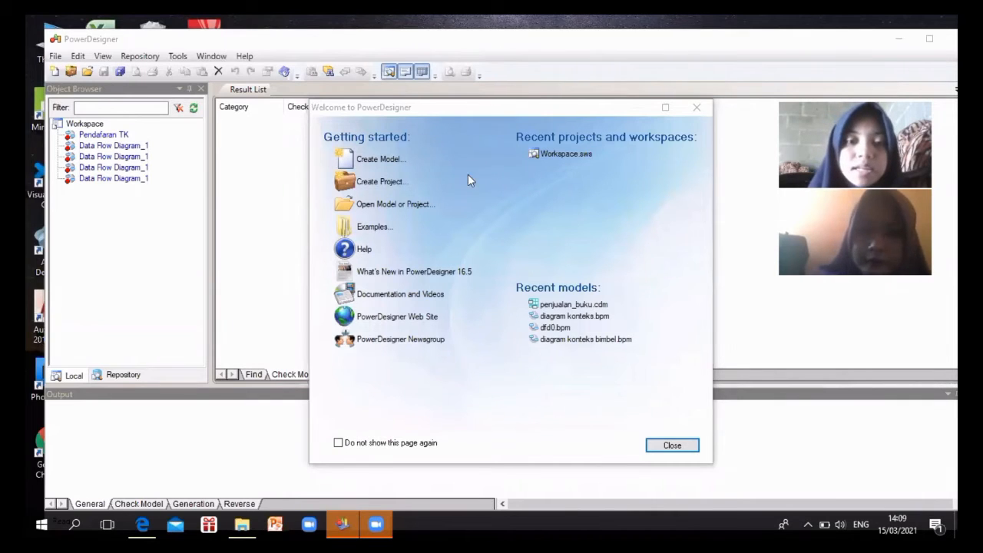
# Create a new Conceptual Data Model named 'Penjualan Buku'
pyautogui.click(382, 159)
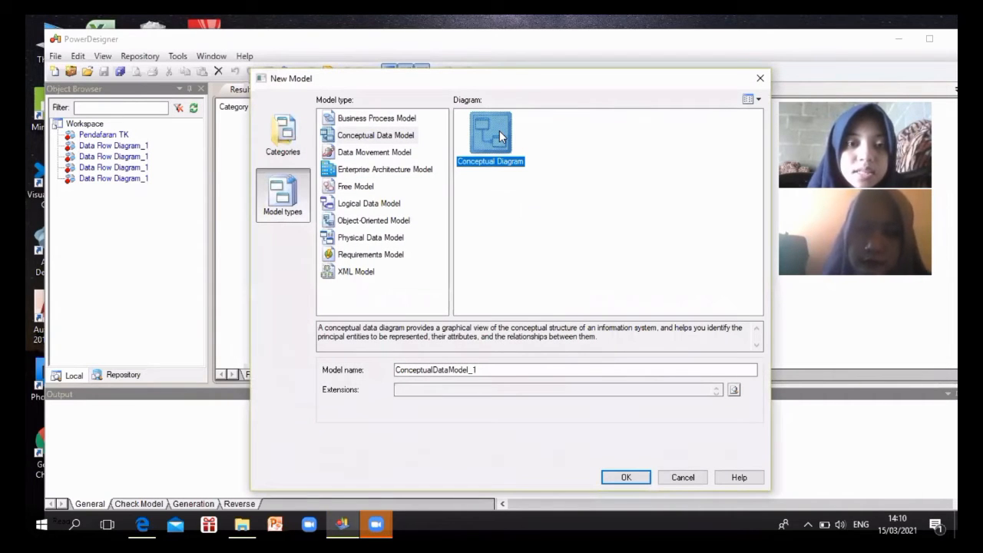
pyautogui.click(494, 370)
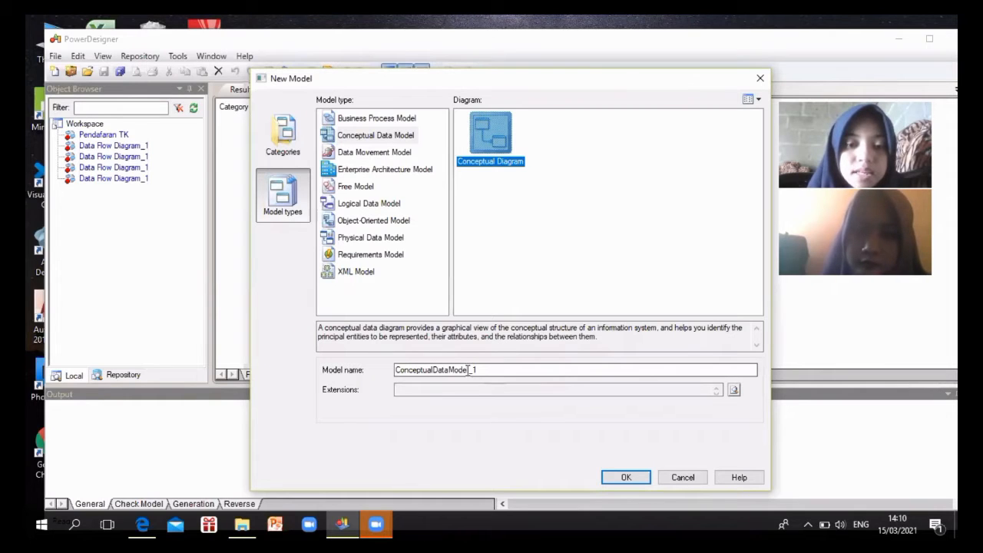
pyautogui.hotkey('shift', 'Left')
pyautogui.hotkey('shift', 'Left')
pyautogui.moveTo(395, 372); pyautogui.dragTo(392, 371)
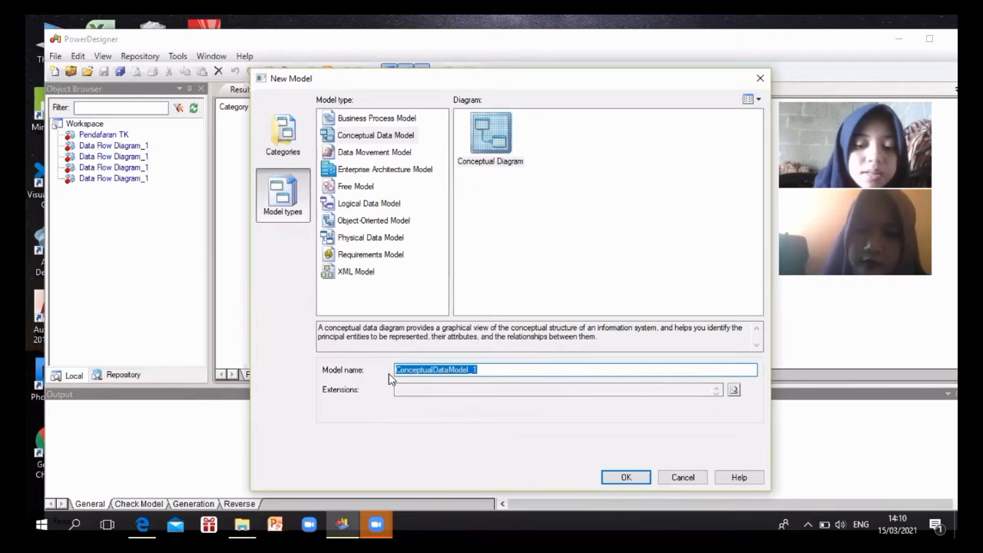
pyautogui.write('PENJUA')
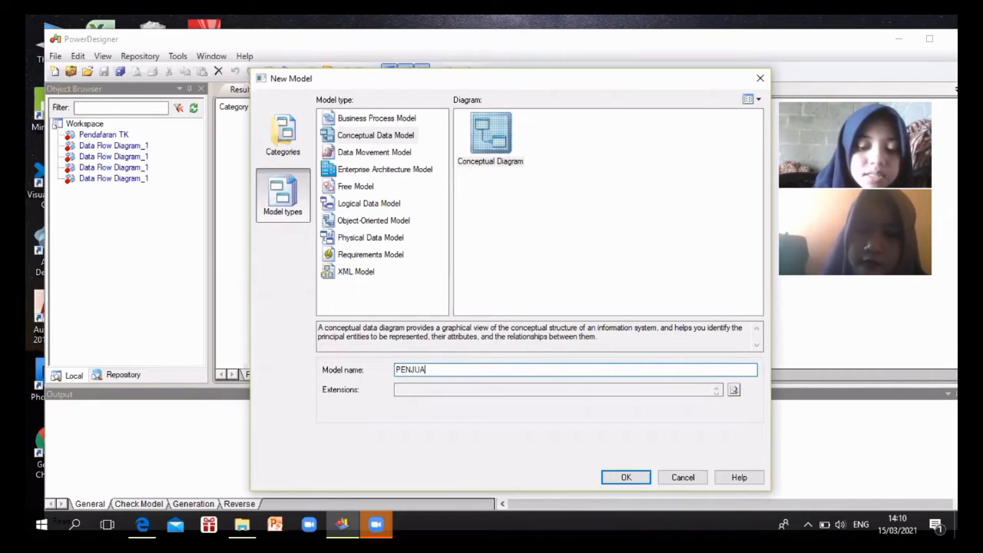
pyautogui.write('LAN bU')
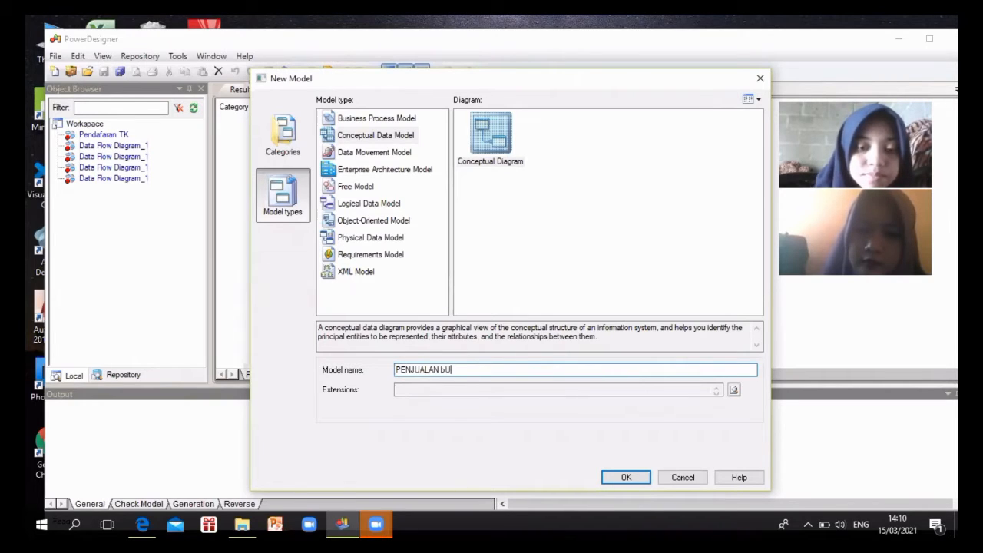
pyautogui.press('BackSpace')
pyautogui.press('BackSpace')
pyautogui.press('BackSpace')
pyautogui.press('BackSpace')
pyautogui.press('BackSpace')
pyautogui.press('BackSpace')
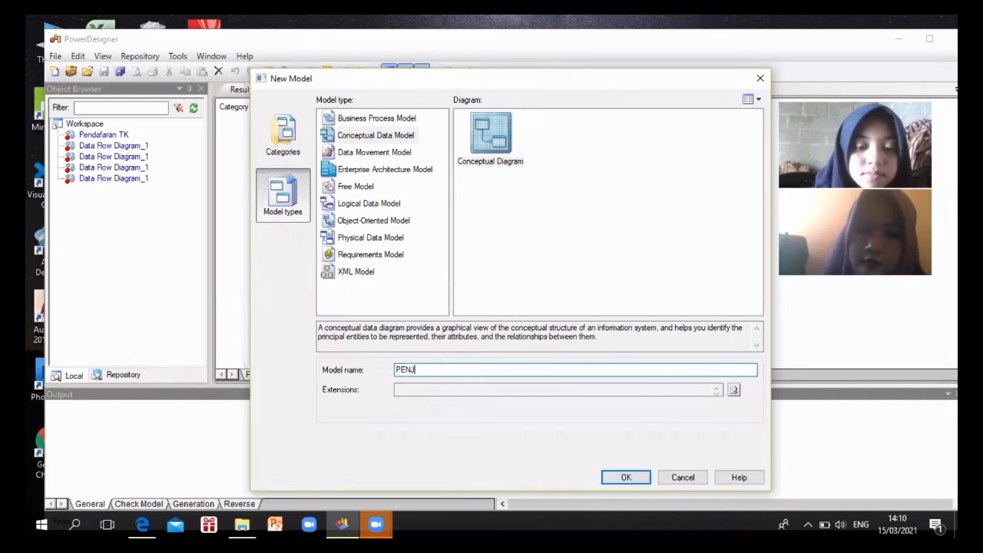
pyautogui.press('BackSpace')
pyautogui.press('BackSpace')
pyautogui.press('BackSpace')
pyautogui.write('en')
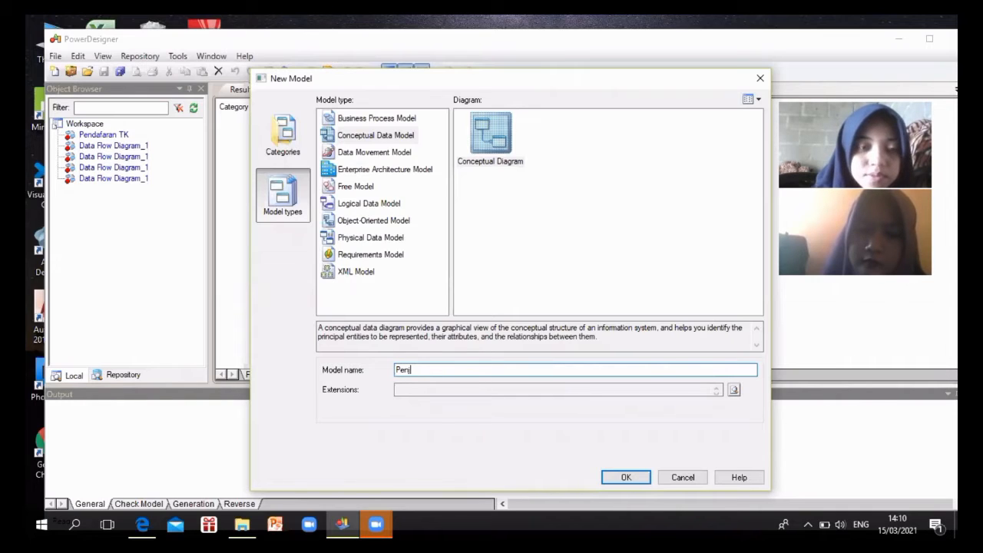
pyautogui.write('jualan Buk')
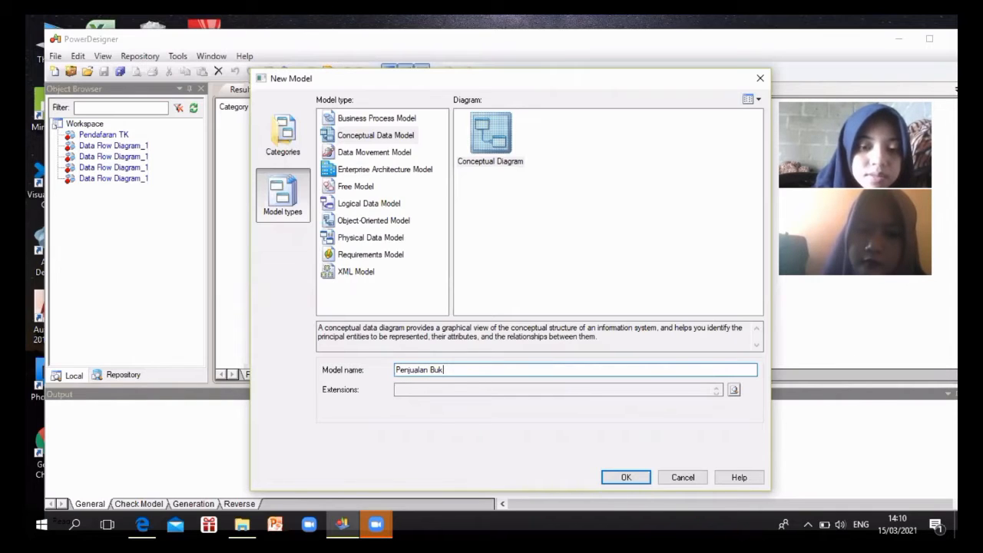
pyautogui.write('u')
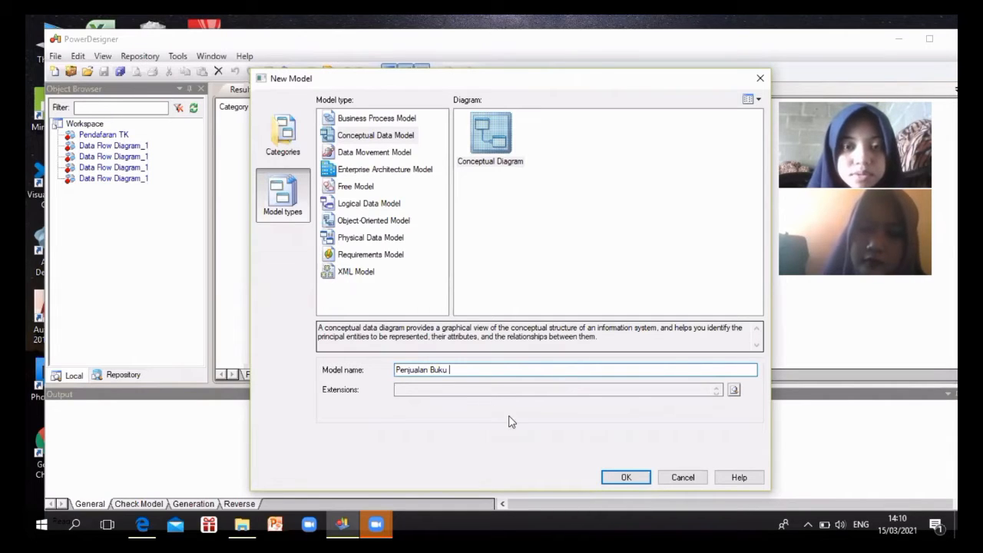
pyautogui.click(625, 477)
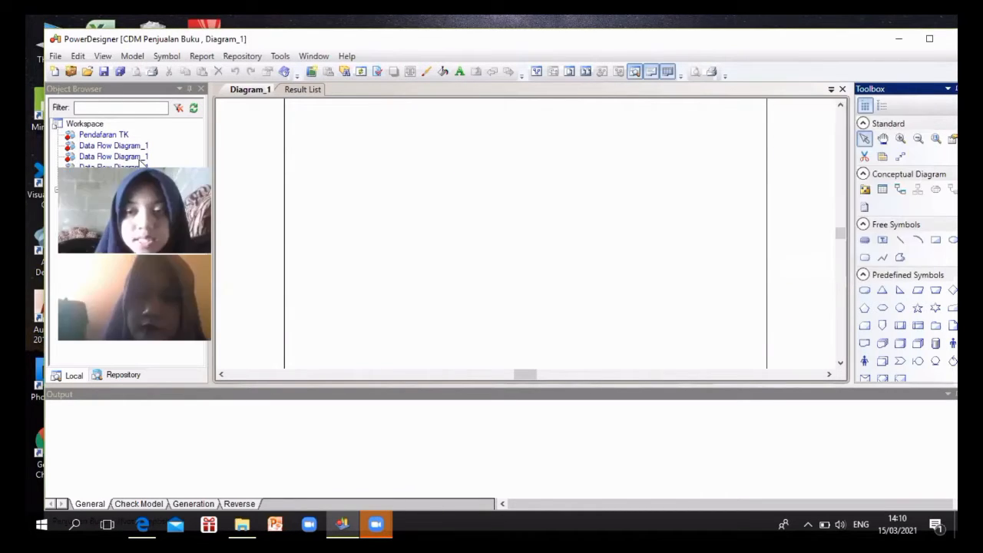
# Place five entities, Entity_1 through Entity_5, at separate spots across the diagram
pyautogui.click(881, 190)
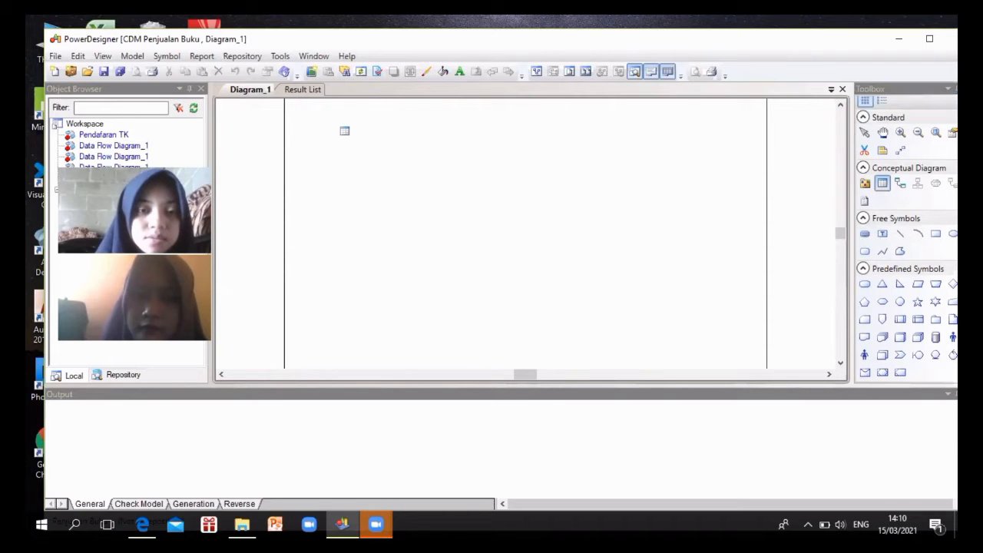
pyautogui.click(338, 130)
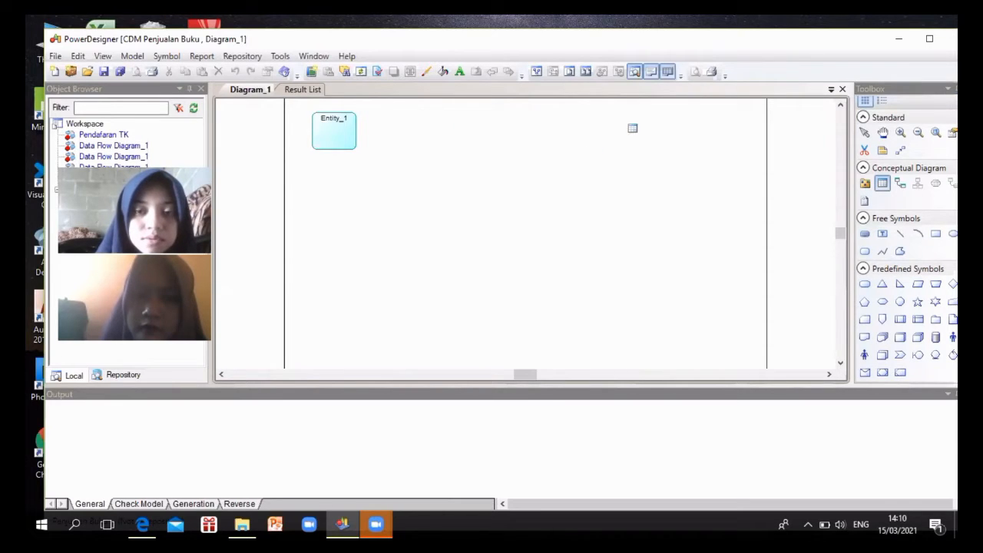
pyautogui.click(645, 132)
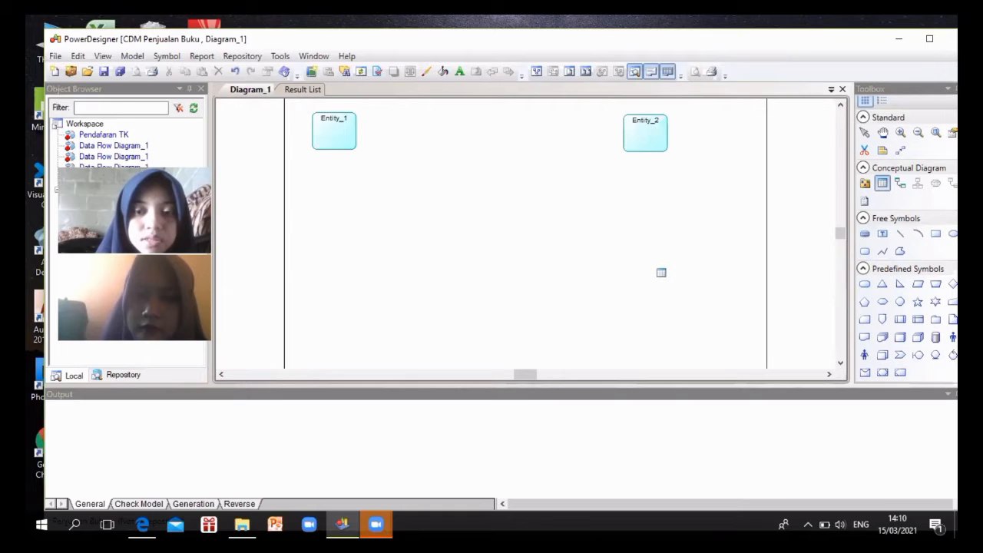
pyautogui.click(653, 275)
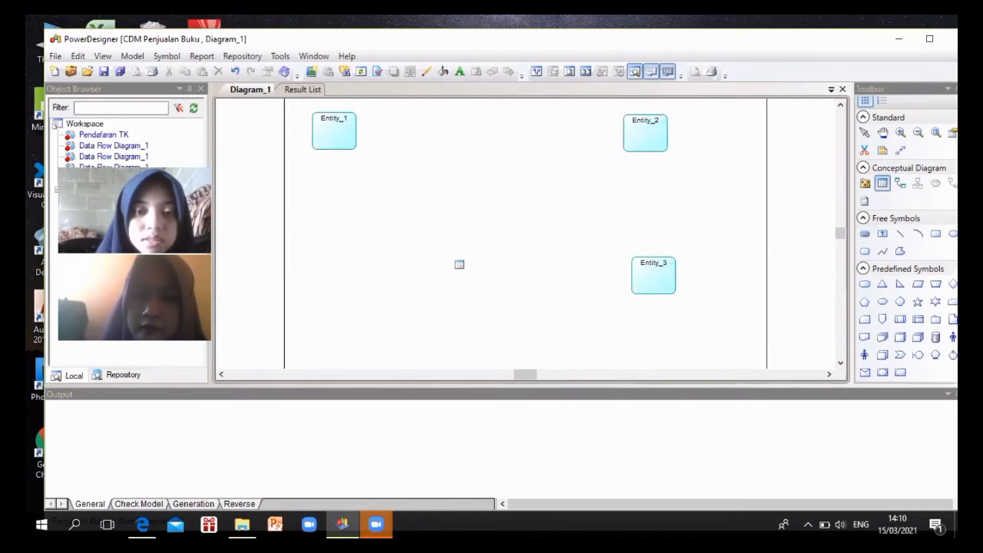
pyautogui.click(462, 268)
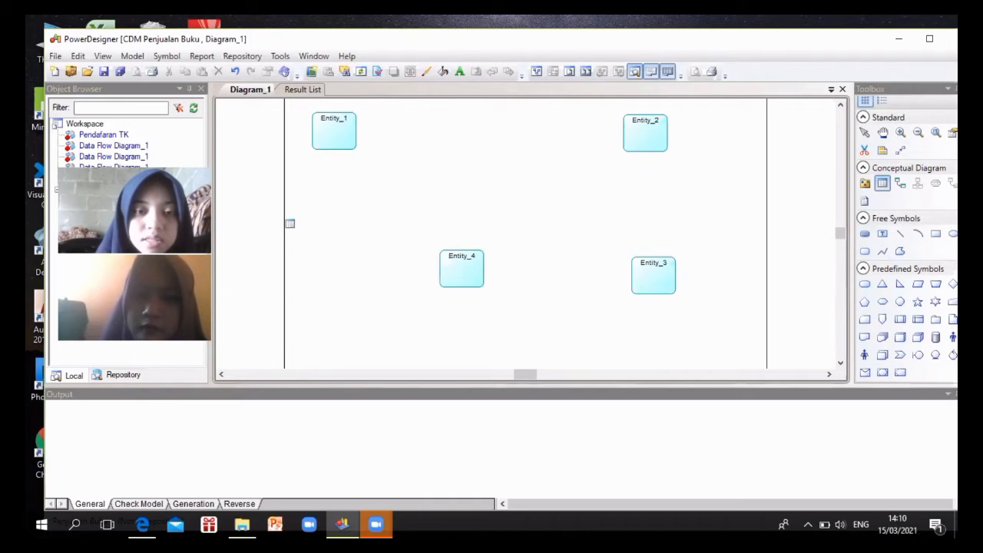
pyautogui.click(332, 219)
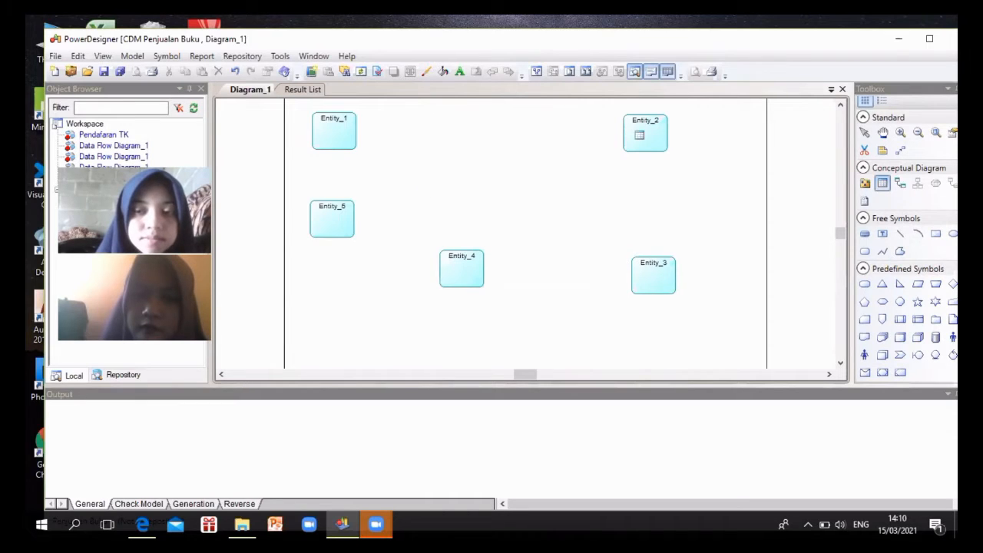
pyautogui.click(864, 135)
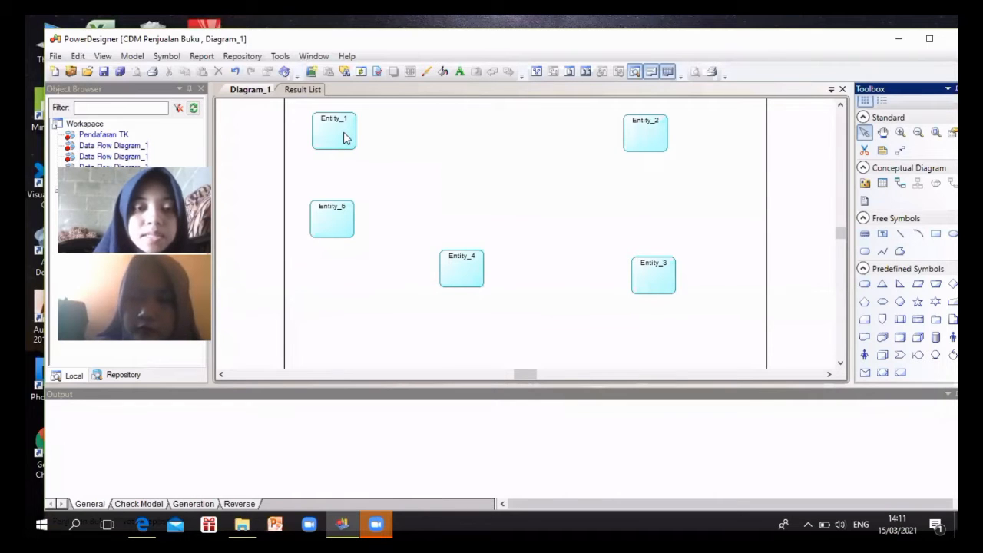
# Rename Entity_1, Entity_2 and Entity_3 to Pembeli, Karyawan and Buku
pyautogui.doubleClick(344, 136)
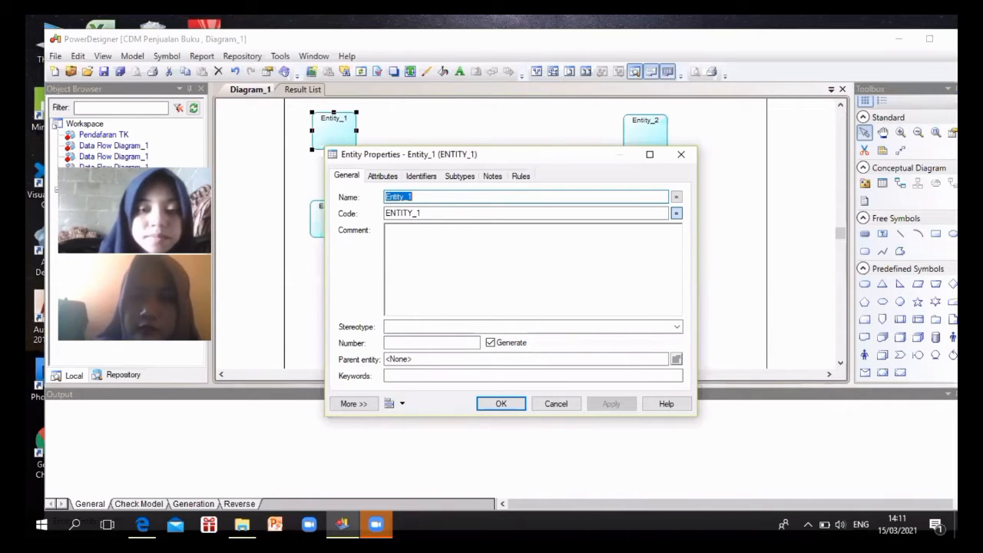
pyautogui.write('P')
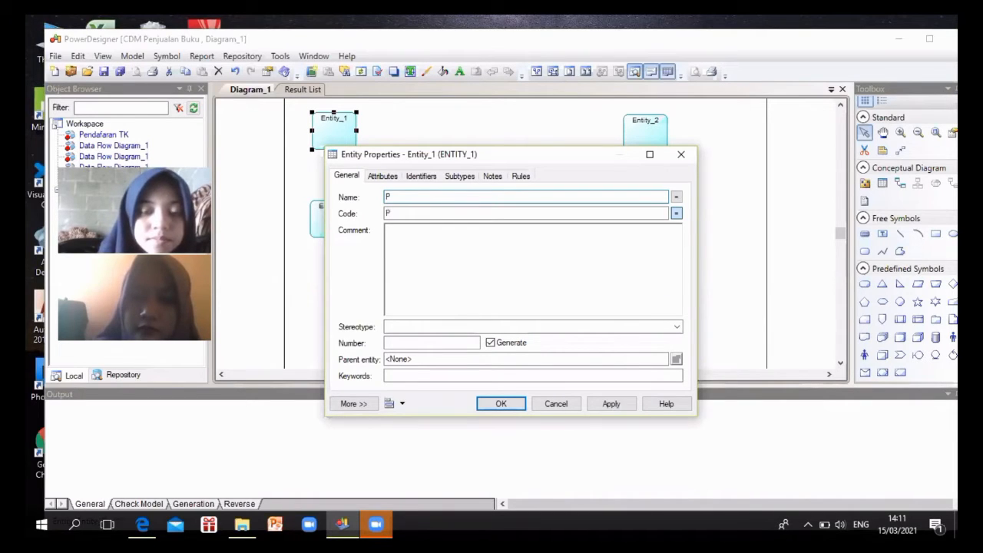
pyautogui.write('embeli')
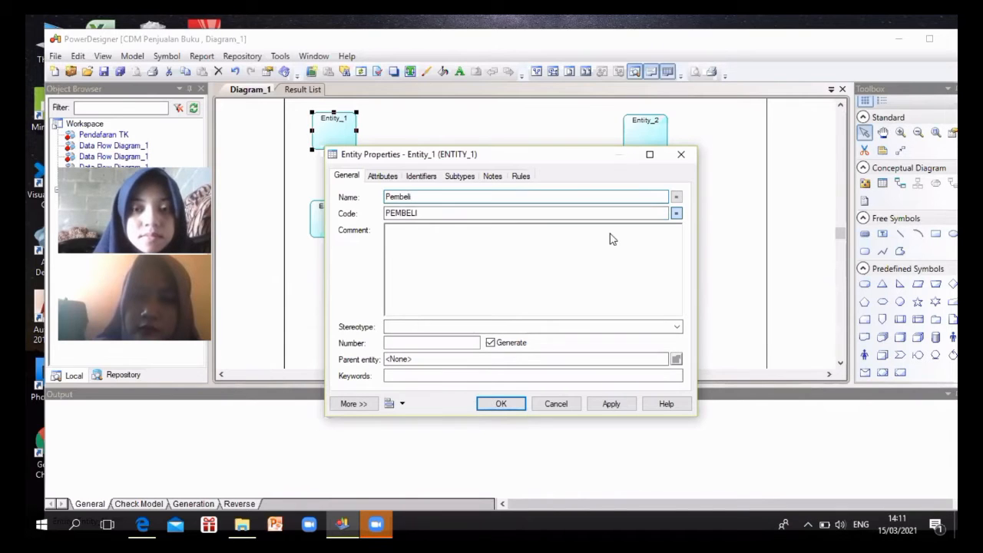
pyautogui.press('Return')
pyautogui.doubleClick(656, 145)
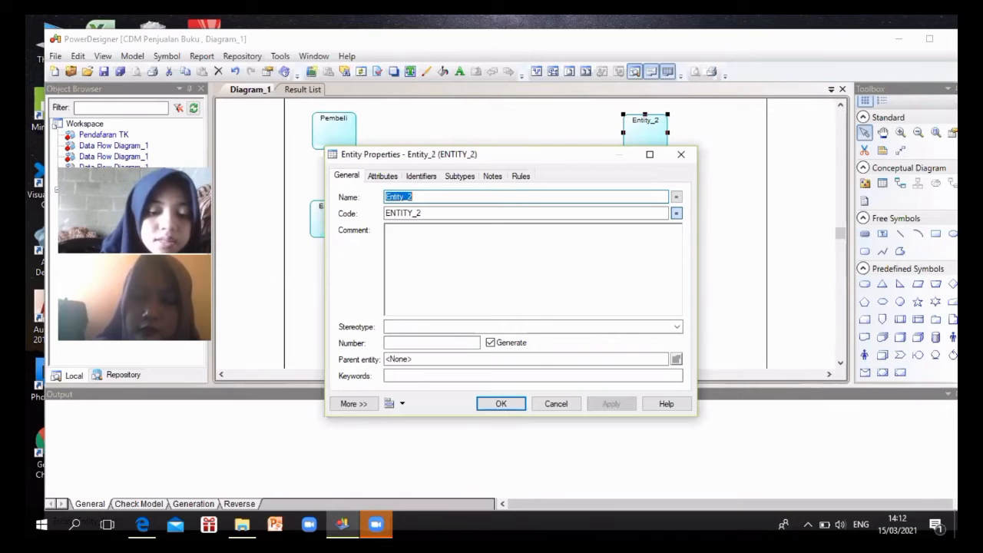
pyautogui.write('Karyawan')
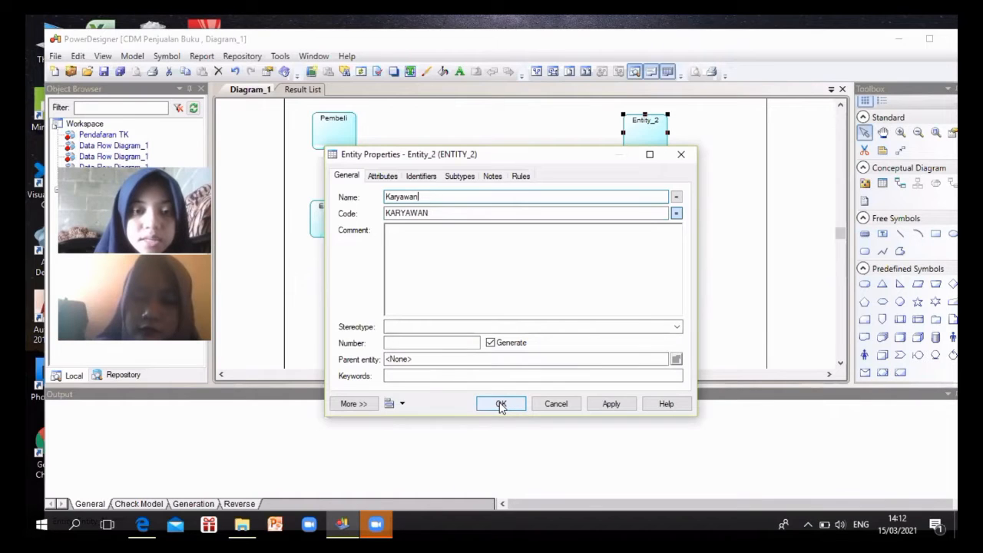
pyautogui.click(500, 405)
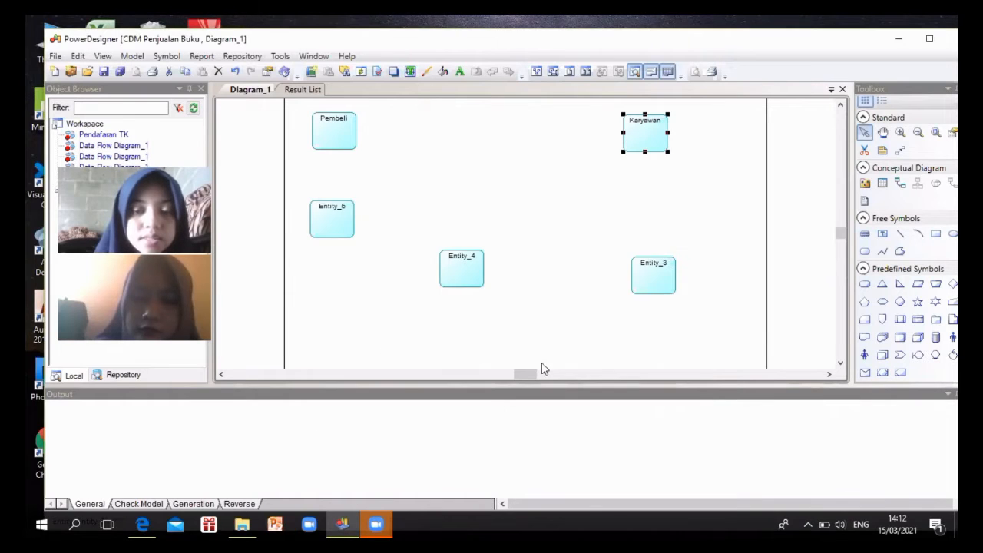
pyautogui.doubleClick(662, 278)
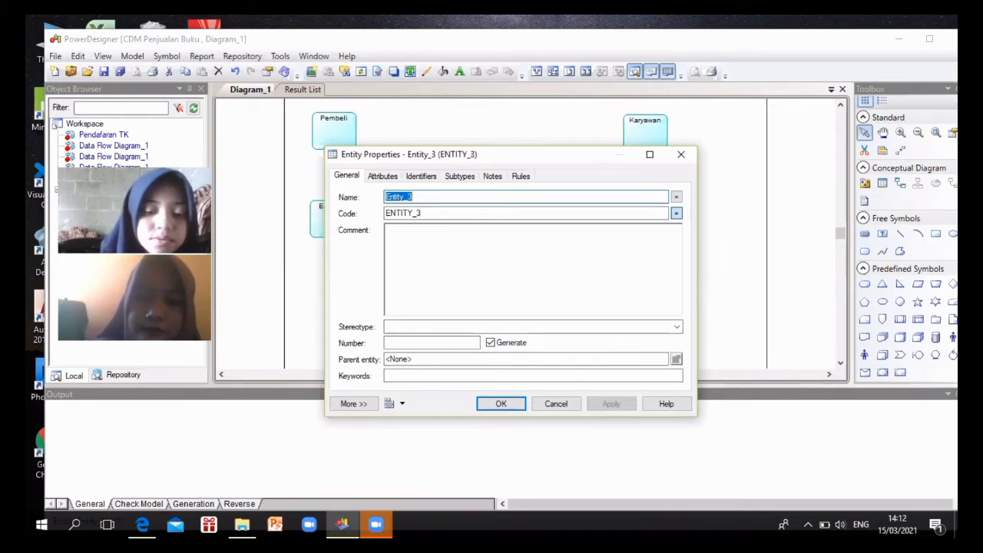
pyautogui.write('Buku')
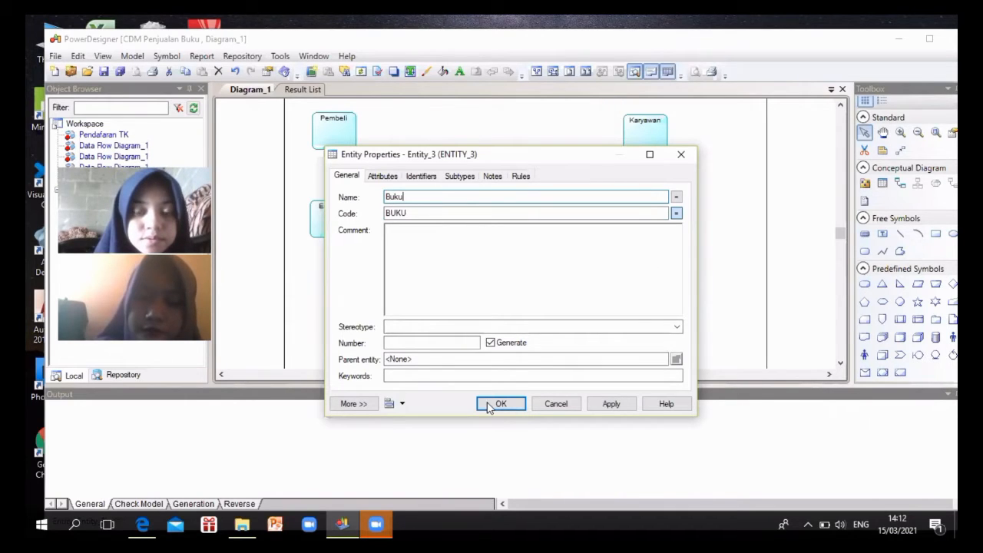
pyautogui.press('Return')
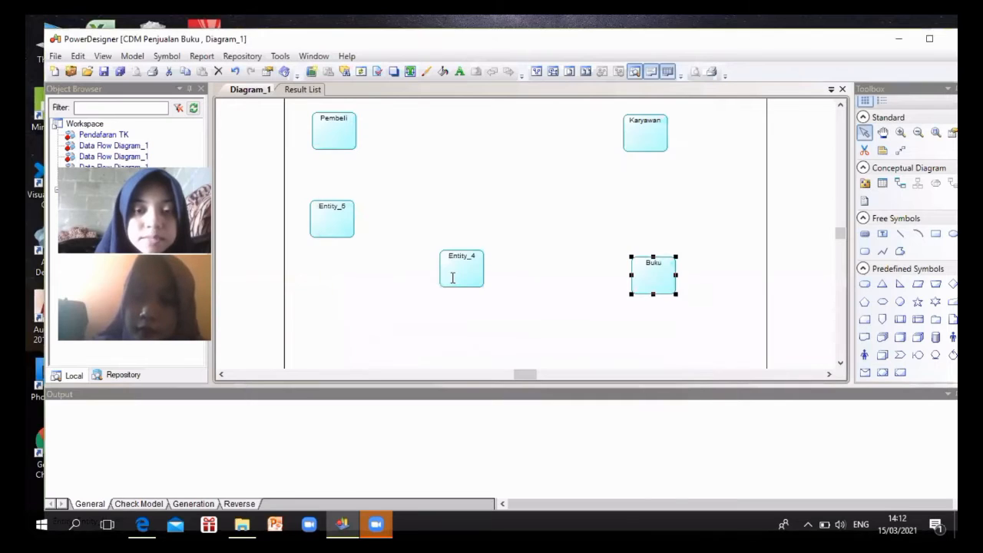
# Rename Entity_4 to Kasir and Entity_5 to Nota
pyautogui.doubleClick(453, 278)
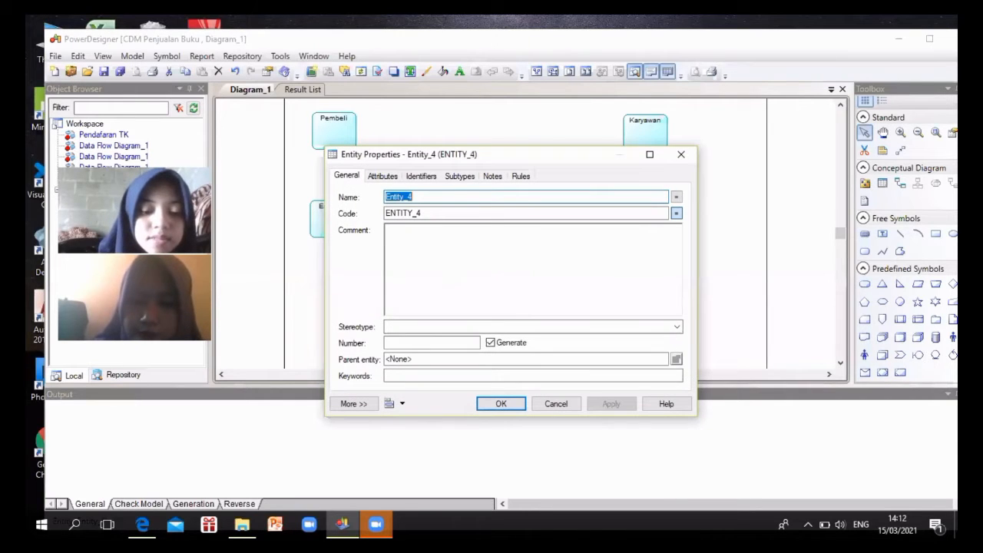
pyautogui.write('Kasir')
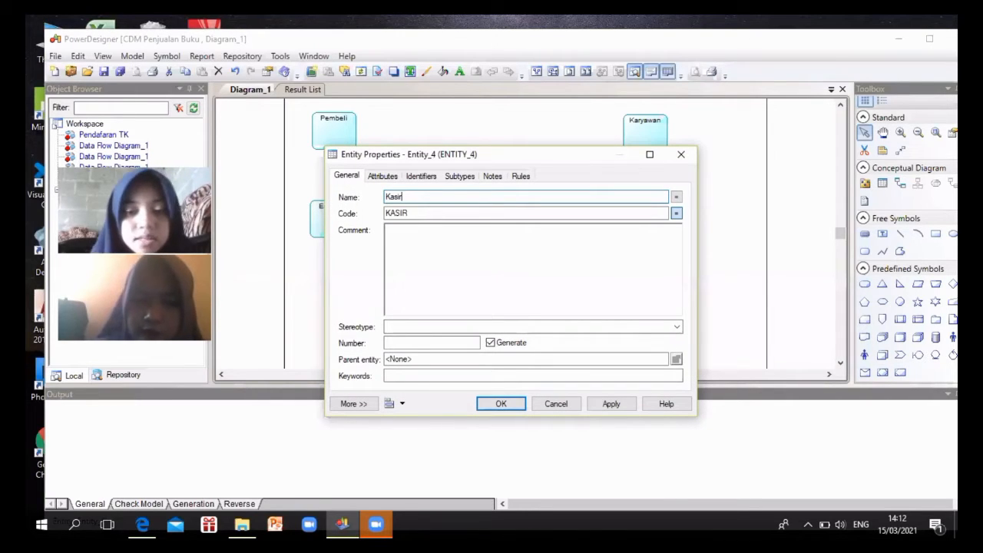
pyautogui.click(502, 404)
pyautogui.doubleClick(336, 218)
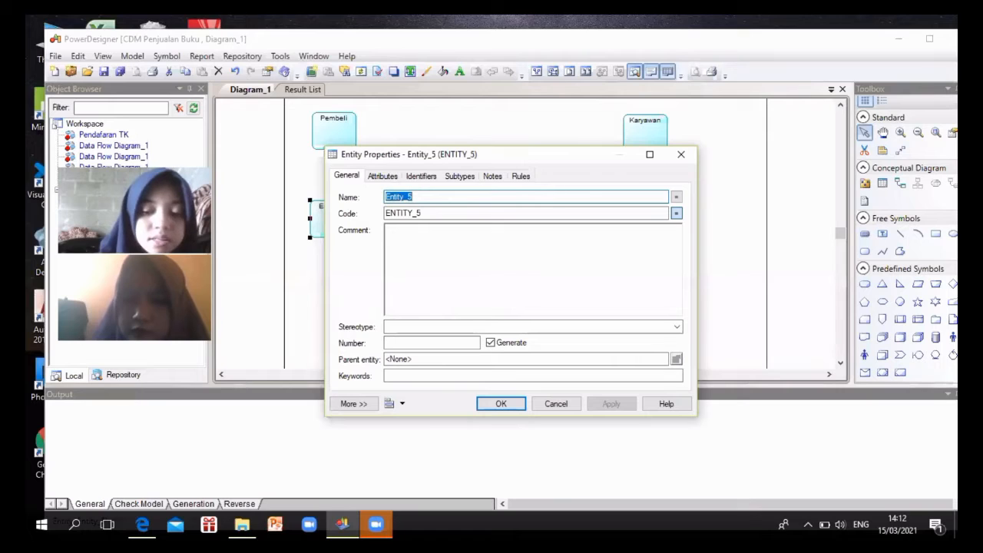
pyautogui.write('Nota')
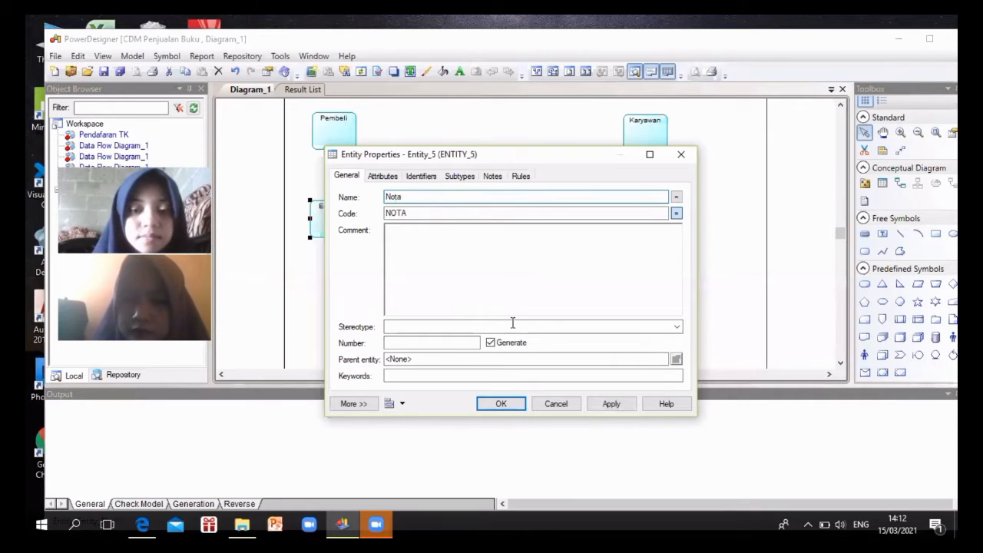
pyautogui.click(500, 403)
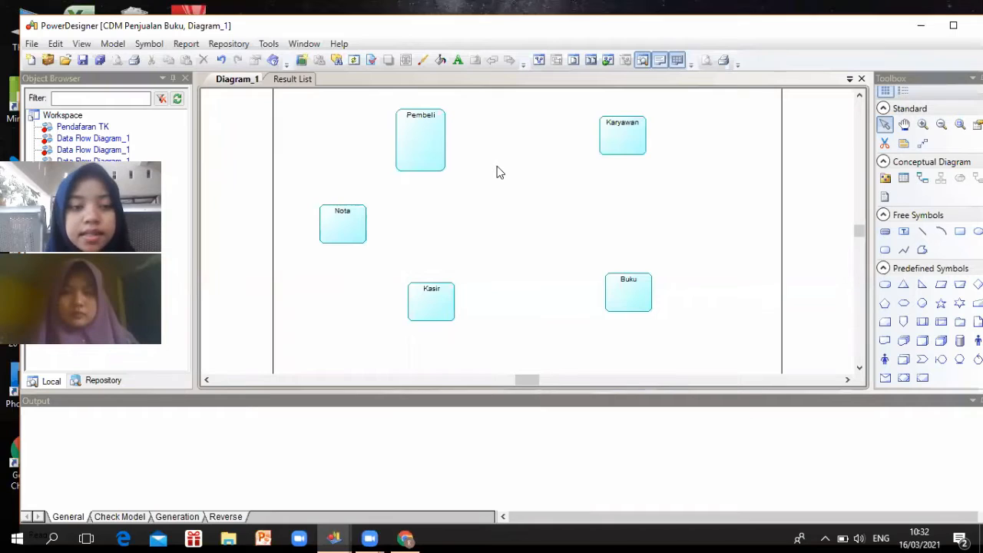
# Select the Pembeli entity and open its Entity Properties
pyautogui.click(428, 151)
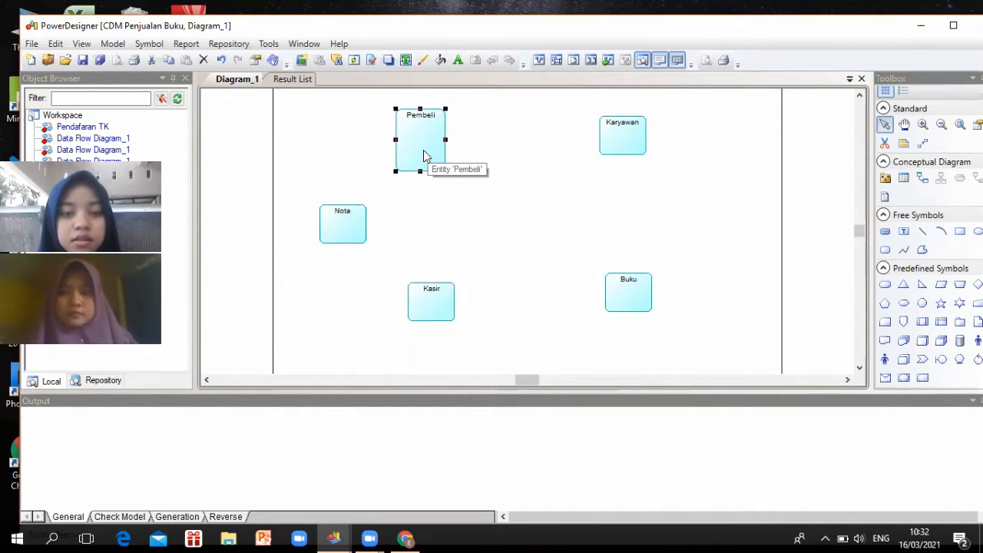
pyautogui.doubleClick(388, 169)
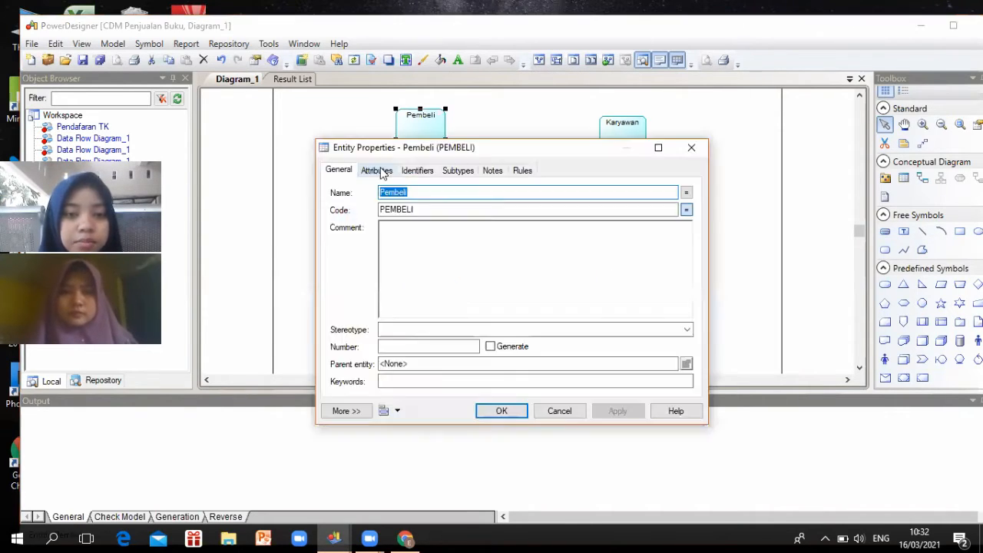
# Add a mandatory Nama_pembeli attribute to Pembeli, Variable char with length 20
pyautogui.click(377, 169)
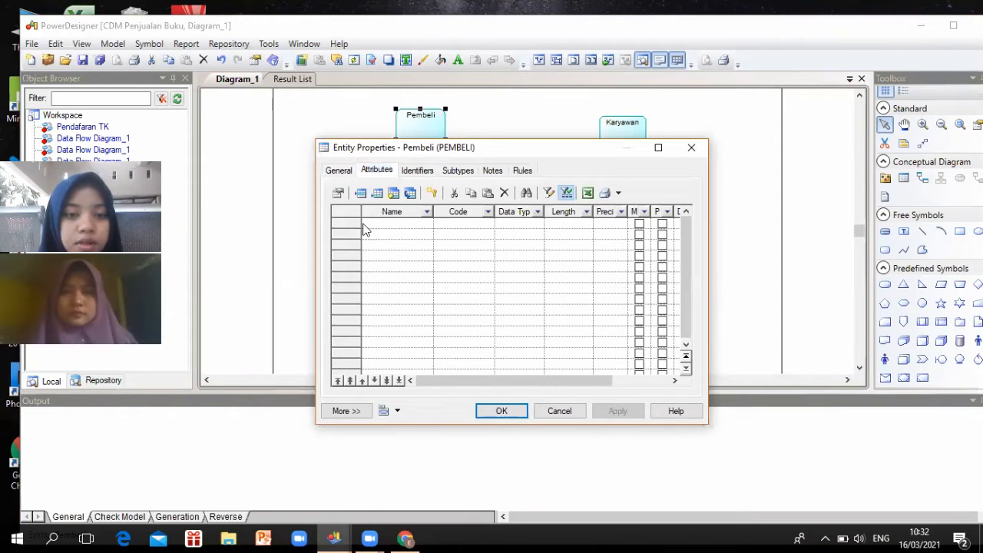
pyautogui.click(365, 229)
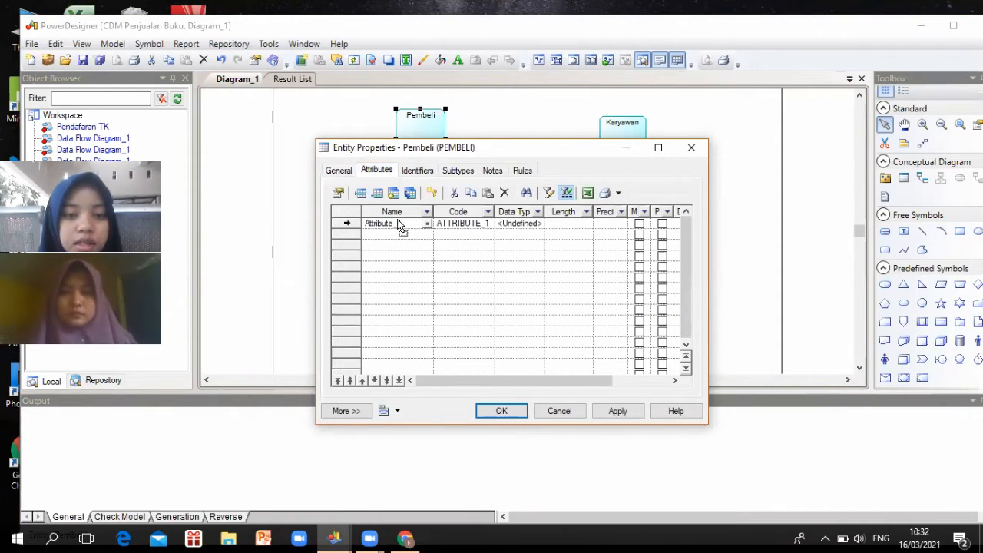
pyautogui.click(399, 223)
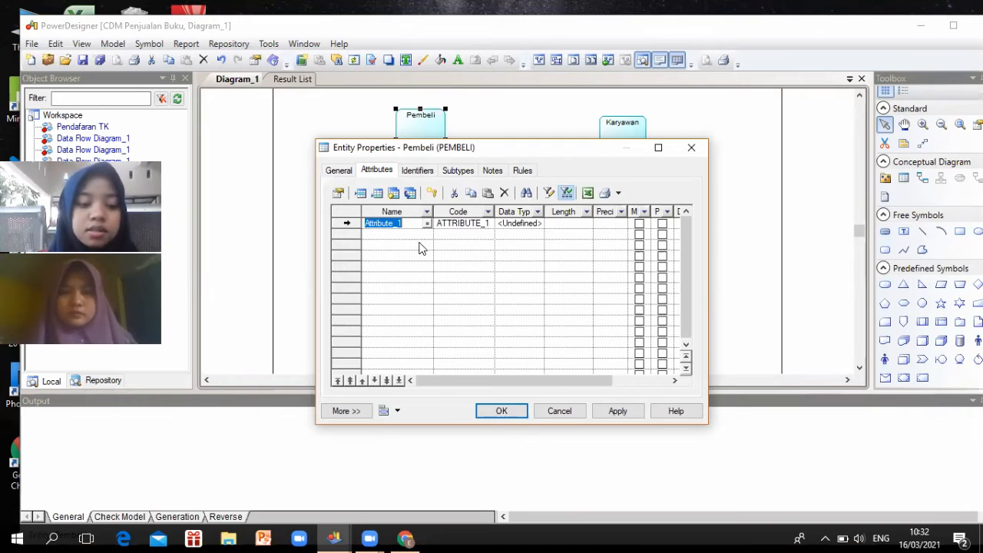
pyautogui.write('Na')
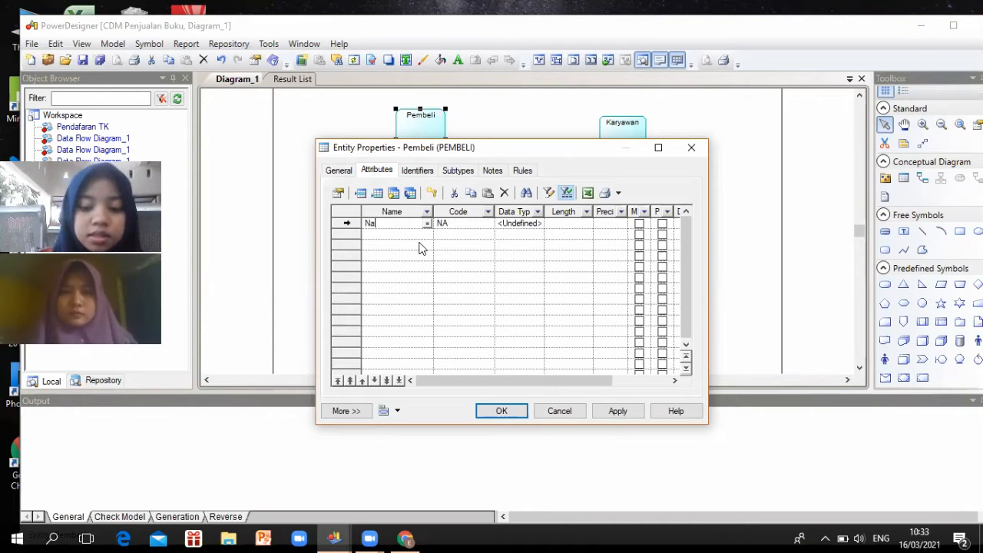
pyautogui.write('ma_p')
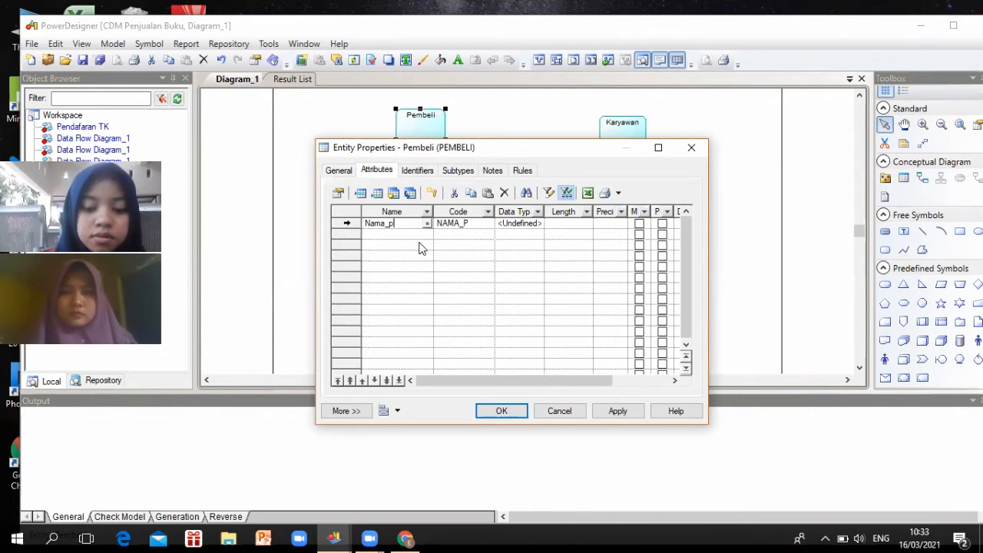
pyautogui.write('embeli')
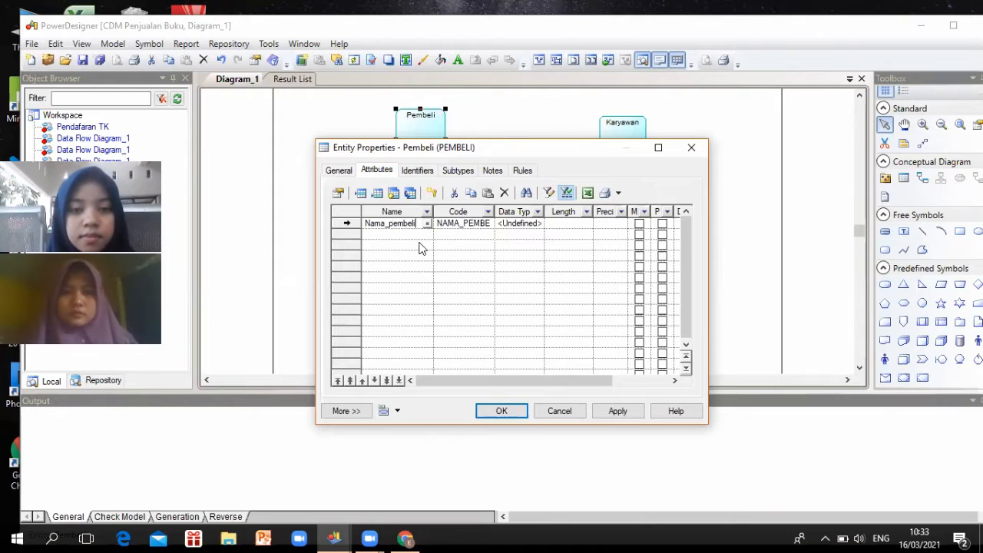
pyautogui.click(526, 225)
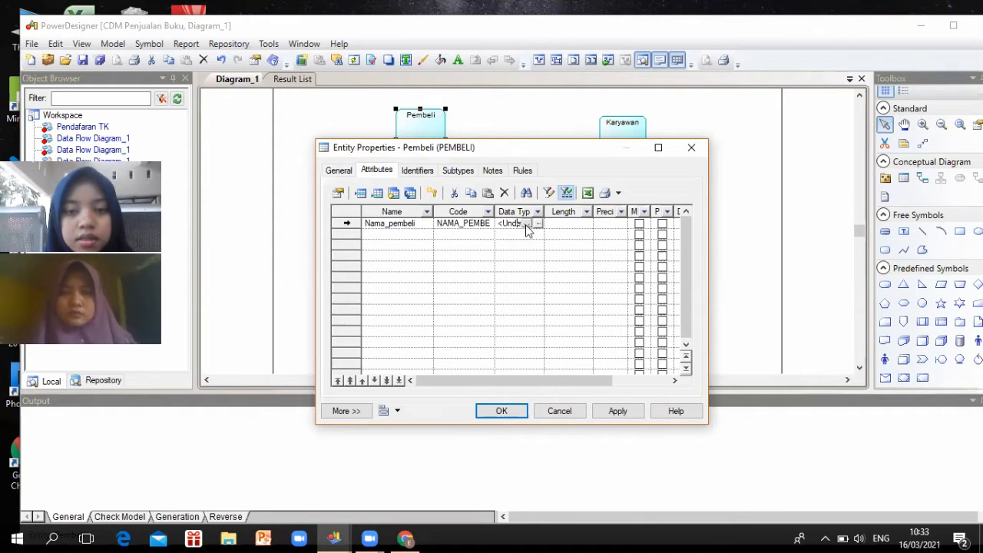
pyautogui.click(527, 224)
pyautogui.click(537, 225)
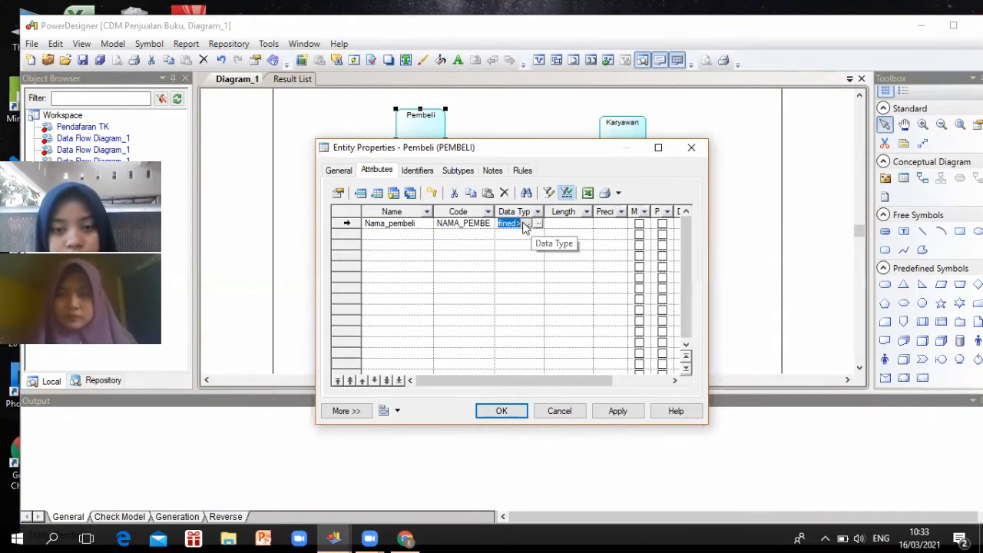
pyautogui.click(527, 223)
pyautogui.scroll(-3, 523, 268)
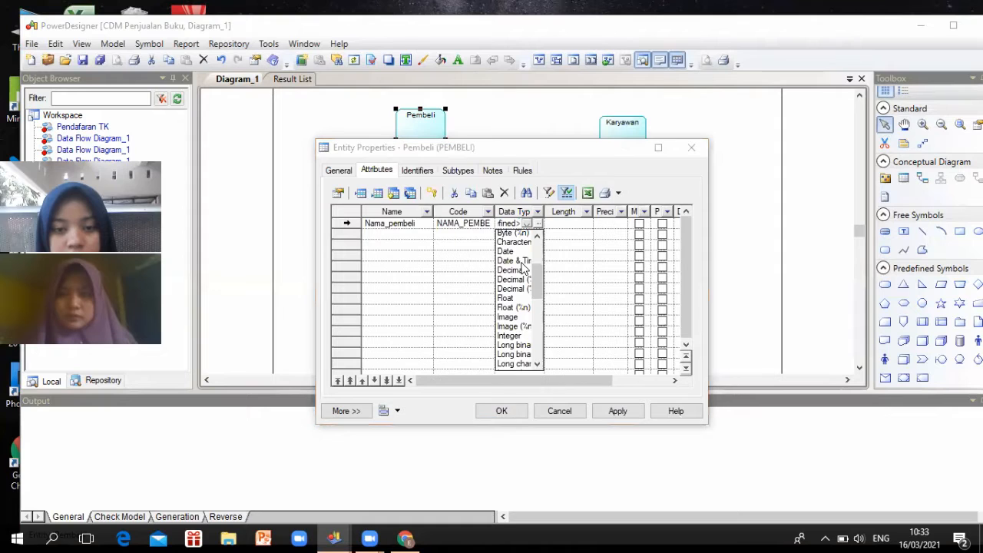
pyautogui.scroll(-6, 523, 268)
pyautogui.click(509, 370)
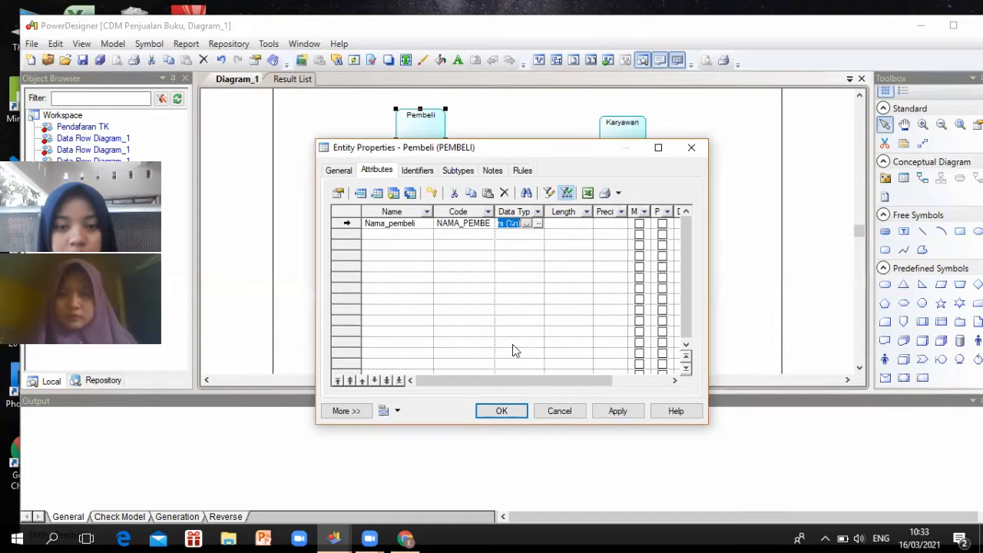
pyautogui.click(566, 225)
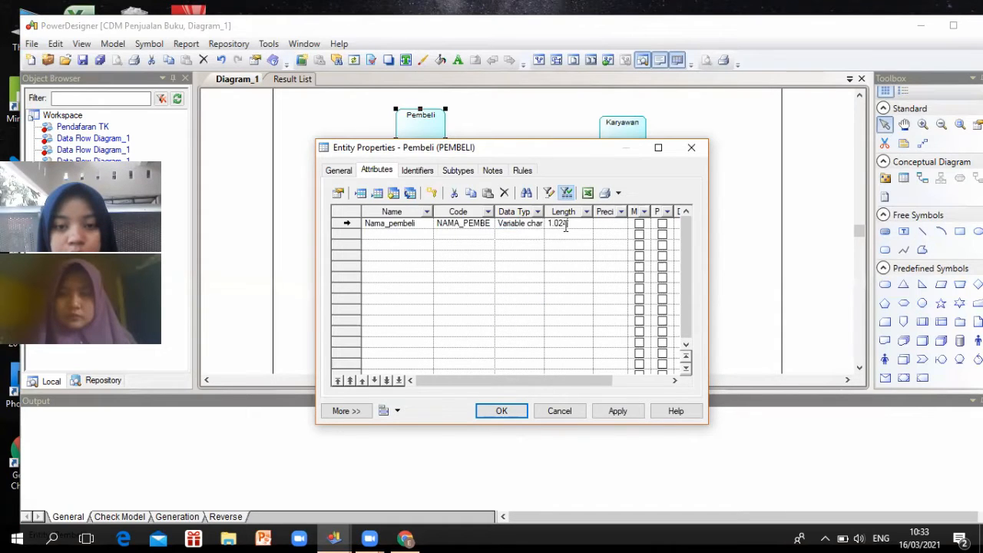
pyautogui.doubleClick(550, 225)
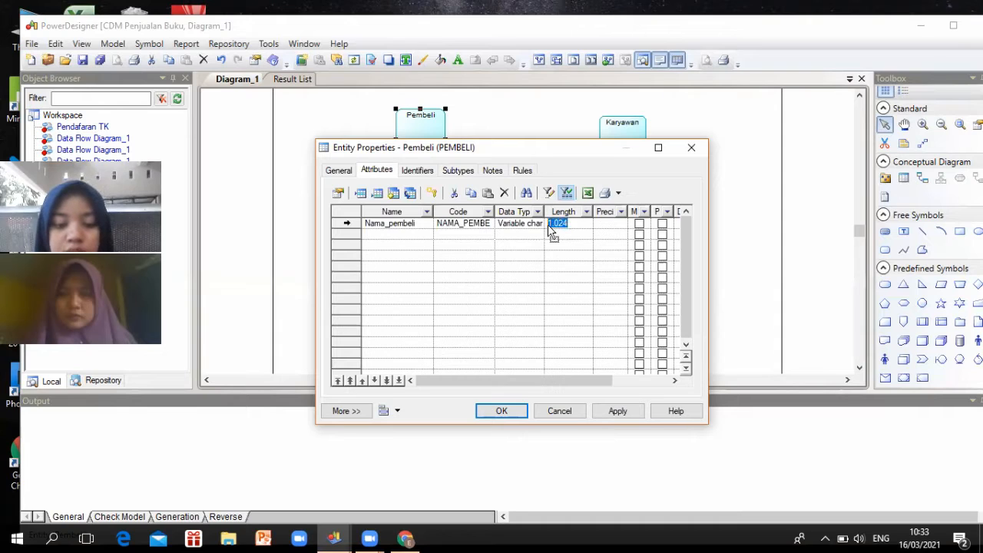
pyautogui.write('20')
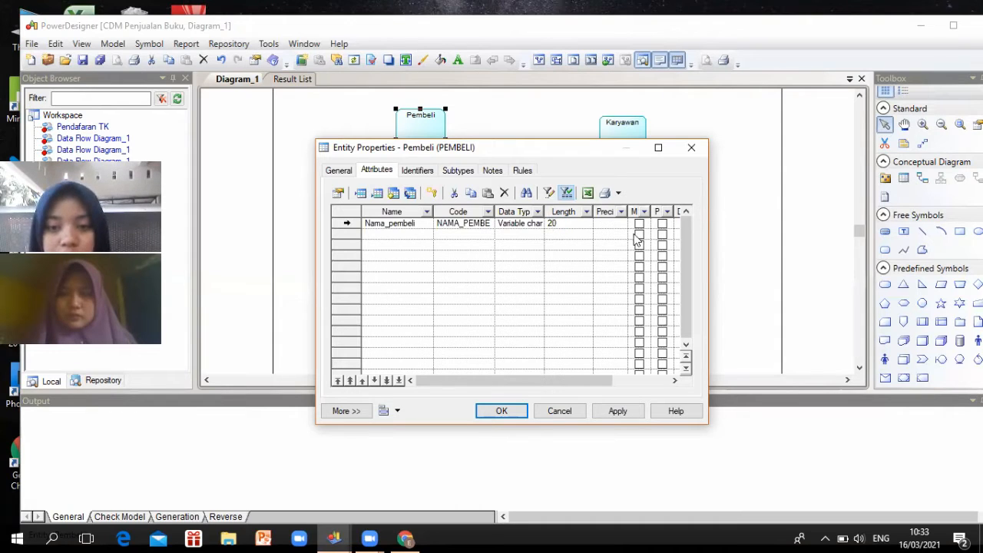
pyautogui.click(637, 225)
pyautogui.click(639, 225)
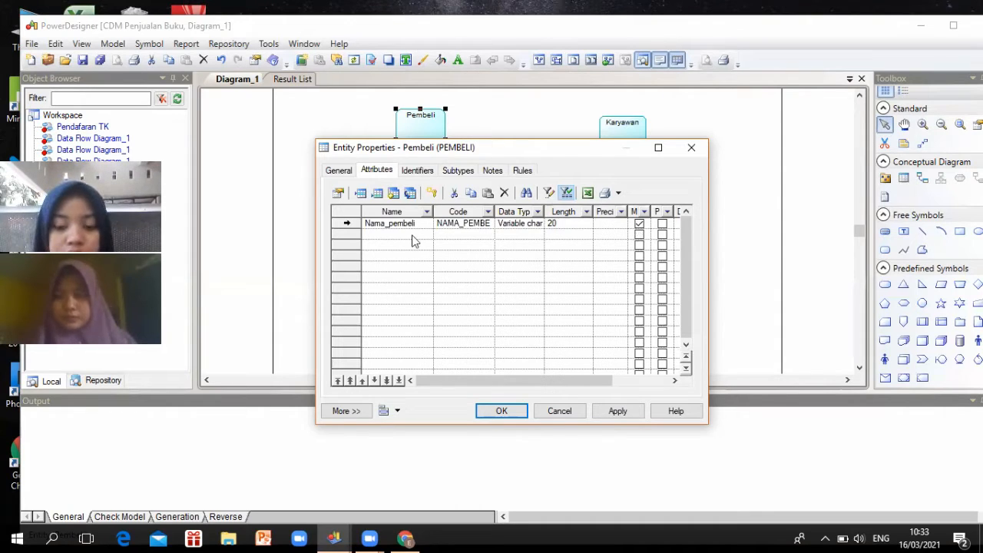
# Add id_pembeli as a mandatory Integer attribute and make it the primary identifier
pyautogui.click(413, 237)
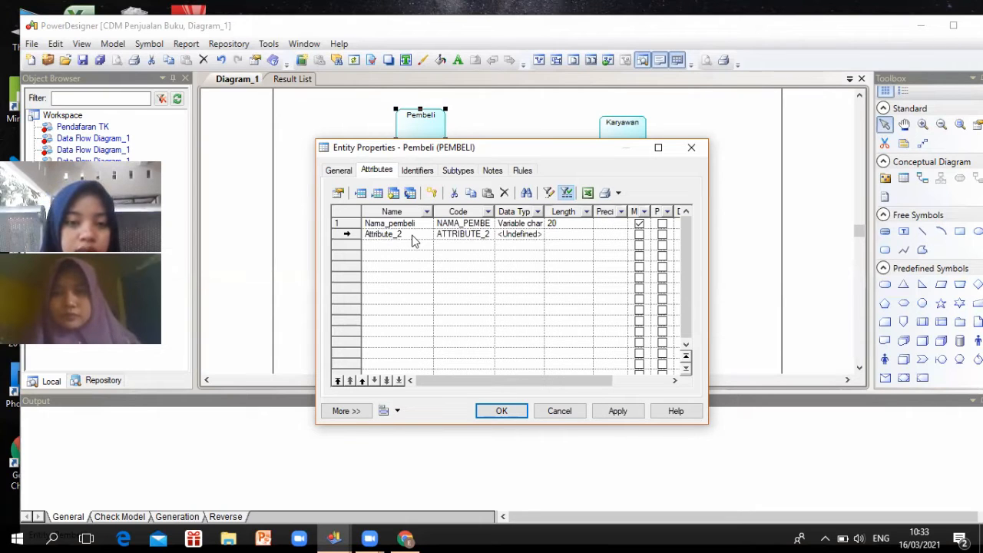
pyautogui.click(411, 235)
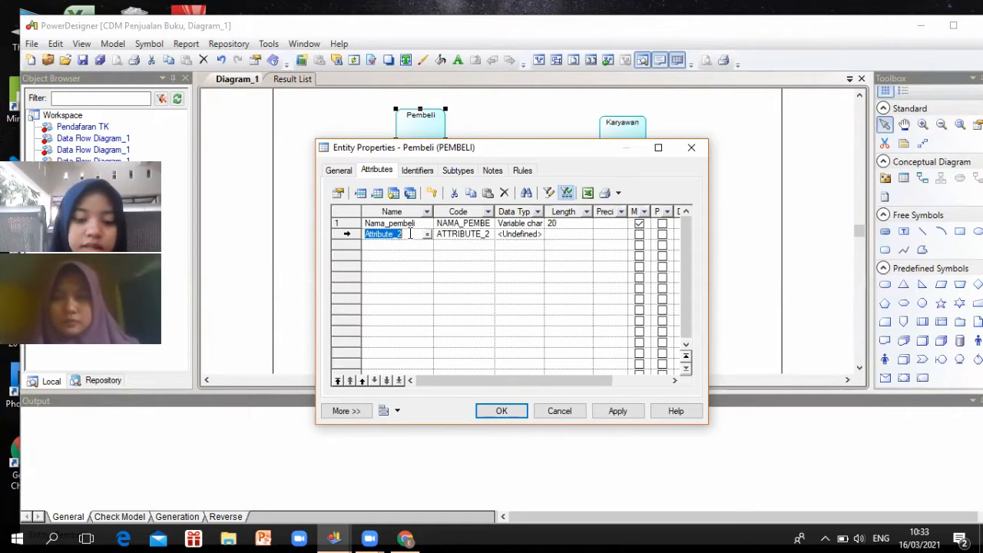
pyautogui.write('id')
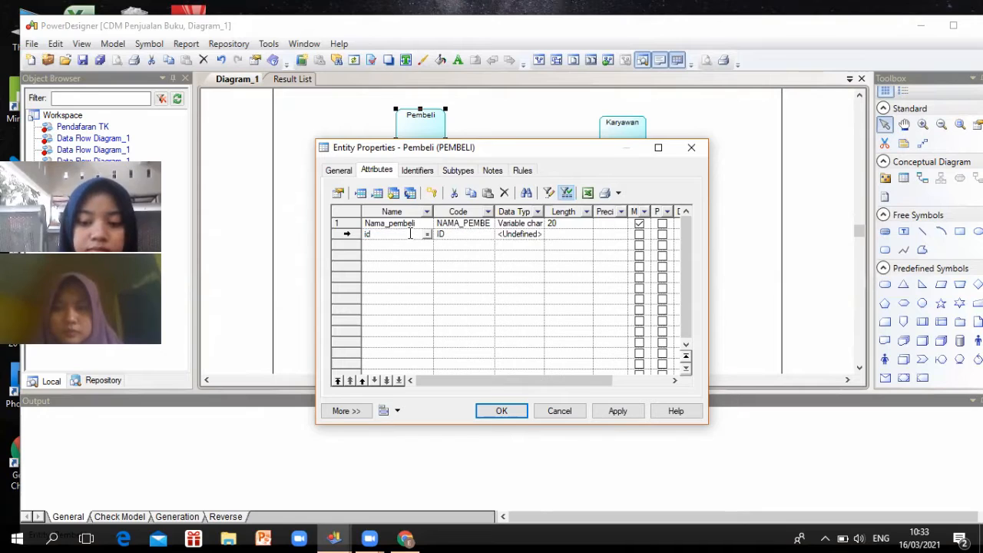
pyautogui.write('_pembel')
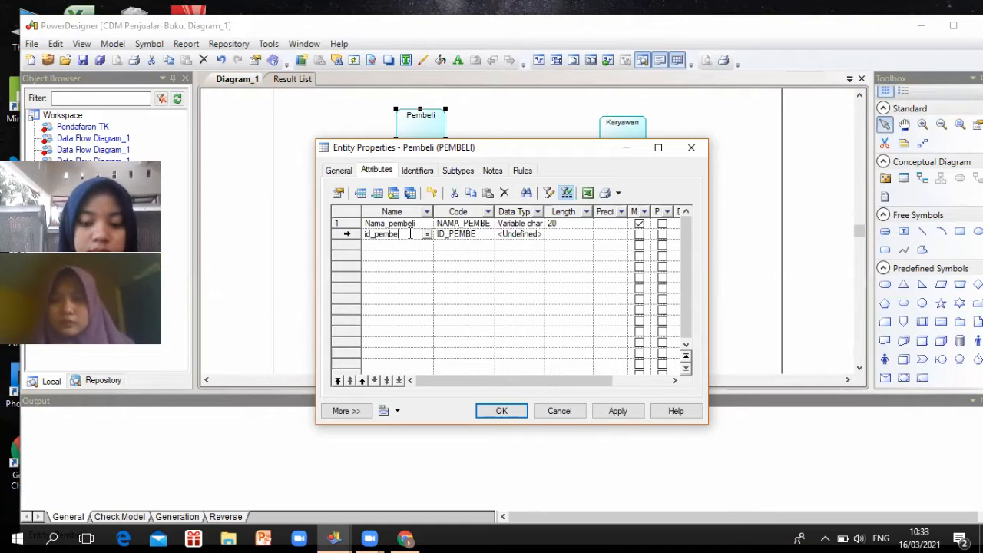
pyautogui.write('i')
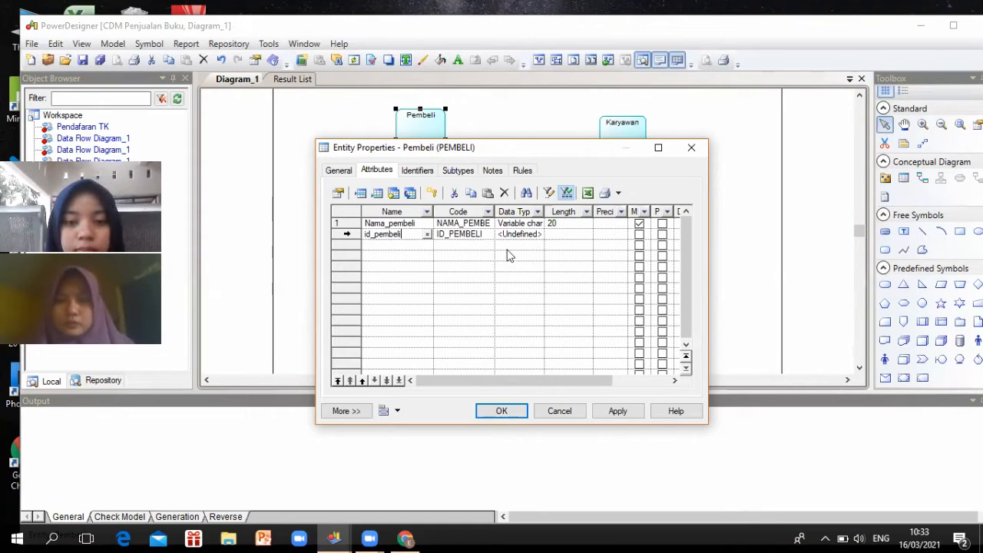
pyautogui.click(522, 235)
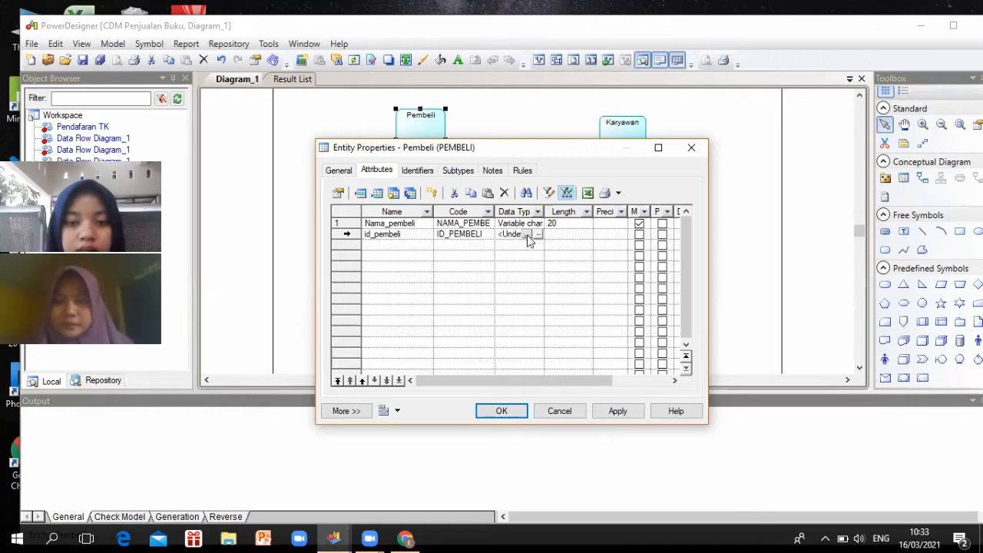
pyautogui.click(527, 235)
pyautogui.scroll(-4, 517, 274)
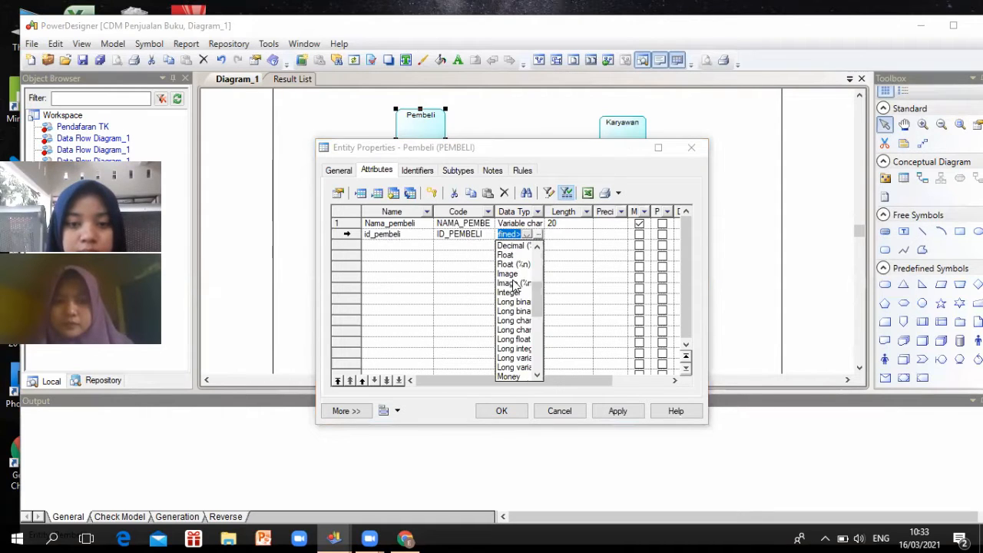
pyautogui.click(639, 236)
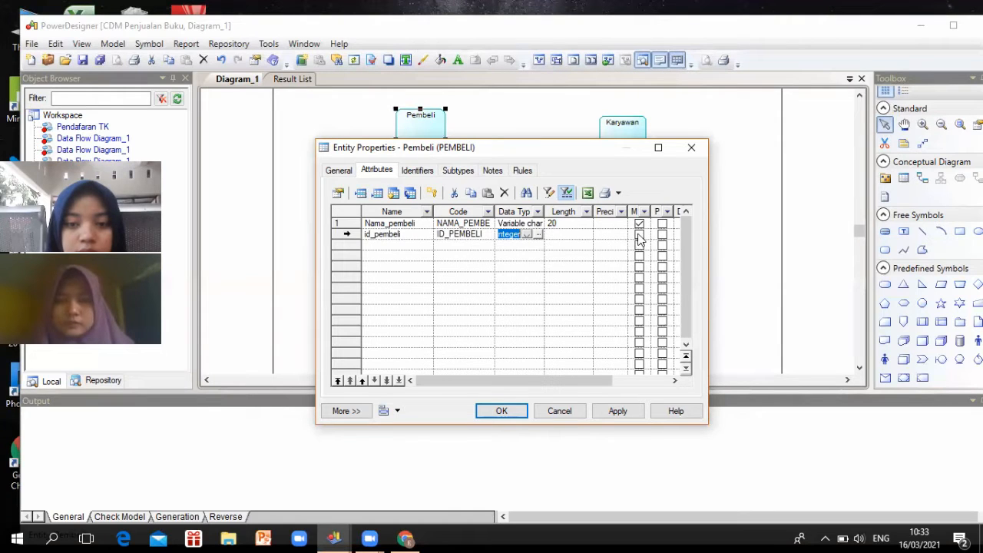
pyautogui.click(639, 235)
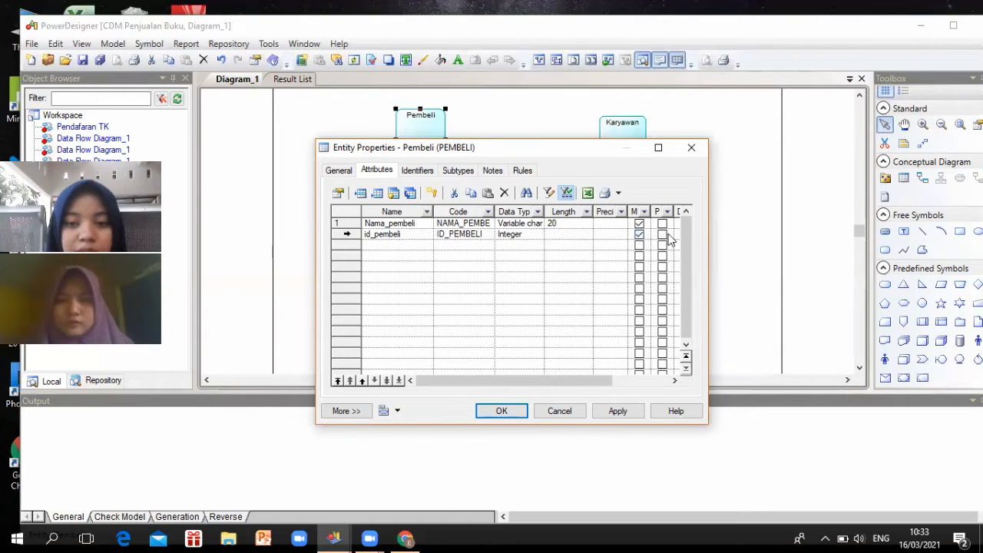
pyautogui.click(663, 236)
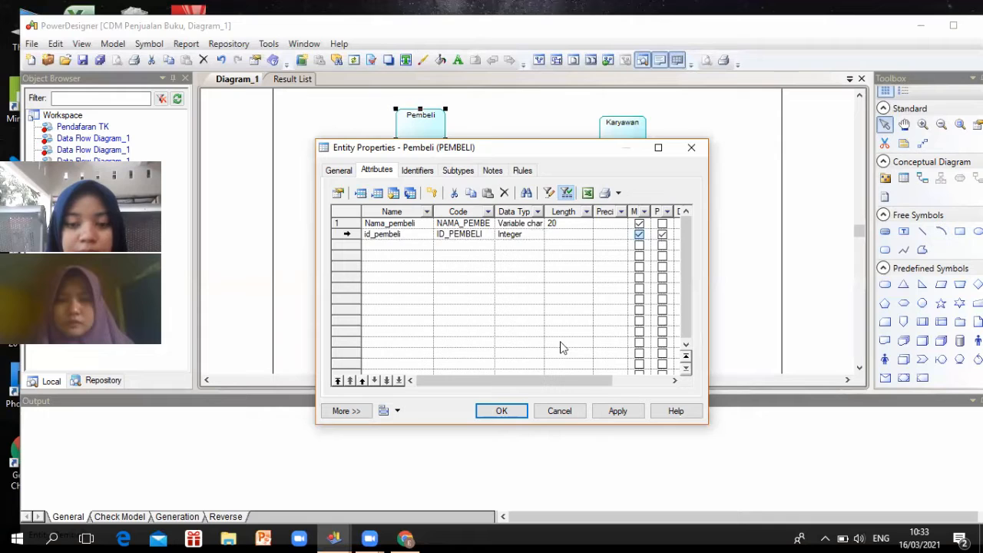
# Add Alamat to Pembeli as a mandatory Variable char attribute of length 20
pyautogui.click(390, 273)
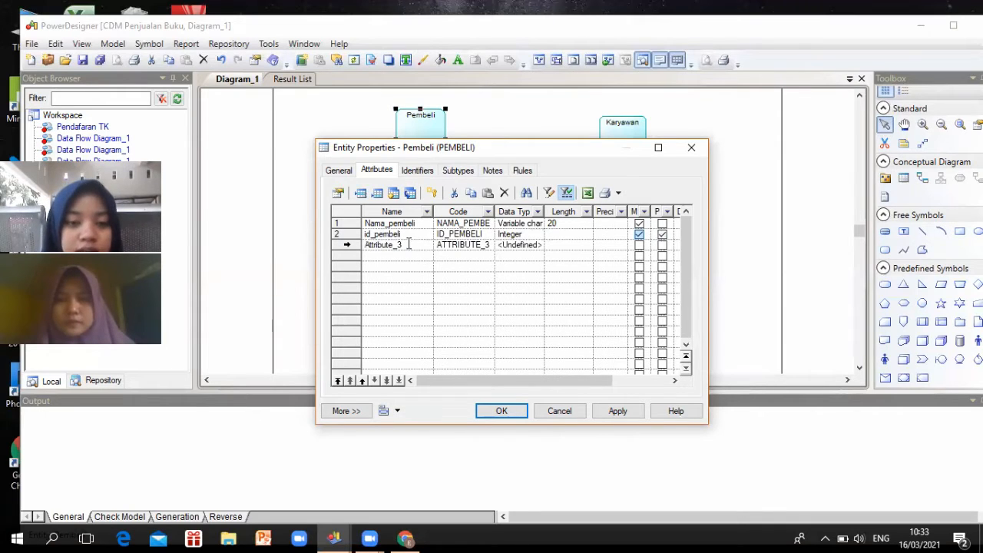
pyautogui.click(409, 244)
pyautogui.write('Al')
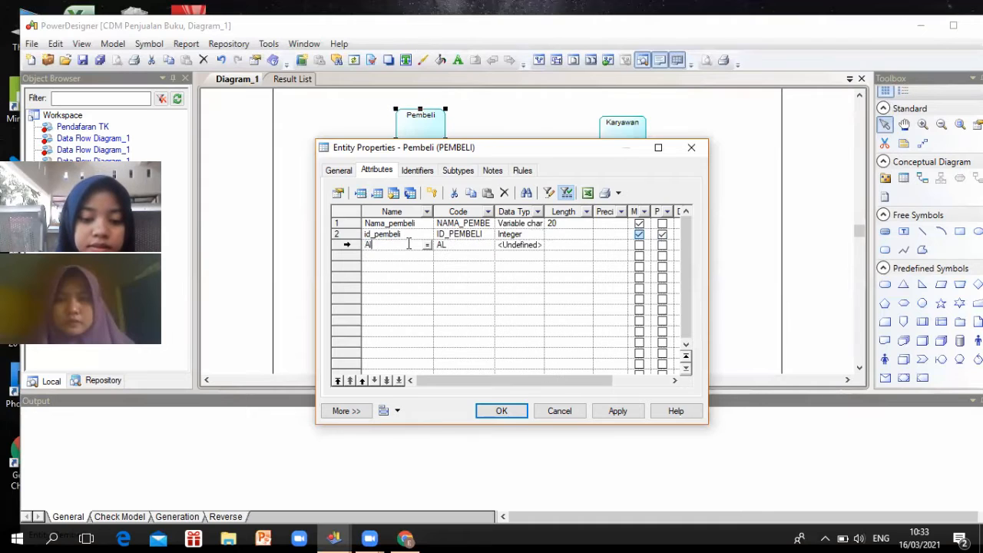
pyautogui.write('amat')
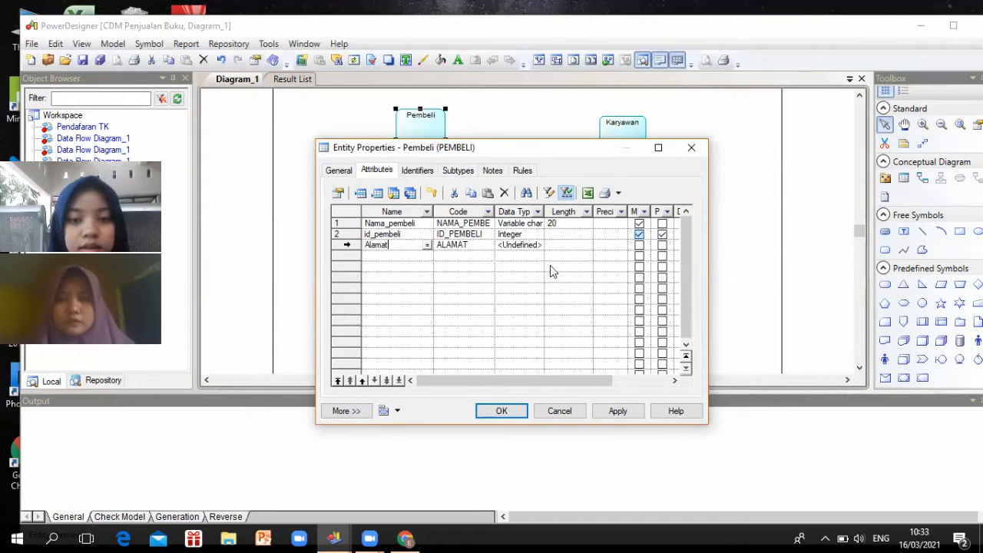
pyautogui.click(532, 246)
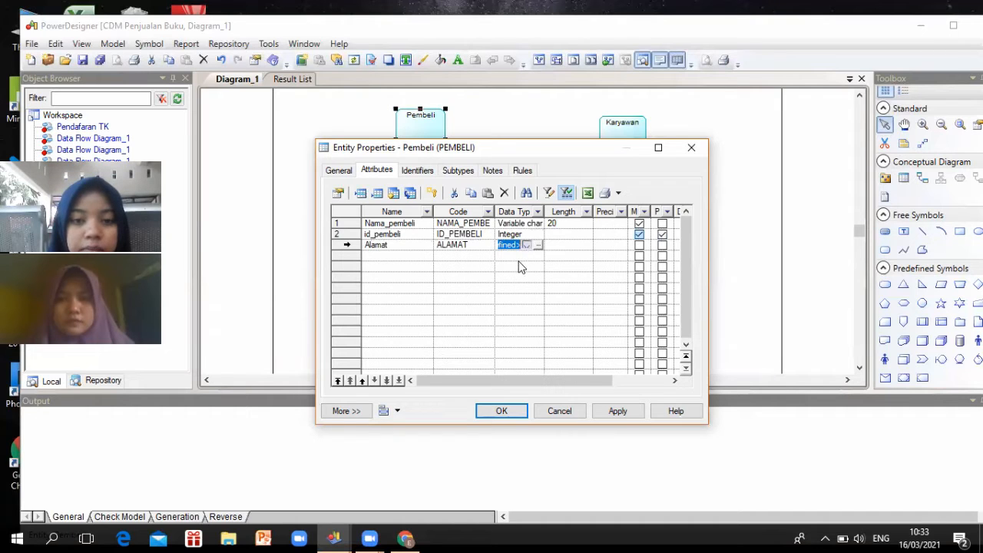
pyautogui.click(527, 245)
pyautogui.scroll(-4, 524, 375)
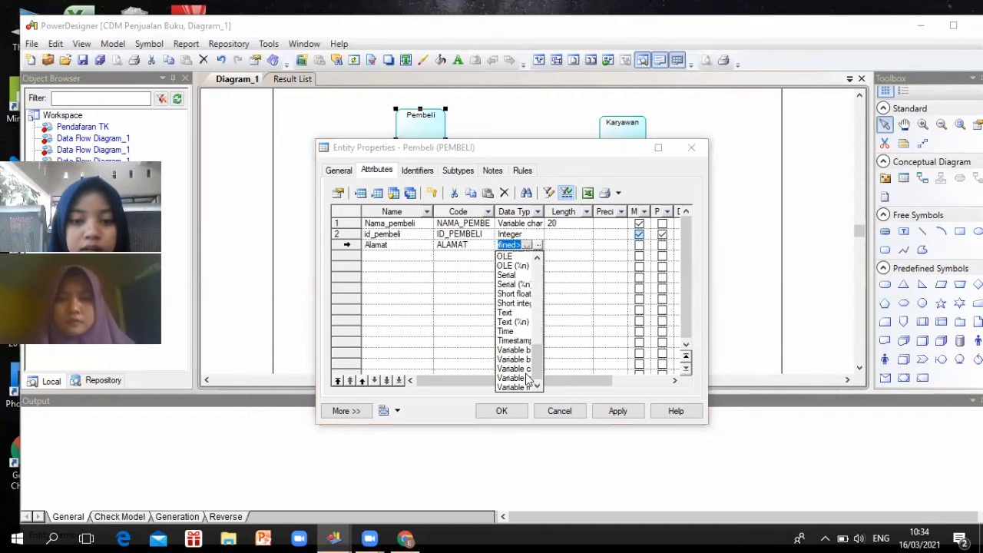
pyautogui.click(524, 377)
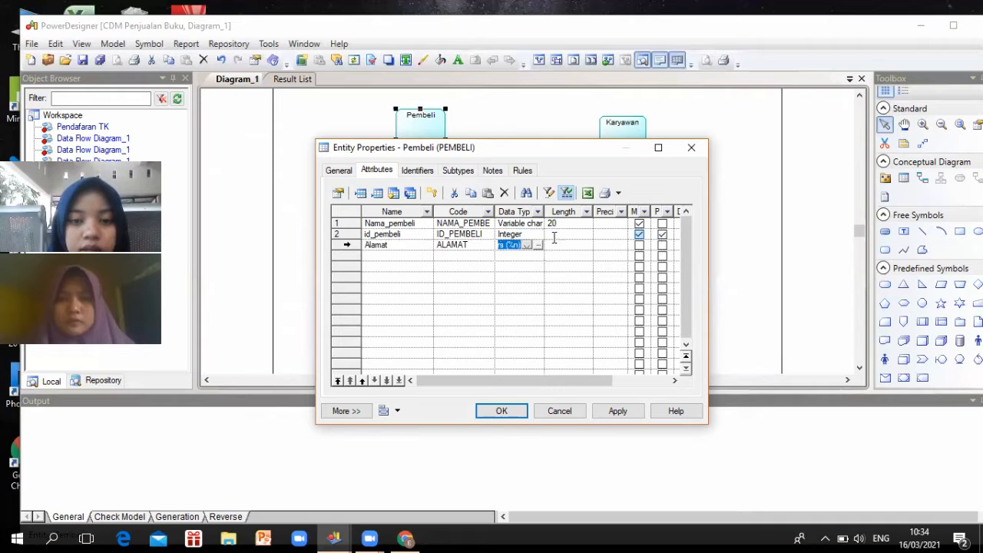
pyautogui.click(574, 243)
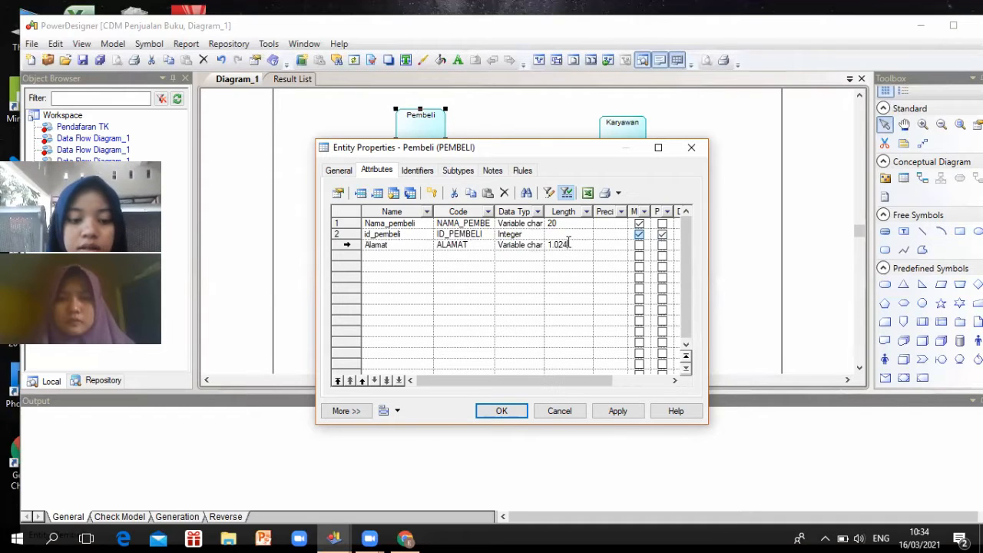
pyautogui.click(639, 244)
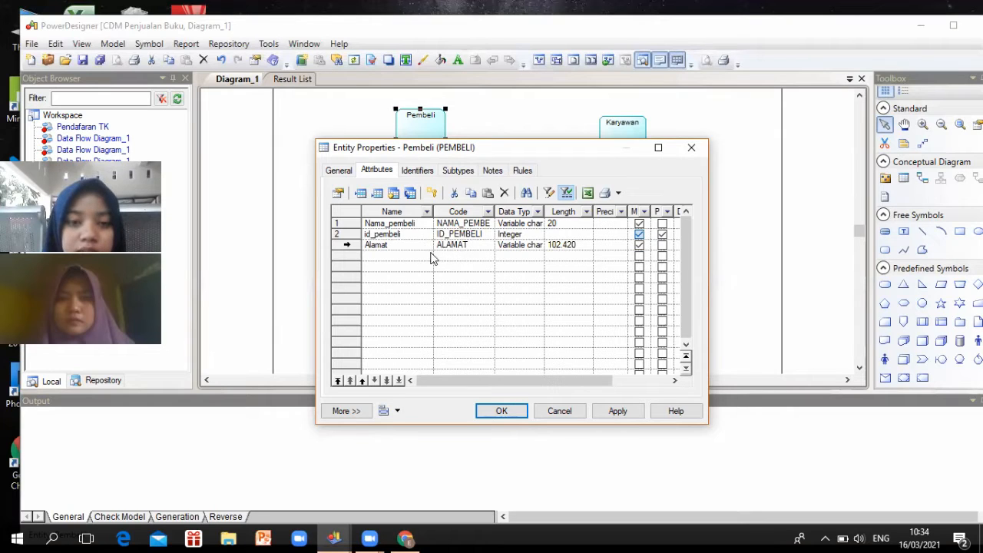
pyautogui.click(510, 410)
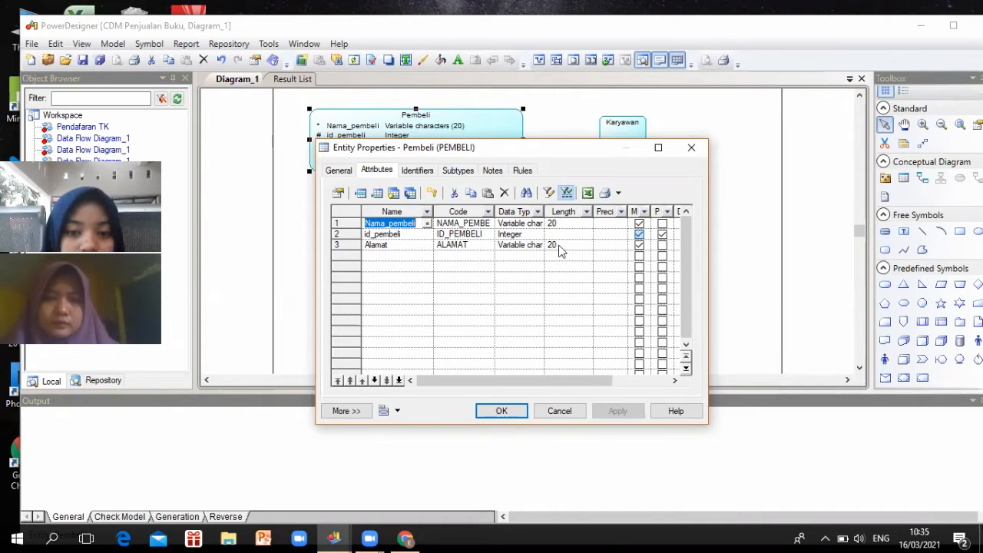
pyautogui.click(639, 245)
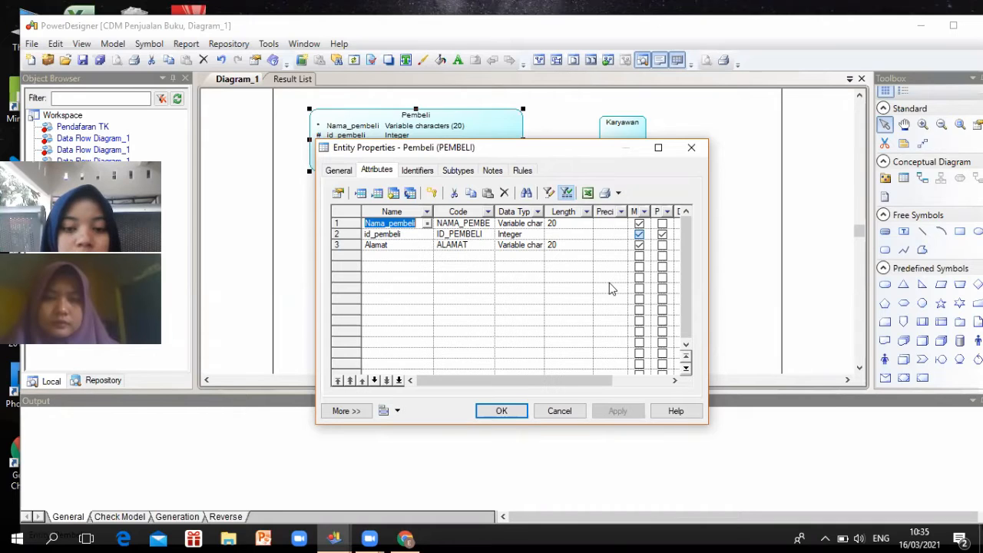
# Close Pembeli's properties and open the Karyawan entity's attribute list
pyautogui.click(504, 411)
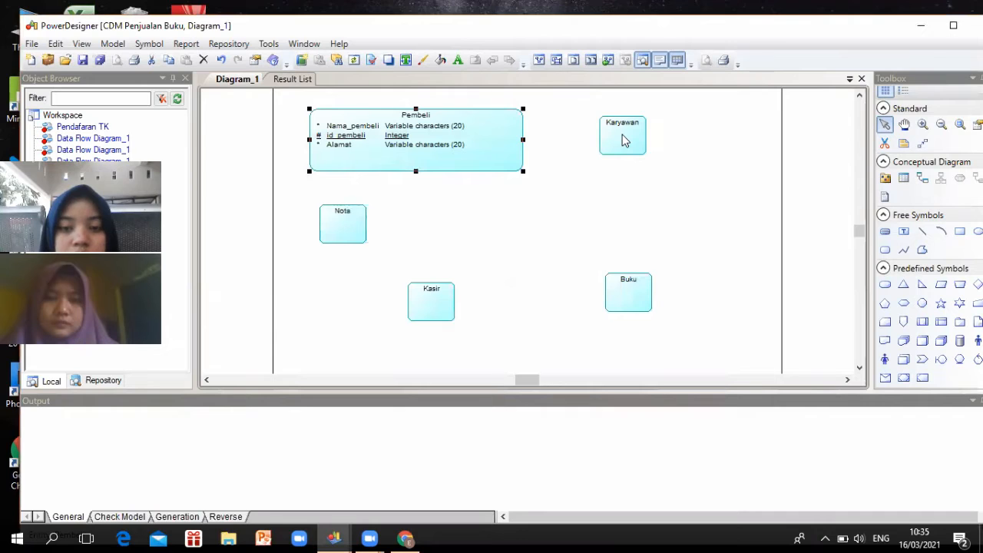
pyautogui.doubleClick(624, 140)
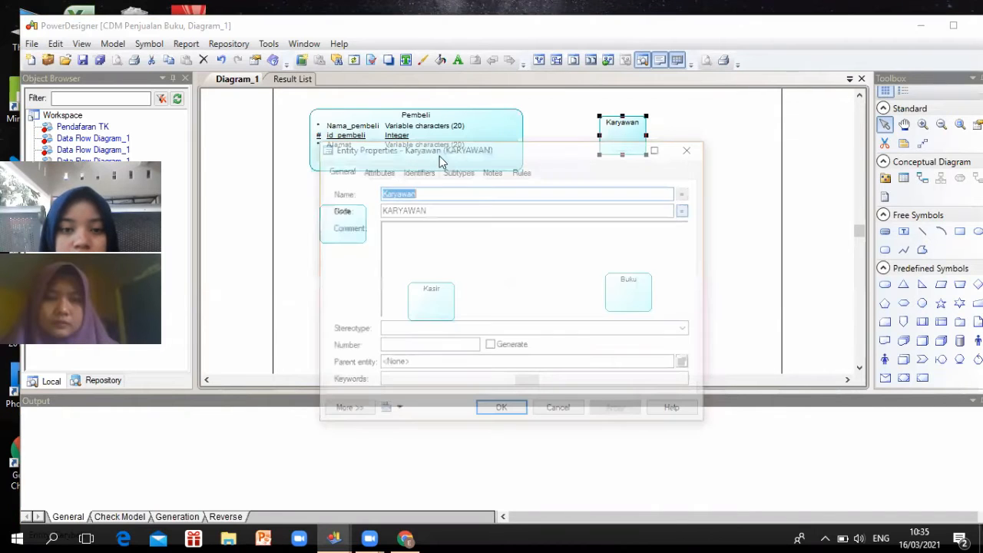
pyautogui.click(377, 172)
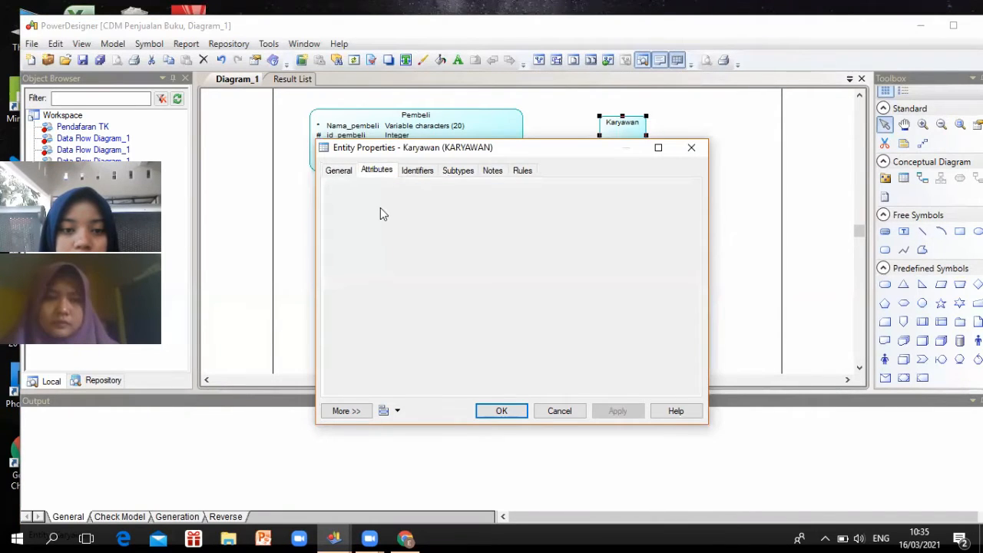
# Add Nama_karyawan to Karyawan as a mandatory Variable char attribute of length 20
pyautogui.click(405, 223)
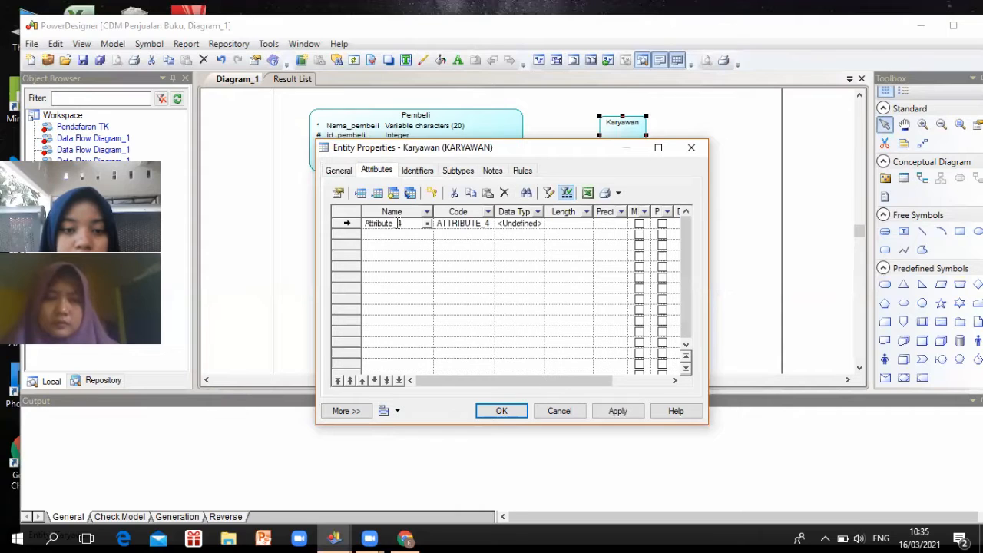
pyautogui.moveTo(401, 223); pyautogui.dragTo(355, 217)
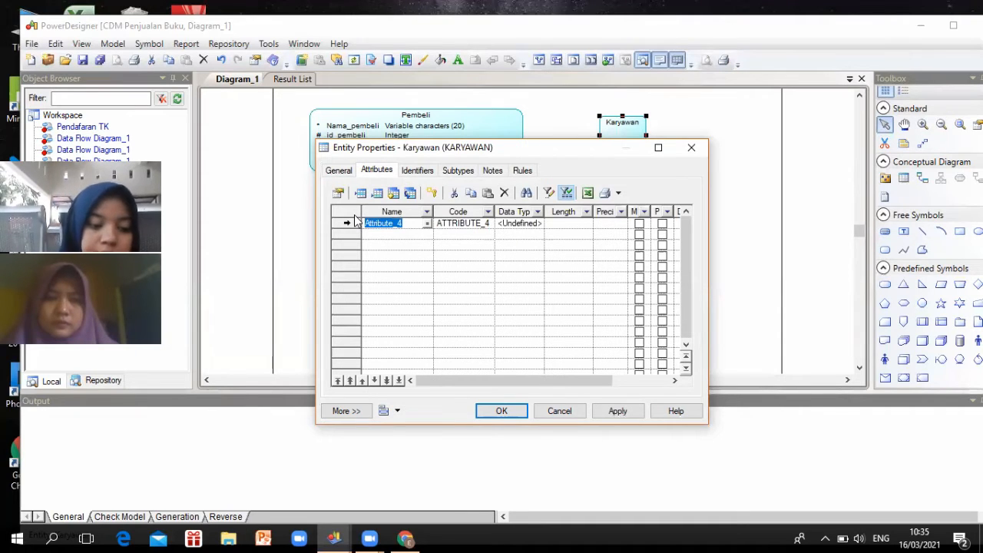
pyautogui.write('Na')
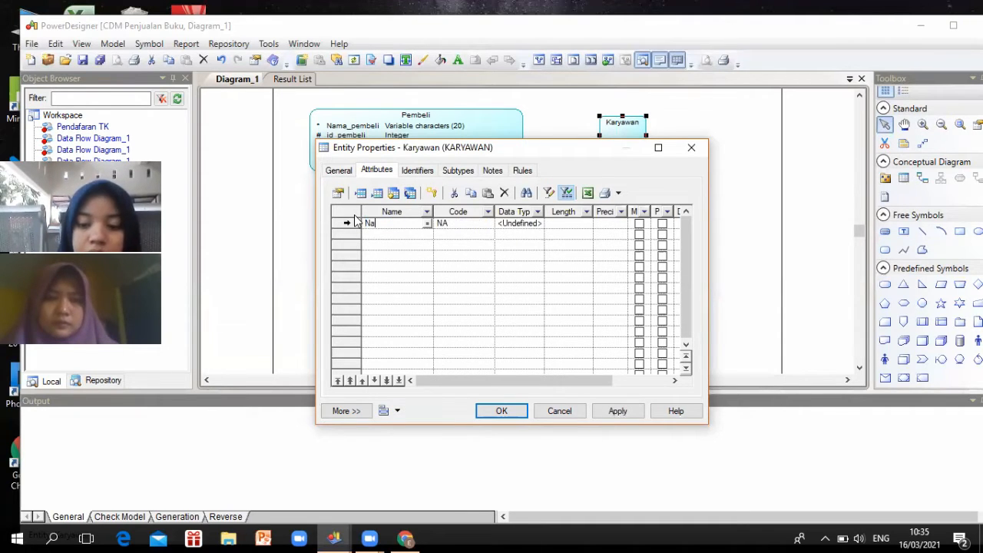
pyautogui.write('ma_ka')
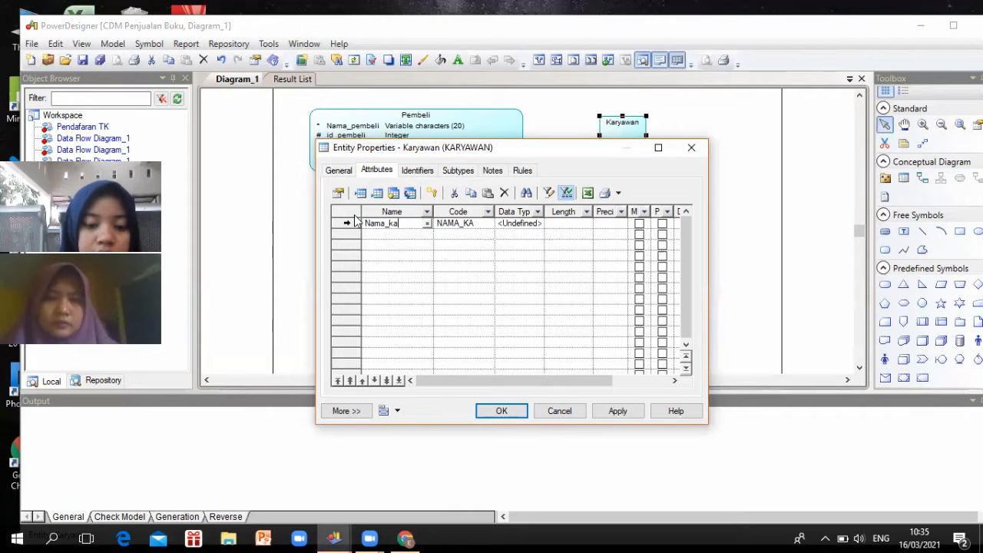
pyautogui.write('ryawan')
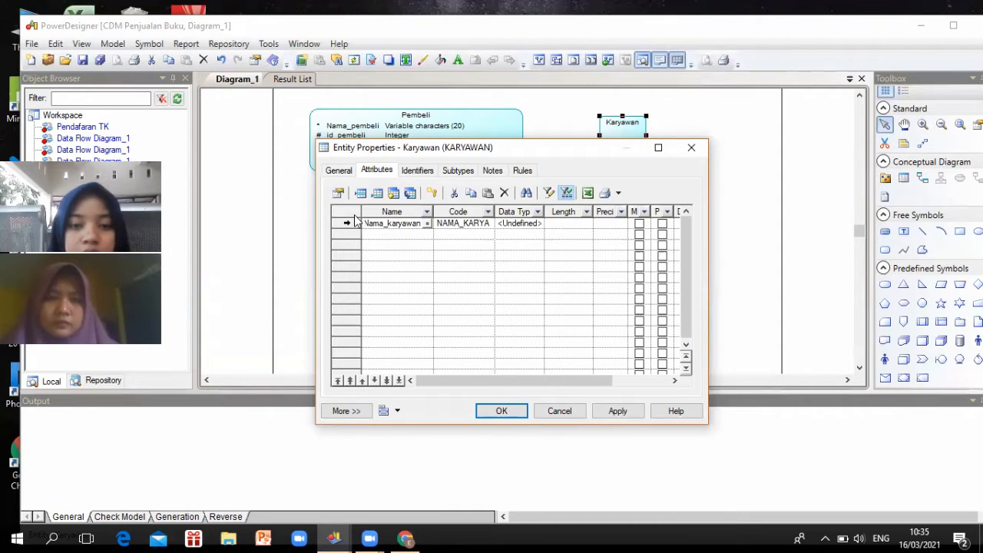
pyautogui.click(533, 223)
pyautogui.scroll(-5, 514, 275)
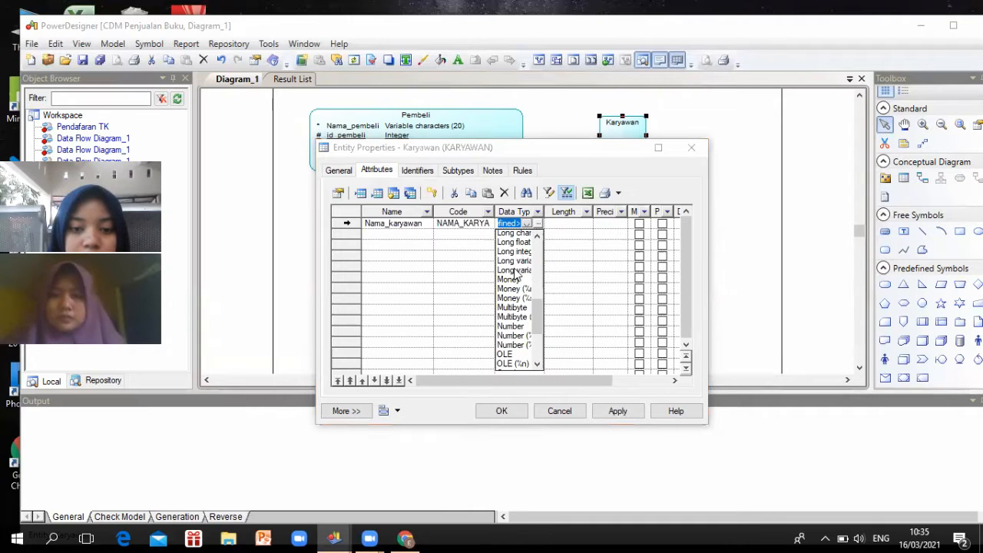
pyautogui.scroll(-4, 514, 275)
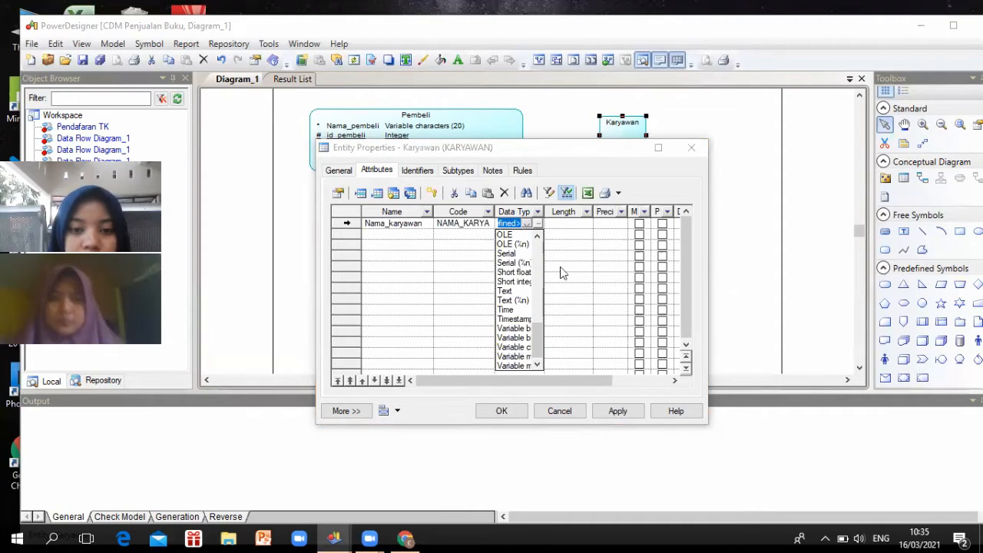
pyautogui.click(513, 346)
pyautogui.click(569, 223)
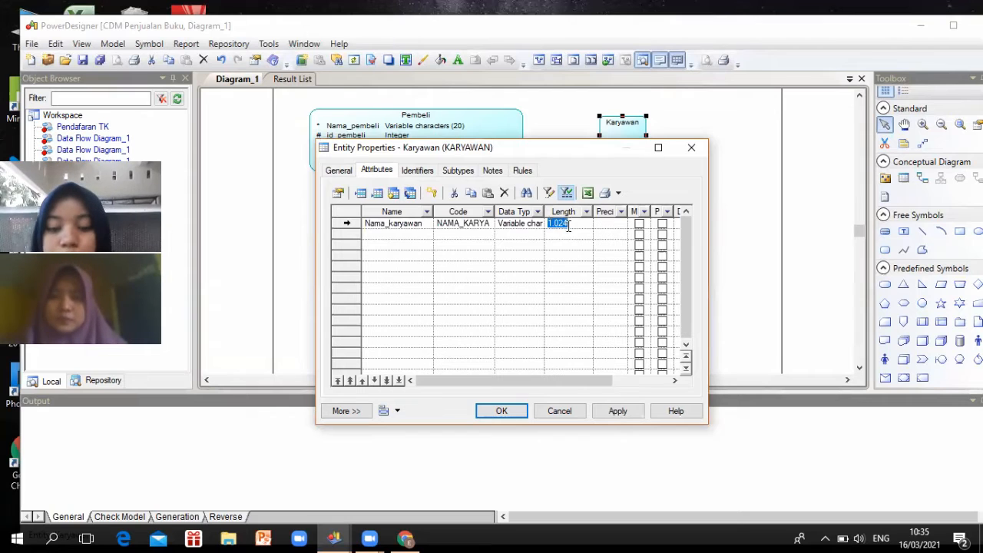
pyautogui.write('20')
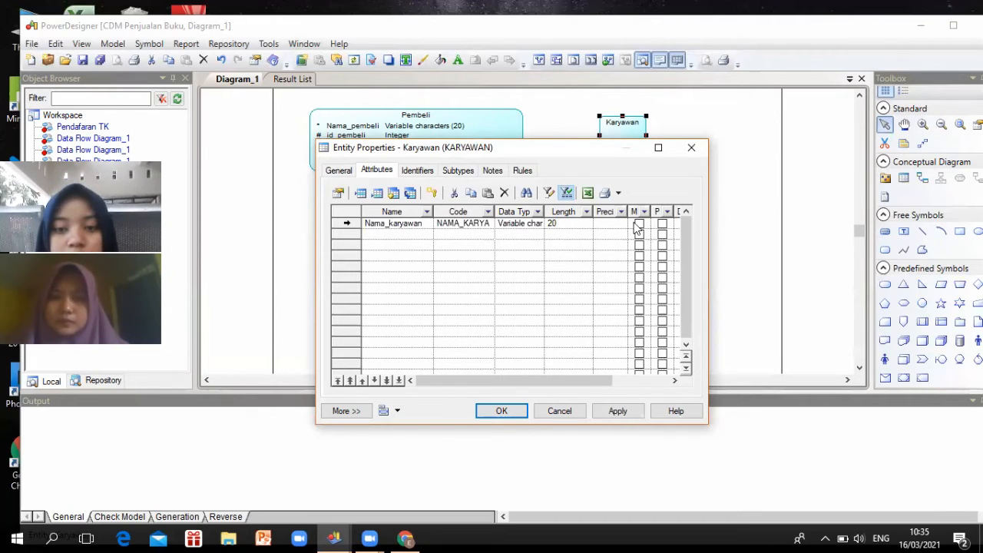
pyautogui.click(639, 224)
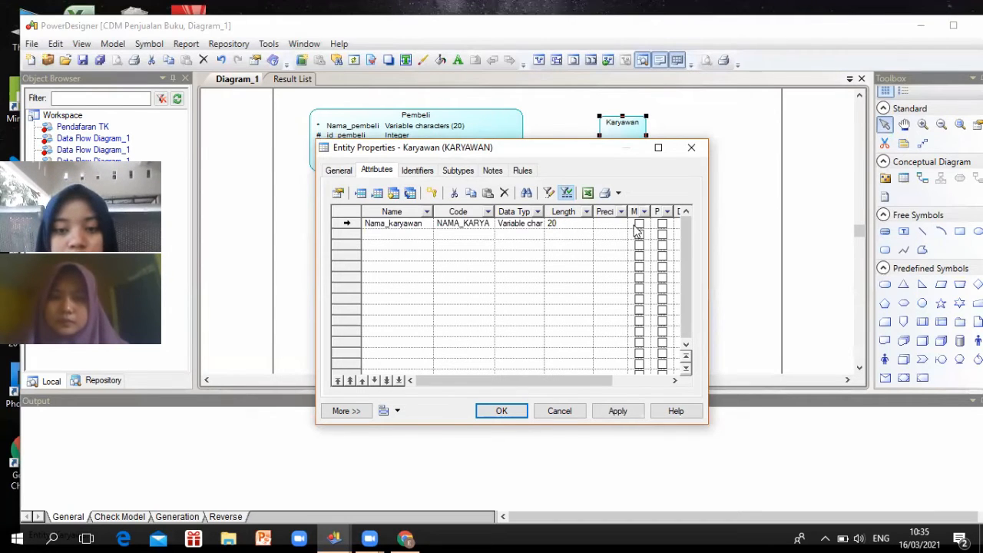
# Add id_Karyawan as a mandatory Integer attribute, then start a third attribute row
pyautogui.click(417, 235)
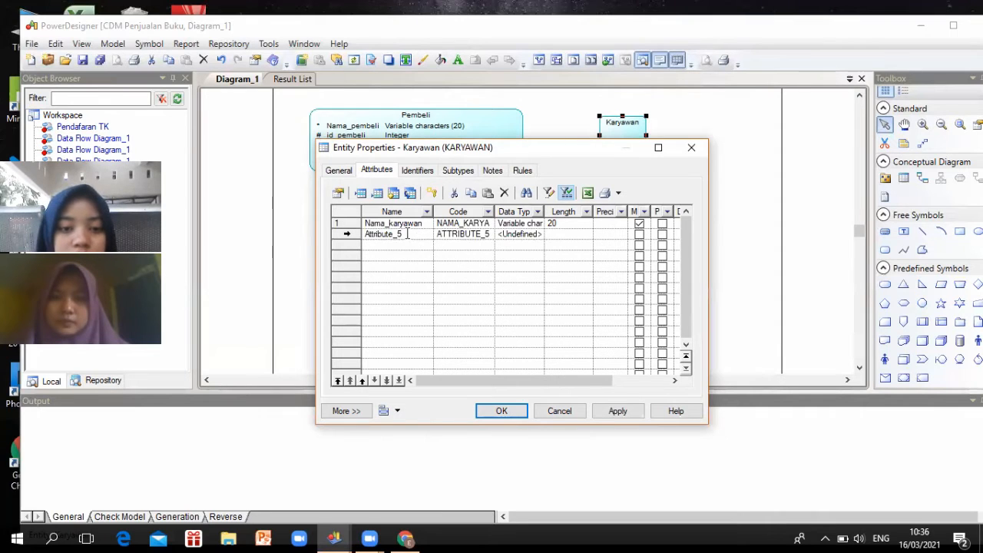
pyautogui.click(407, 234)
pyautogui.write('i')
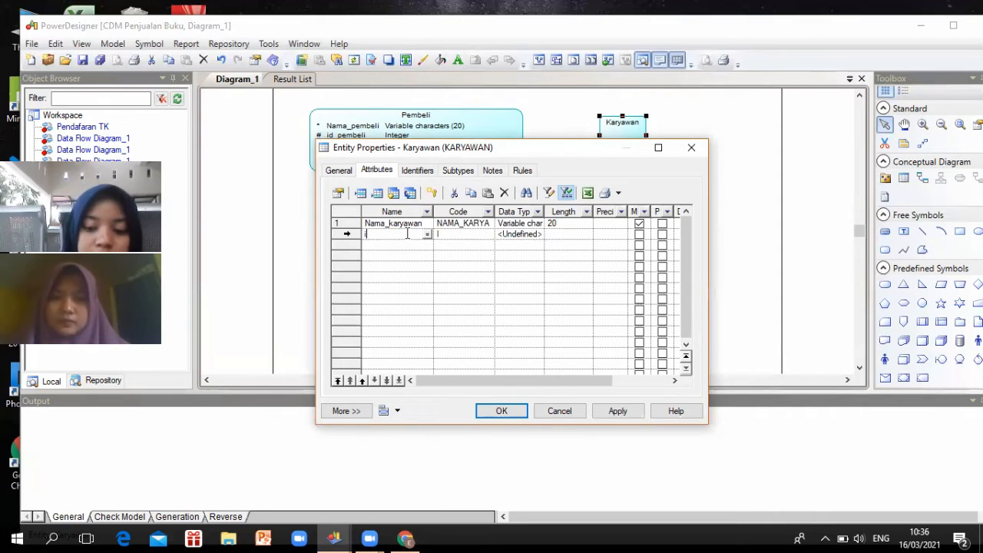
pyautogui.write('d_K')
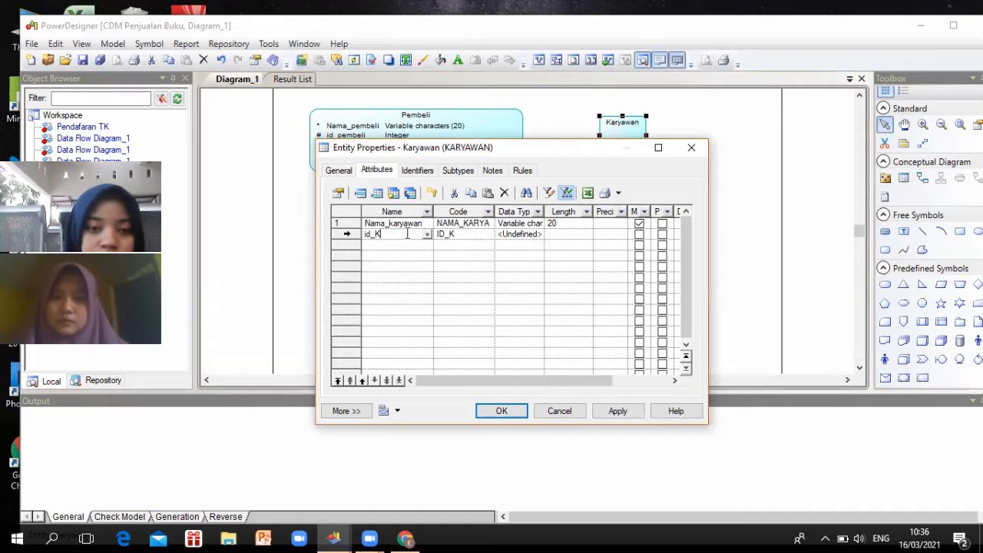
pyautogui.write('aryawan')
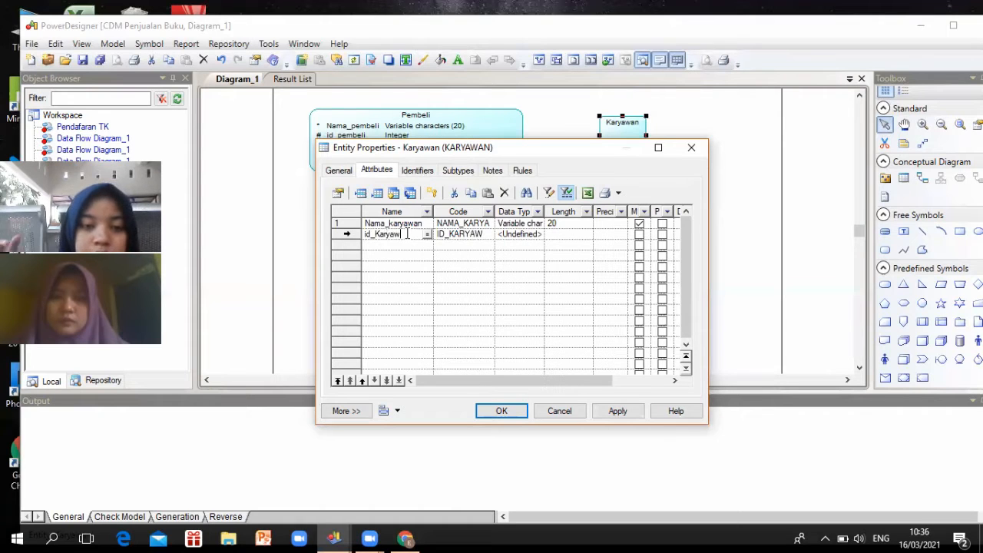
pyautogui.click(525, 240)
pyautogui.scroll(-4, 513, 269)
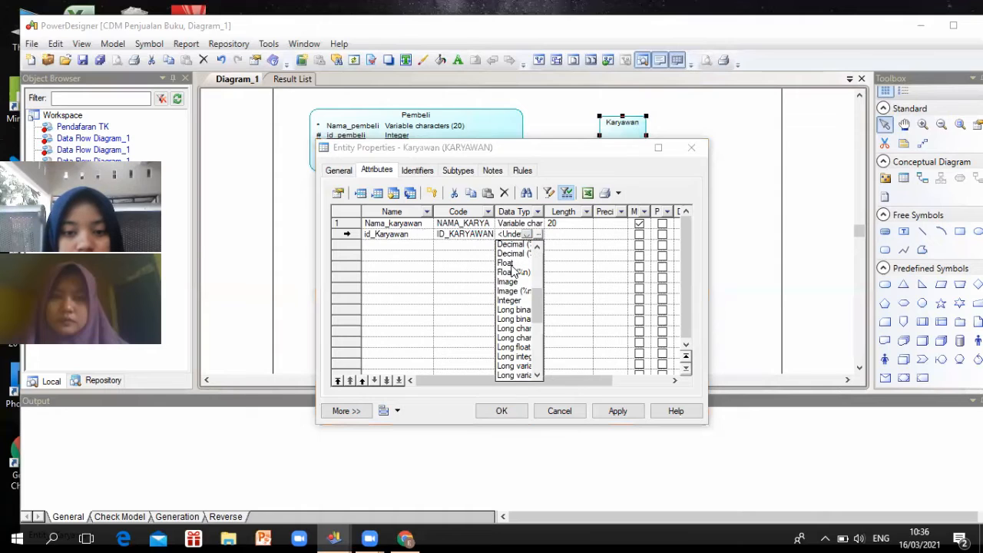
pyautogui.scroll(-2, 513, 270)
pyautogui.scroll(3, 508, 322)
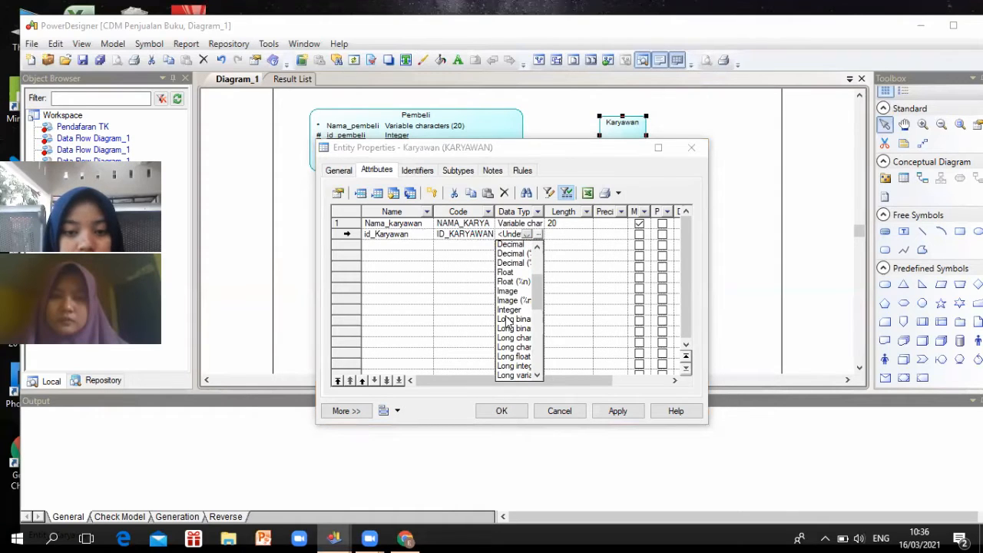
pyautogui.click(508, 310)
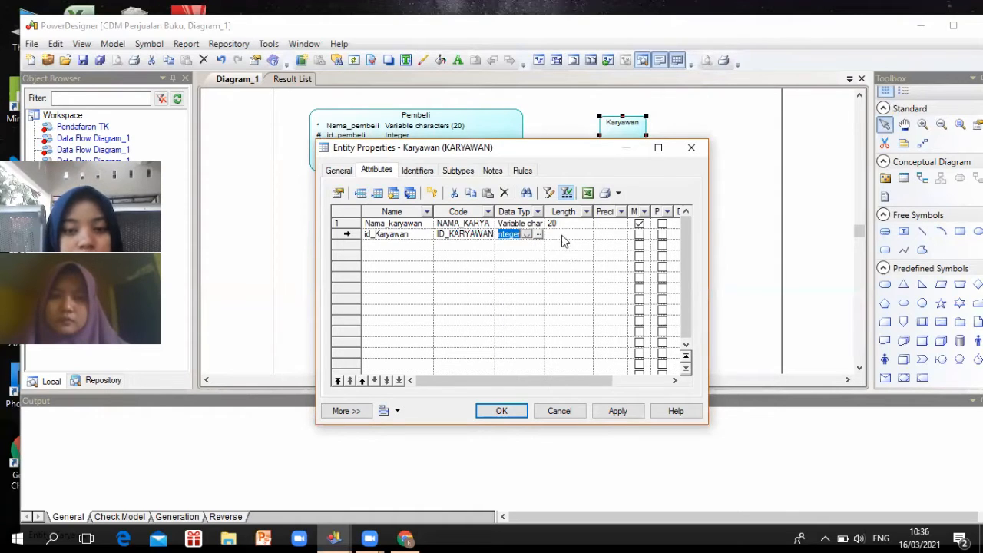
pyautogui.click(640, 238)
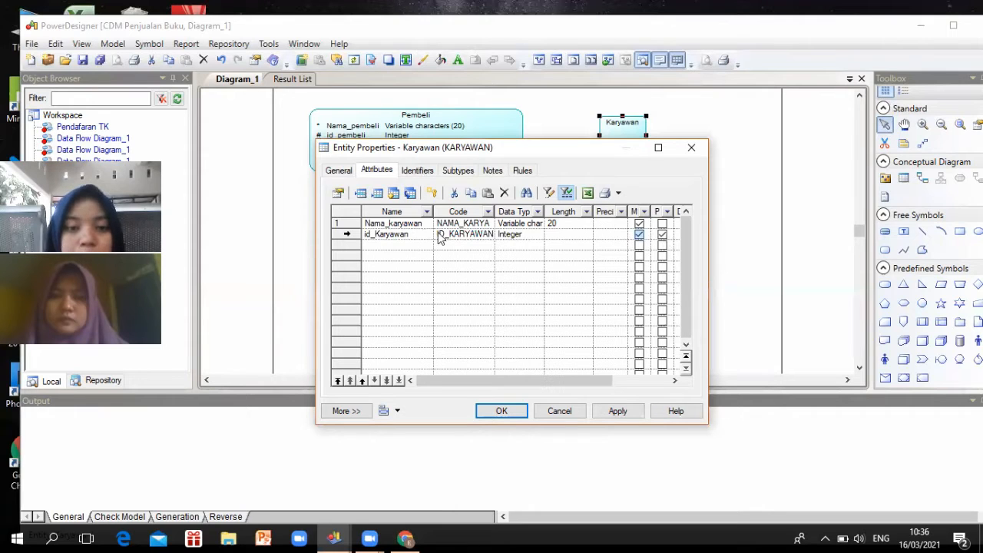
pyautogui.click(527, 247)
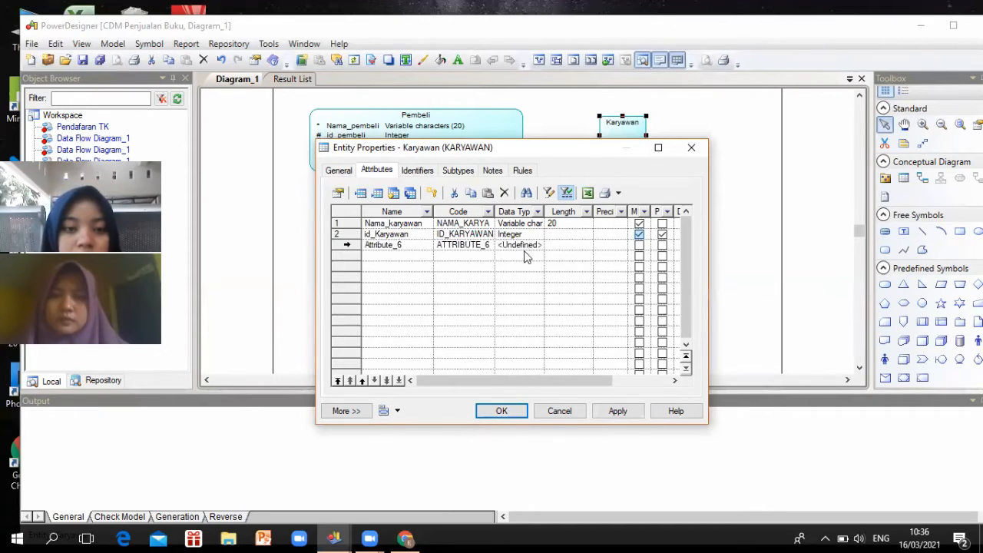
# Rename Attribute_6 to No_karyawan, Variable char length 20, and mark it mandatory
pyautogui.click(417, 247)
pyautogui.write('No')
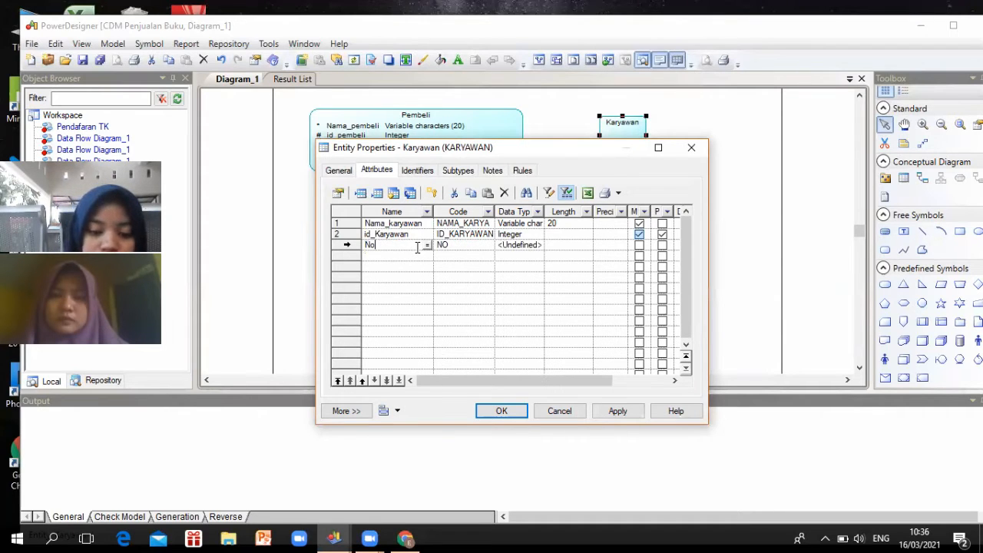
pyautogui.write('_karya')
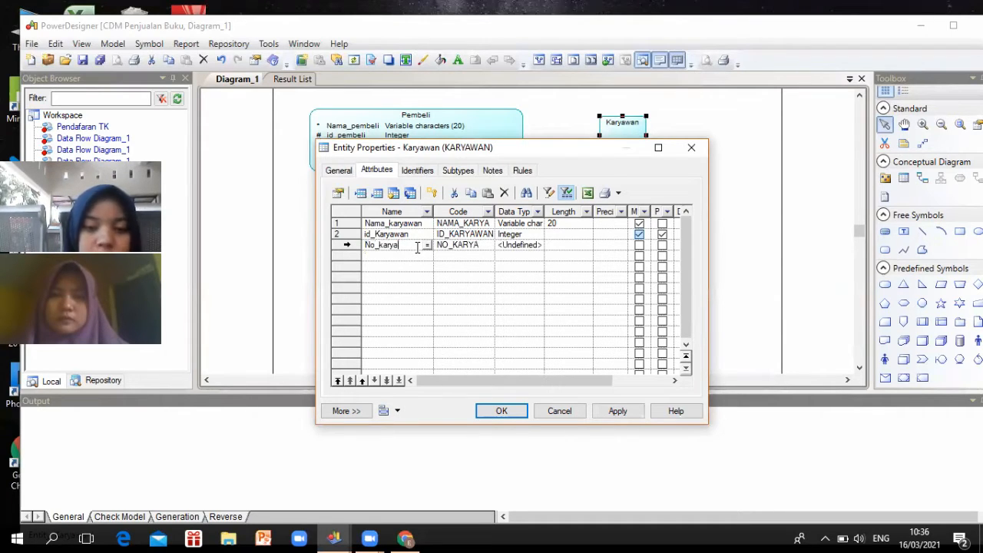
pyautogui.write('wan')
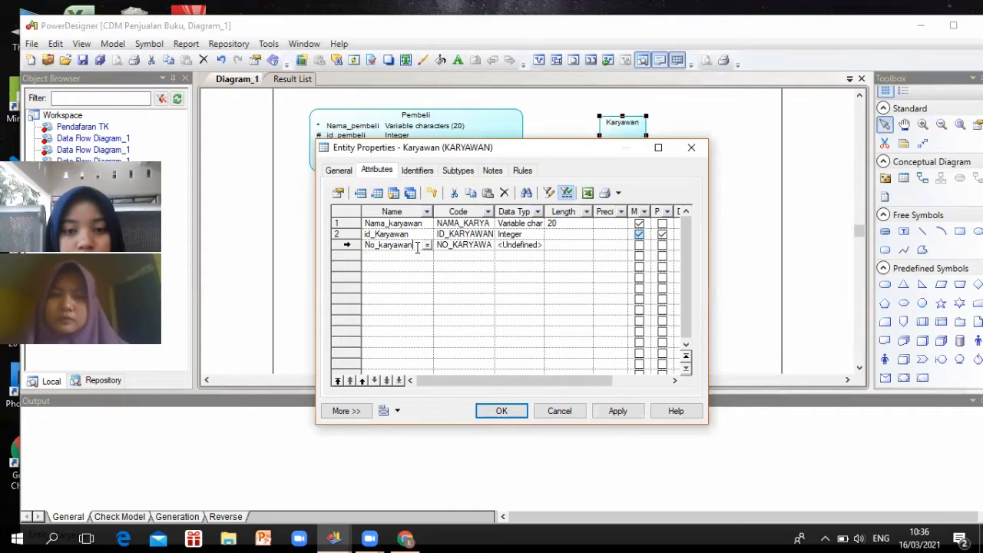
pyautogui.click(511, 245)
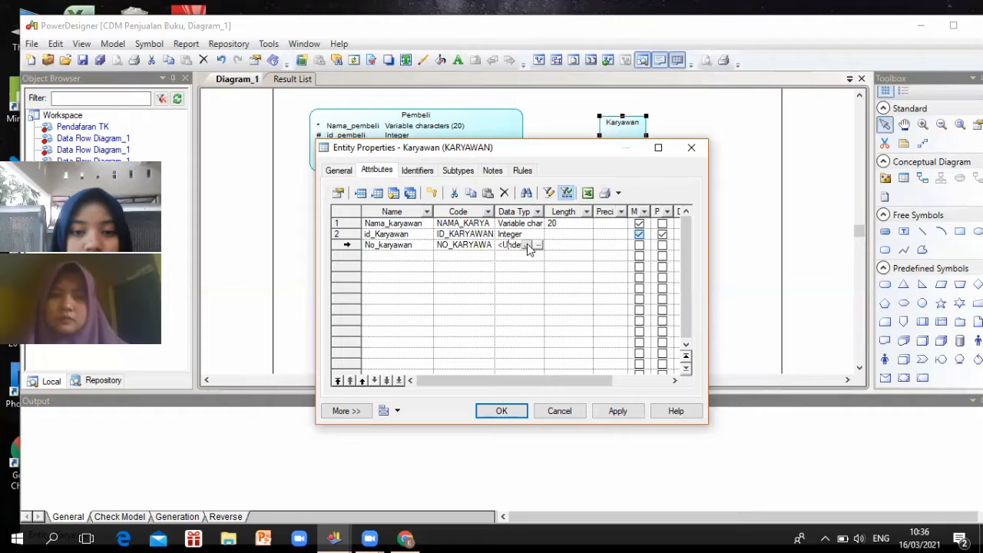
pyautogui.click(528, 244)
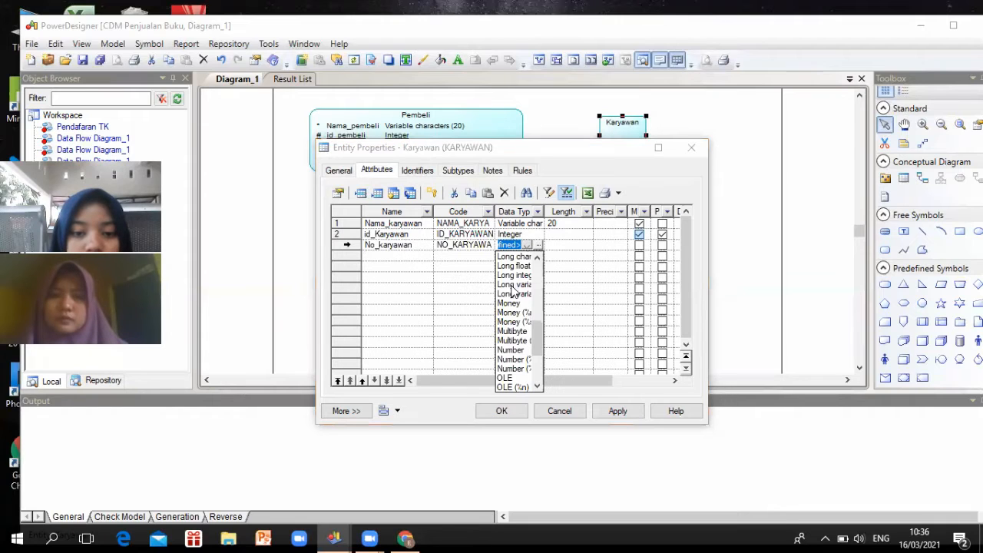
pyautogui.scroll(-3, 512, 330)
pyautogui.scroll(-1, 508, 376)
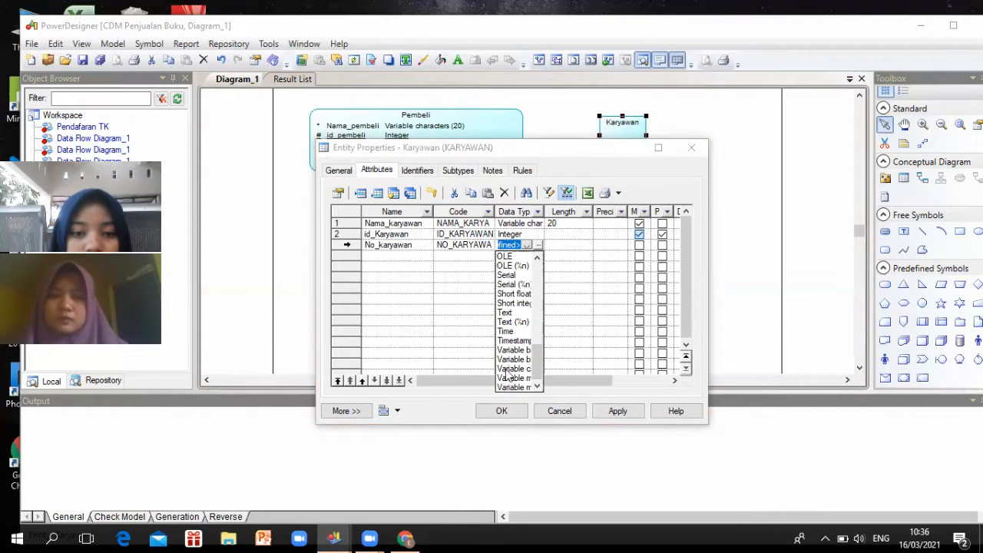
pyautogui.click(507, 370)
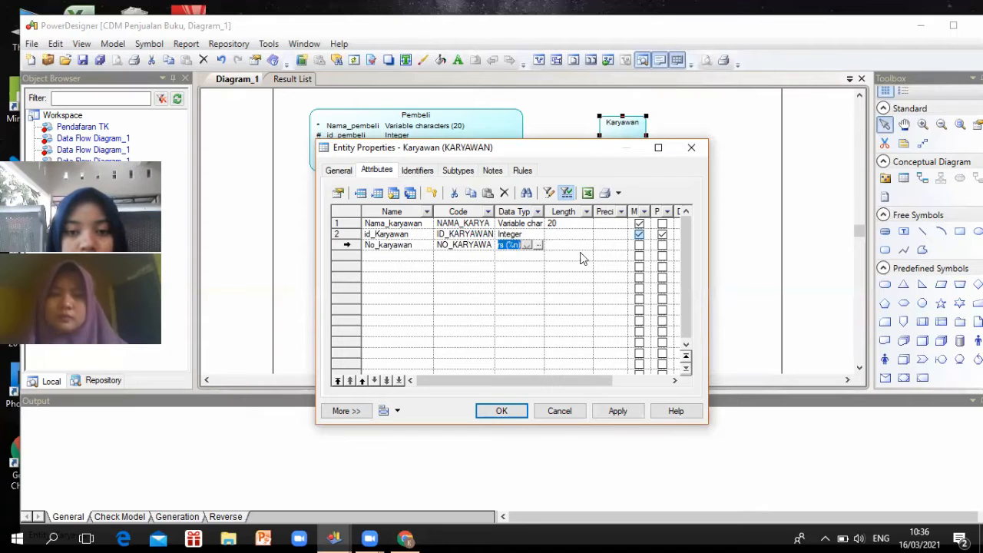
pyautogui.click(572, 248)
pyautogui.doubleClick(556, 248)
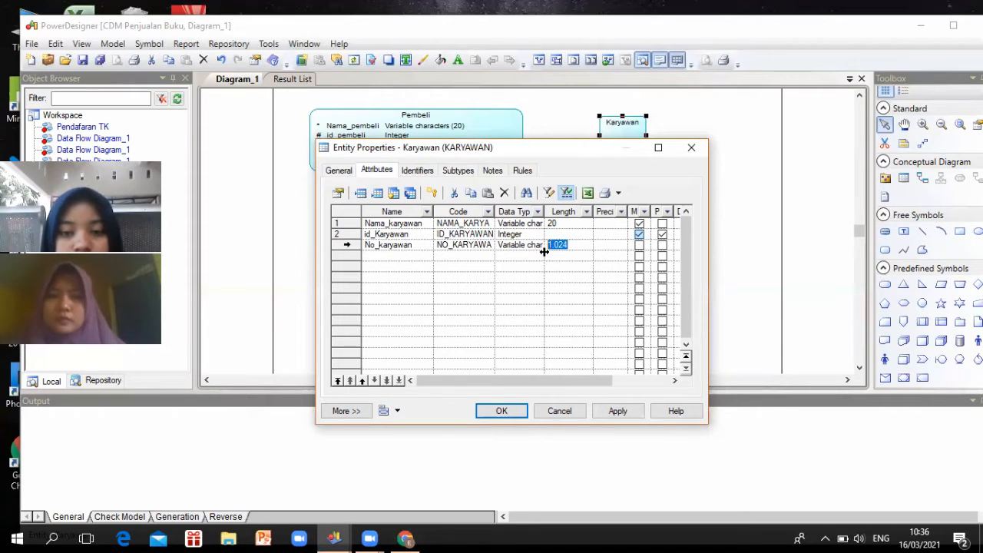
pyautogui.write('20')
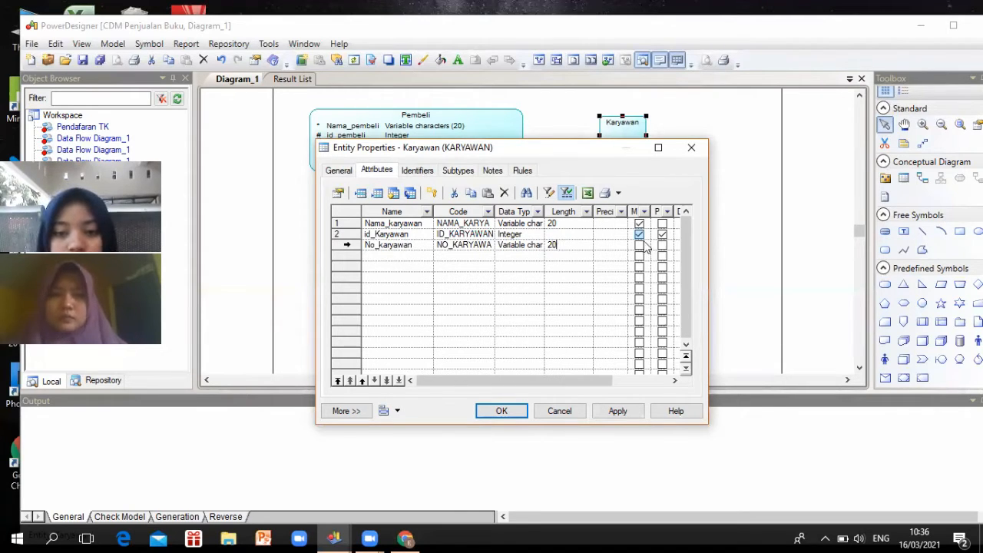
pyautogui.click(639, 246)
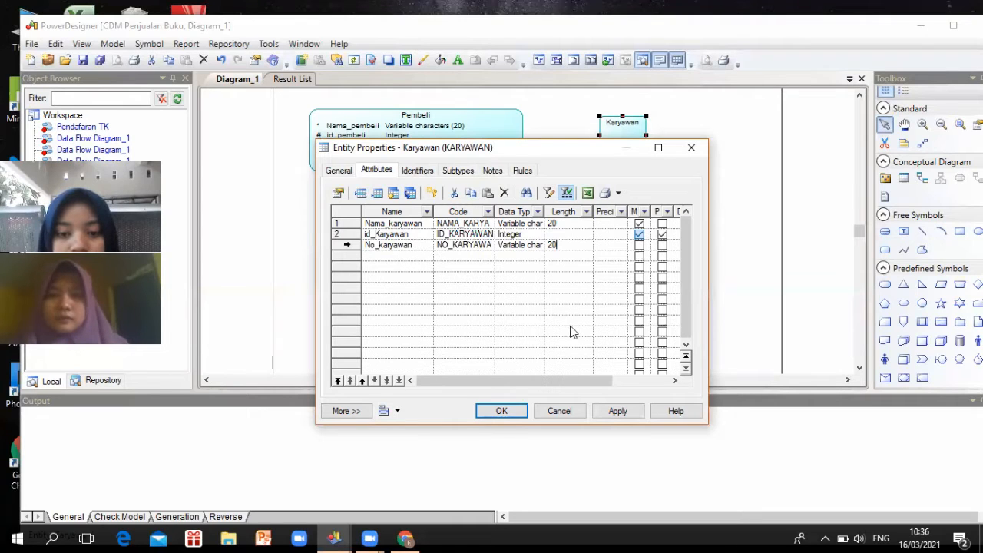
# Close Karyawan's properties and open the Buku entity's attribute list
pyautogui.click(502, 411)
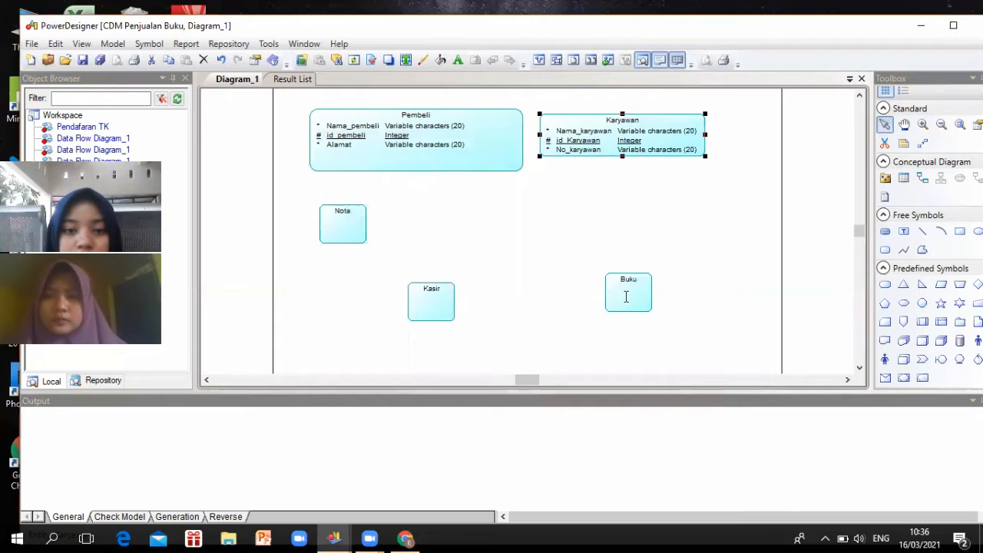
pyautogui.doubleClick(629, 298)
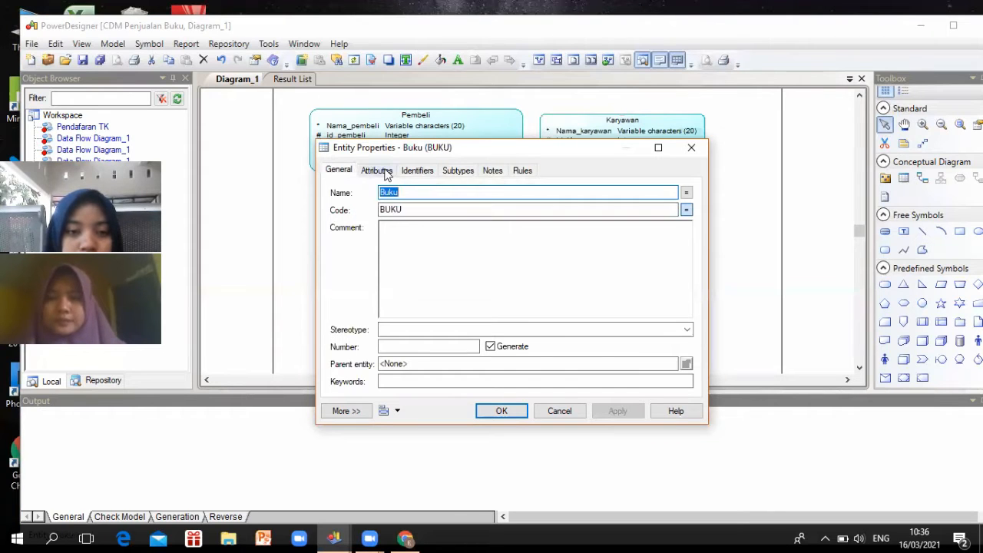
pyautogui.click(376, 170)
# Add Judul to Buku as a mandatory Variable char attribute of length 20, then start a second row
pyautogui.click(371, 222)
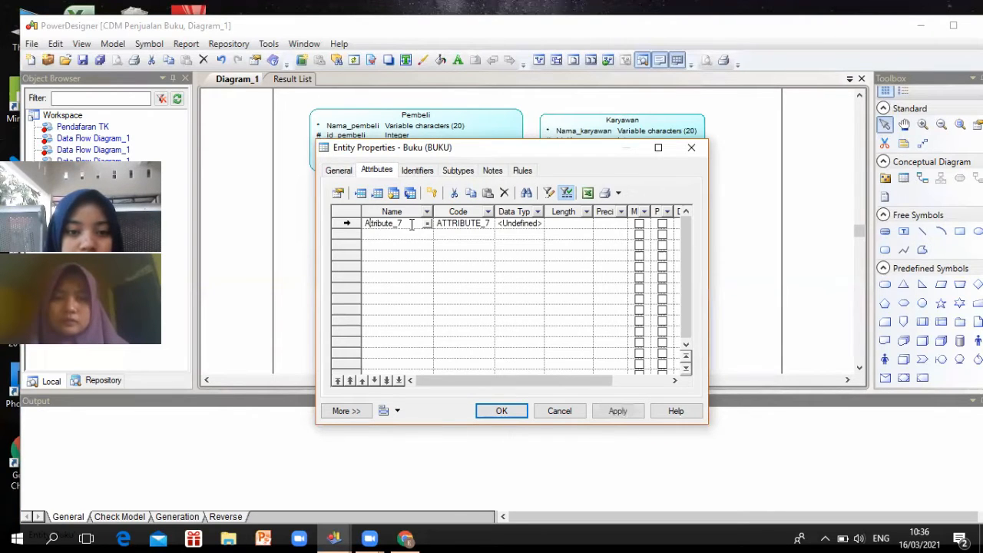
pyautogui.click(364, 224)
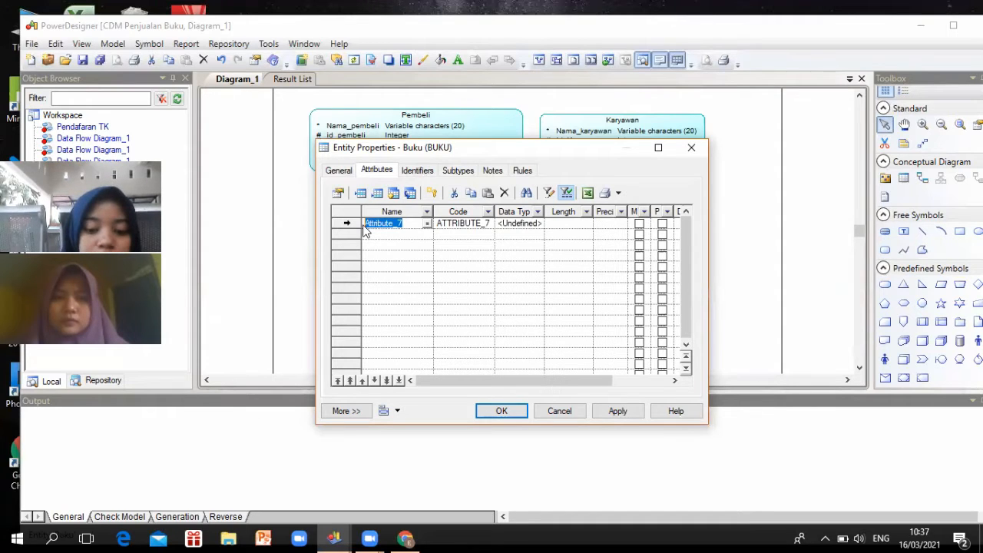
pyautogui.write('Judlu')
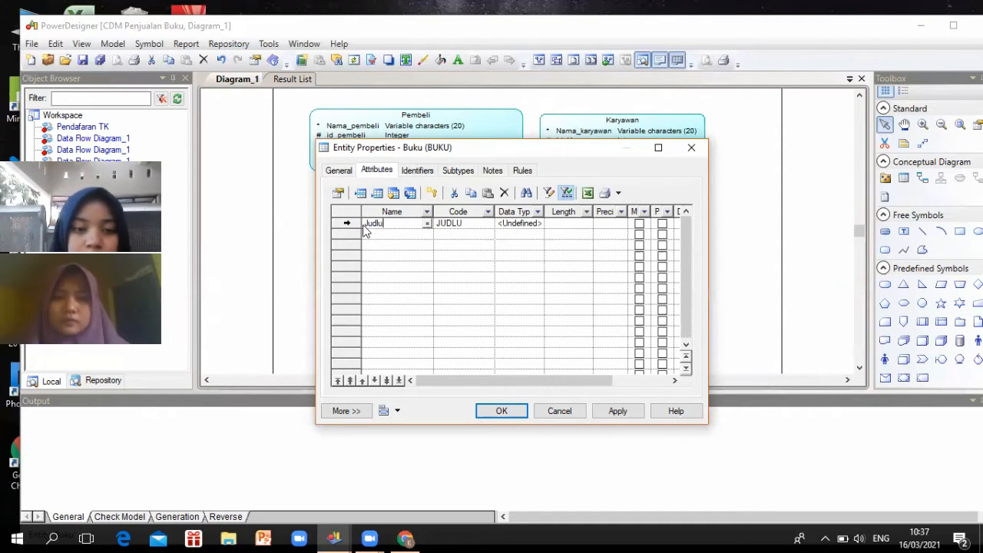
pyautogui.press('BackSpace')
pyautogui.press('BackSpace')
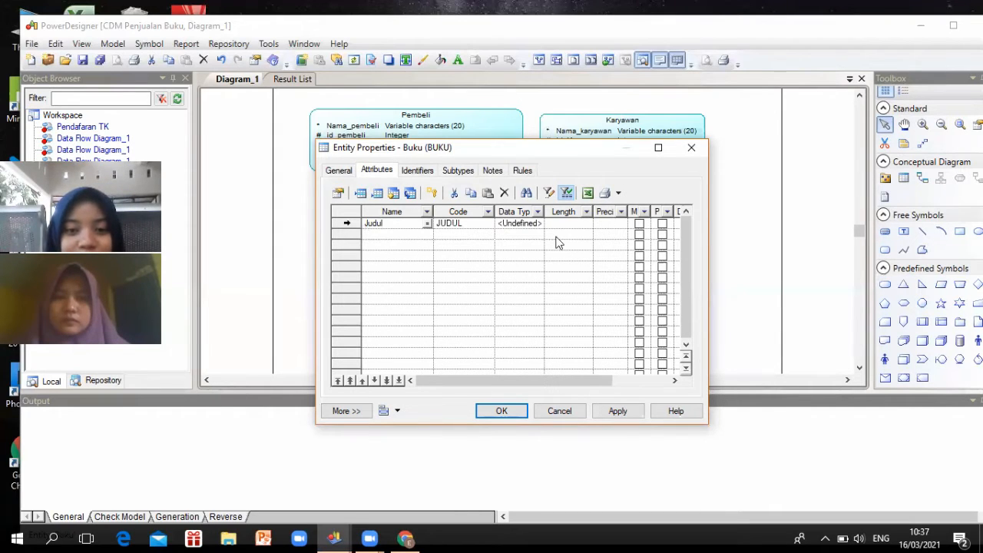
pyautogui.click(520, 223)
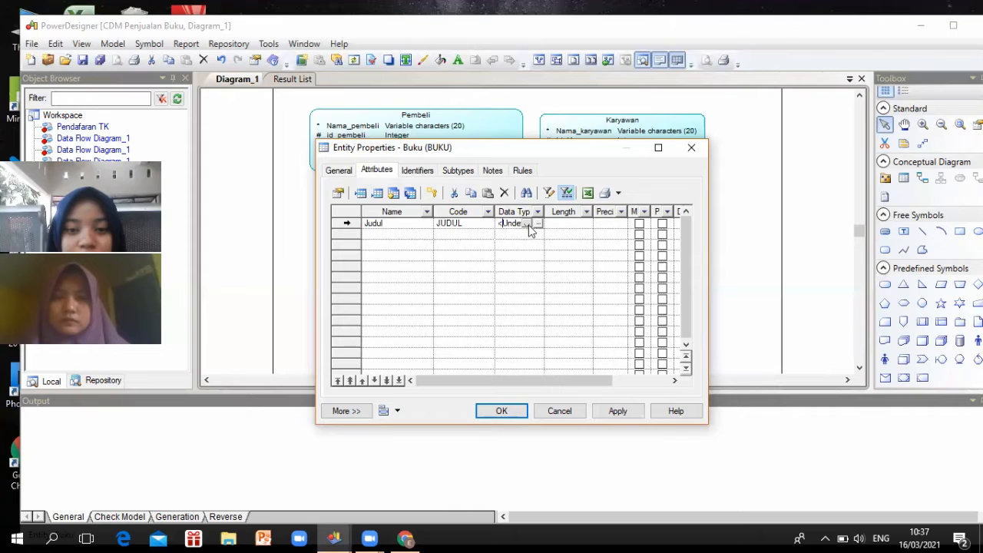
pyautogui.scroll(-5, 513, 267)
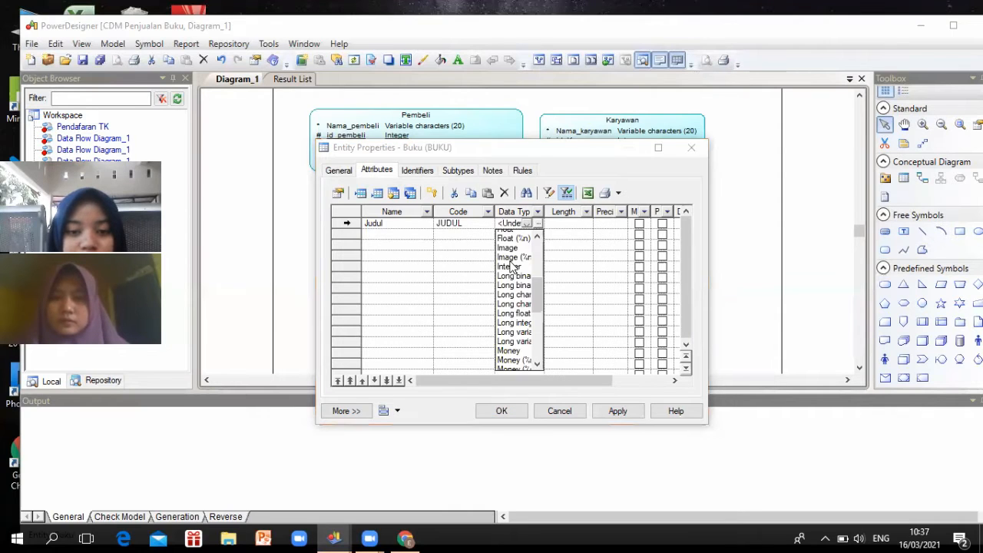
pyautogui.scroll(-4, 519, 299)
pyautogui.scroll(-2, 521, 303)
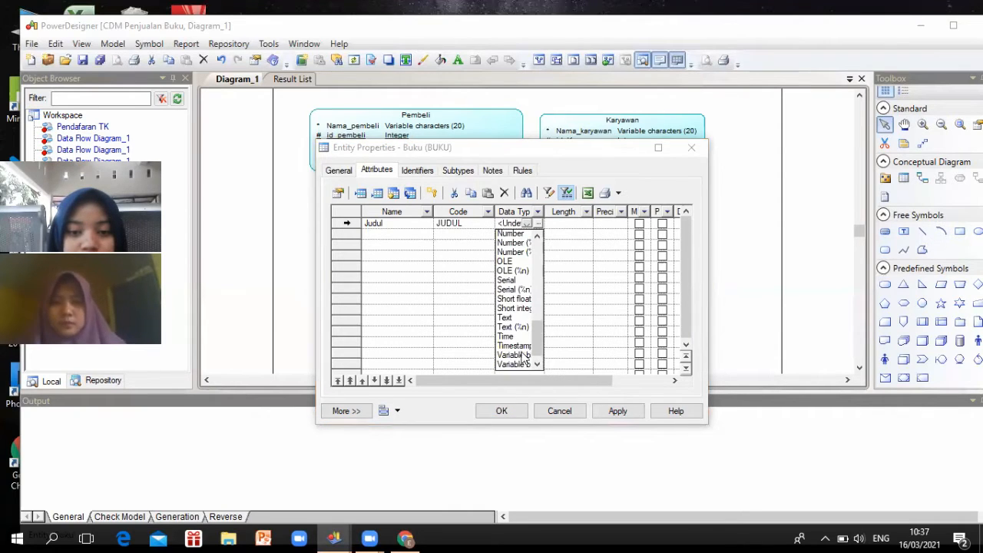
pyautogui.scroll(-1, 521, 338)
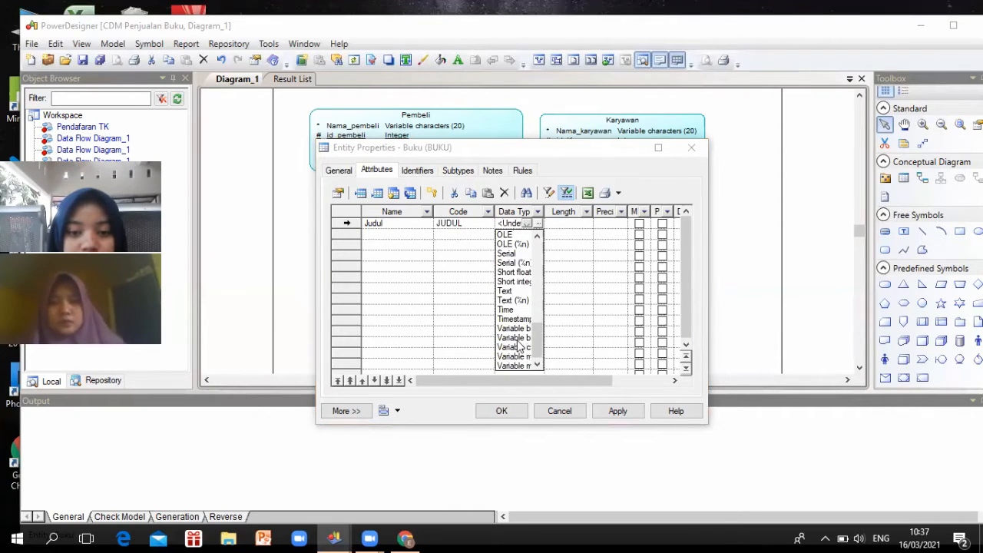
pyautogui.click(559, 223)
pyautogui.moveTo(574, 223); pyautogui.dragTo(541, 224)
pyautogui.write('2')
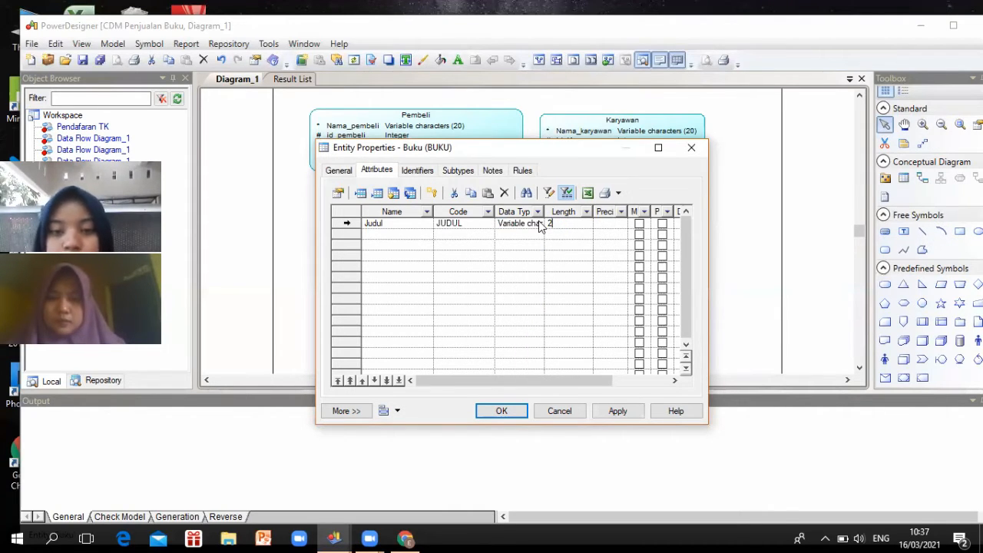
pyautogui.write('0')
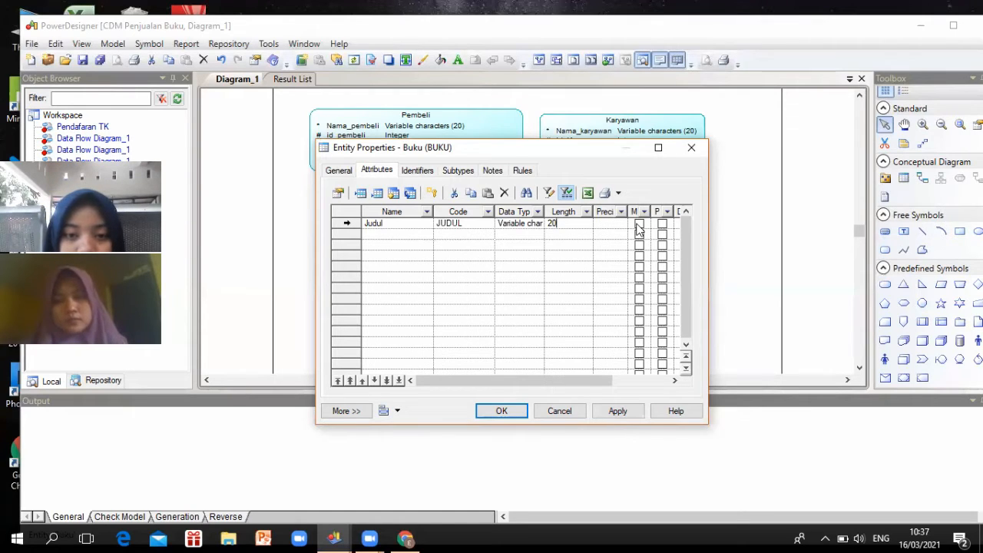
pyautogui.click(638, 224)
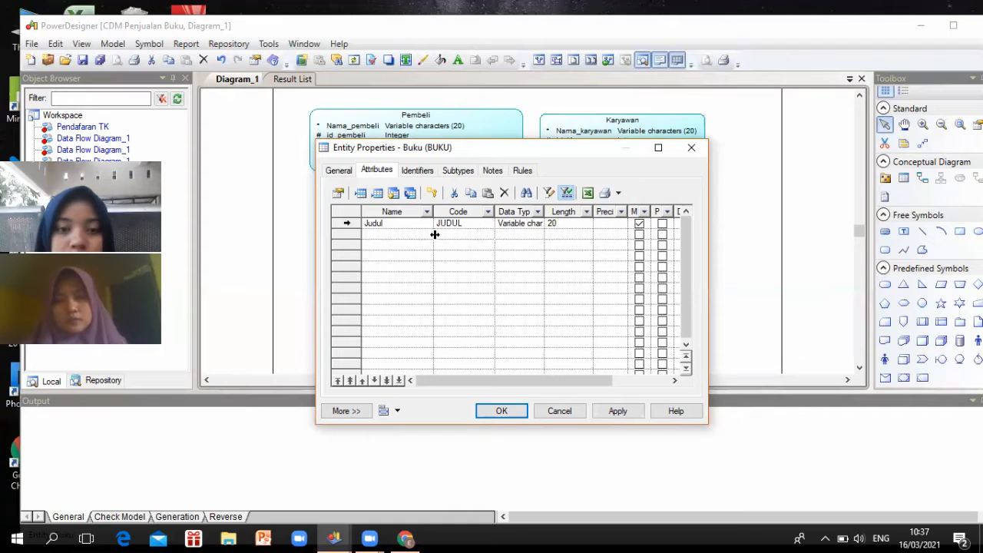
pyautogui.click(409, 235)
pyautogui.click(409, 235)
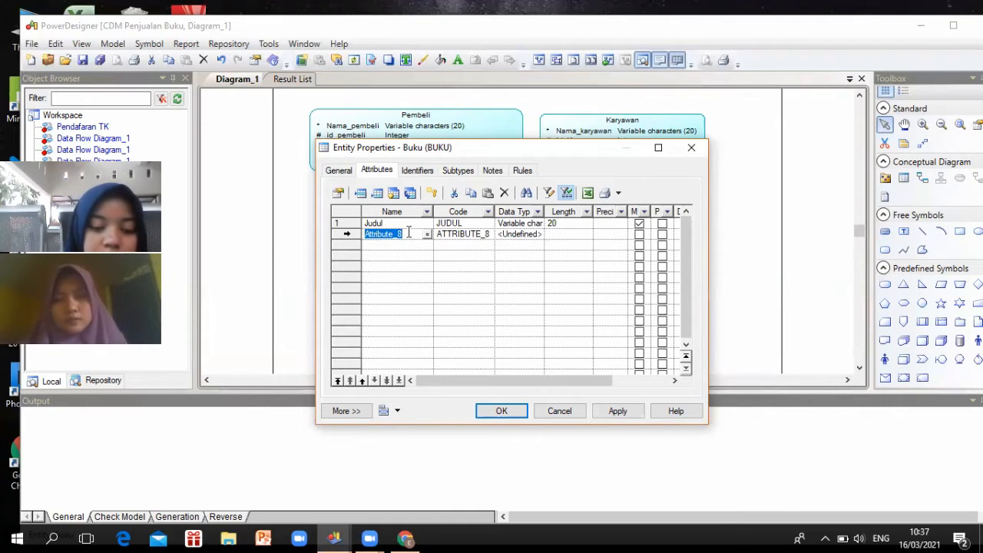
# Name the attribute ISBN and make it a mandatory Integer primary identifier
pyautogui.write('ISBN')
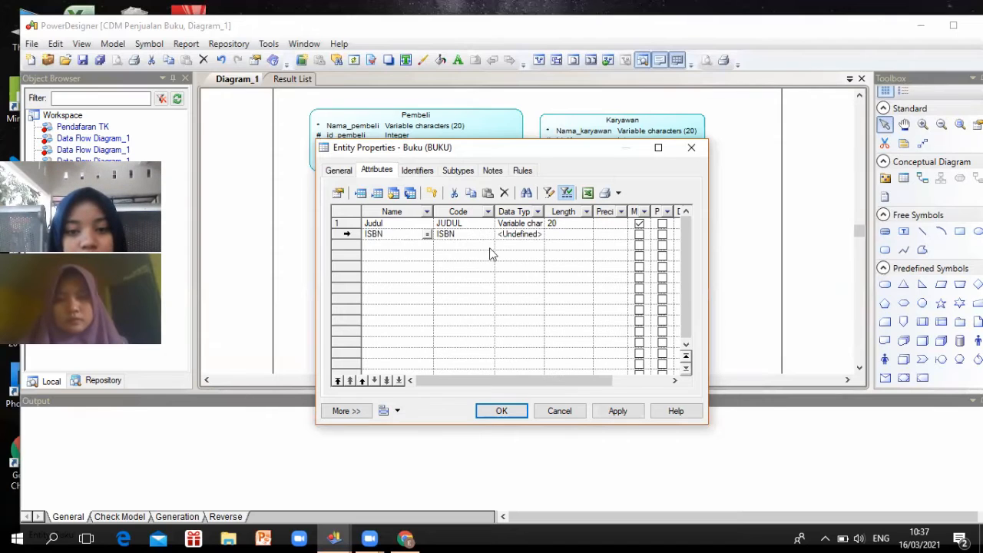
pyautogui.click(526, 235)
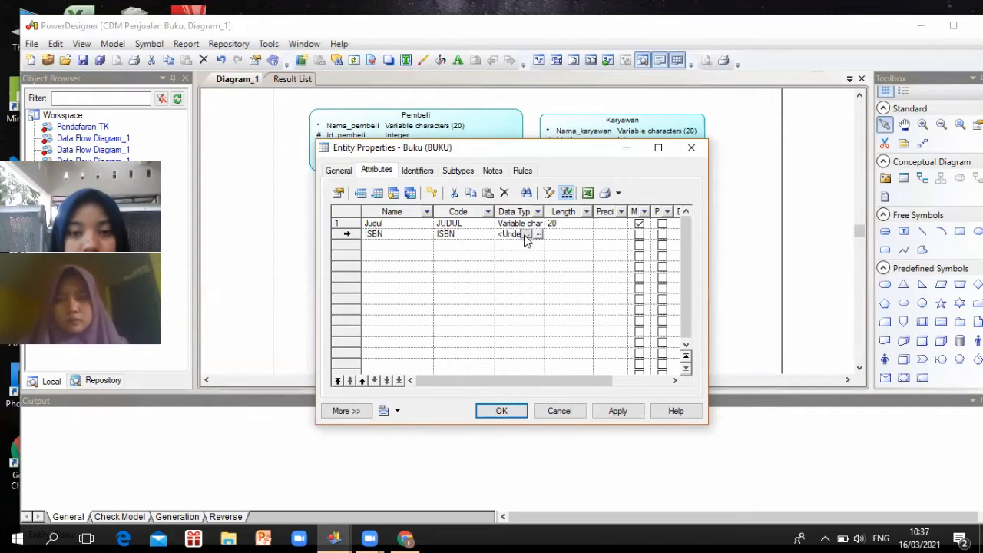
pyautogui.click(526, 234)
pyautogui.click(526, 234)
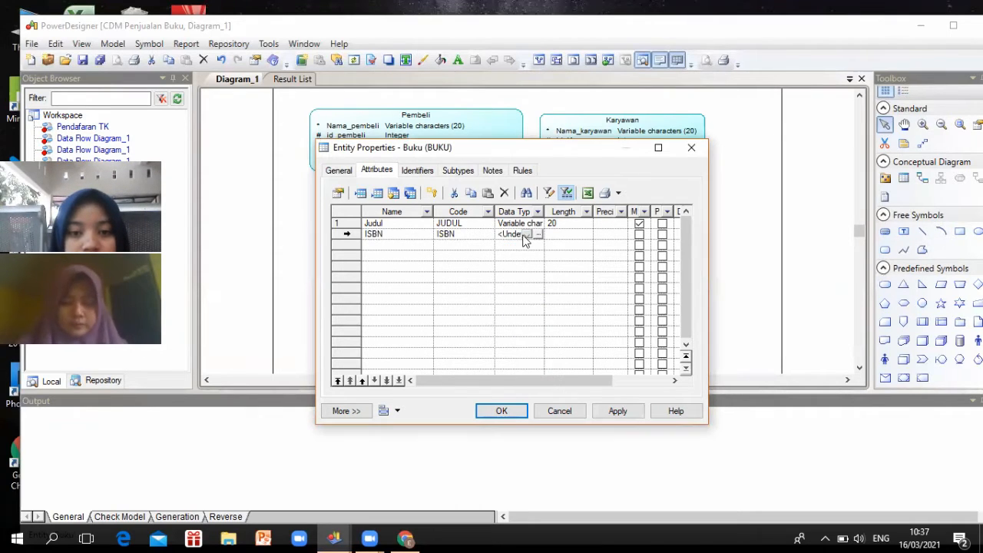
pyautogui.click(526, 235)
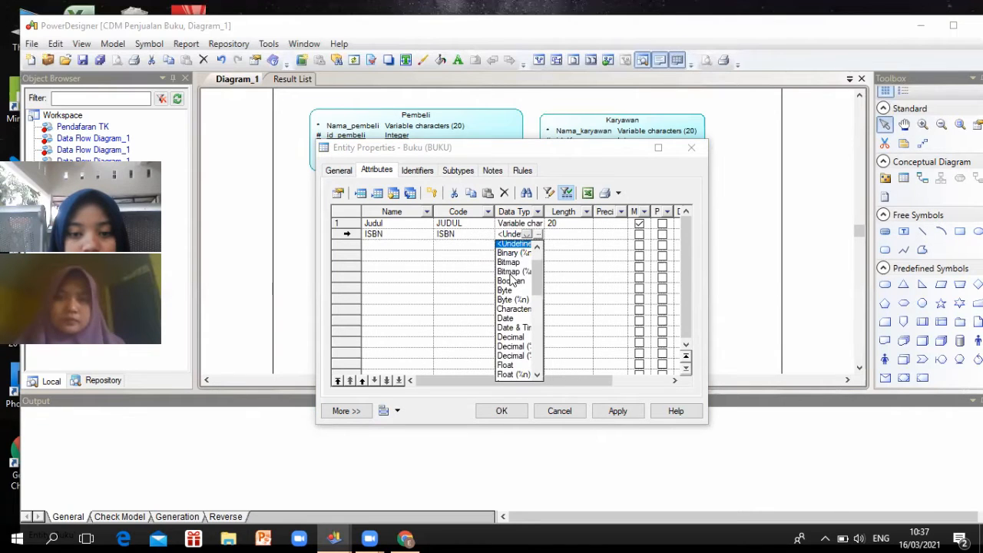
pyautogui.scroll(-4, 511, 284)
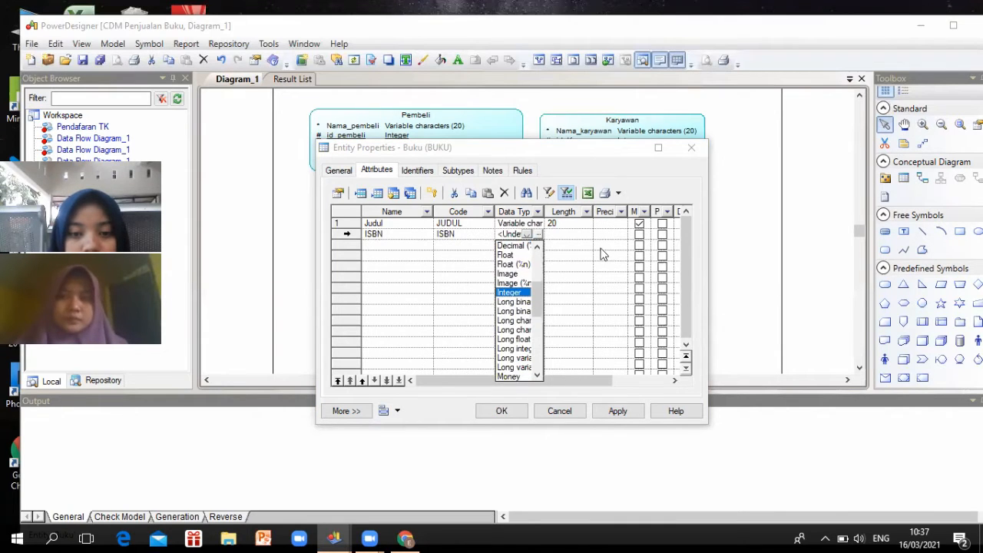
pyautogui.press('Return')
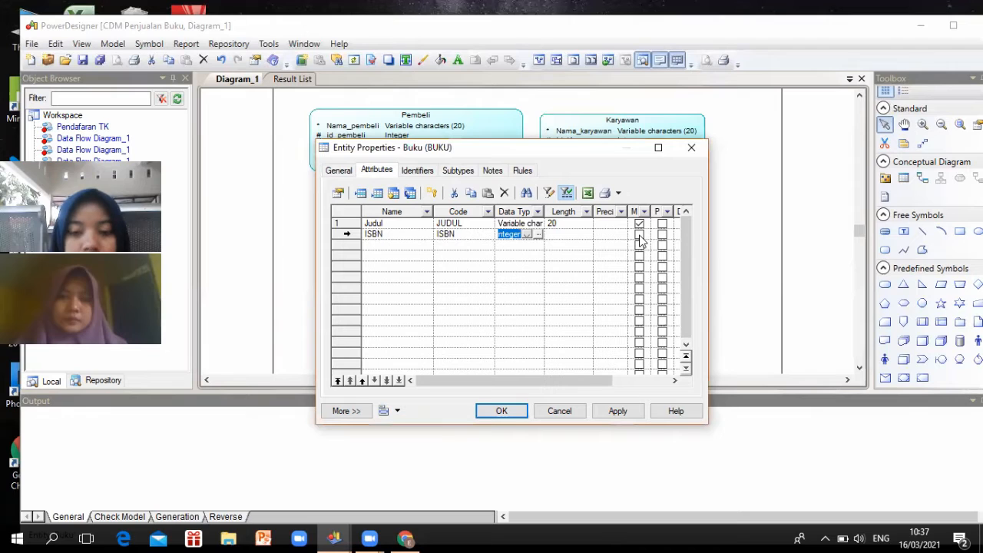
pyautogui.click(639, 234)
pyautogui.click(639, 234)
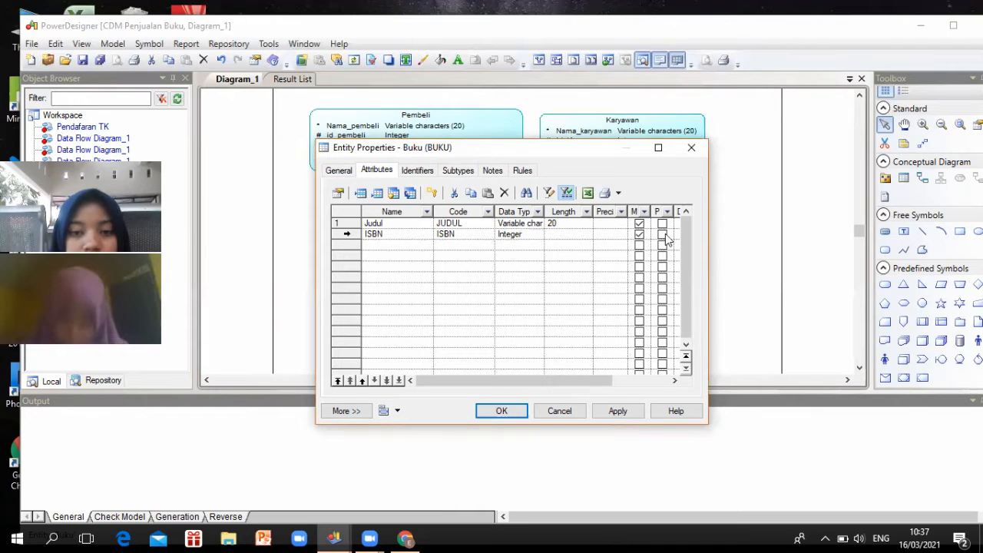
pyautogui.click(664, 235)
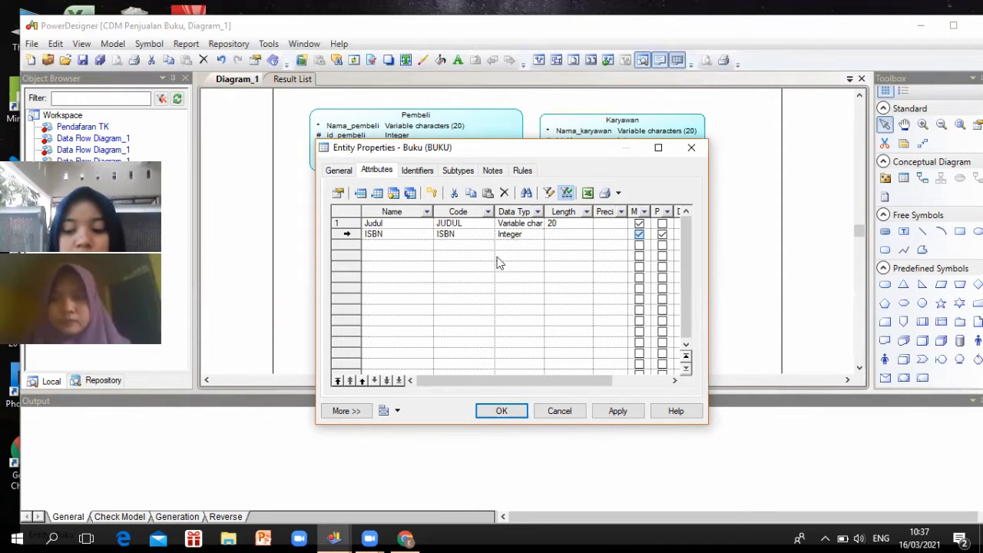
# Add a new Buku attribute named hARGA as a mandatory Integer
pyautogui.click(445, 272)
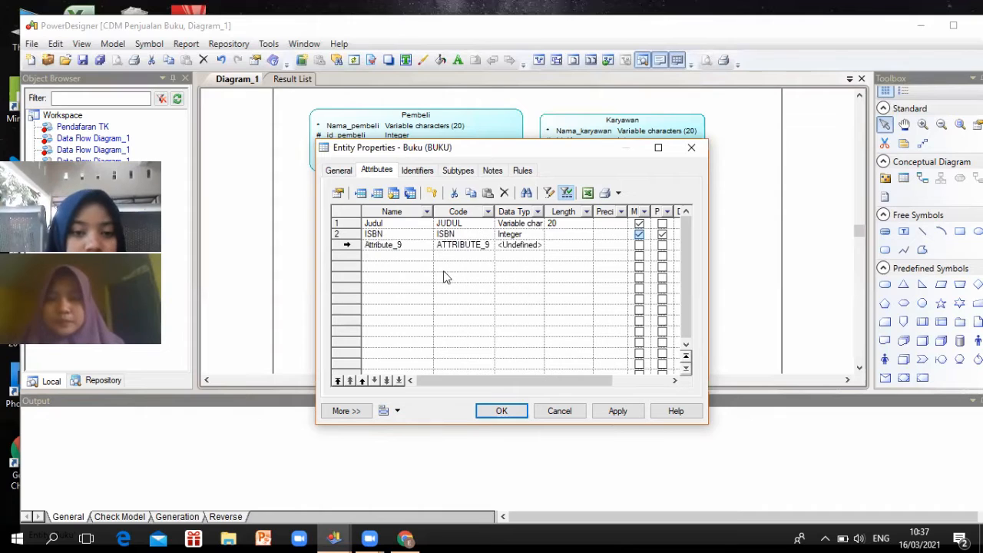
pyautogui.click(413, 244)
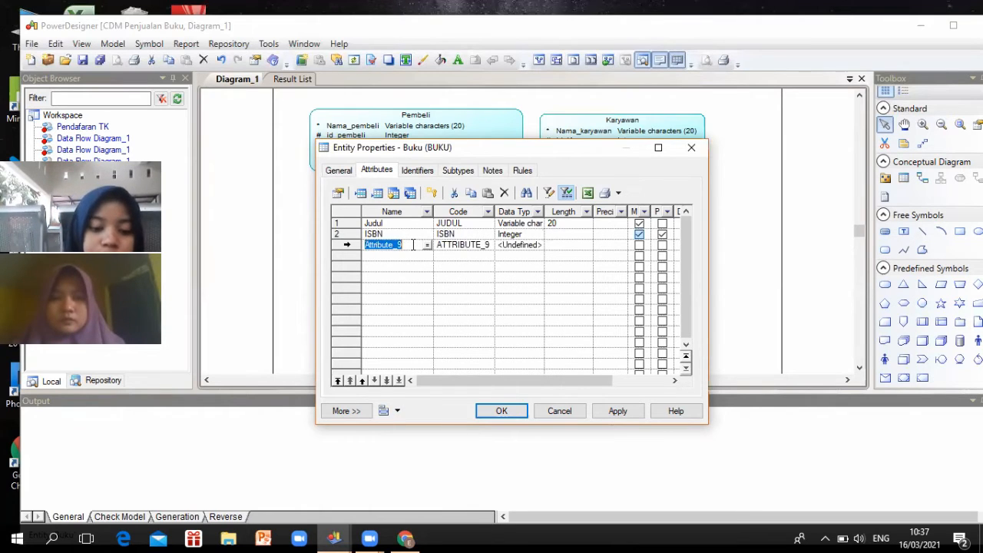
pyautogui.write('hARGA')
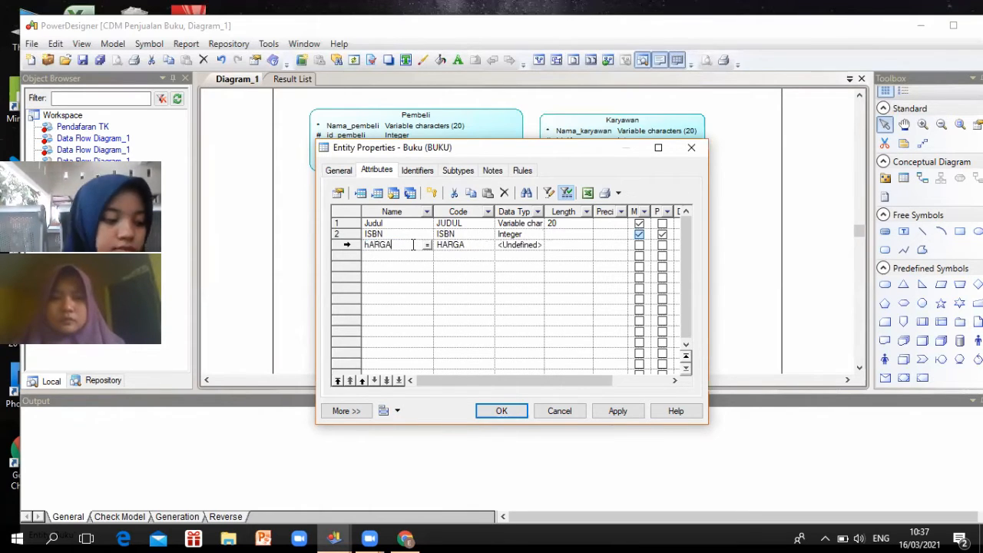
pyautogui.click(530, 251)
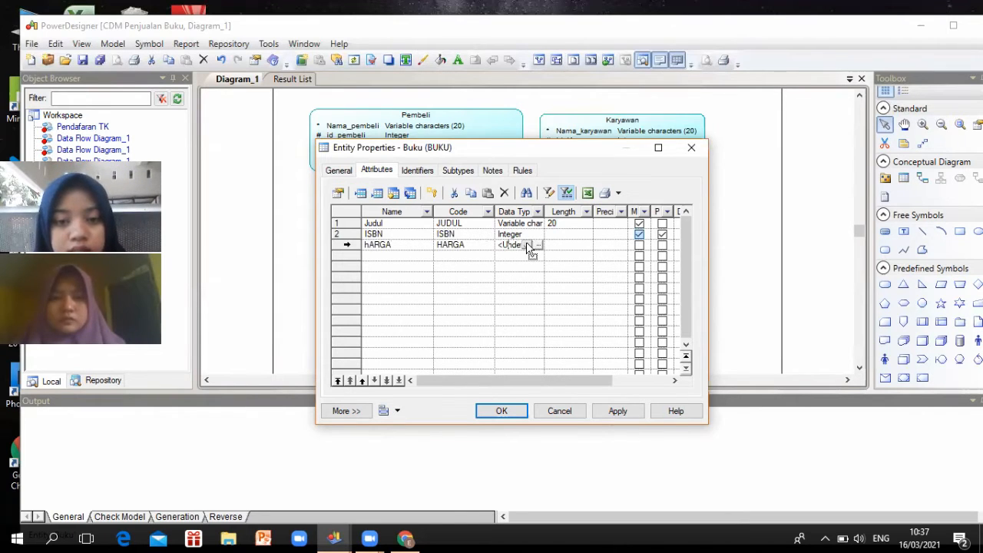
pyautogui.click(528, 245)
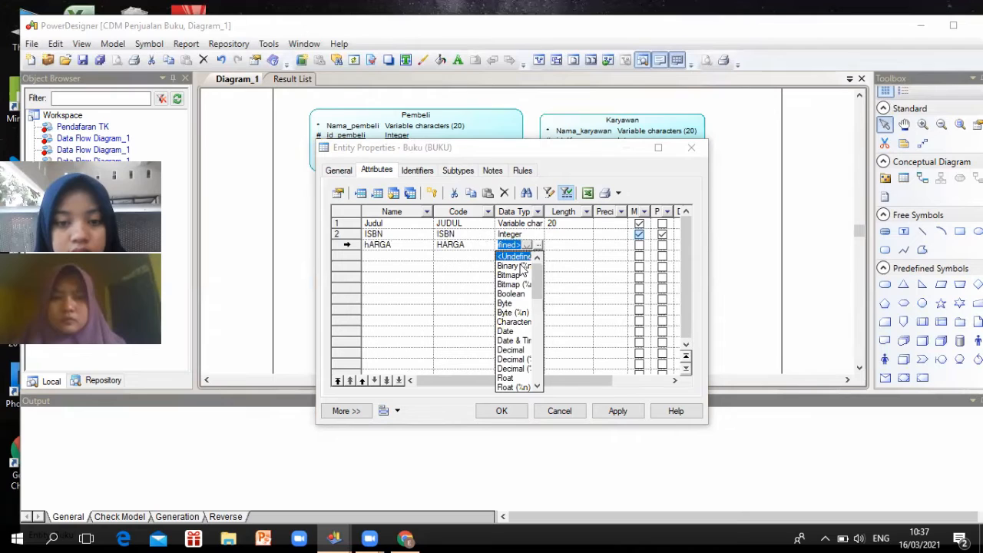
pyautogui.scroll(-1, 522, 269)
pyautogui.scroll(-3, 514, 296)
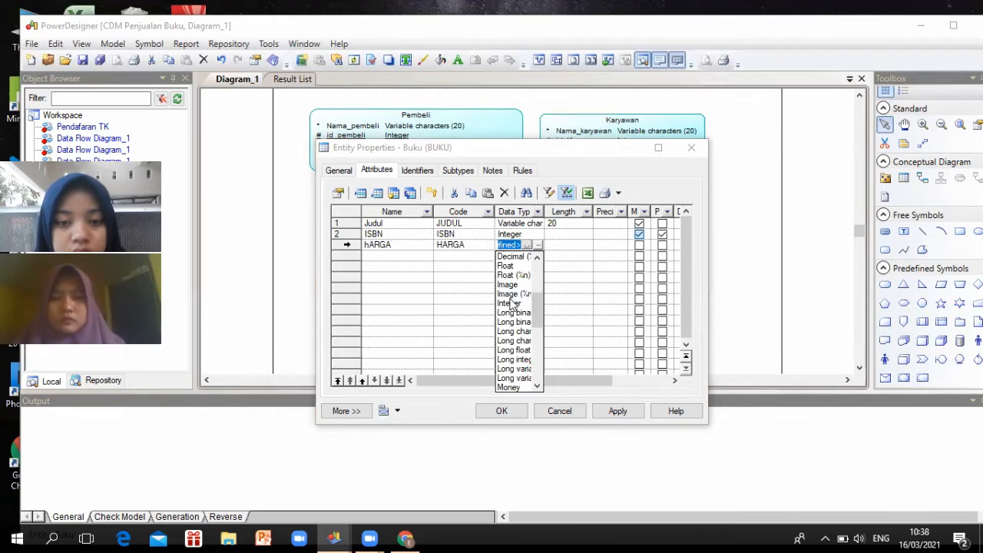
pyautogui.click(510, 303)
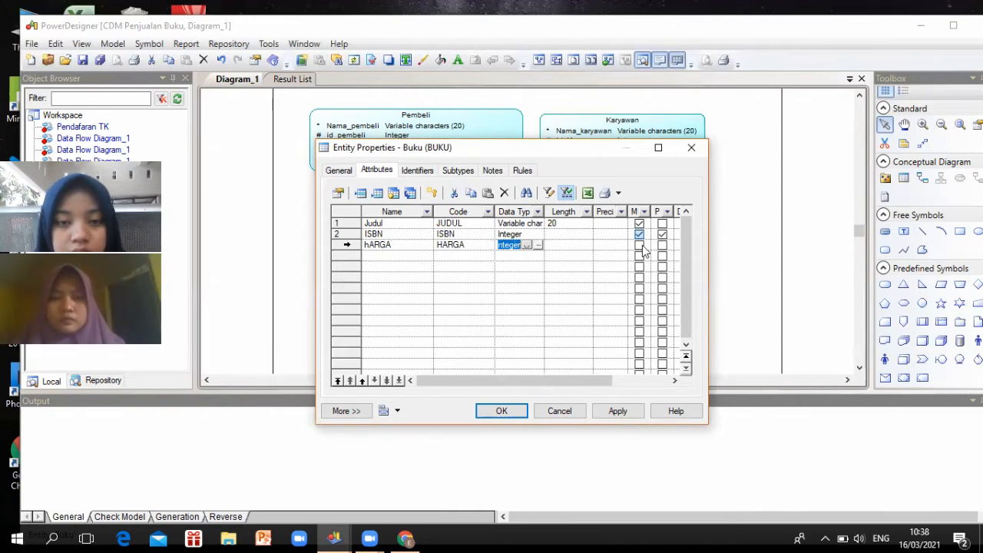
pyautogui.click(640, 246)
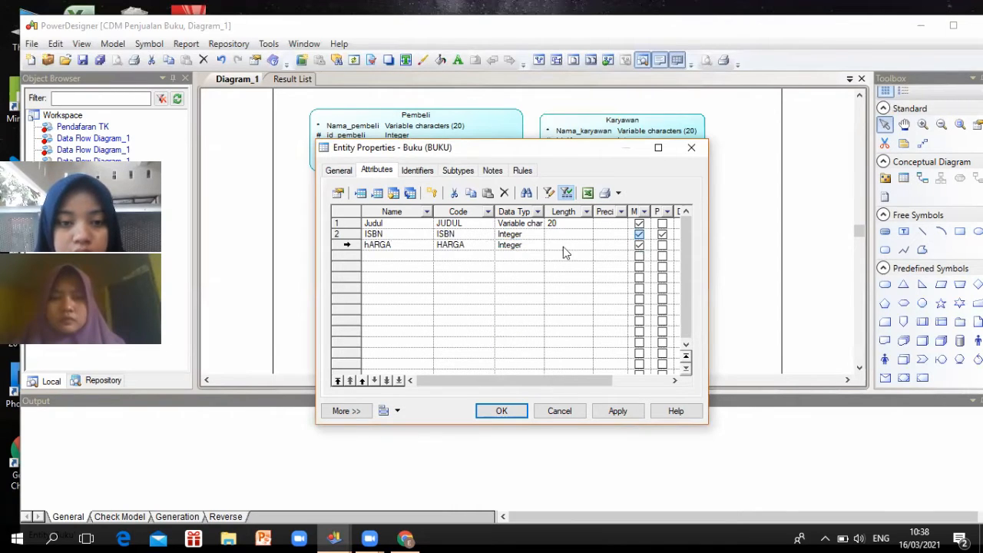
# Correct the attribute name to 'Harga' and commit it, starting a new row
pyautogui.click(394, 245)
pyautogui.moveTo(370, 244); pyautogui.dragTo(395, 244)
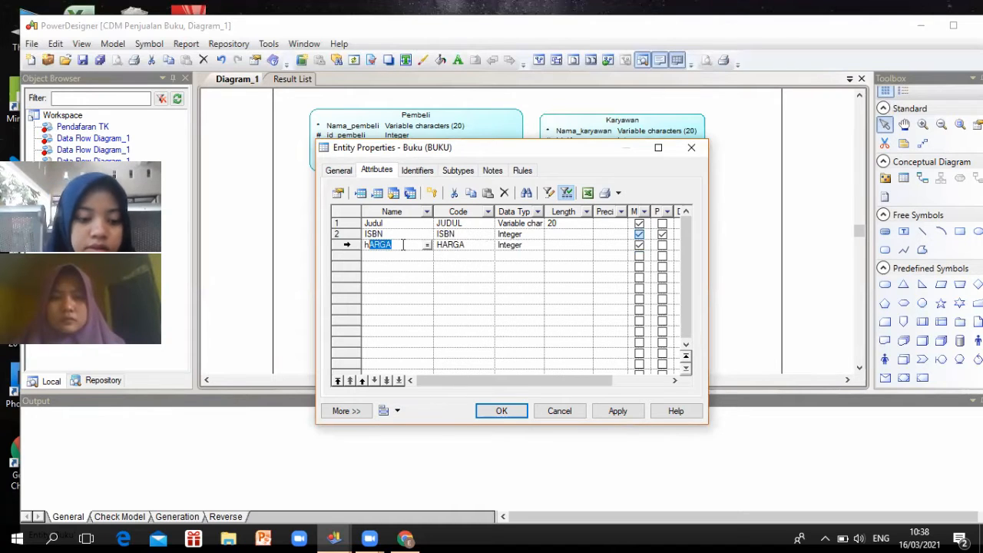
pyautogui.hotkey('shift', 'Left')
pyautogui.write('h')
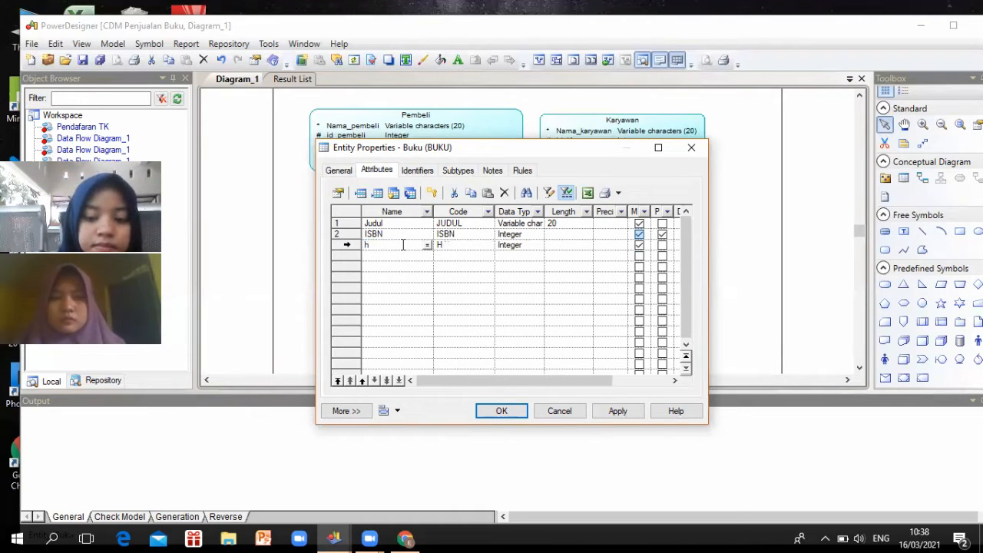
pyautogui.write('a')
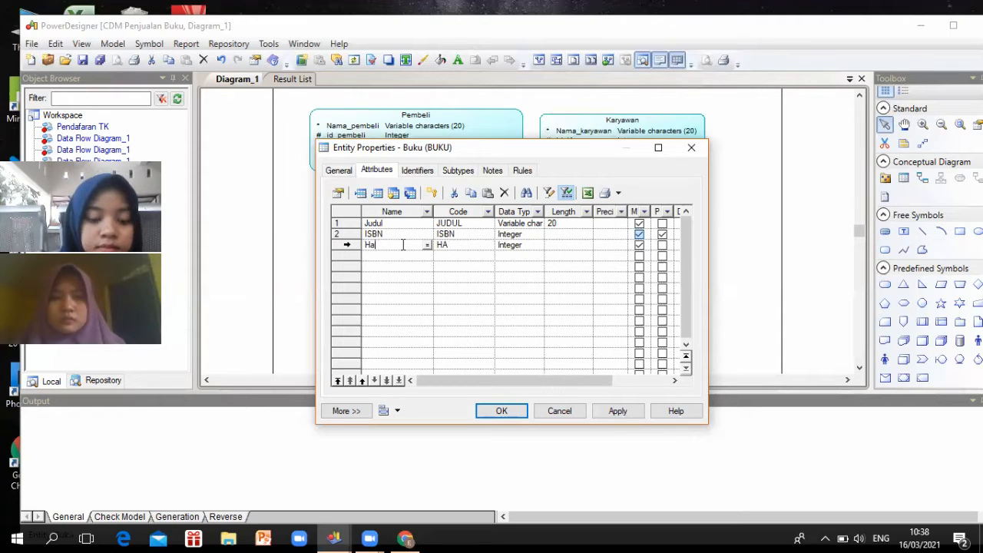
pyautogui.write('ga')
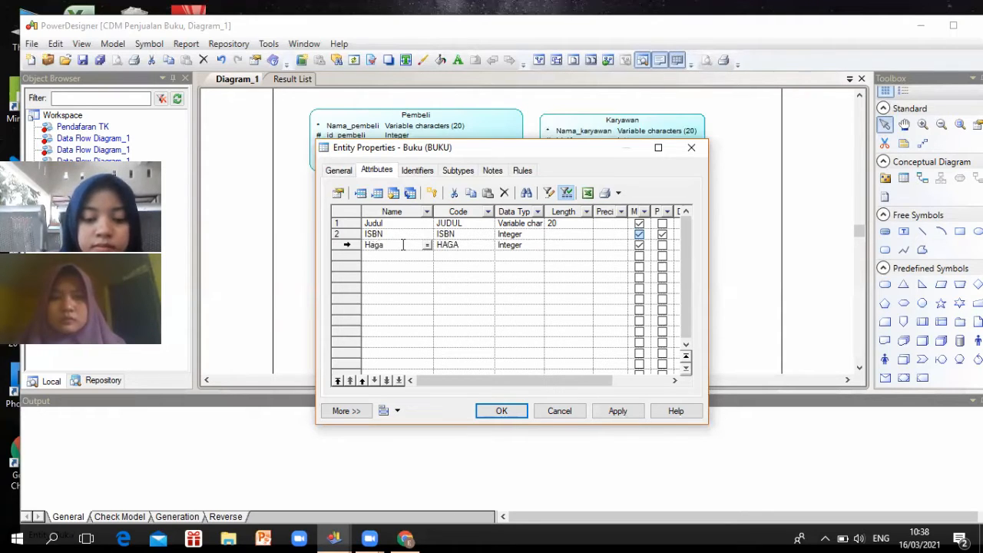
pyautogui.press('BackSpace')
pyautogui.press('BackSpace')
pyautogui.write('rg')
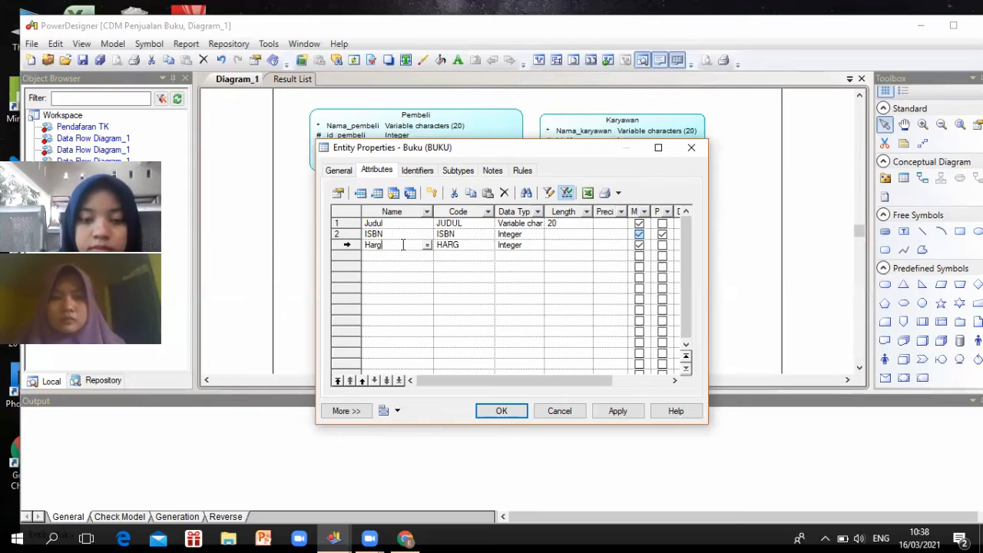
pyautogui.press('Return')
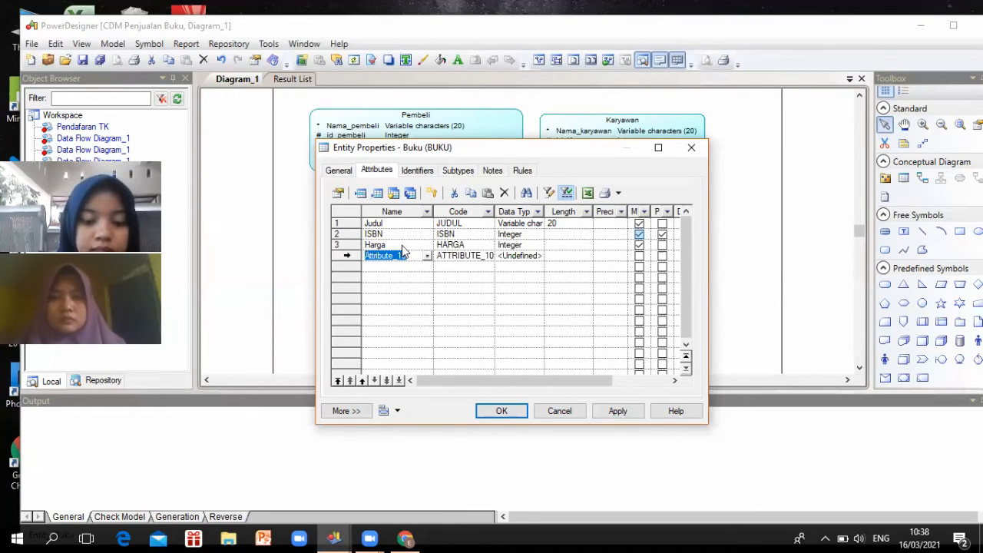
# Name the fourth attribute Penerbit with Variable characters length 20, then add a new row
pyautogui.write('Penerb')
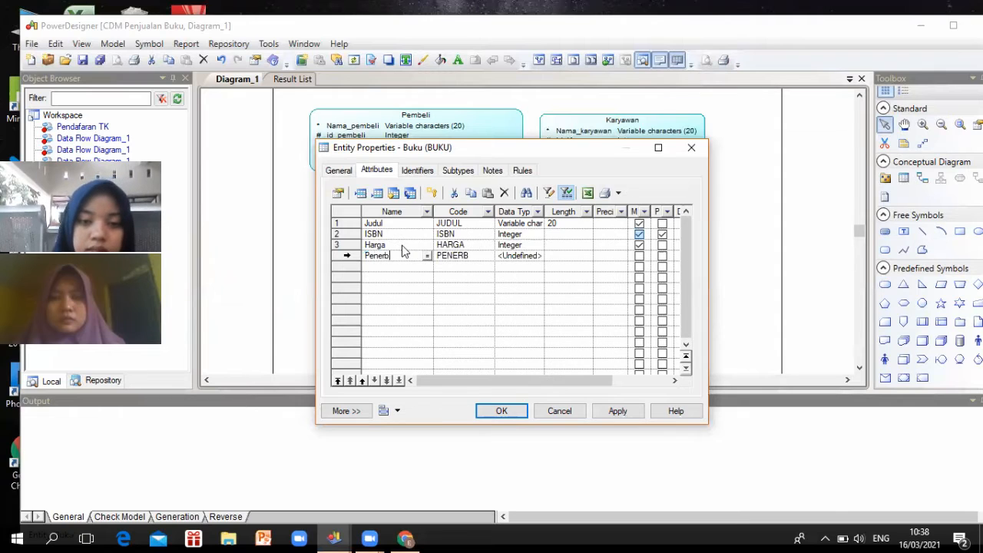
pyautogui.write('it')
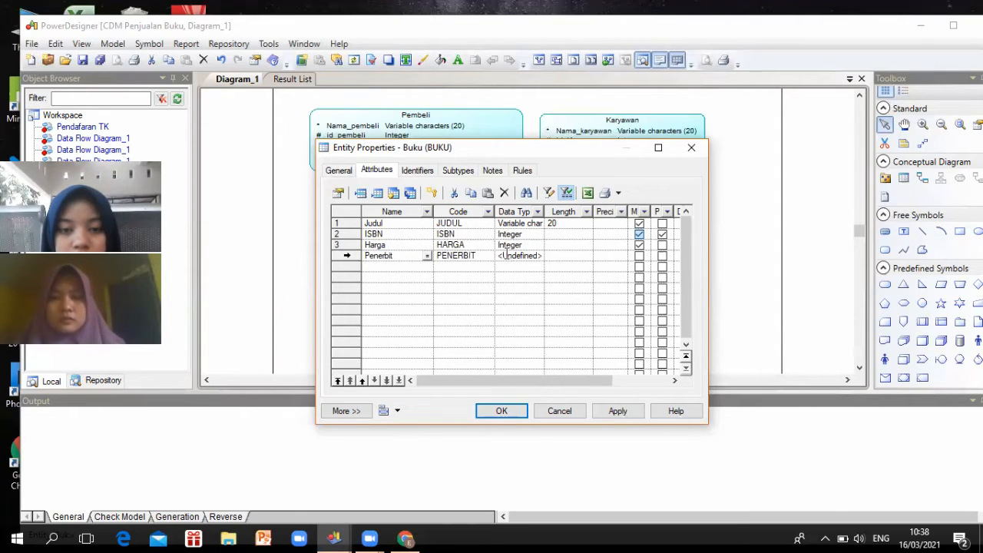
pyautogui.click(528, 257)
pyautogui.click(527, 255)
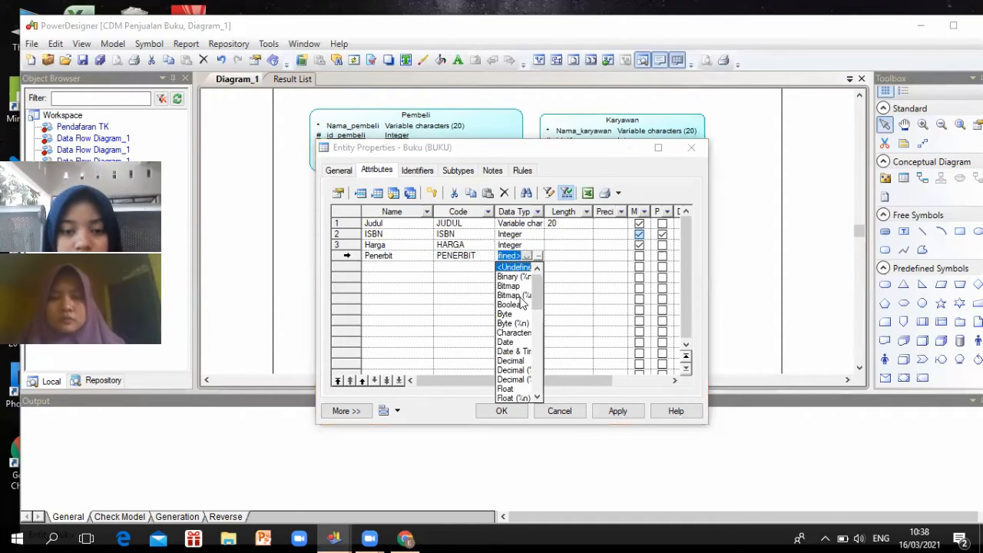
pyautogui.scroll(-4, 523, 301)
pyautogui.scroll(-5, 511, 384)
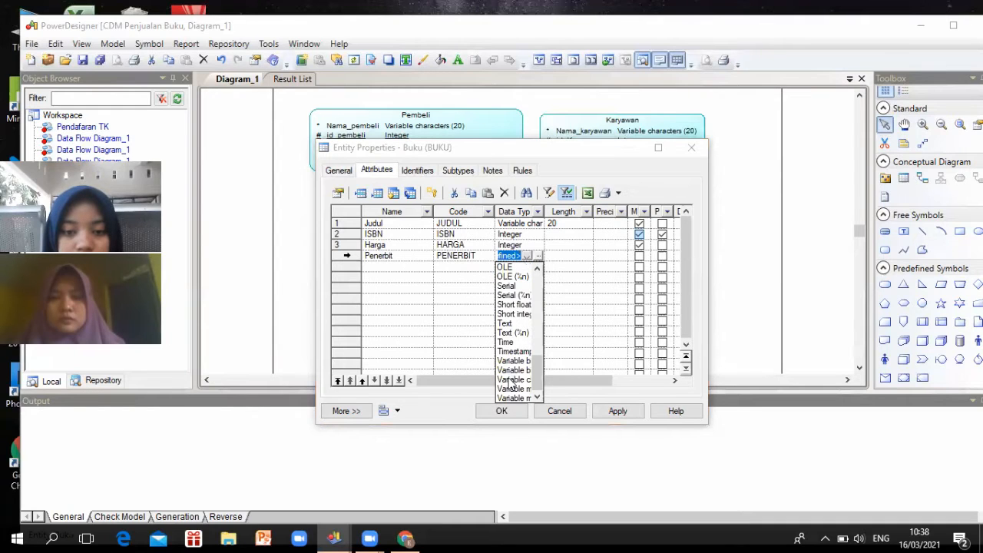
pyautogui.click(570, 256)
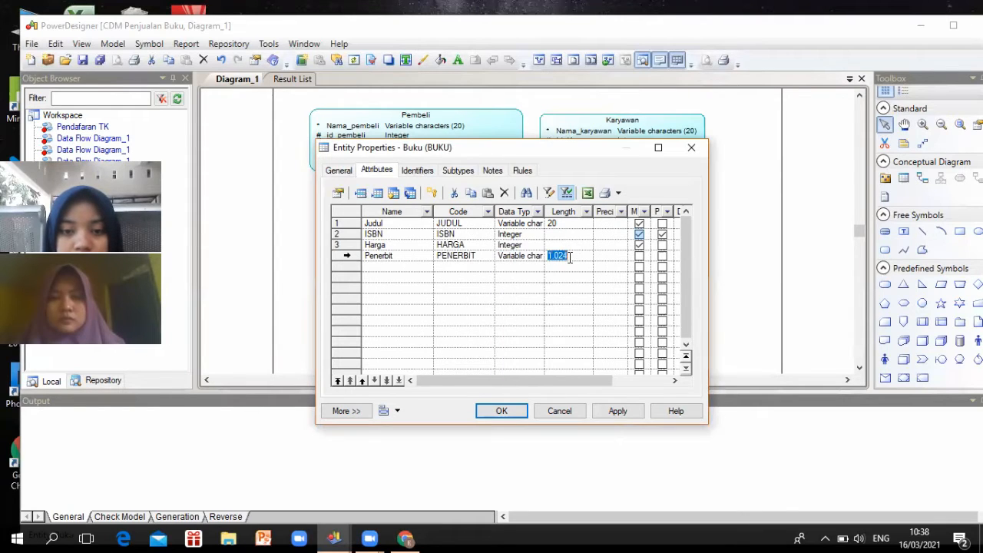
pyautogui.moveTo(570, 258); pyautogui.dragTo(544, 260)
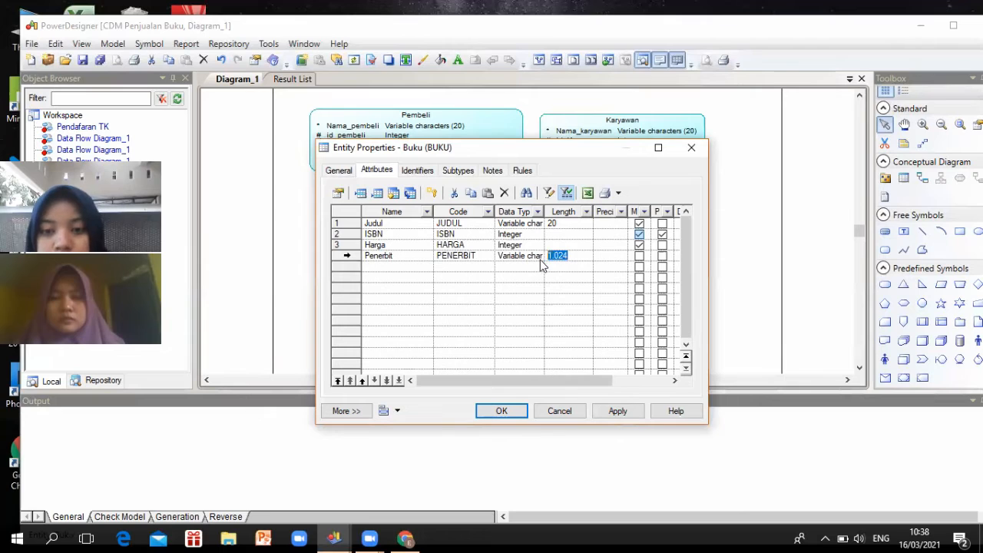
pyautogui.write('20')
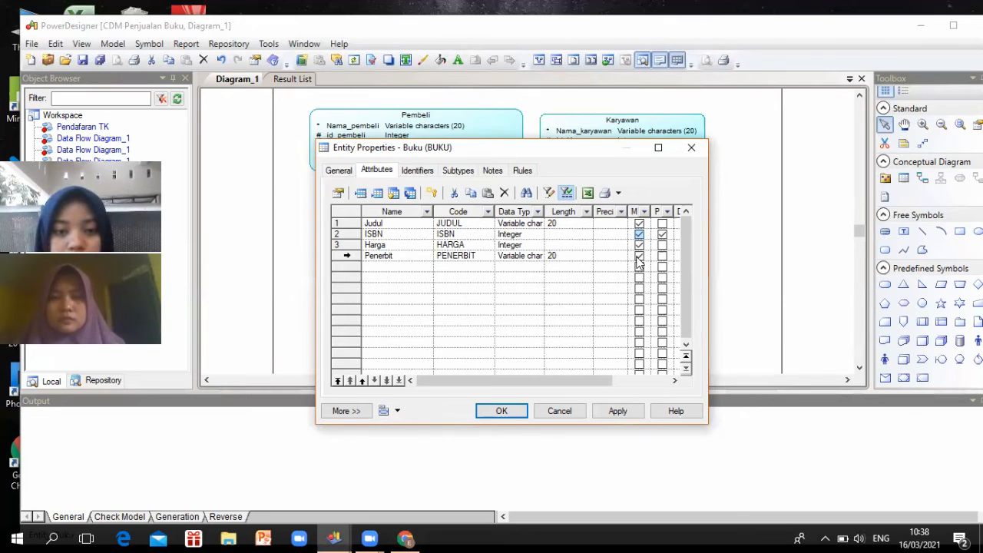
pyautogui.click(387, 267)
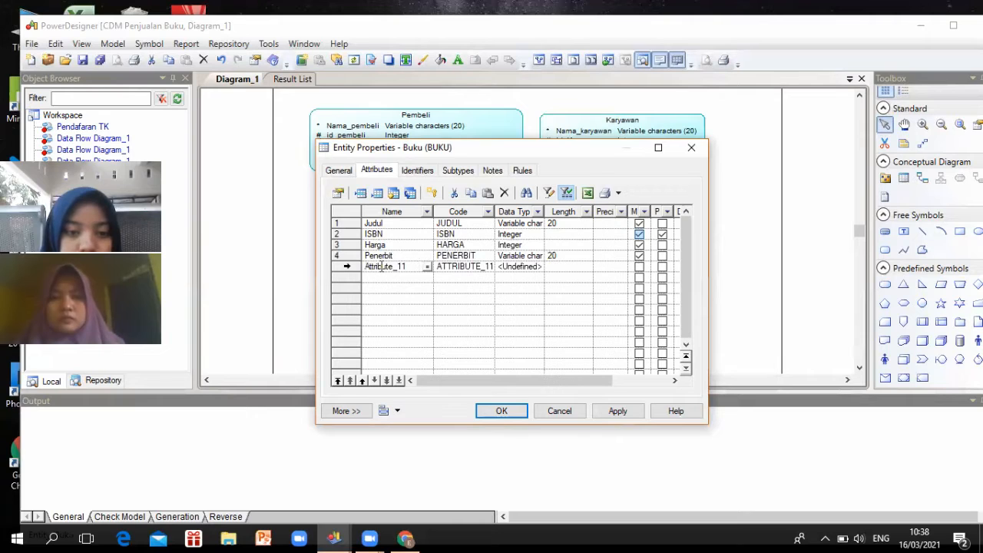
# Rename the new row Jumlah_stok as a mandatory Integer and close Buku's properties with OK
pyautogui.doubleClick(365, 266)
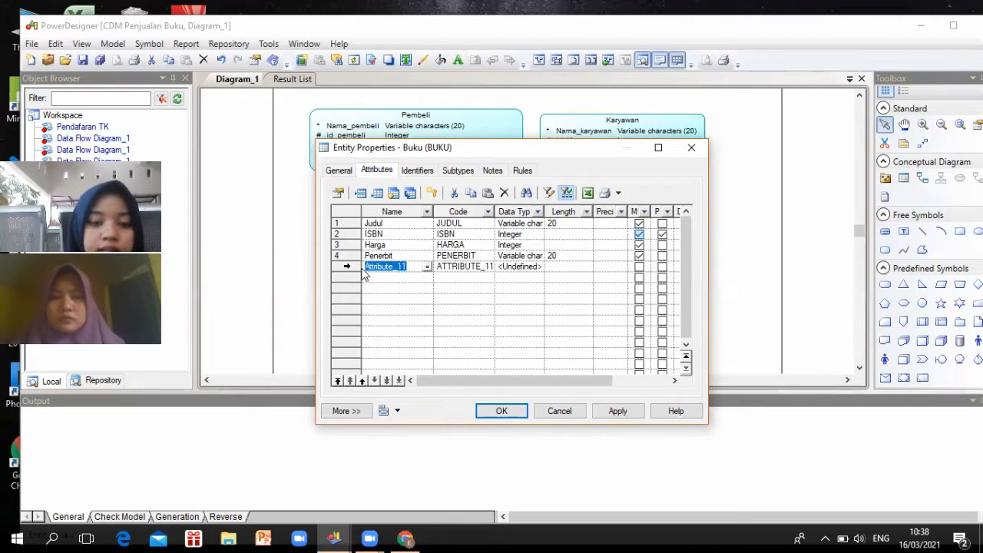
pyautogui.write('Juml')
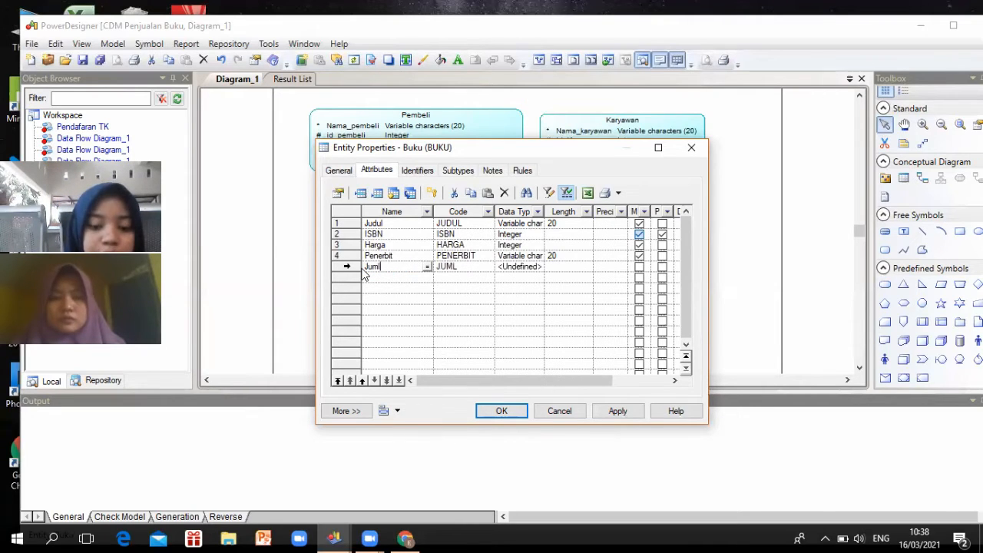
pyautogui.write('ah')
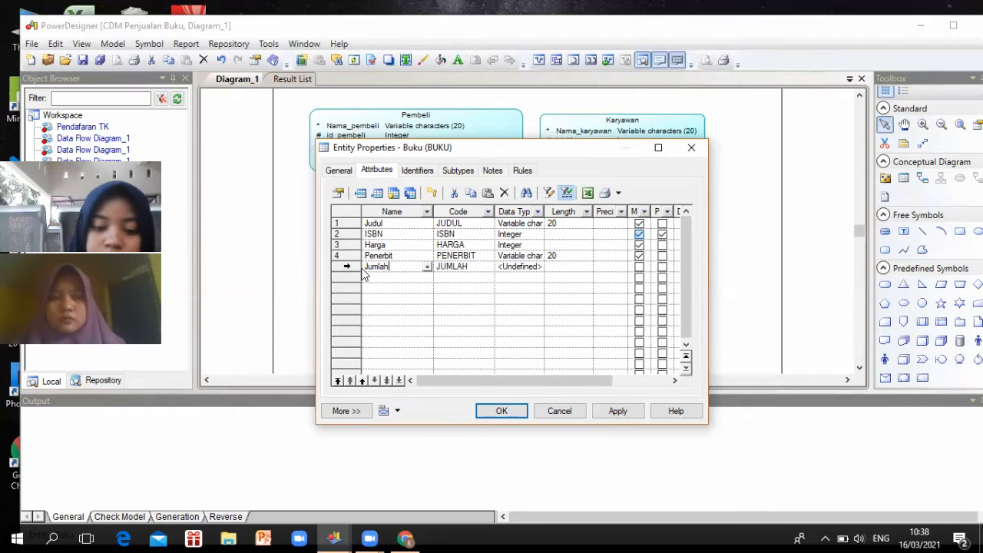
pyautogui.write('_st')
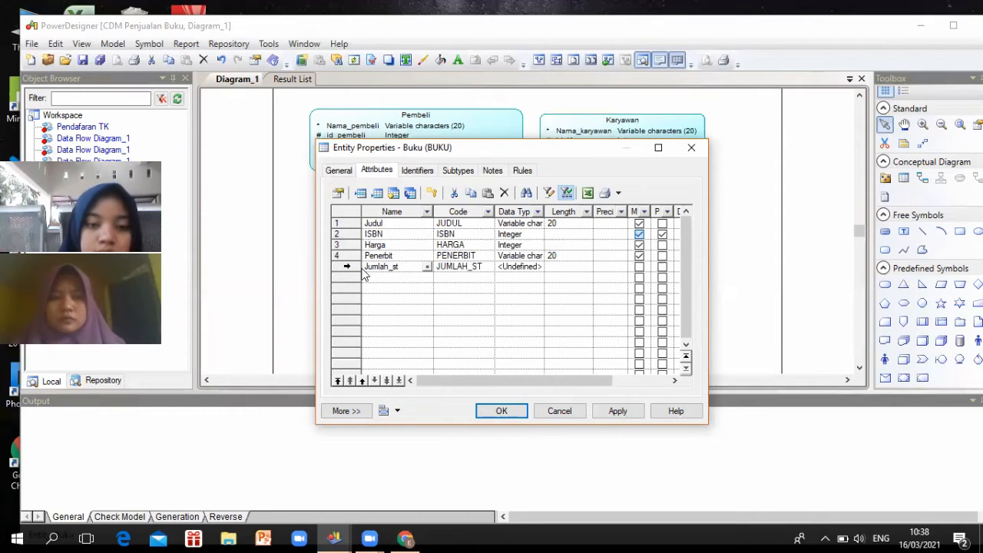
pyautogui.write('ok')
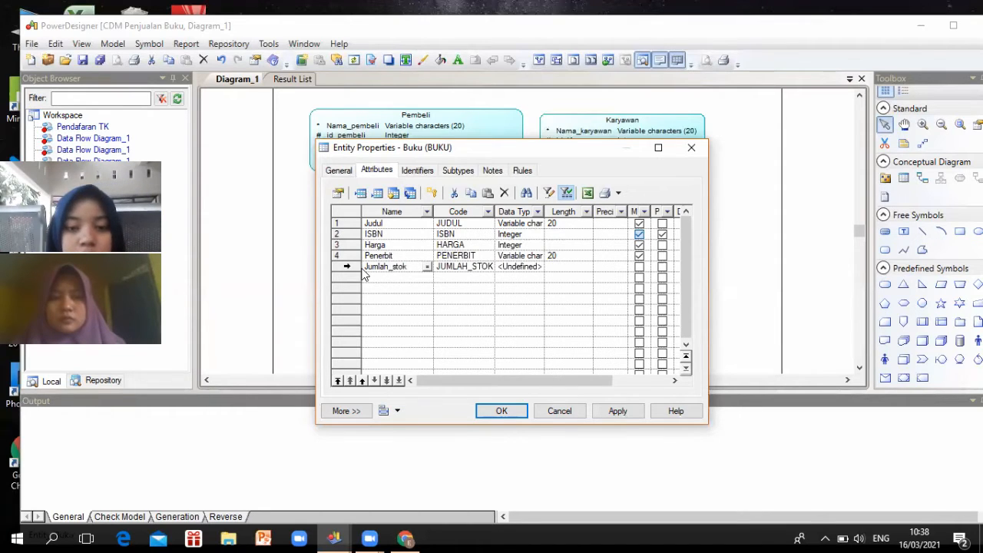
pyautogui.click(532, 269)
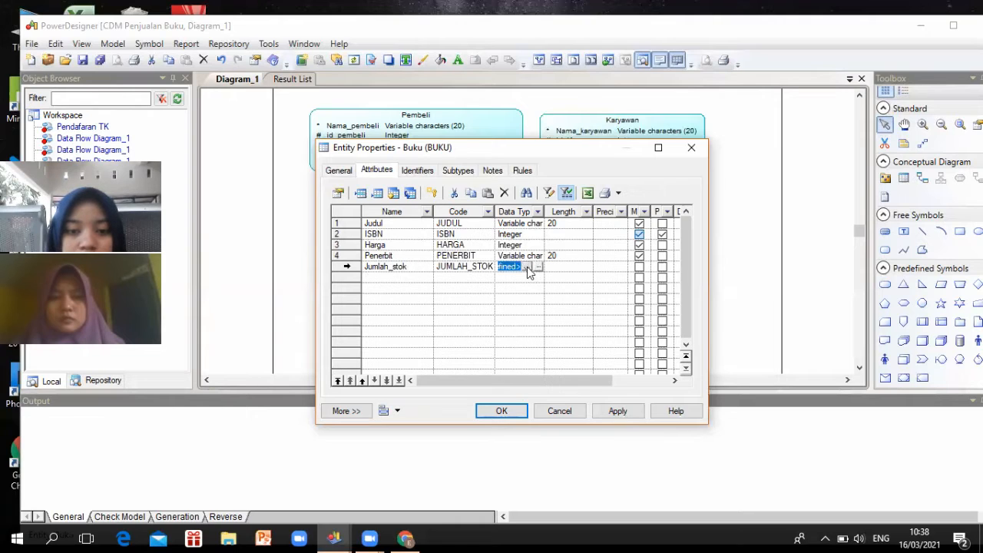
pyautogui.click(527, 267)
pyautogui.scroll(-4, 518, 287)
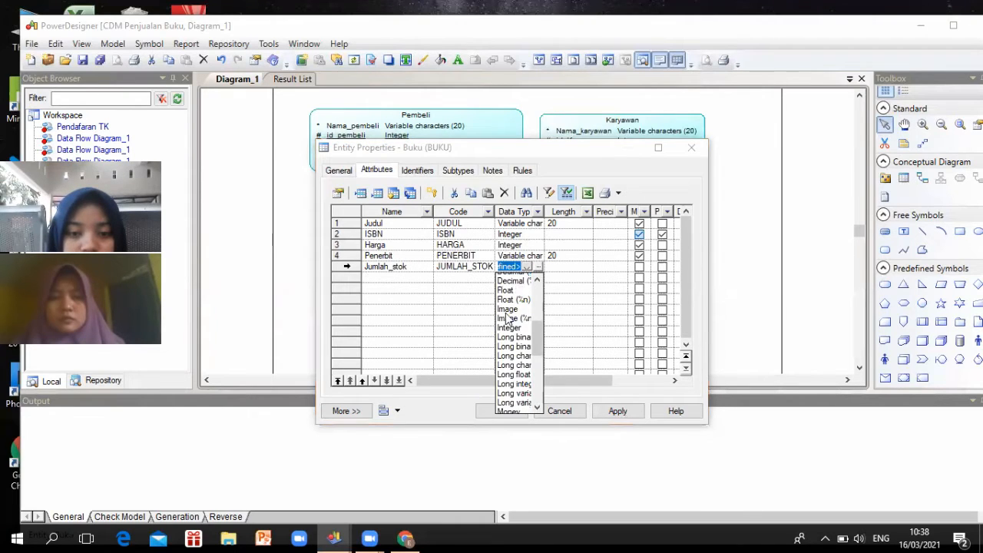
pyautogui.scroll(1, 507, 323)
pyautogui.click(506, 354)
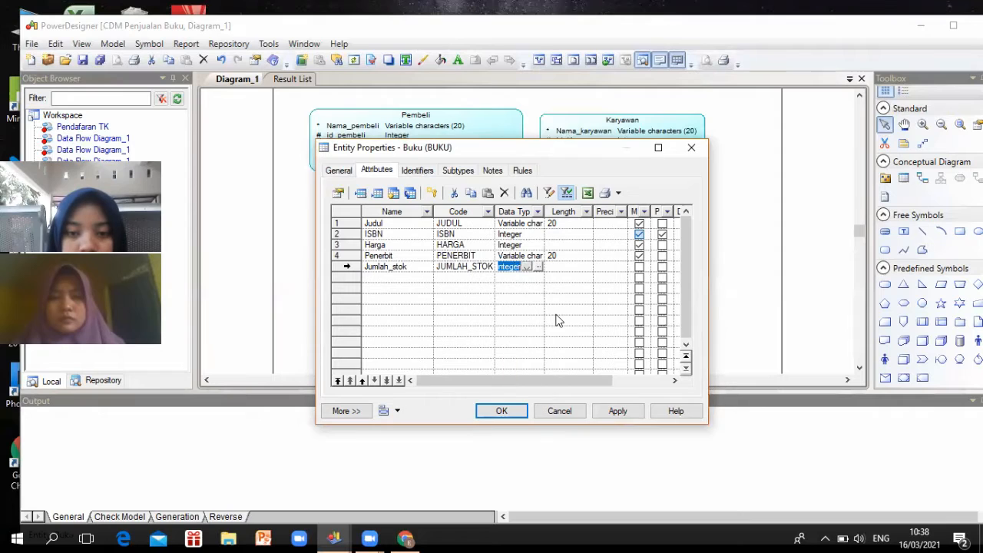
pyautogui.click(639, 267)
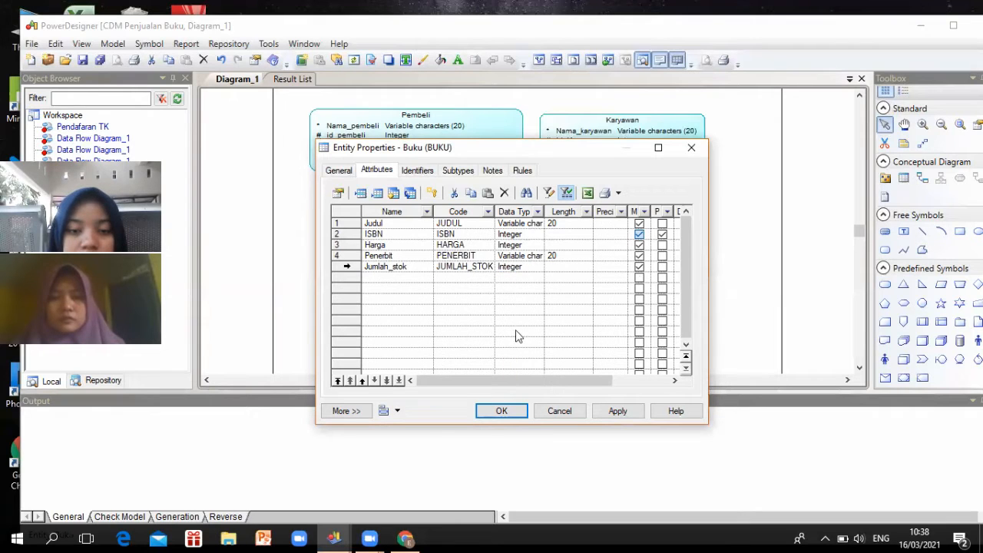
pyautogui.click(511, 413)
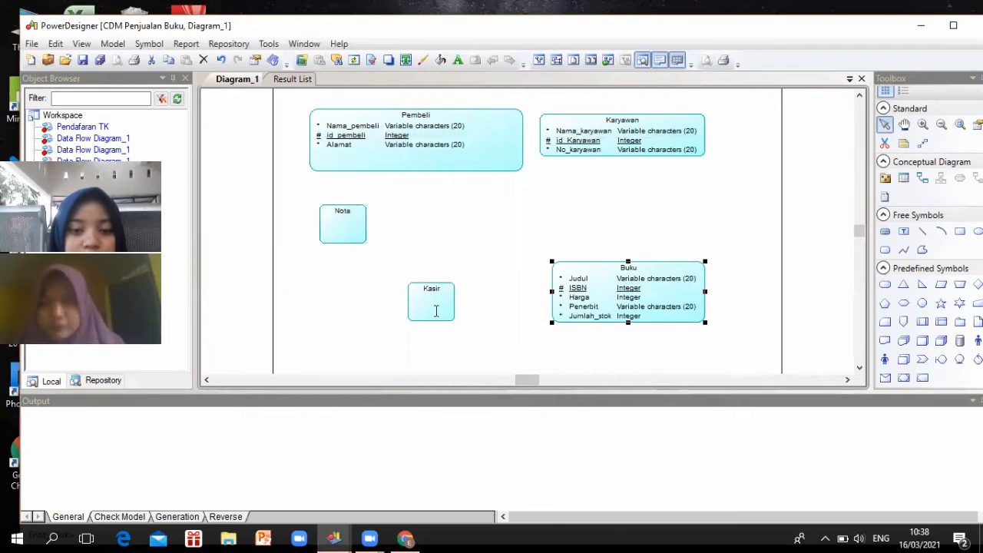
# Open Kasir's attributes and add Nama_kasir as mandatory Variable characters, length 20
pyautogui.doubleClick(434, 309)
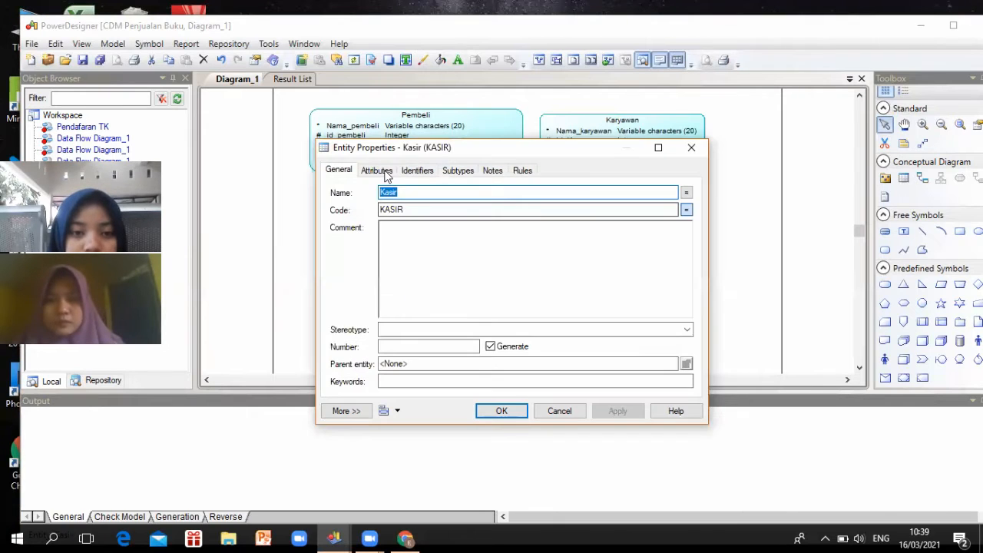
pyautogui.click(384, 172)
pyautogui.click(390, 229)
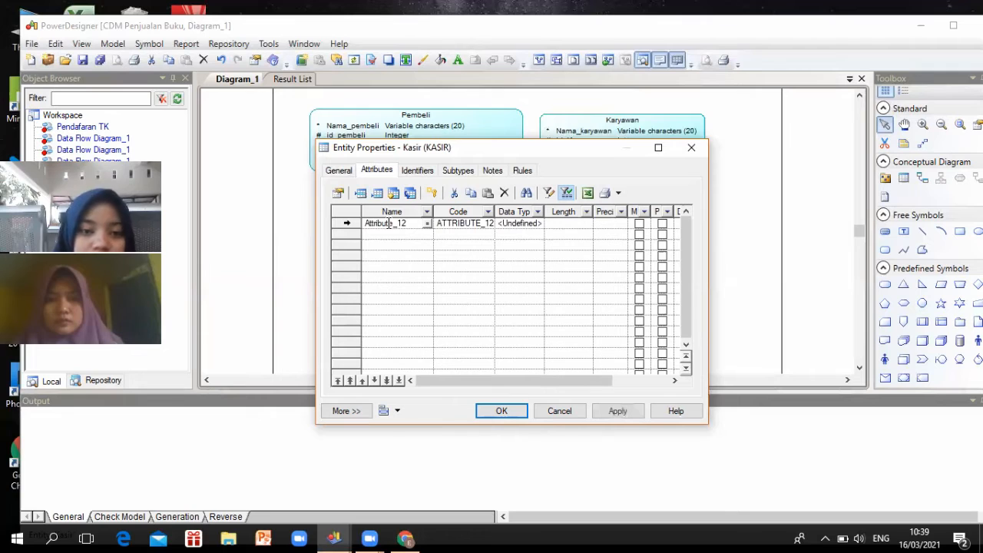
pyautogui.moveTo(410, 222); pyautogui.dragTo(365, 238)
pyautogui.write('N')
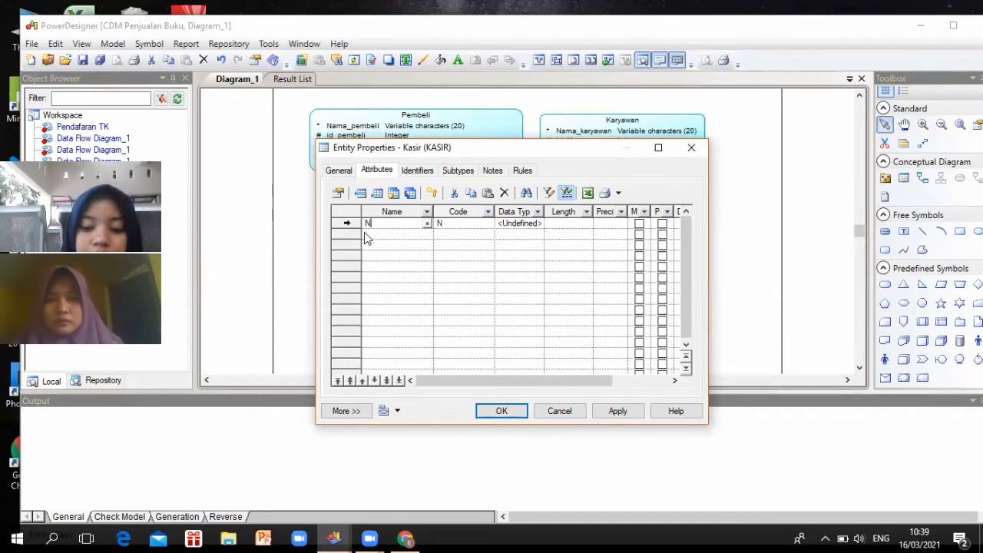
pyautogui.write('ama_ka')
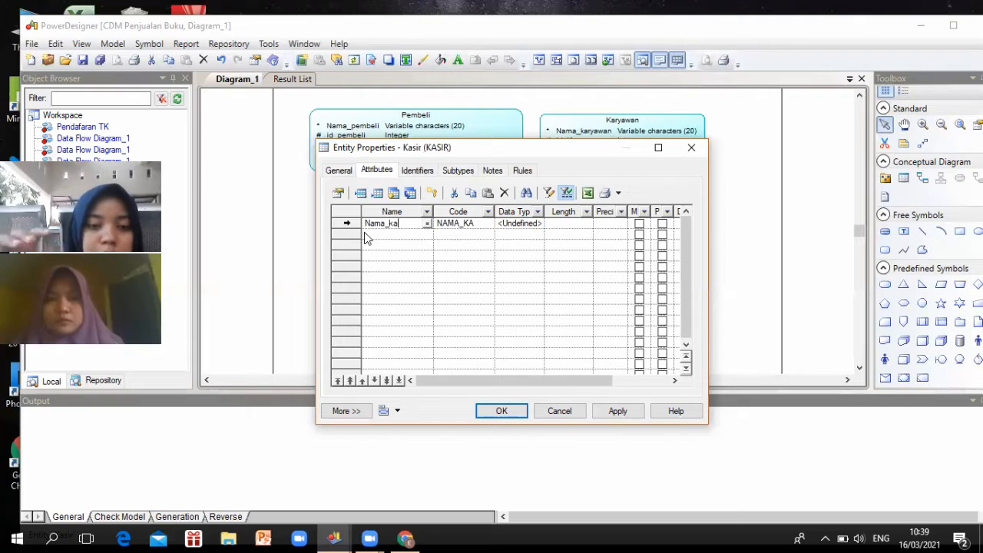
pyautogui.write('sir')
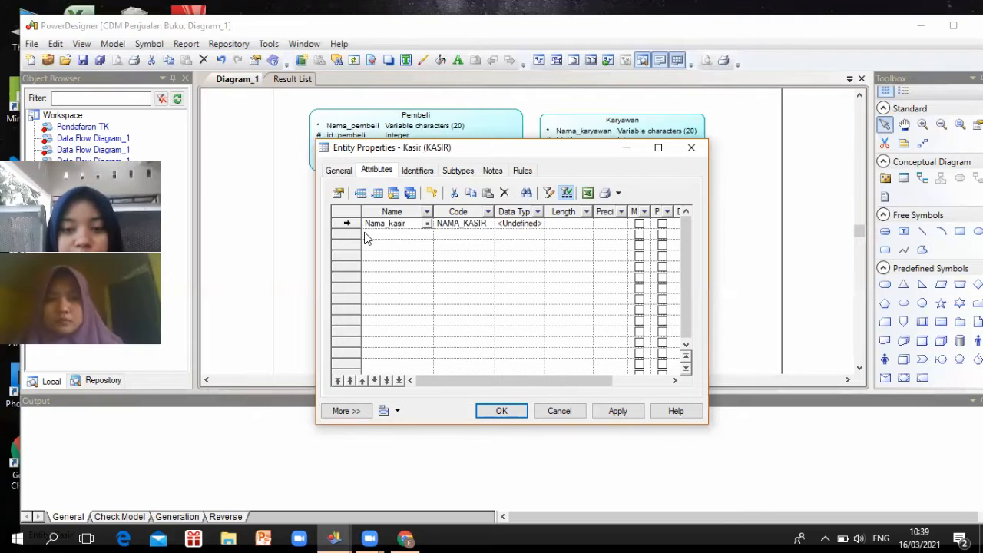
pyautogui.click(528, 223)
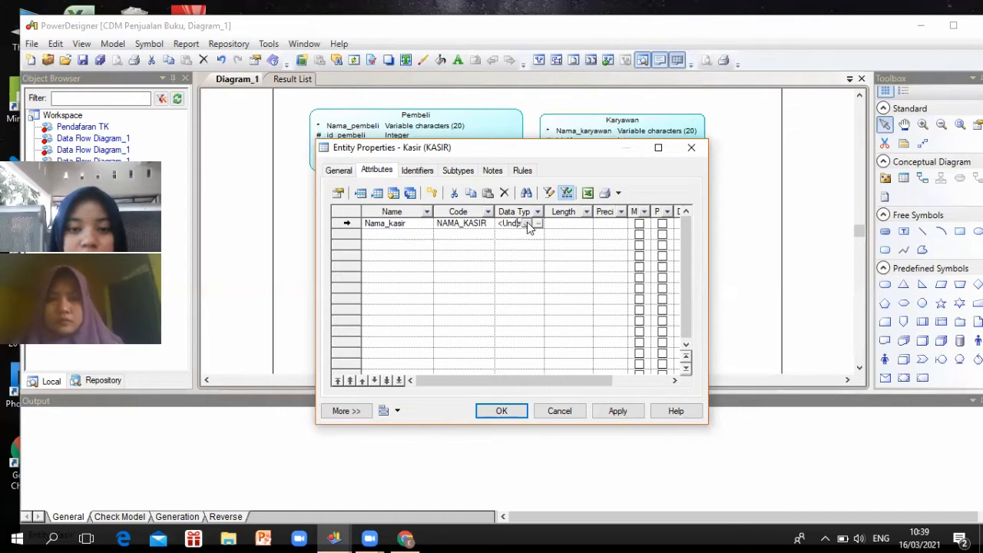
pyautogui.click(527, 224)
pyautogui.scroll(-3, 513, 261)
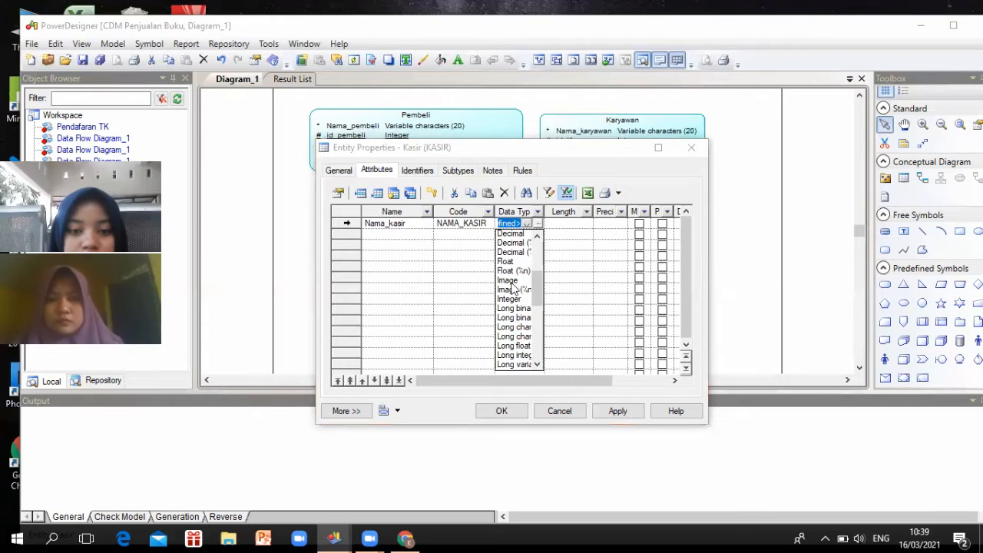
pyautogui.scroll(-1, 513, 286)
pyautogui.scroll(-2, 513, 289)
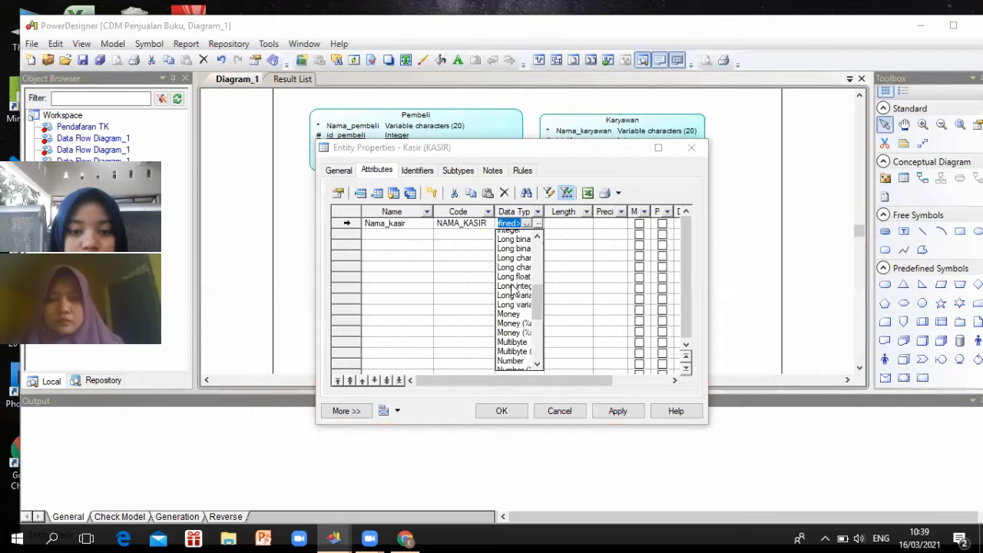
pyautogui.scroll(-5, 516, 350)
pyautogui.click(516, 350)
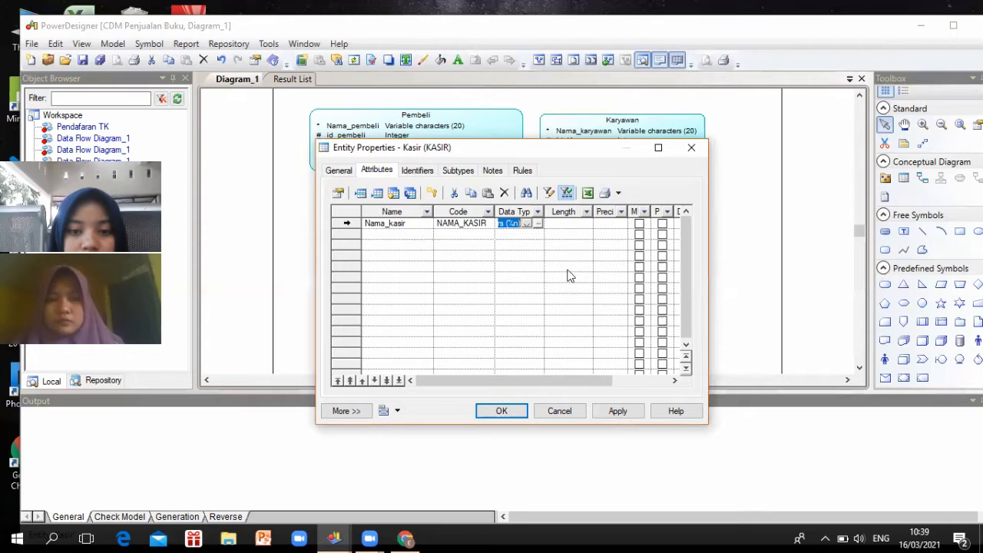
pyautogui.click(570, 223)
pyautogui.moveTo(569, 223); pyautogui.dragTo(547, 223)
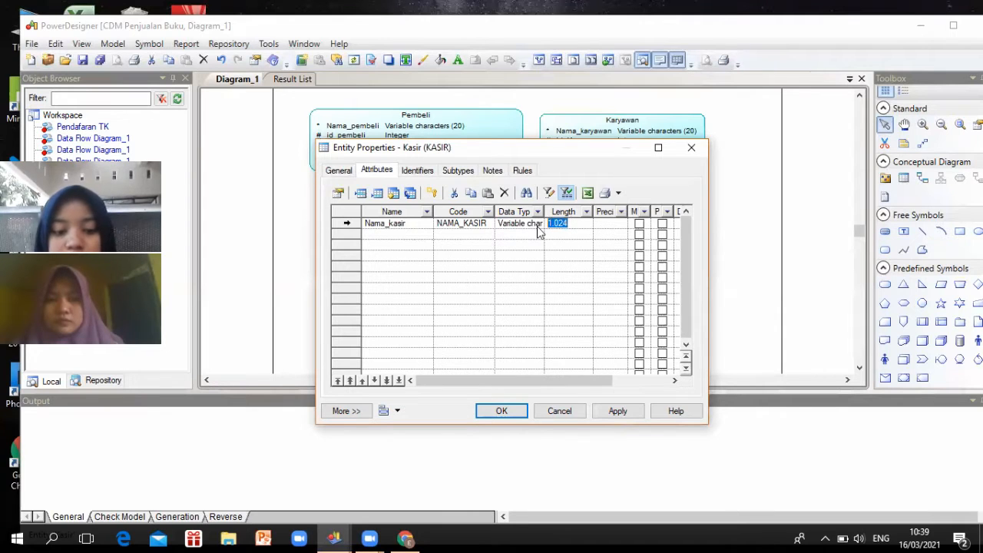
pyautogui.write('20')
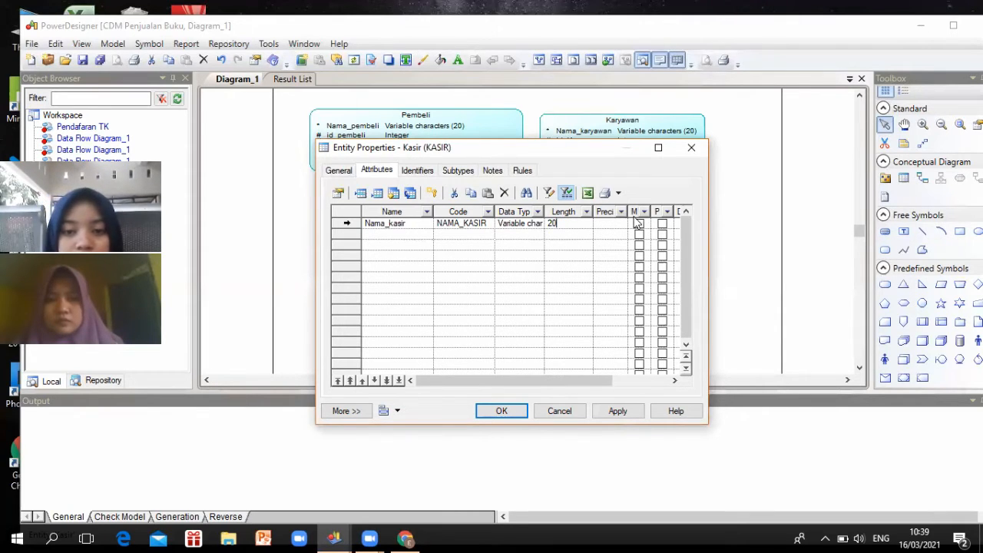
pyautogui.click(640, 223)
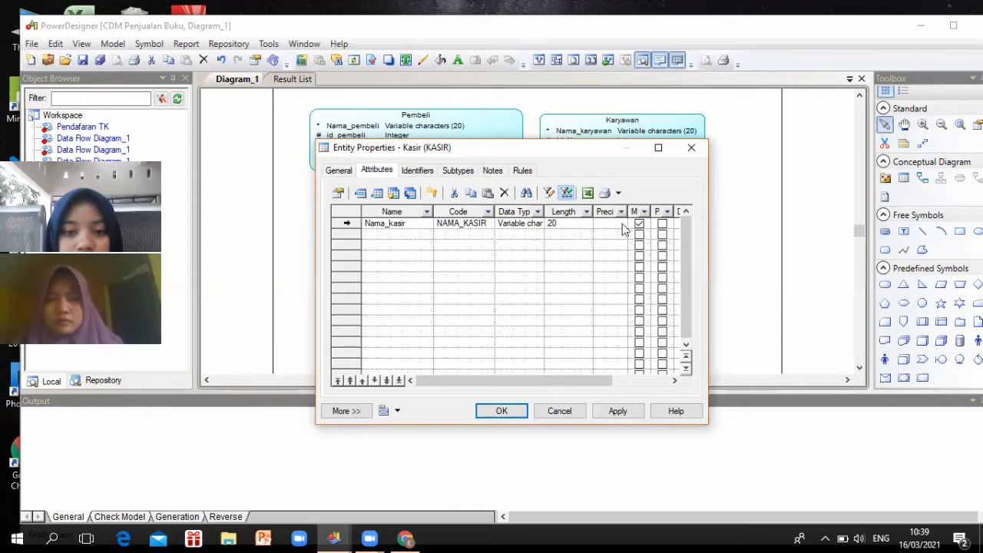
# Add a second Kasir attribute named id_kasir with the Integer data type
pyautogui.click(409, 234)
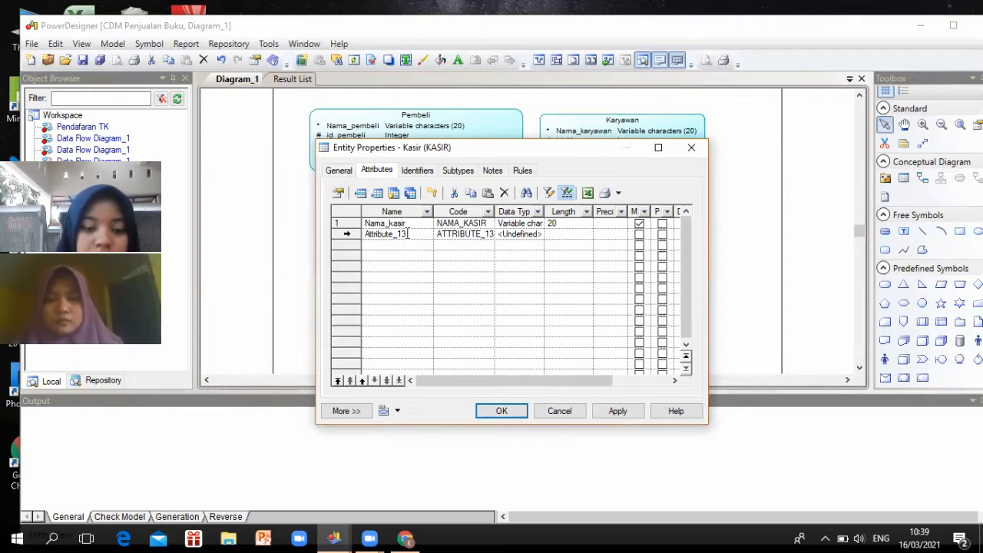
pyautogui.click(408, 234)
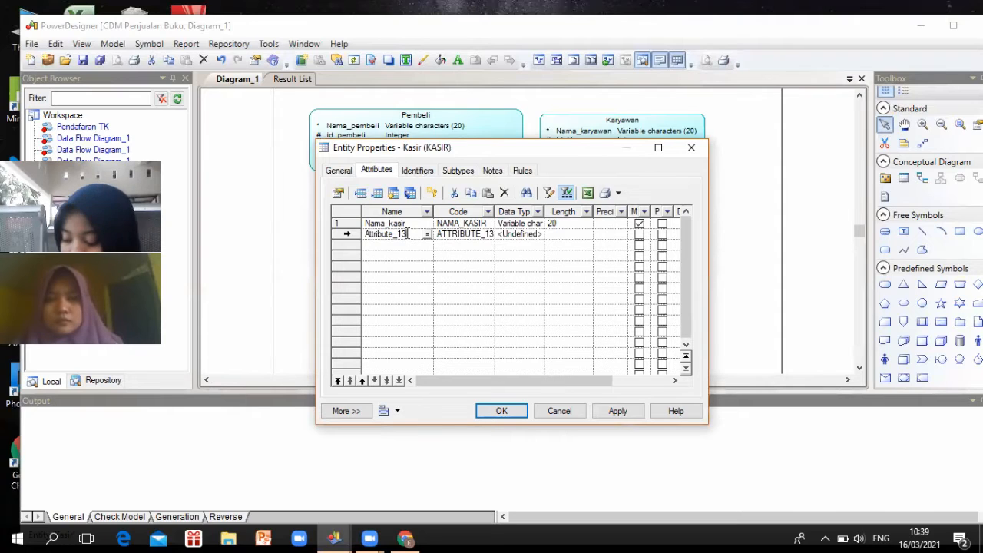
pyautogui.doubleClick(367, 235)
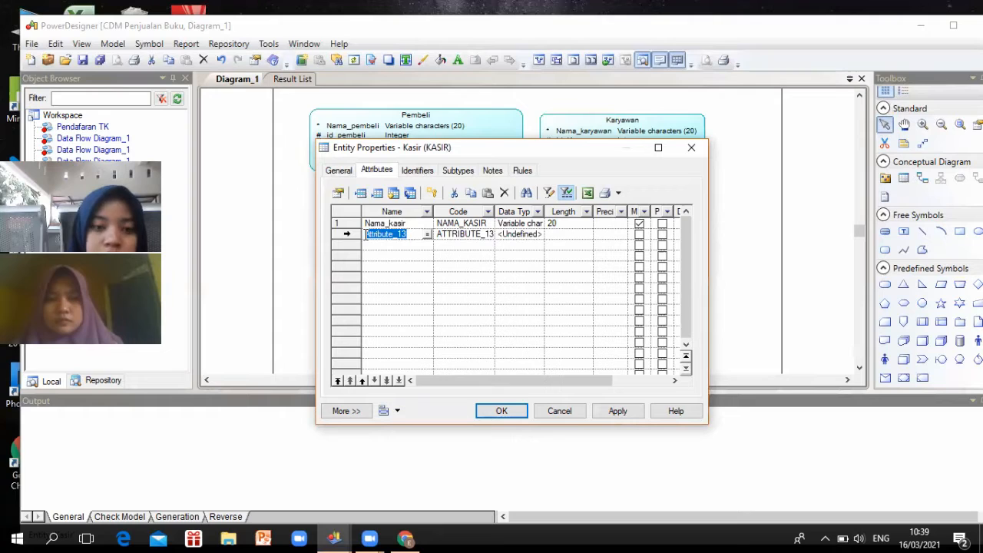
pyautogui.write('Id')
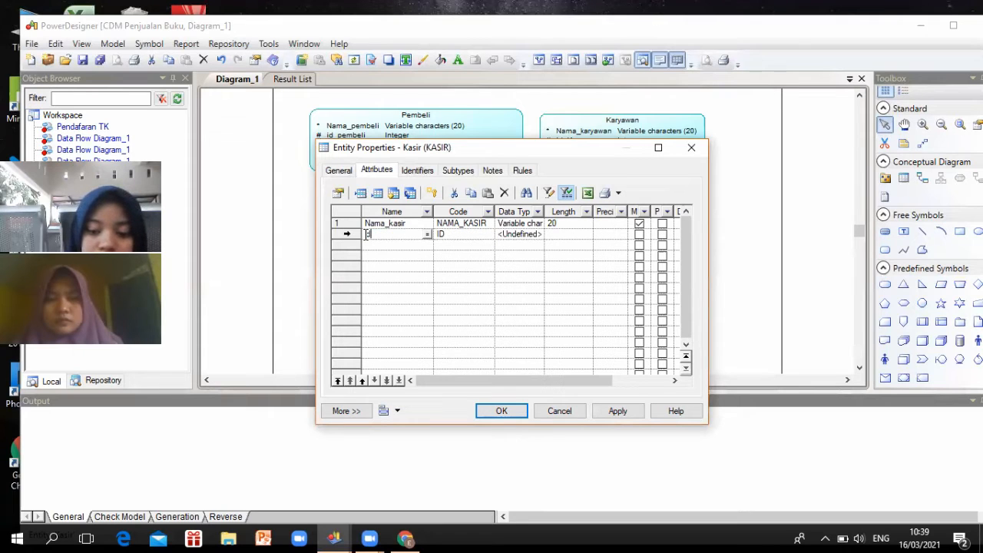
pyautogui.write('_K')
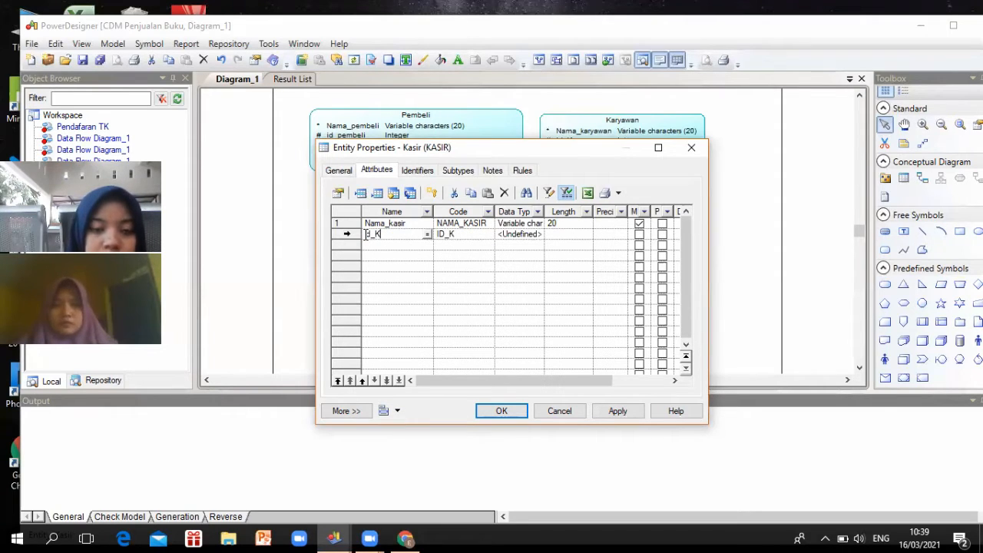
pyautogui.write('ASIR')
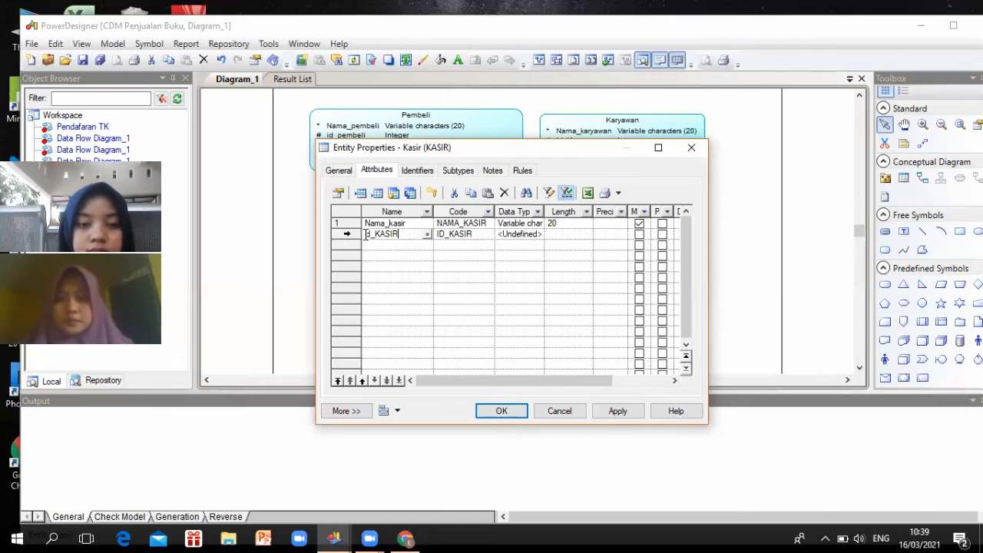
pyautogui.press('BackSpace')
pyautogui.press('BackSpace')
pyautogui.press('BackSpace')
pyautogui.press('BackSpace')
pyautogui.press('BackSpace')
pyautogui.write('ka')
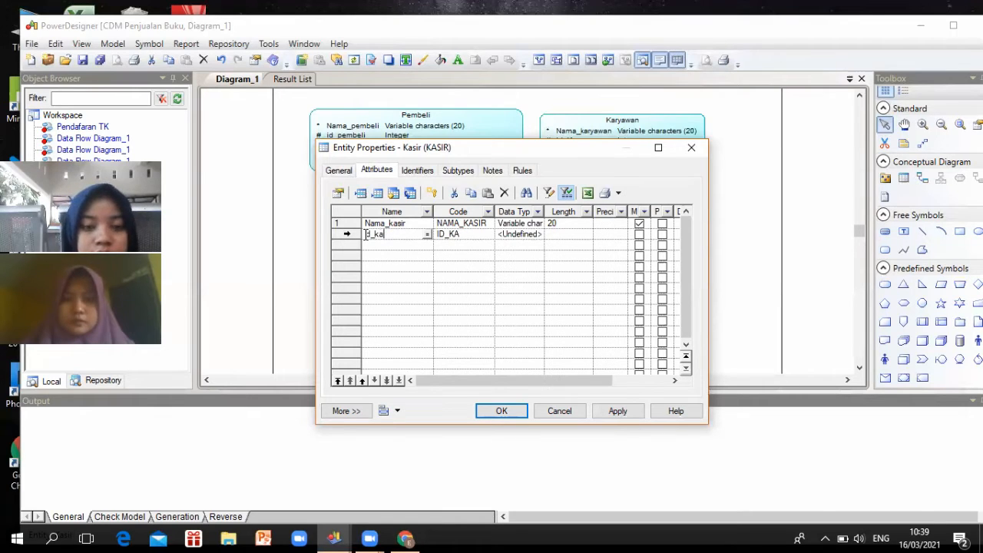
pyautogui.write('sir')
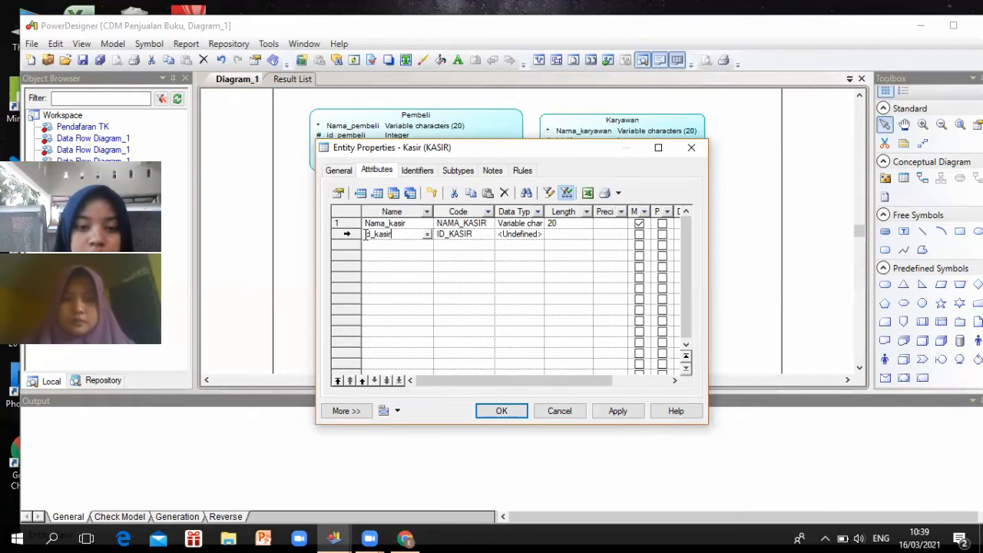
pyautogui.click(525, 234)
pyautogui.click(527, 234)
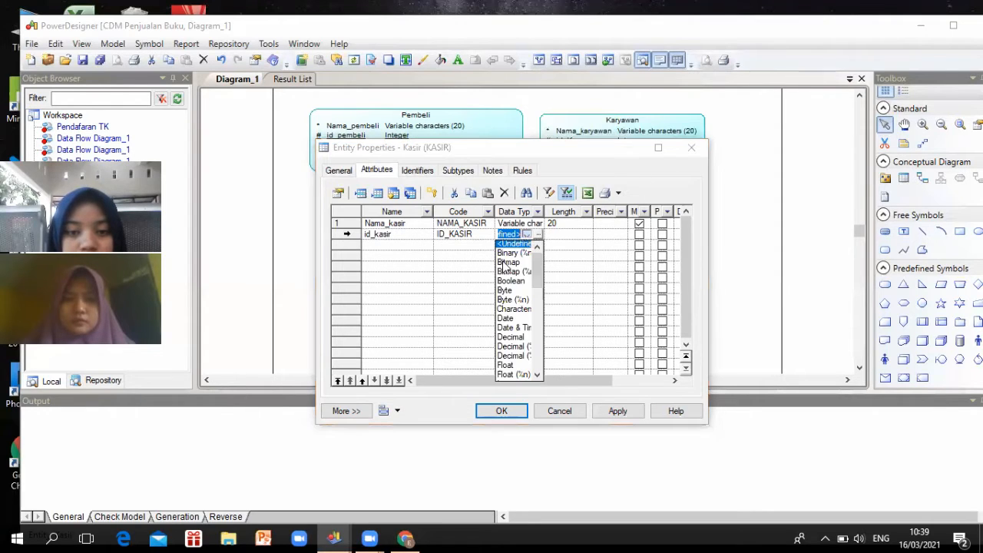
pyautogui.scroll(-3, 509, 286)
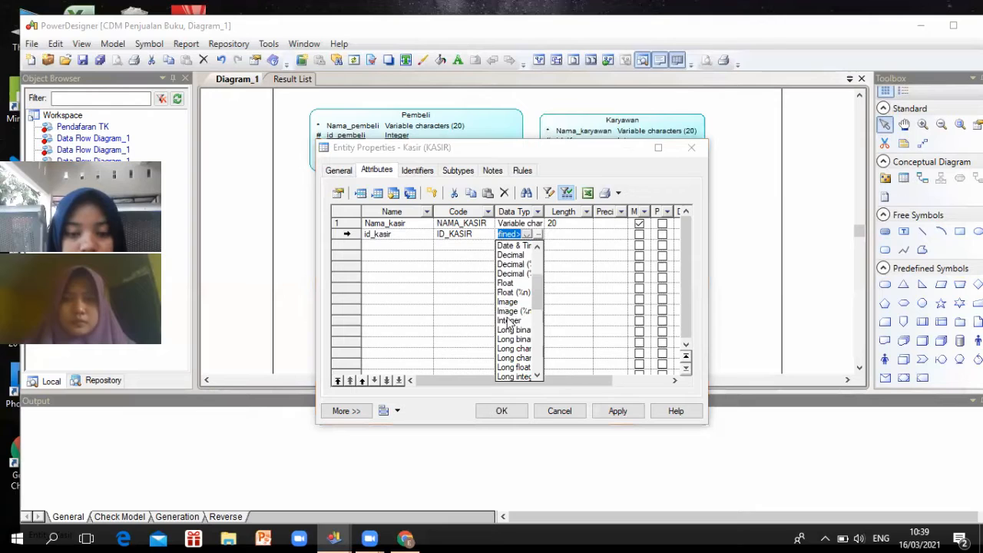
pyautogui.click(369, 244)
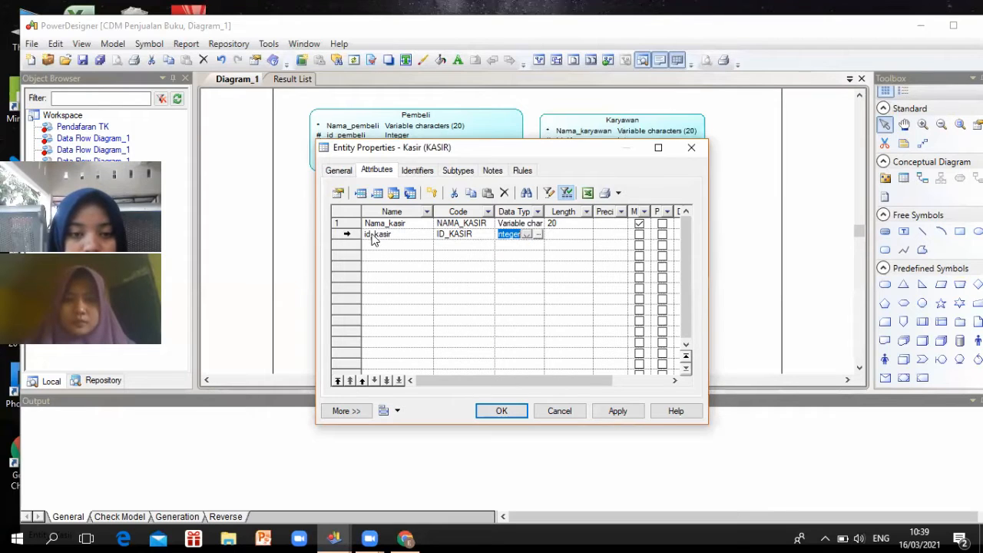
# Correct the name to ID_kasir and mark it mandatory
pyautogui.click(370, 234)
pyautogui.click(369, 234)
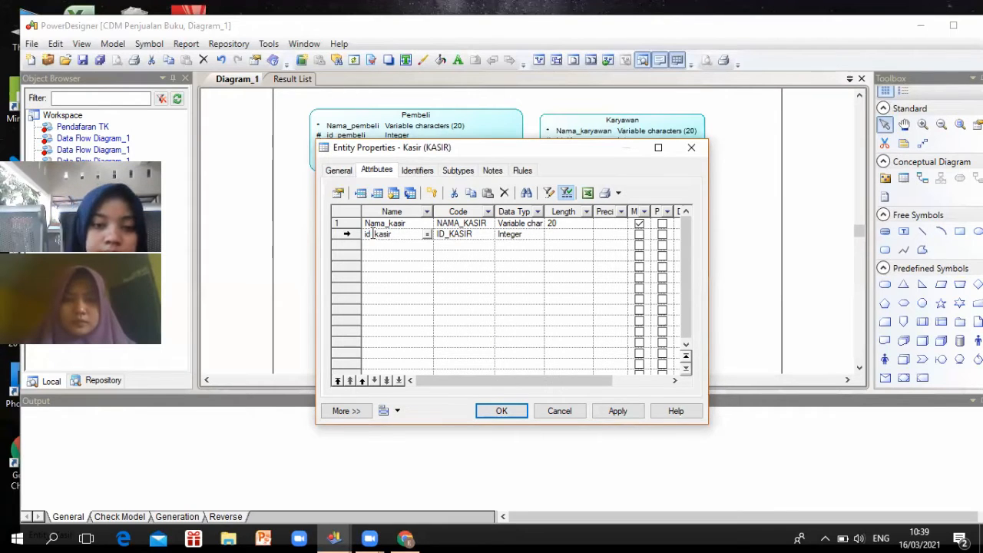
pyautogui.press('BackSpace')
pyautogui.press('BackSpace')
pyautogui.write('ID')
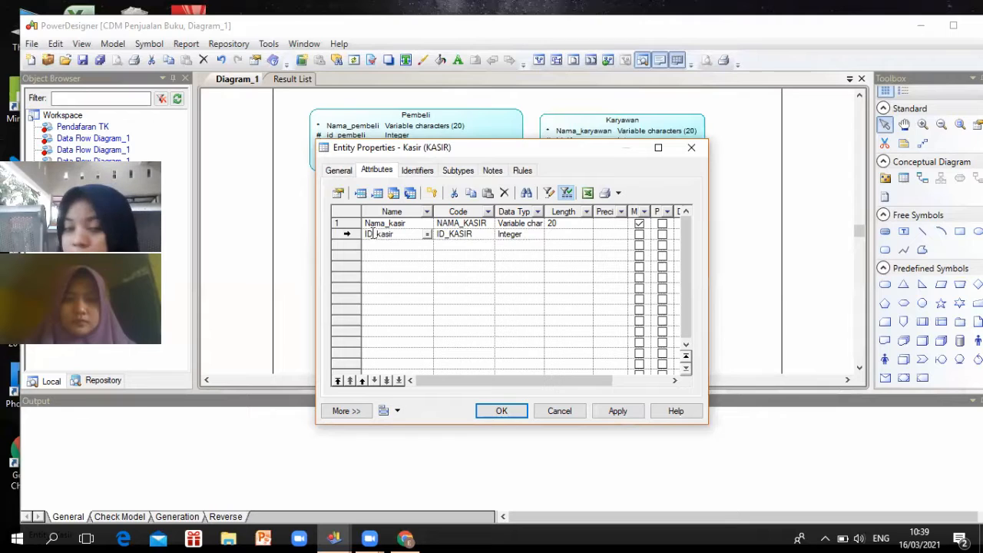
pyautogui.click(641, 235)
pyautogui.click(640, 234)
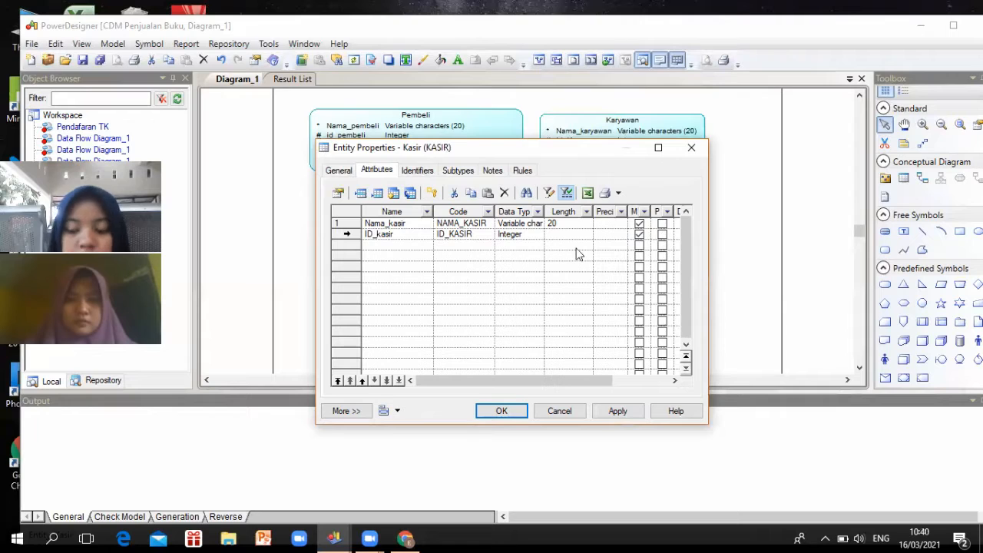
# Add No_telepon to Kasir as mandatory Characters, length 20, and confirm with OK
pyautogui.click(421, 244)
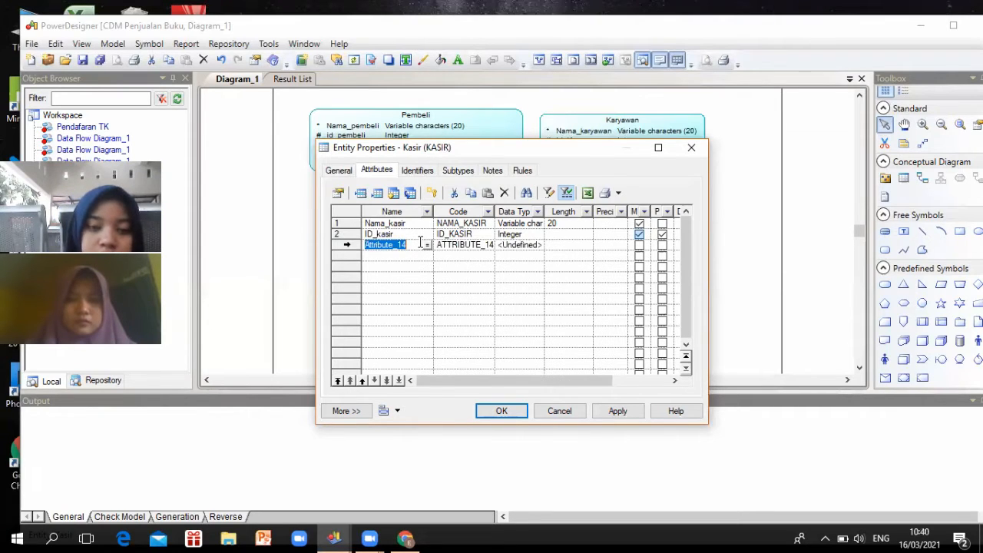
pyautogui.write('No')
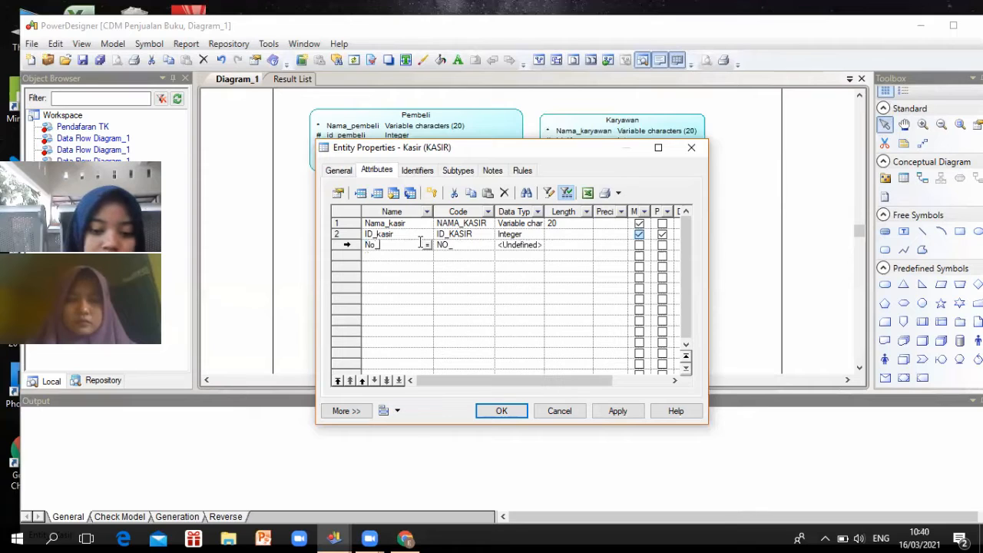
pyautogui.write('_te')
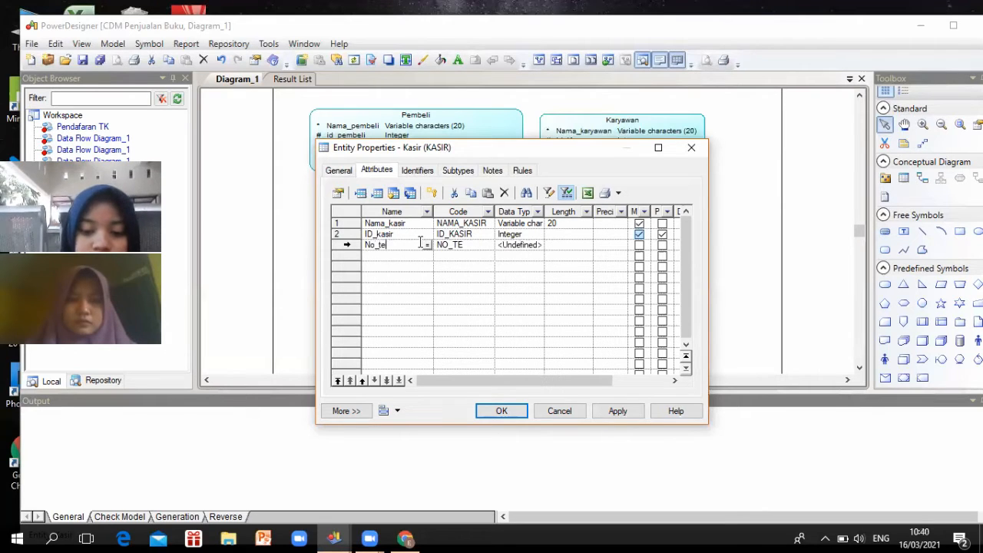
pyautogui.write('lepon')
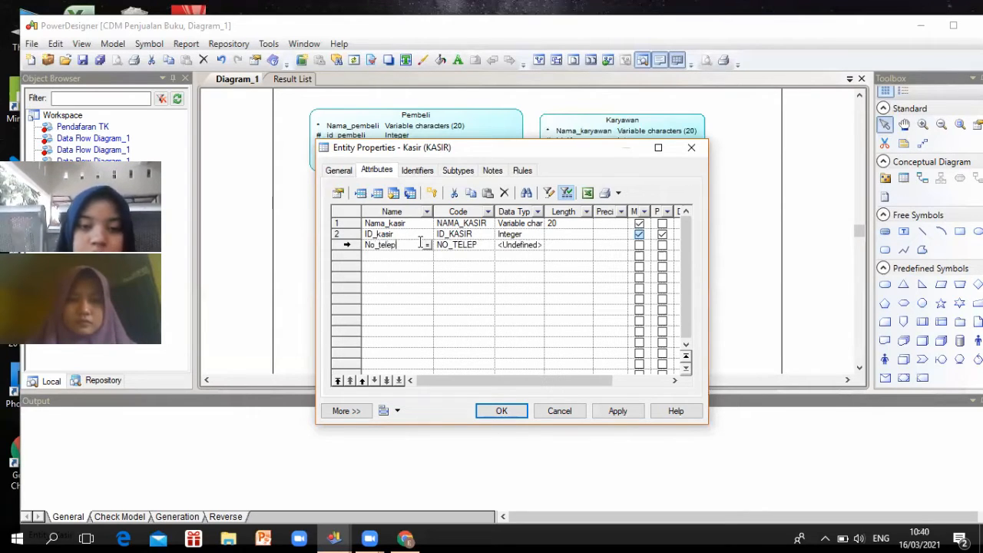
pyautogui.click(524, 246)
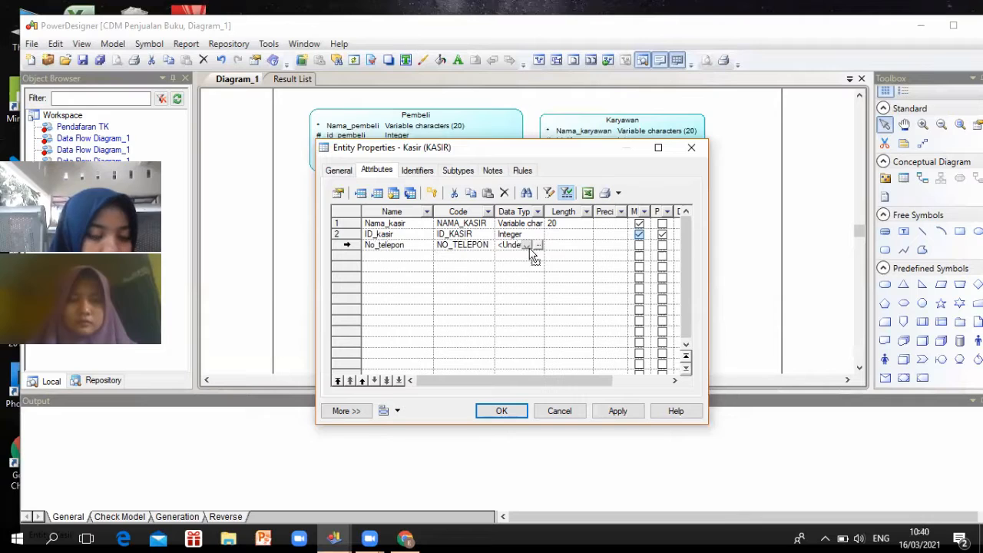
pyautogui.click(527, 245)
pyautogui.scroll(-1, 519, 294)
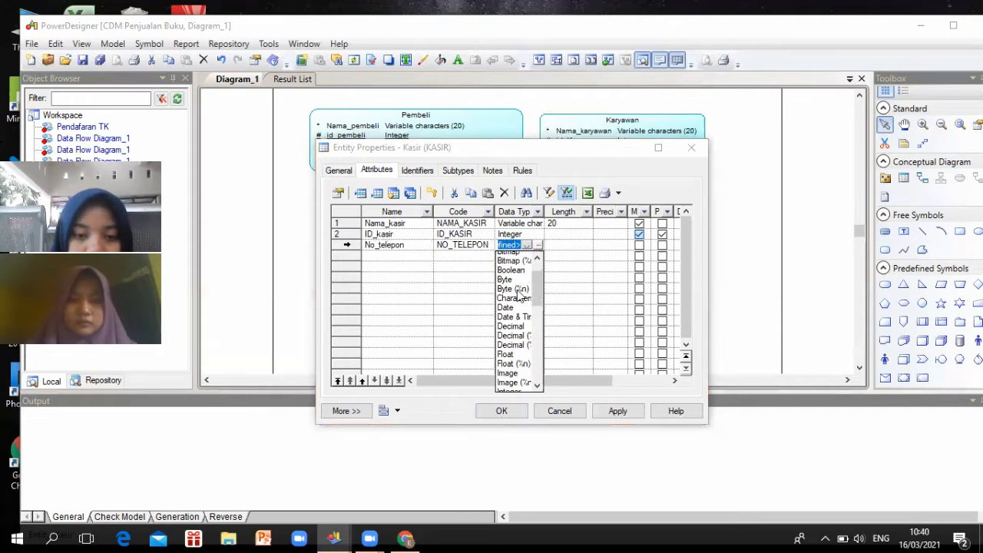
pyautogui.scroll(-1, 519, 293)
pyautogui.scroll(-2, 520, 293)
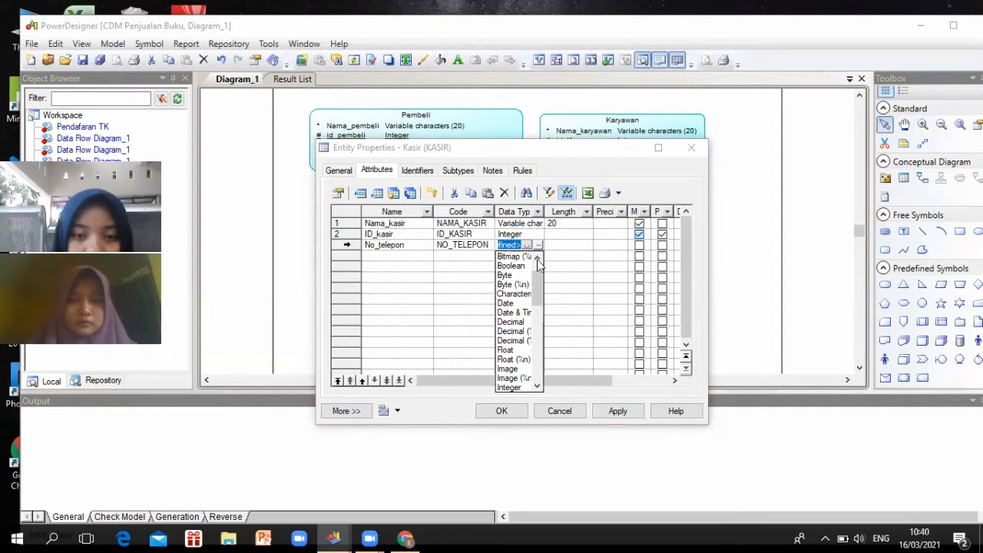
pyautogui.click(519, 298)
pyautogui.click(551, 246)
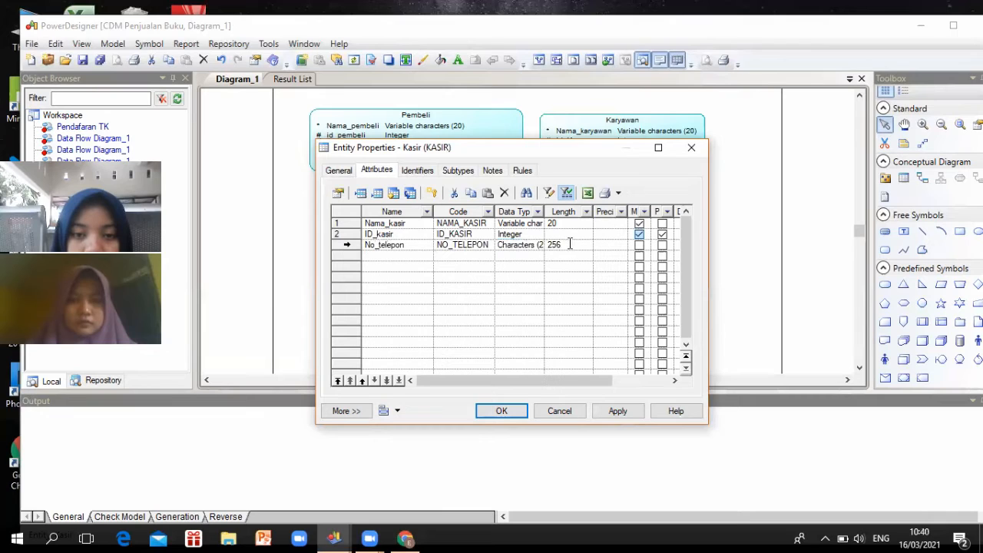
pyautogui.click(550, 244)
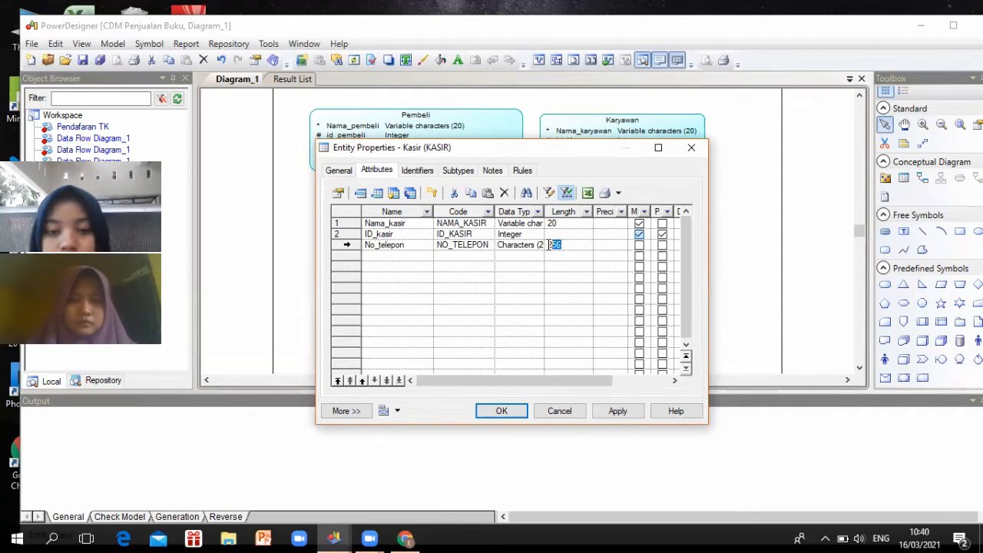
pyautogui.write('20')
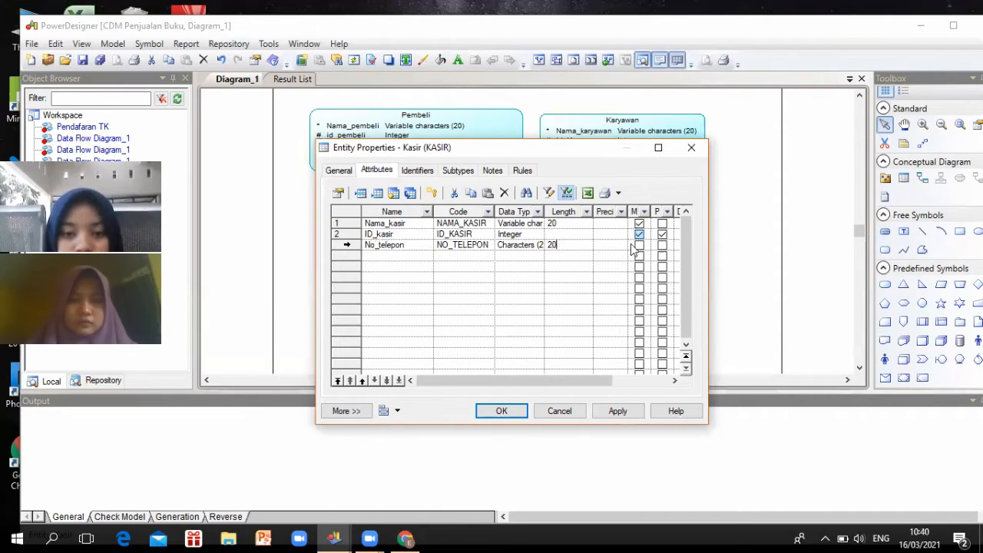
pyautogui.click(638, 246)
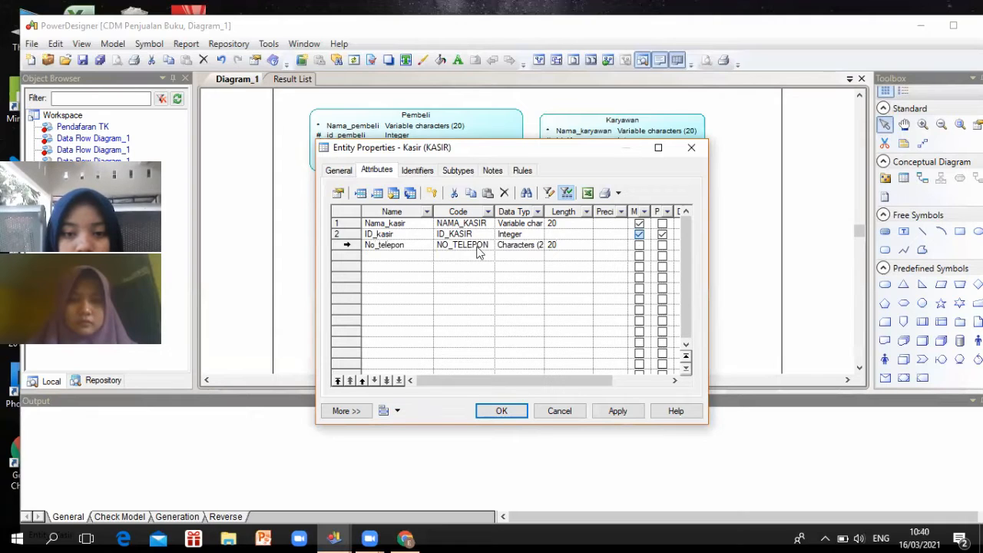
pyautogui.click(505, 412)
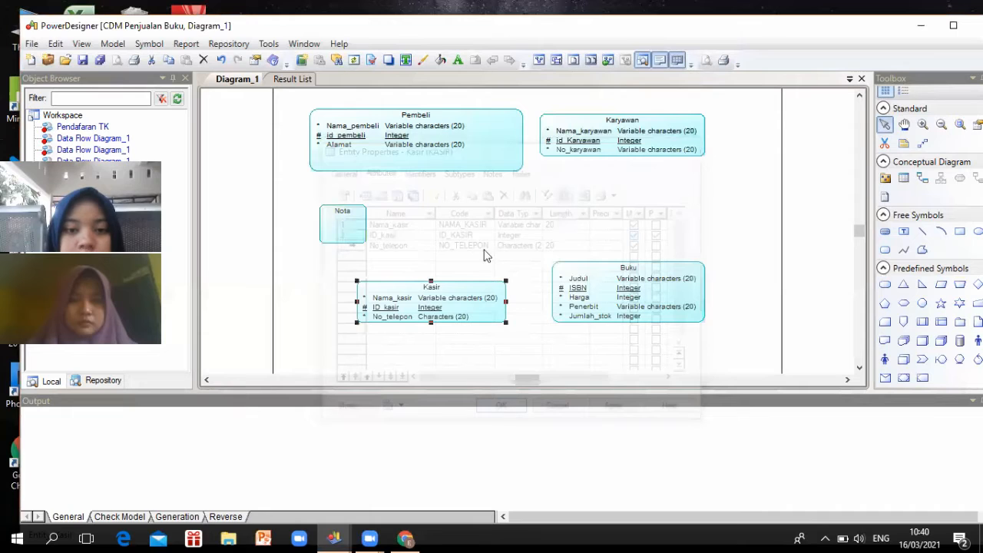
# Open Nota's attribute list and add a first attribute named Nama_barang
pyautogui.doubleClick(353, 228)
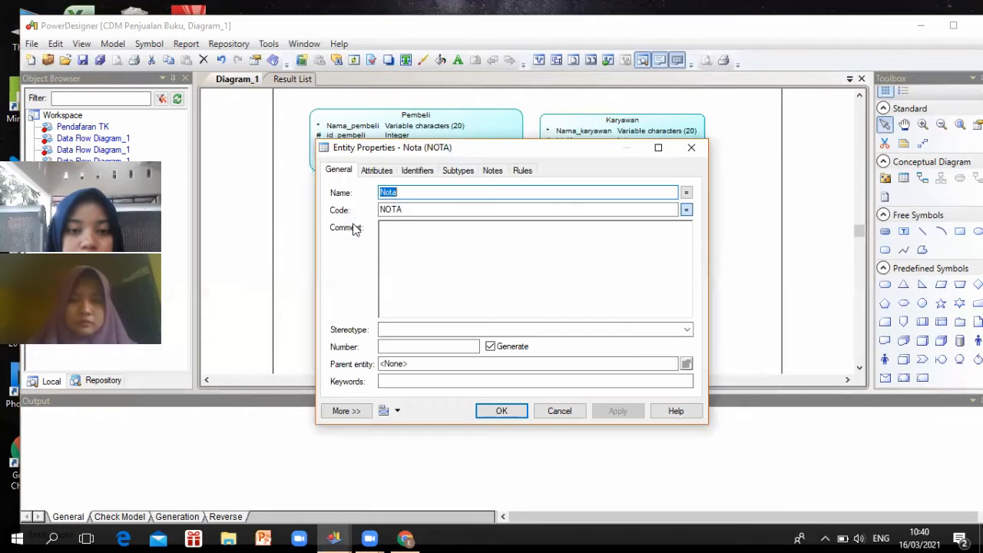
pyautogui.click(376, 171)
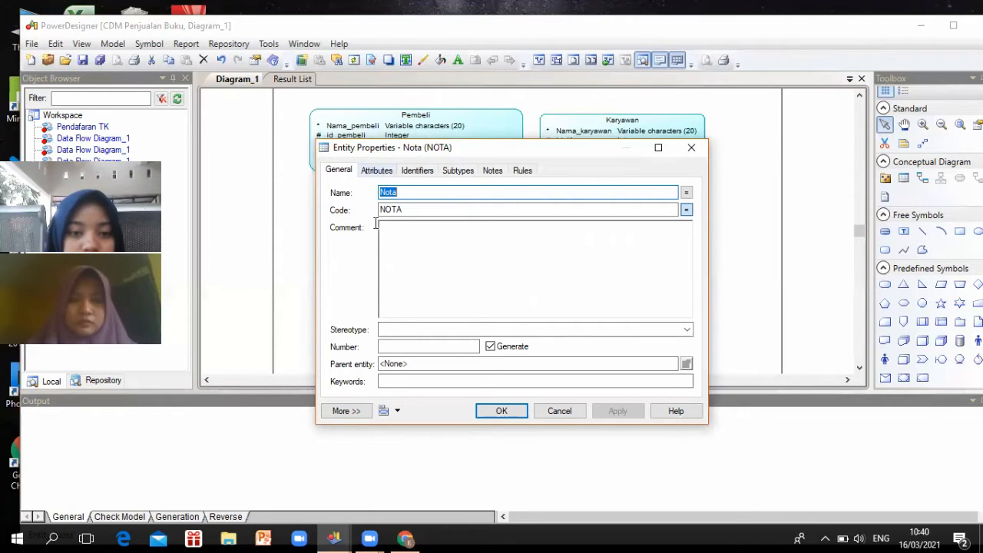
pyautogui.click(388, 223)
pyautogui.moveTo(413, 222); pyautogui.dragTo(350, 223)
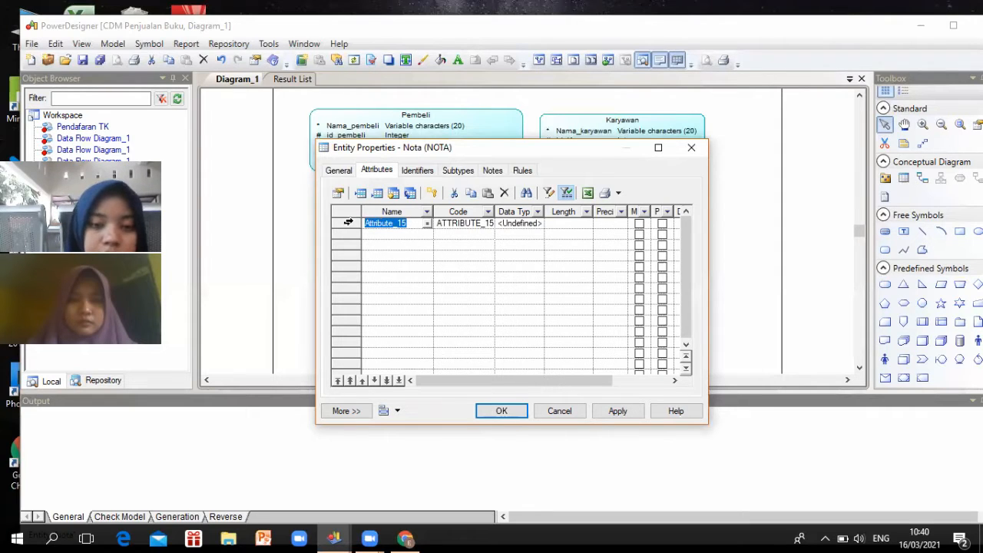
pyautogui.write('Nama_ba')
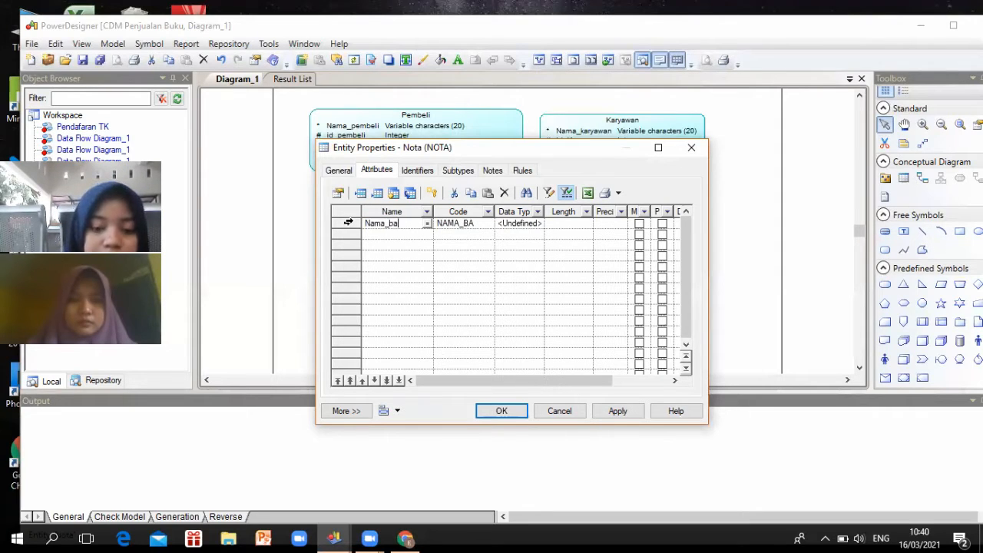
pyautogui.write('rang')
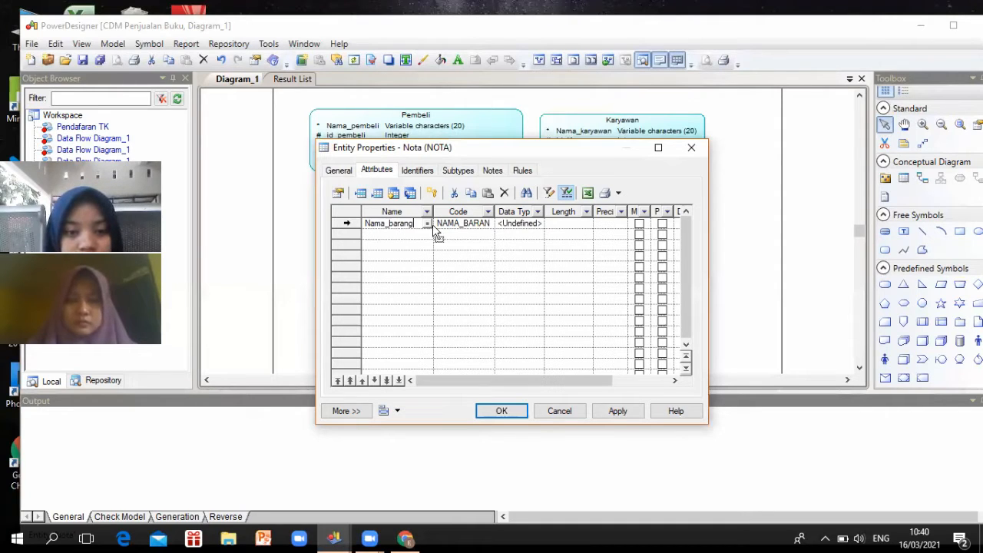
# Make Nama_barang mandatory Variable characters of length 20, then add another row
pyautogui.click(526, 223)
pyautogui.scroll(-1, 503, 288)
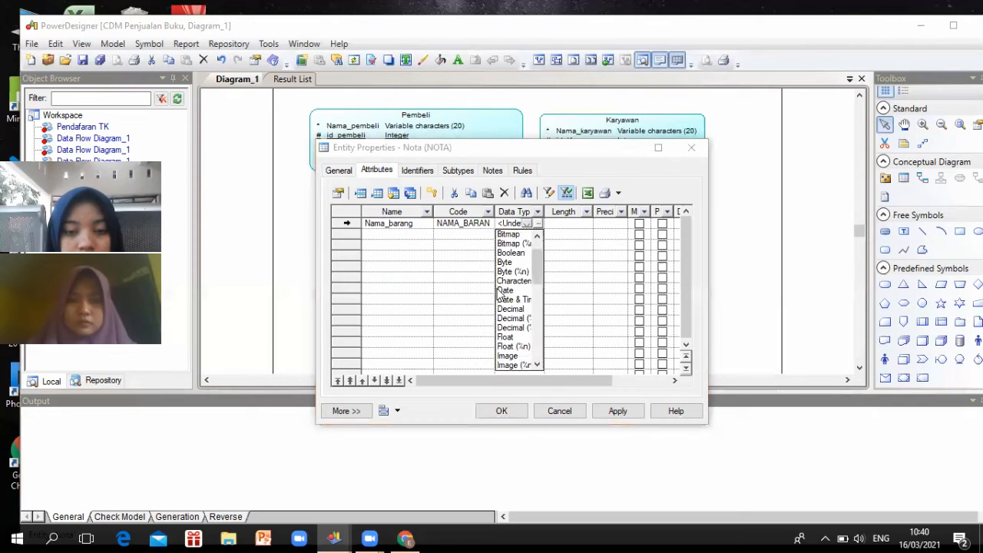
pyautogui.scroll(-7, 501, 296)
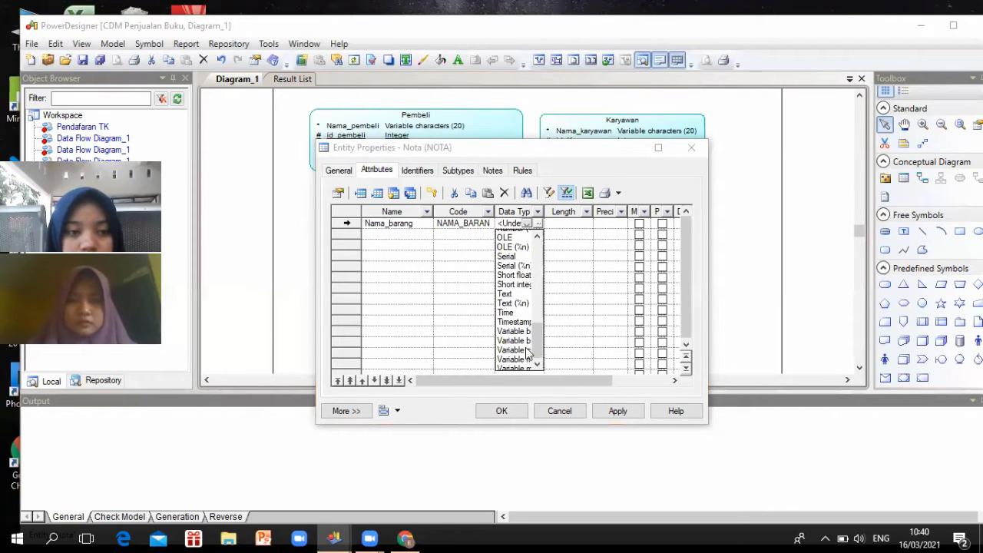
pyautogui.click(527, 353)
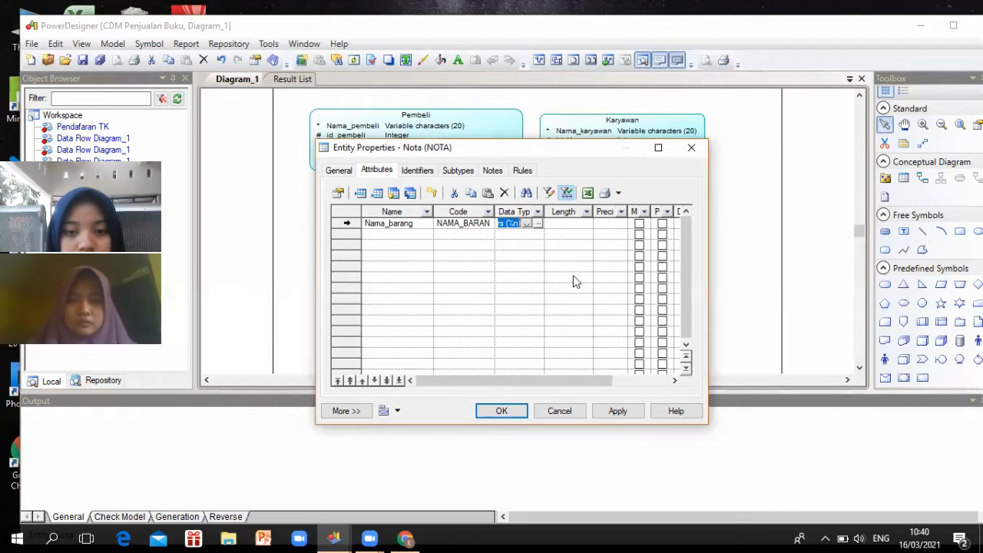
pyautogui.click(571, 225)
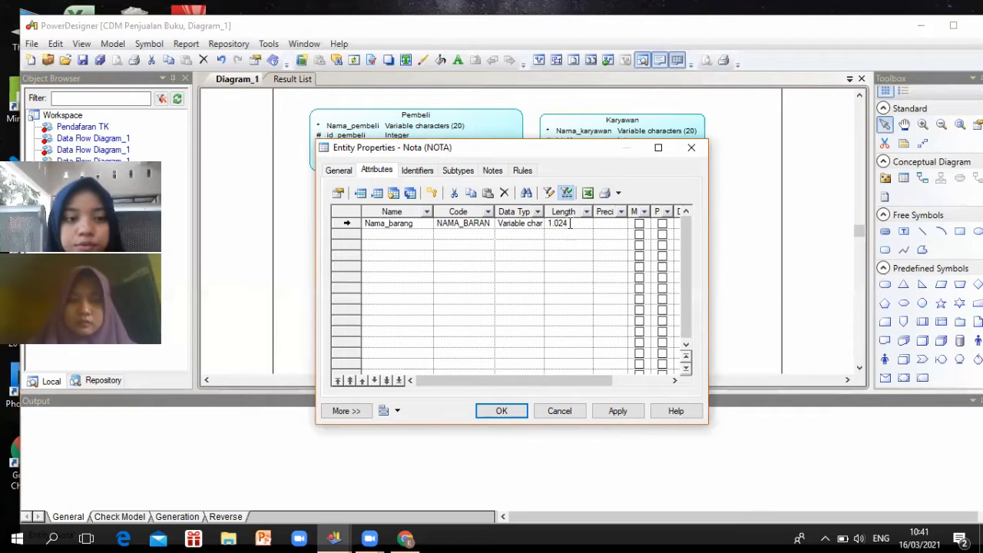
pyautogui.click(544, 223)
pyautogui.write('20')
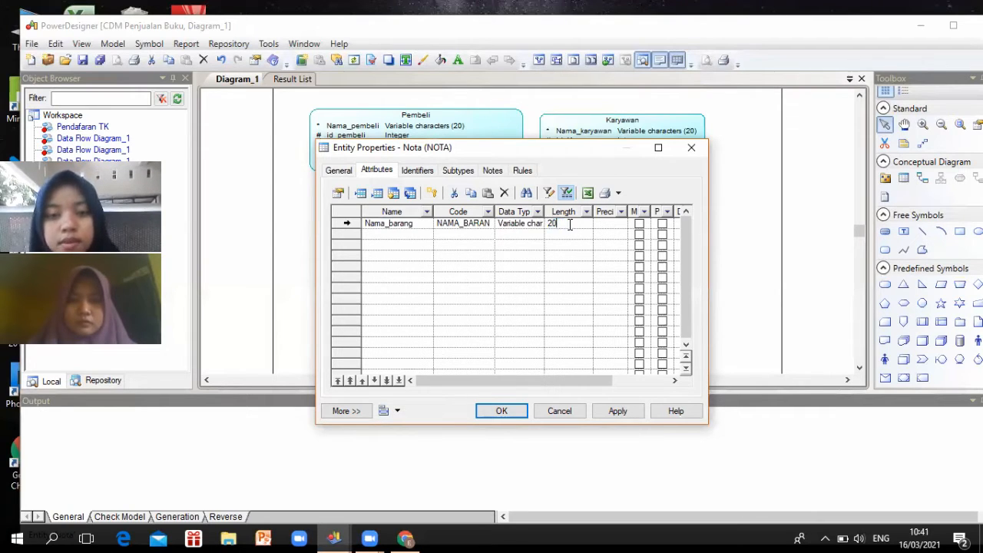
pyautogui.click(639, 225)
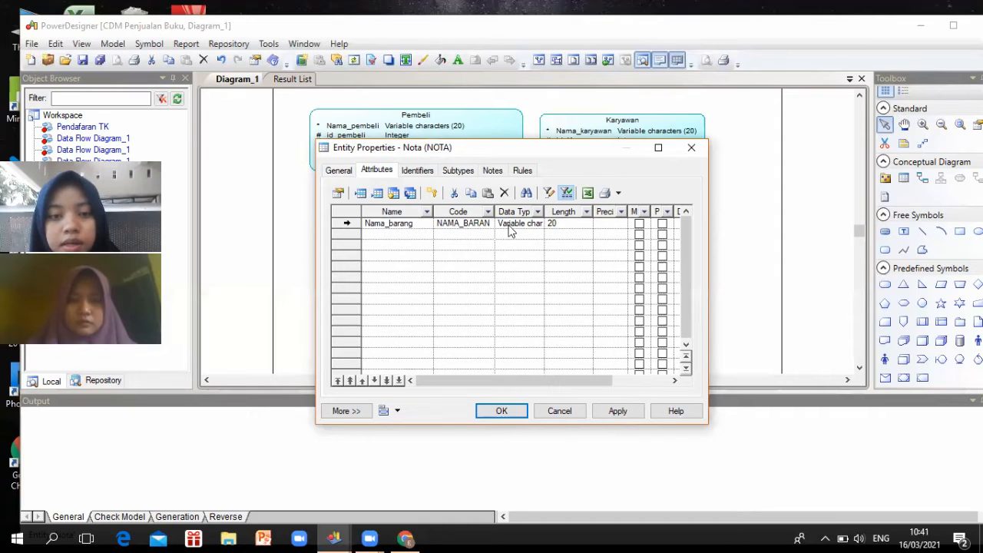
pyautogui.click(452, 246)
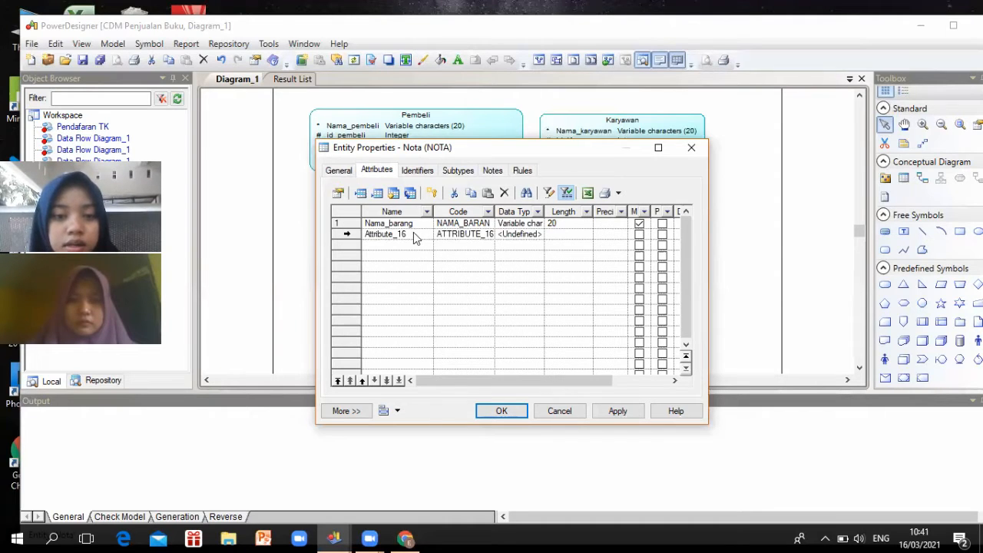
# Name the new Nota attribute Harga_barang and make it a mandatory Integer
pyautogui.click(412, 233)
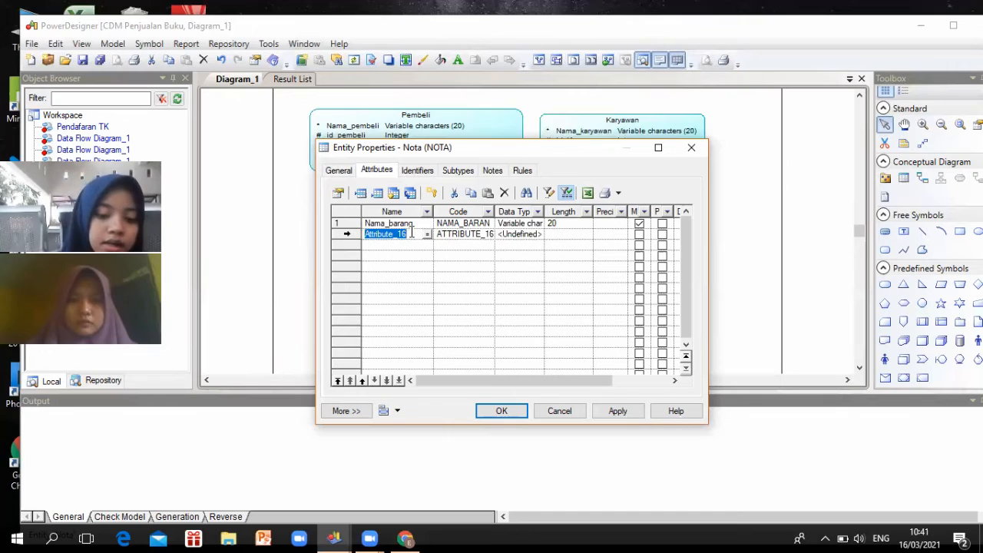
pyautogui.write('Hat')
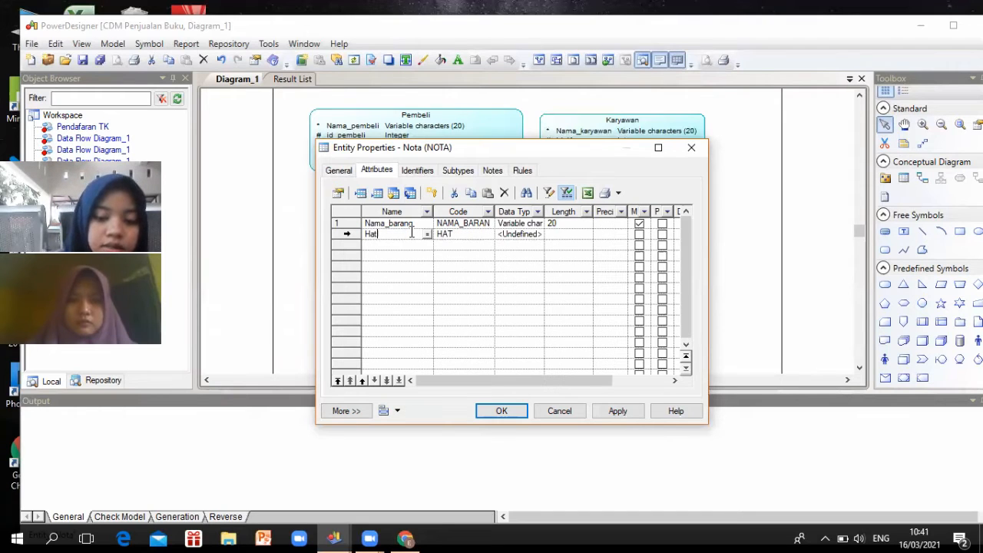
pyautogui.write('ga')
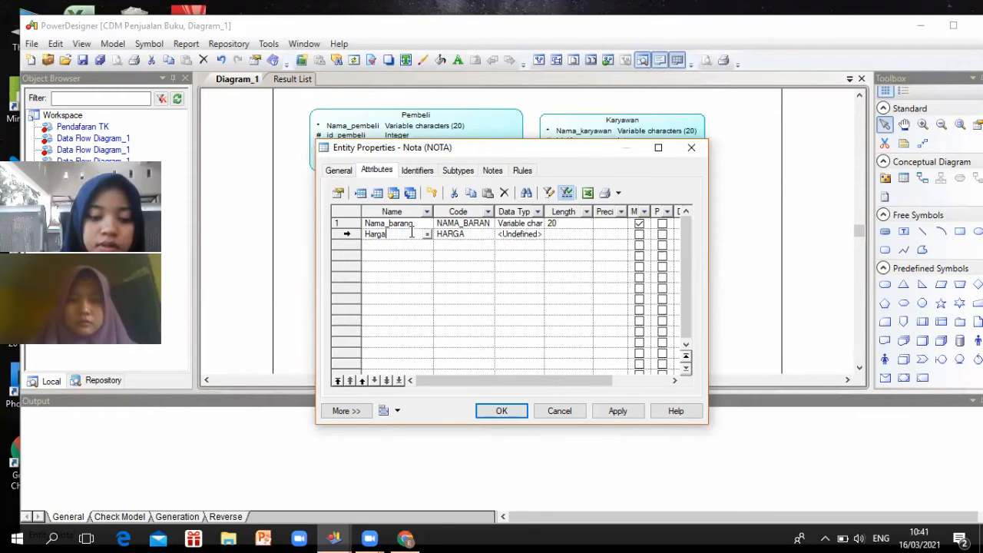
pyautogui.write('_barang')
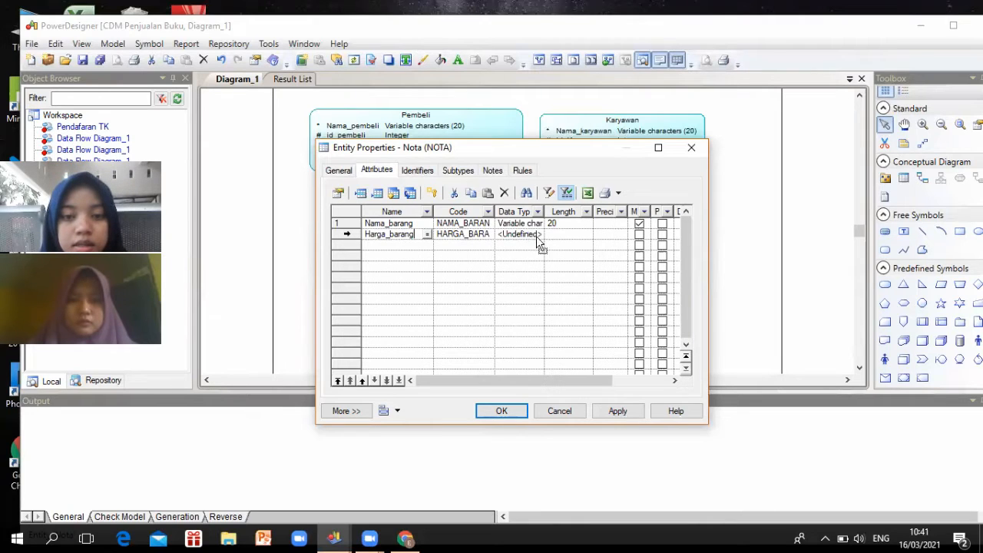
pyautogui.click(527, 235)
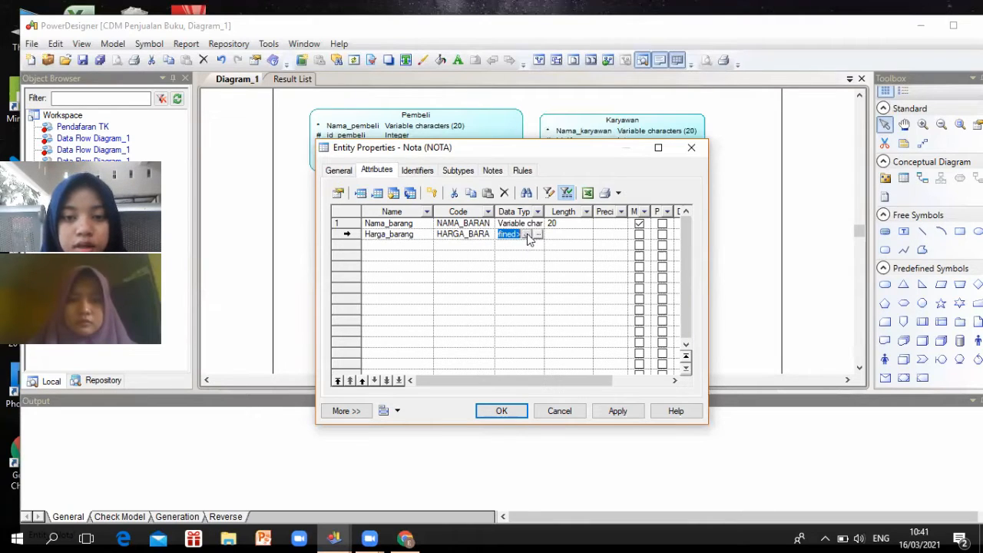
pyautogui.click(527, 234)
pyautogui.scroll(-4, 523, 272)
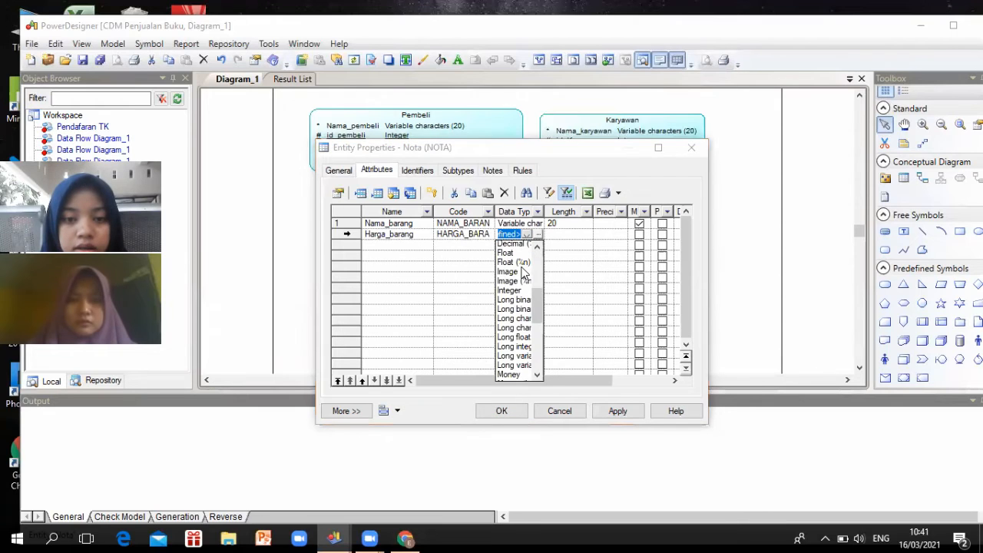
pyautogui.scroll(-1, 523, 266)
pyautogui.click(524, 264)
pyautogui.click(639, 234)
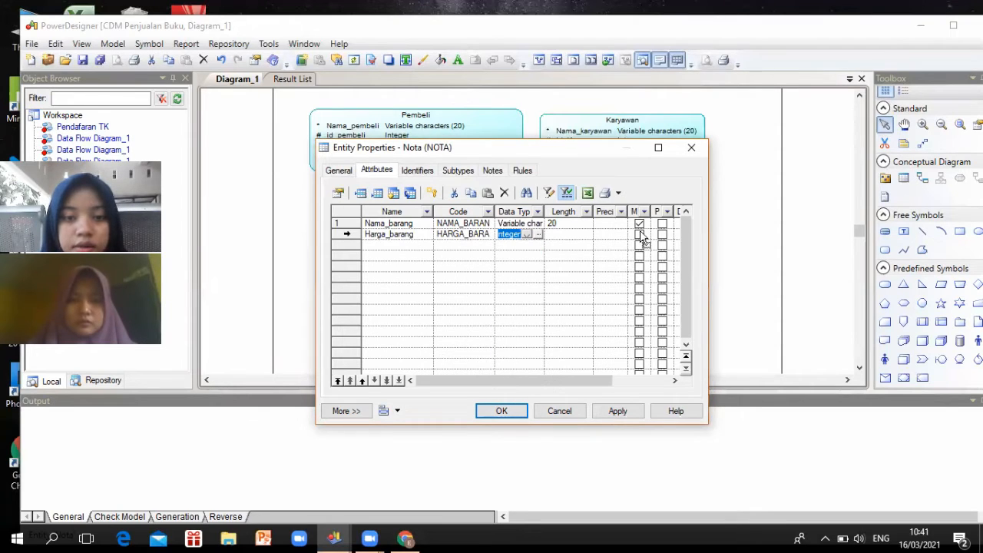
# Add No_nota as a mandatory Integer primary identifier, then start another row
pyautogui.click(407, 245)
pyautogui.moveTo(407, 245); pyautogui.dragTo(363, 246)
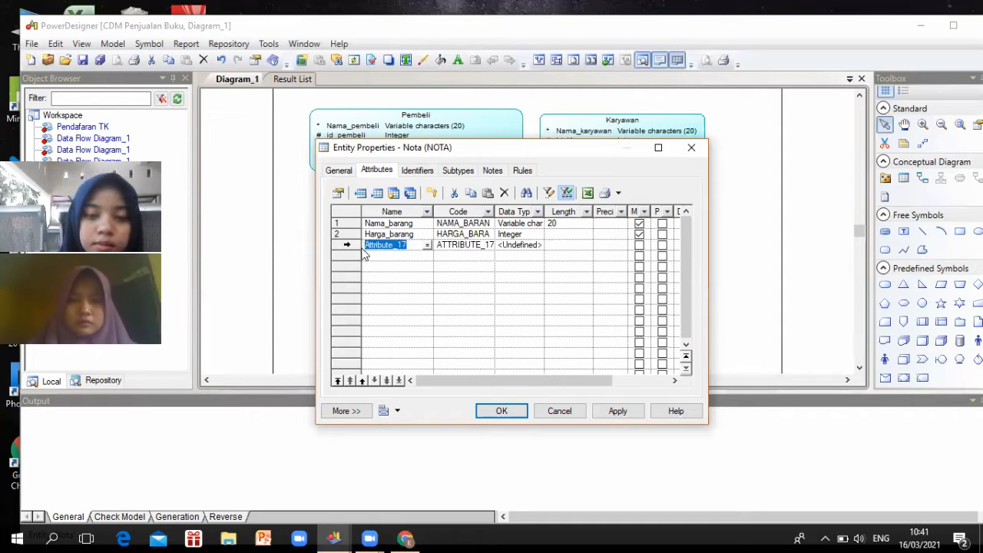
pyautogui.write('No')
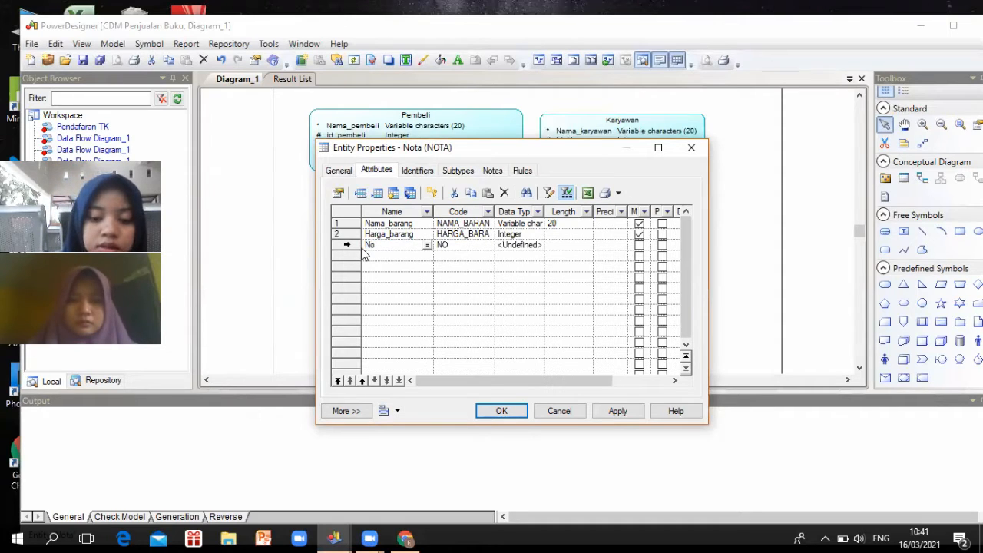
pyautogui.write('_nota')
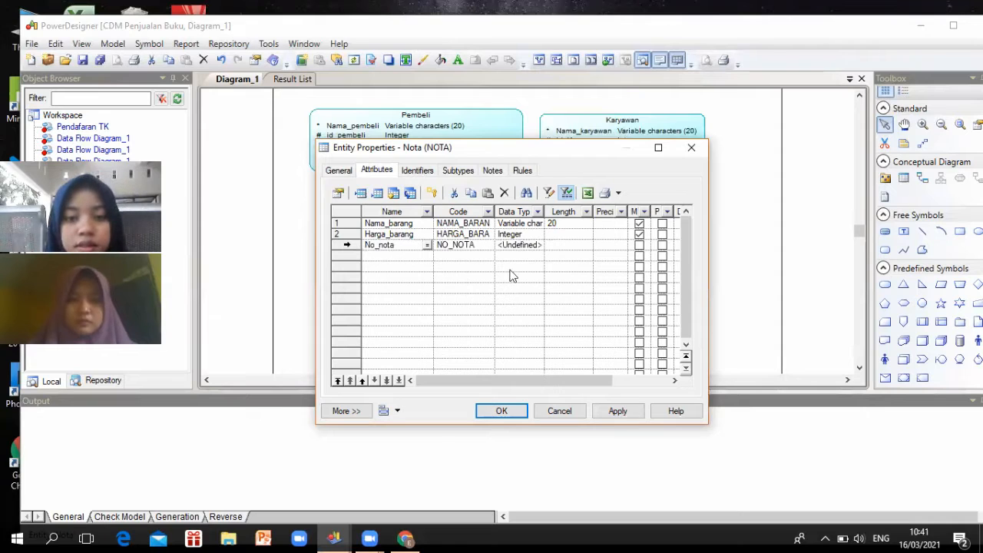
pyautogui.click(529, 250)
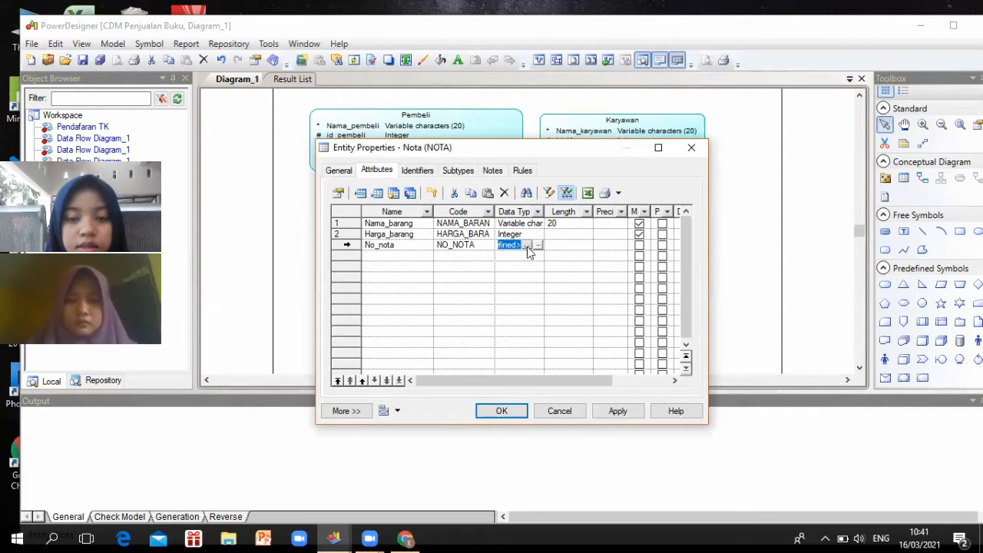
pyautogui.click(527, 245)
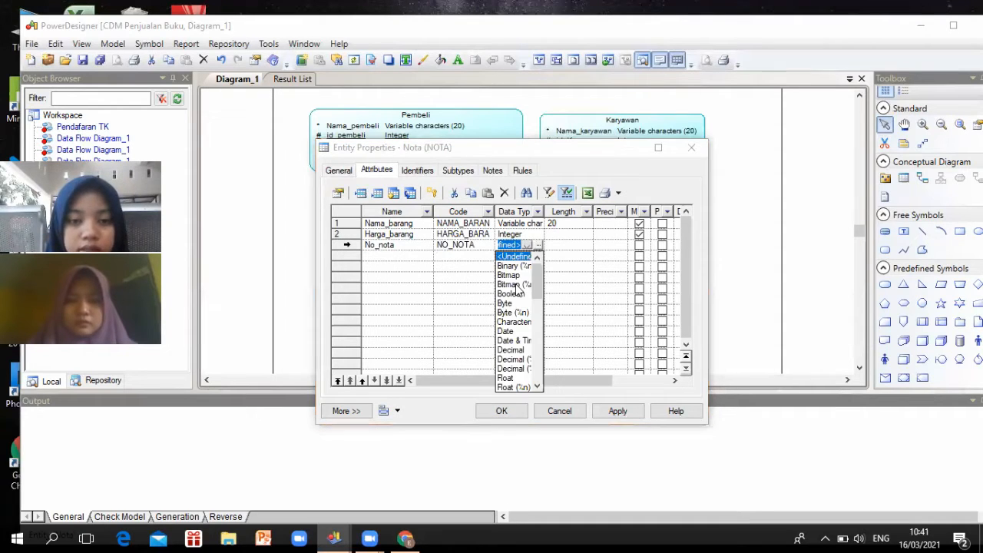
pyautogui.scroll(-2, 516, 291)
pyautogui.scroll(-2, 516, 303)
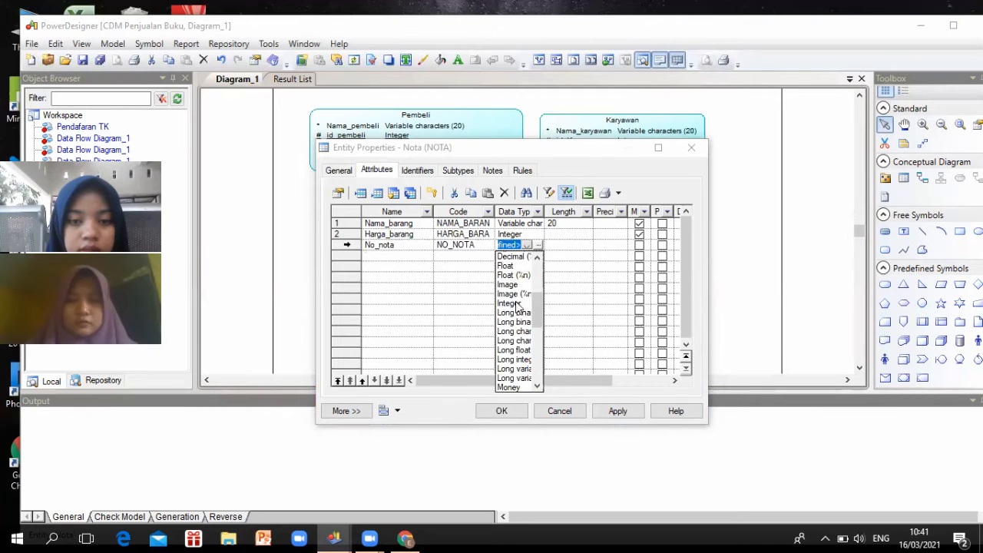
pyautogui.click(510, 304)
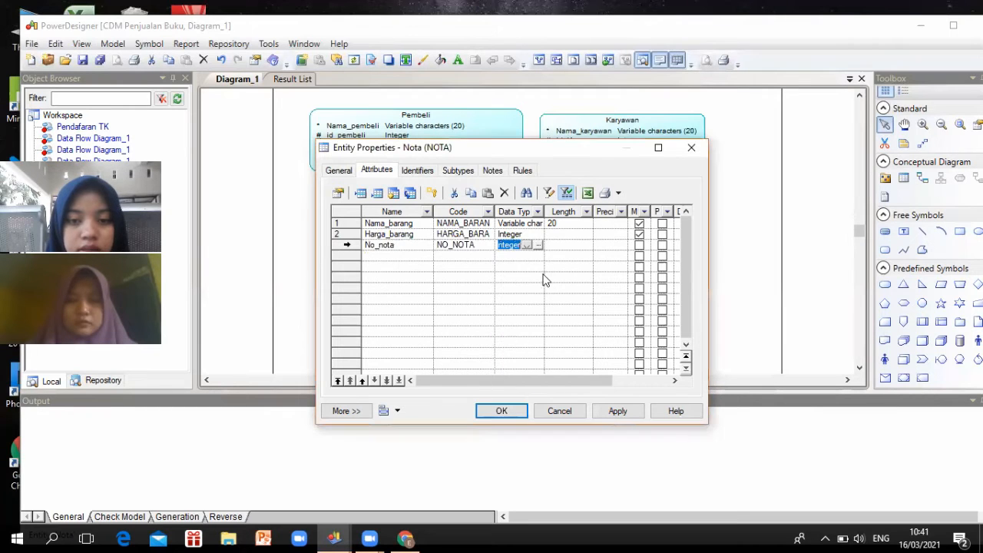
pyautogui.click(639, 247)
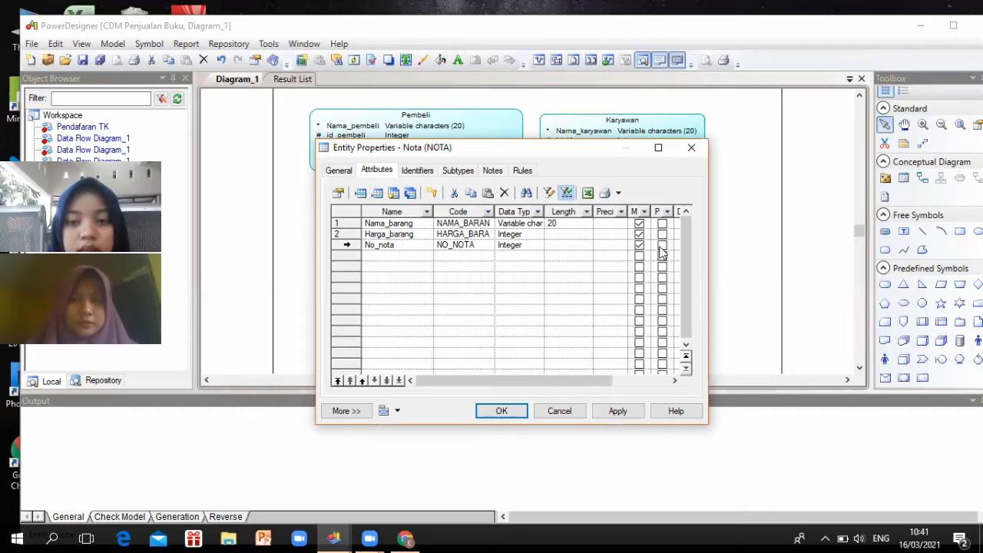
pyautogui.click(664, 245)
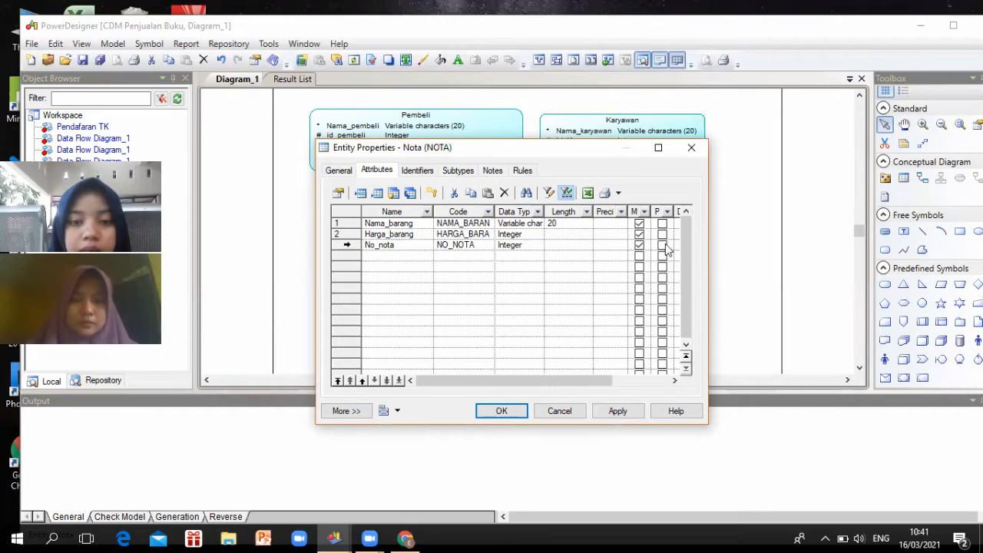
pyautogui.click(421, 257)
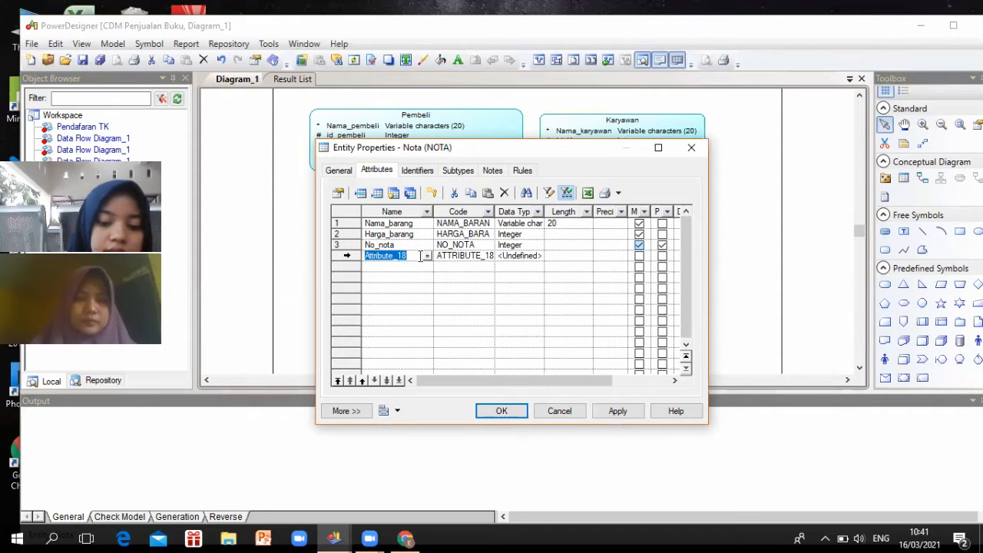
# Add a mandatory Tanggal_beli attribute of type Date to Nota
pyautogui.write('TANGLLA')
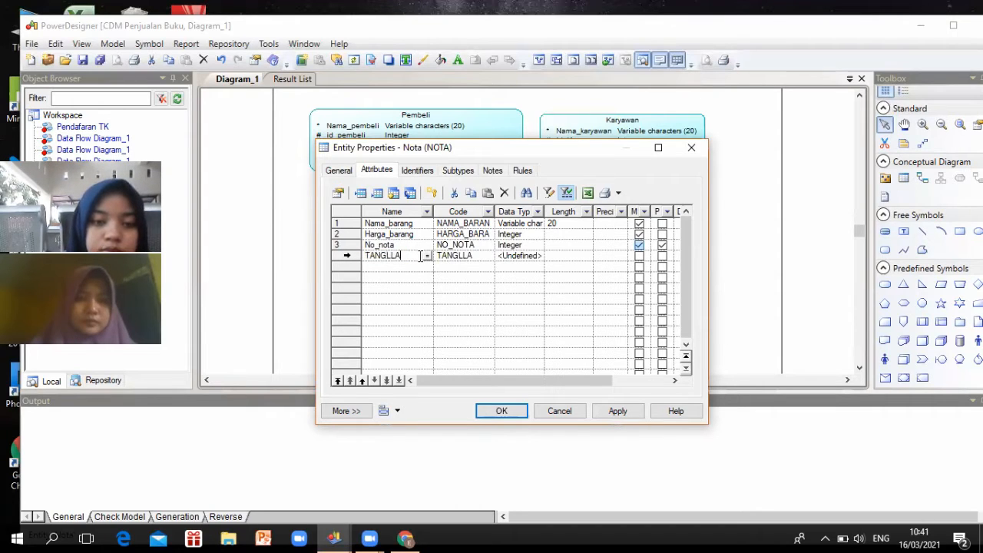
pyautogui.press('BackSpace')
pyautogui.press('BackSpace')
pyautogui.press('BackSpace')
pyautogui.press('BackSpace')
pyautogui.press('BackSpace')
pyautogui.press('BackSpace')
pyautogui.write('angg')
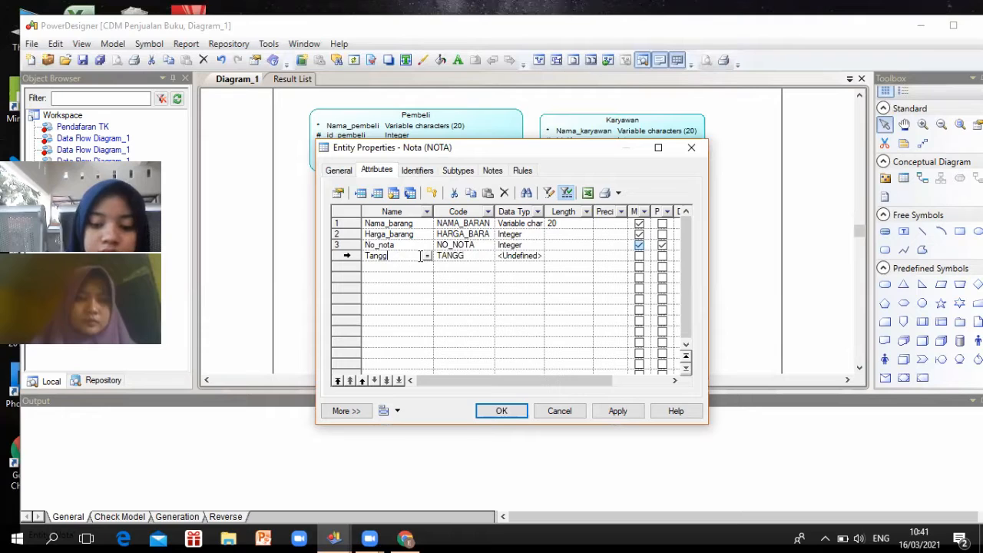
pyautogui.write('al_beli')
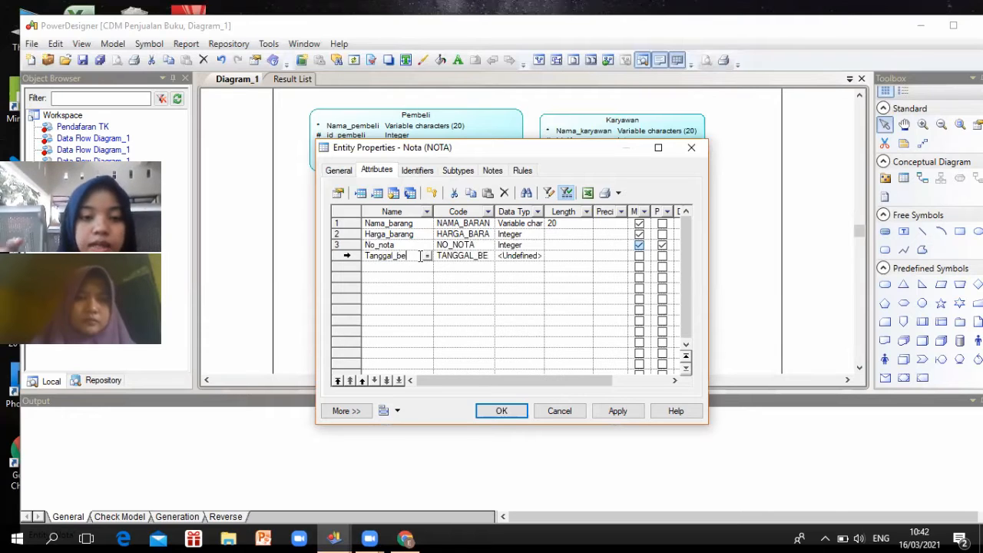
pyautogui.click(528, 260)
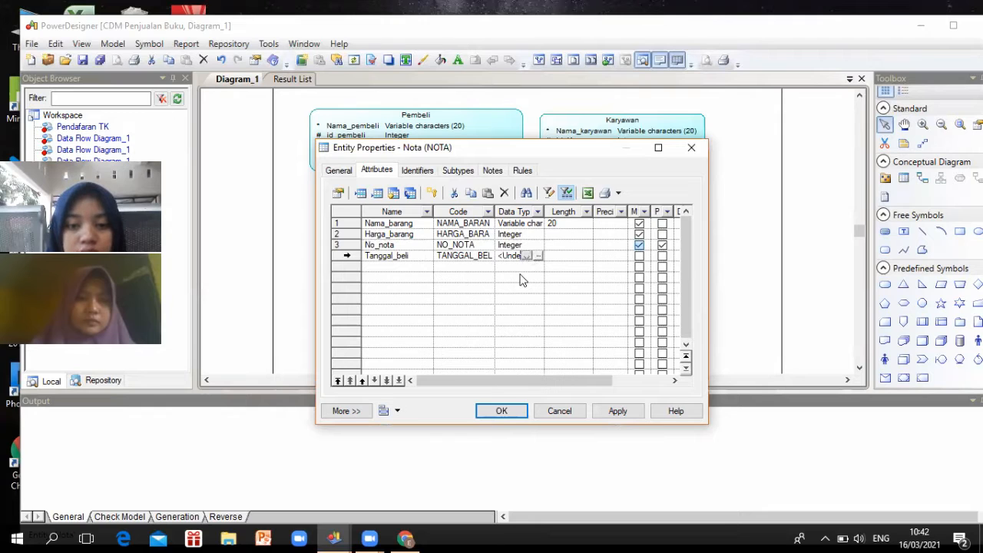
pyautogui.click(527, 255)
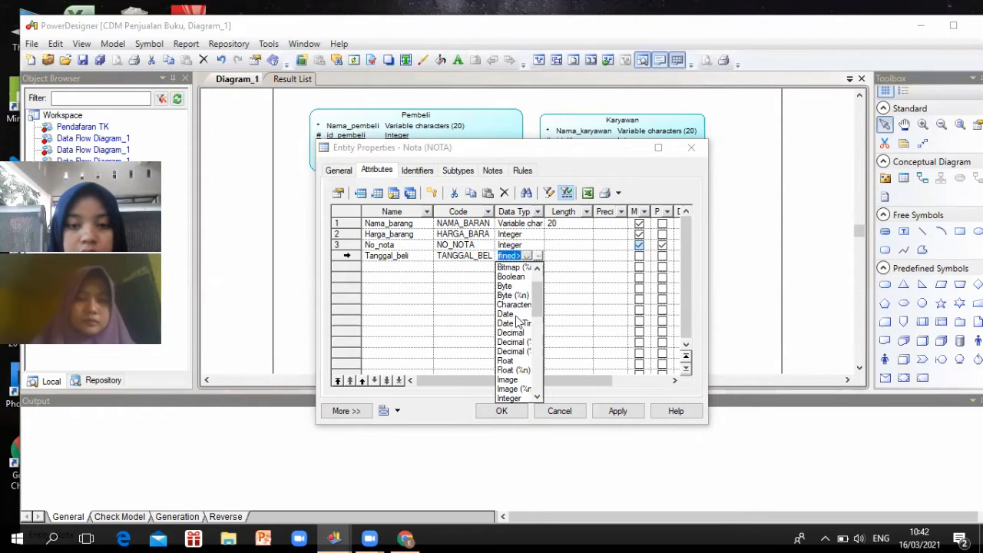
pyautogui.click(517, 315)
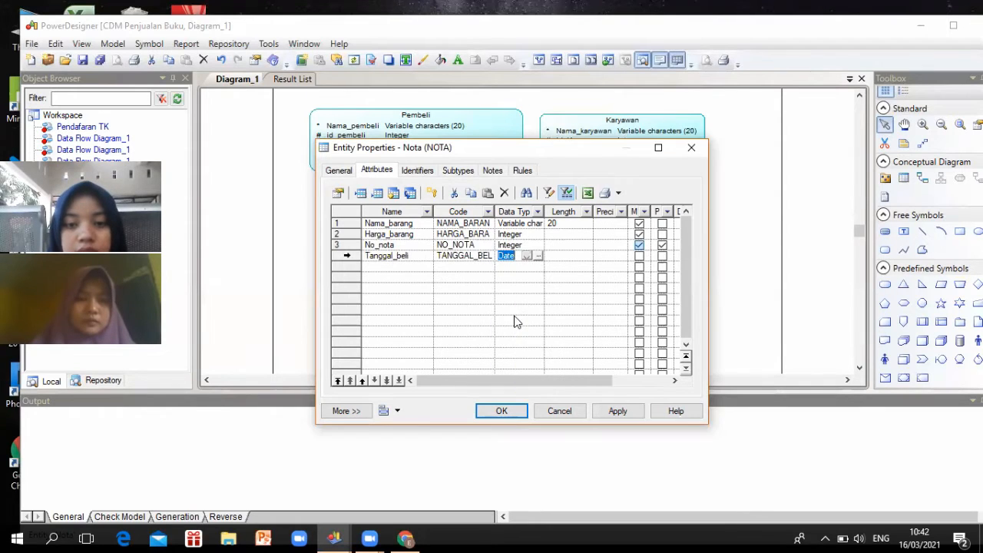
pyautogui.click(638, 257)
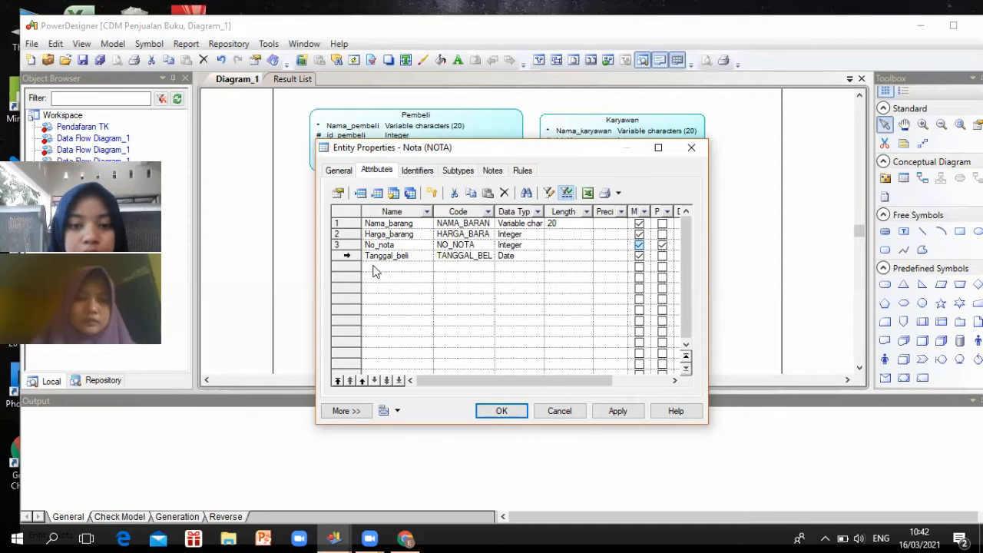
# Add a mandatory Jumlah_barang attribute of type Integer and confirm the Nota properties
pyautogui.click(414, 266)
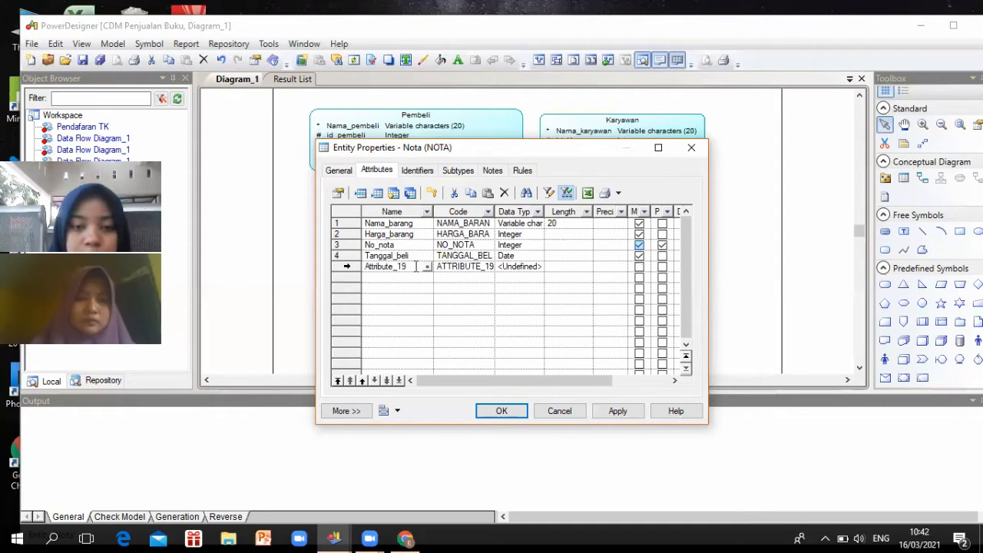
pyautogui.doubleClick(366, 266)
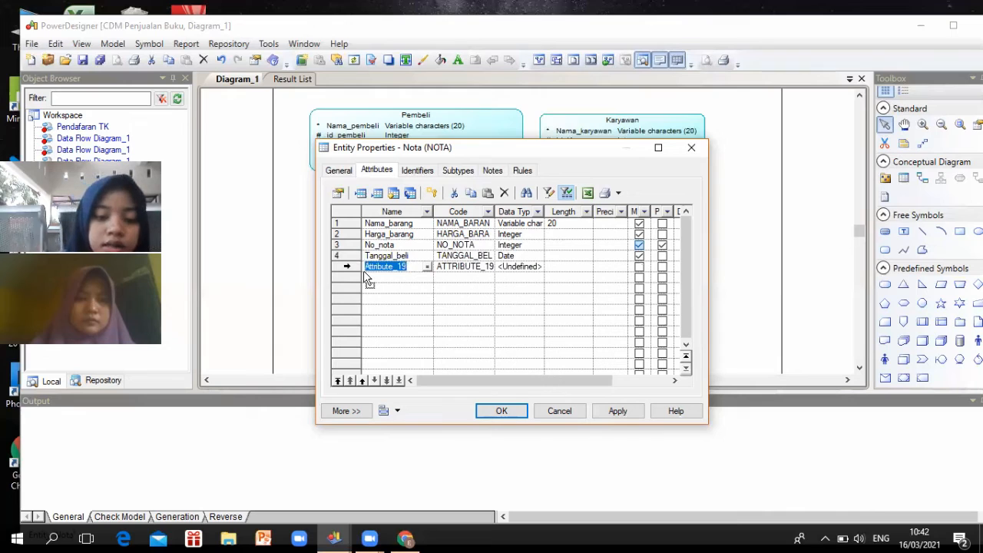
pyautogui.write('Jum')
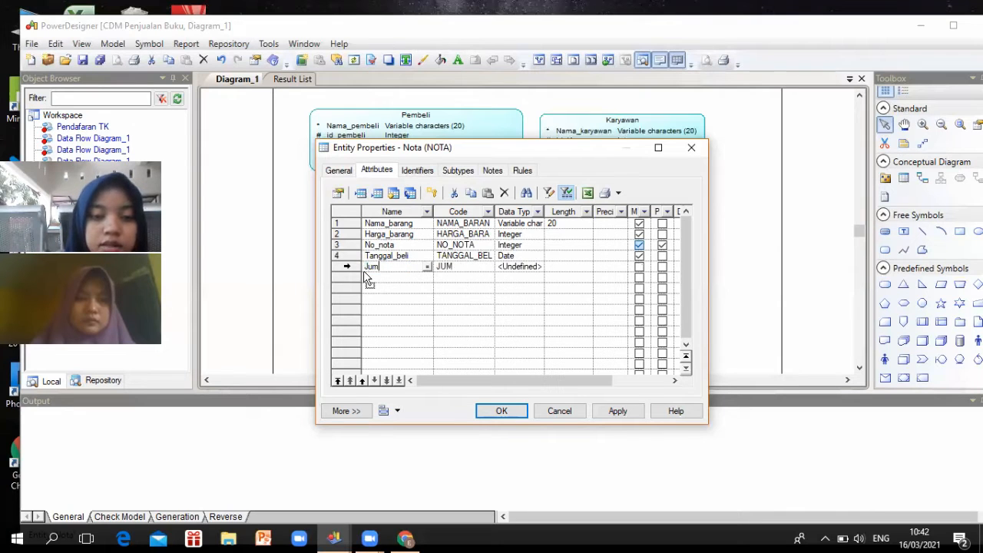
pyautogui.write('lah')
pyautogui.press('BackSpace')
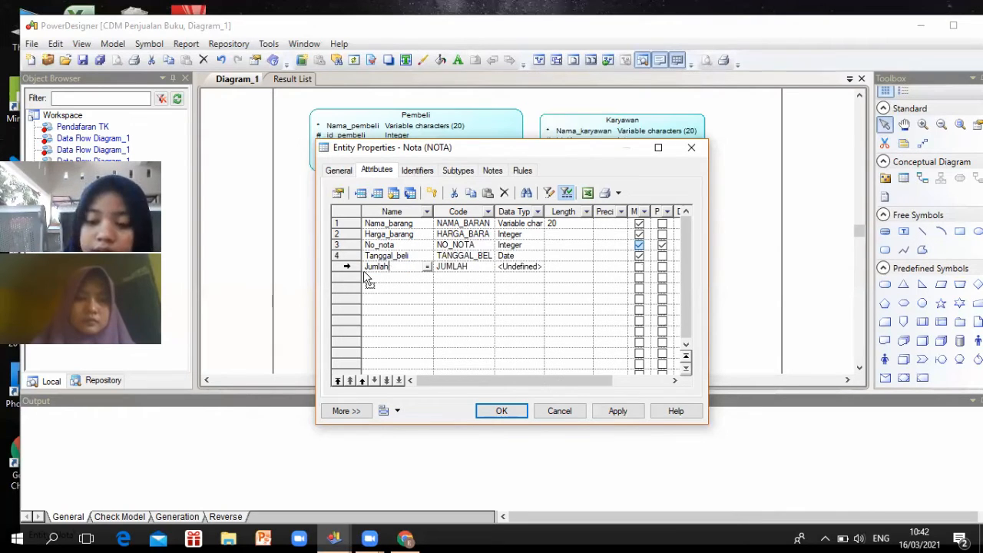
pyautogui.write('_barang')
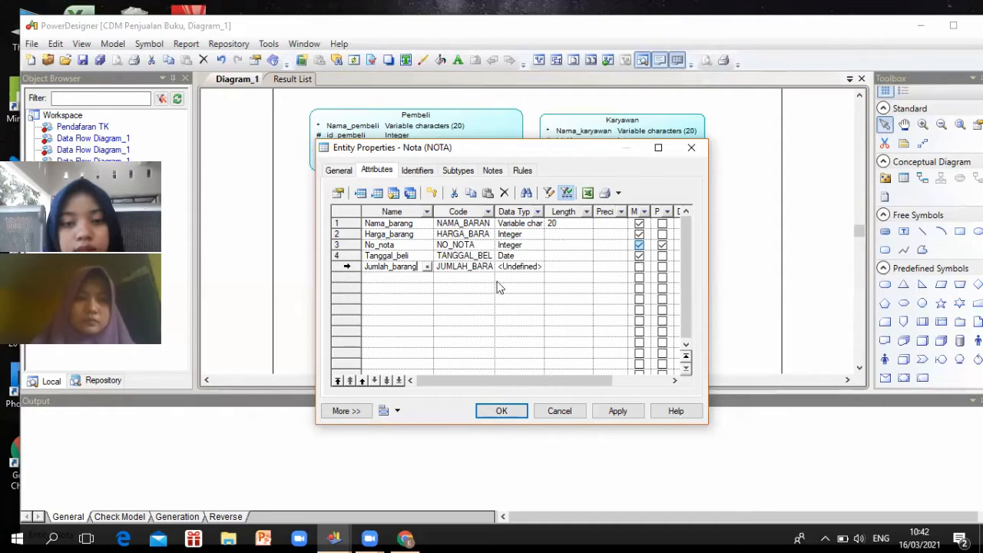
pyautogui.click(528, 268)
pyautogui.click(527, 267)
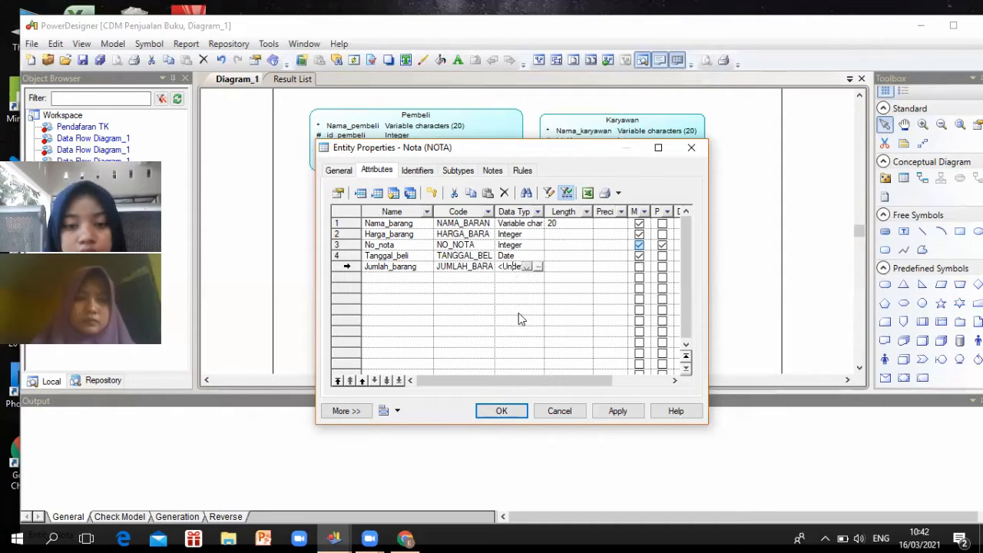
pyautogui.scroll(-1, 518, 389)
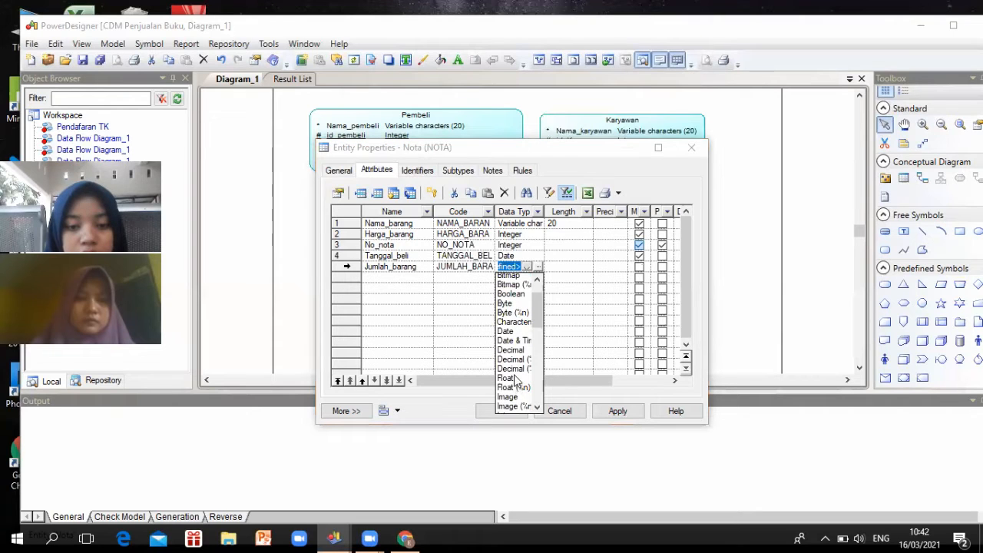
pyautogui.scroll(-1, 517, 390)
pyautogui.click(513, 381)
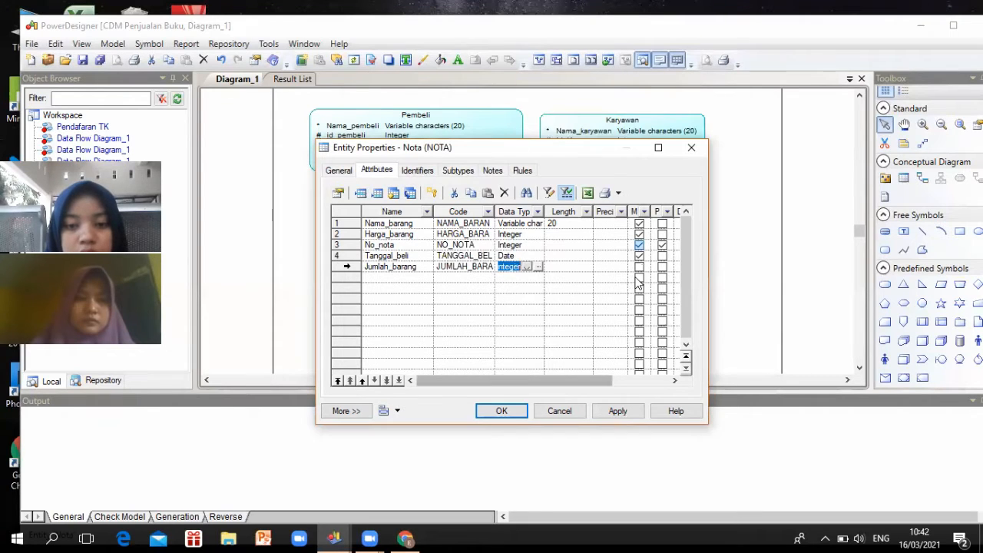
pyautogui.click(640, 267)
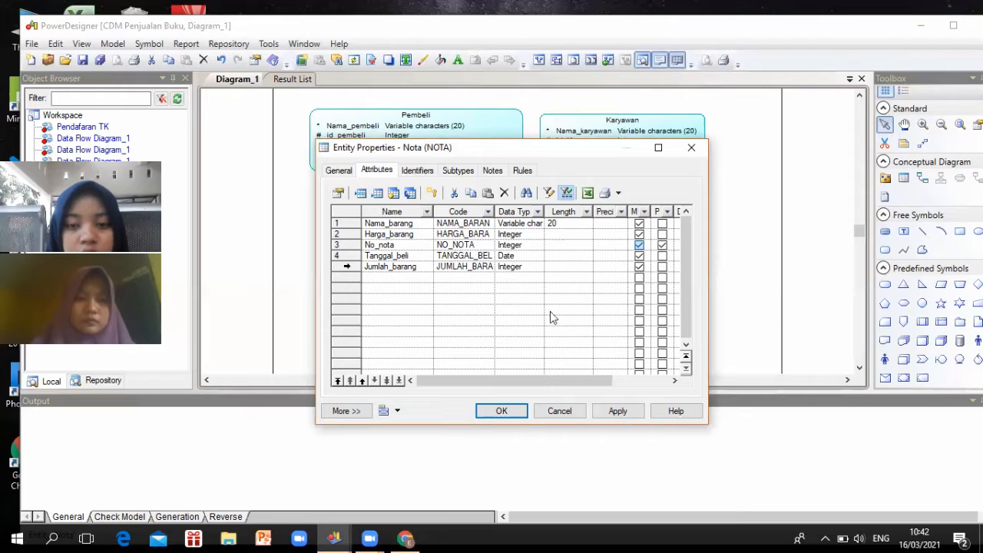
pyautogui.click(501, 413)
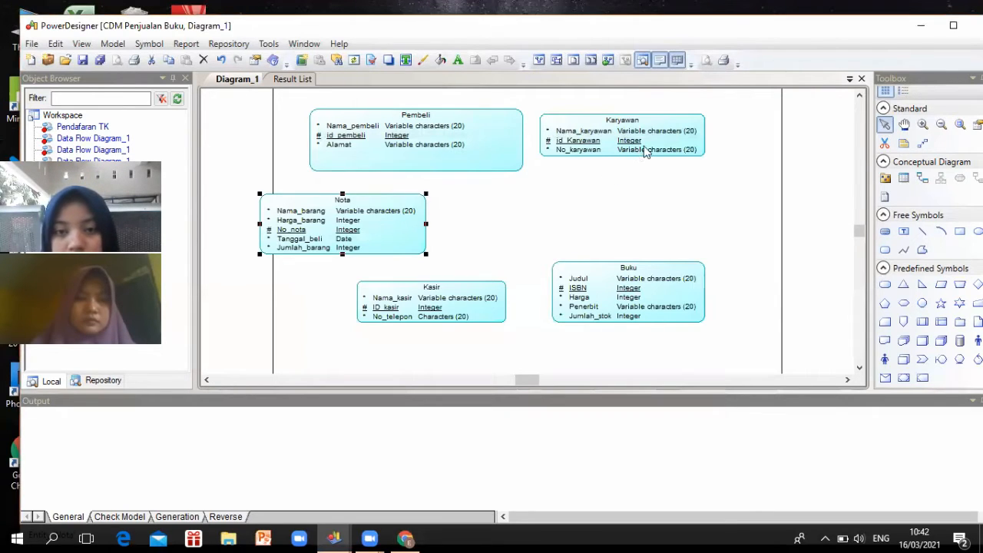
# Resize the Pembeli and Karyawan entity boxes to be more compact
pyautogui.click(647, 152)
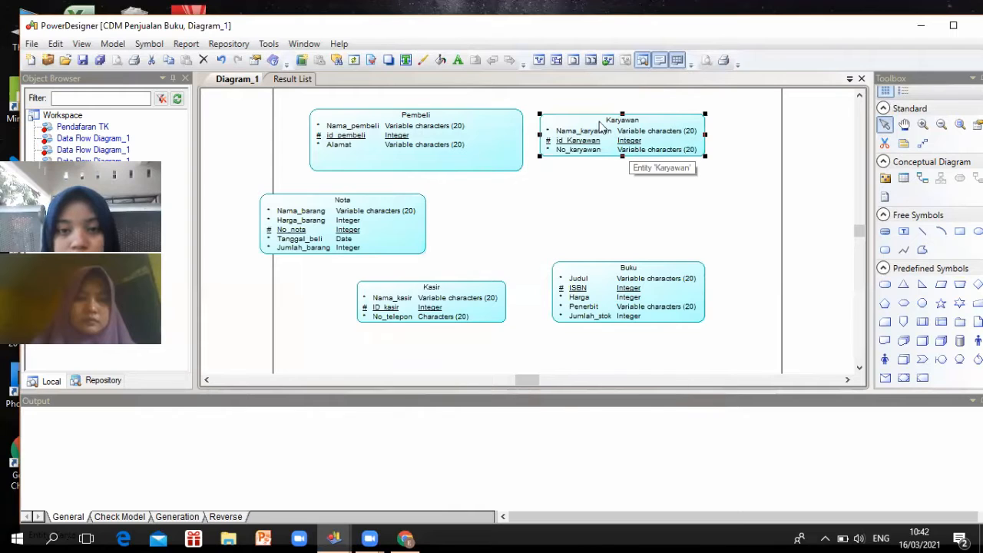
pyautogui.click(473, 150)
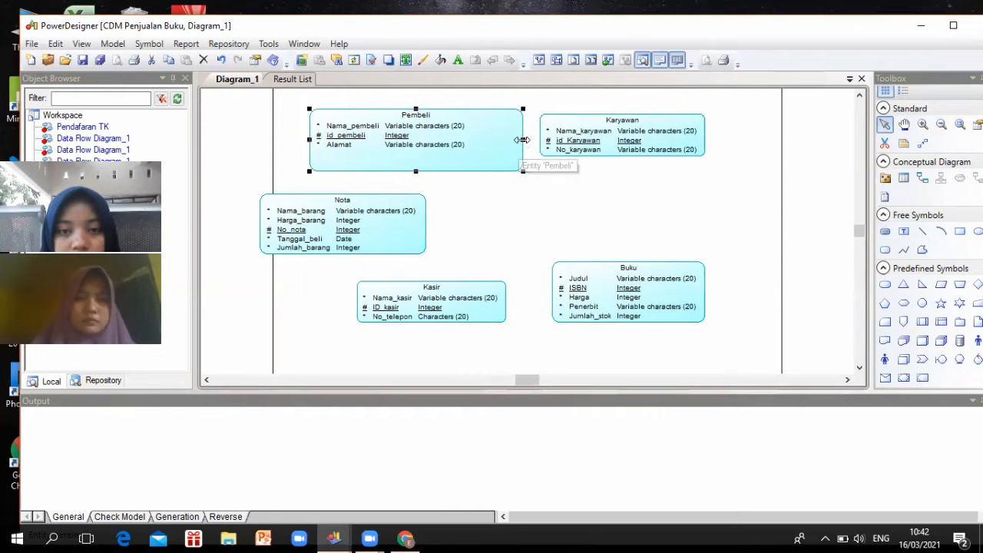
pyautogui.moveTo(523, 140); pyautogui.dragTo(500, 145)
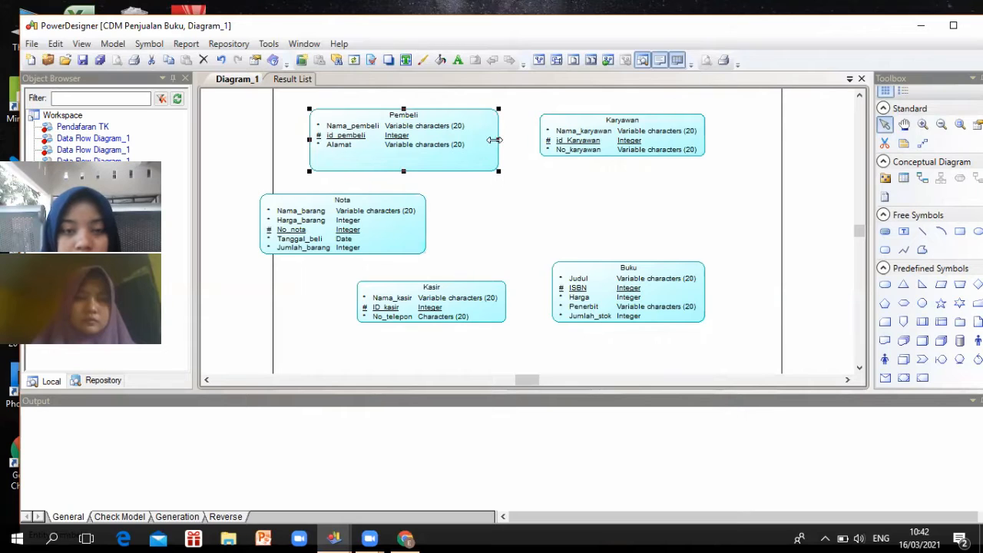
pyautogui.moveTo(495, 140); pyautogui.dragTo(495, 162)
pyautogui.scroll(1, 495, 162)
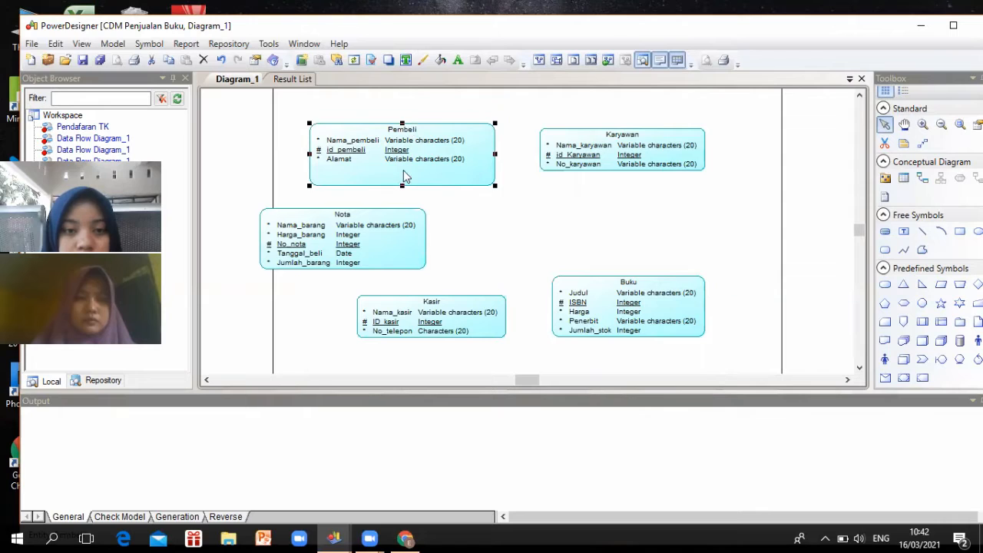
pyautogui.moveTo(401, 184); pyautogui.dragTo(403, 168)
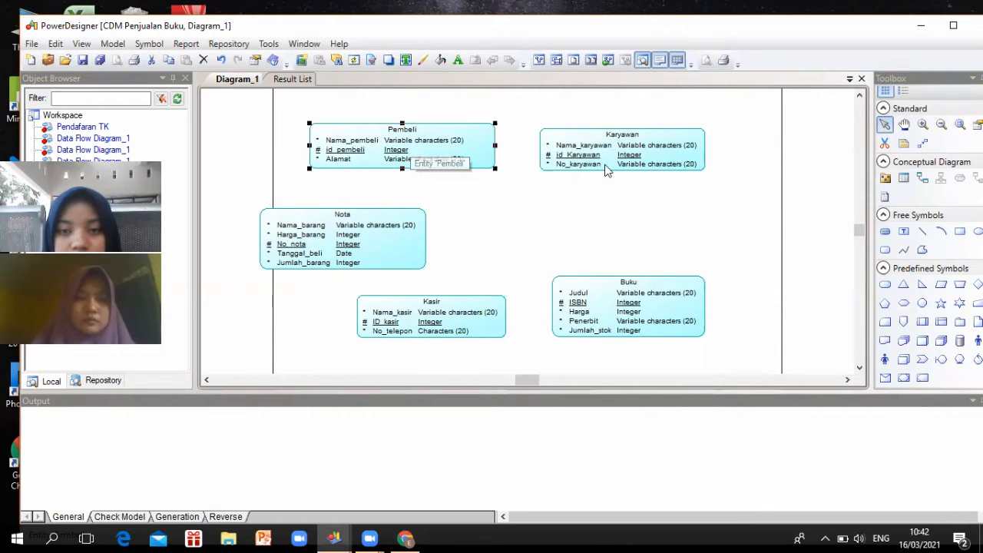
pyautogui.click(582, 157)
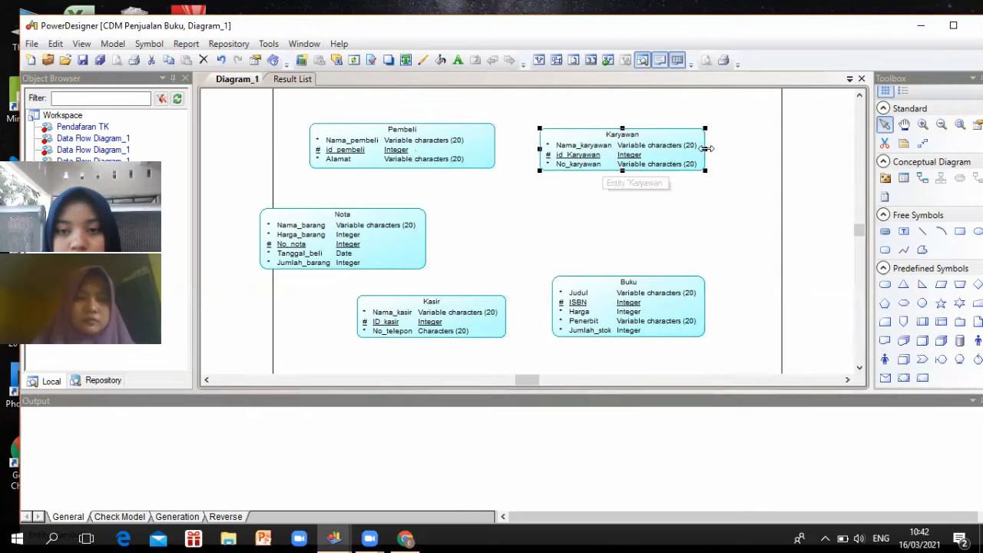
pyautogui.moveTo(707, 149); pyautogui.dragTo(686, 167)
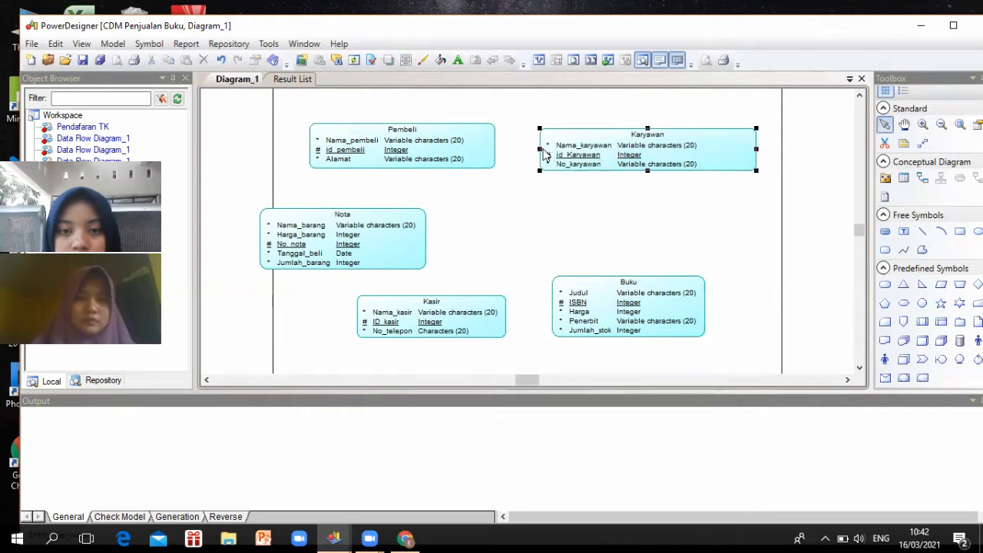
pyautogui.moveTo(575, 149); pyautogui.dragTo(584, 151)
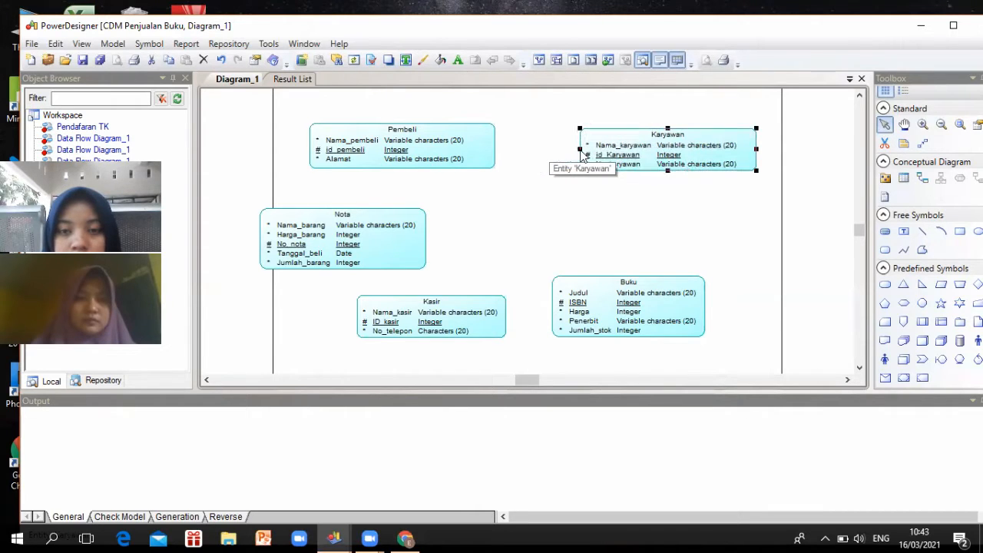
# Spread out Buku, Kasir and Nota with Buku at lower right, then link Pembeli to Karyawan
pyautogui.click(701, 304)
pyautogui.moveTo(688, 298); pyautogui.dragTo(749, 290)
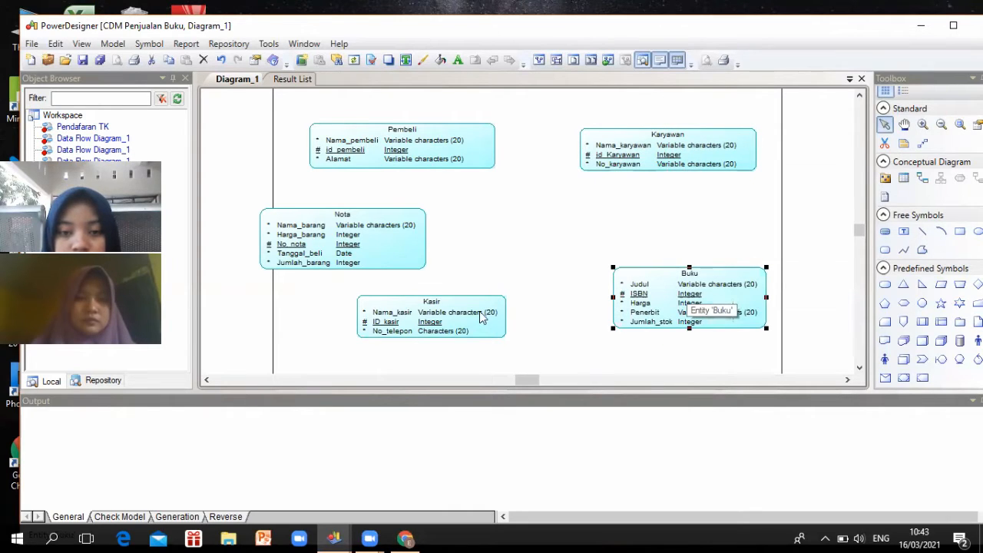
pyautogui.moveTo(499, 317); pyautogui.dragTo(535, 312)
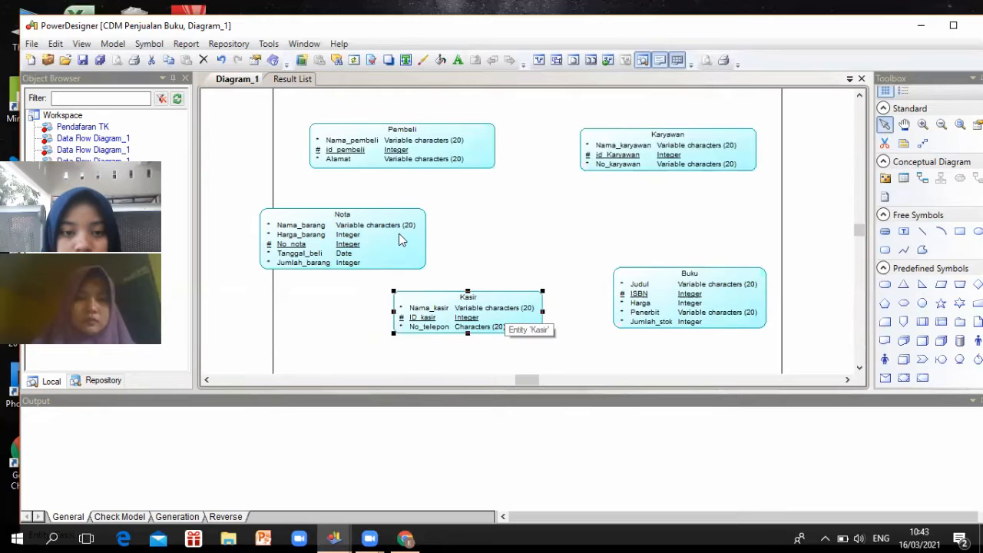
pyautogui.moveTo(399, 238); pyautogui.dragTo(428, 244)
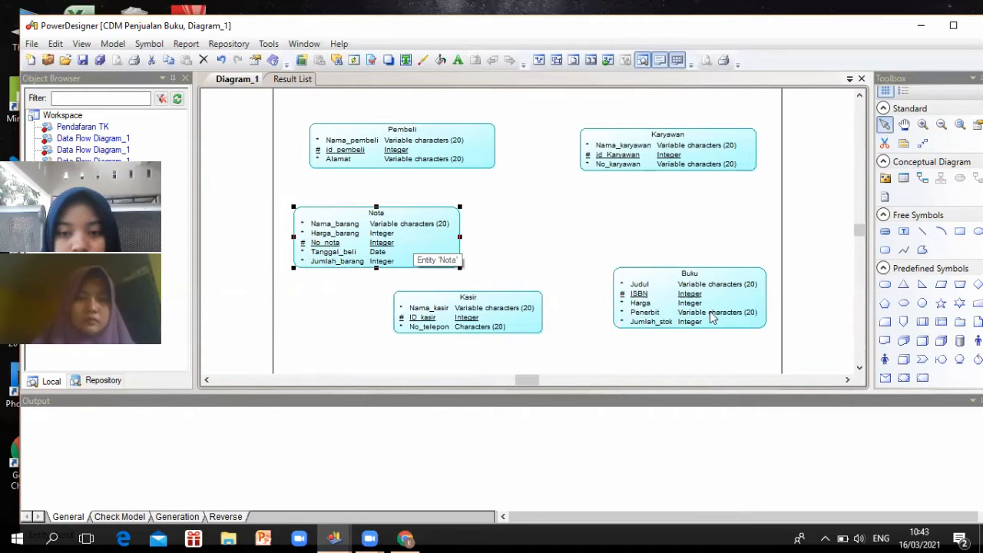
pyautogui.moveTo(726, 332); pyautogui.dragTo(724, 331)
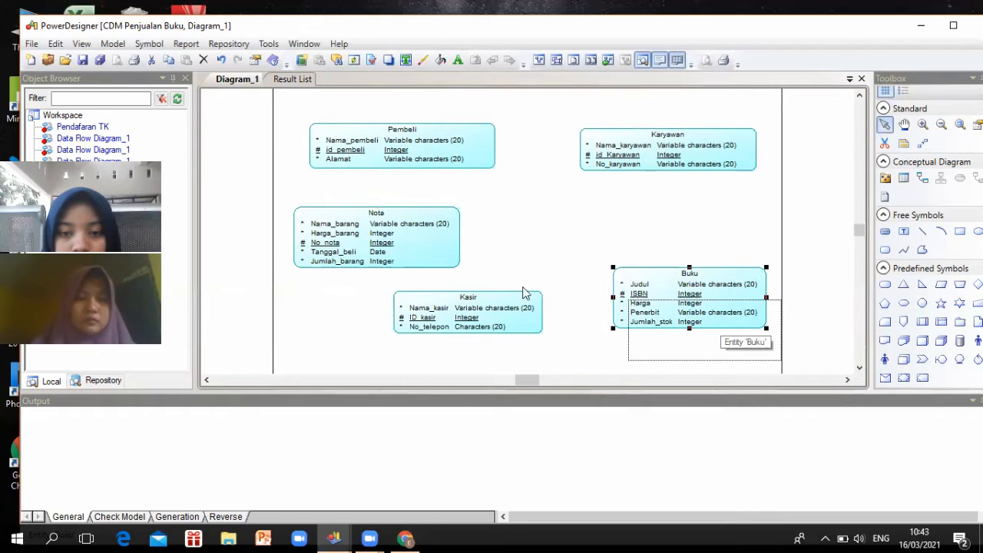
pyautogui.moveTo(451, 308); pyautogui.dragTo(375, 330)
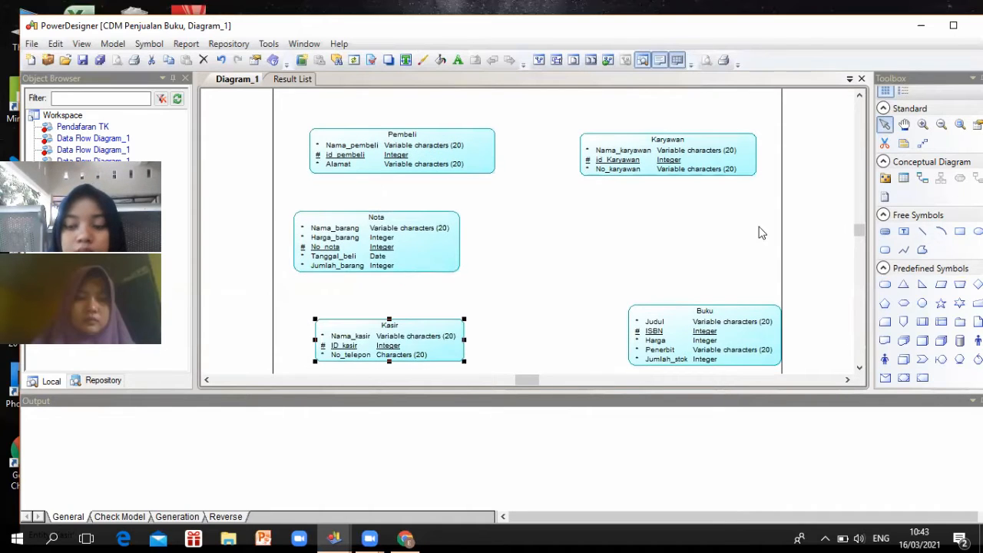
pyautogui.click(922, 176)
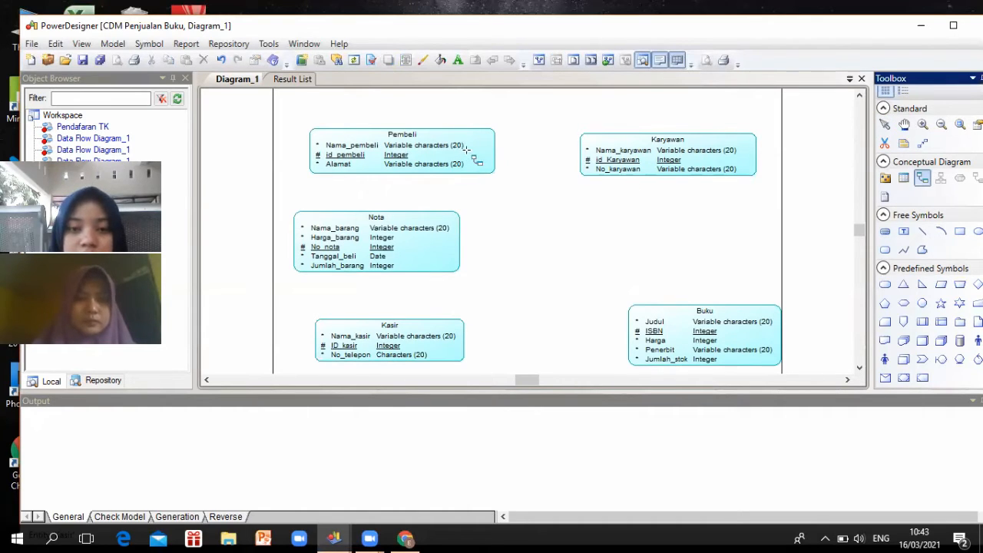
pyautogui.moveTo(466, 149); pyautogui.dragTo(589, 170)
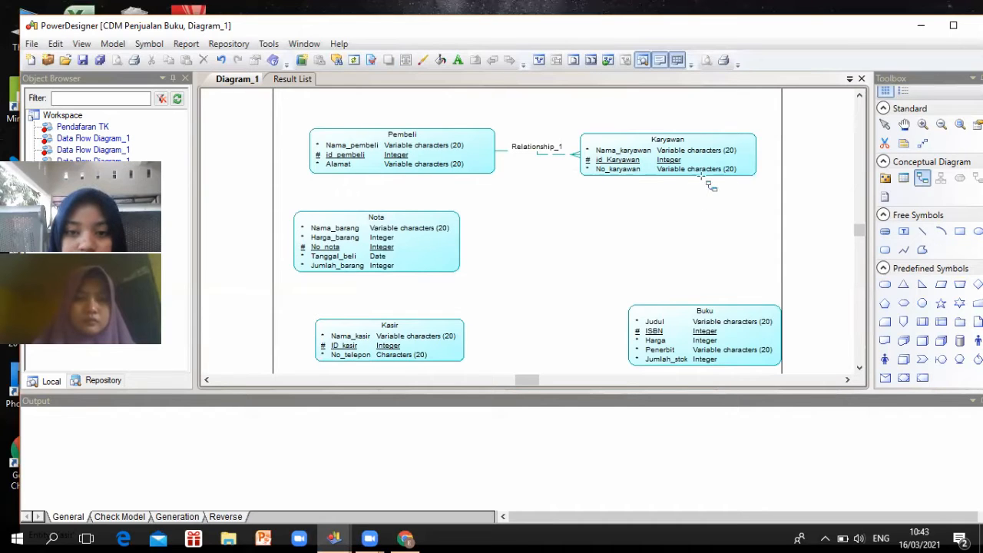
# Draw relationships Karyawan–Buku, Buku–Kasir and Kasir–Nota, then exit the Relationship tool
pyautogui.moveTo(712, 173); pyautogui.dragTo(713, 318)
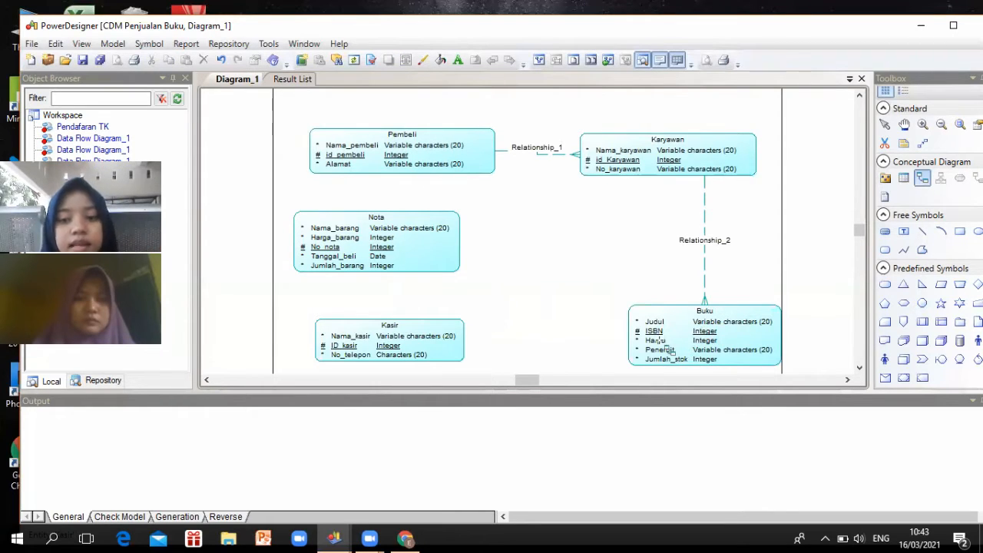
pyautogui.moveTo(649, 347); pyautogui.dragTo(463, 350)
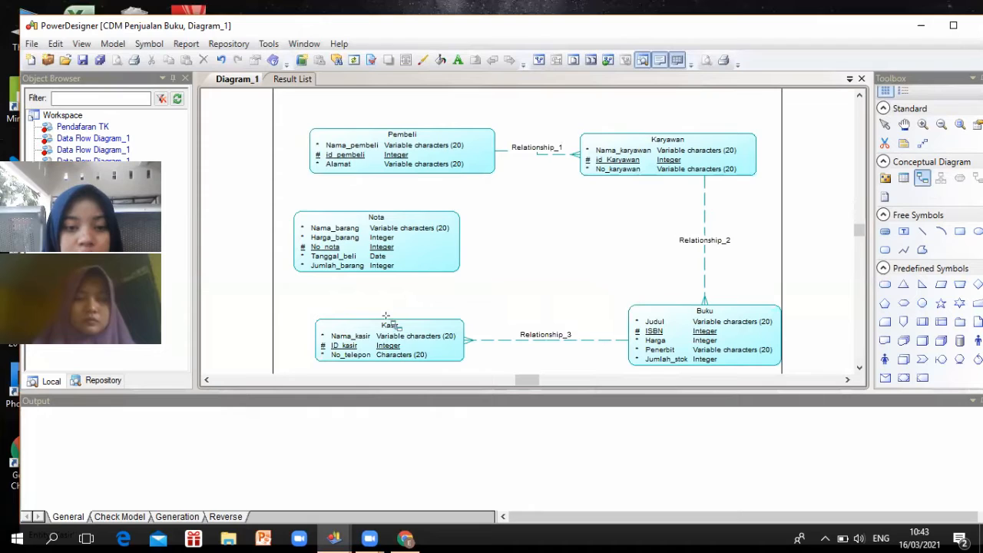
pyautogui.moveTo(370, 326); pyautogui.dragTo(381, 267)
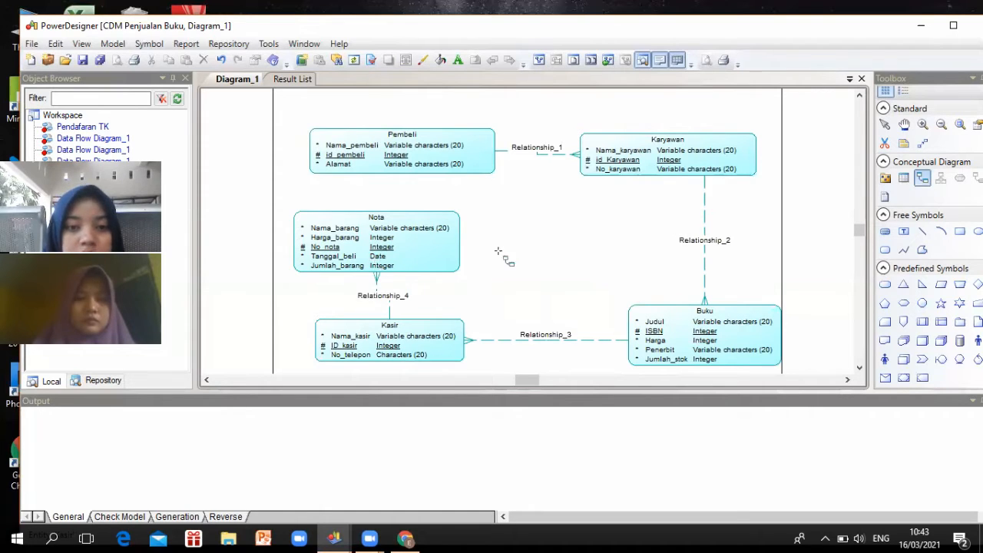
pyautogui.rightClick(541, 152)
pyautogui.click(541, 152)
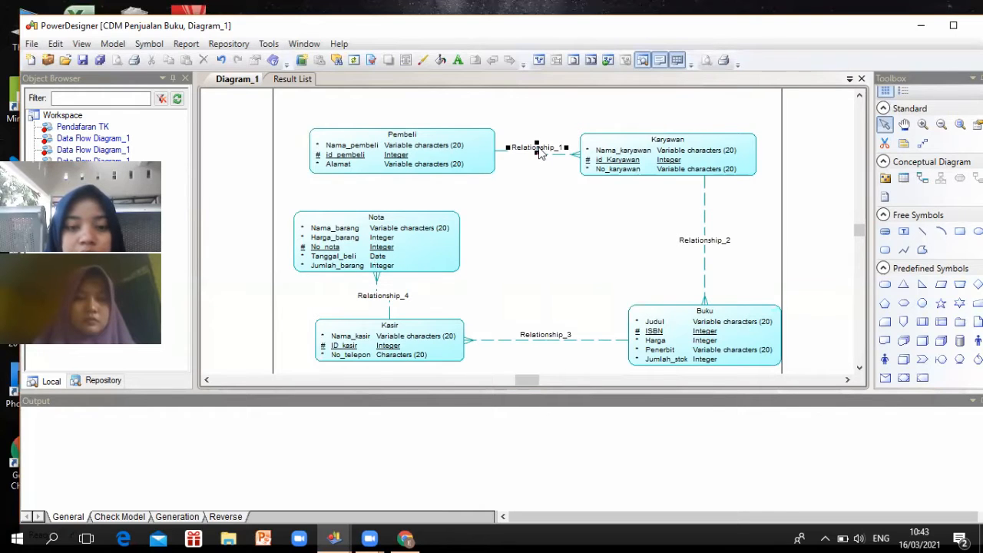
# Name Relationship_1 'Mendatangi' and make it many-one: Pembeli to Karyawan 0,1, Karyawan to Pembeli 0,n
pyautogui.doubleClick(540, 152)
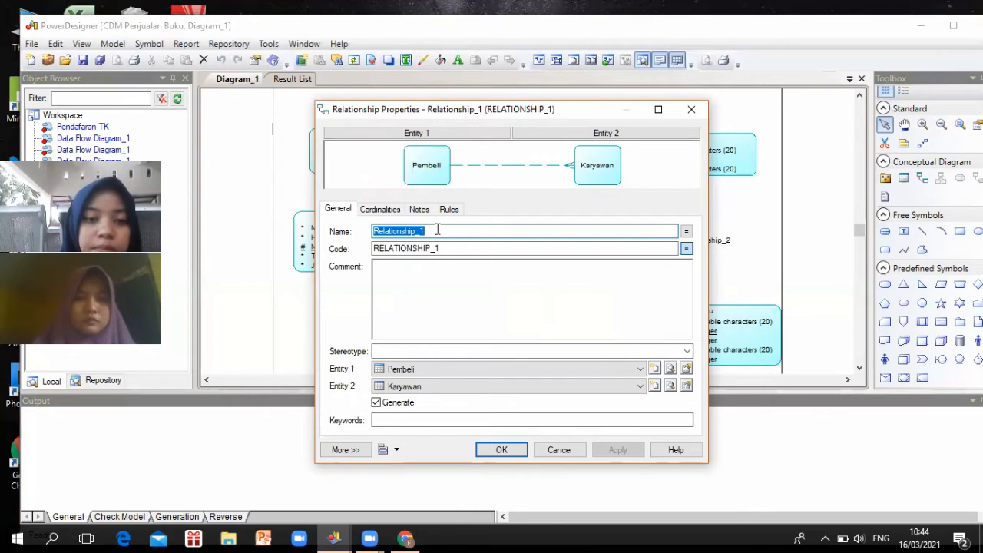
pyautogui.write('Me')
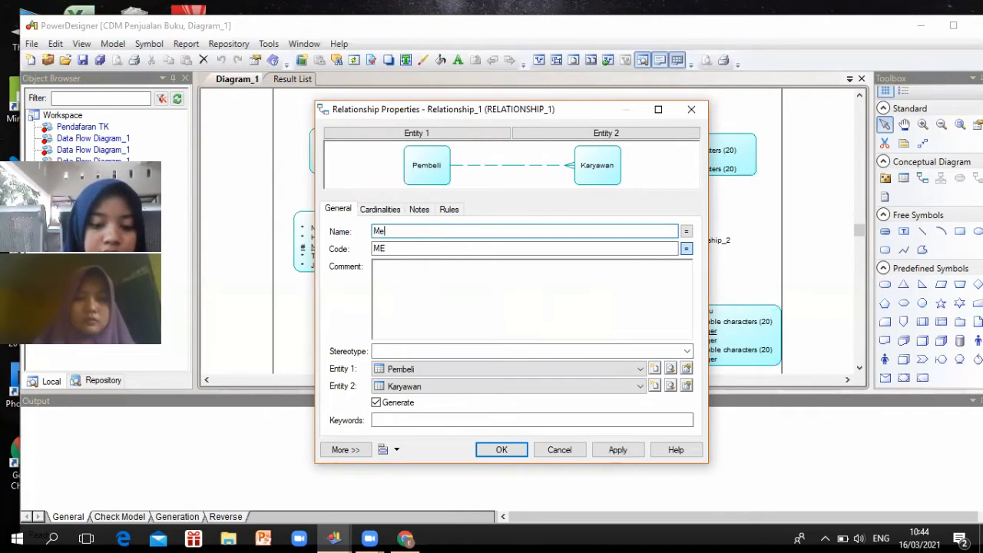
pyautogui.write('ndatangi')
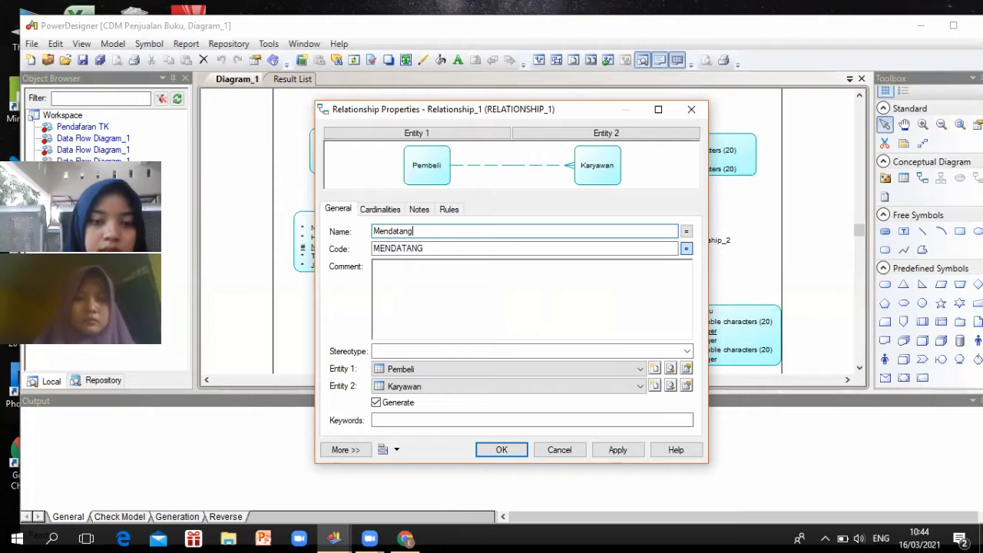
pyautogui.click(393, 212)
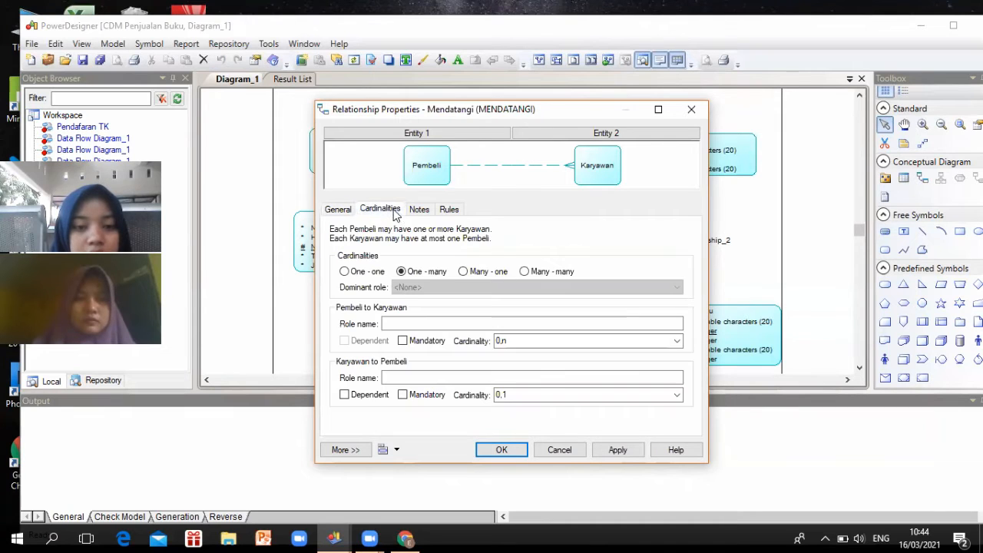
pyautogui.click(463, 272)
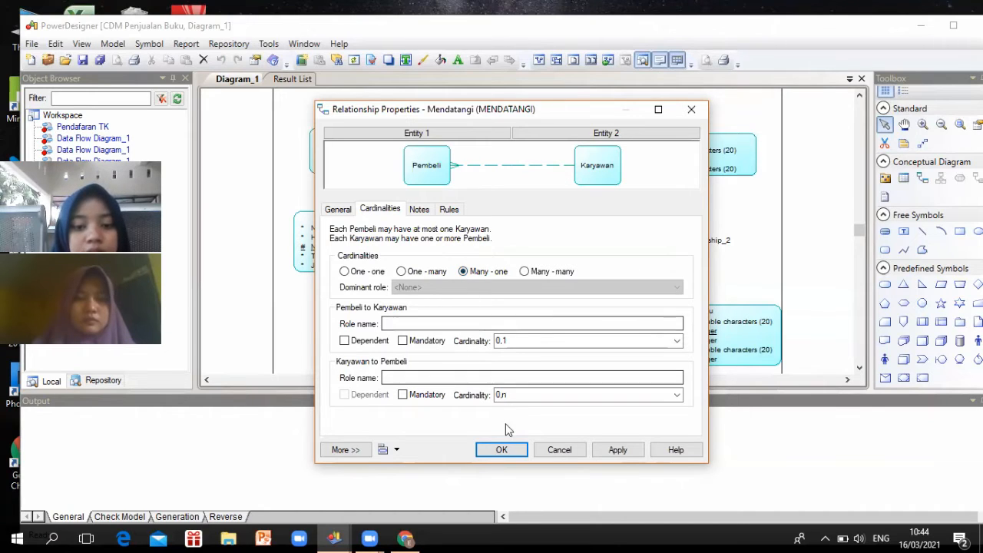
pyautogui.click(502, 450)
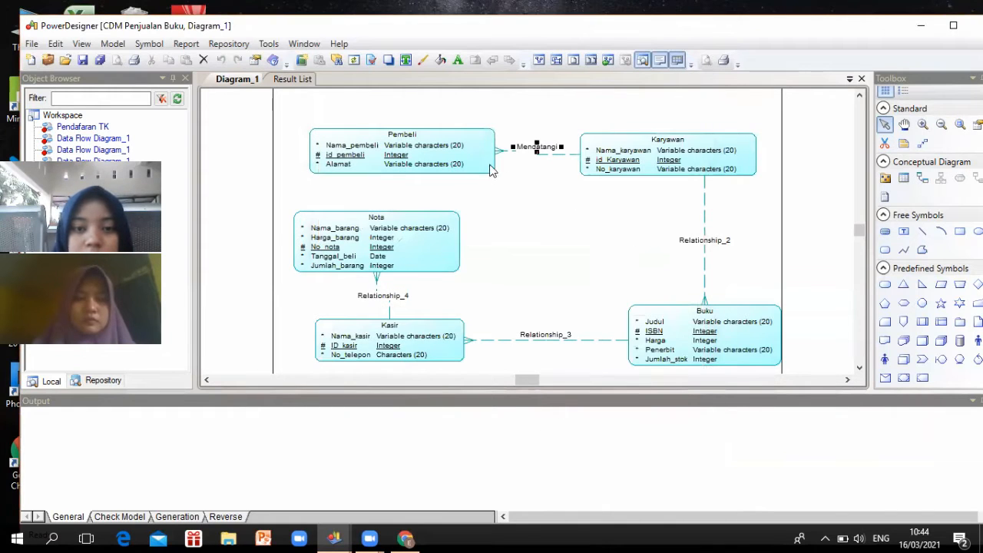
# Rename Relationship_2 to 'Mengambil', keeping one-many from Karyawan to Buku
pyautogui.doubleClick(708, 241)
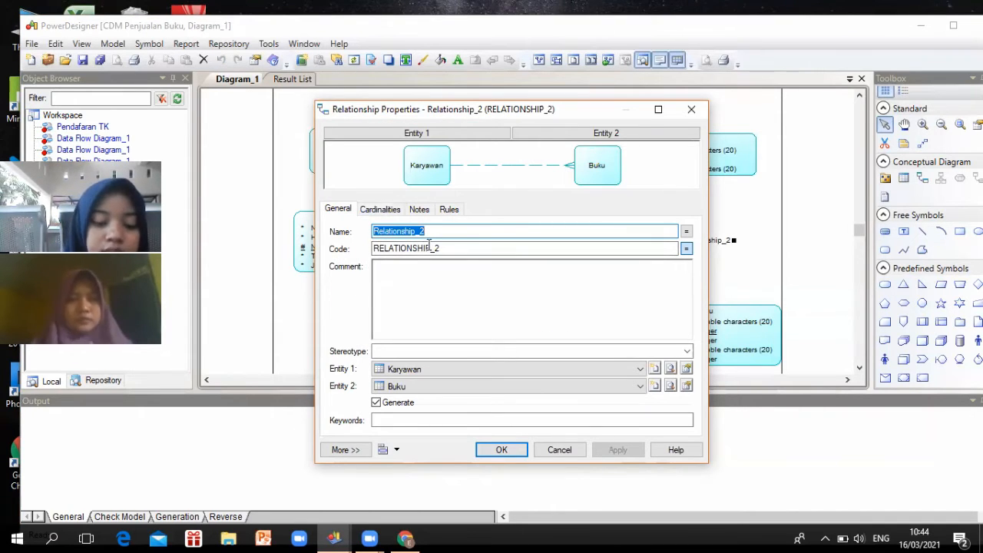
pyautogui.write('m')
pyautogui.write('a')
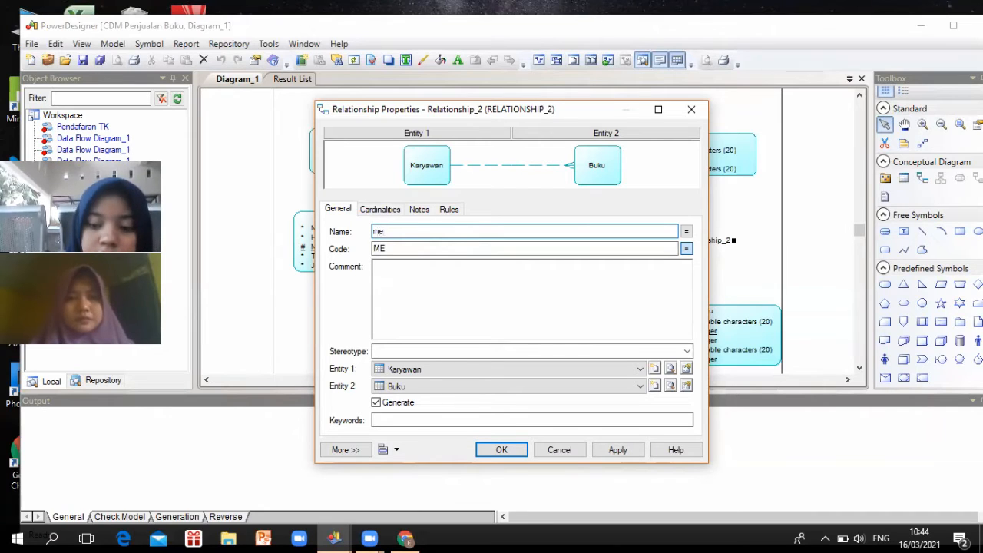
pyautogui.press('BackSpace')
pyautogui.press('BackSpace')
pyautogui.write('Me')
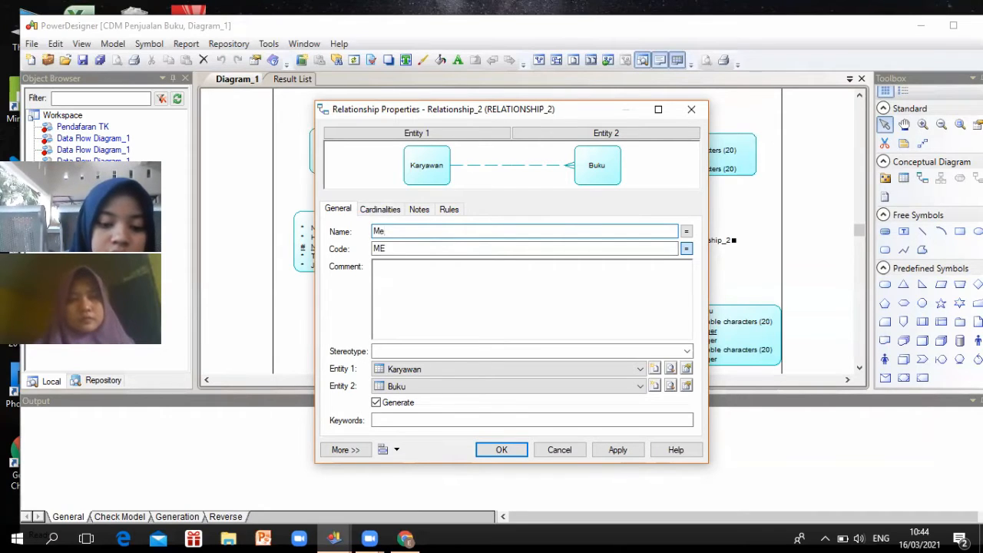
pyautogui.write('ngambil')
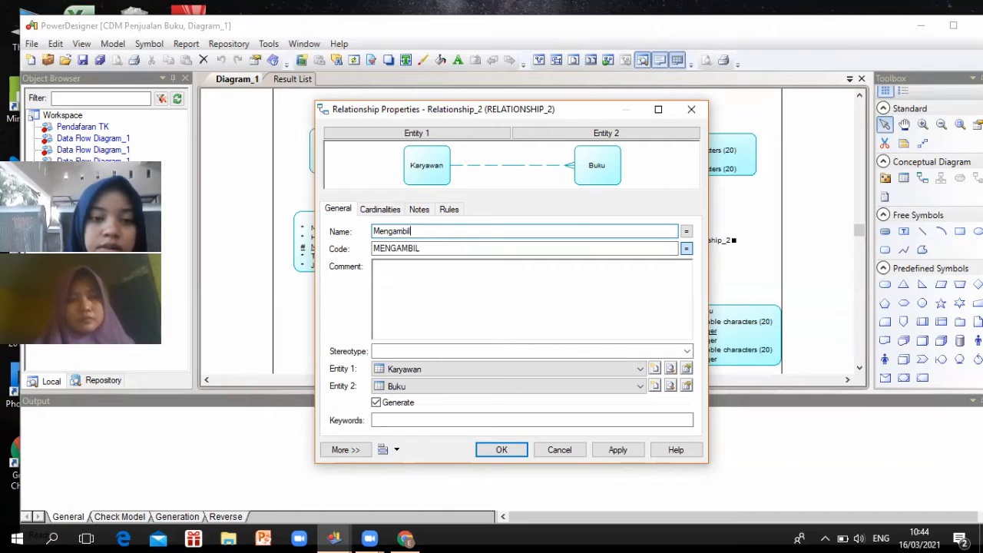
pyautogui.click(394, 212)
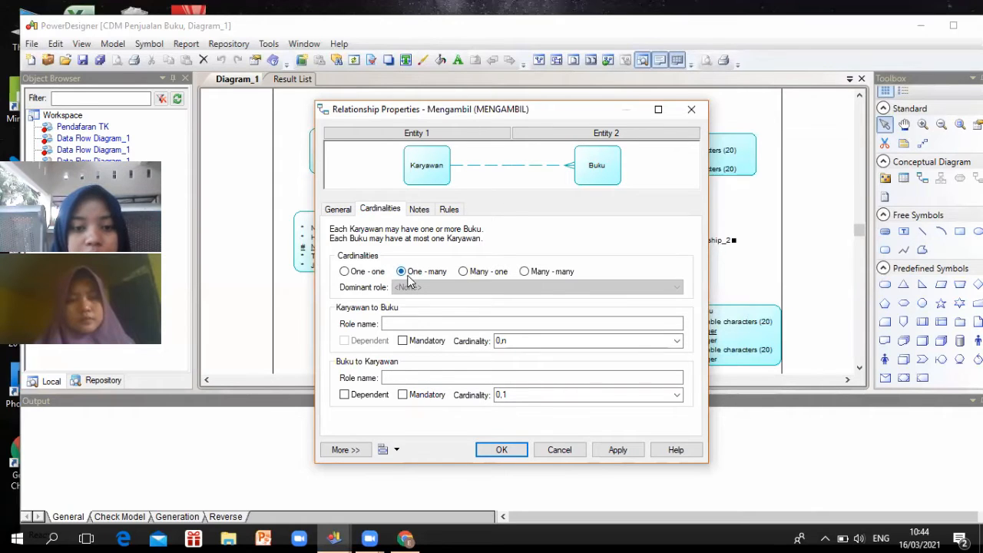
pyautogui.click(512, 450)
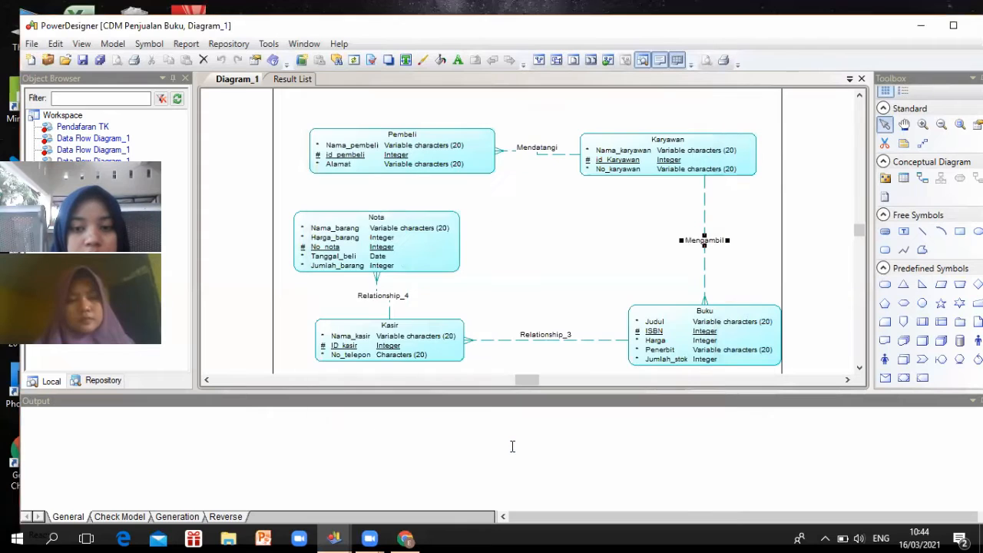
# Name Relationship_3 'Dibawa' with many-one cardinality: Buku to Kasir 0,1, Kasir to Buku 0,n
pyautogui.doubleClick(569, 344)
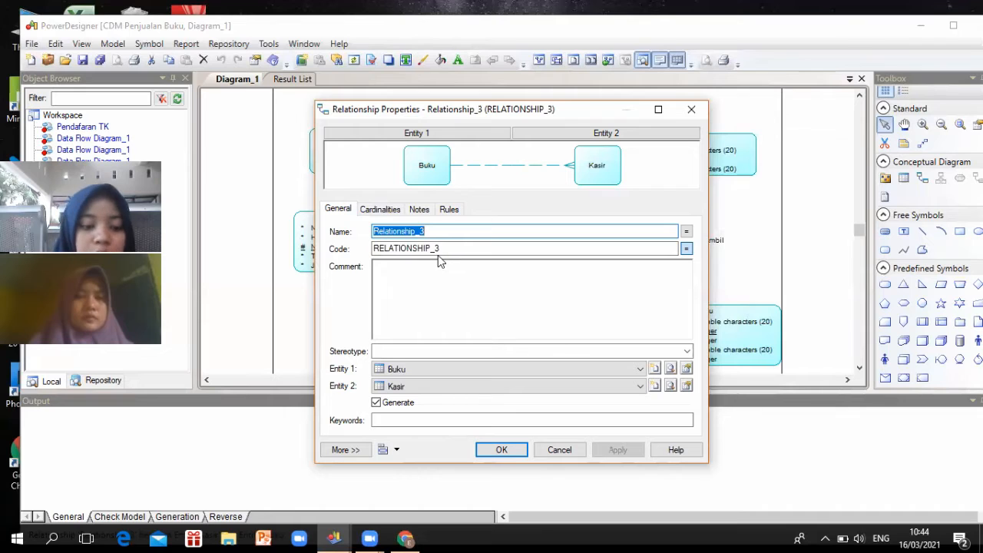
pyautogui.write('Diba')
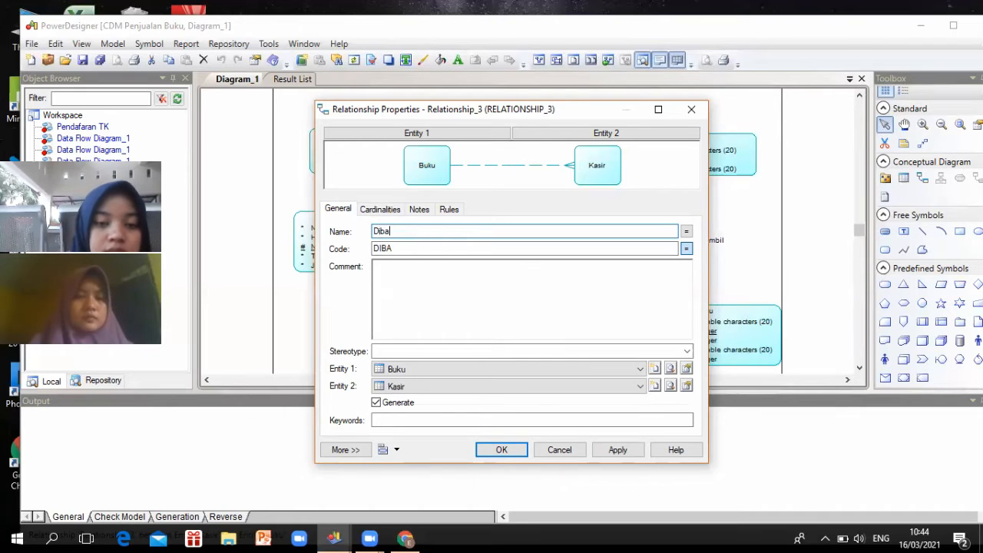
pyautogui.write('wa')
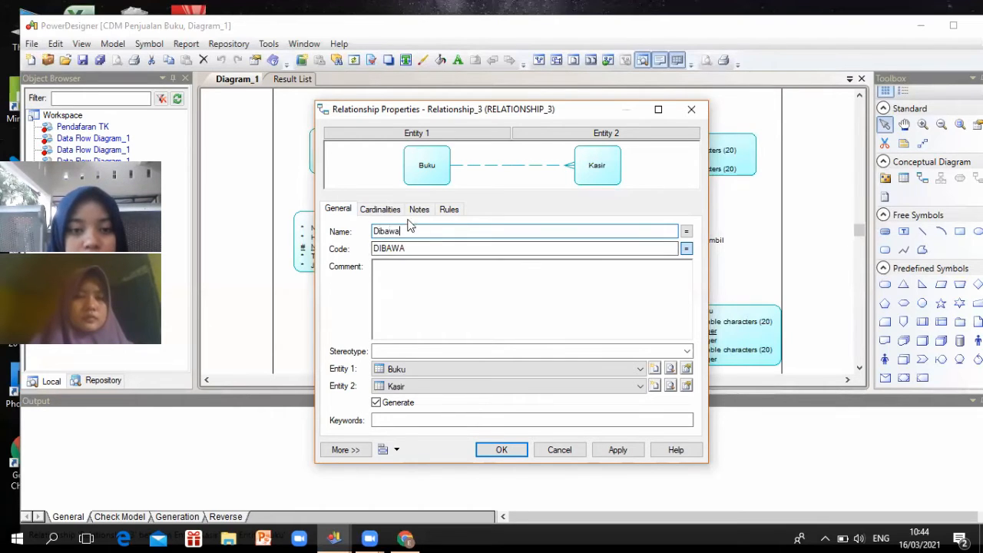
pyautogui.click(380, 211)
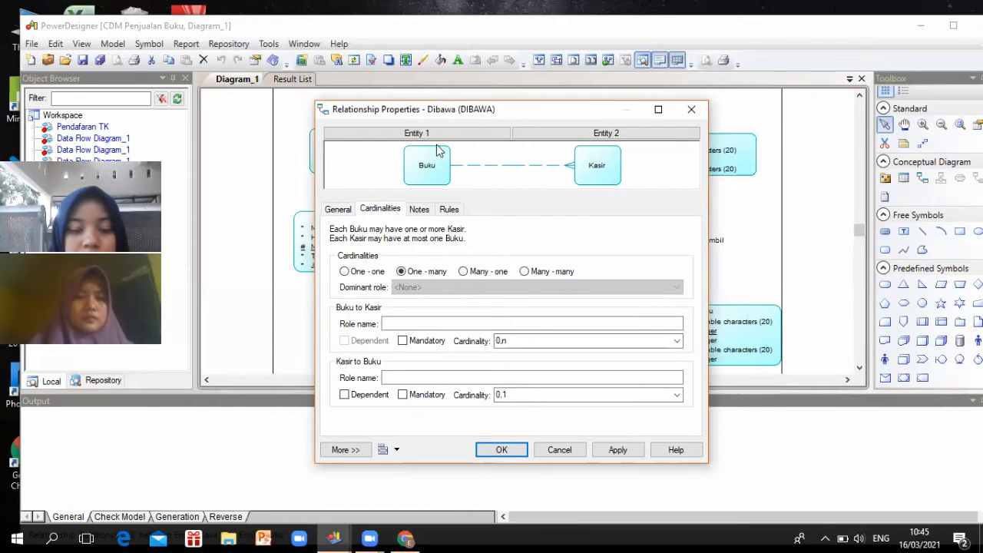
pyautogui.click(463, 271)
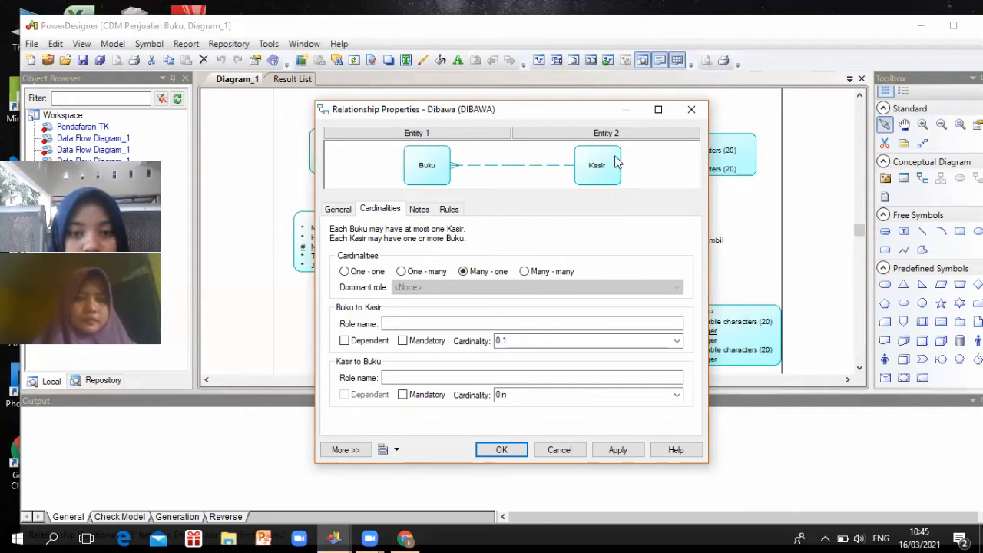
pyautogui.click(508, 449)
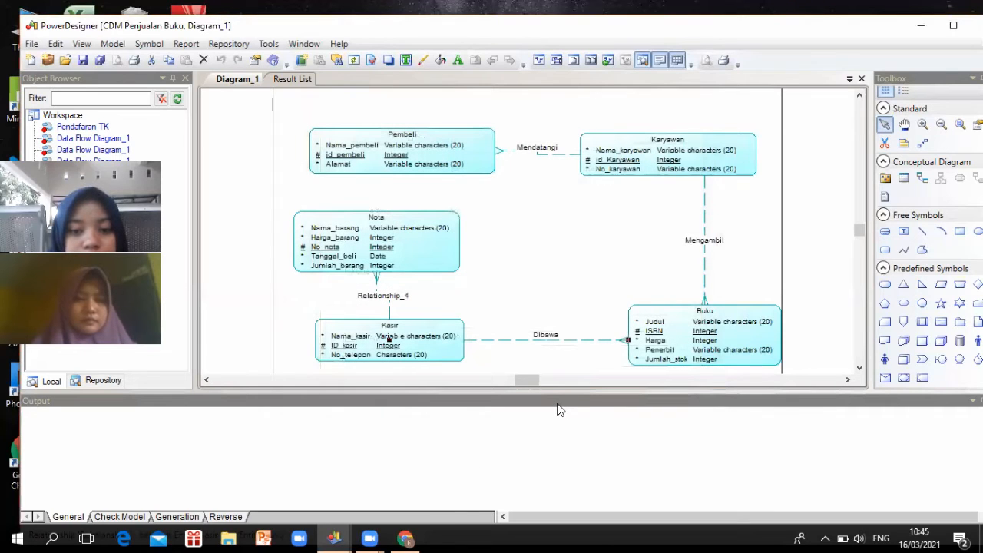
pyautogui.click(378, 296)
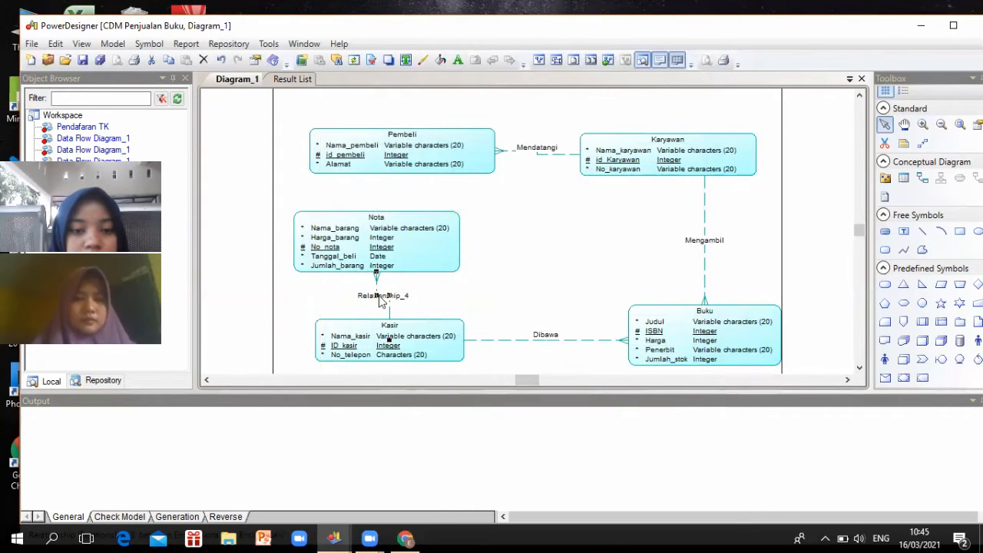
# Rename Relationship_4 to 'Memberikan', keeping one-many with Kasir to Nota 0,n
pyautogui.doubleClick(378, 296)
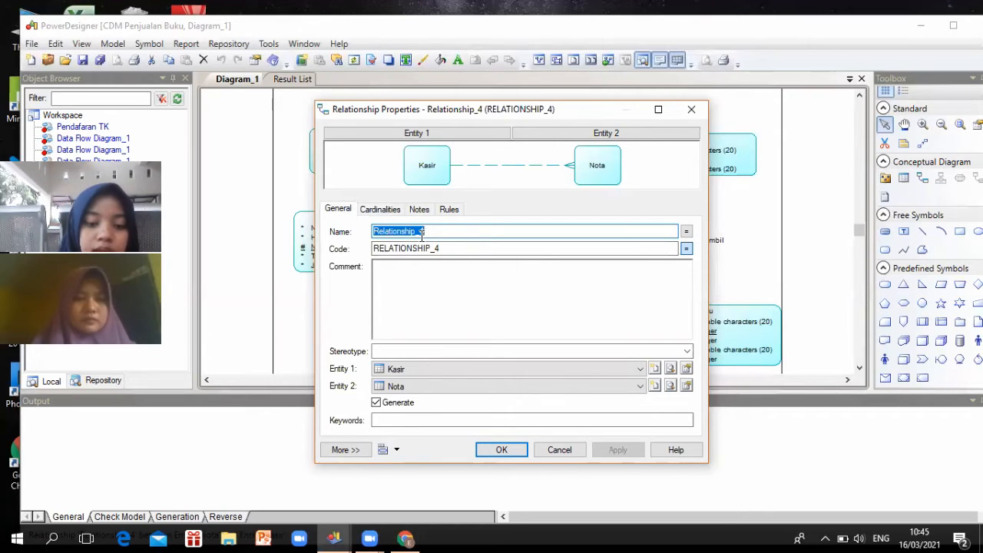
pyautogui.write('Mem')
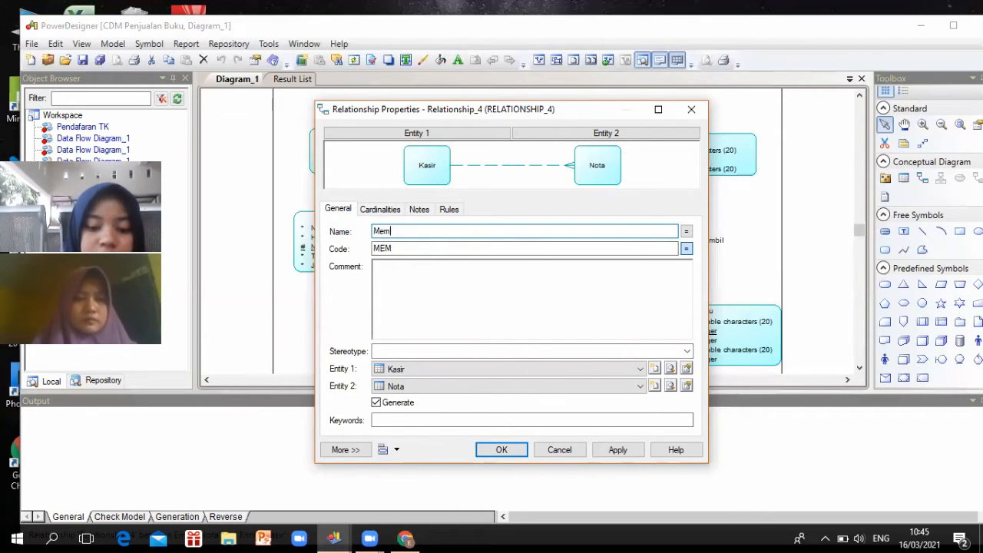
pyautogui.write('beri')
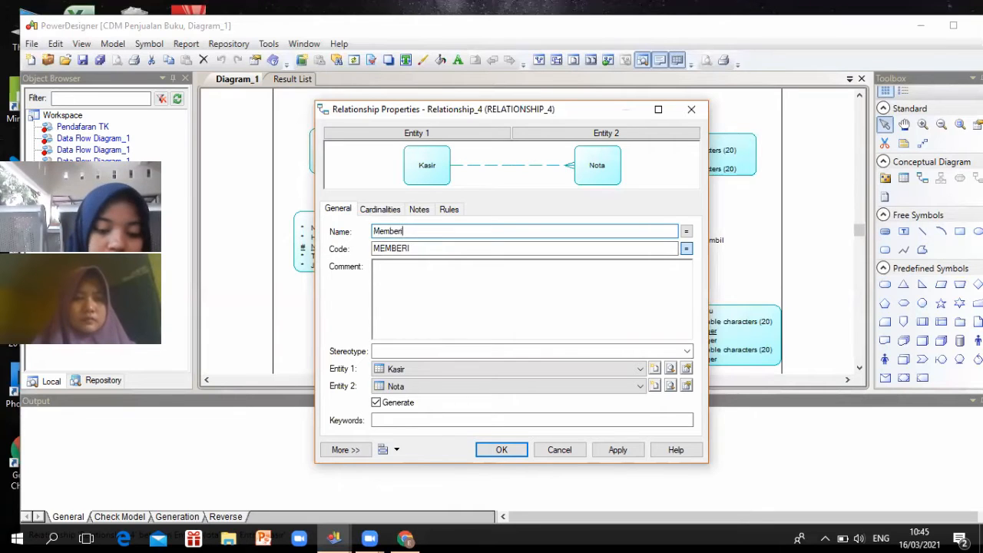
pyautogui.write('kan')
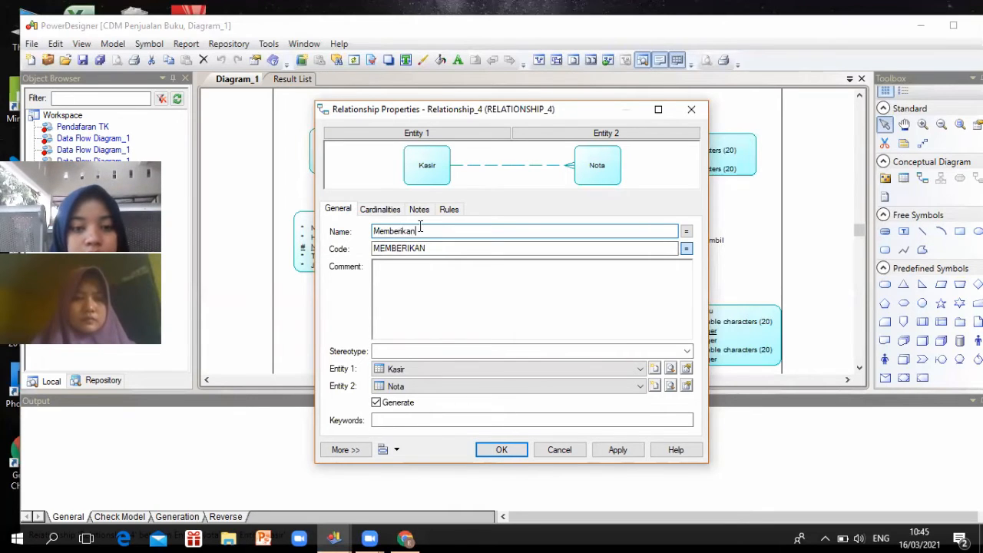
pyautogui.click(389, 211)
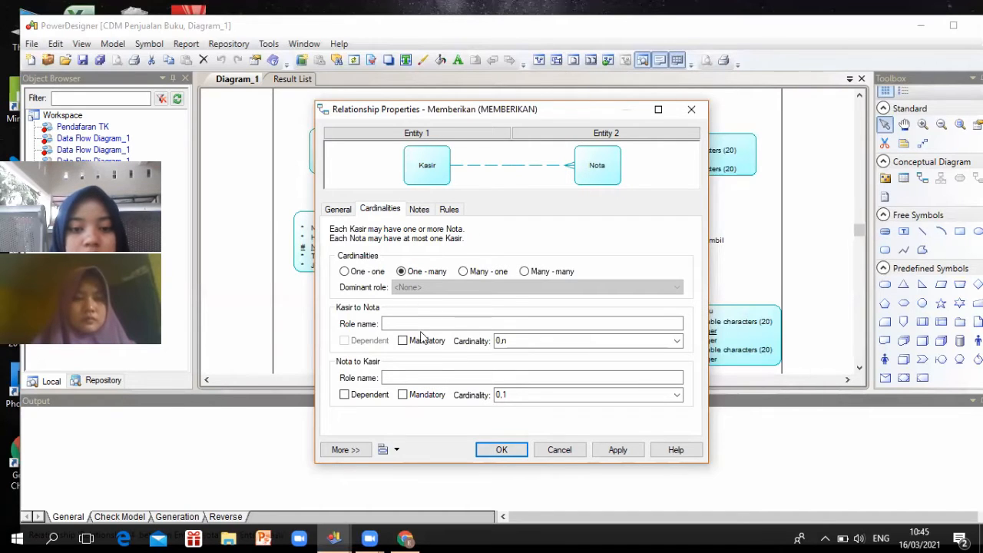
pyautogui.click(499, 451)
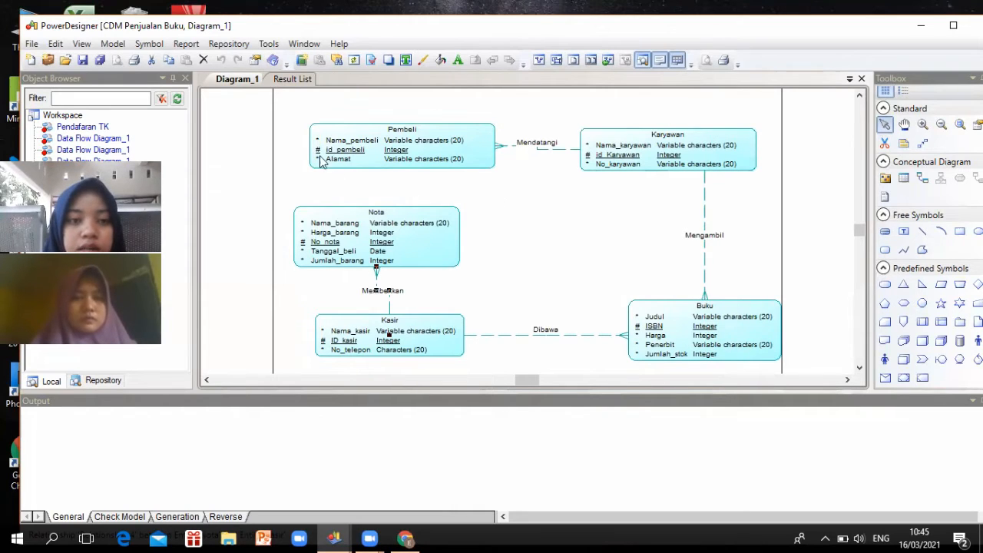
# Run Check Model on all object categories, reporting 0 errors and 0 warnings
pyautogui.click(268, 46)
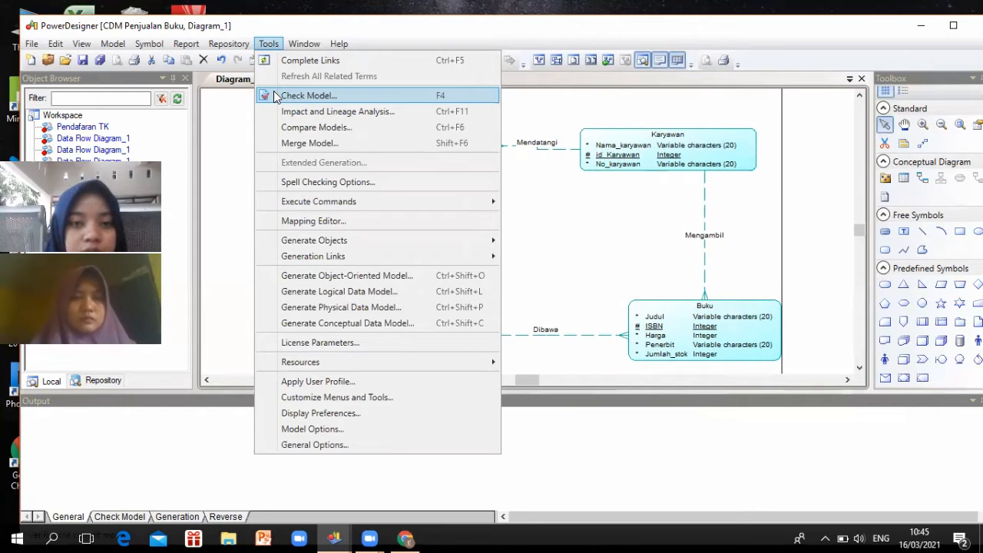
pyautogui.click(274, 95)
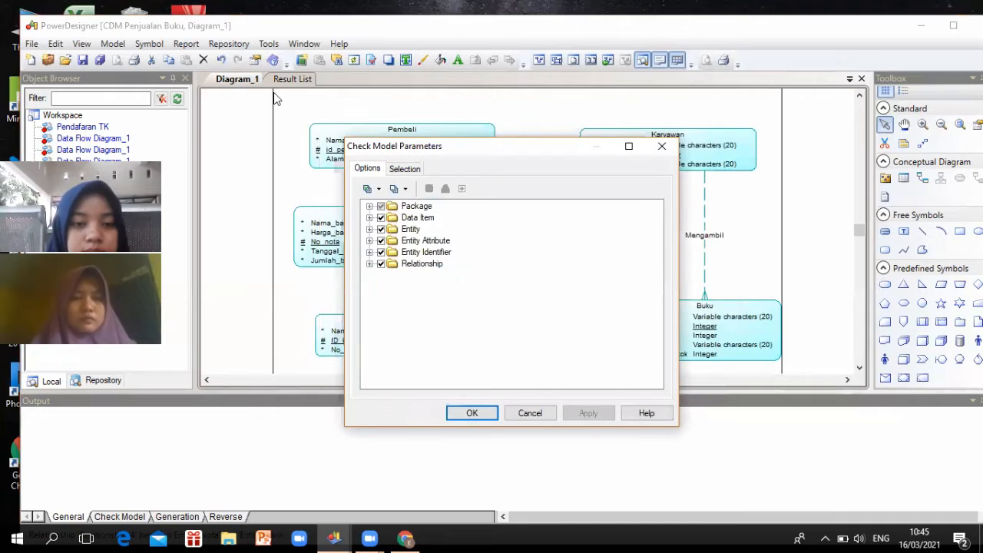
pyautogui.click(485, 416)
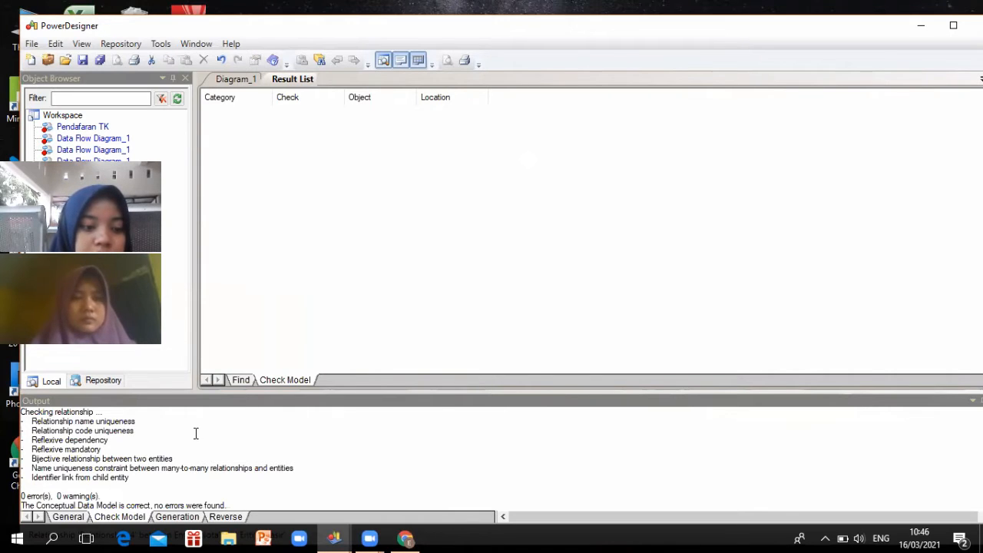
pyautogui.scroll(1, 195, 432)
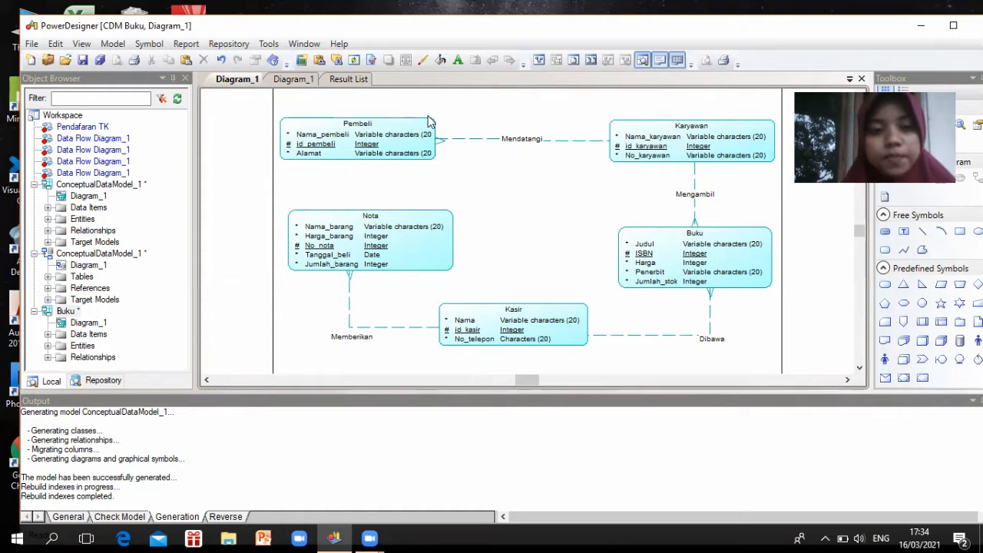
# Generate the 'Buku' physical data model for Sybase SQL Anywhere 12 and compare it with the conceptual diagram
pyautogui.click(269, 45)
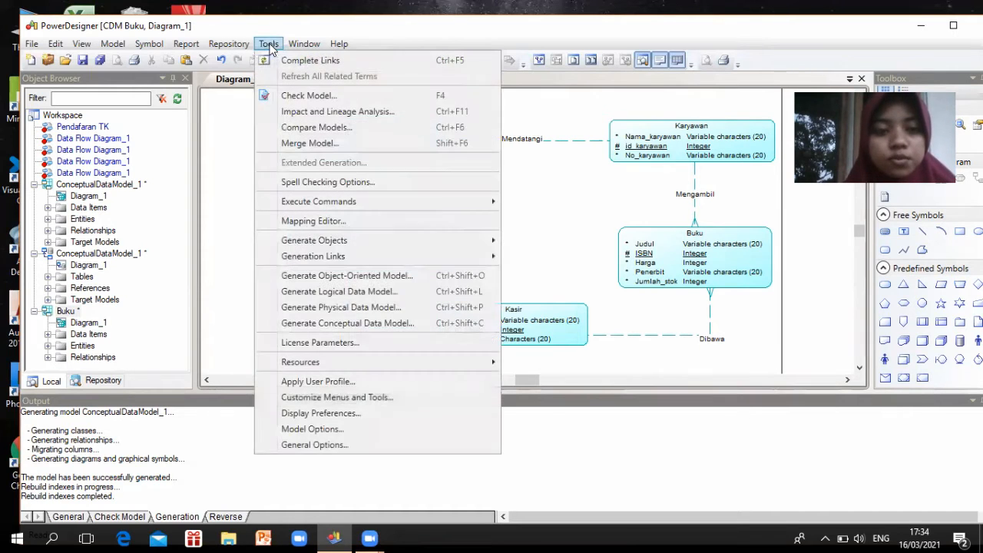
pyautogui.click(315, 311)
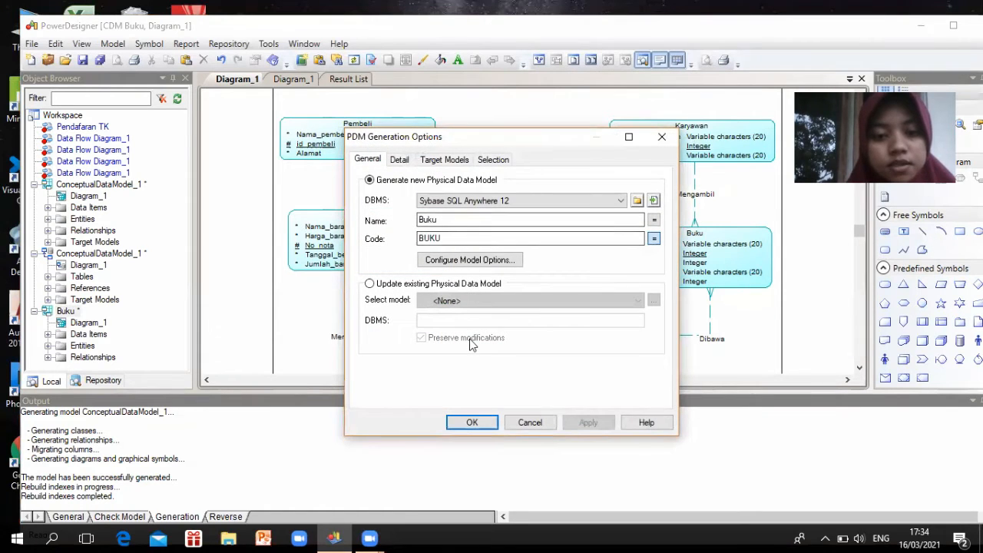
pyautogui.click(473, 421)
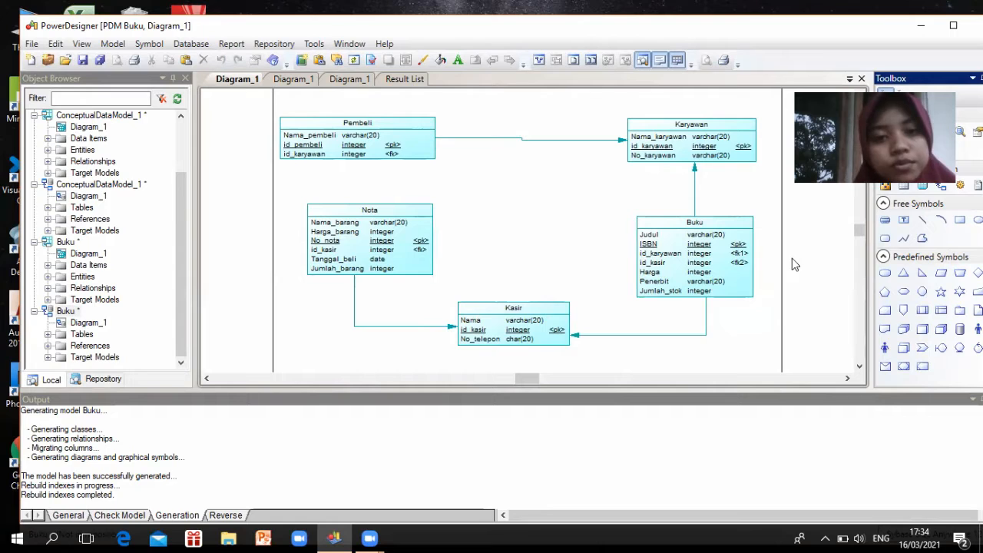
pyautogui.click(300, 79)
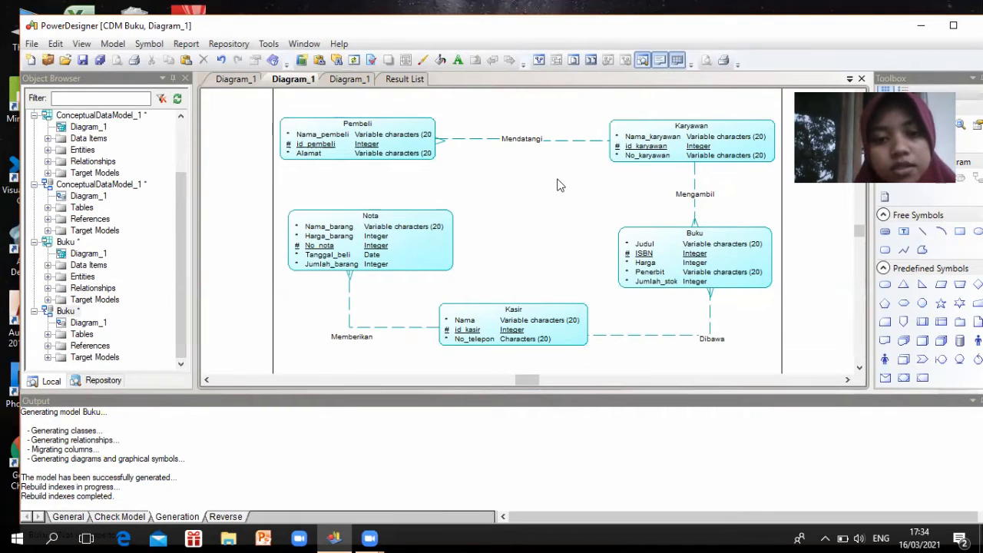
pyautogui.click(235, 82)
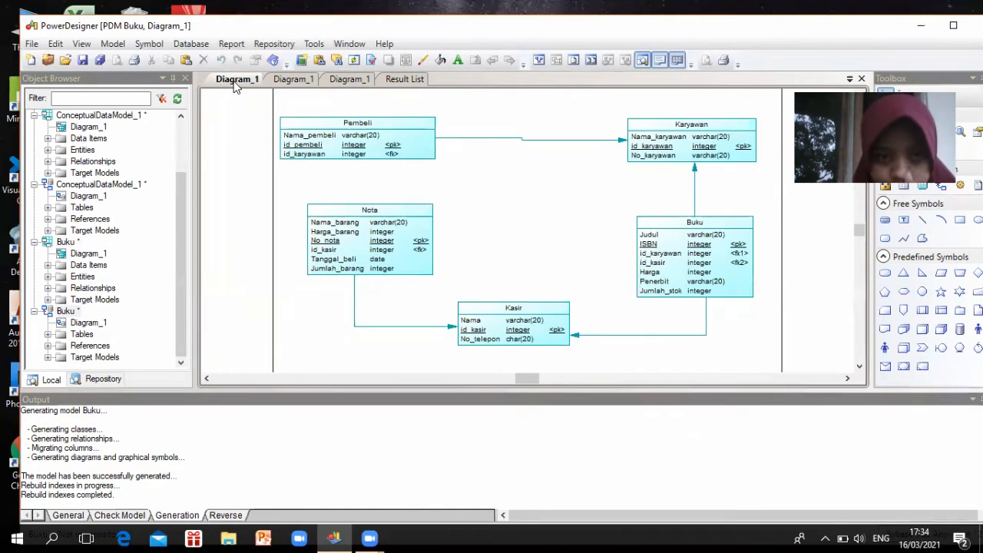
pyautogui.click(673, 31)
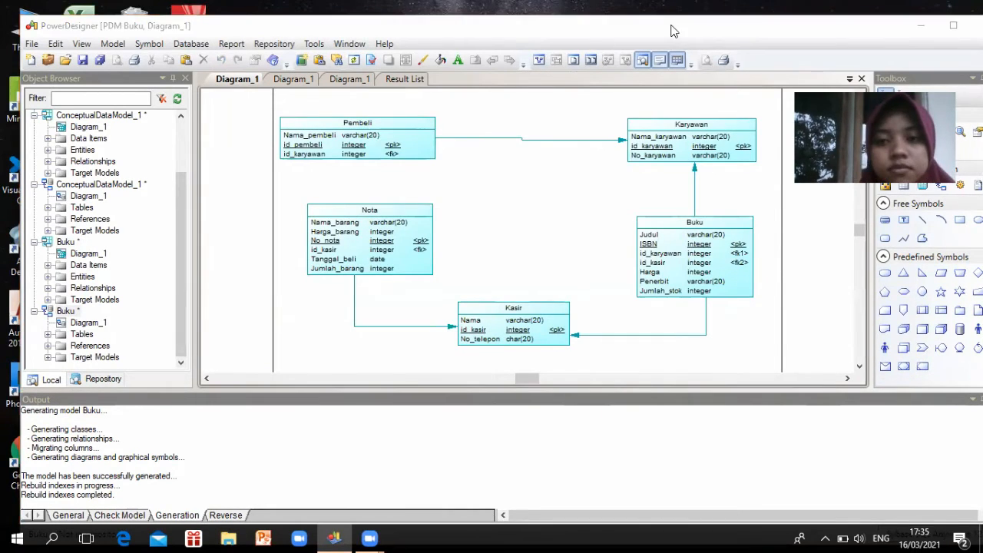
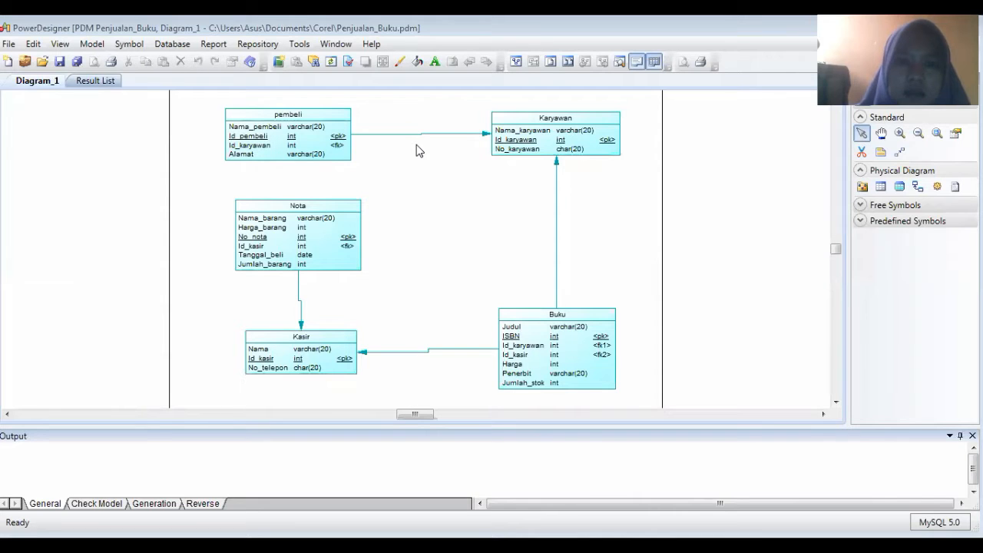
# Generate the MySQL creation script as Penjualan_bukubaru.sql, then launch XAMPP Control Panel
pyautogui.click(171, 44)
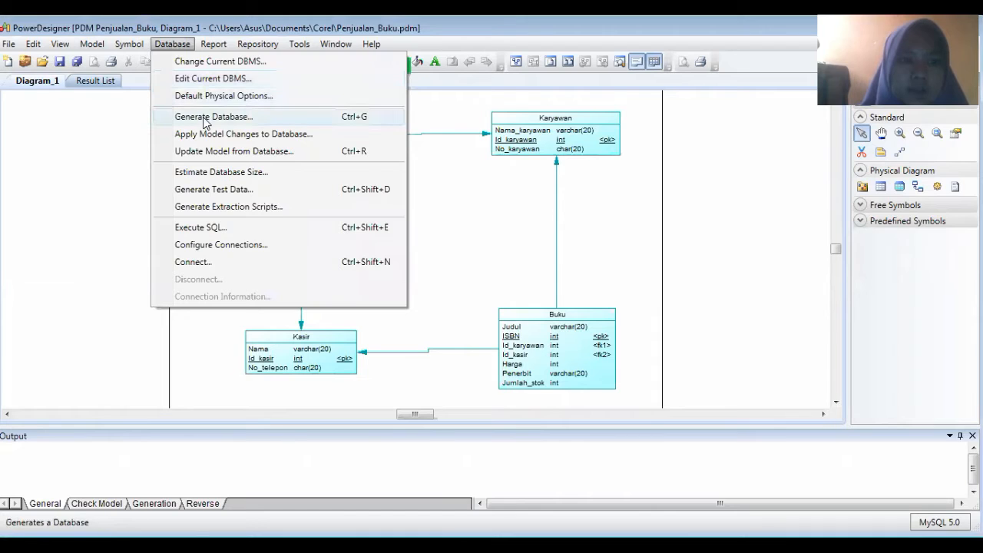
pyautogui.click(205, 119)
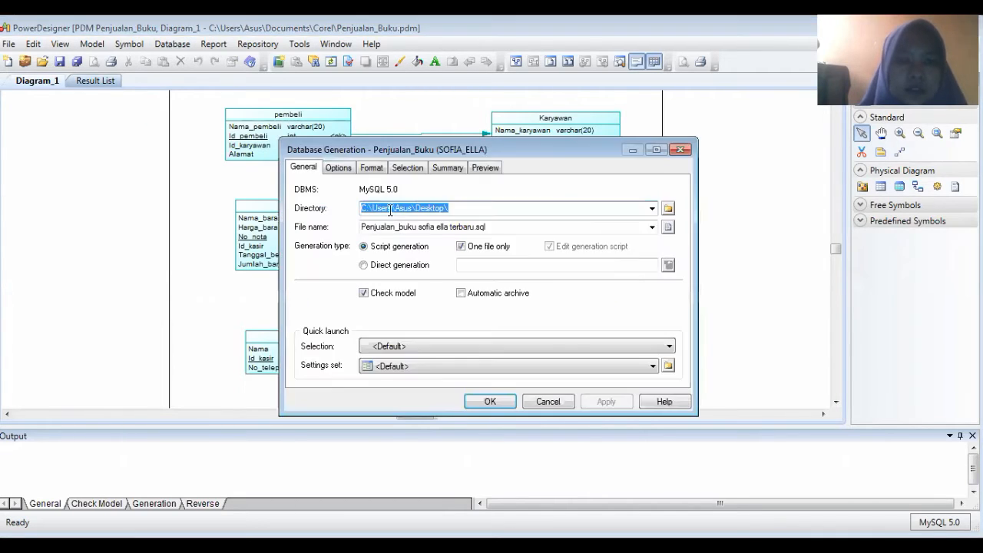
pyautogui.click(495, 229)
pyautogui.click(495, 228)
pyautogui.press('BackSpace')
pyautogui.press('BackSpace')
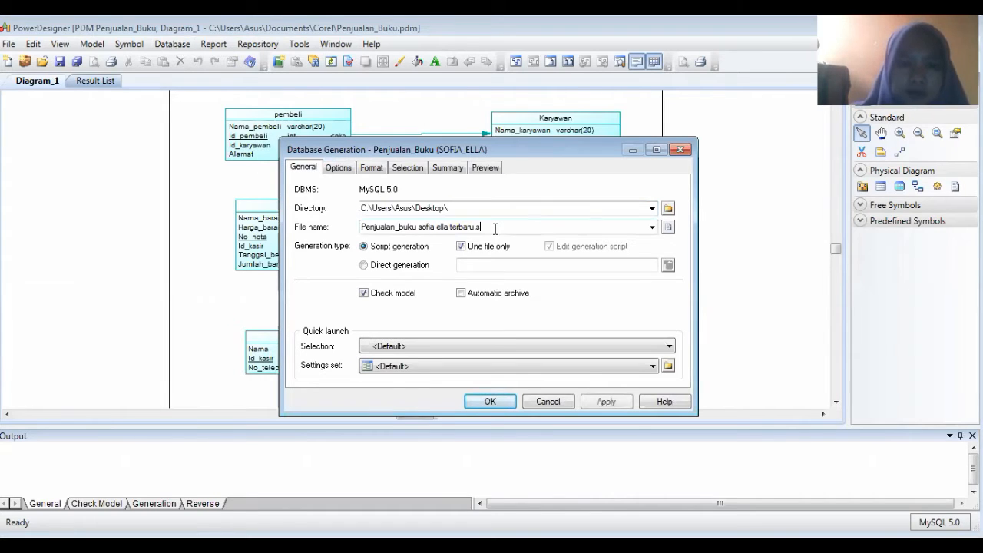
pyautogui.press('BackSpace')
pyautogui.press('BackSpace')
pyautogui.press('BackSpace')
pyautogui.press('BackSpace')
pyautogui.press('BackSpace')
pyautogui.press('BackSpace')
pyautogui.press('BackSpace')
pyautogui.press('BackSpace')
pyautogui.press('BackSpace')
pyautogui.press('BackSpace')
pyautogui.press('BackSpace')
pyautogui.press('BackSpace')
pyautogui.press('BackSpace')
pyautogui.press('BackSpace')
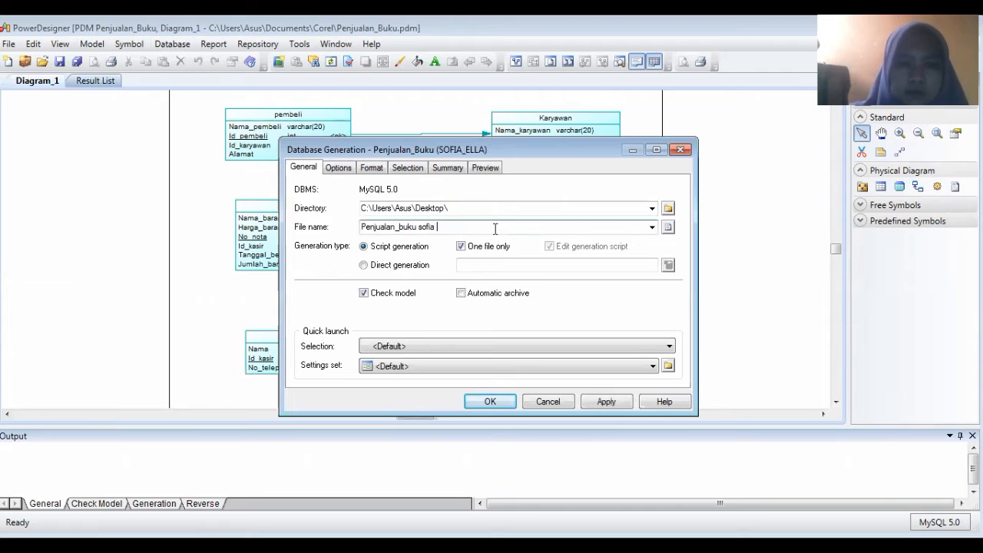
pyautogui.press('BackSpace')
pyautogui.press('BackSpace')
pyautogui.press('BackSpace')
pyautogui.press('BackSpace')
pyautogui.press('BackSpace')
pyautogui.press('BackSpace')
pyautogui.press('BackSpace')
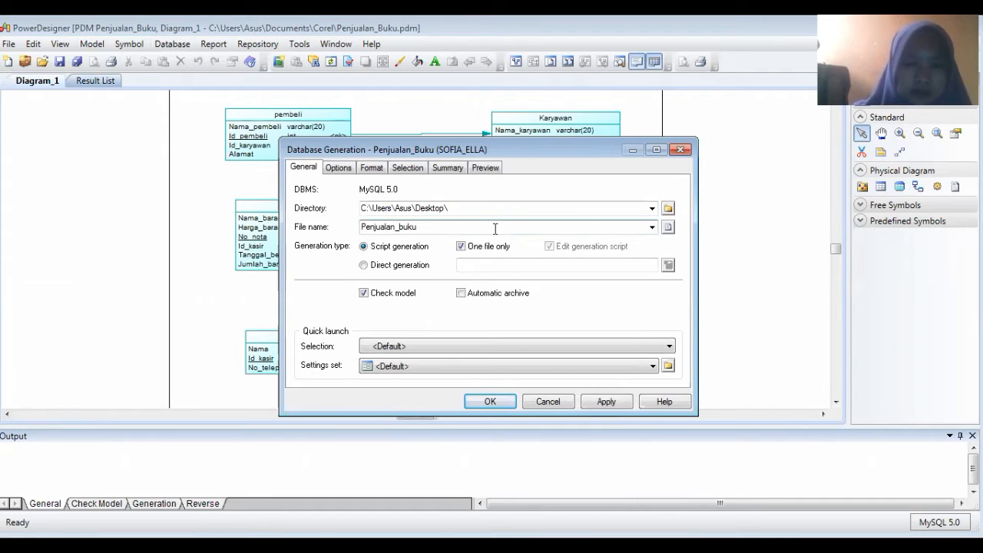
pyautogui.write('BARU')
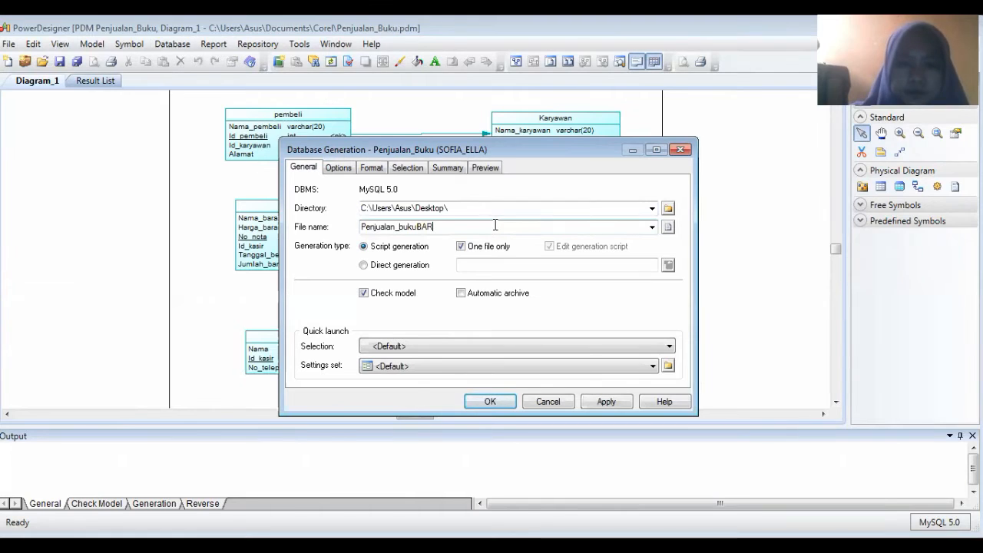
pyautogui.press('BackSpace')
pyautogui.press('BackSpace')
pyautogui.press('BackSpace')
pyautogui.press('BackSpace')
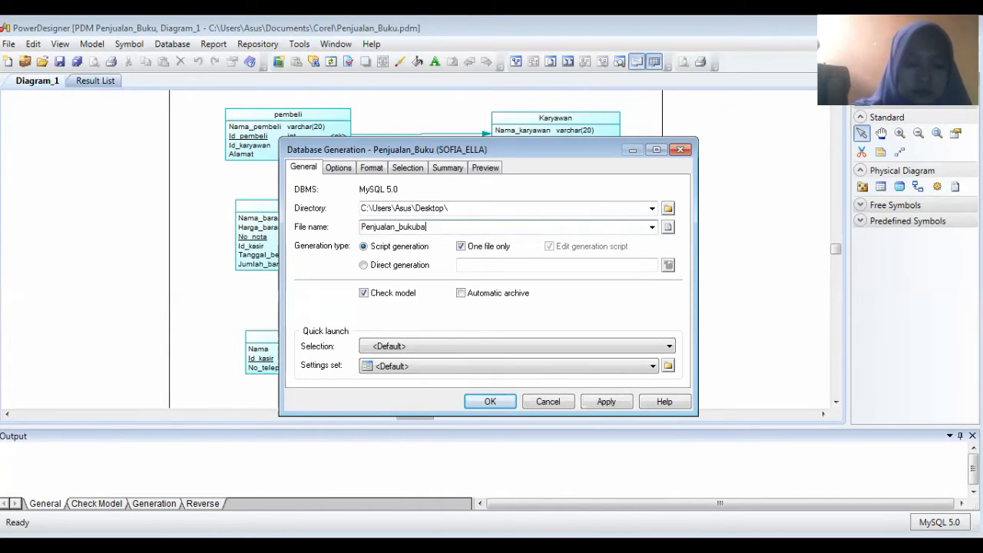
pyautogui.write('baru')
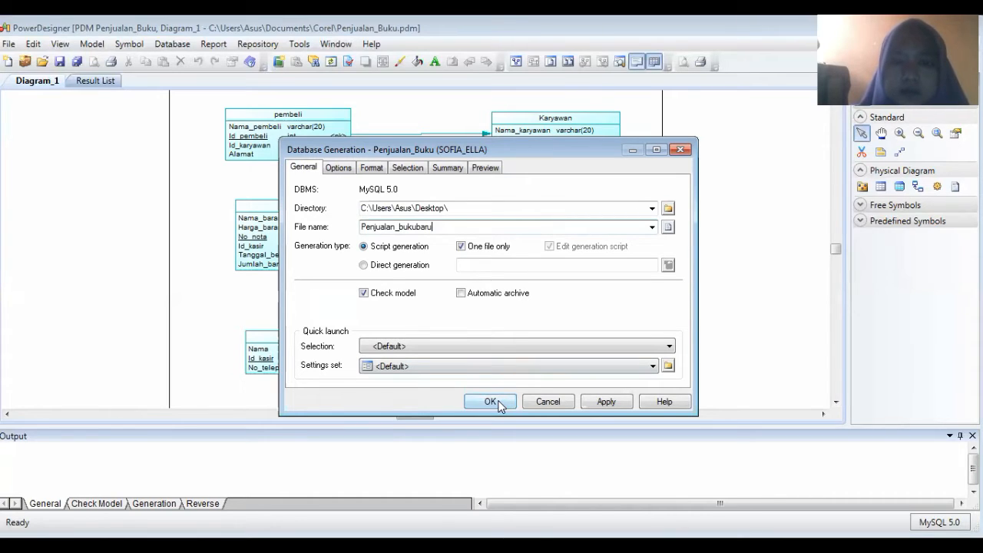
pyautogui.click(491, 401)
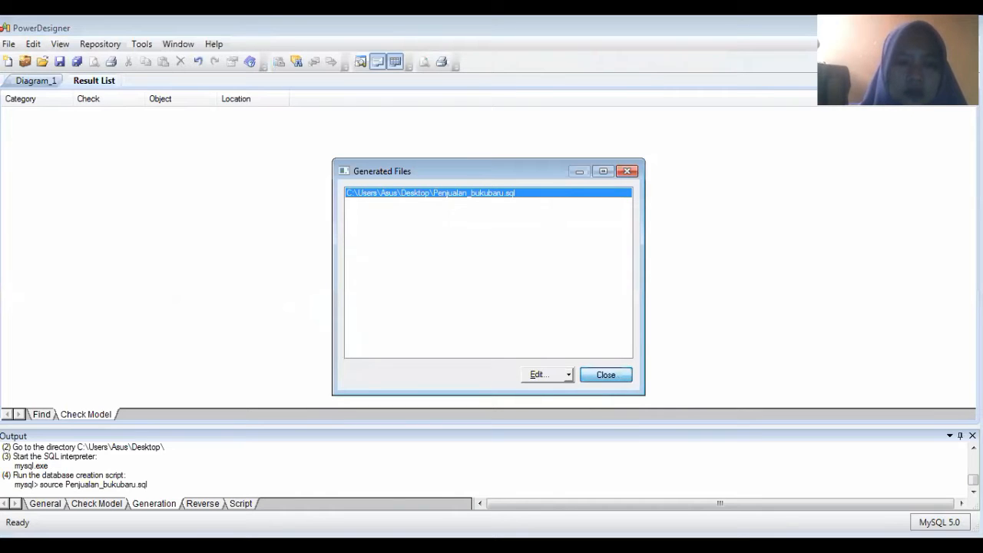
pyautogui.press('super')
pyautogui.click(31, 402)
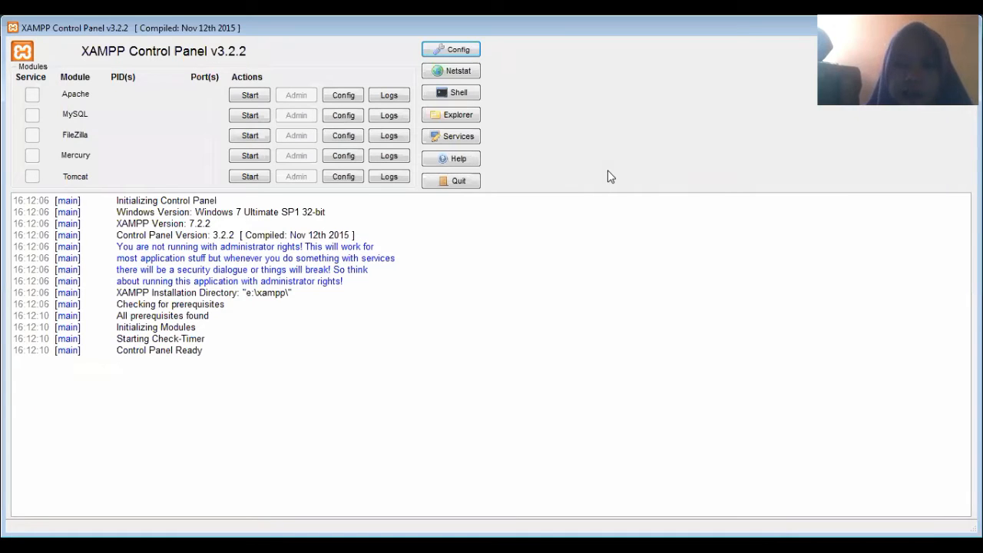
# Start the Apache and MySQL servers in XAMPP Control Panel
pyautogui.click(250, 96)
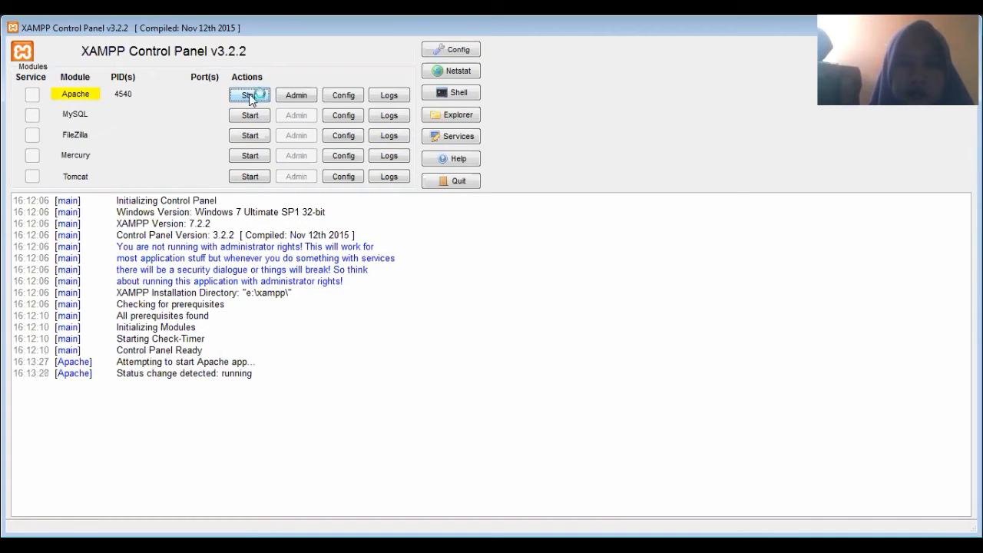
pyautogui.click(250, 116)
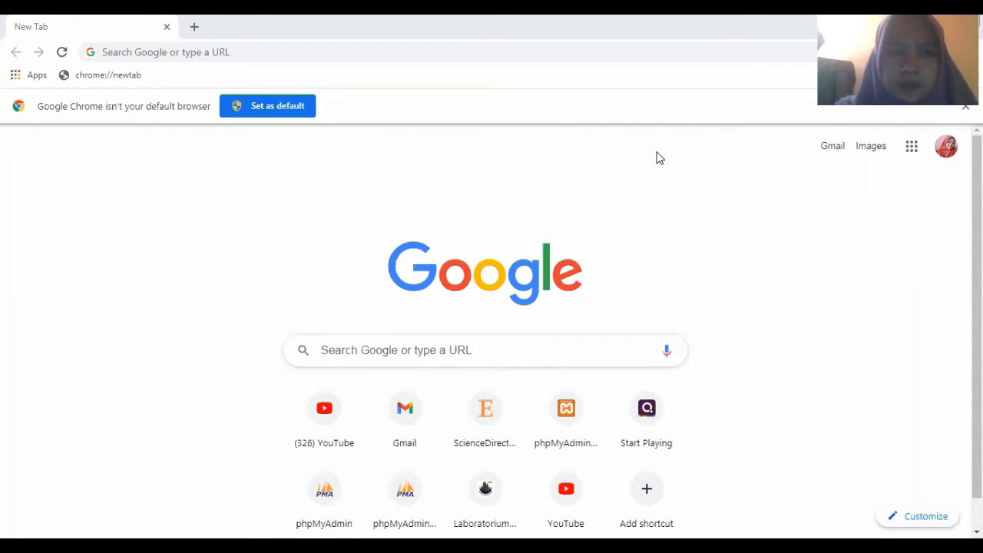
# Load the localhost phpMyAdmin home page in Chrome via the 'loca' address suggestion
pyautogui.click(136, 51)
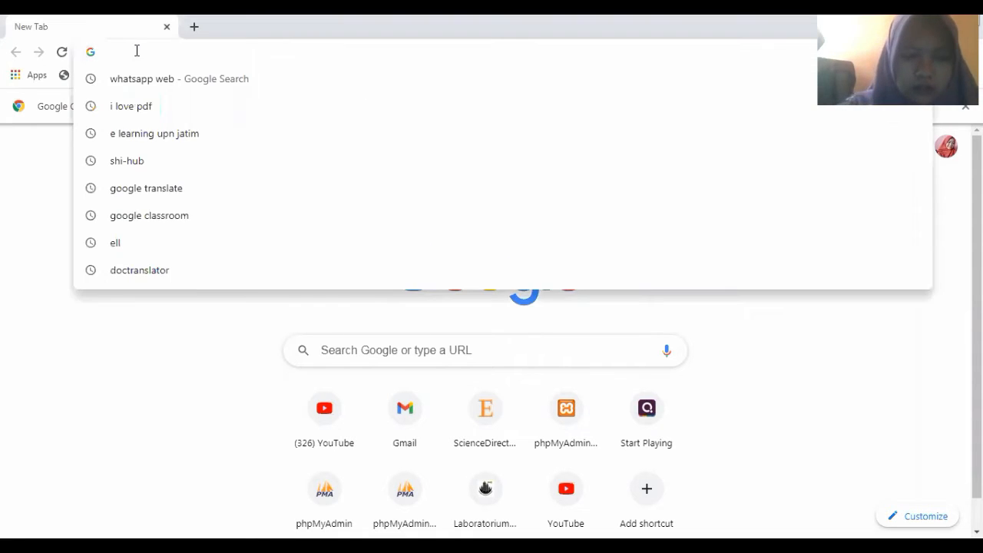
pyautogui.write('loca')
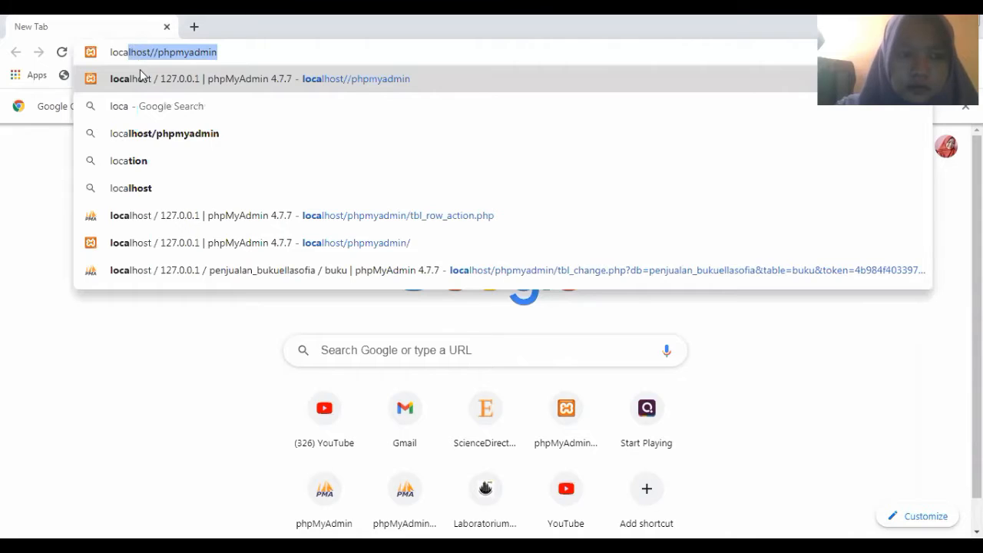
pyautogui.click(151, 221)
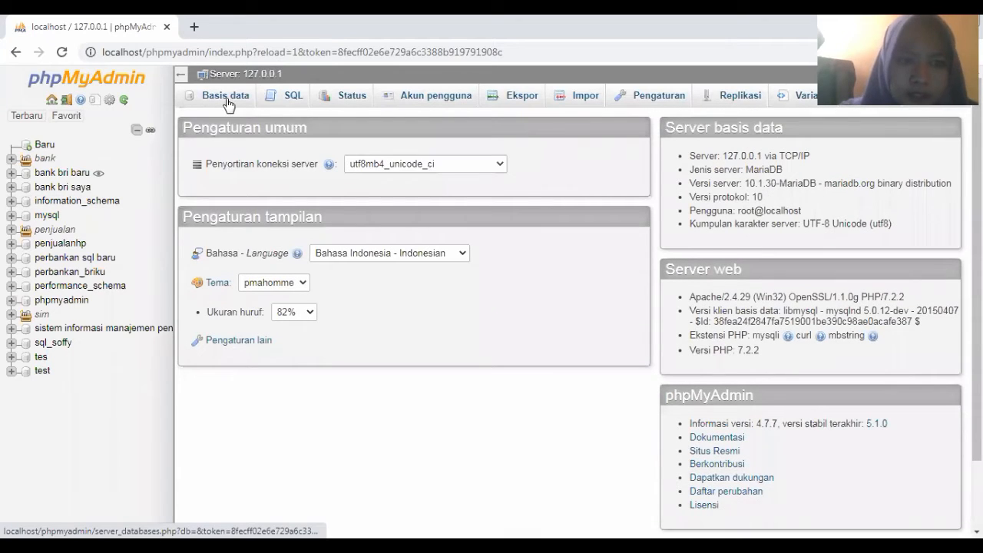
# Create a new database named Penjualan_bukuterbaruaku on the Basis data page
pyautogui.click(225, 96)
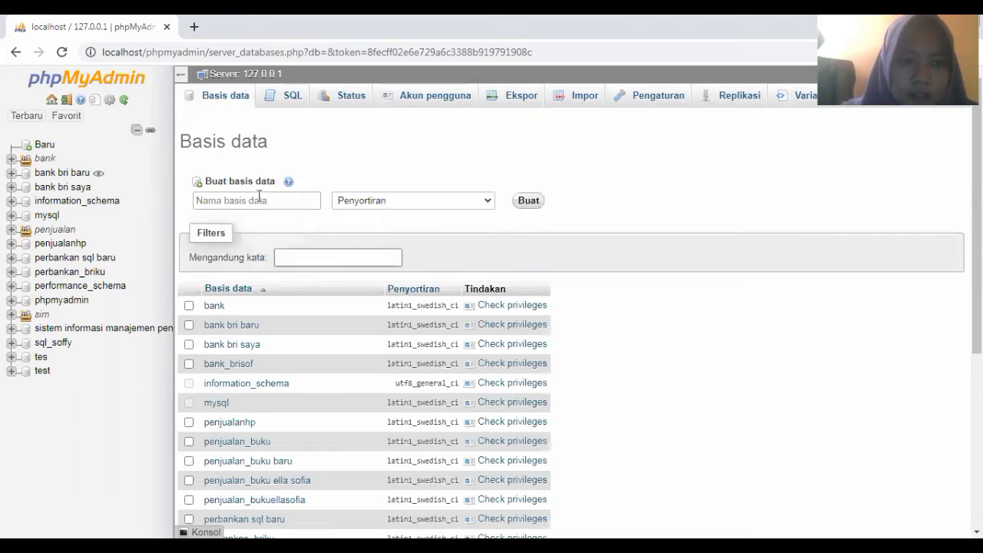
pyautogui.click(259, 198)
pyautogui.click(260, 198)
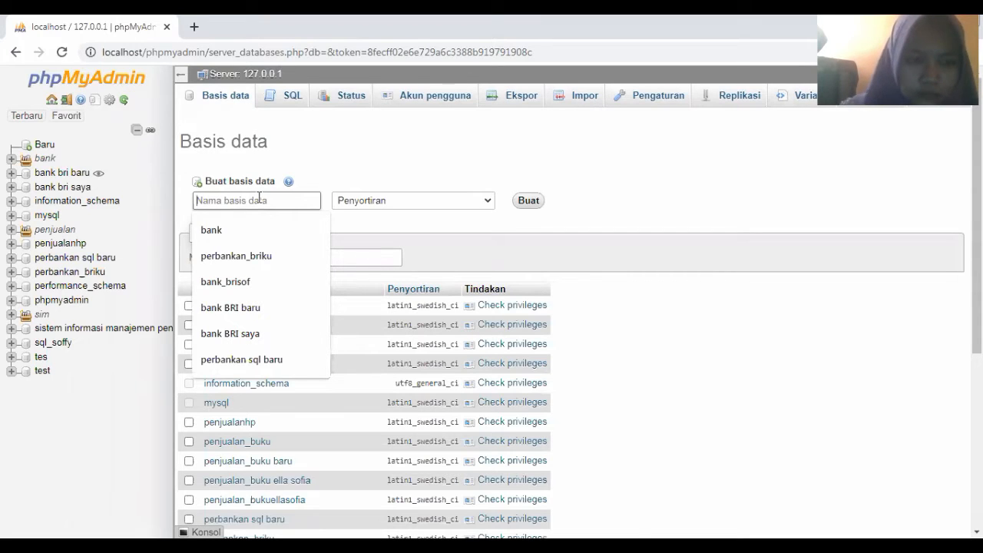
pyautogui.write('pe')
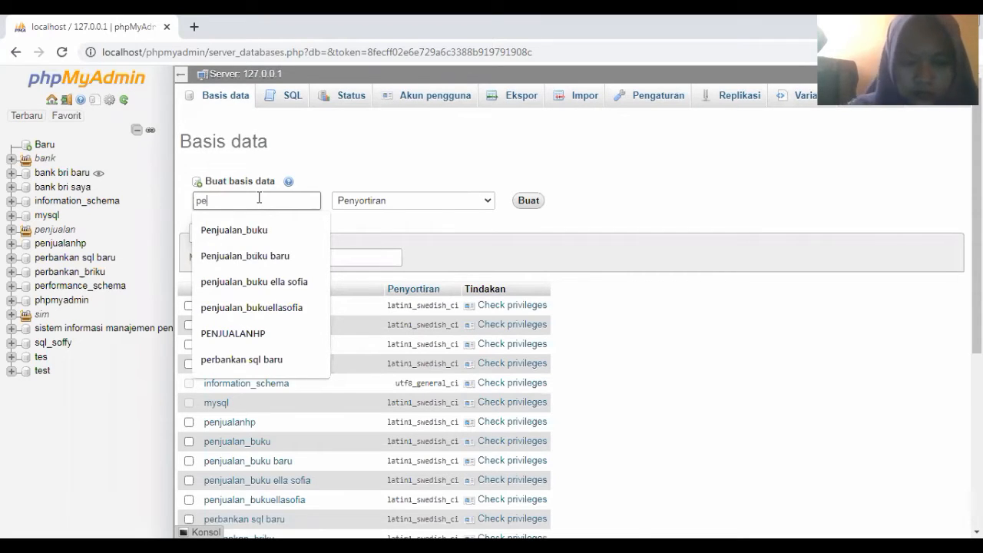
pyautogui.press('BackSpace')
pyautogui.press('BackSpace')
pyautogui.write('P')
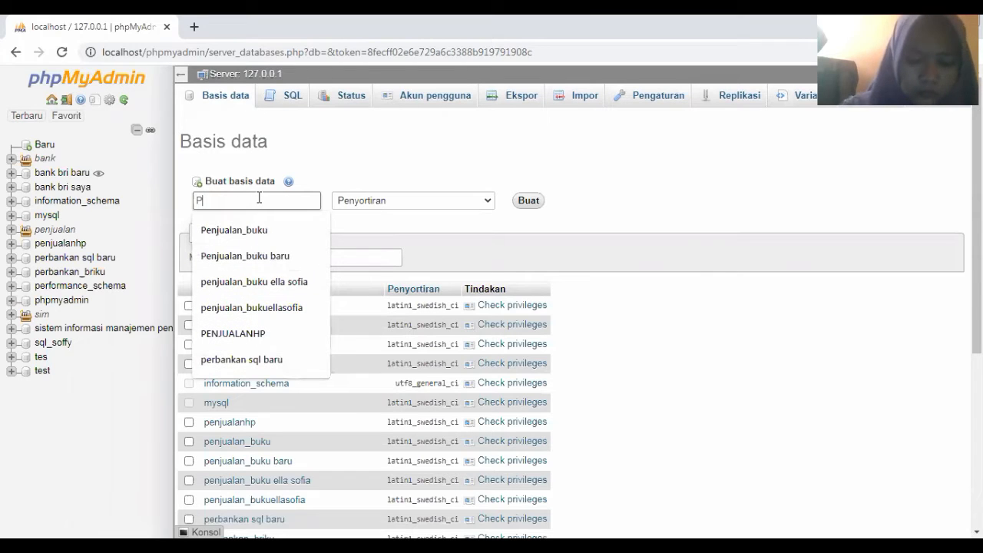
pyautogui.write('enjuala')
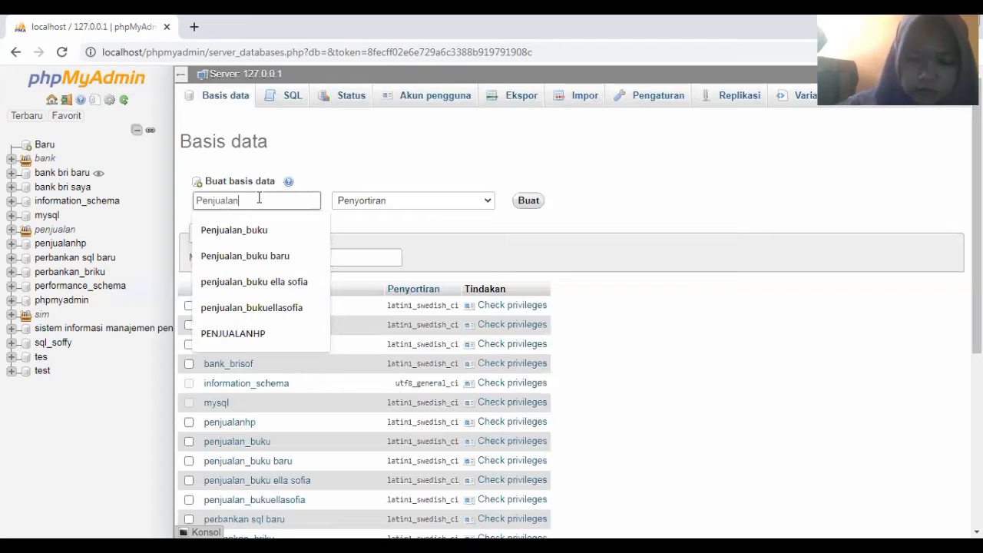
pyautogui.write('n_buk')
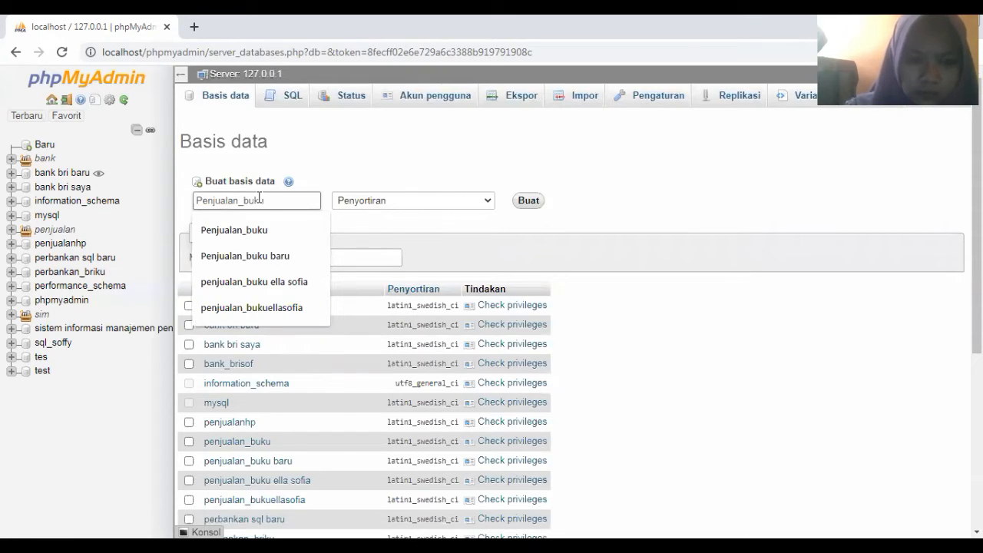
pyautogui.write('ut')
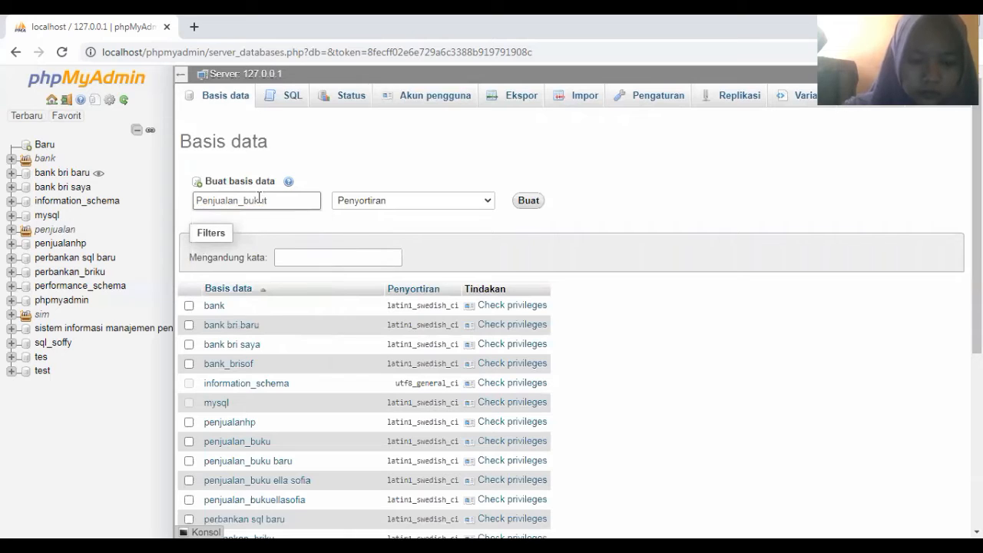
pyautogui.write('erbar')
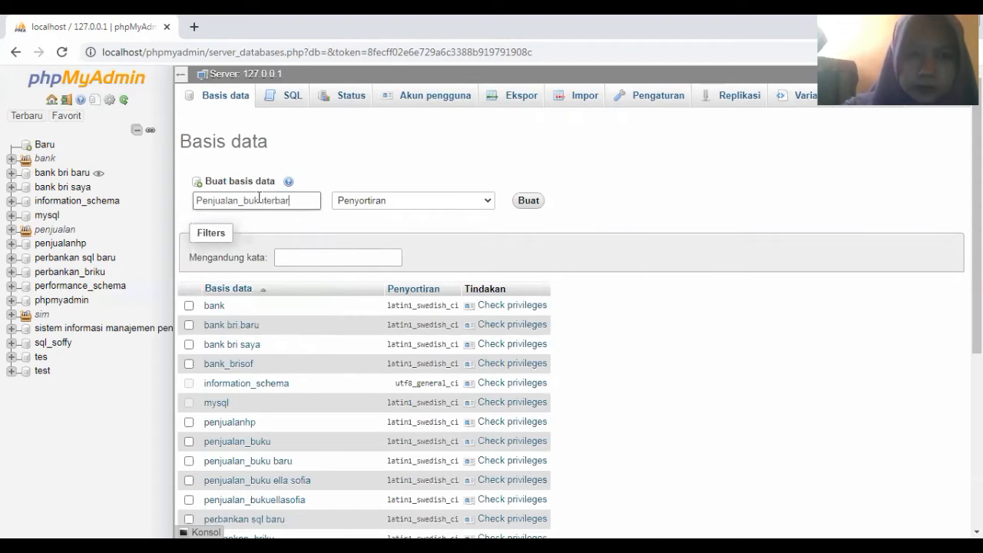
pyautogui.write('ua')
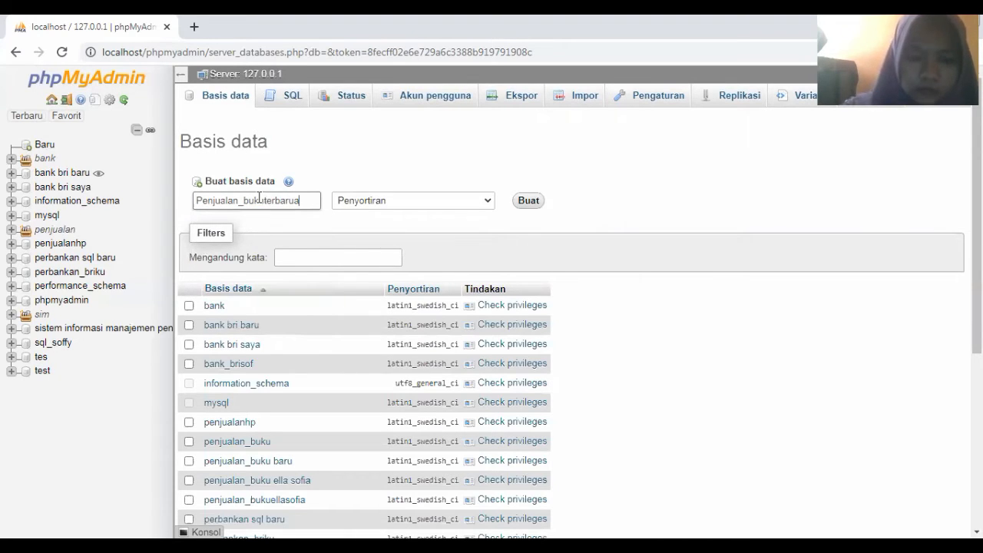
pyautogui.write('ku')
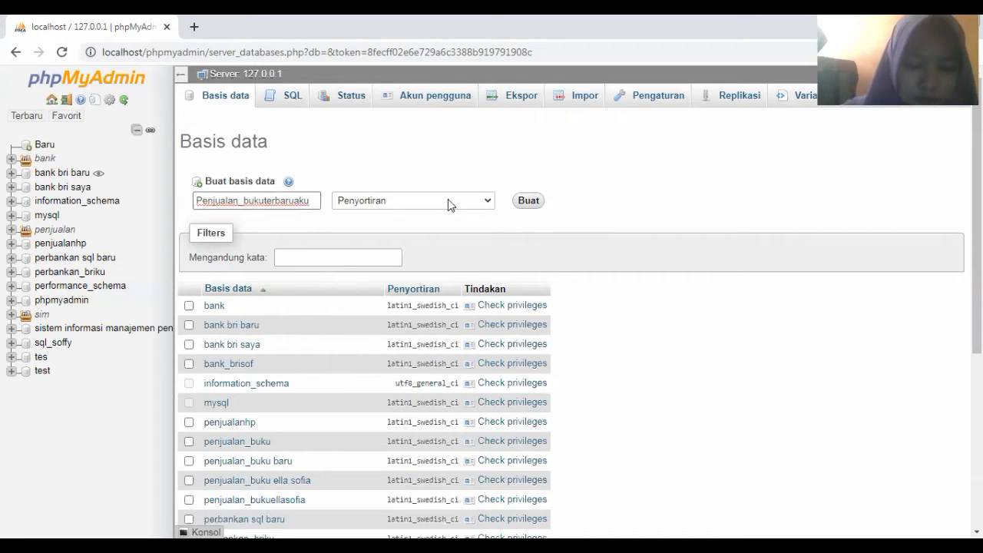
pyautogui.click(527, 202)
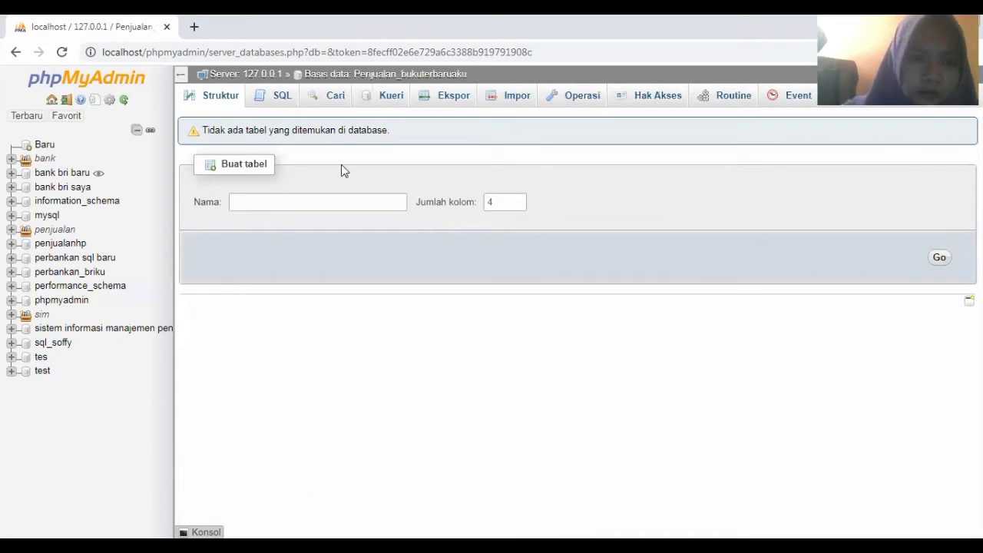
# Open the Impor page of the Penjualan_bukuterbaruaku database
pyautogui.click(354, 199)
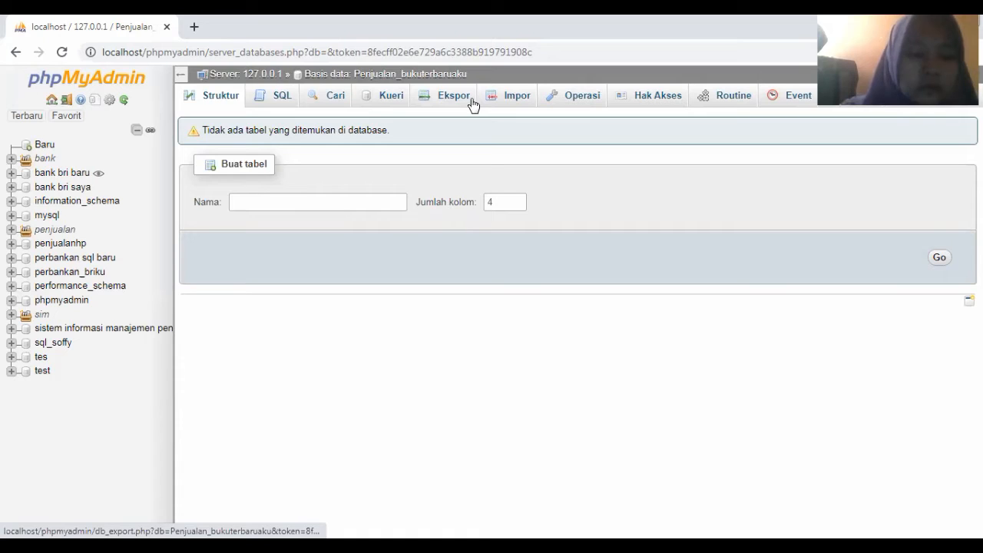
pyautogui.click(511, 102)
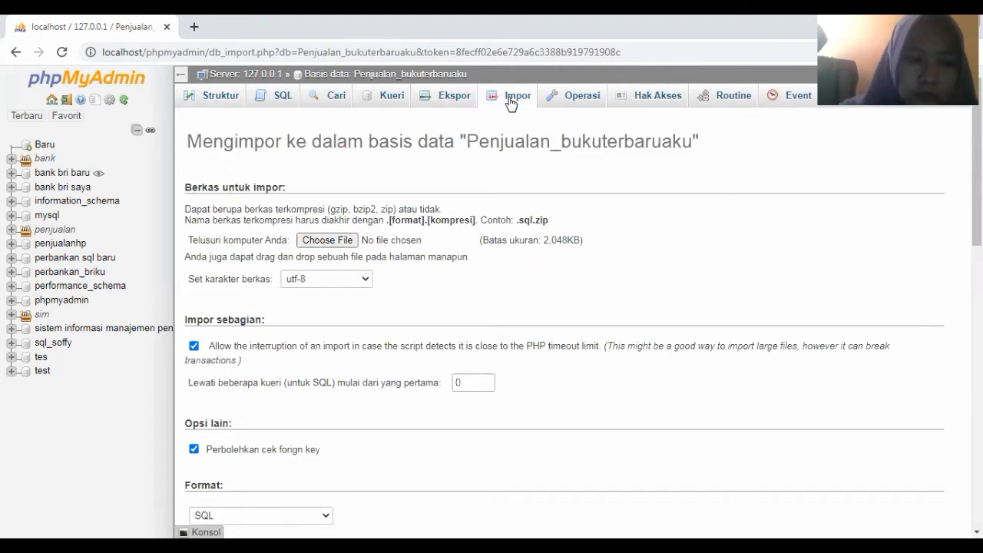
# Choose Penjualan_bukubaru.sql from C:\Users\Asus\Desktop as the file to import
pyautogui.click(328, 242)
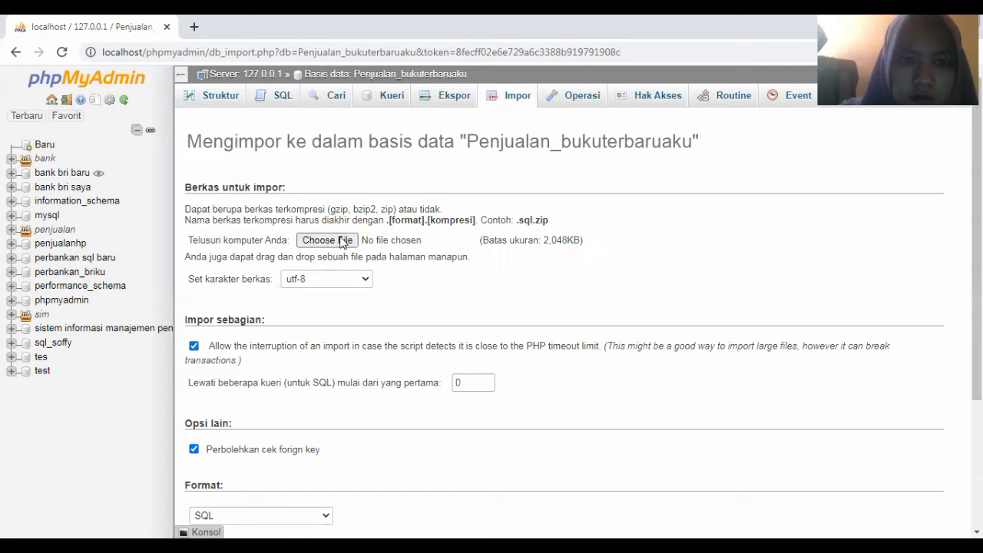
pyautogui.click(327, 240)
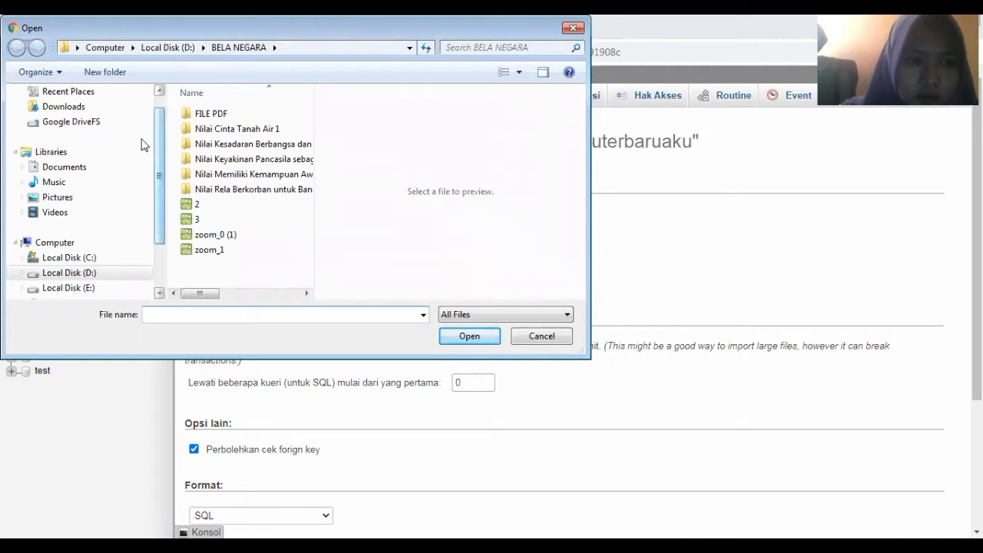
pyautogui.scroll(1, 87, 198)
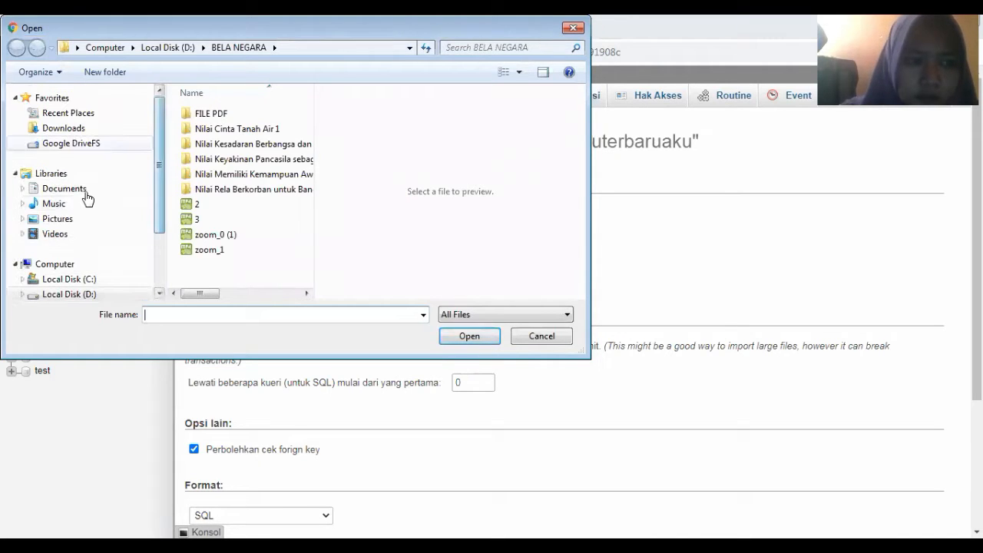
pyautogui.click(84, 283)
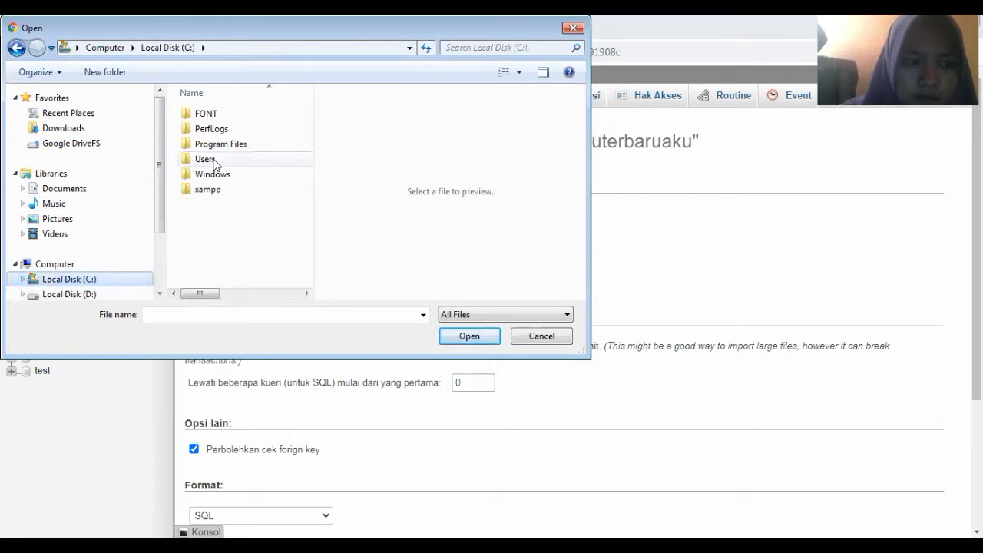
pyautogui.doubleClick(215, 163)
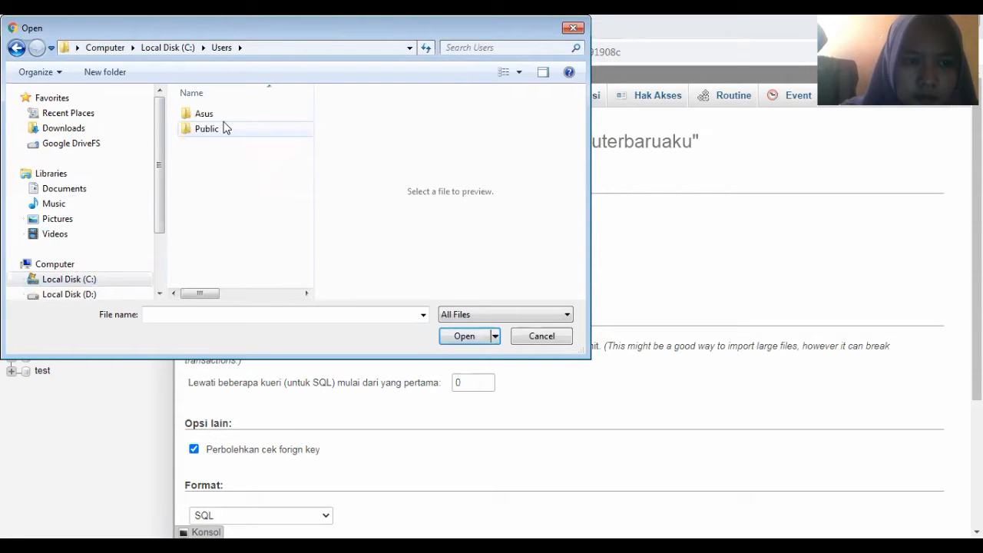
pyautogui.doubleClick(225, 120)
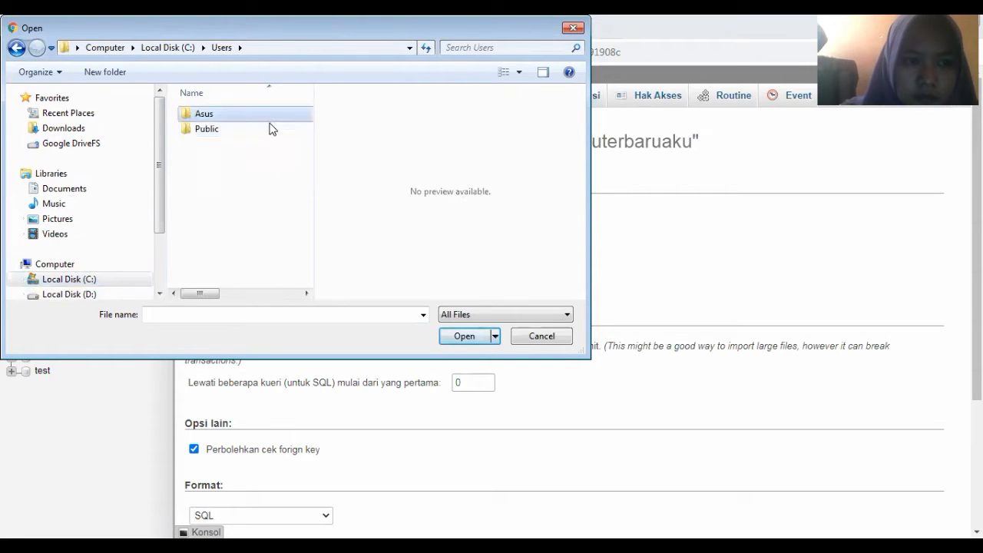
pyautogui.click(258, 132)
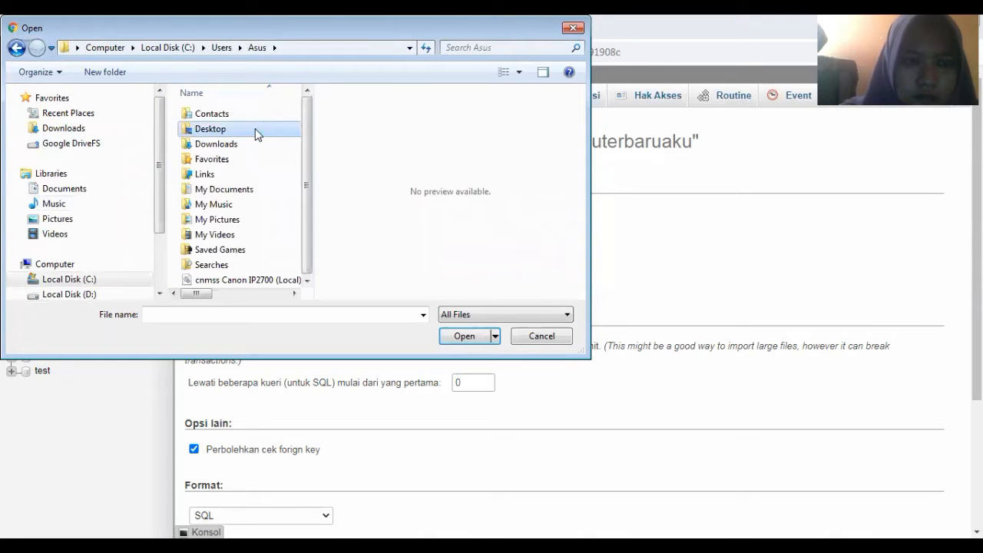
pyautogui.doubleClick(255, 128)
pyautogui.moveTo(307, 137); pyautogui.dragTo(307, 235)
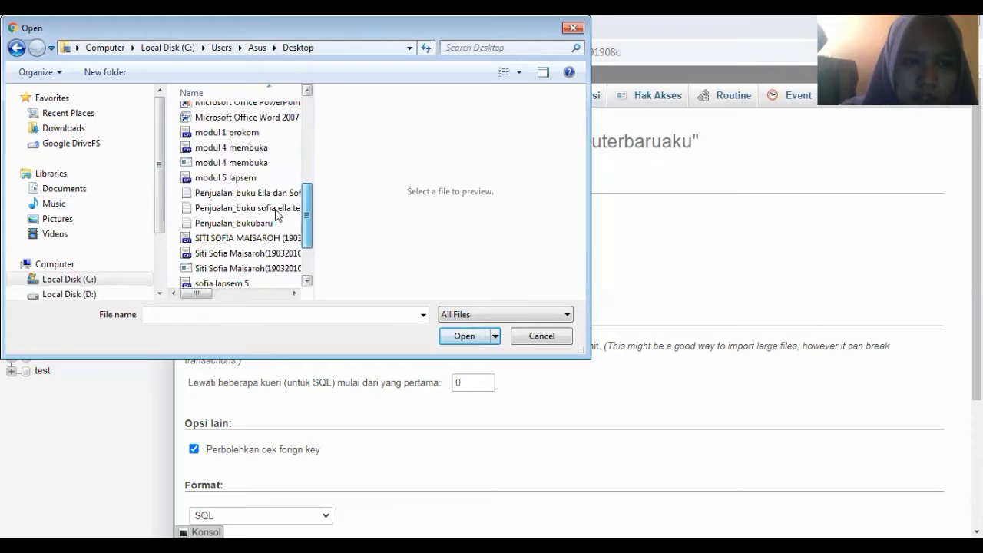
pyautogui.scroll(-1, 265, 203)
pyautogui.click(265, 200)
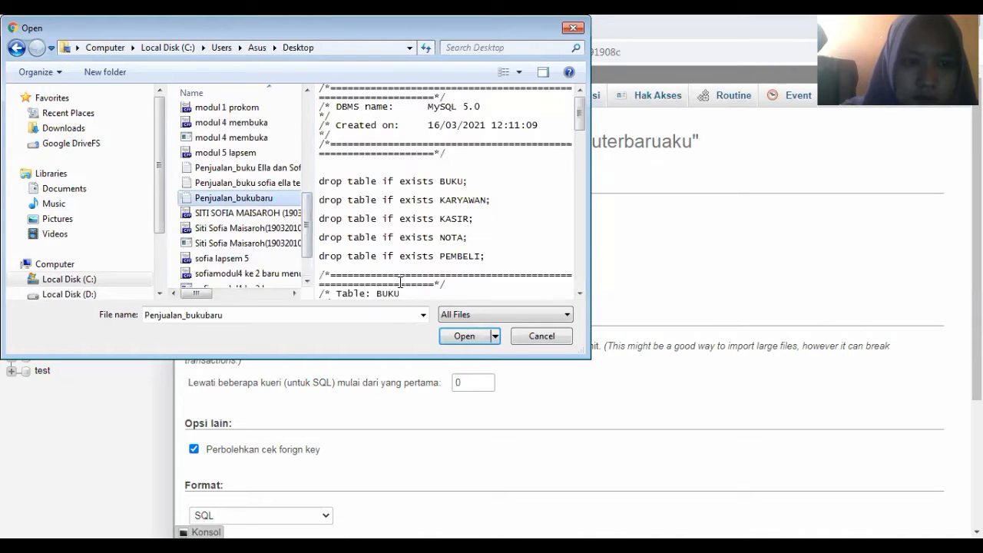
pyautogui.click(464, 336)
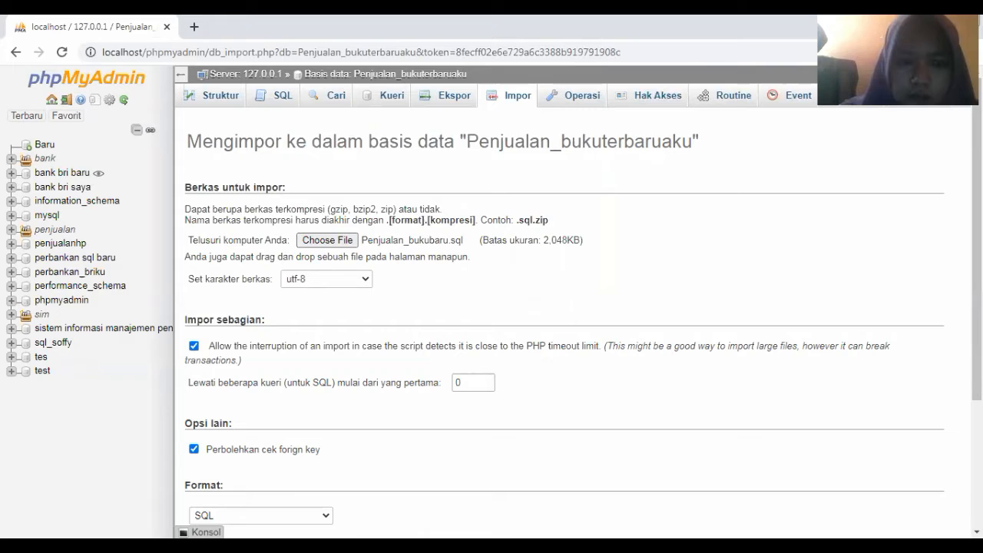
# Run the import of Penjualan_bukubaru.sql into Penjualan_bukuterbaruaku
pyautogui.scroll(-2, 334, 493)
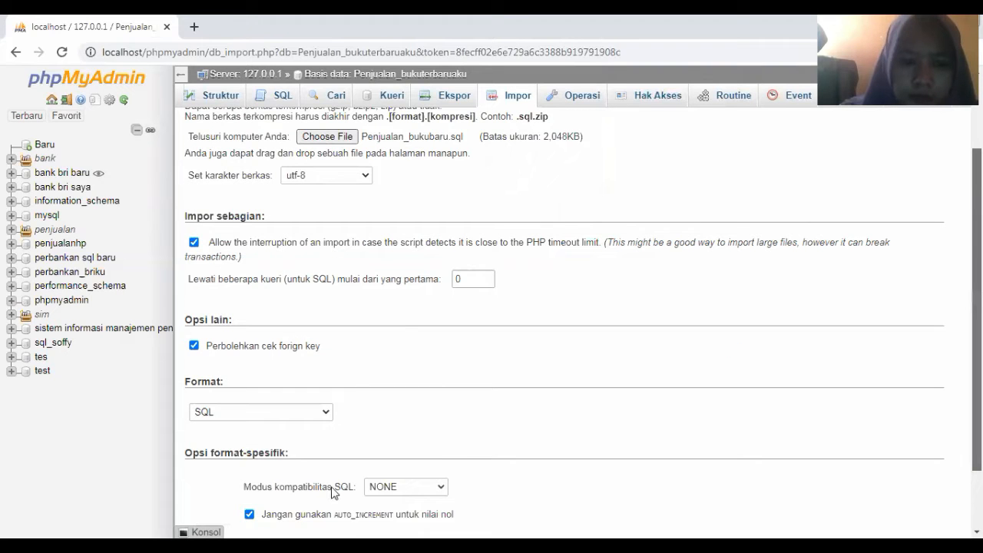
pyautogui.scroll(-2, 335, 492)
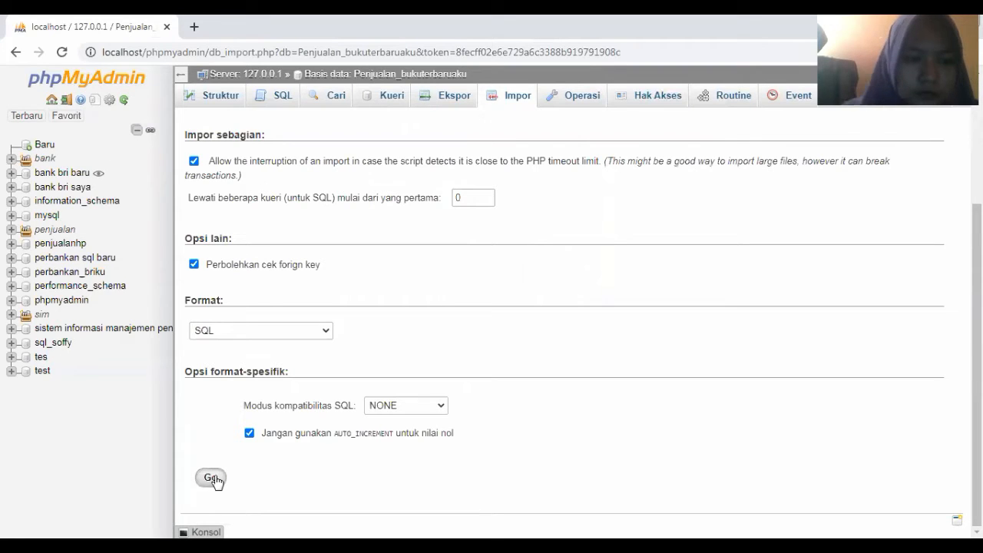
pyautogui.click(214, 478)
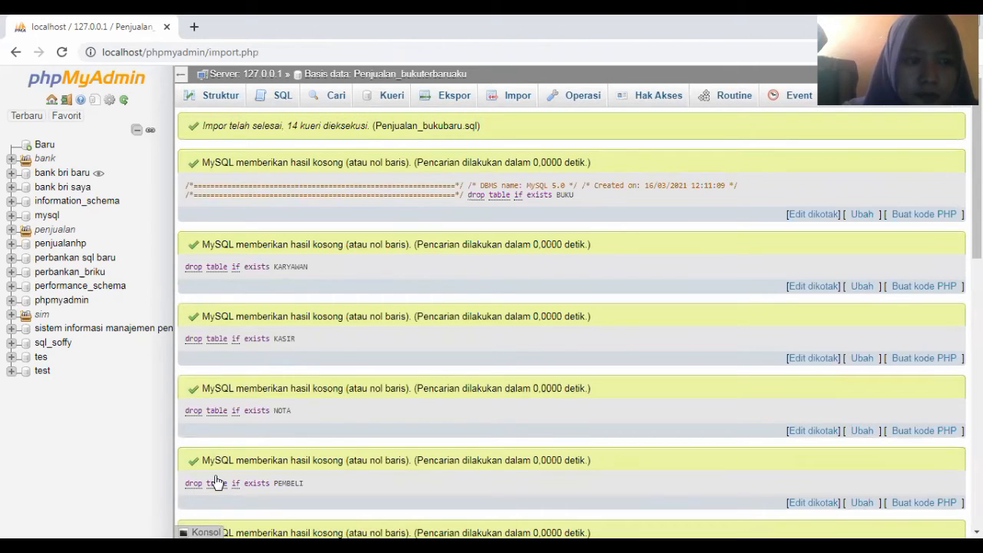
# Go to the Struktur tab to see the imported tables
pyautogui.click(227, 97)
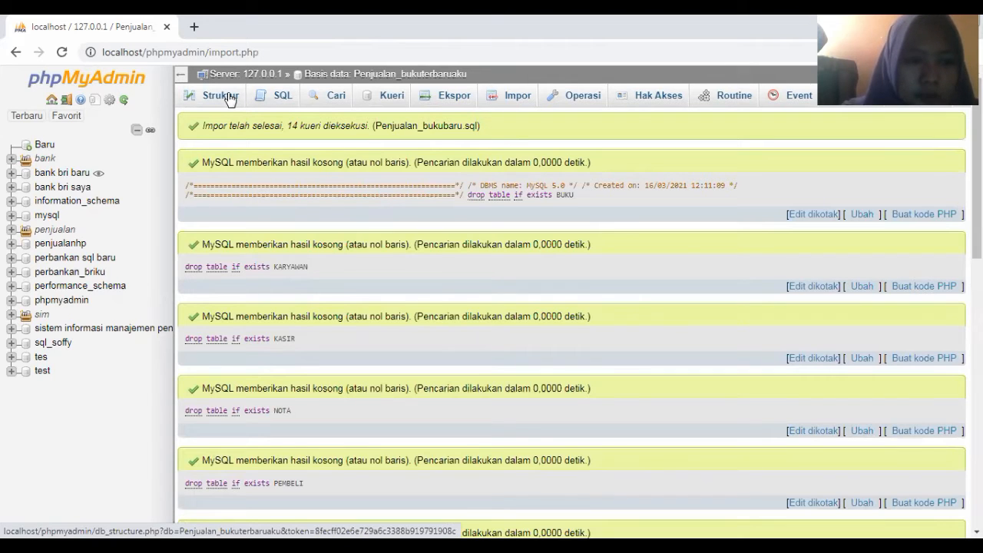
# View the database structure's five tables and browse the empty buku table
pyautogui.click(229, 98)
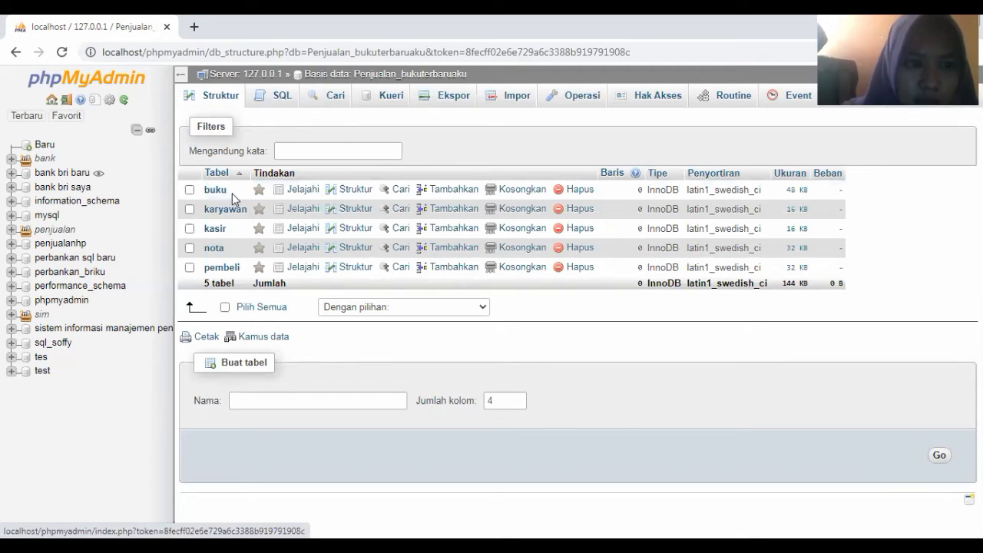
pyautogui.click(232, 193)
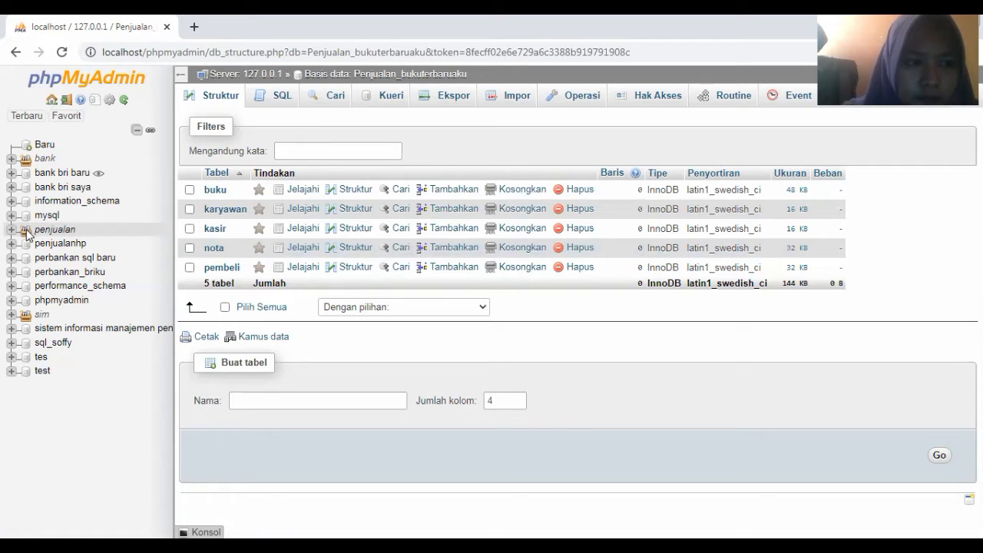
pyautogui.click(216, 191)
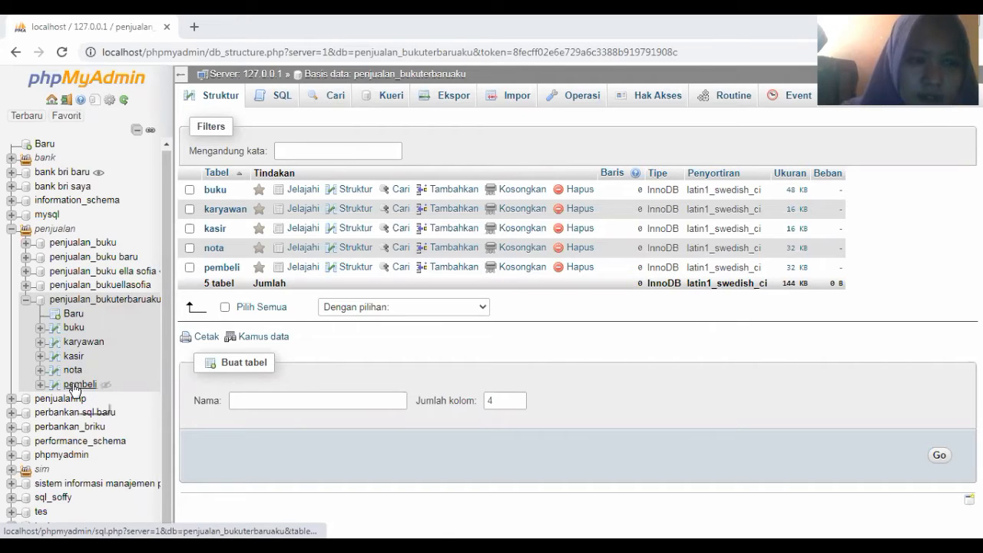
# Open the Tambahkan insert form for the pembeli table
pyautogui.click(77, 387)
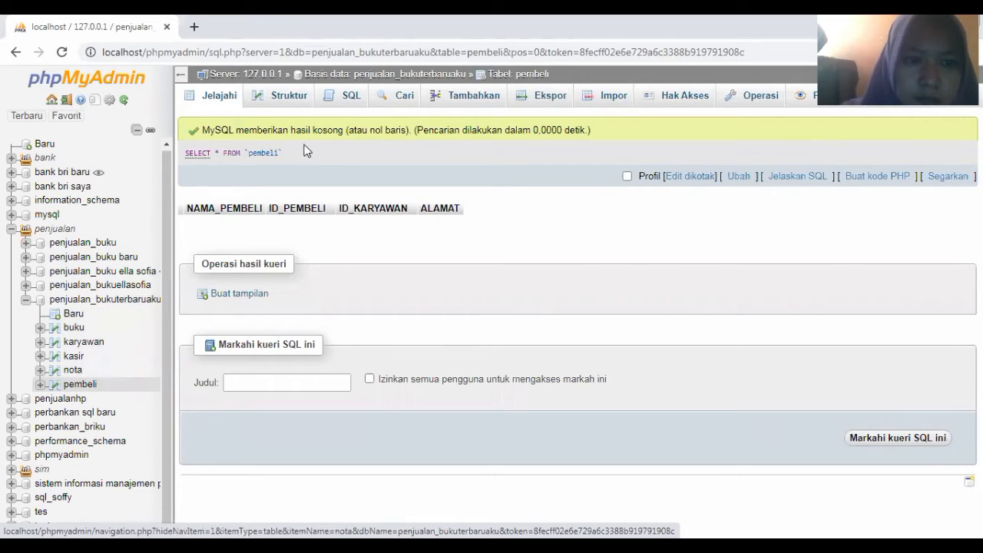
pyautogui.click(456, 101)
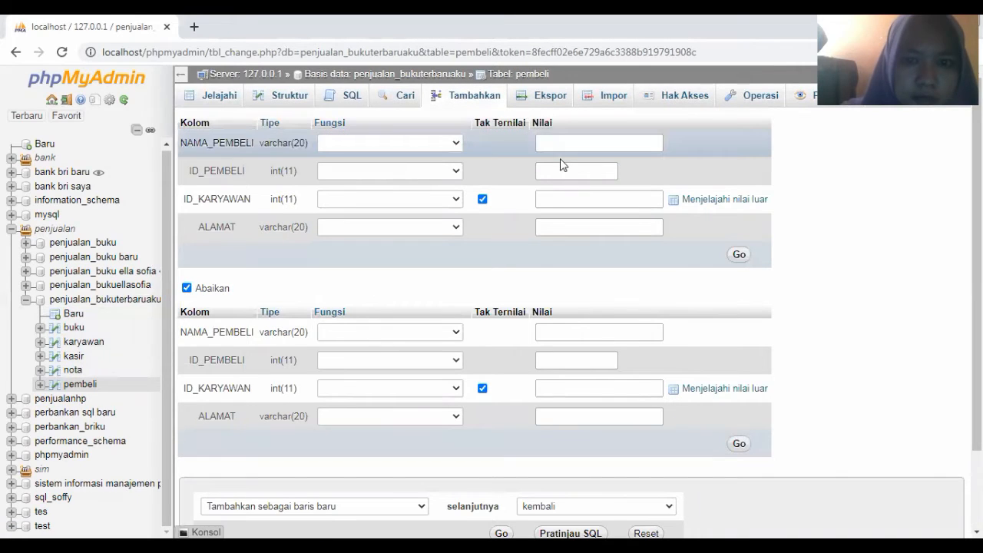
# Insert a pembeli row with ID_PEMBELI 10, leaving the other fields blank
pyautogui.click(556, 170)
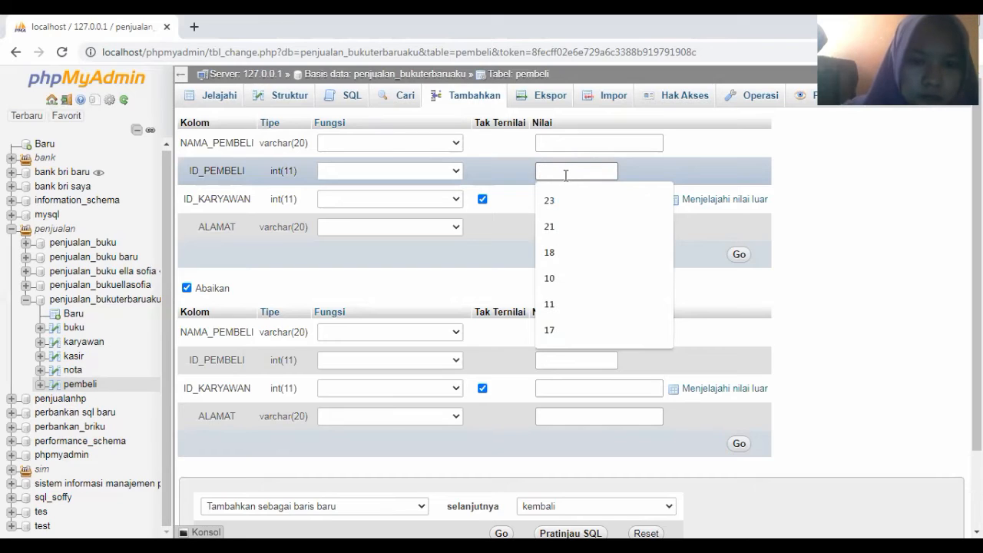
pyautogui.click(556, 279)
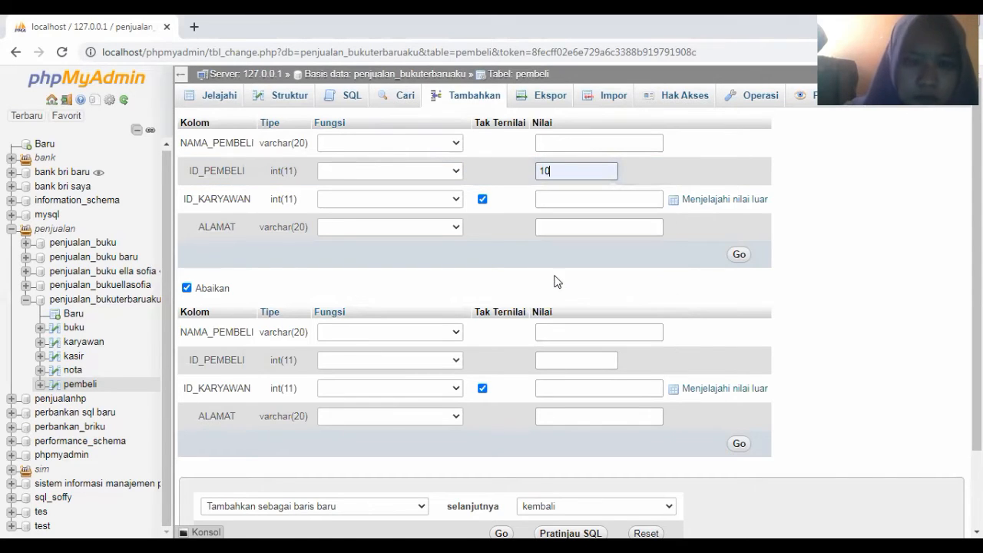
pyautogui.click(739, 258)
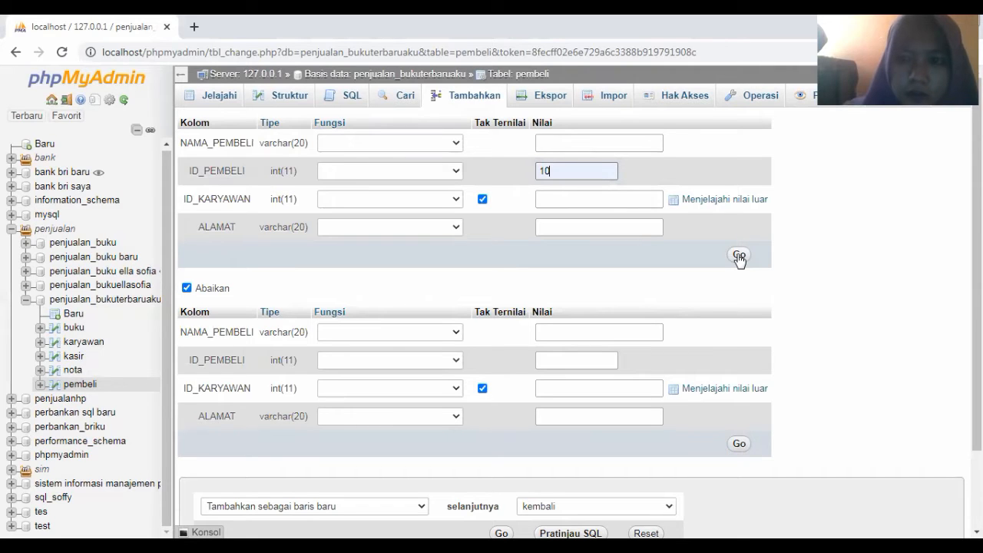
pyautogui.click(739, 256)
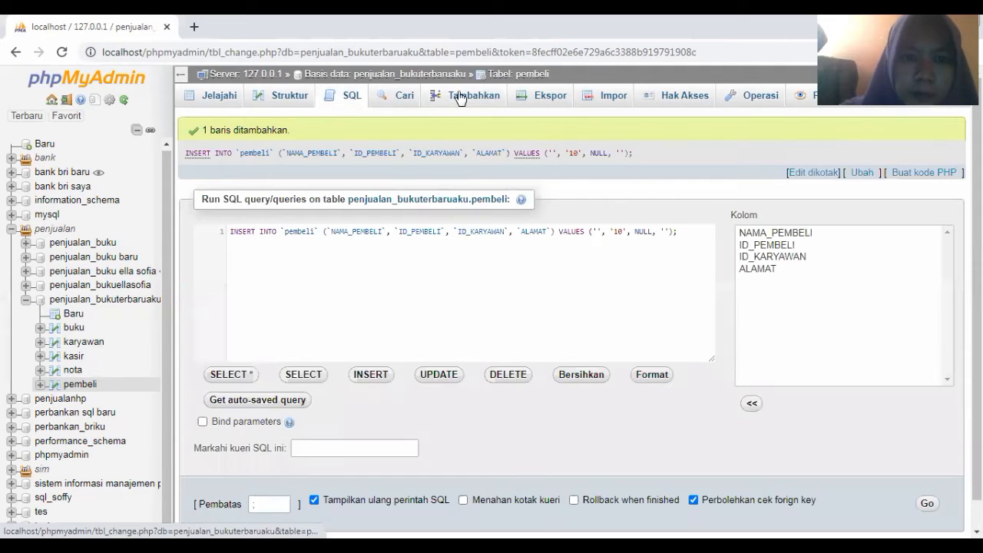
# Insert two more pembeli rows with ID_PEMBELI 11 and 12
pyautogui.click(459, 98)
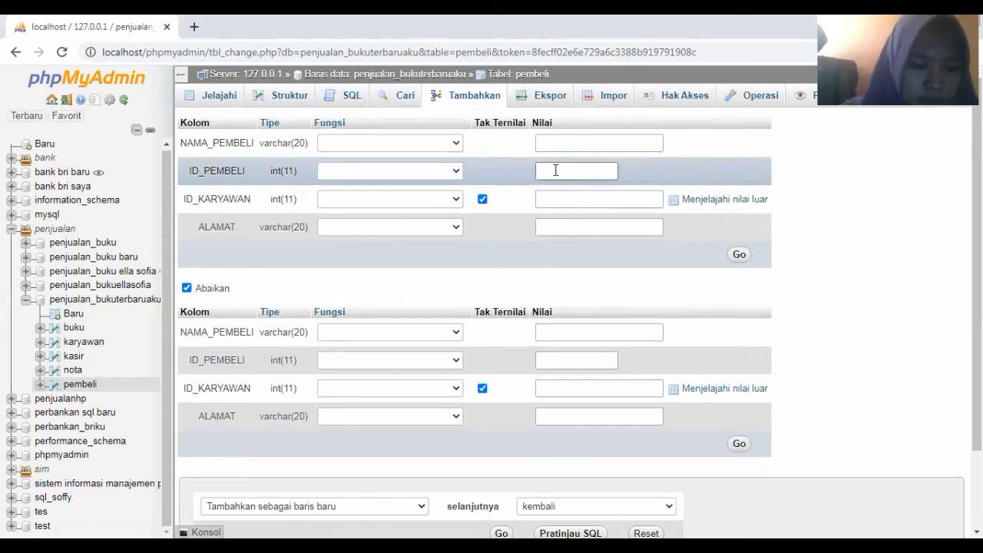
pyautogui.click(556, 170)
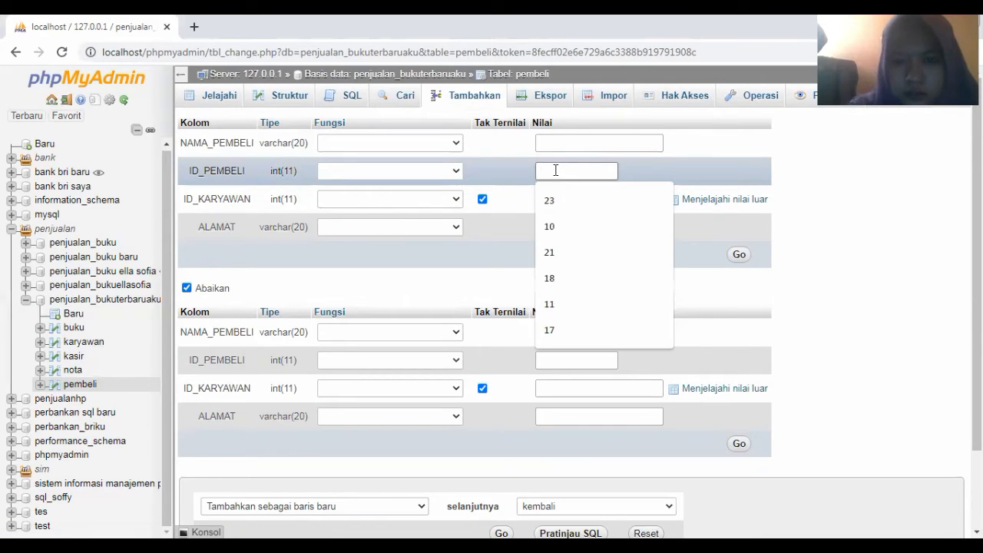
pyautogui.write('11')
pyautogui.click(567, 199)
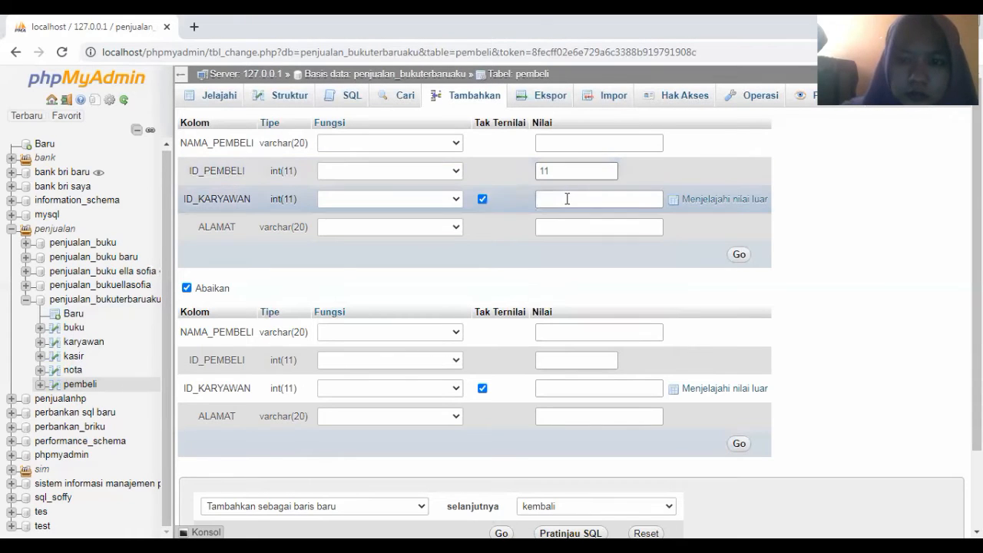
pyautogui.click(739, 256)
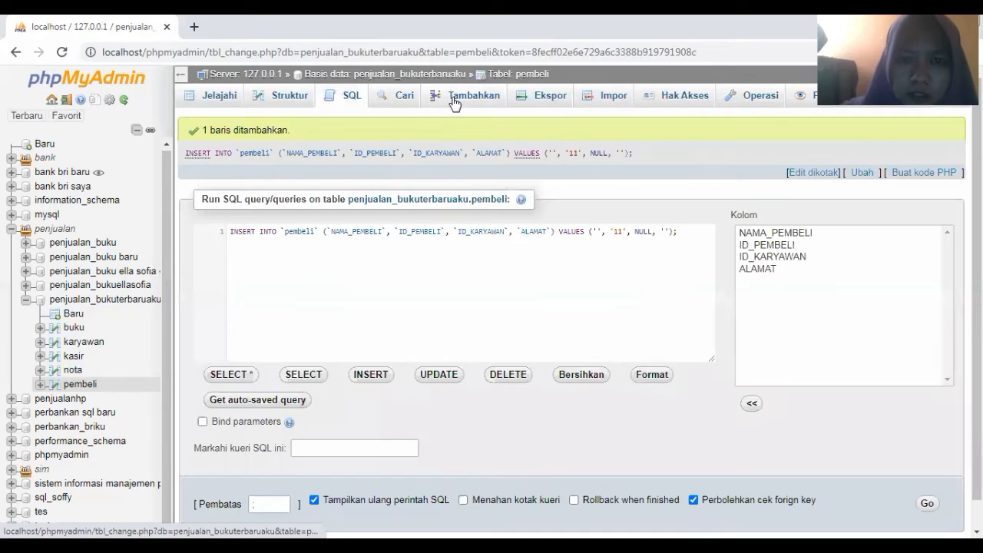
pyautogui.click(454, 102)
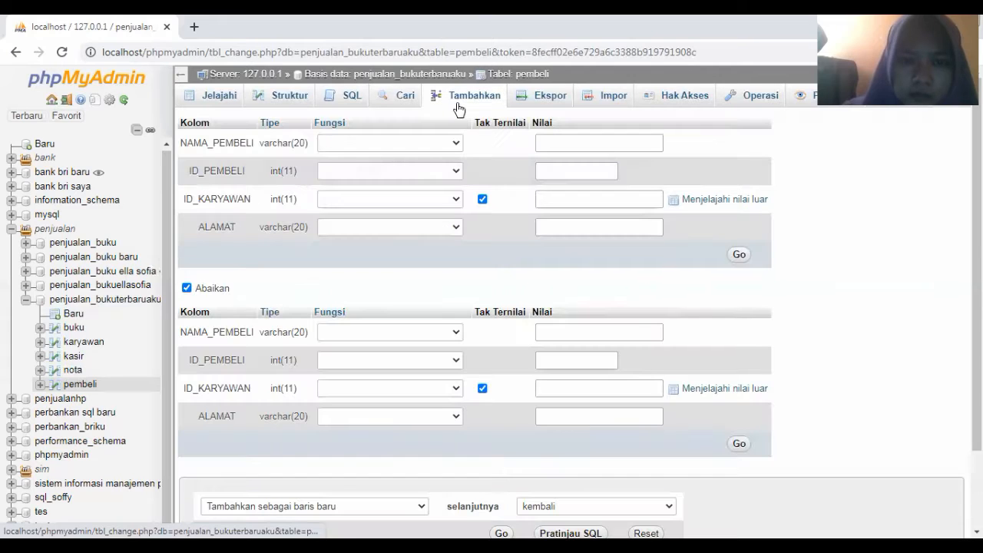
pyautogui.click(551, 168)
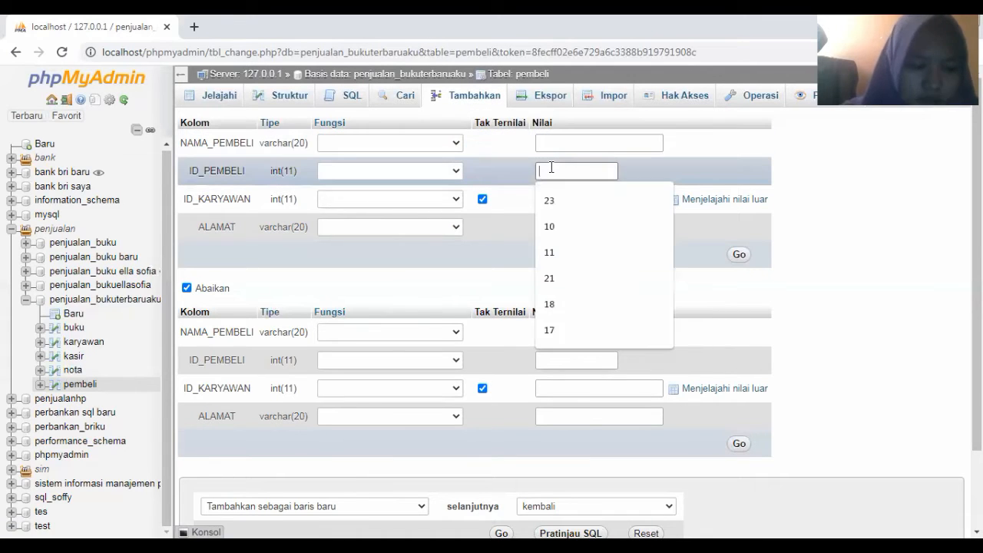
pyautogui.write('1')
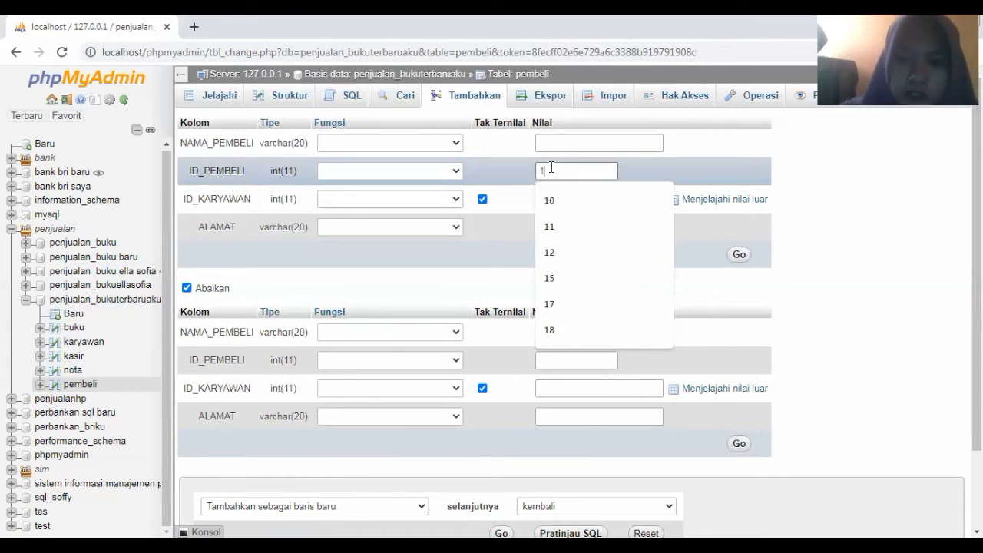
pyautogui.write('2')
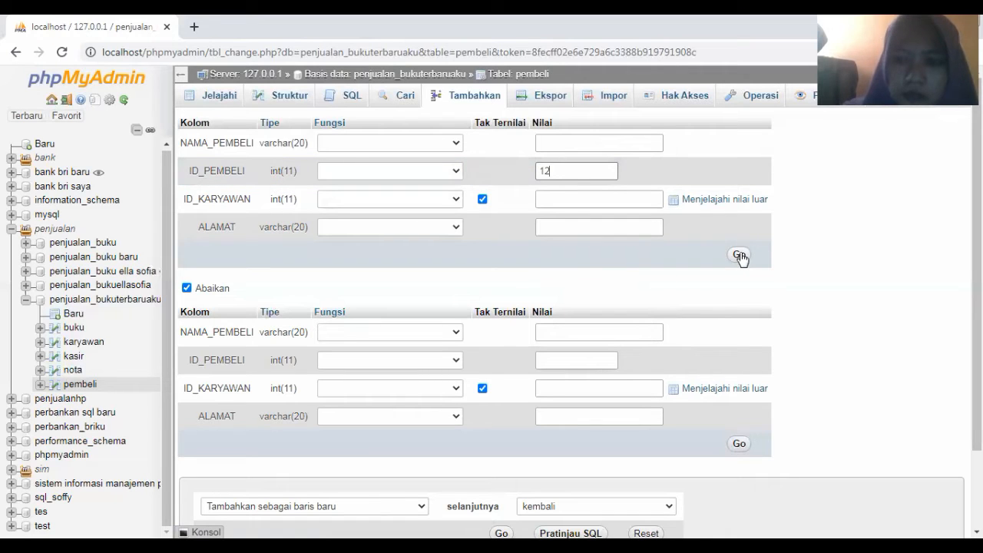
pyautogui.click(740, 256)
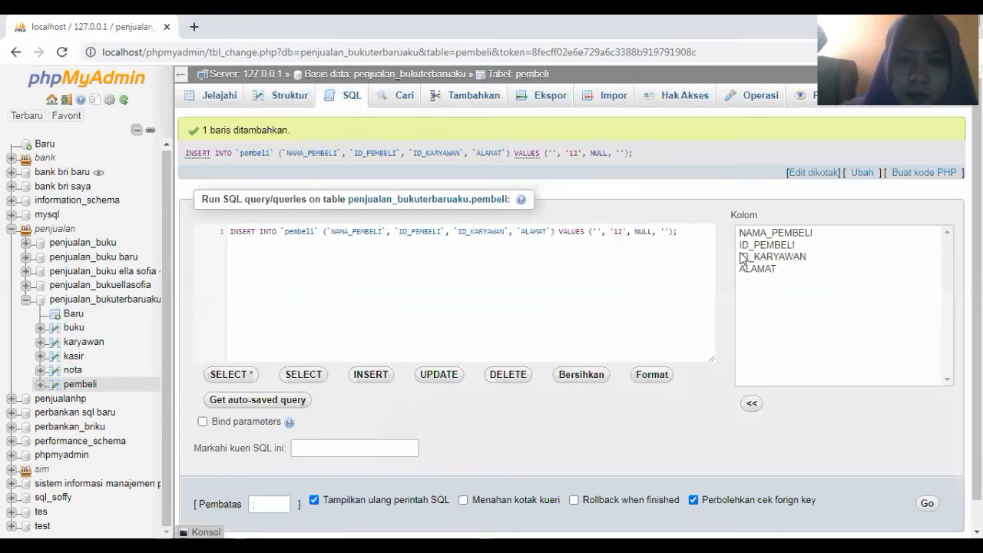
# Insert pembeli rows with ID_PEMBELI 15 and 17, leaving ID_KARYAWAN empty
pyautogui.click(459, 100)
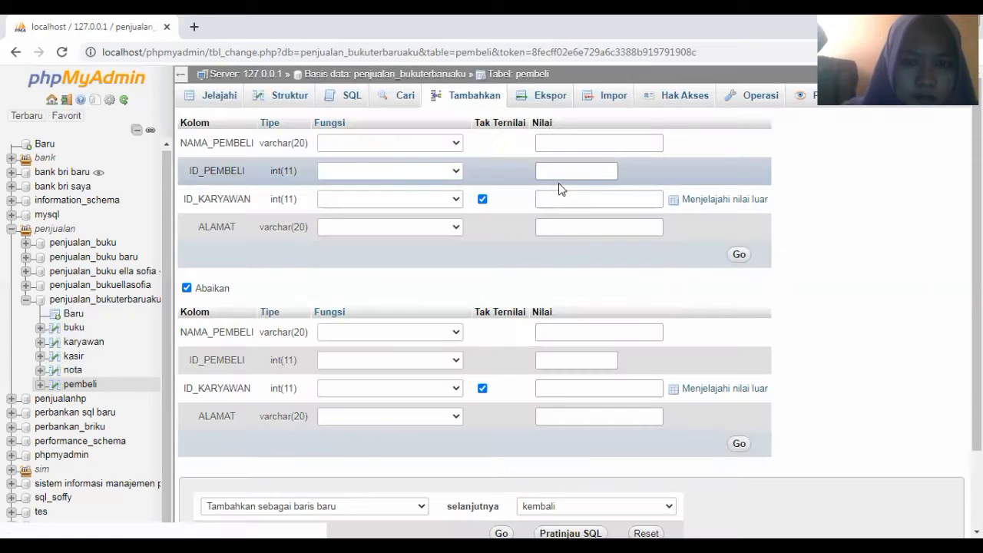
pyautogui.click(554, 176)
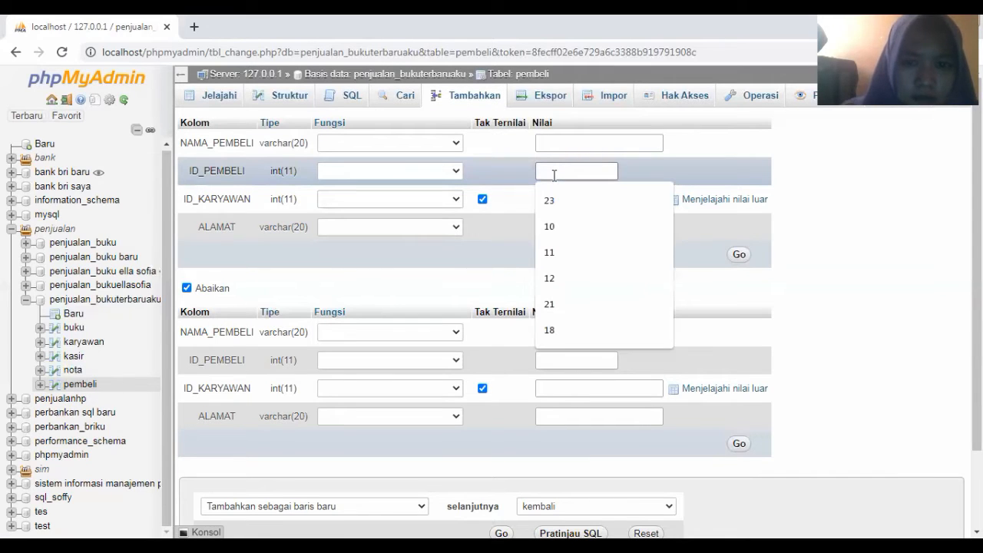
pyautogui.write('15')
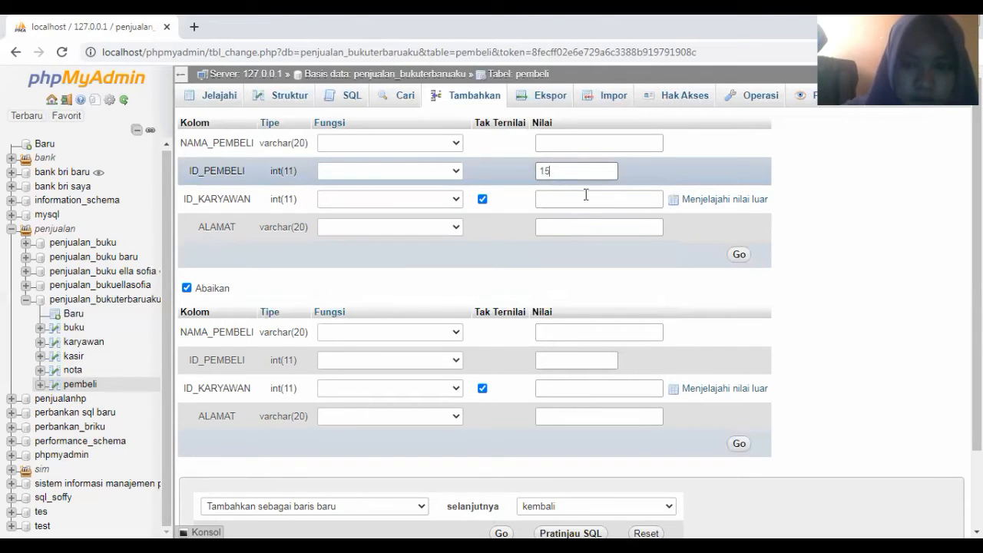
pyautogui.click(738, 257)
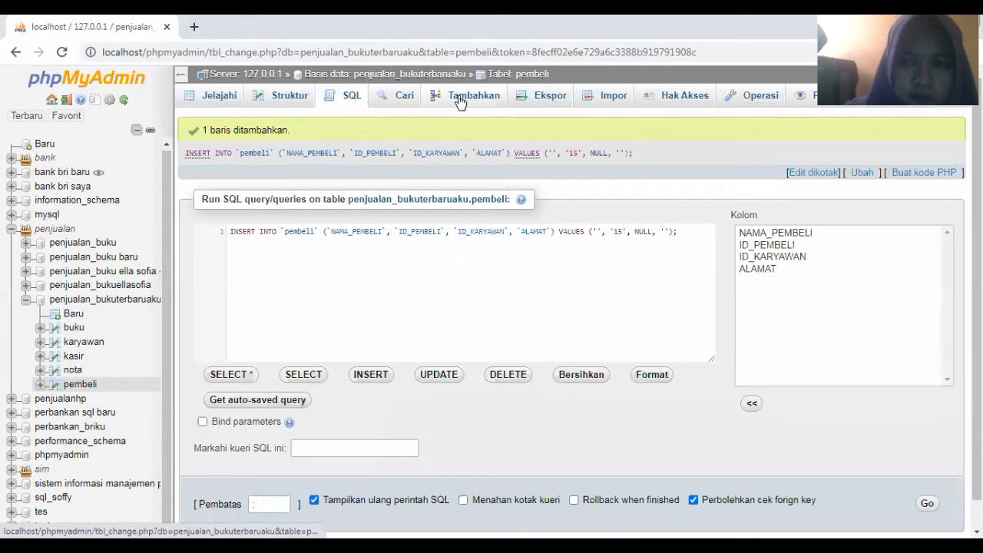
pyautogui.click(461, 102)
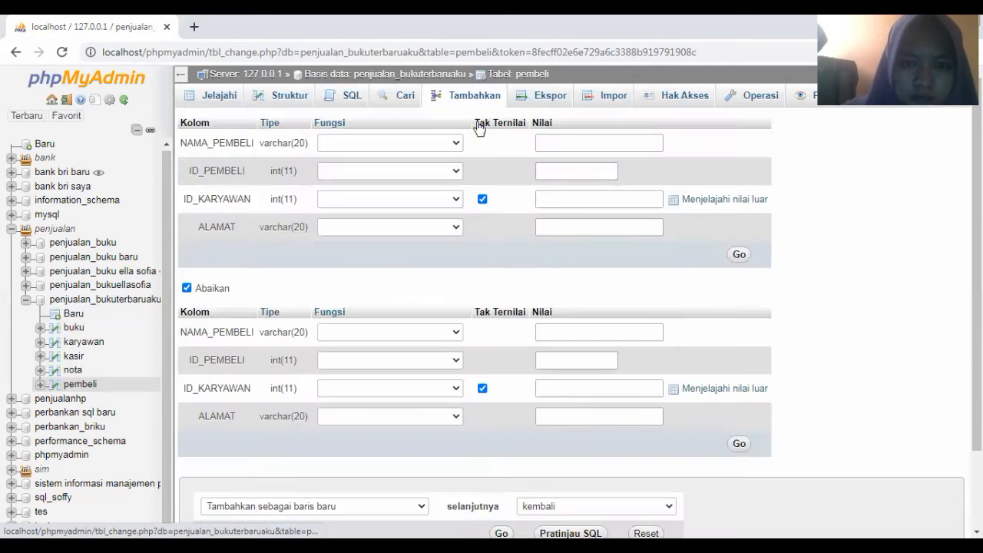
pyautogui.click(563, 202)
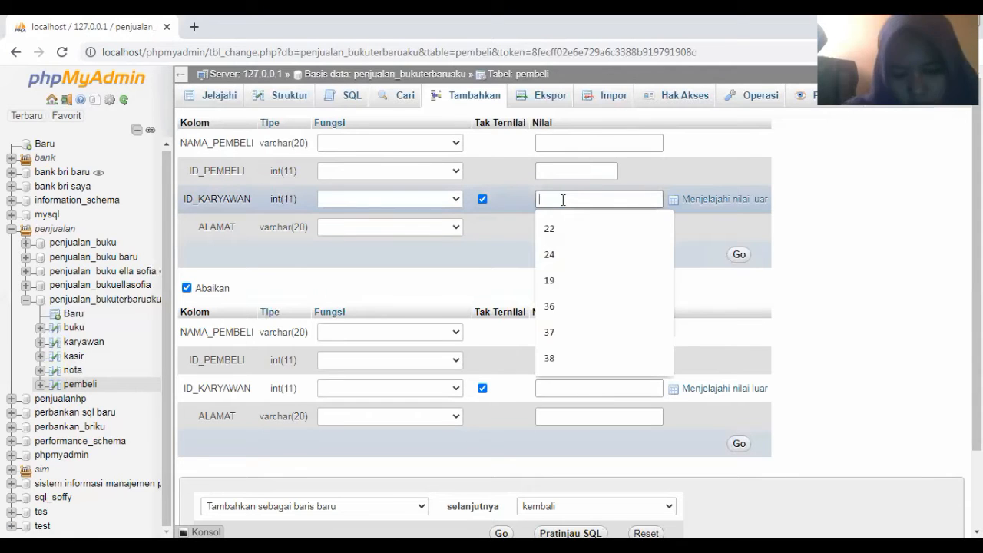
pyautogui.write('1')
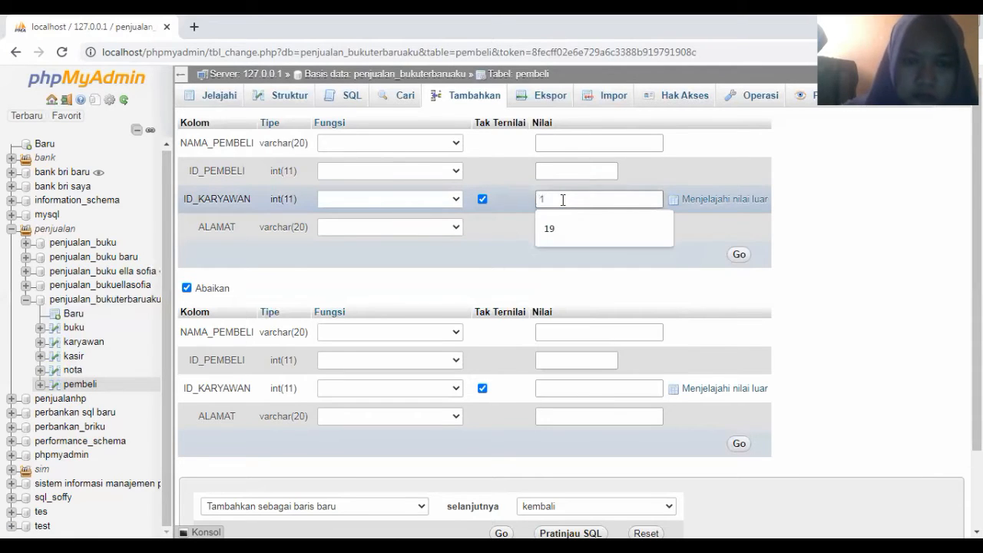
pyautogui.press('BackSpace')
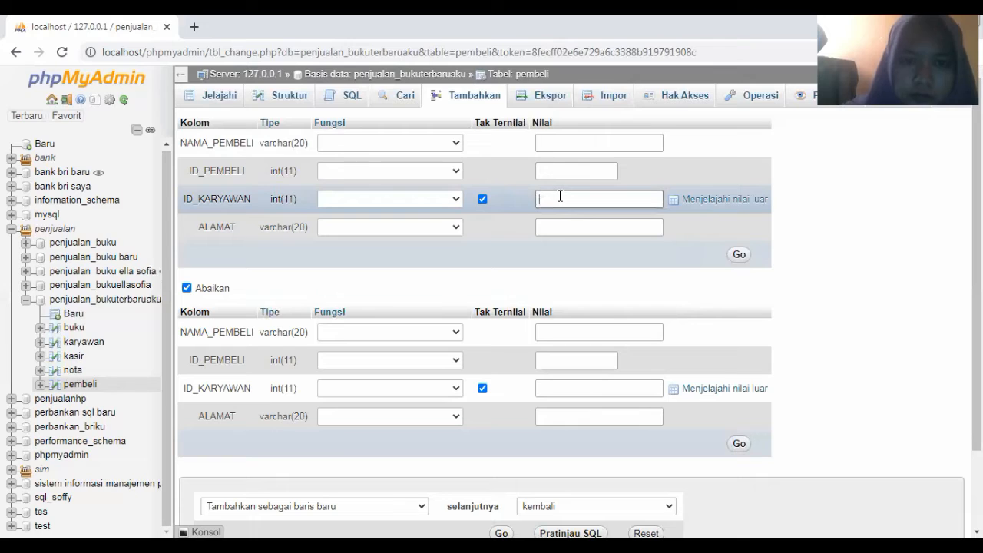
pyautogui.click(550, 167)
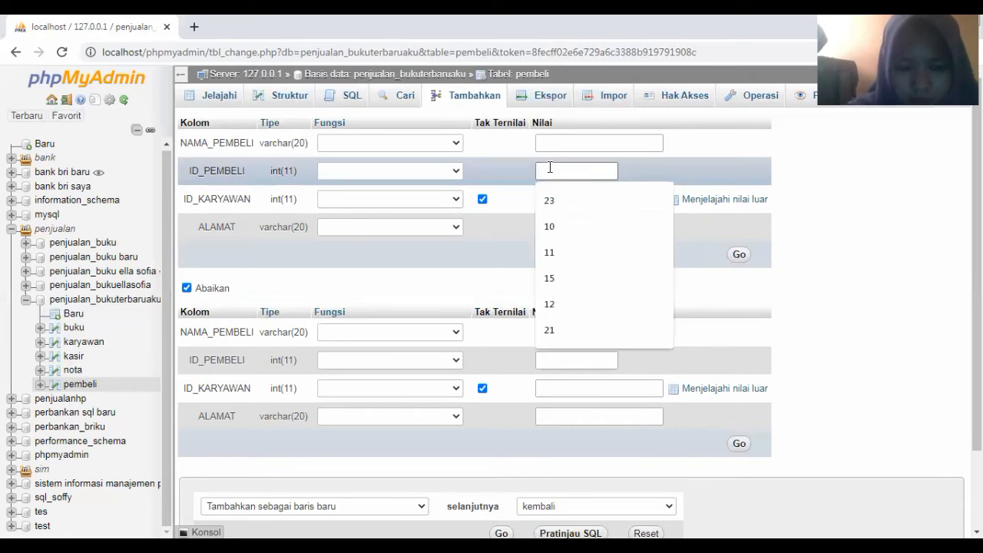
pyautogui.write('17')
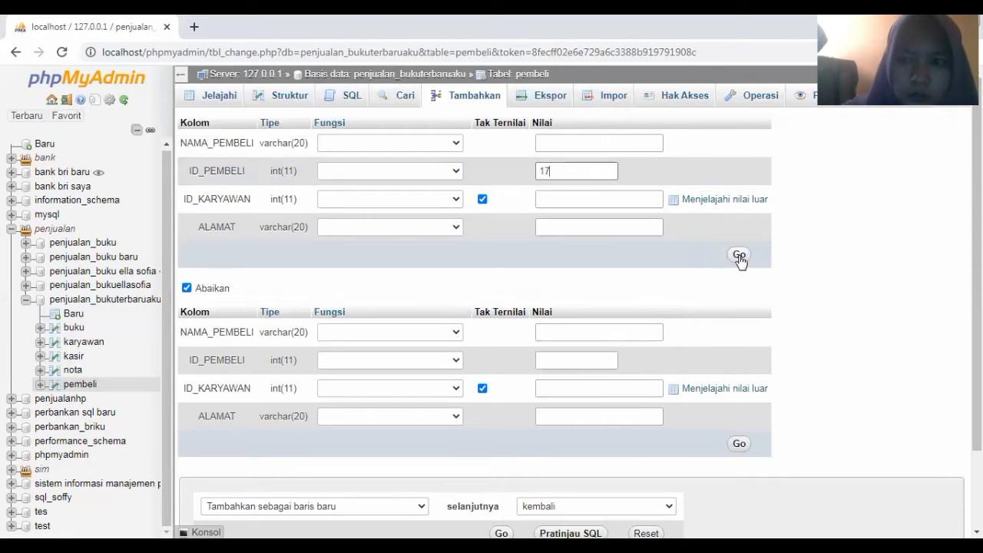
pyautogui.click(739, 255)
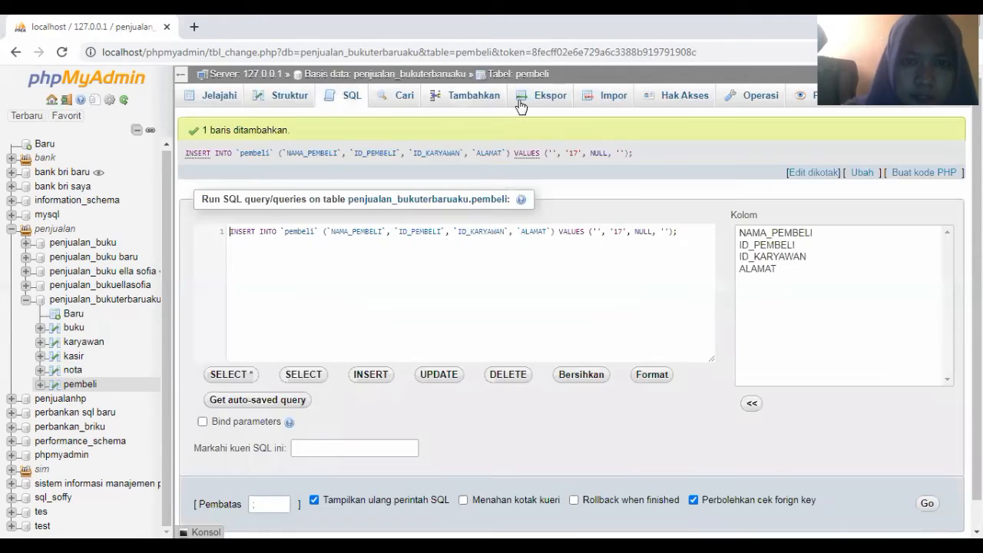
# Insert pembeli rows with ID_PEMBELI 18, 21 and 23
pyautogui.click(477, 102)
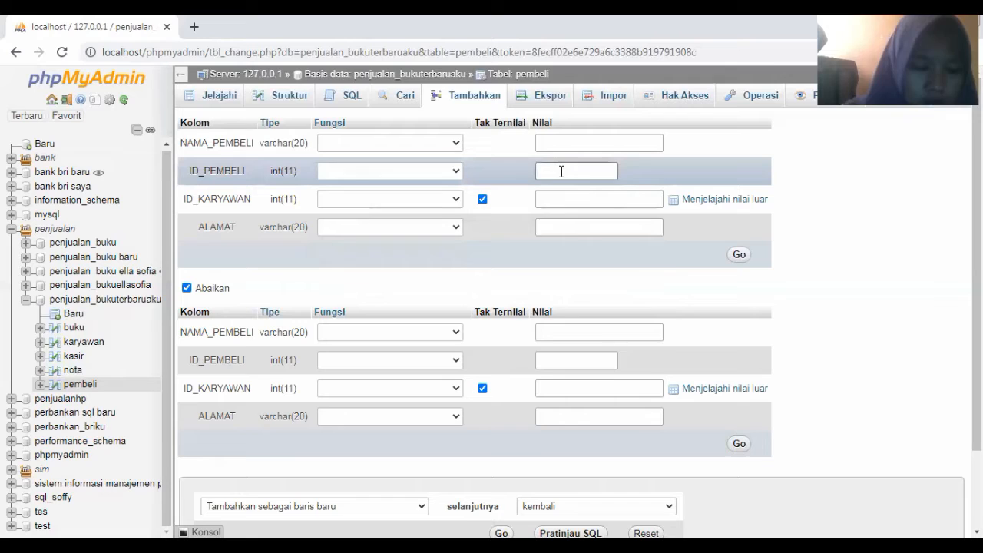
pyautogui.click(561, 170)
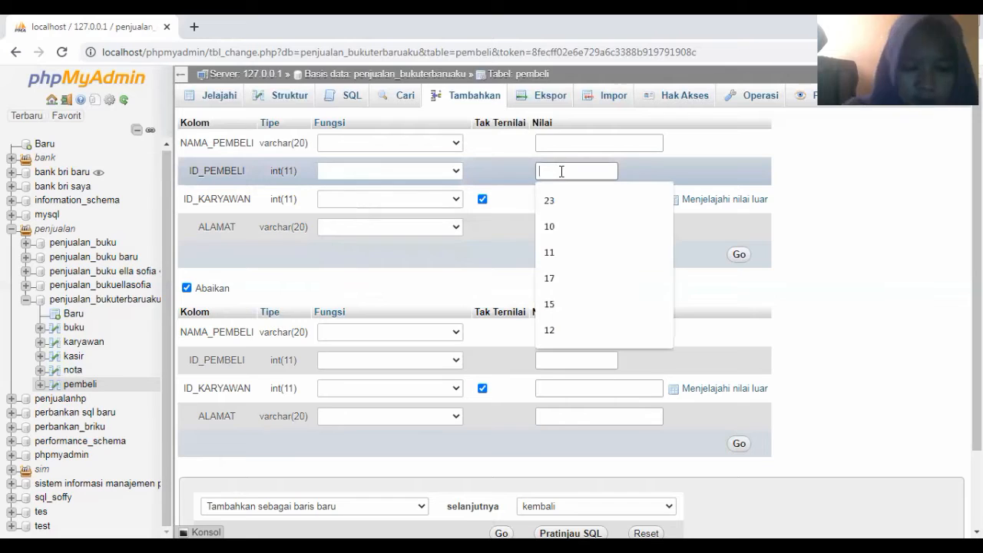
pyautogui.write('18')
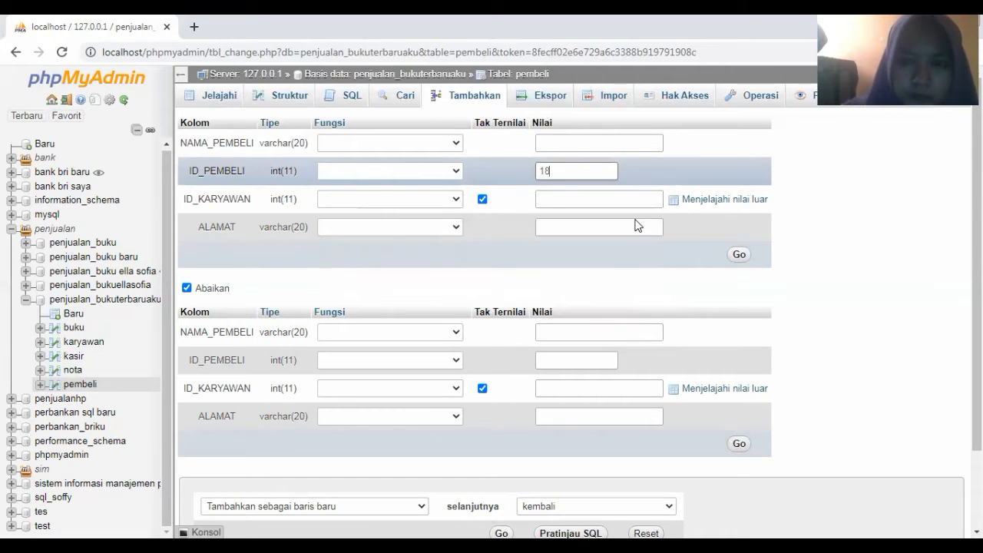
pyautogui.click(740, 258)
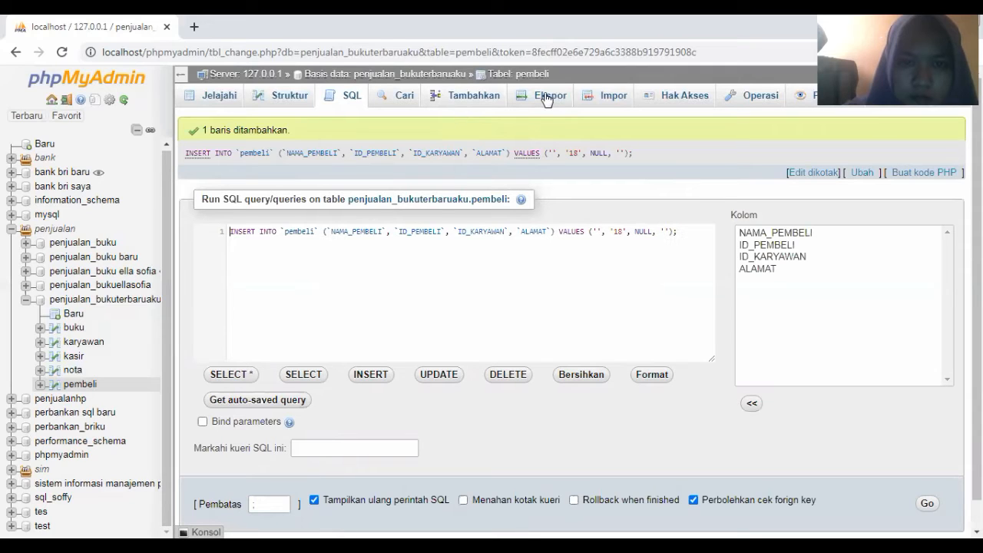
pyautogui.click(476, 97)
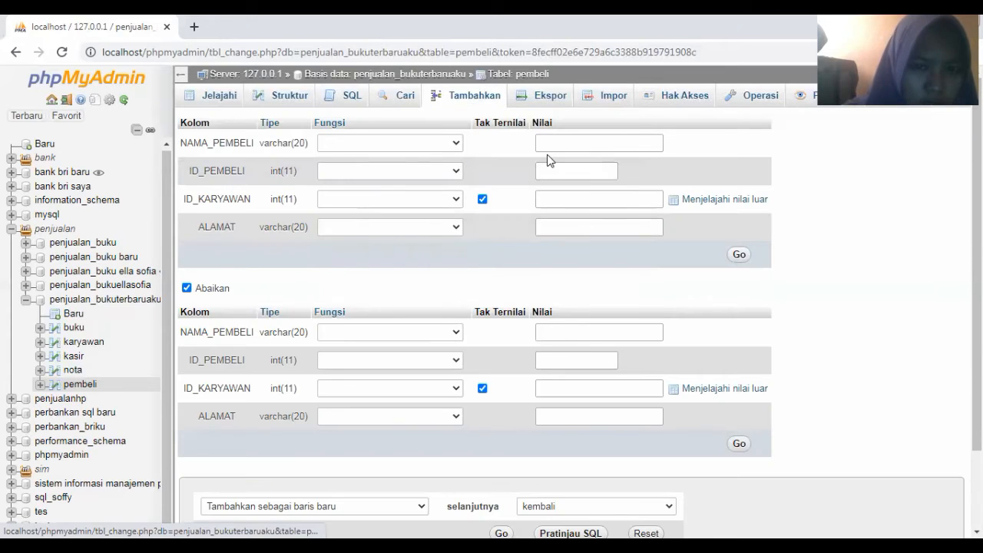
pyautogui.click(547, 169)
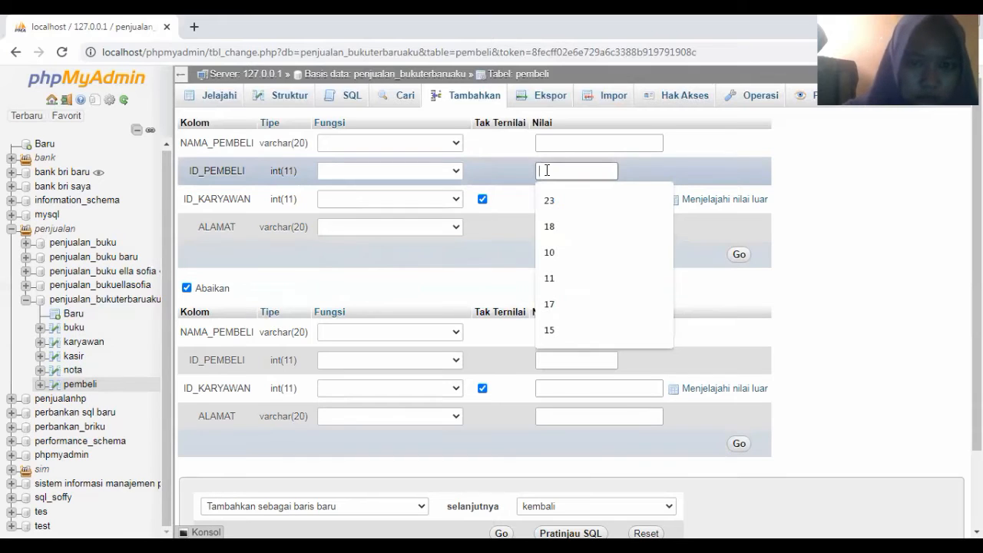
pyautogui.write('21')
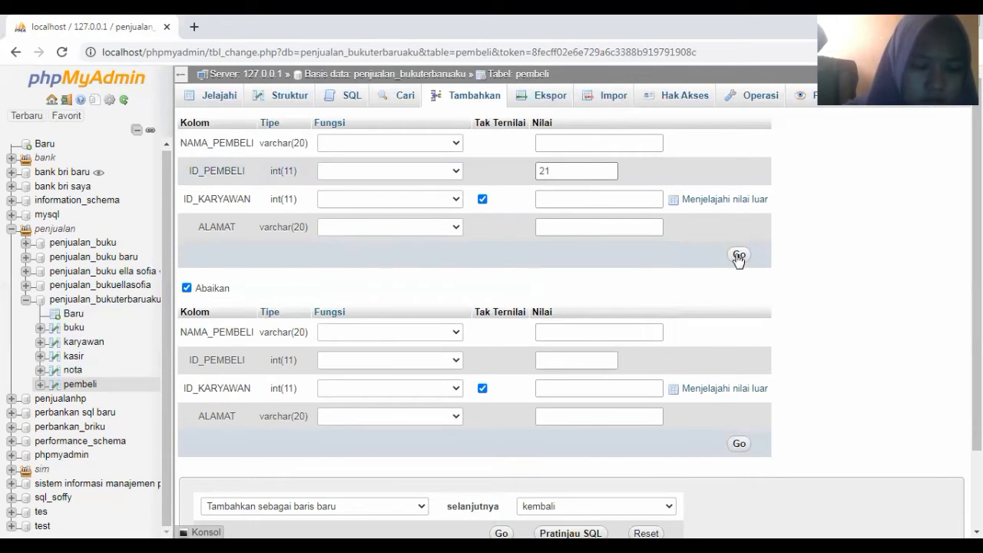
pyautogui.click(738, 256)
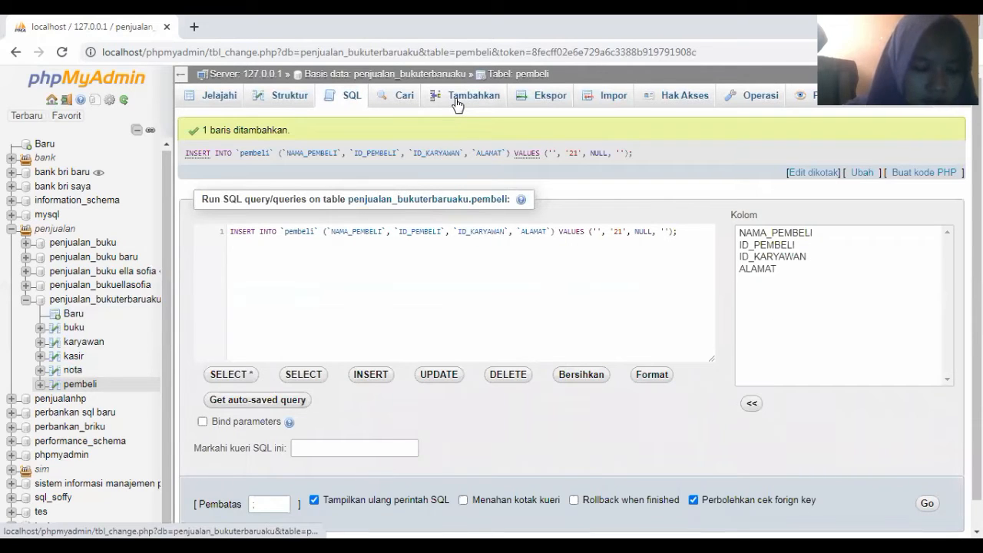
pyautogui.click(456, 98)
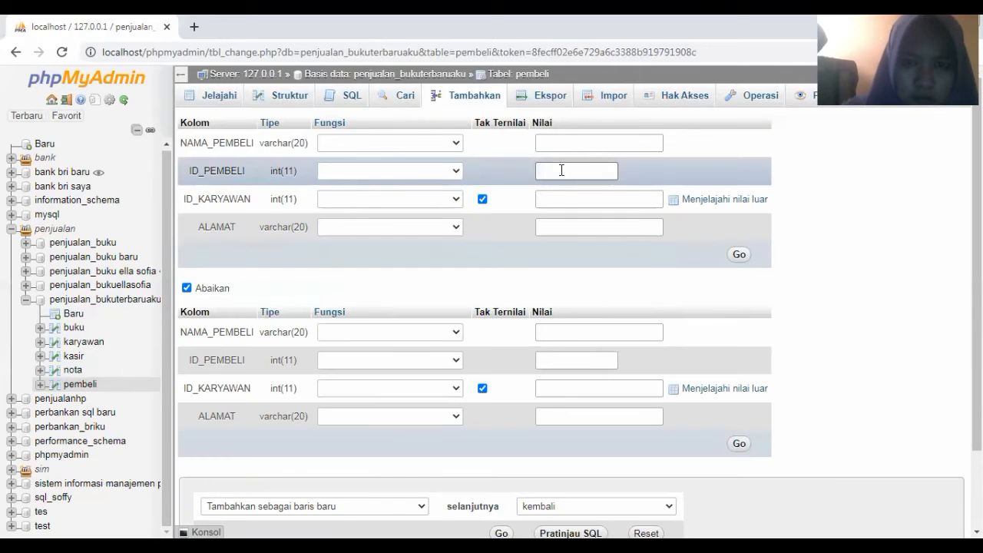
pyautogui.click(562, 170)
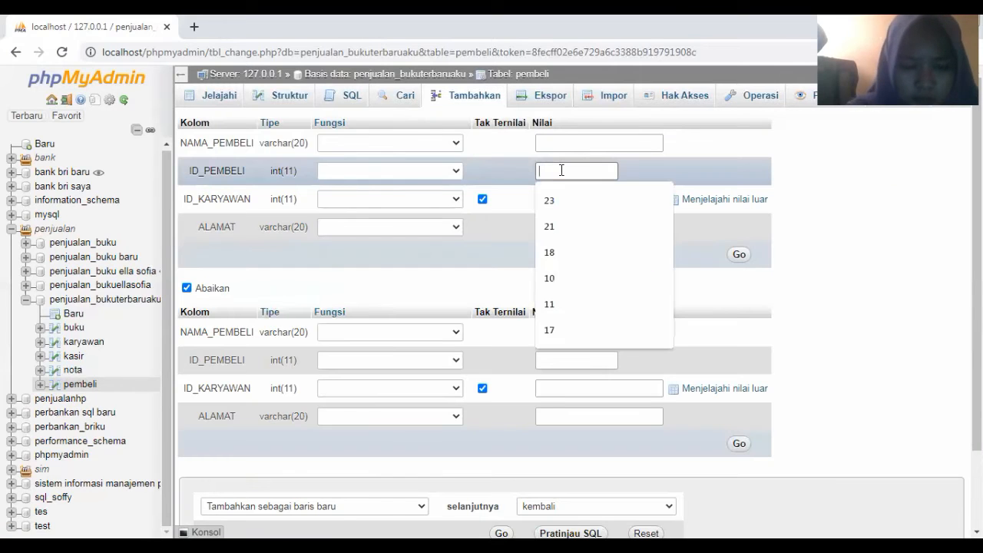
pyautogui.write('23')
pyautogui.click(740, 258)
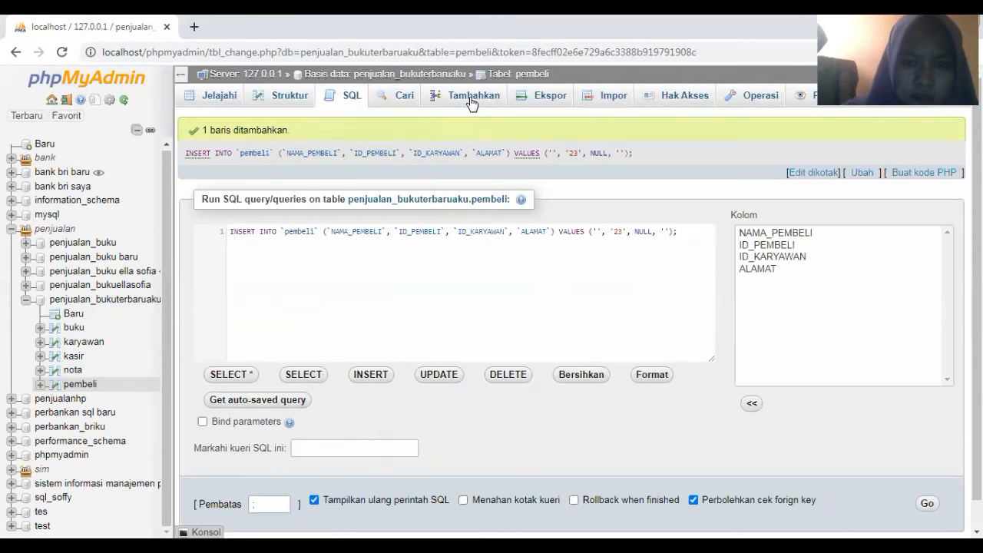
# Insert pembeli rows with ID_PEMBELI 33 and 53
pyautogui.click(470, 103)
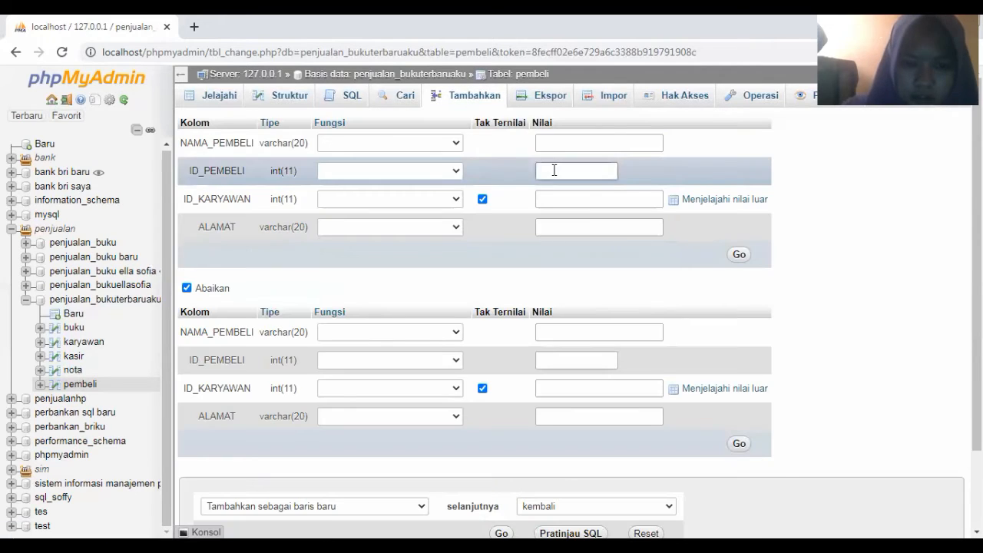
pyautogui.click(553, 170)
pyautogui.write('33')
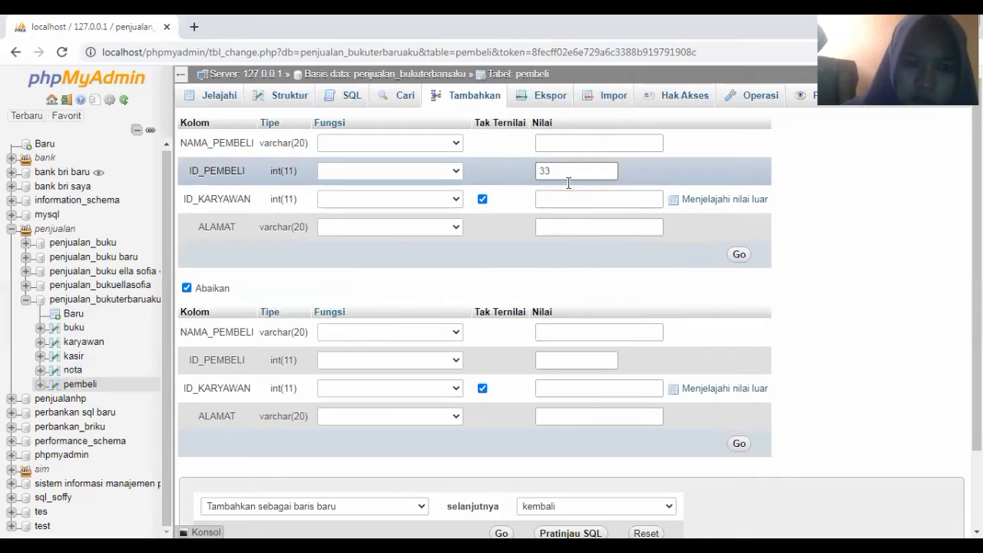
pyautogui.click(649, 226)
pyautogui.click(737, 255)
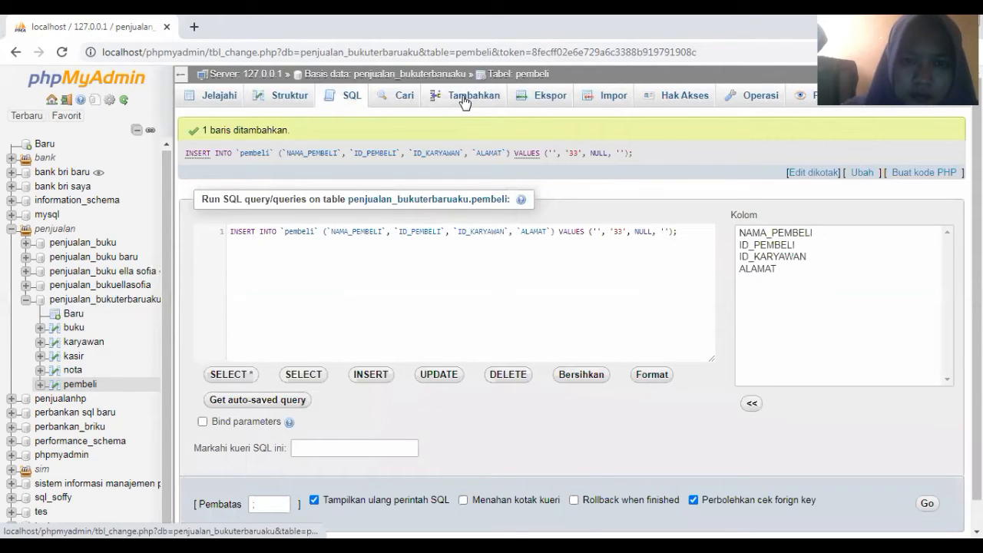
pyautogui.click(465, 103)
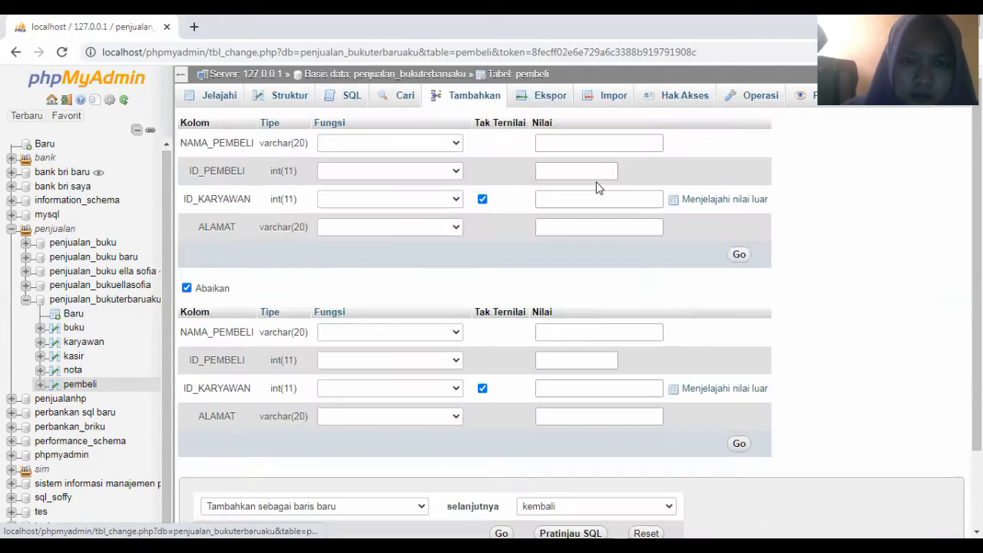
pyautogui.click(563, 172)
pyautogui.click(563, 172)
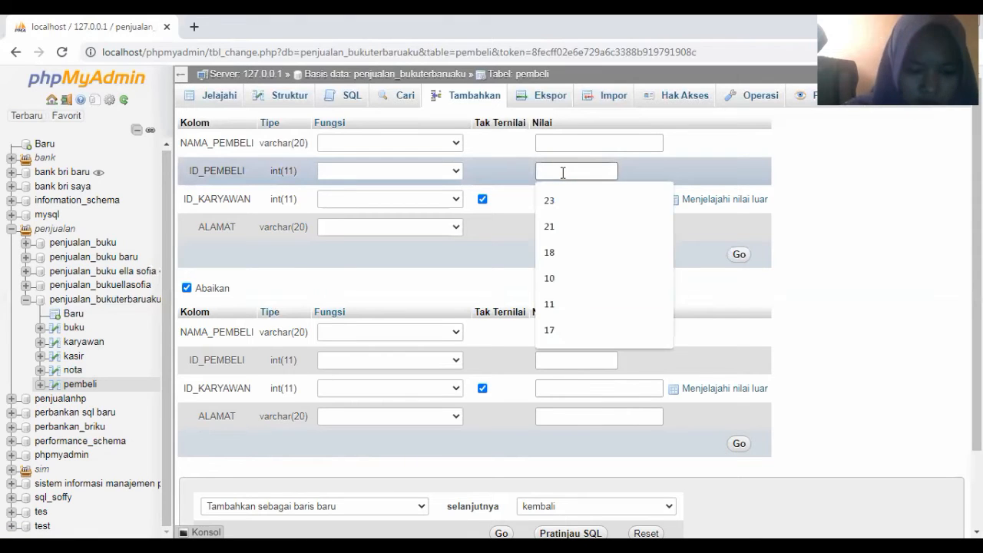
pyautogui.write('5')
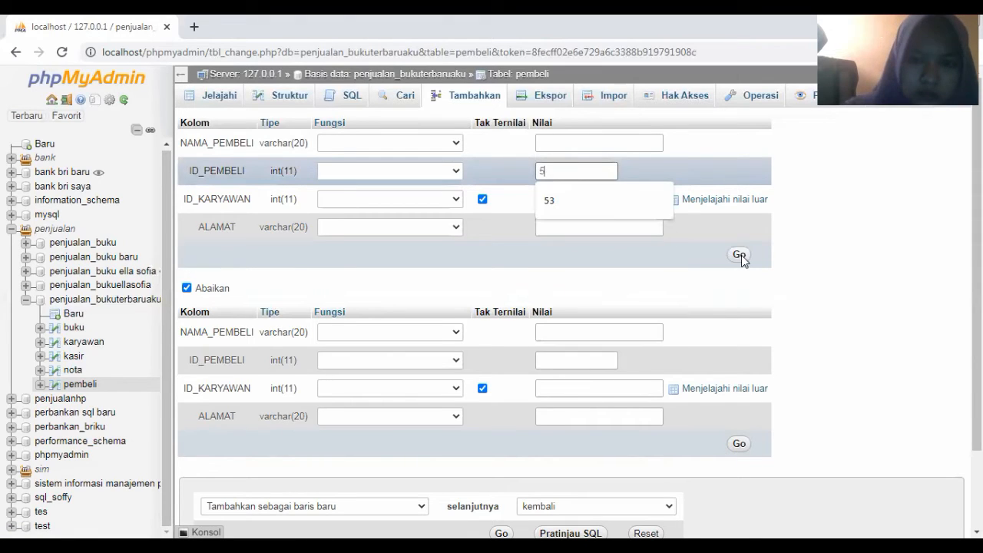
pyautogui.write('3')
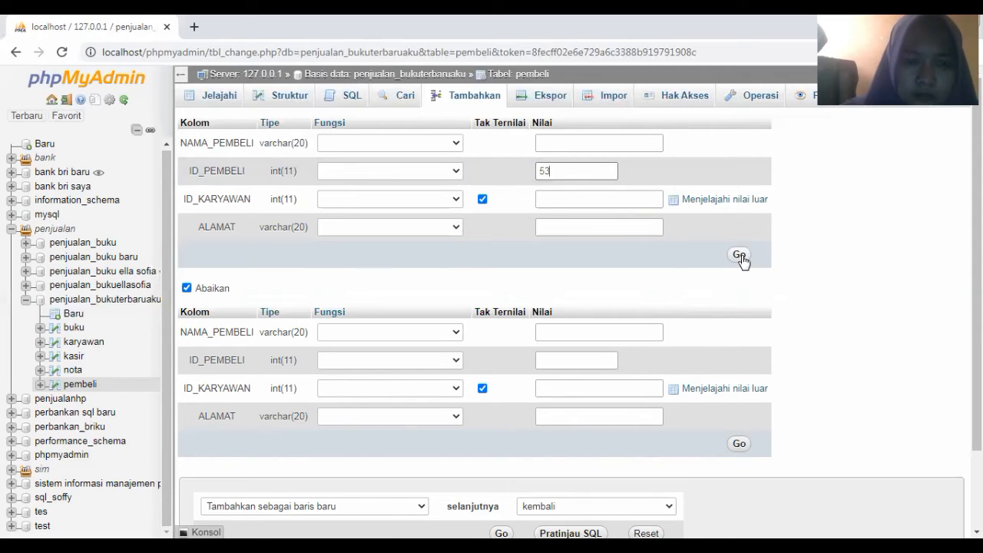
pyautogui.click(739, 256)
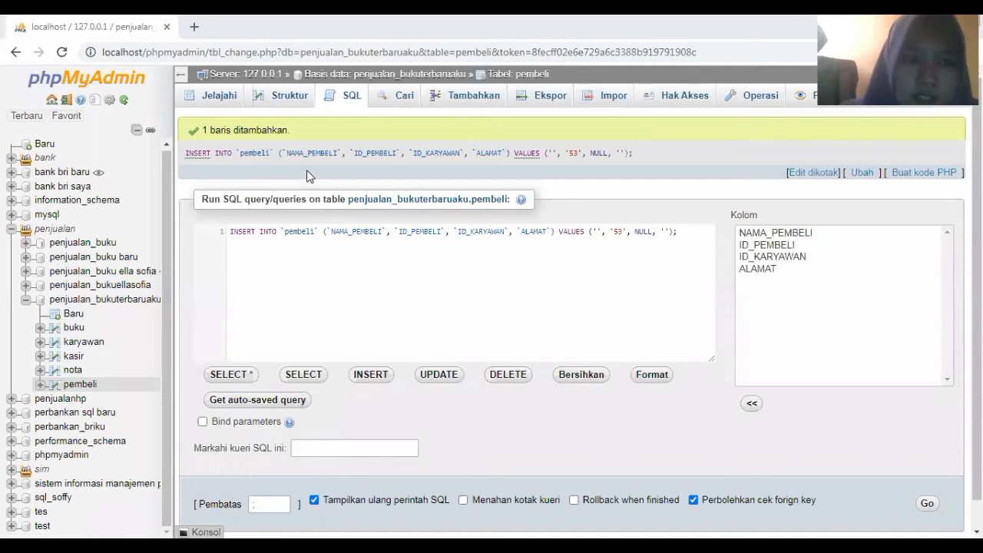
# Check the pembeli structure, browse its ten rows, and edit the ID_PEMBELI 10 row
pyautogui.click(288, 96)
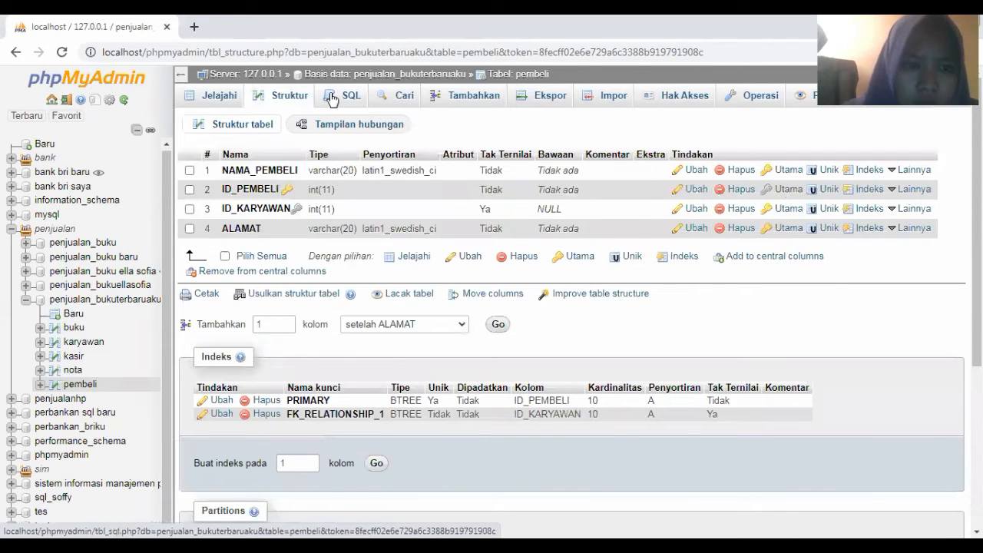
pyautogui.click(332, 99)
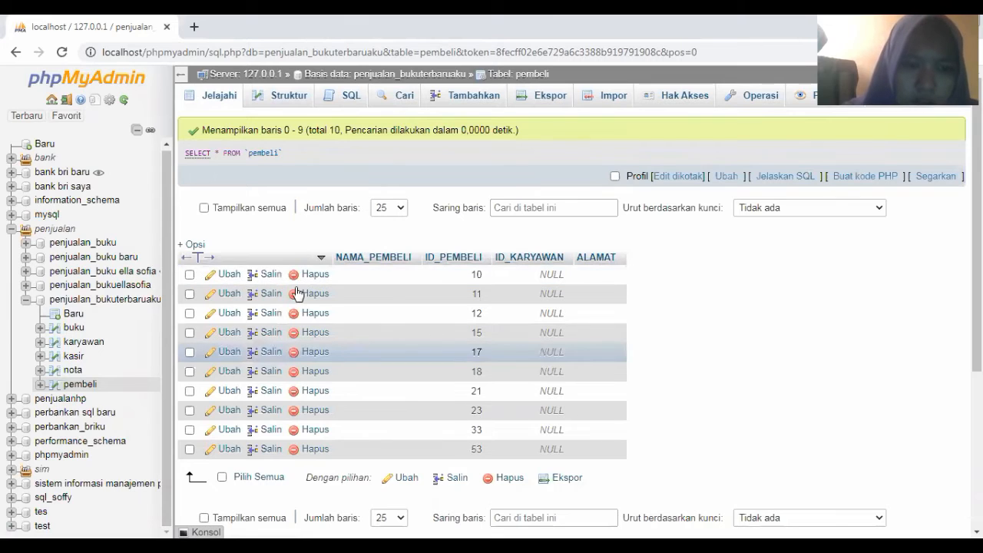
pyautogui.click(230, 278)
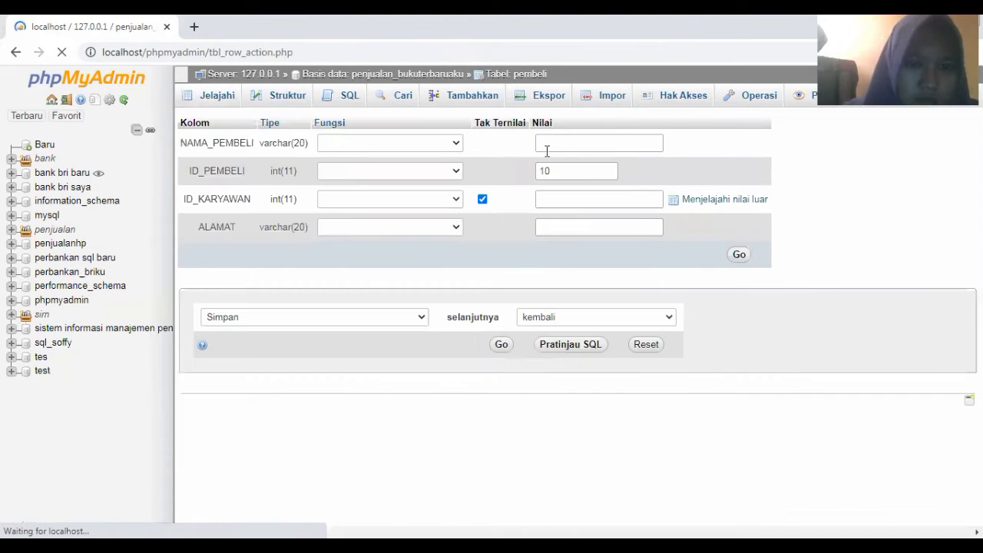
# Update buyer 10 with a suggested name, ID_KARYAWAN 19 and ALAMAT Kediri
pyautogui.click(542, 143)
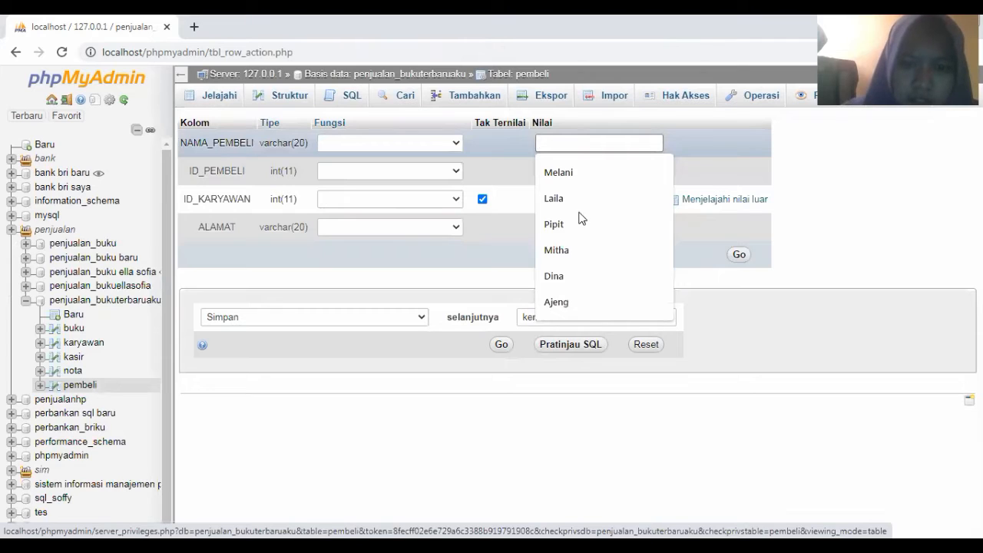
pyautogui.click(561, 253)
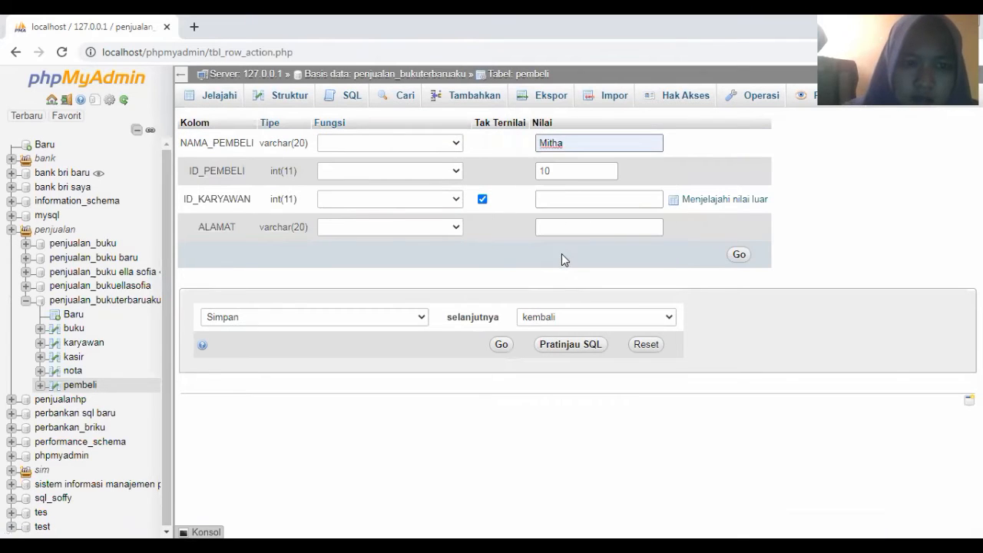
pyautogui.click(560, 198)
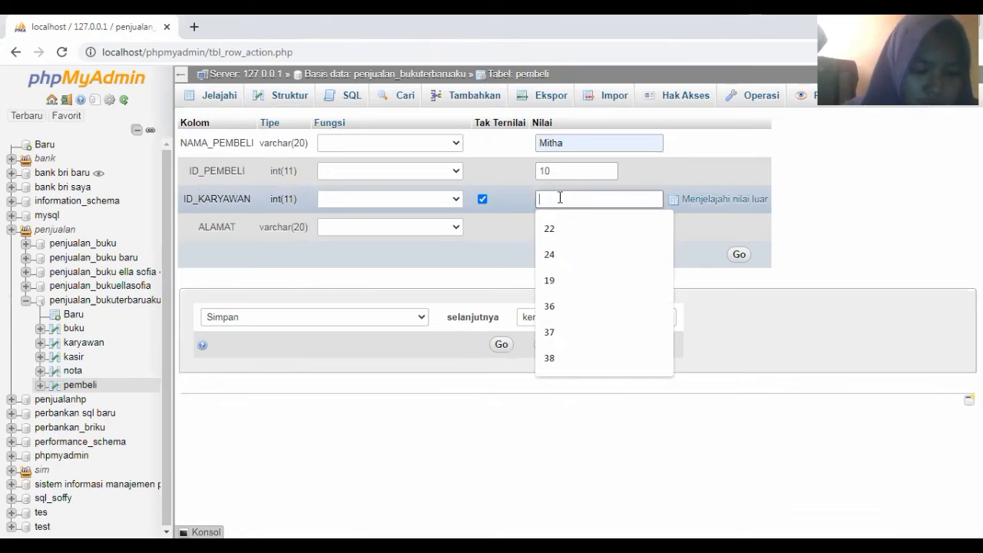
pyautogui.write('19')
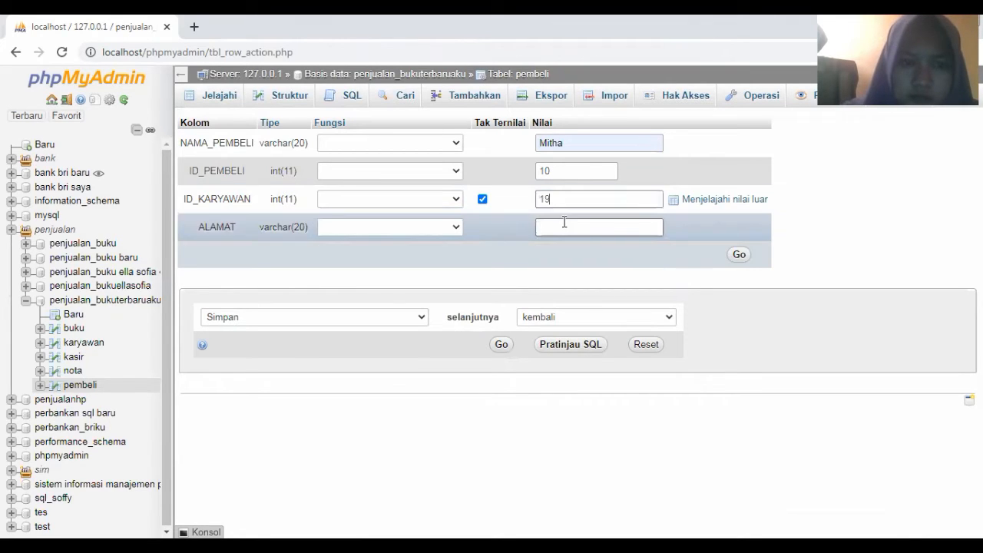
pyautogui.click(563, 225)
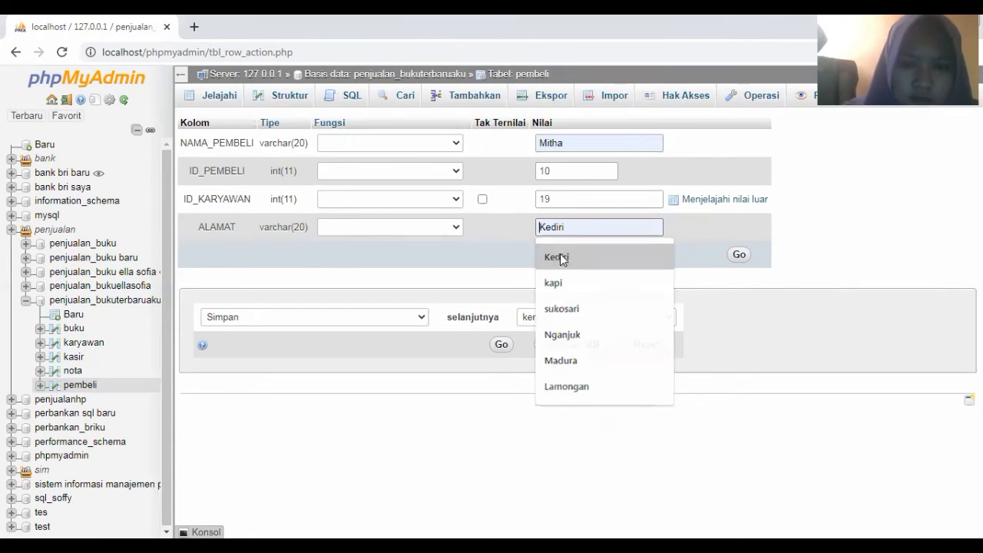
pyautogui.click(562, 260)
pyautogui.click(738, 257)
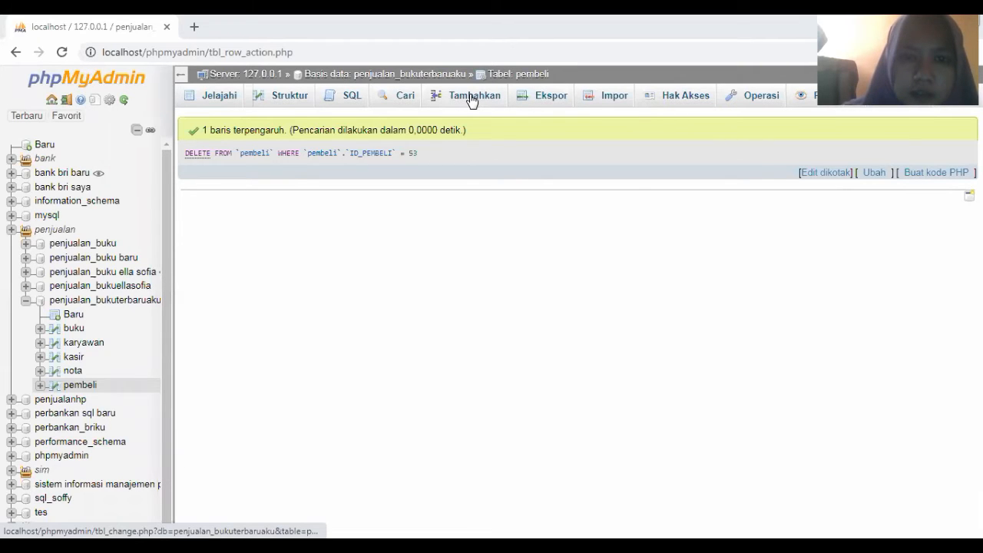
# Insert a pembeli row with ID_PEMBELI 23
pyautogui.click(472, 103)
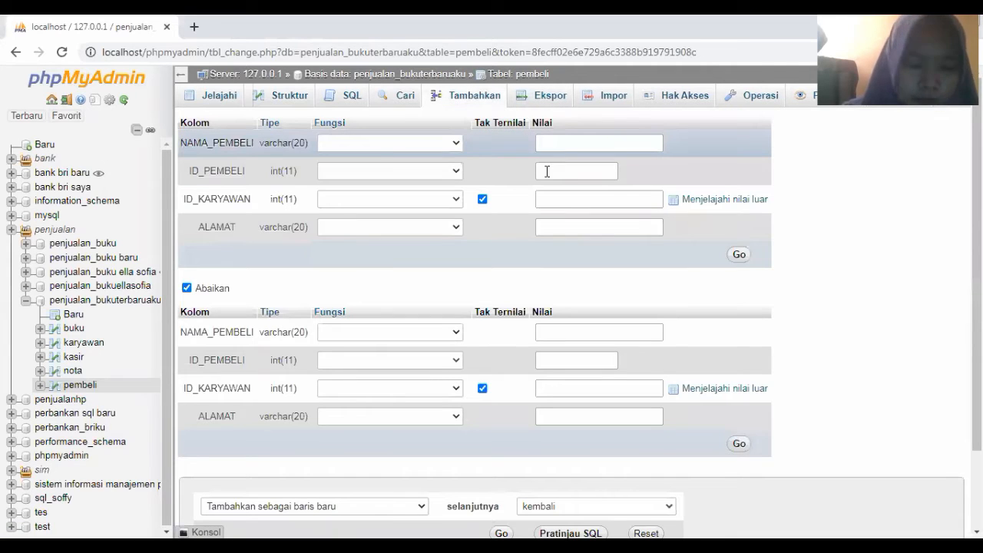
pyautogui.click(546, 172)
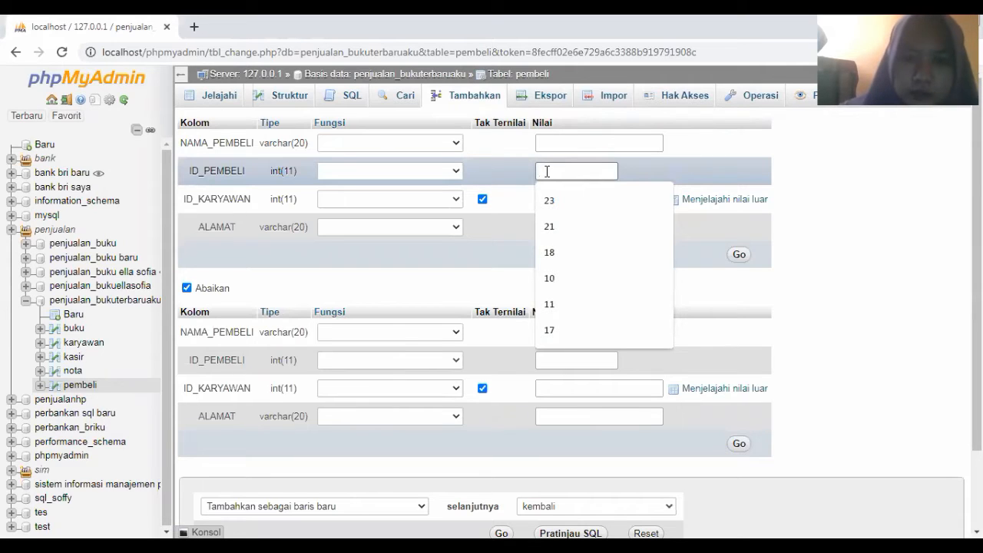
pyautogui.click(549, 200)
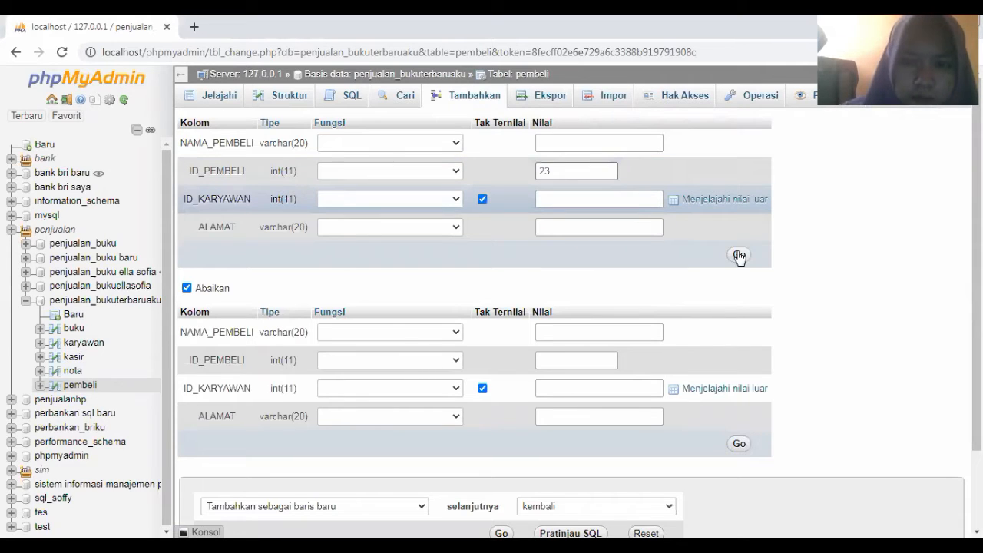
pyautogui.click(739, 256)
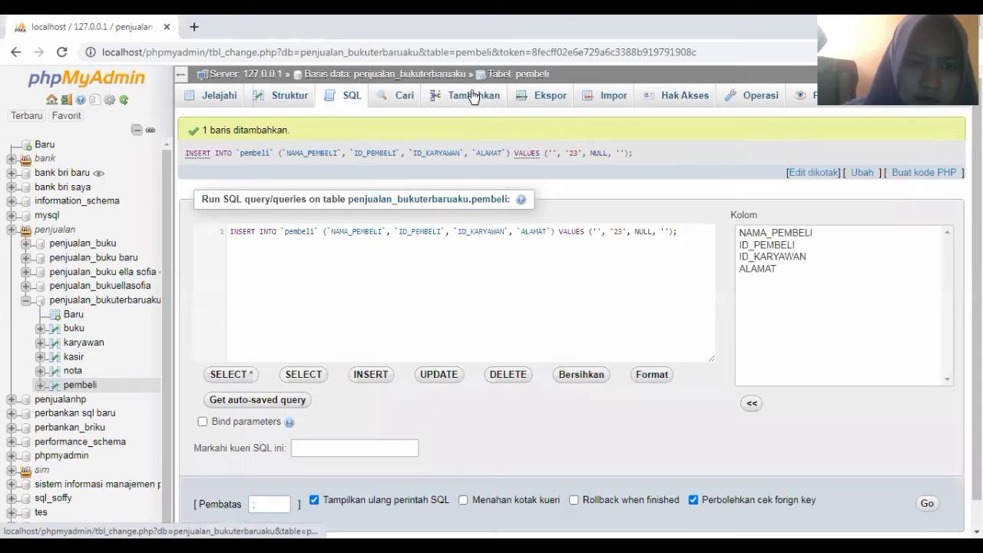
# Insert pembeli rows with ID_PEMBELI 33 and 53
pyautogui.click(473, 96)
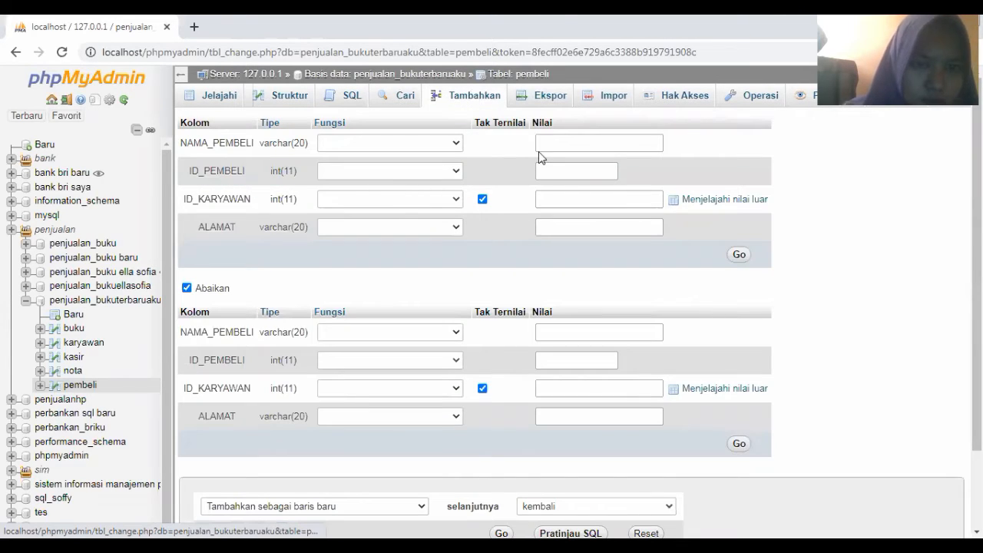
pyautogui.click(552, 169)
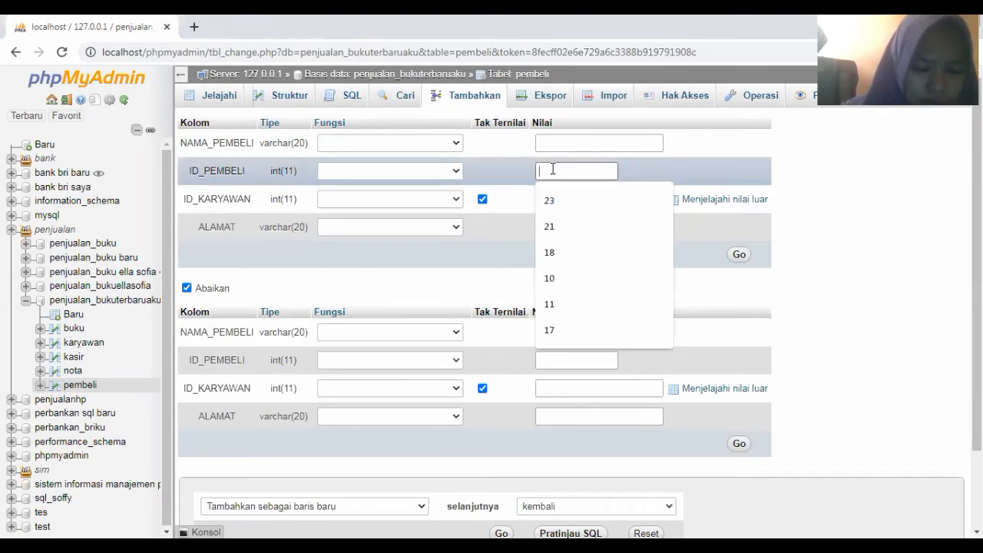
pyautogui.write('33')
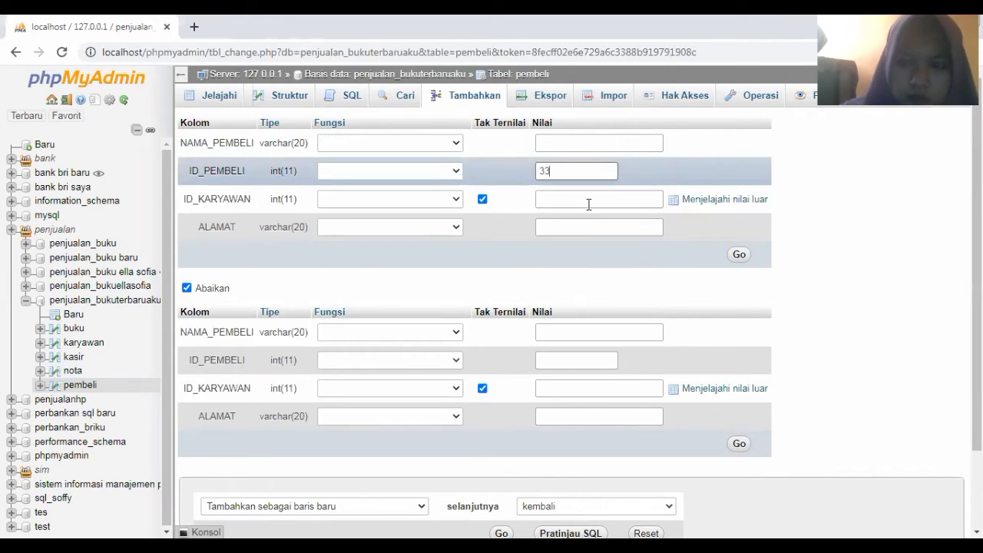
pyautogui.click(738, 256)
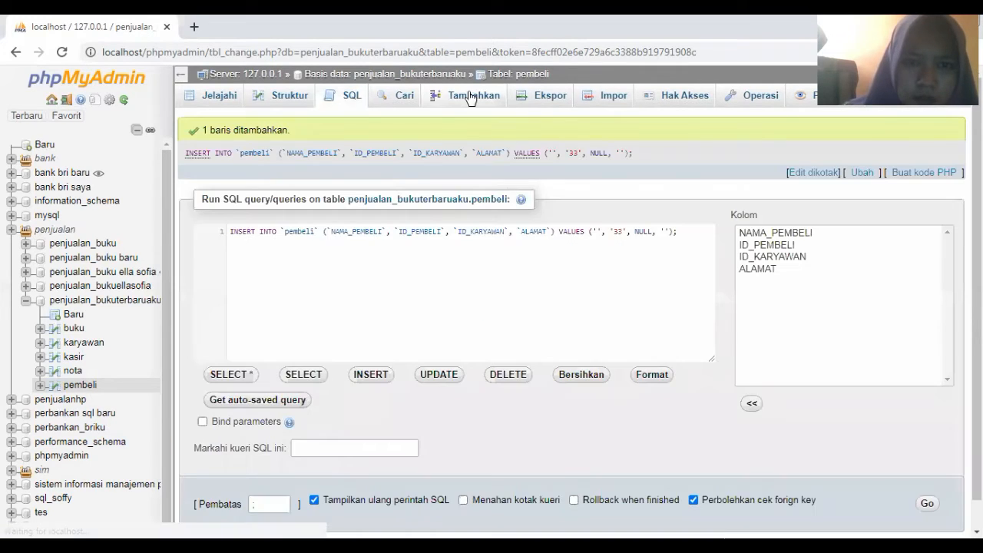
pyautogui.click(471, 96)
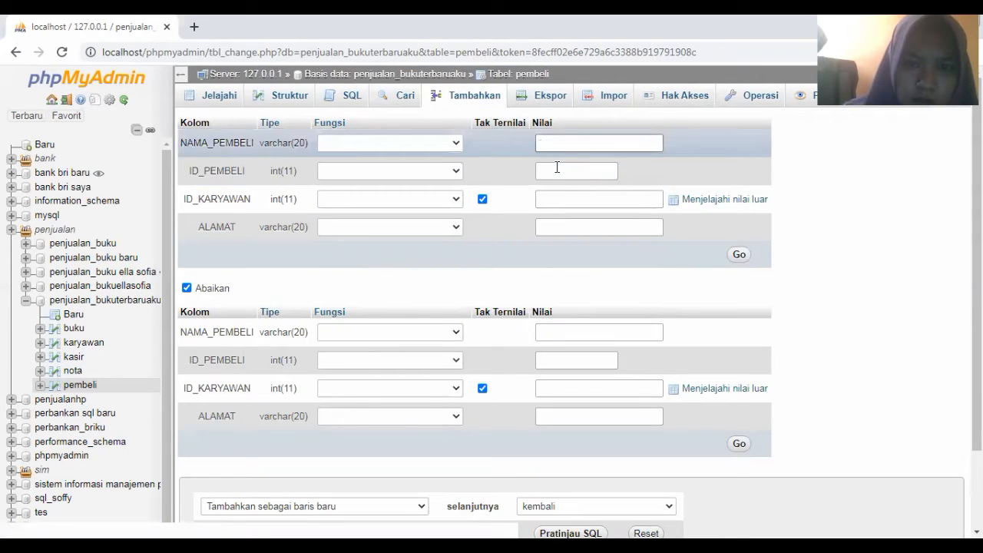
pyautogui.click(557, 167)
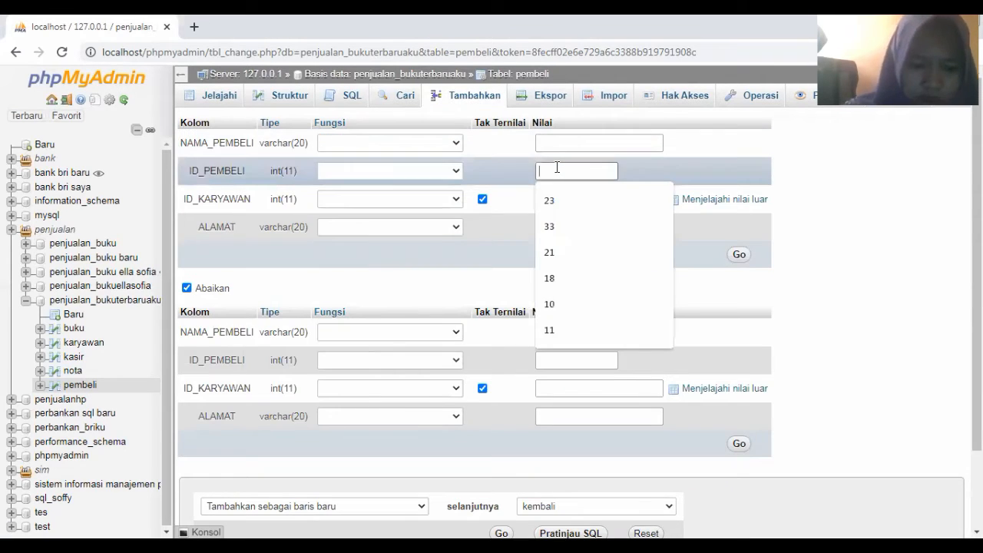
pyautogui.write('5')
pyautogui.click(611, 200)
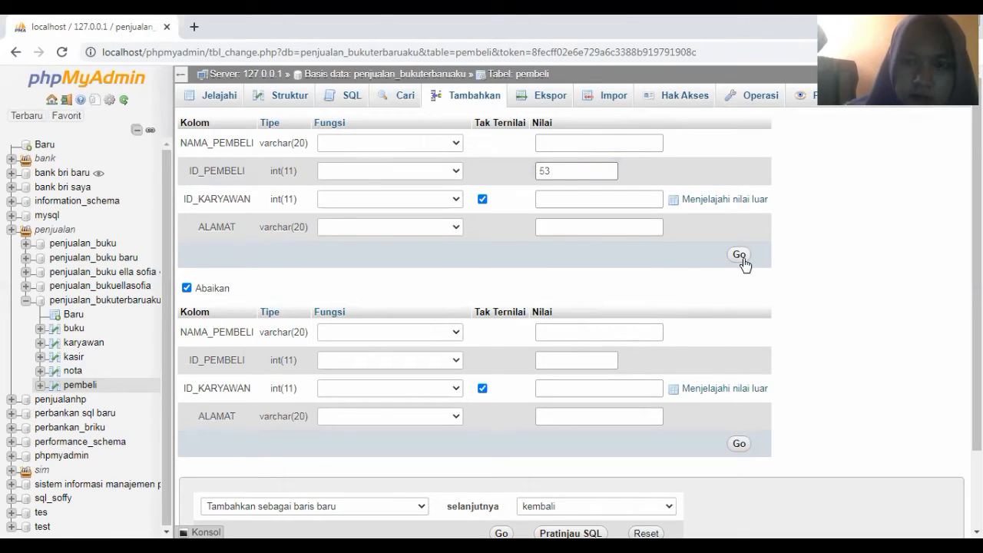
pyautogui.click(738, 255)
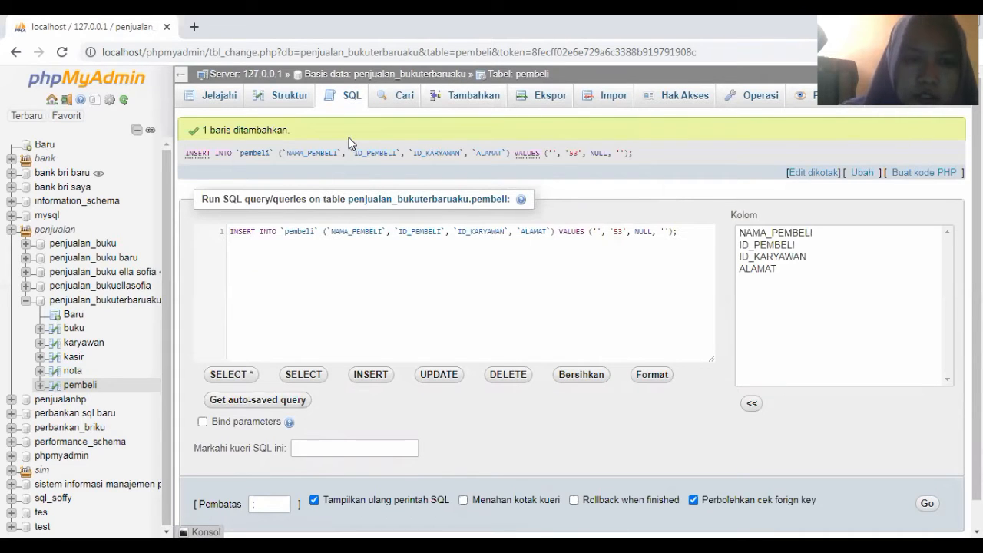
# Confirm pembeli has ten rows, then bring up the karyawan table's insert form
pyautogui.click(215, 101)
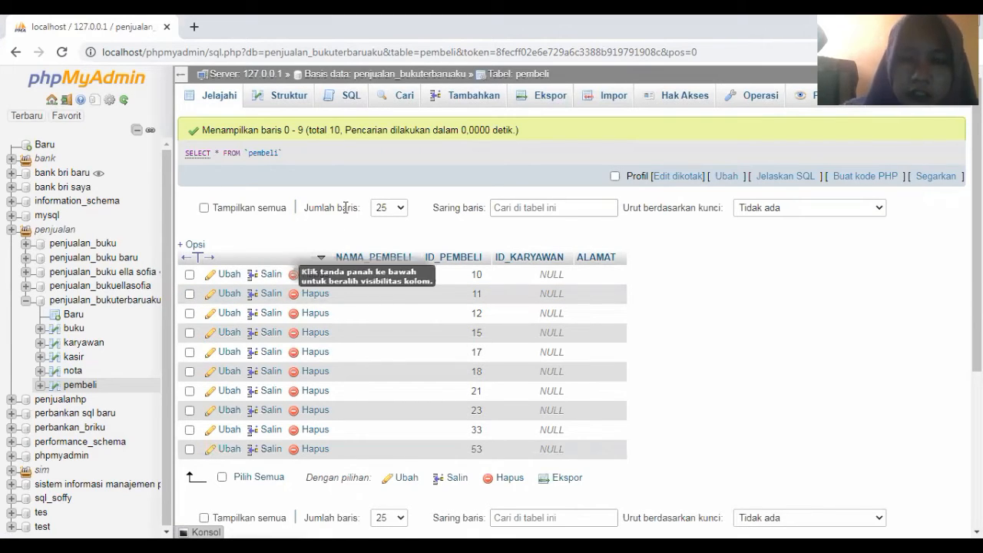
pyautogui.click(70, 344)
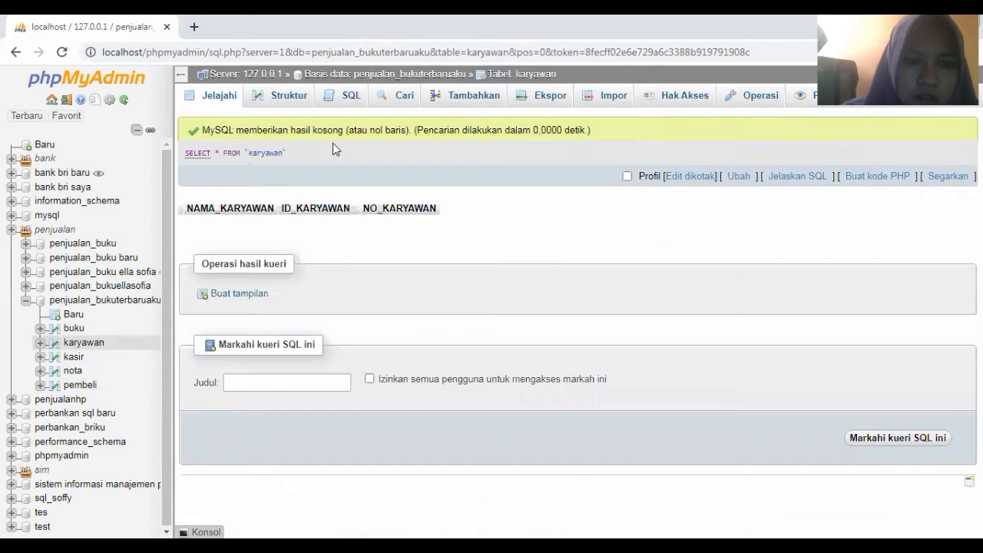
pyautogui.click(441, 101)
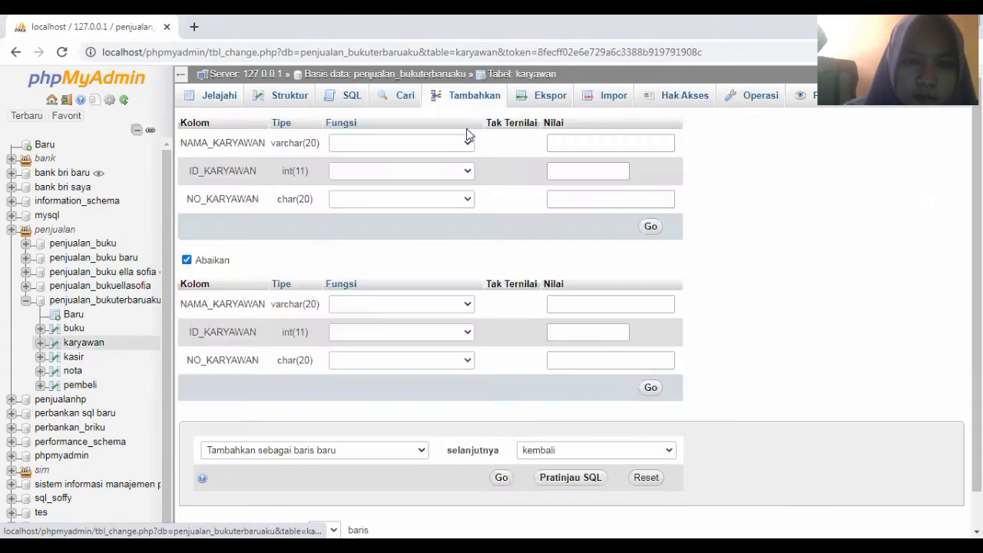
# Insert karyawan rows with ID_KARYAWAN 19, 22 and 24
pyautogui.click(571, 171)
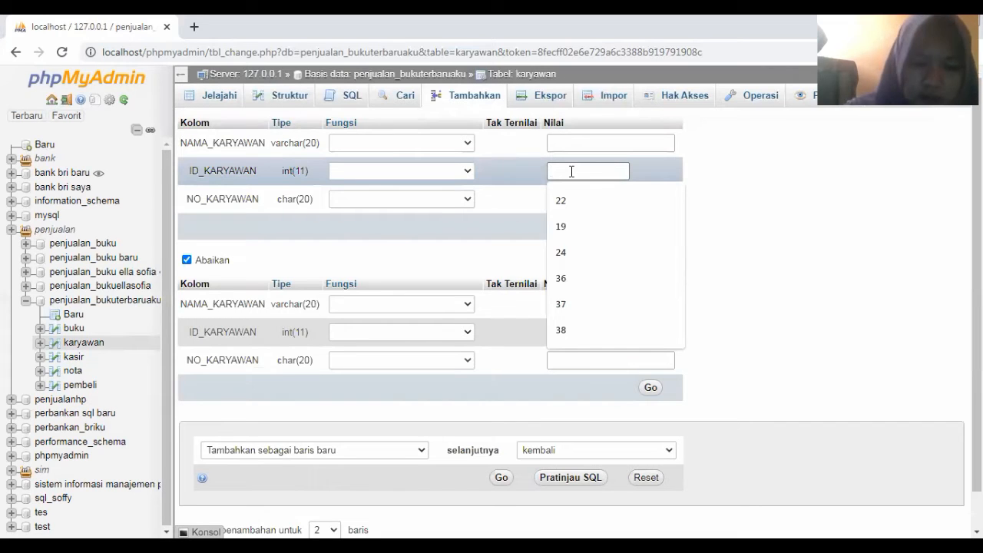
pyautogui.write('19')
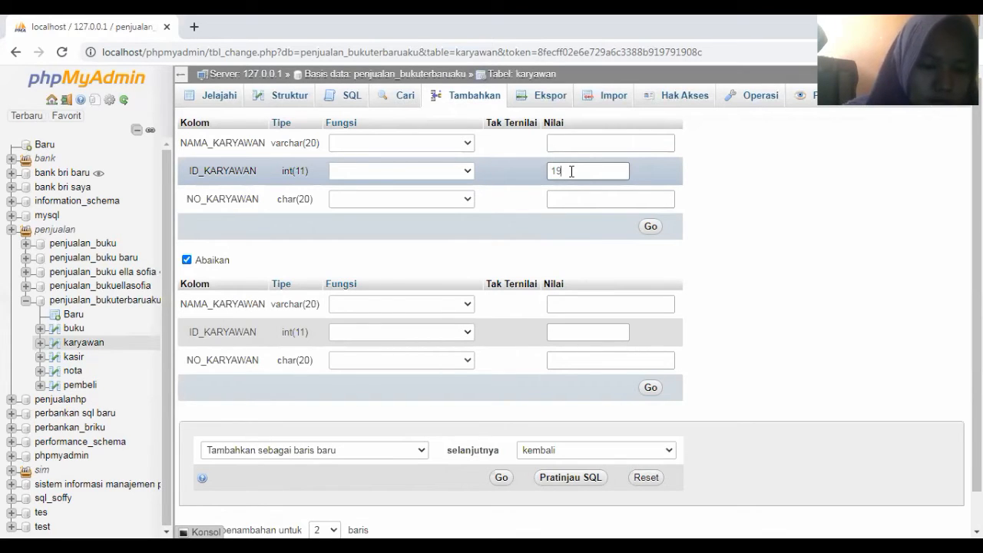
pyautogui.click(650, 227)
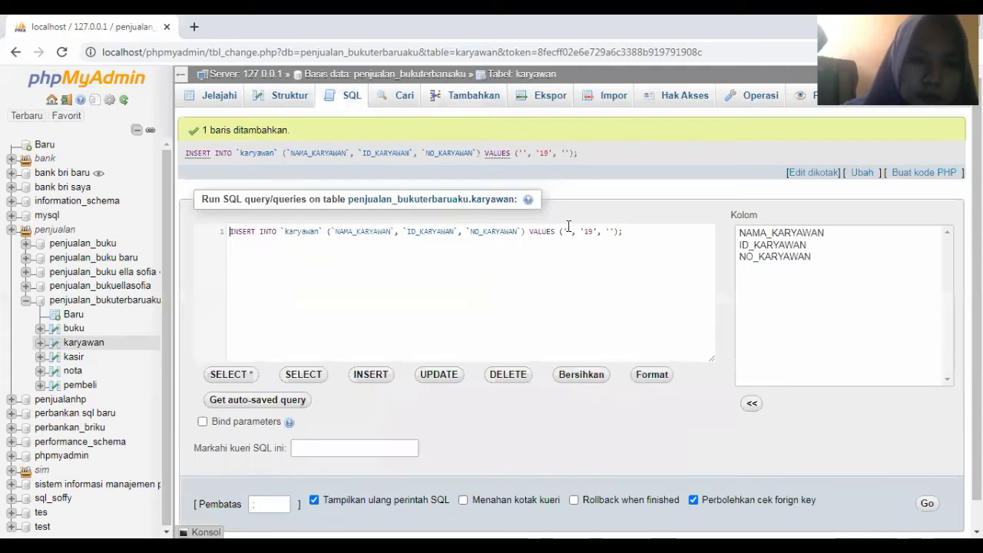
pyautogui.click(460, 99)
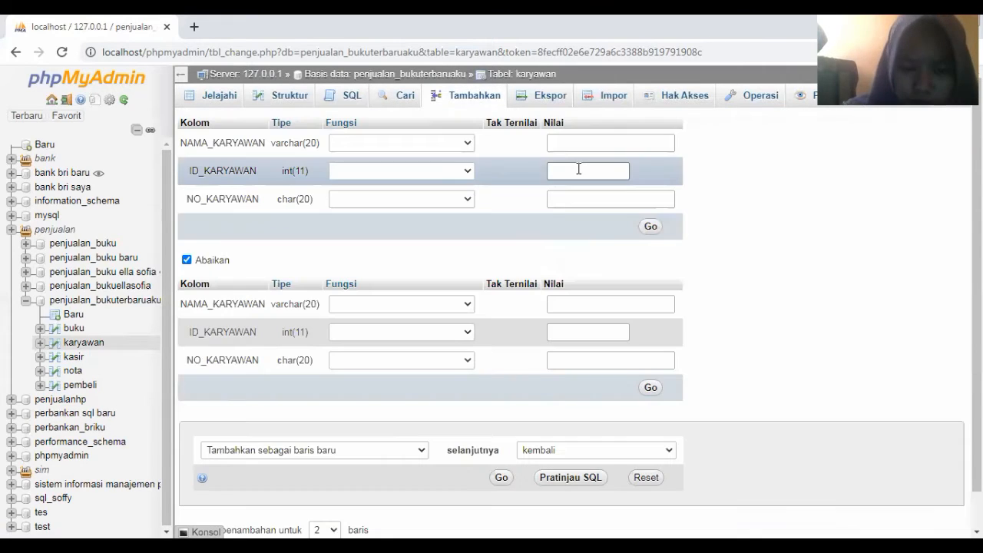
pyautogui.click(578, 169)
pyautogui.write('22')
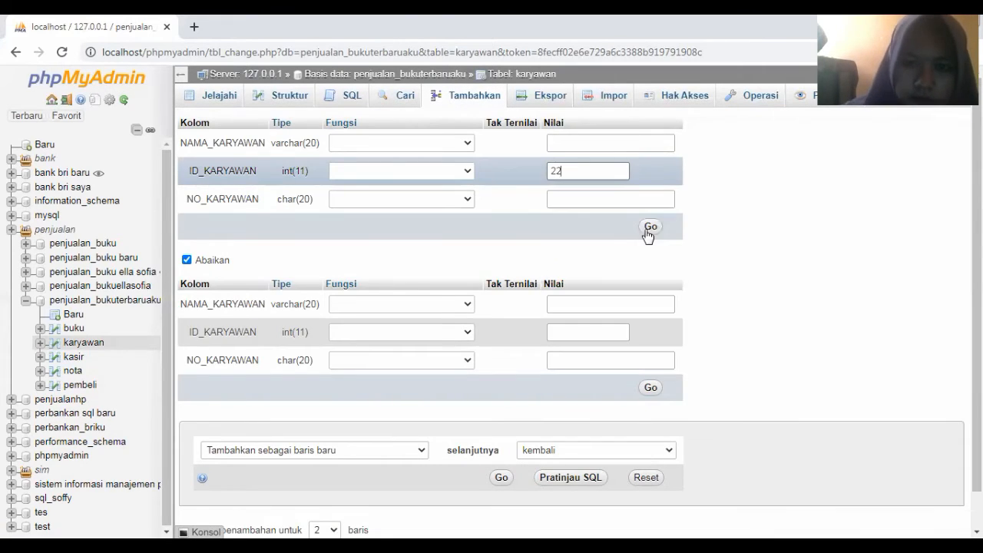
pyautogui.click(650, 229)
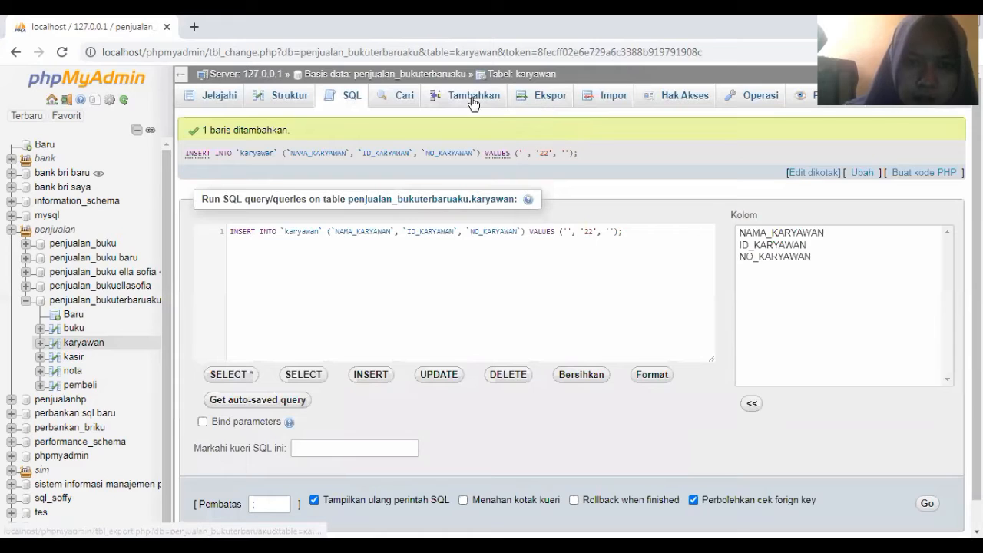
pyautogui.click(473, 102)
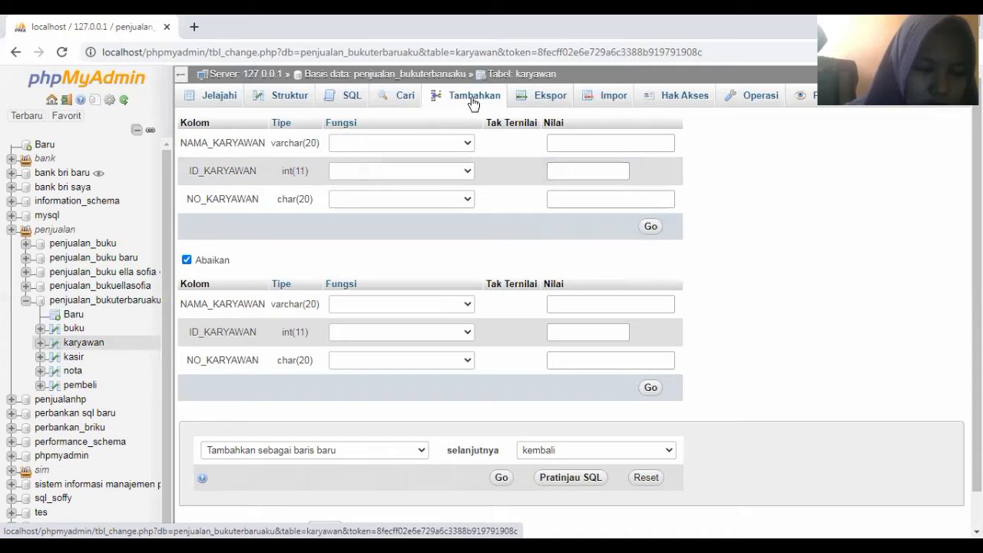
pyautogui.click(573, 167)
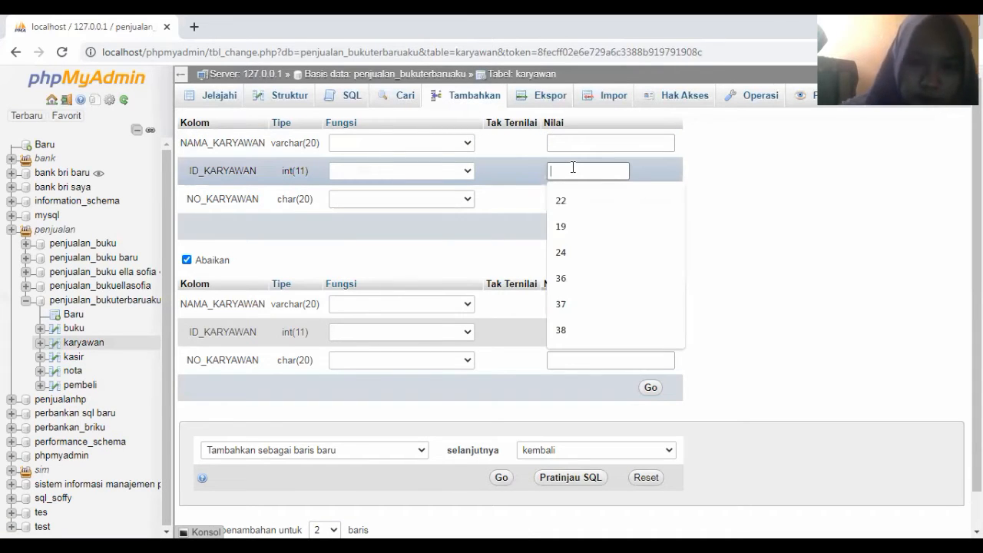
pyautogui.click(657, 250)
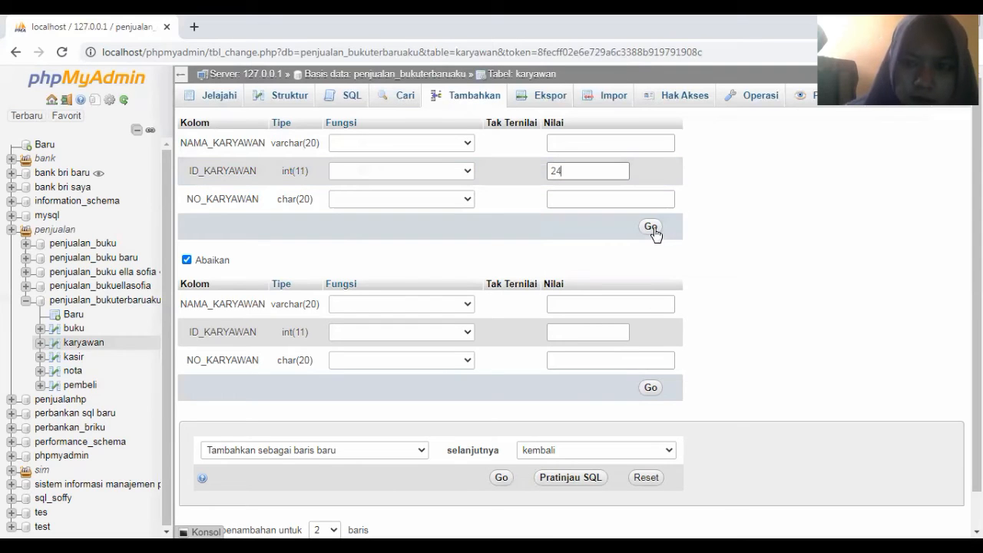
pyautogui.click(651, 229)
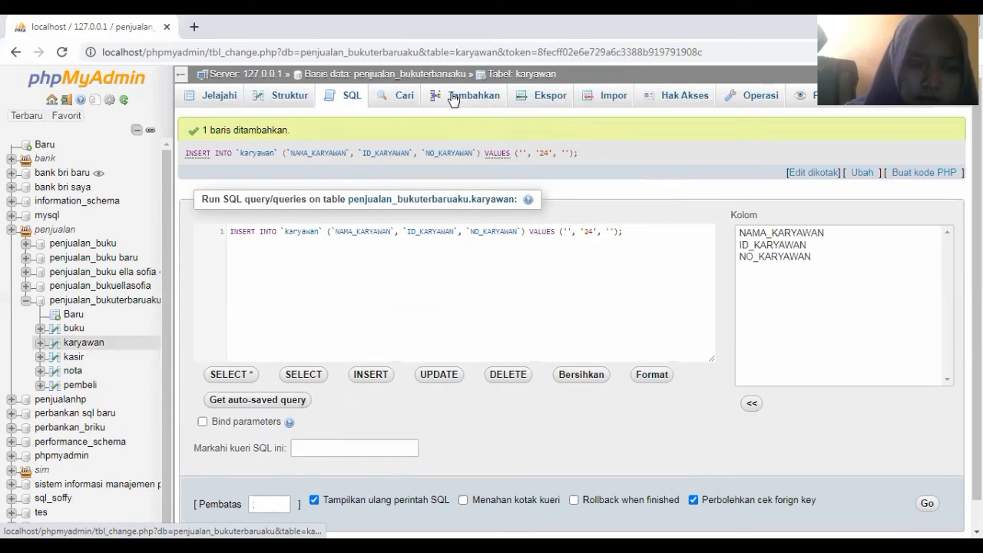
# Insert karyawan rows with ID_KARYAWAN 36 and 37
pyautogui.click(453, 100)
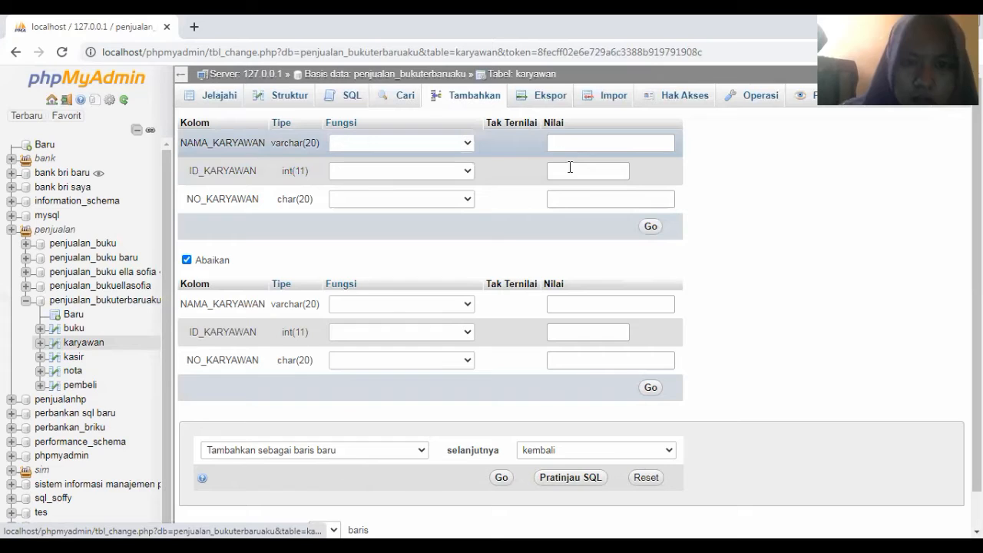
pyautogui.click(569, 171)
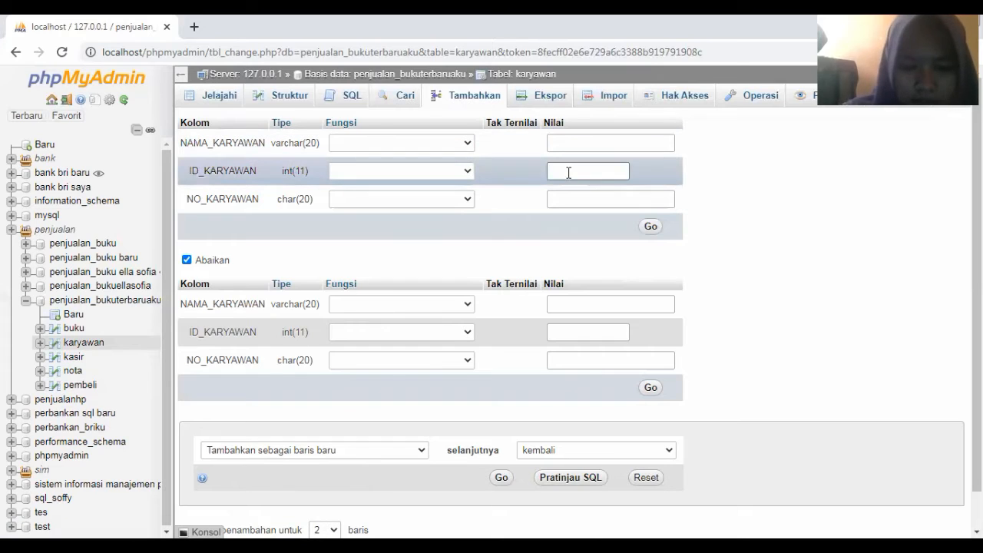
pyautogui.write('3')
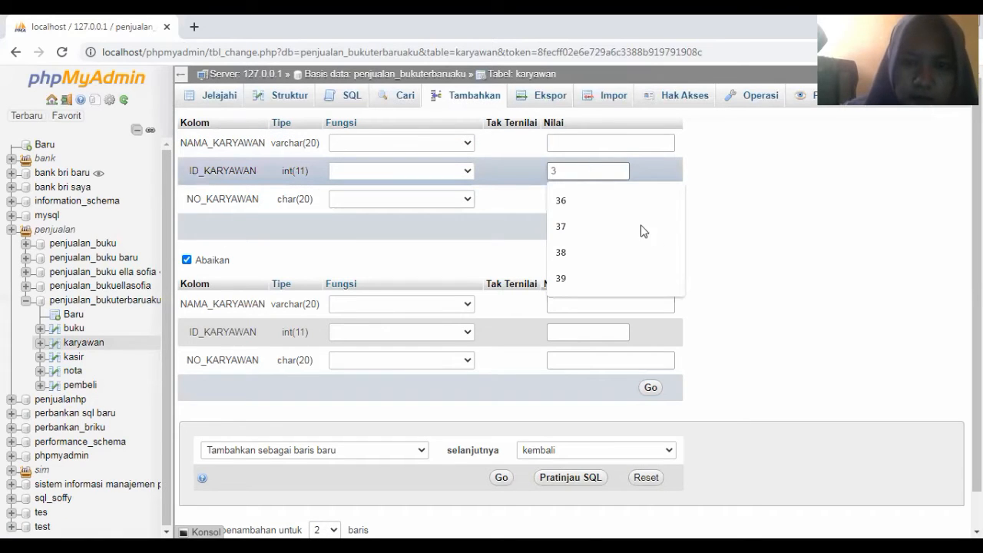
pyautogui.write('6')
pyautogui.click(649, 229)
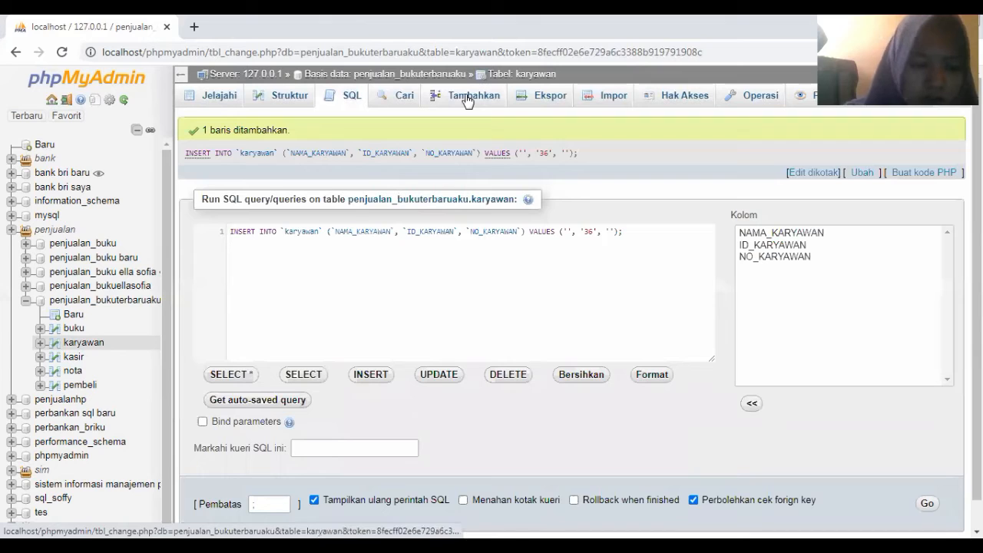
pyautogui.click(466, 100)
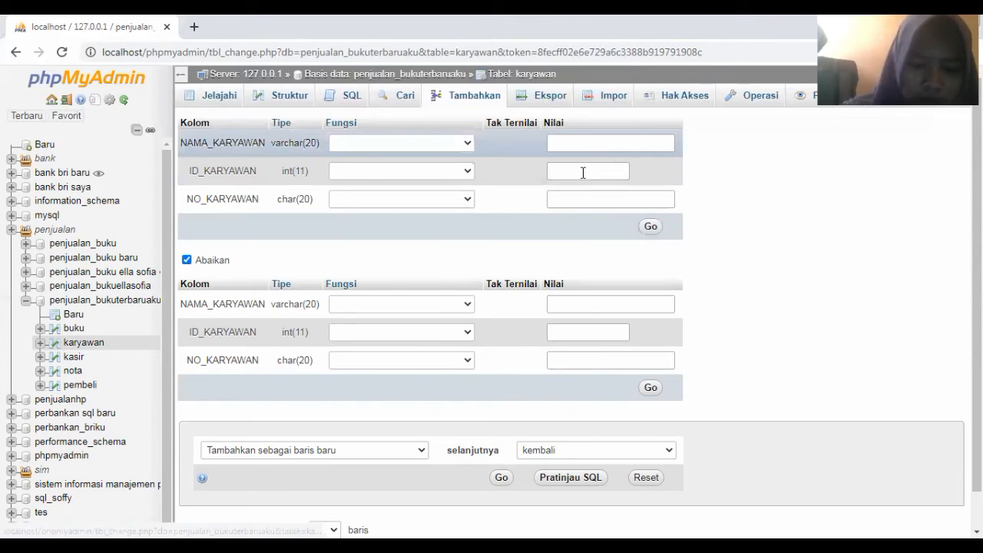
pyautogui.click(583, 173)
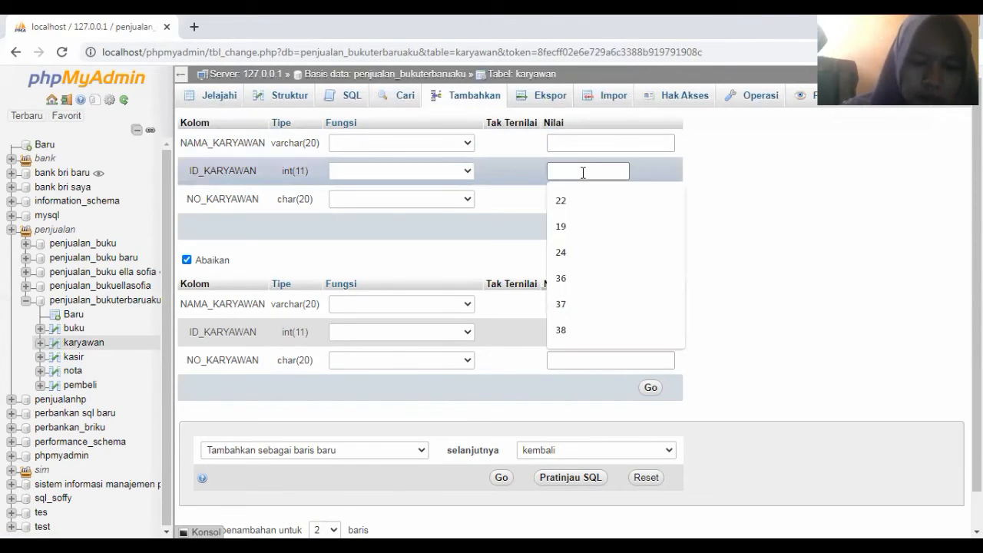
pyautogui.write('3')
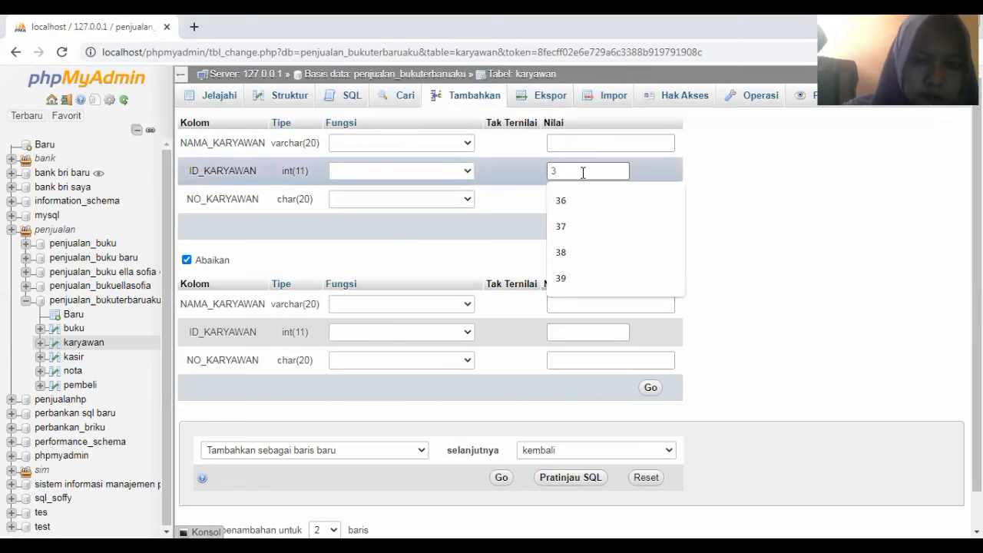
pyautogui.click(610, 201)
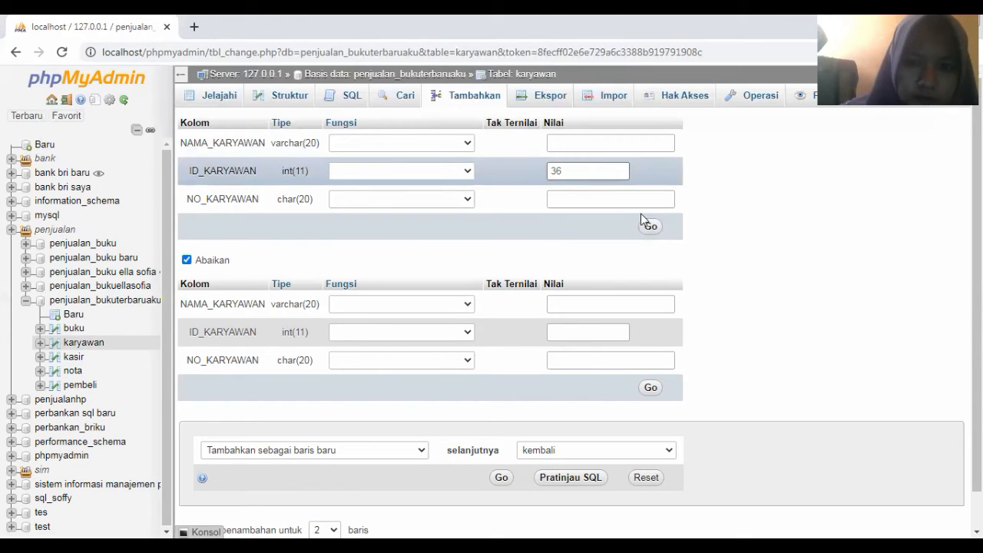
pyautogui.click(650, 227)
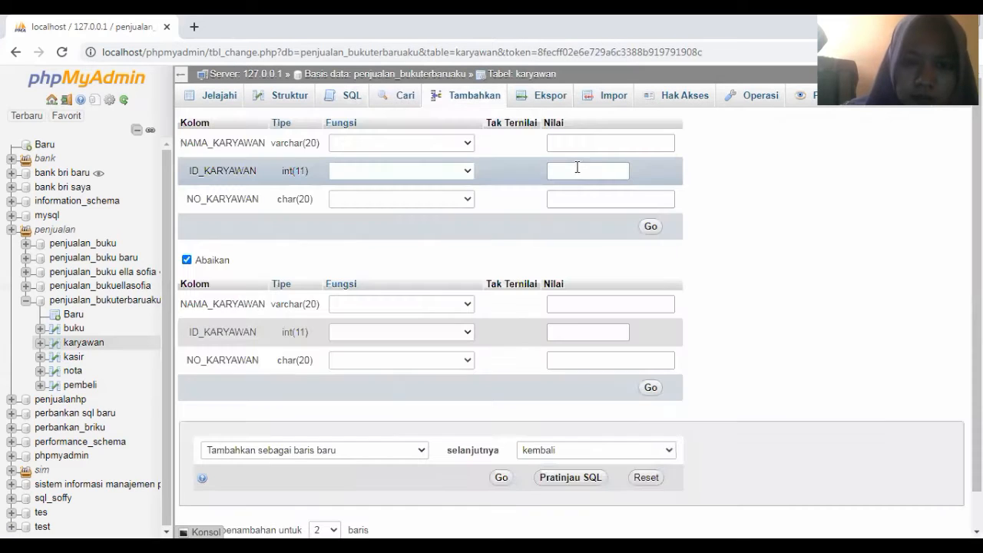
pyautogui.click(574, 167)
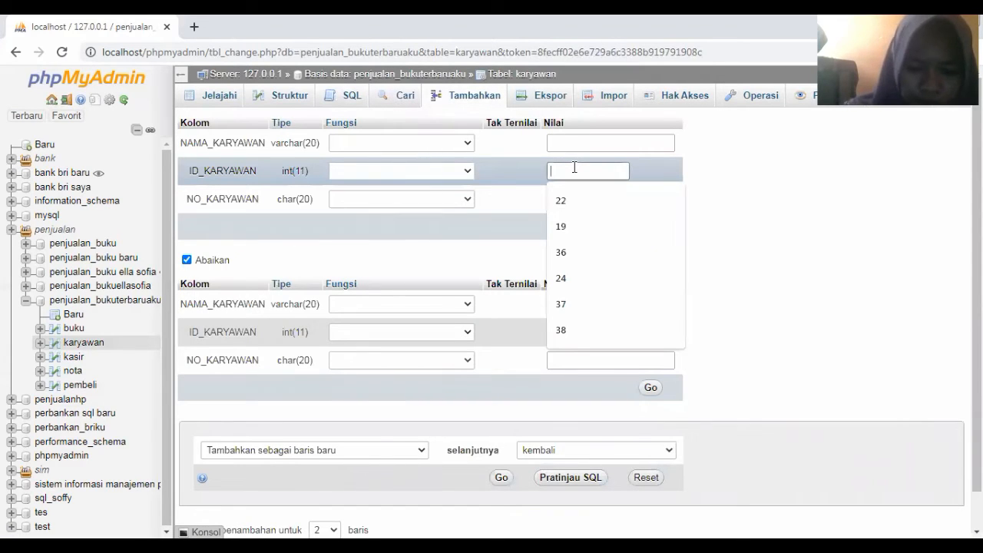
pyautogui.click(616, 305)
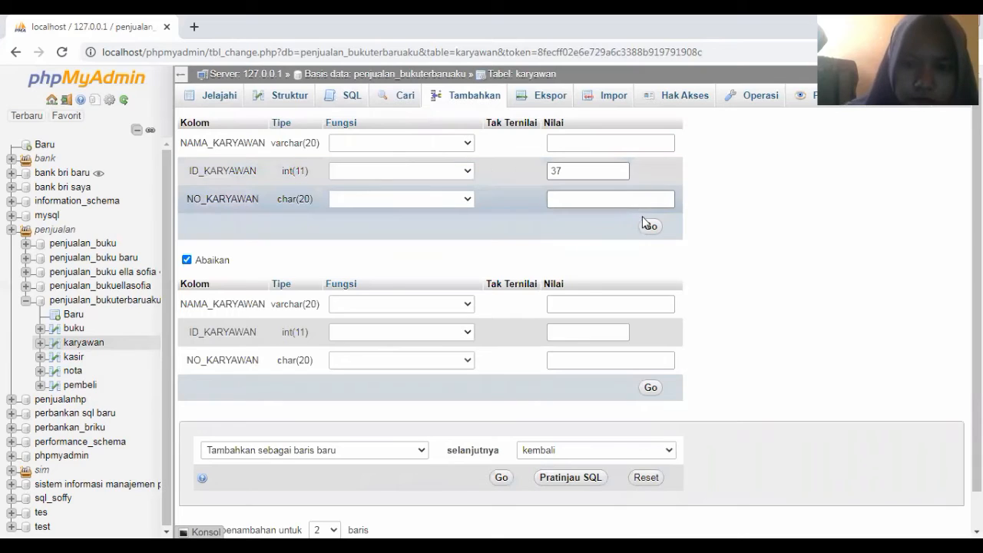
pyautogui.click(650, 228)
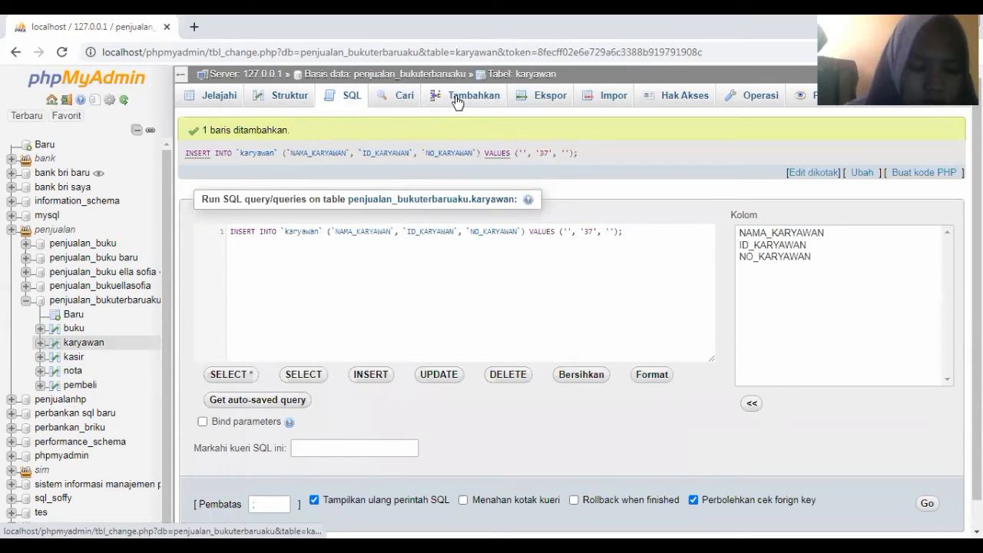
# Insert a karyawan row with ID_KARYAWAN 38
pyautogui.click(457, 101)
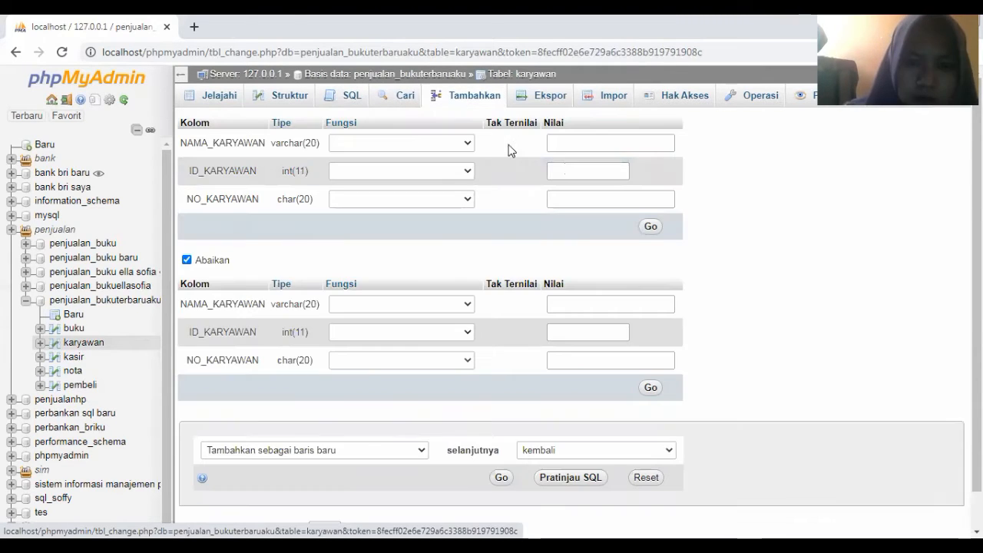
pyautogui.click(566, 169)
pyautogui.write('38')
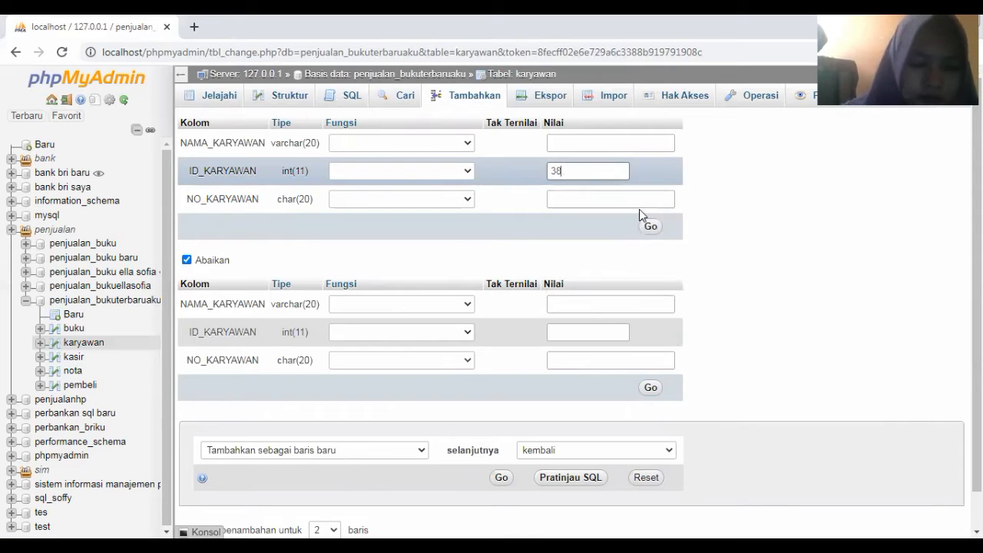
pyautogui.press('Tab')
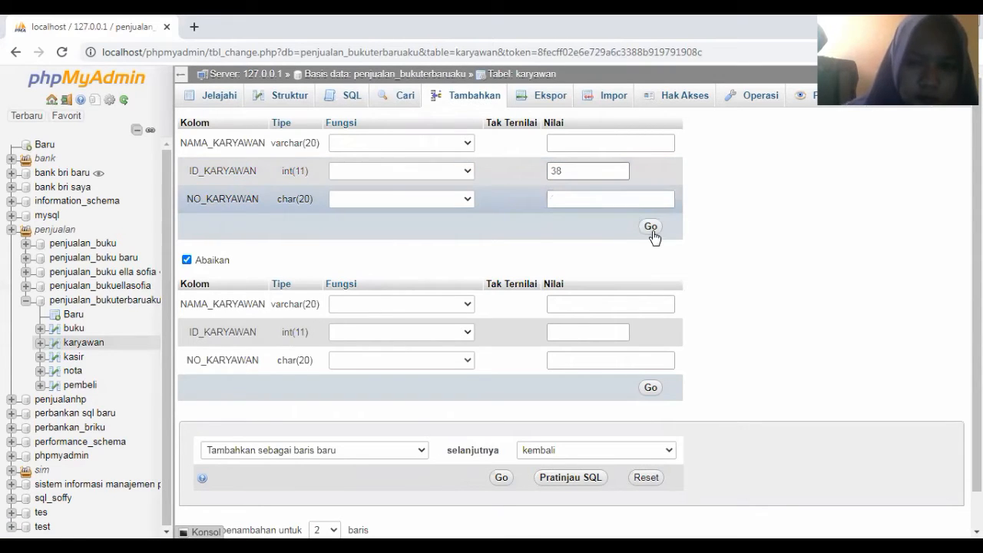
pyautogui.click(651, 231)
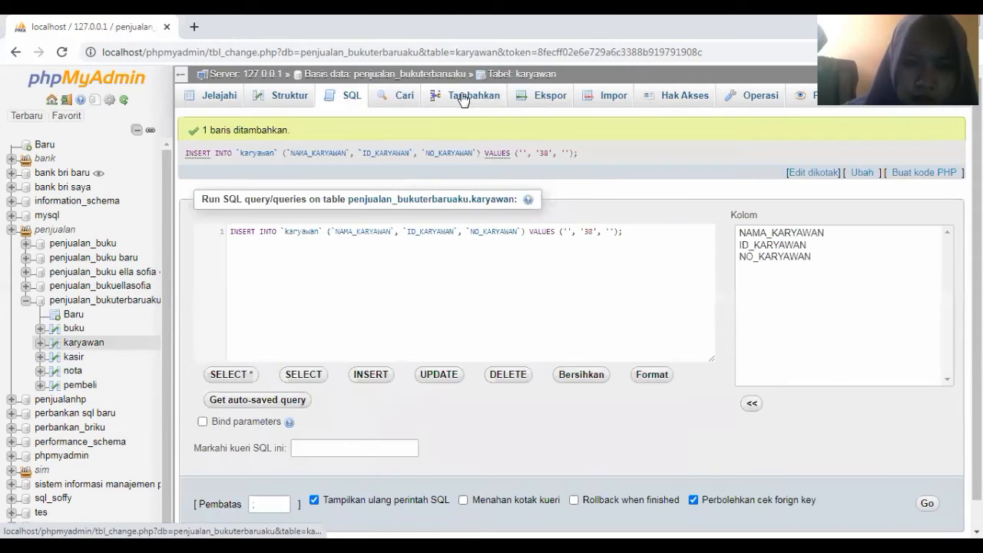
# Insert karyawan rows with ID_KARYAWAN 39 and 40
pyautogui.click(463, 100)
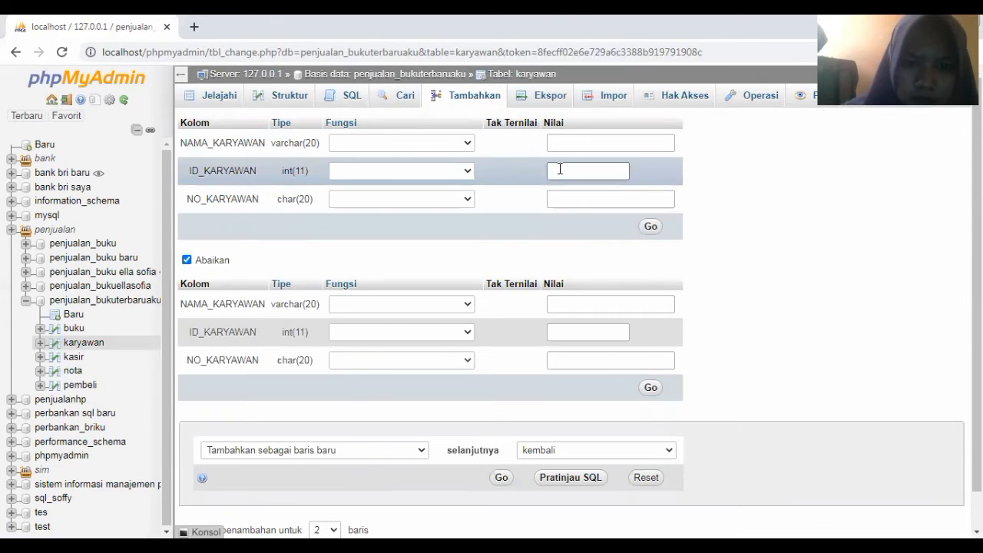
pyautogui.click(560, 169)
pyautogui.write('3')
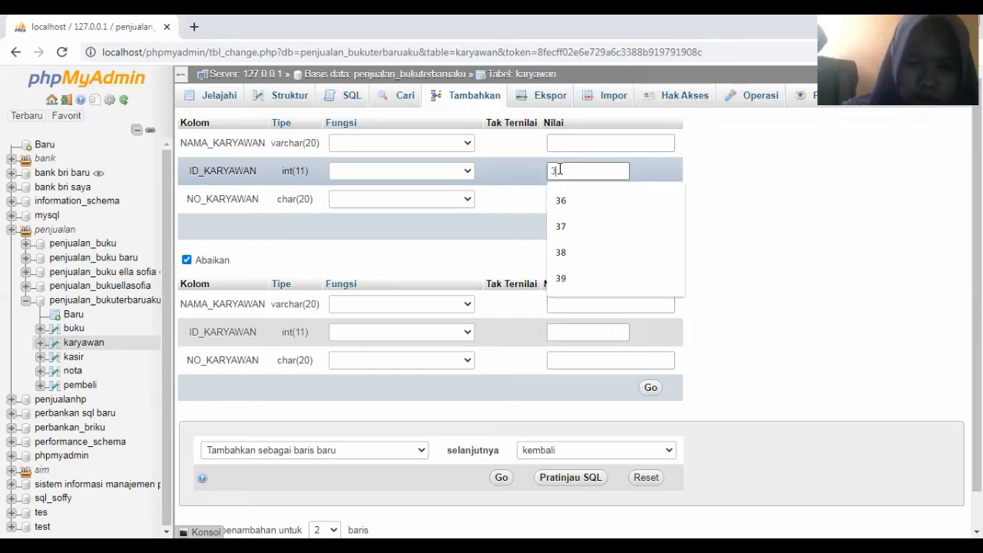
pyautogui.write('9')
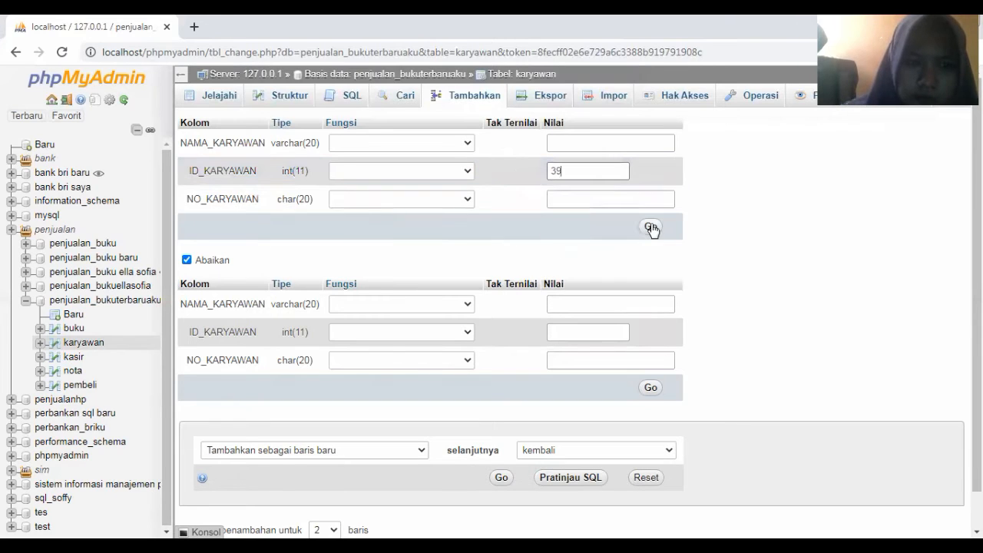
pyautogui.click(650, 227)
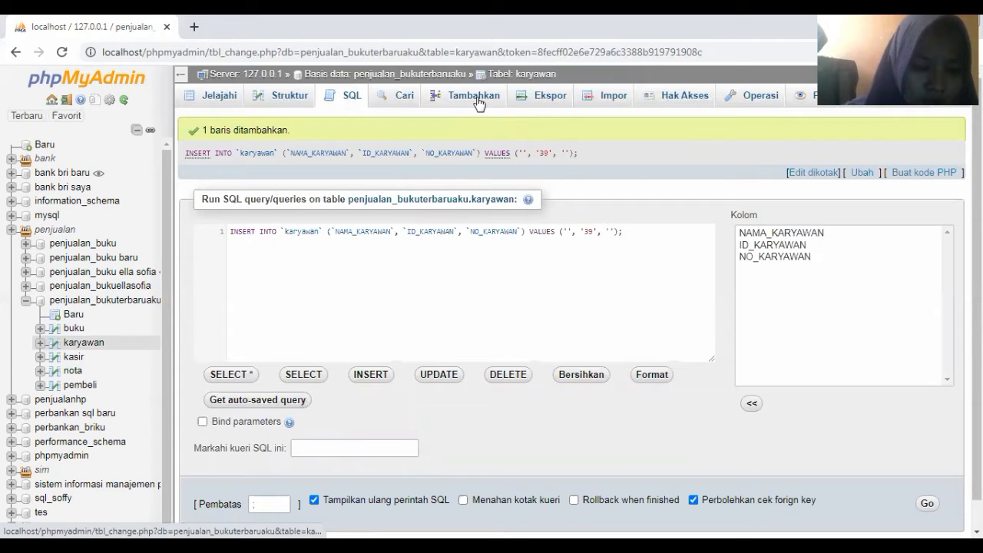
pyautogui.click(477, 103)
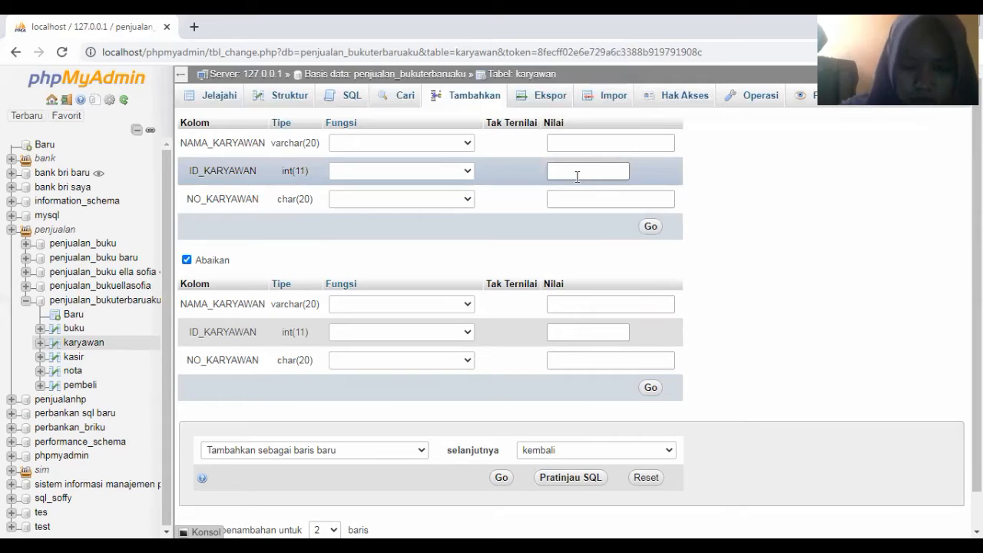
pyautogui.click(576, 172)
pyautogui.write('40')
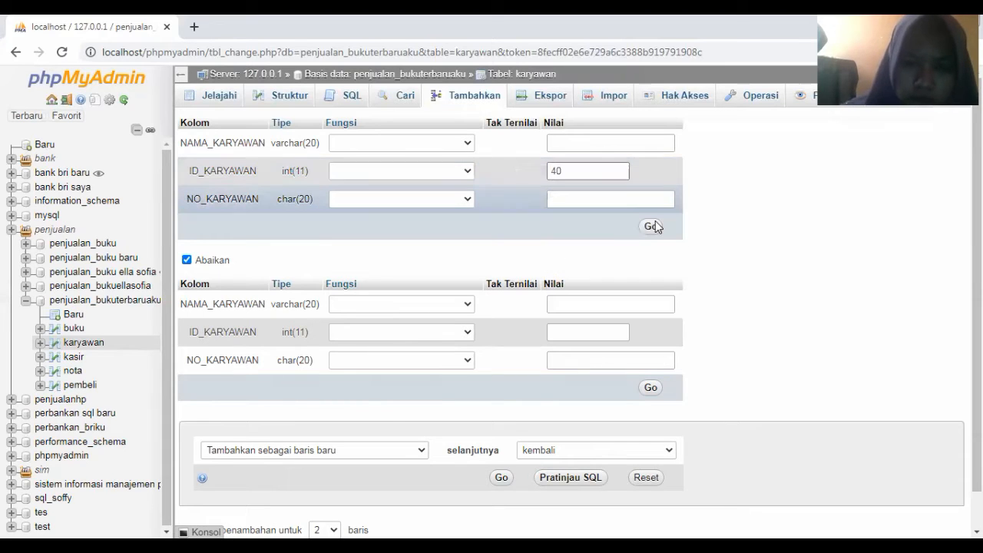
pyautogui.click(651, 228)
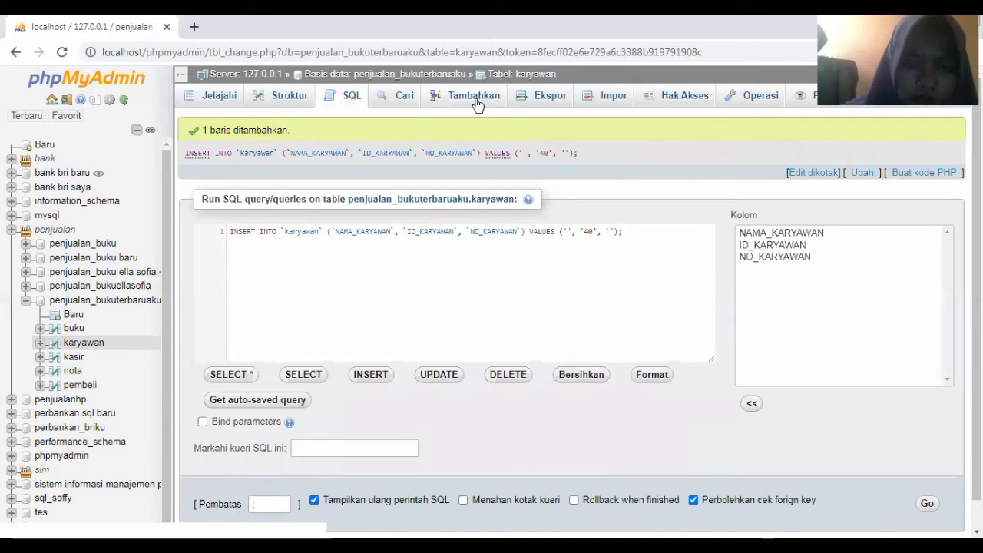
# Insert karyawan rows with ID_KARYAWAN 41 and 42, then browse the table
pyautogui.click(474, 96)
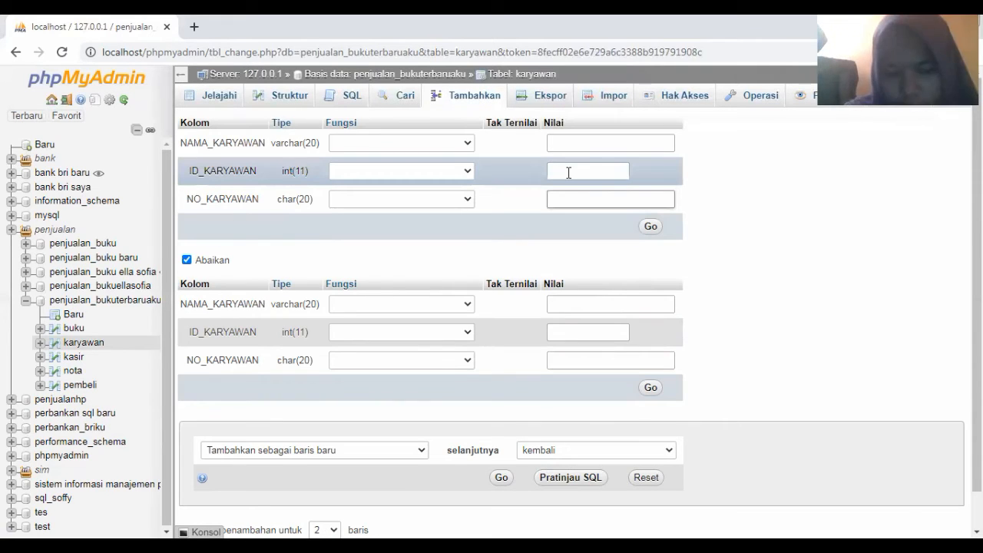
pyautogui.click(569, 172)
pyautogui.write('41')
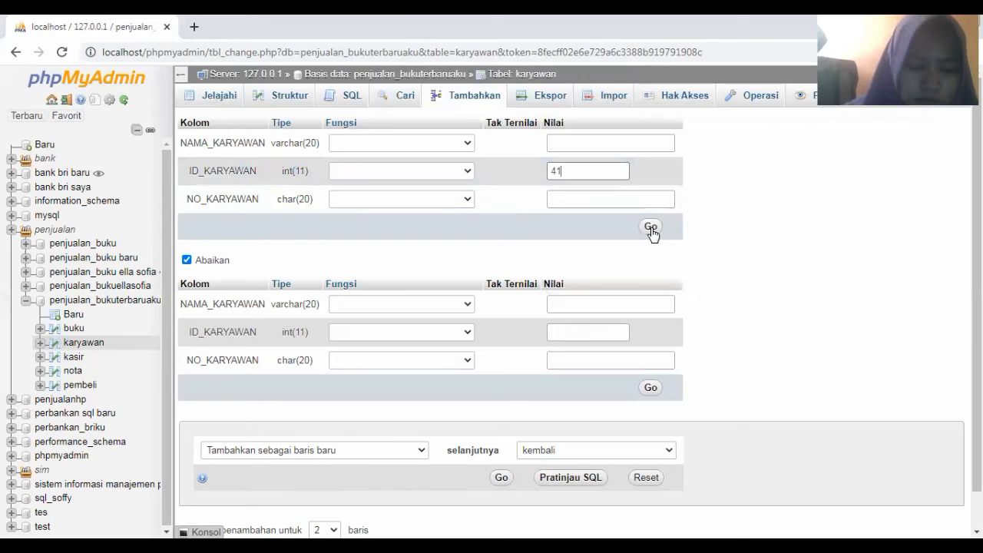
pyautogui.click(650, 227)
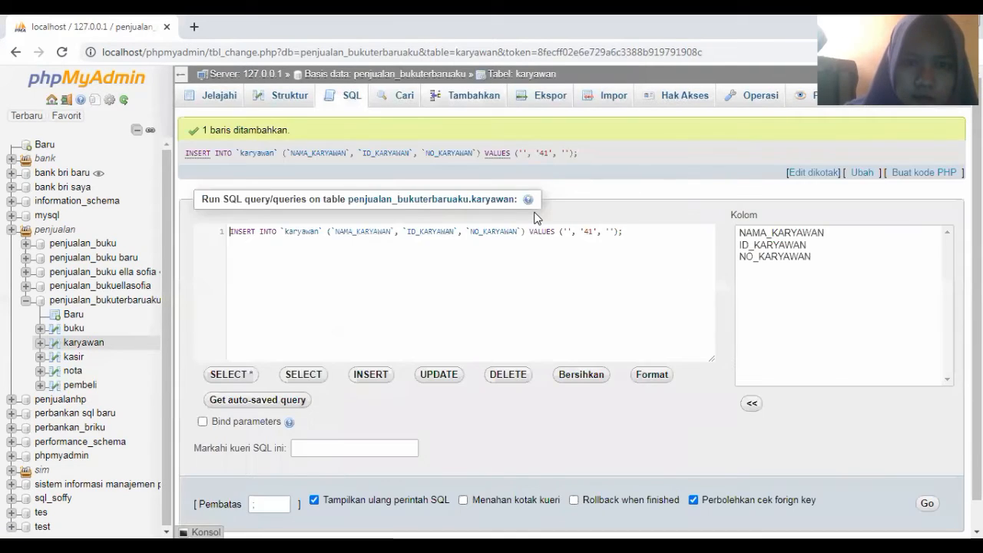
pyautogui.click(465, 96)
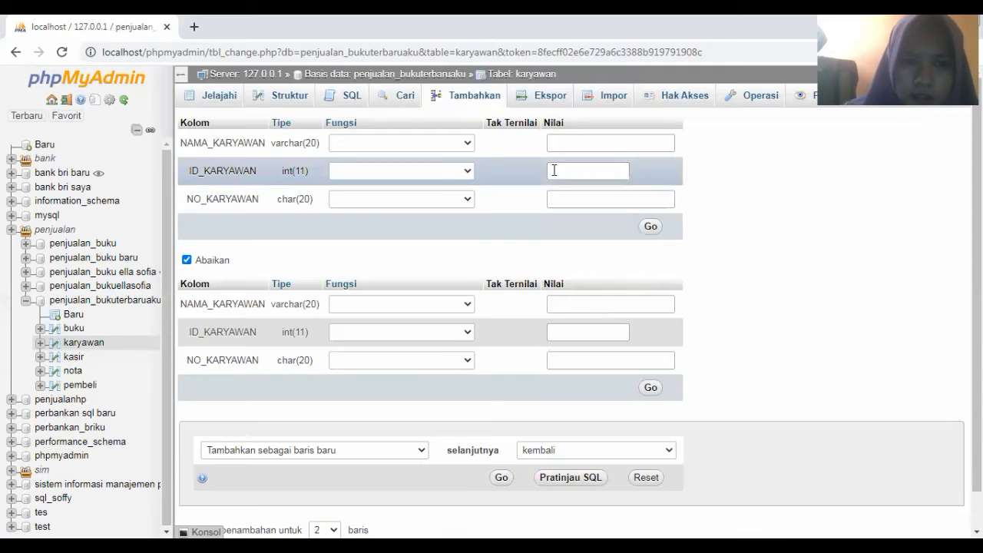
pyautogui.click(554, 170)
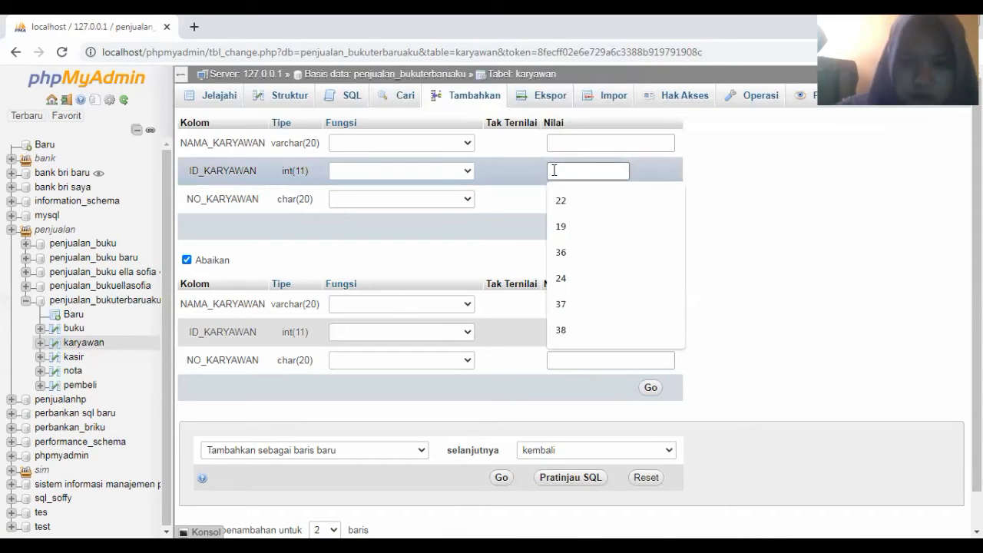
pyautogui.write('42')
pyautogui.click(620, 196)
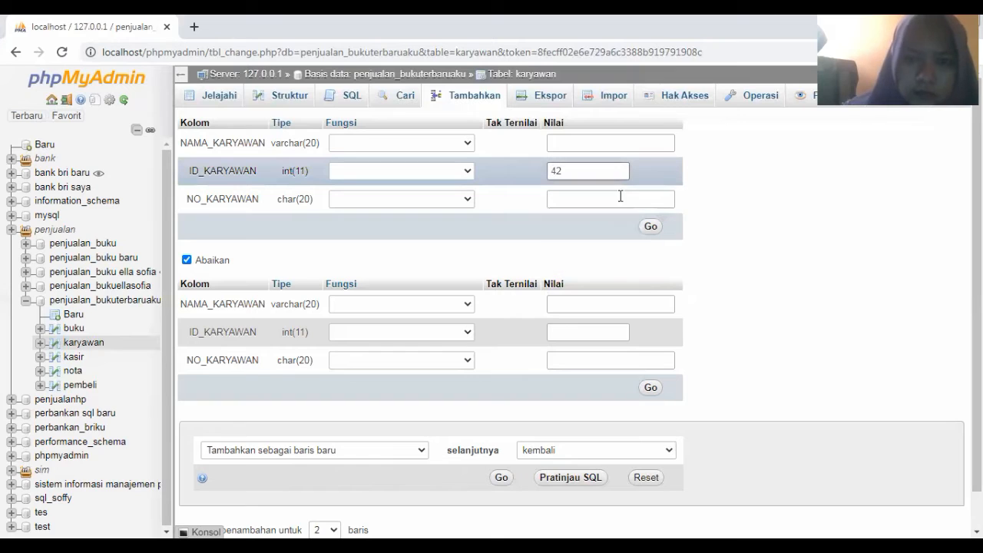
pyautogui.click(650, 228)
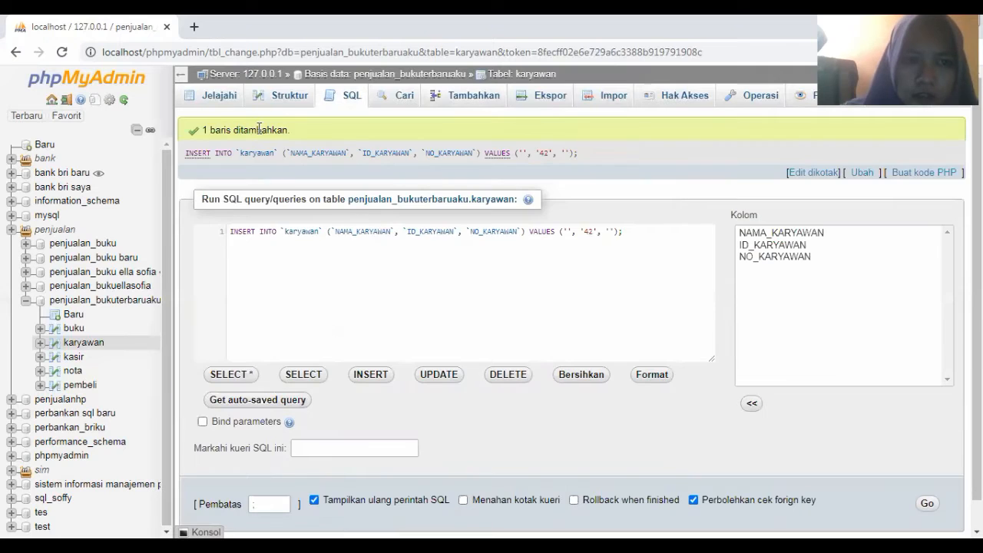
pyautogui.click(215, 101)
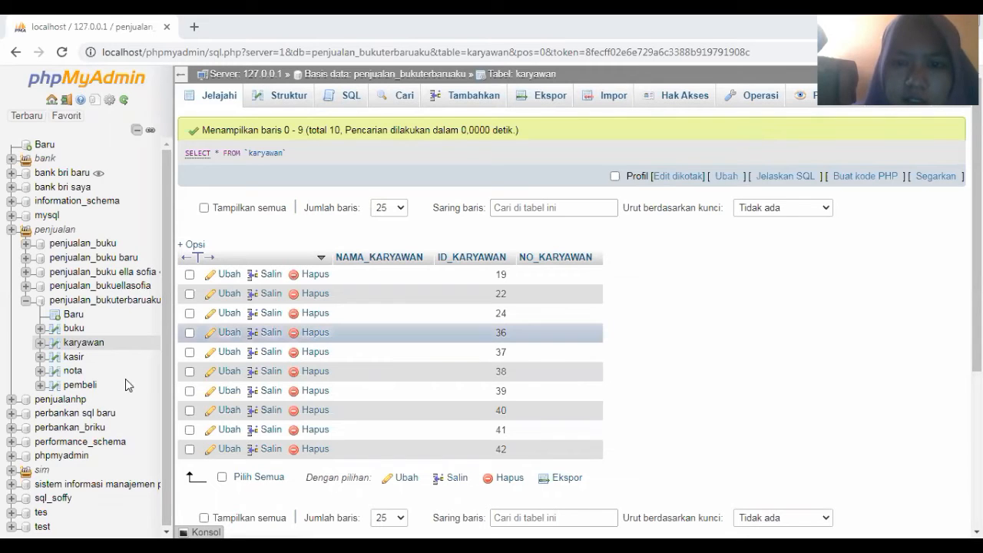
# Open the kasir table from the navigation tree
pyautogui.click(71, 358)
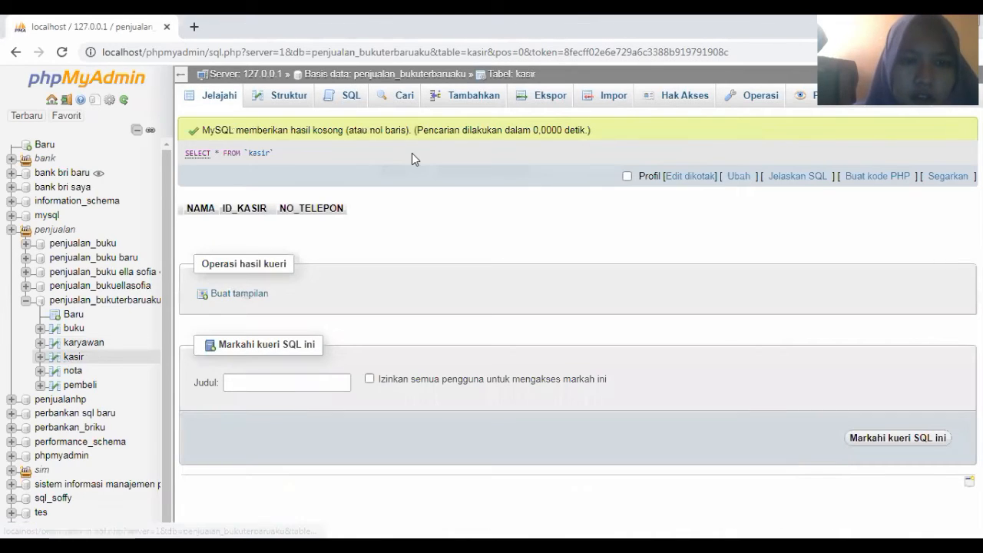
# Insert kasir rows with ID_KASIR 21 and 22, leaving name and phone blank
pyautogui.click(467, 98)
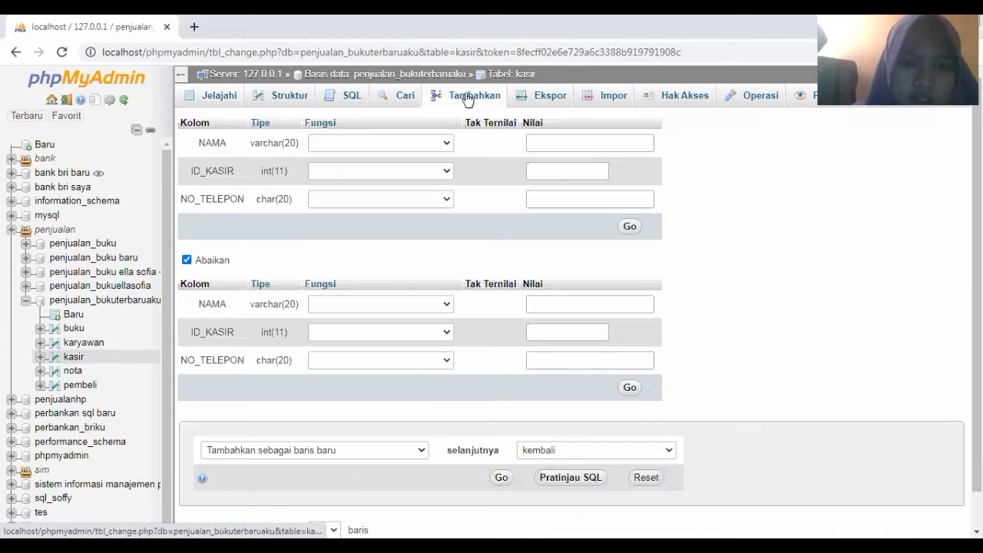
pyautogui.click(548, 170)
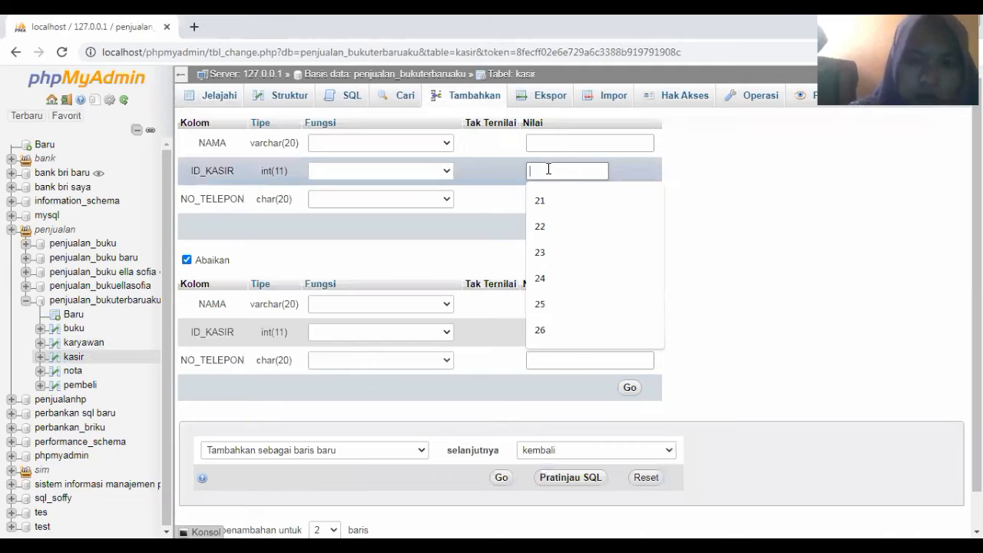
pyautogui.write('21')
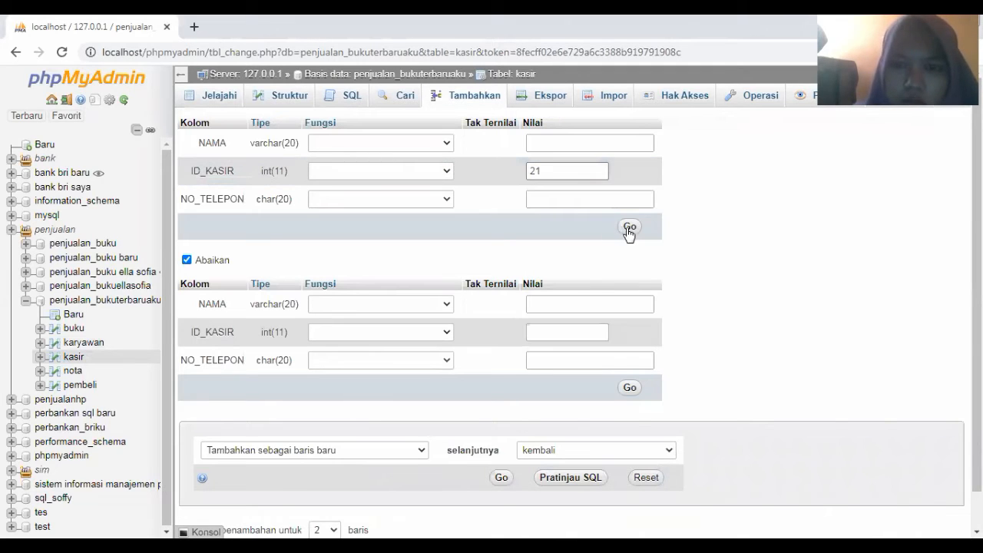
pyautogui.click(629, 230)
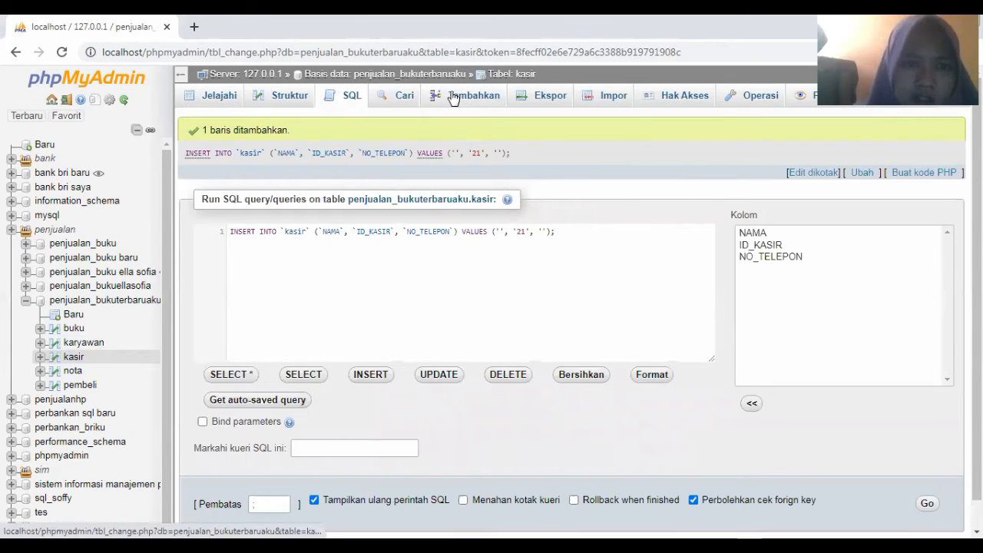
pyautogui.click(454, 97)
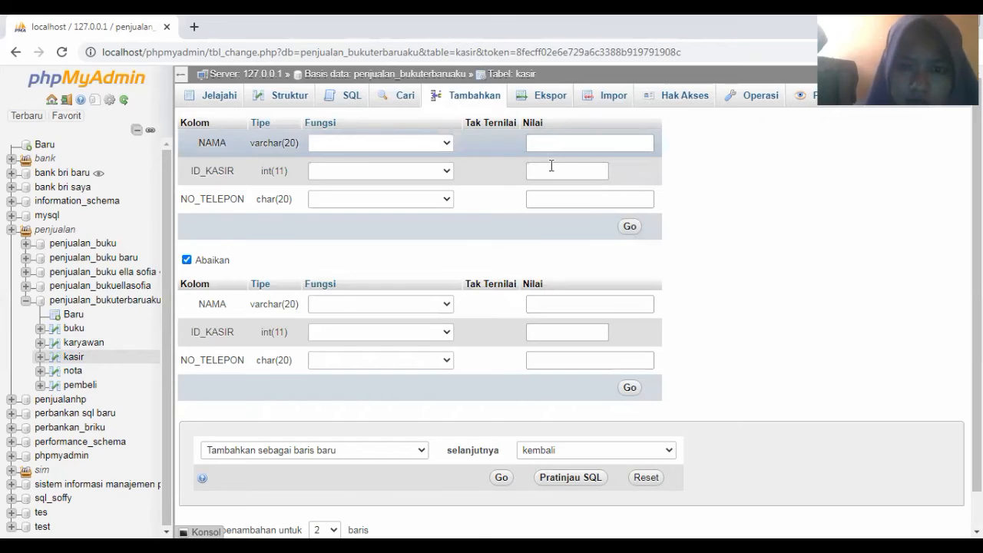
pyautogui.click(552, 168)
pyautogui.write('2')
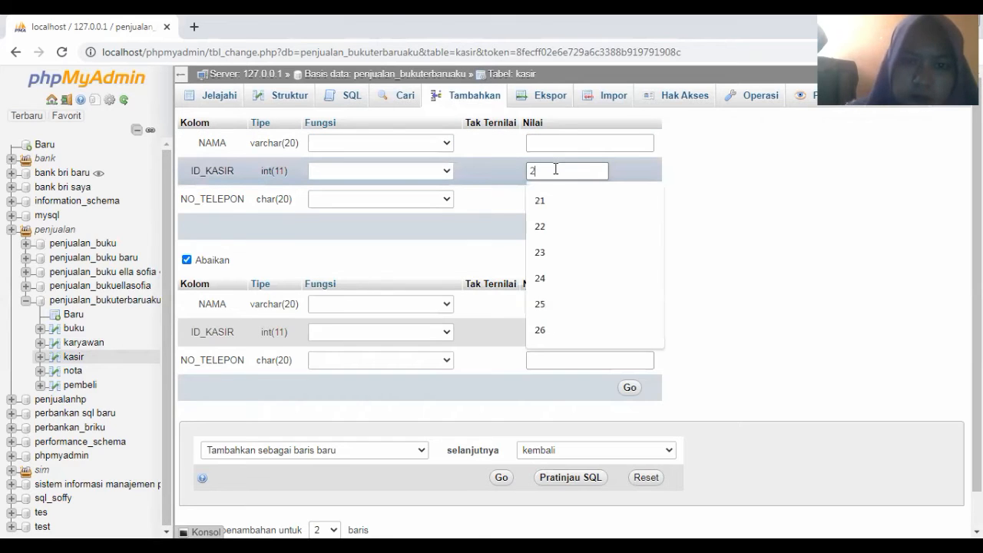
pyautogui.click(634, 227)
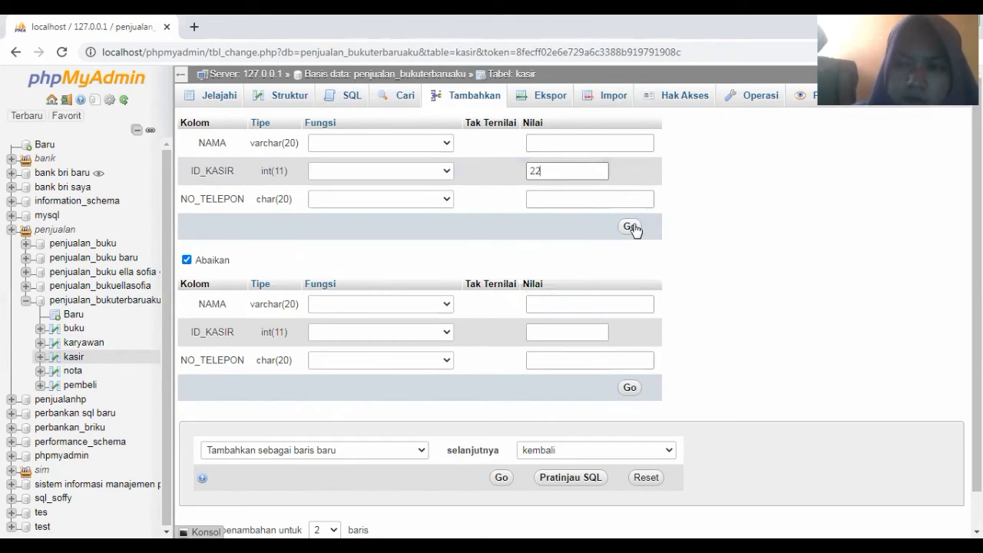
pyautogui.click(630, 226)
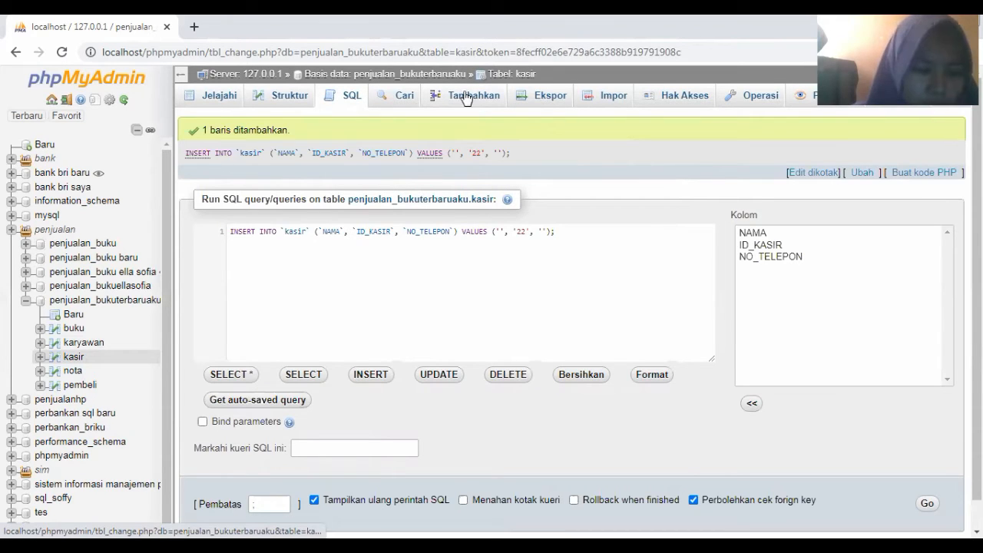
# Insert kasir rows with ID_KASIR 23 and 24
pyautogui.click(466, 97)
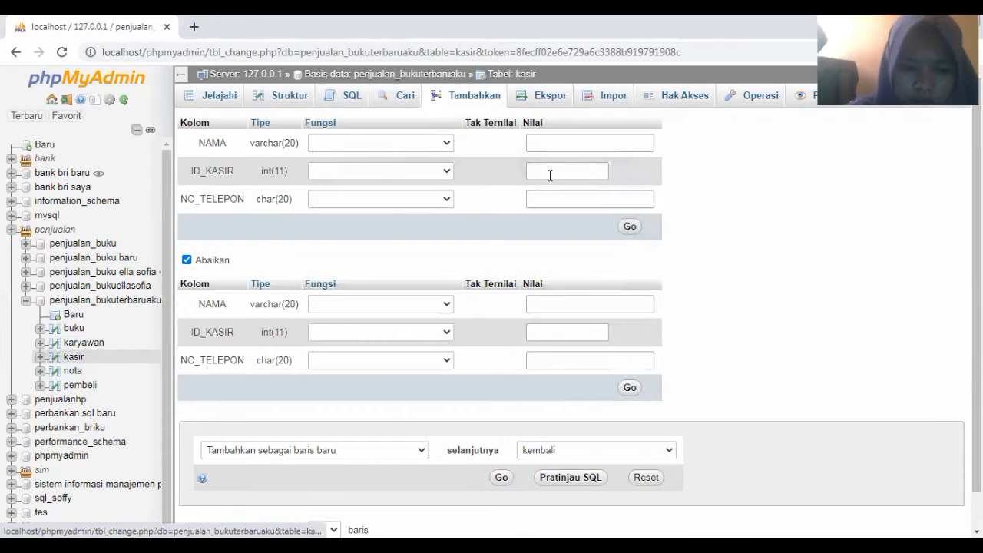
pyautogui.click(550, 175)
pyautogui.write('23')
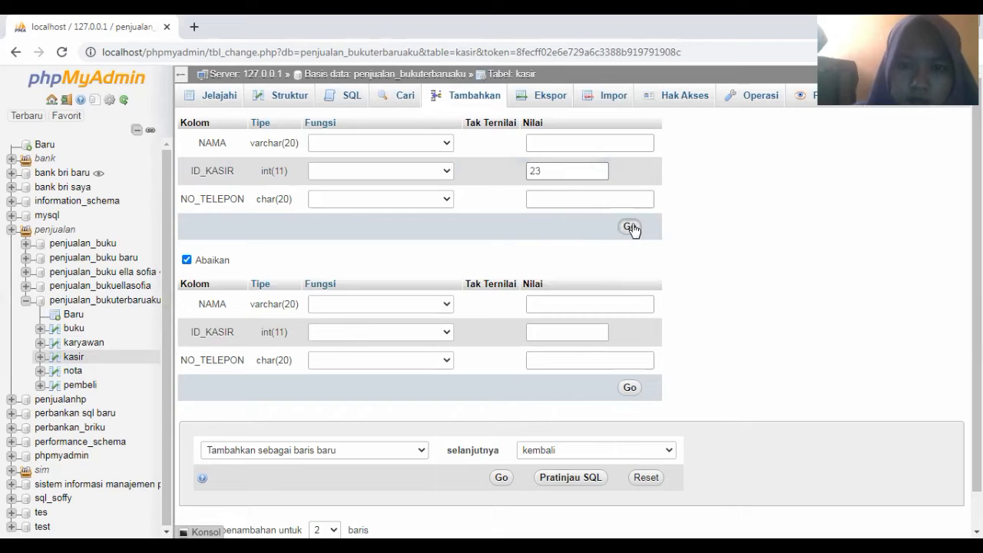
pyautogui.click(630, 227)
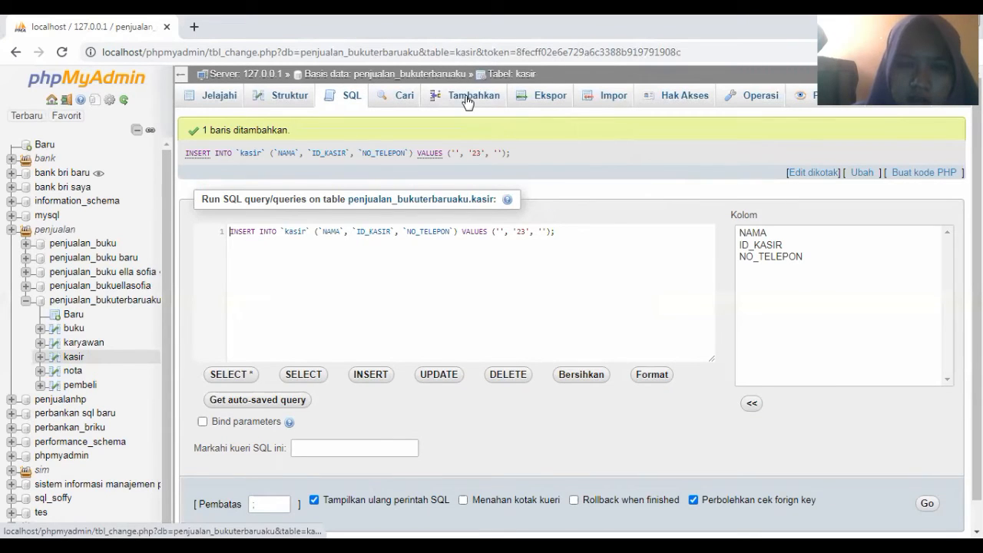
pyautogui.click(467, 100)
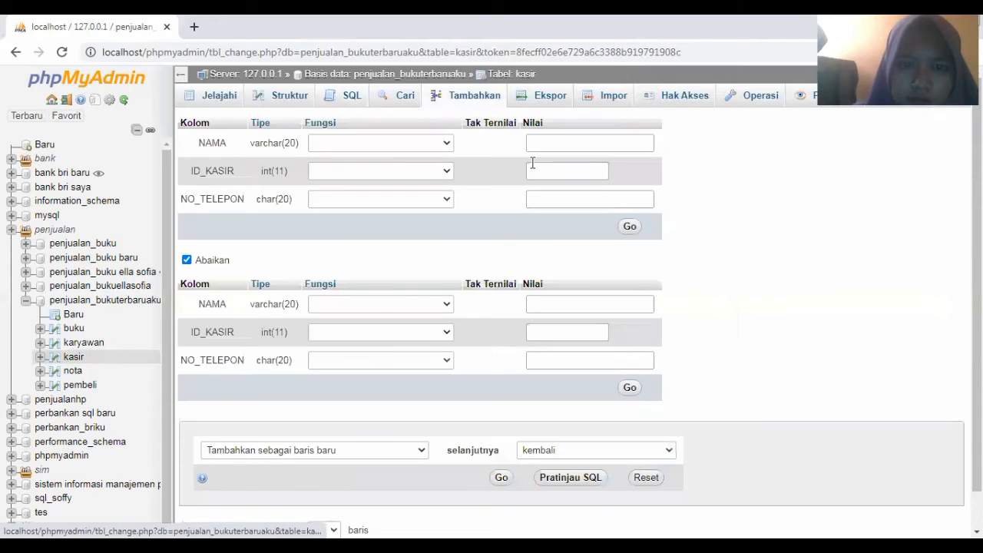
pyautogui.click(537, 169)
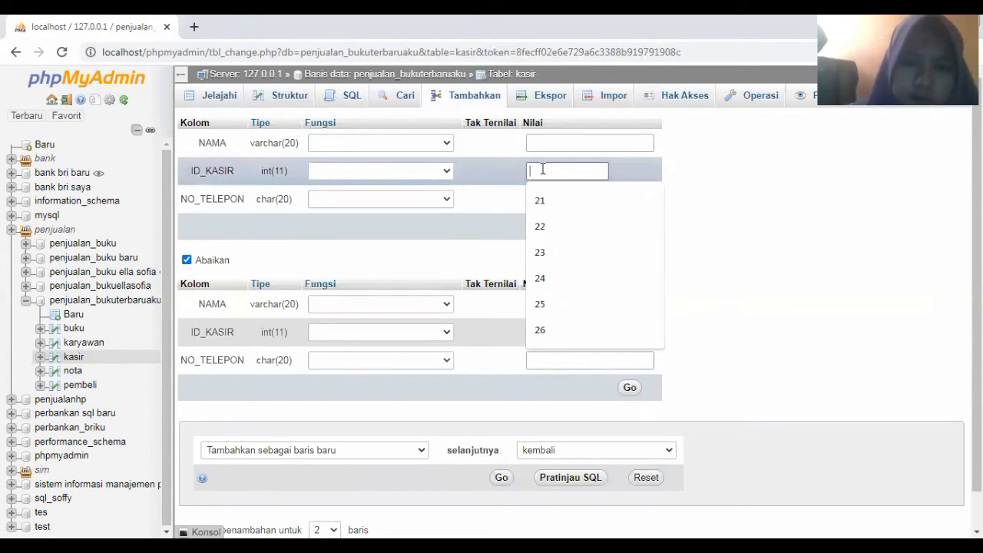
pyautogui.click(540, 278)
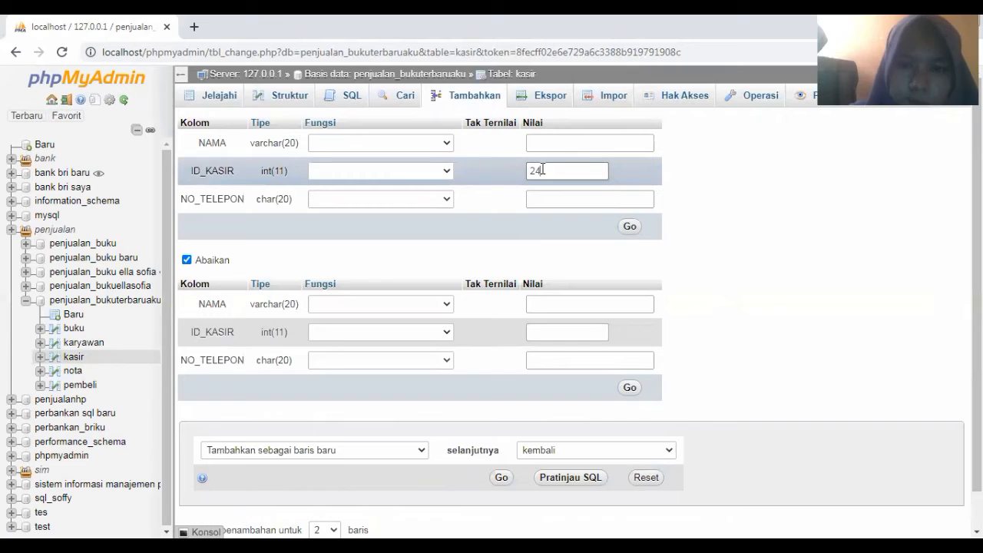
pyautogui.click(631, 227)
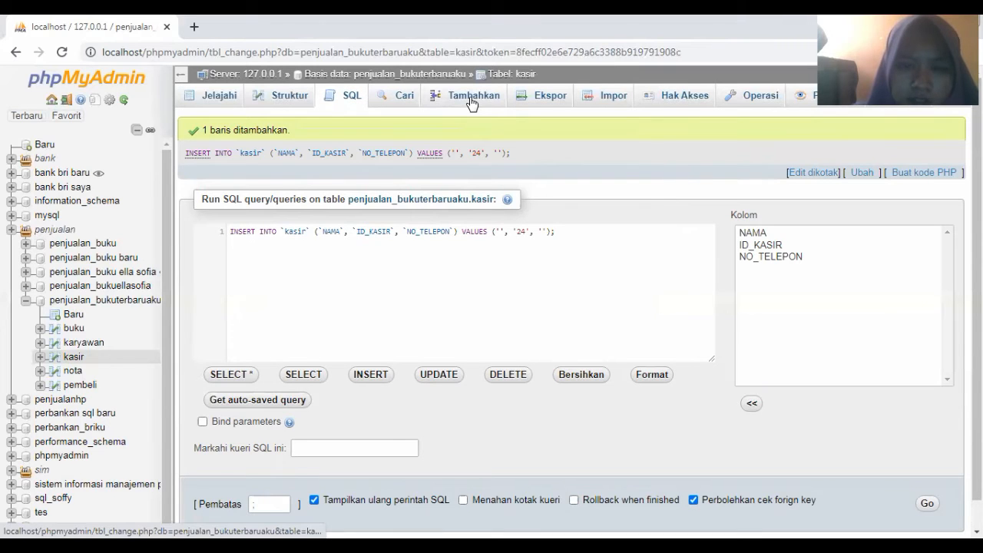
# Insert kasir rows with ID_KASIR 25 and 26
pyautogui.click(472, 103)
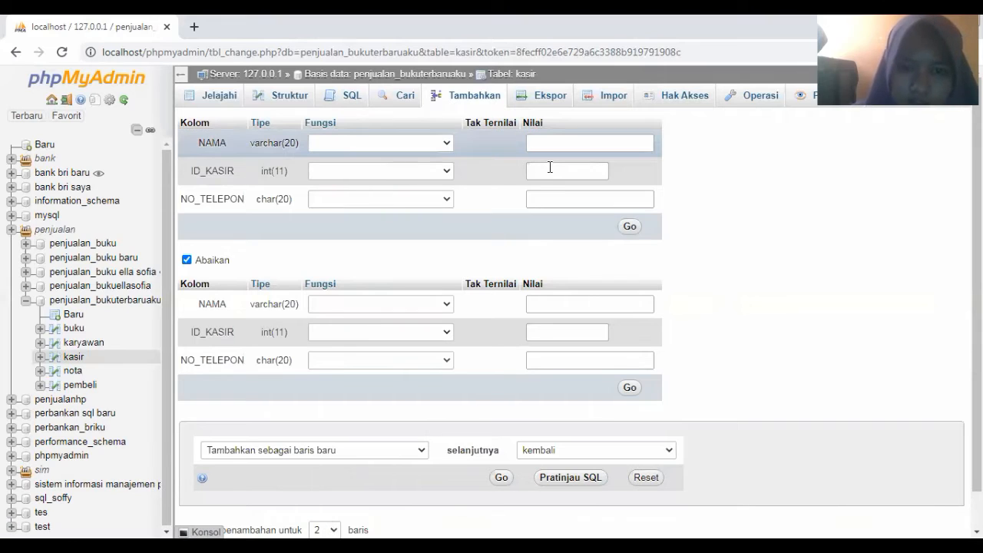
pyautogui.click(549, 168)
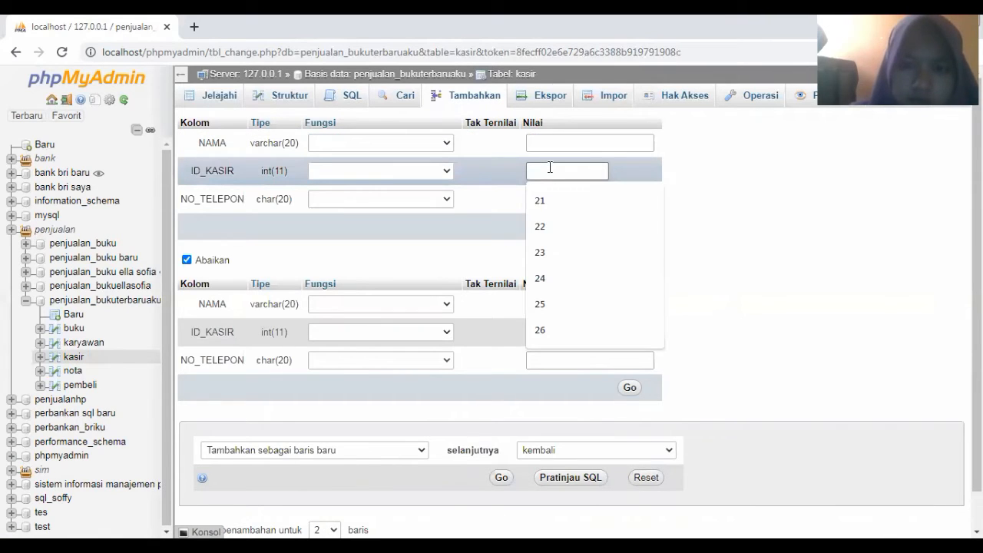
pyautogui.click(540, 304)
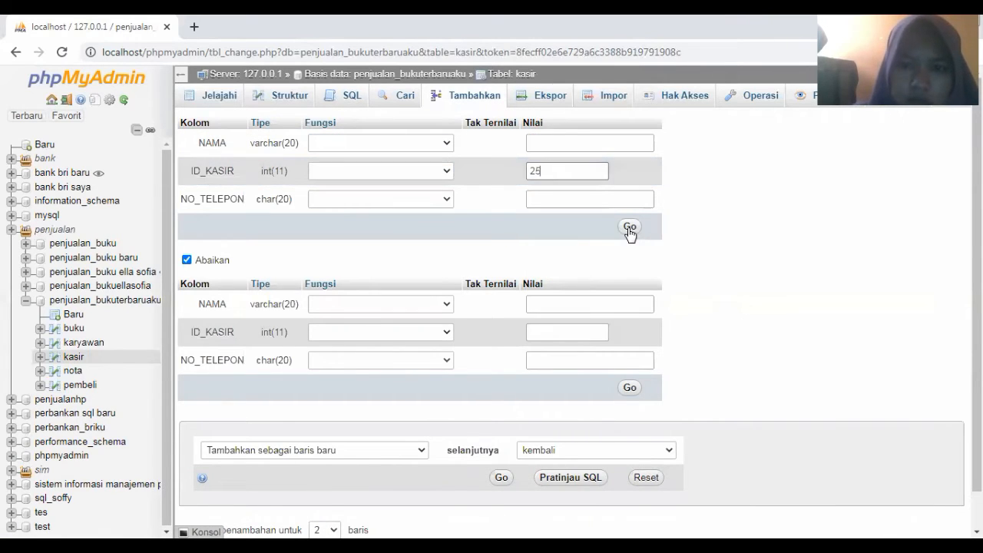
pyautogui.click(630, 228)
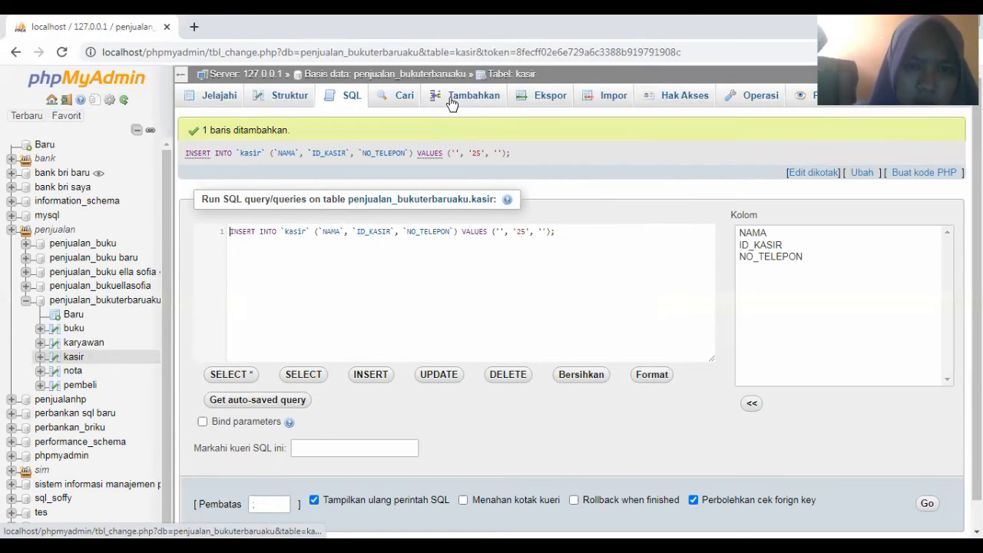
pyautogui.click(451, 100)
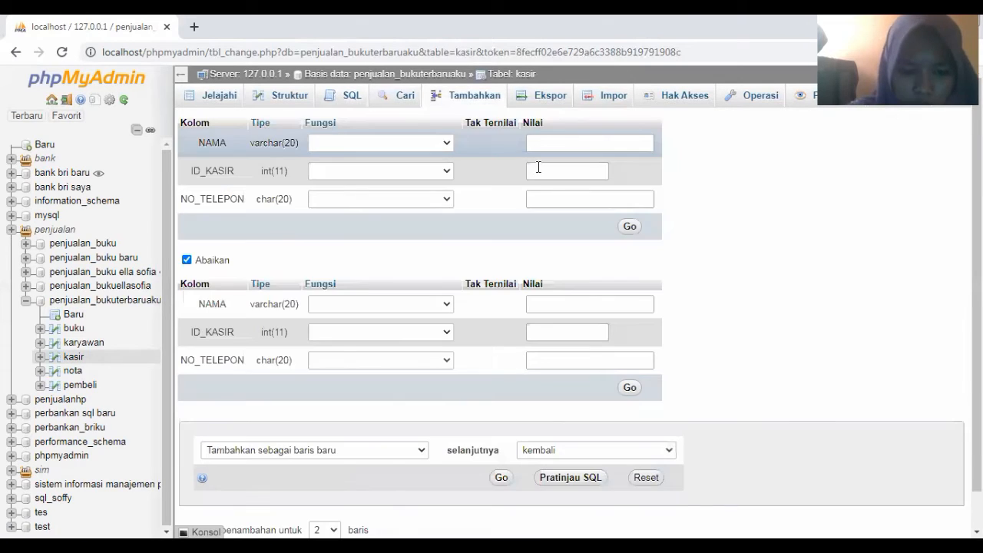
pyautogui.click(538, 167)
pyautogui.write('26')
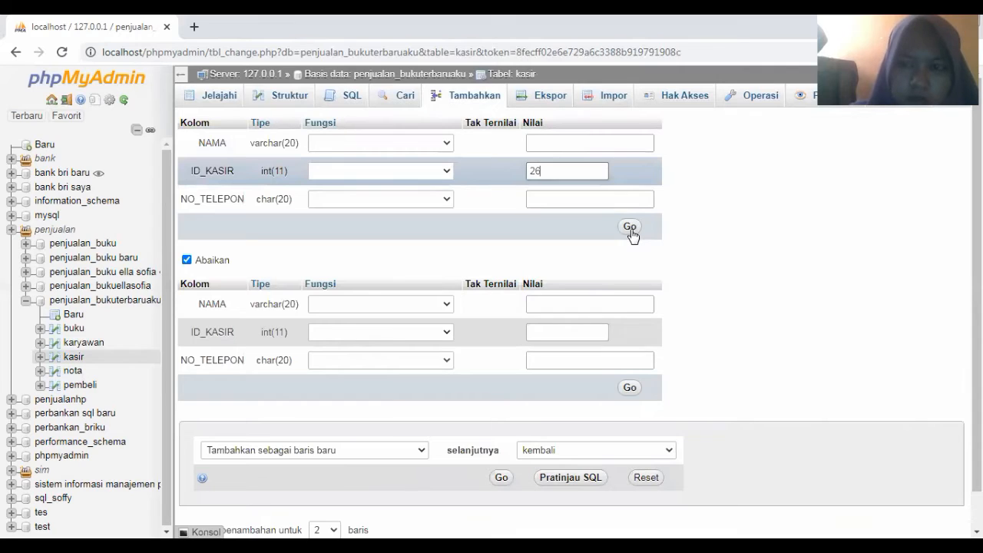
pyautogui.click(630, 229)
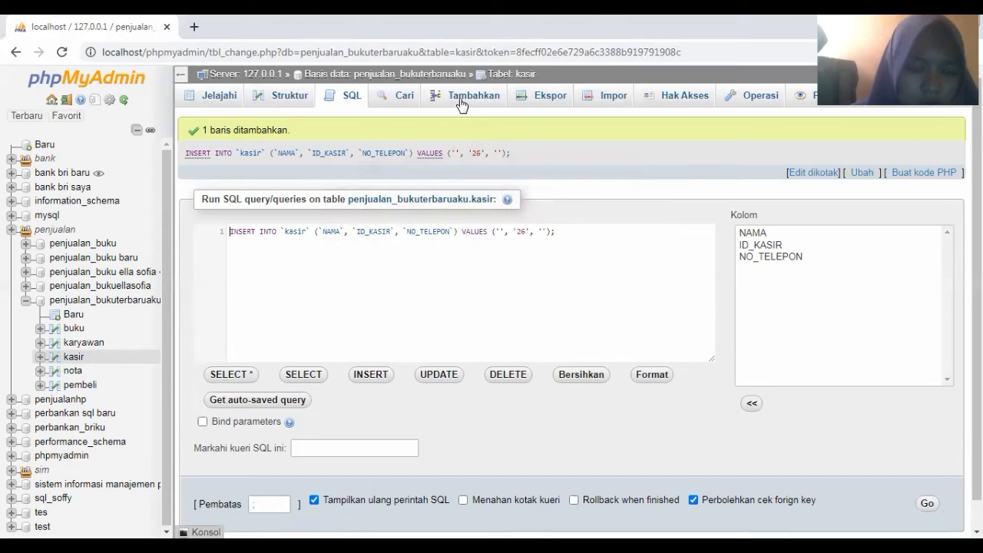
# Insert kasir rows with ID_KASIR 27 and 28
pyautogui.click(461, 102)
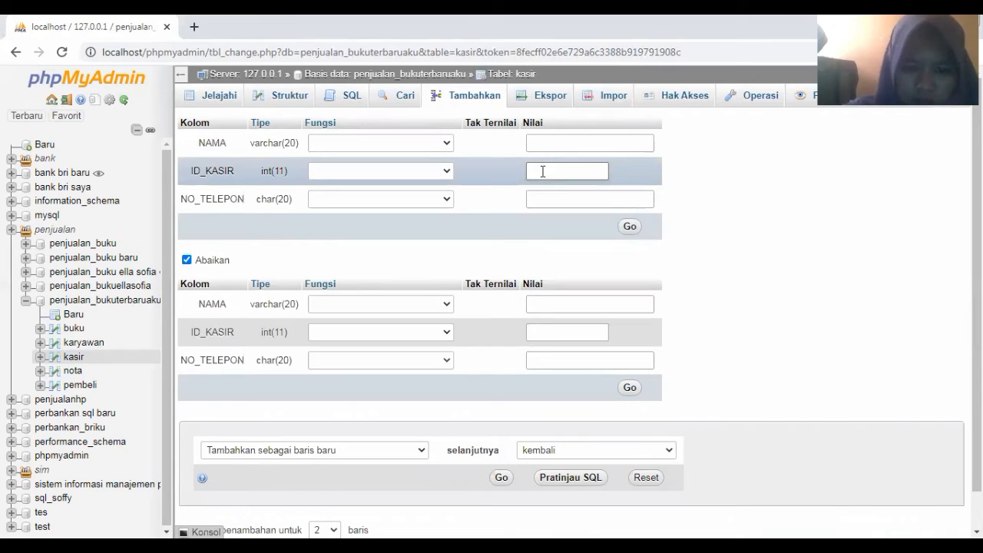
pyautogui.click(542, 171)
pyautogui.write('27')
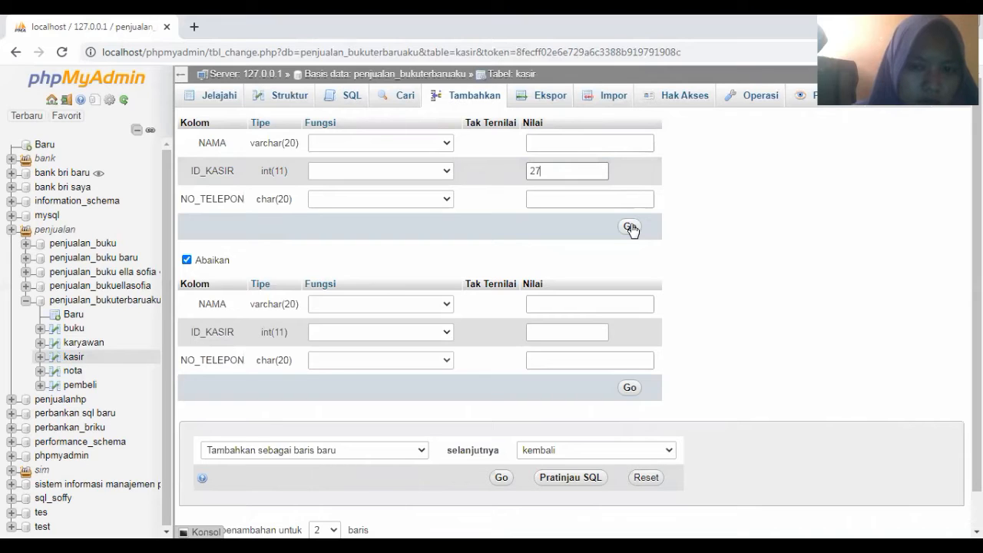
pyautogui.click(629, 228)
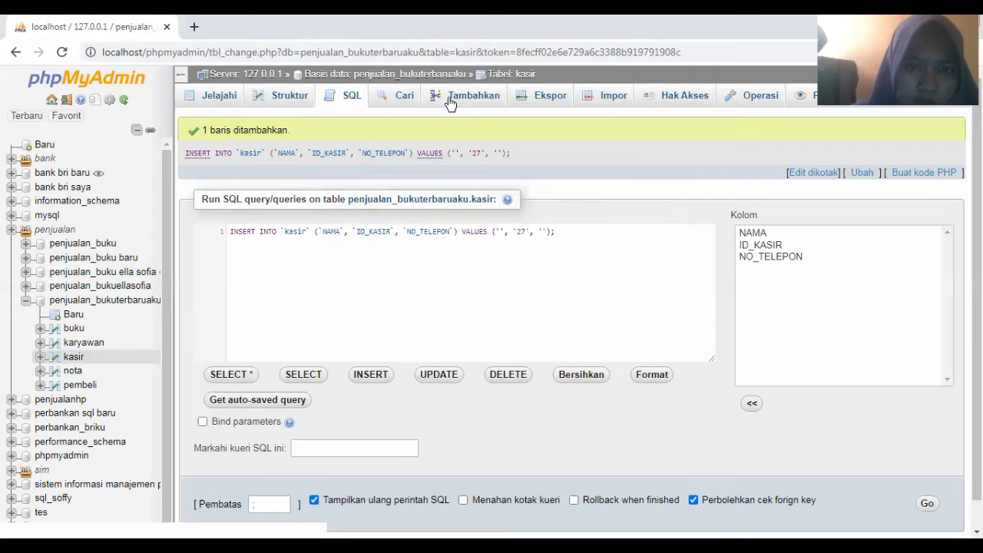
pyautogui.click(450, 100)
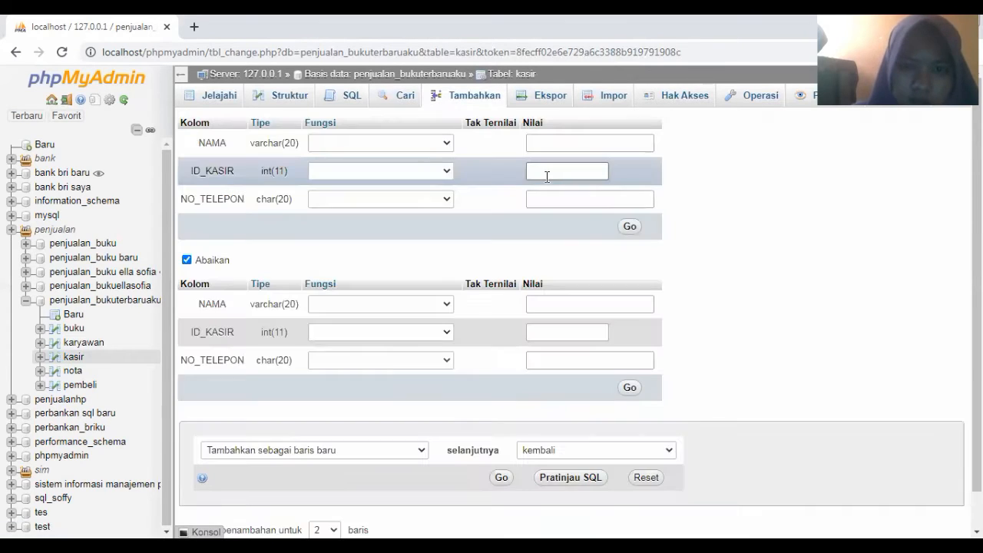
pyautogui.click(547, 176)
pyautogui.write('2')
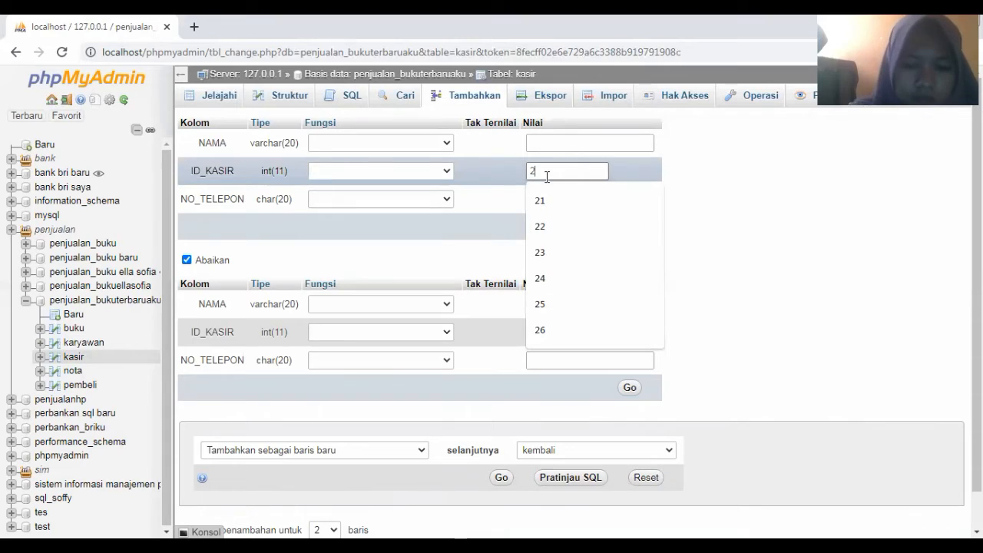
pyautogui.write('8')
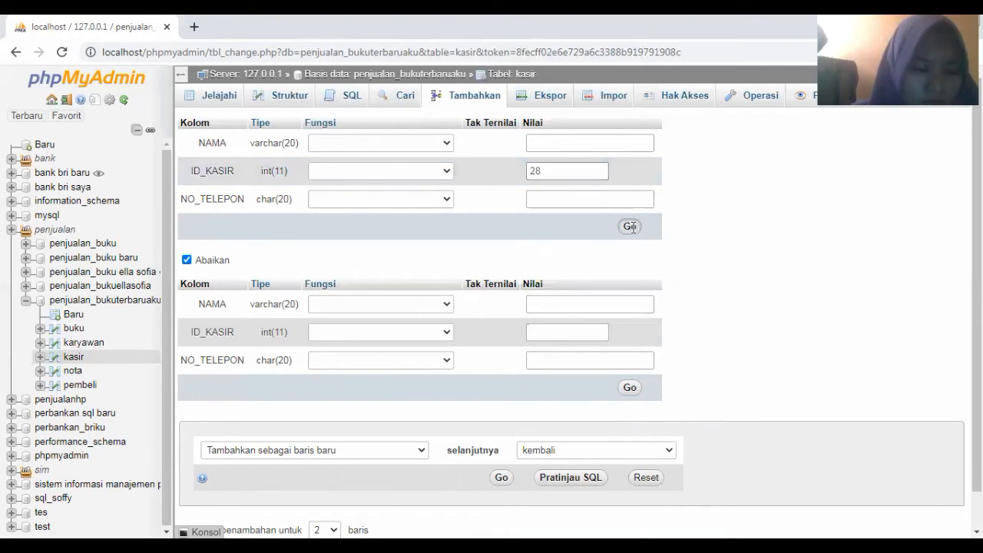
pyautogui.click(630, 227)
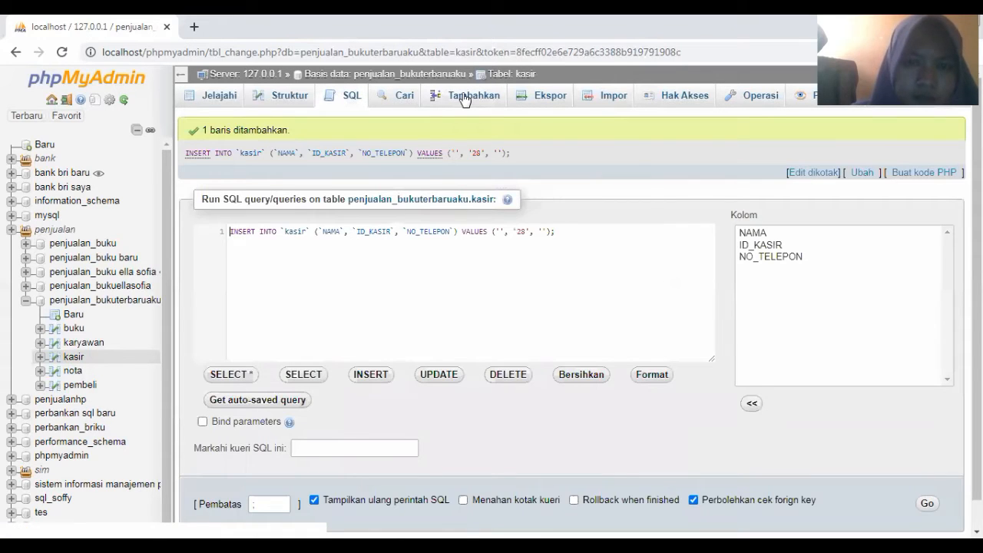
# Insert the last kasir rows with ID_KASIR 29 and 30
pyautogui.click(464, 98)
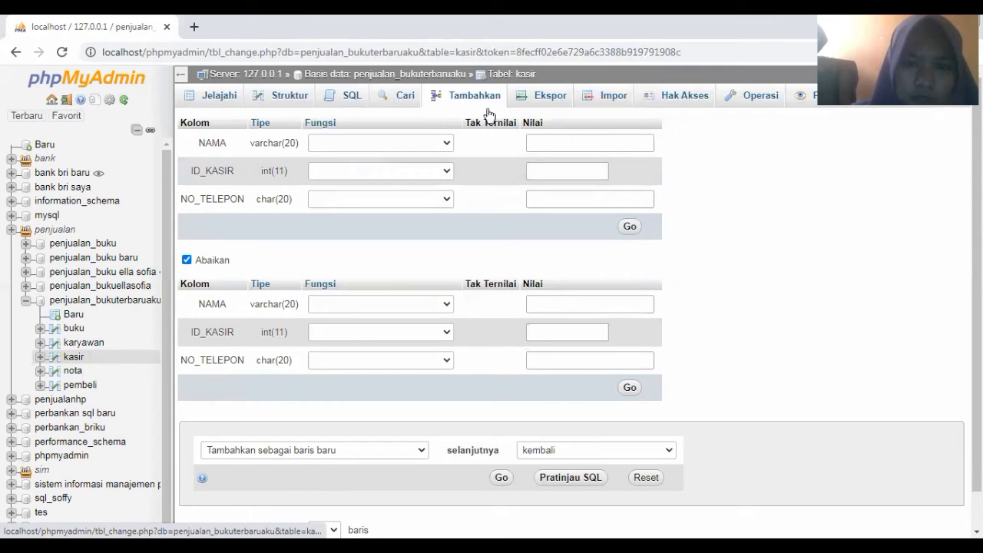
pyautogui.click(534, 168)
pyautogui.write('29')
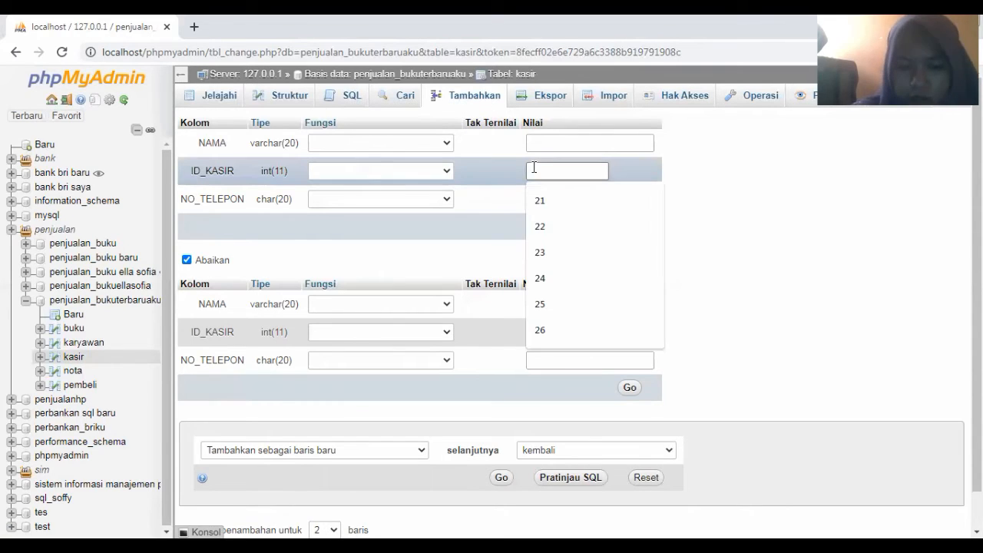
pyautogui.press('Tab')
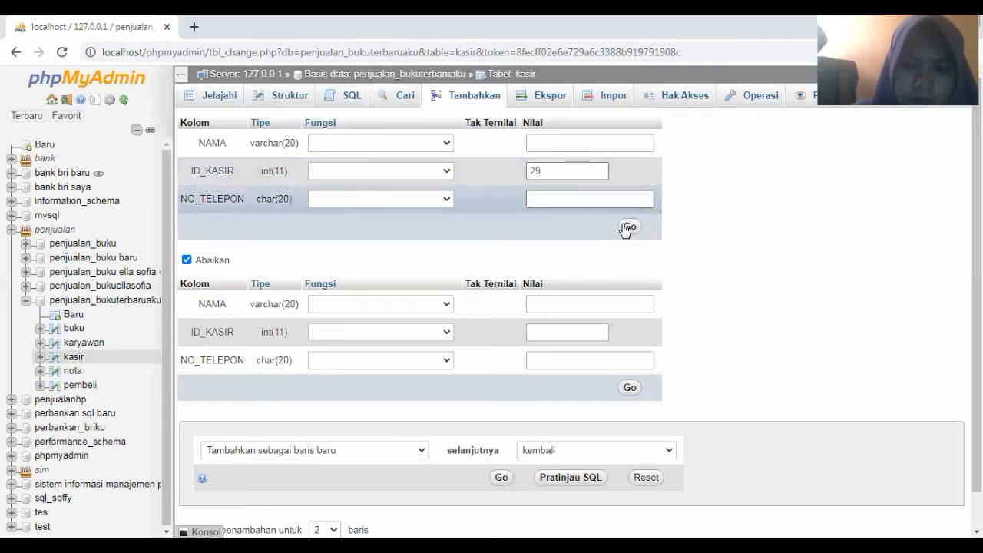
pyautogui.click(627, 229)
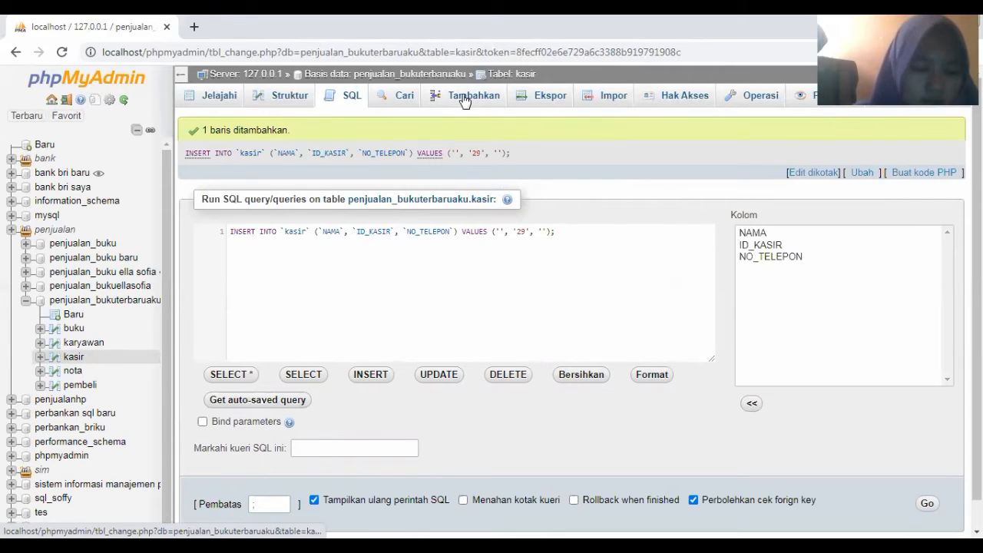
pyautogui.click(465, 101)
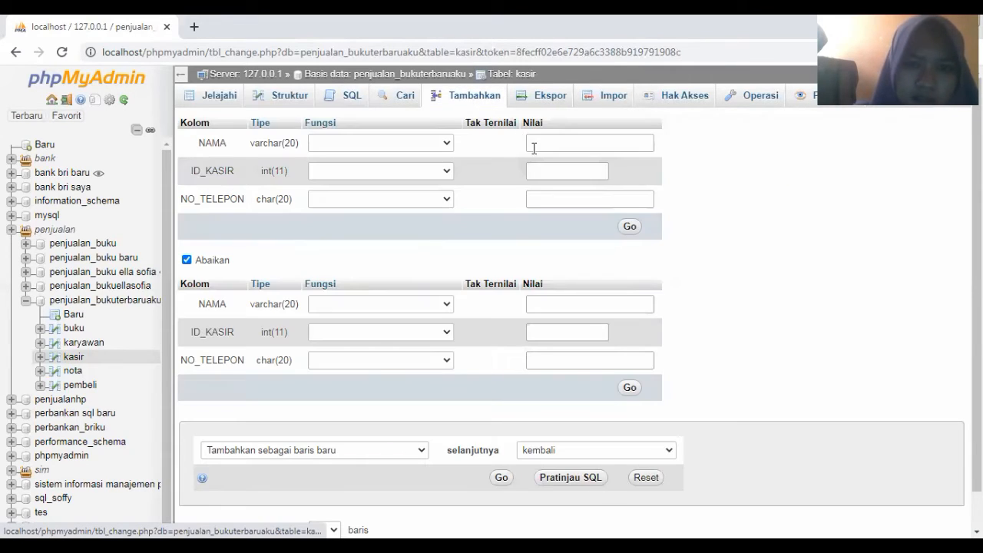
pyautogui.click(533, 144)
pyautogui.click(545, 169)
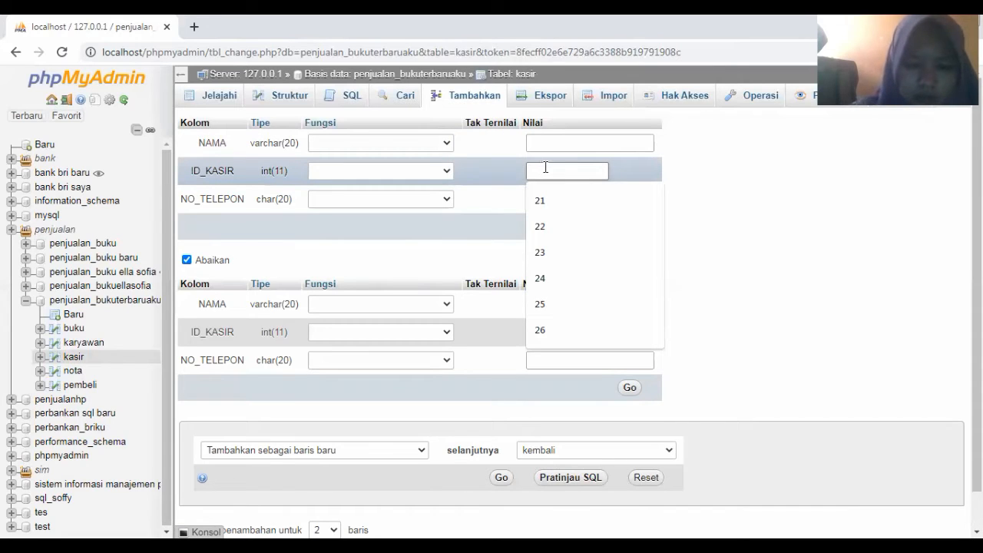
pyautogui.write('3')
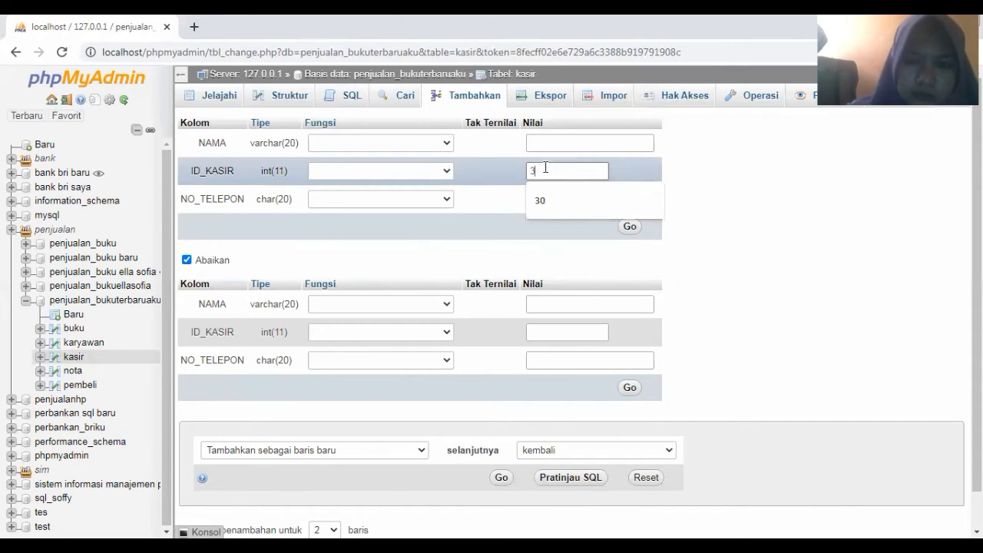
pyautogui.write('0')
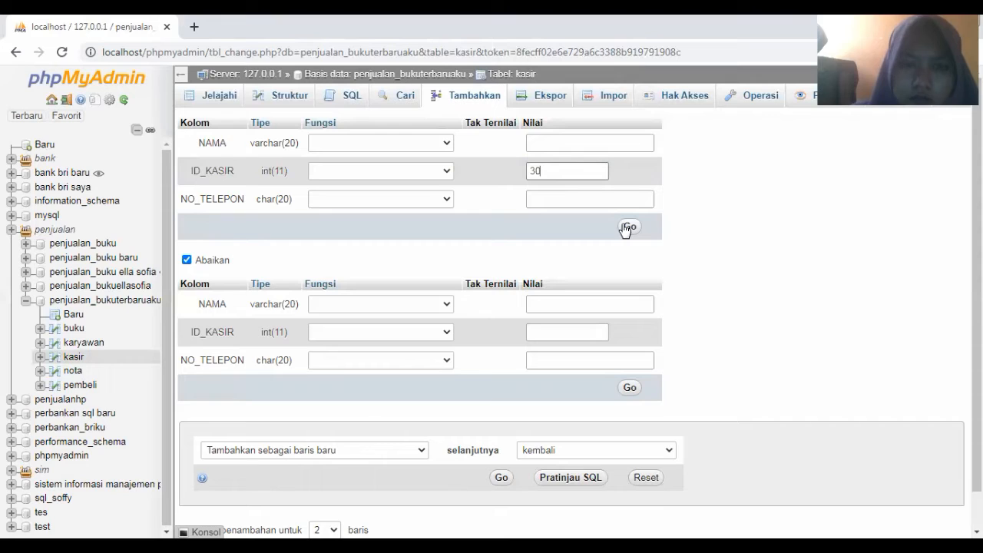
pyautogui.click(628, 227)
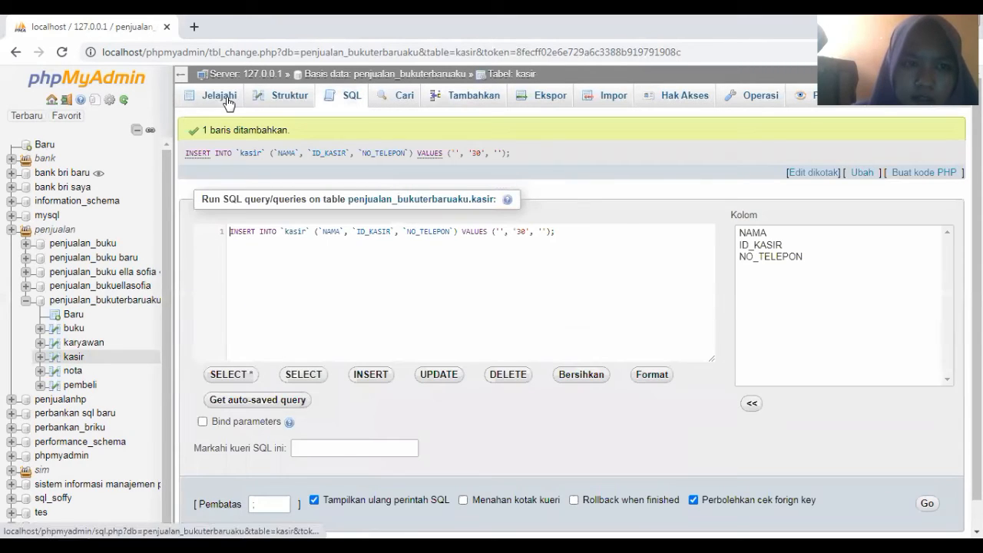
# Switch to the pembeli table and browse its ten blank rows (ID_PEMBELI 10 to 53)
pyautogui.click(228, 102)
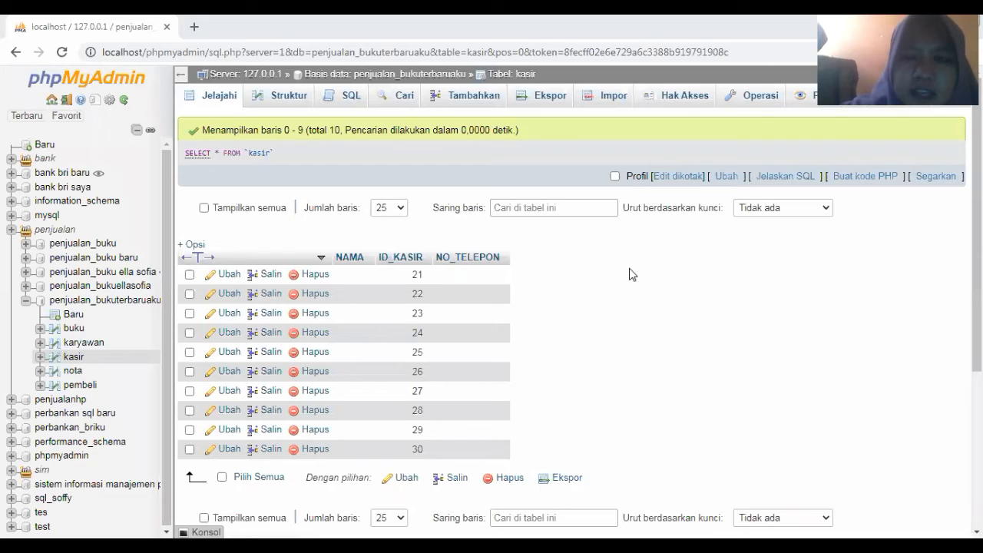
pyautogui.click(77, 387)
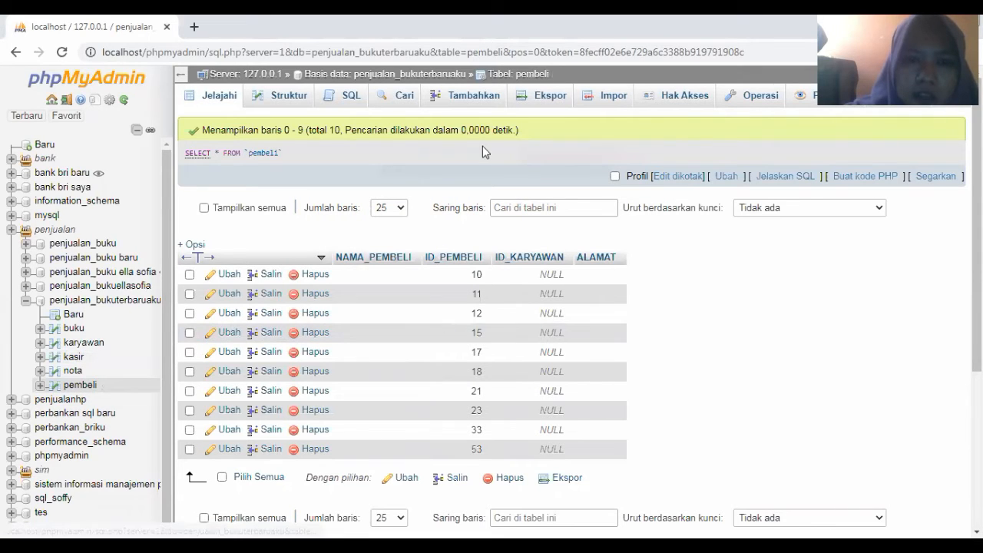
pyautogui.click(470, 99)
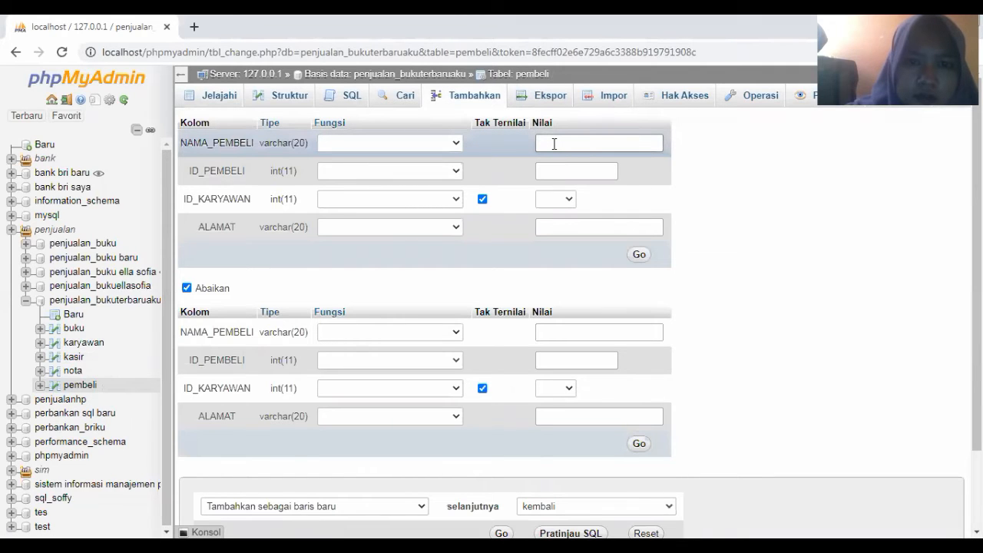
pyautogui.click(554, 144)
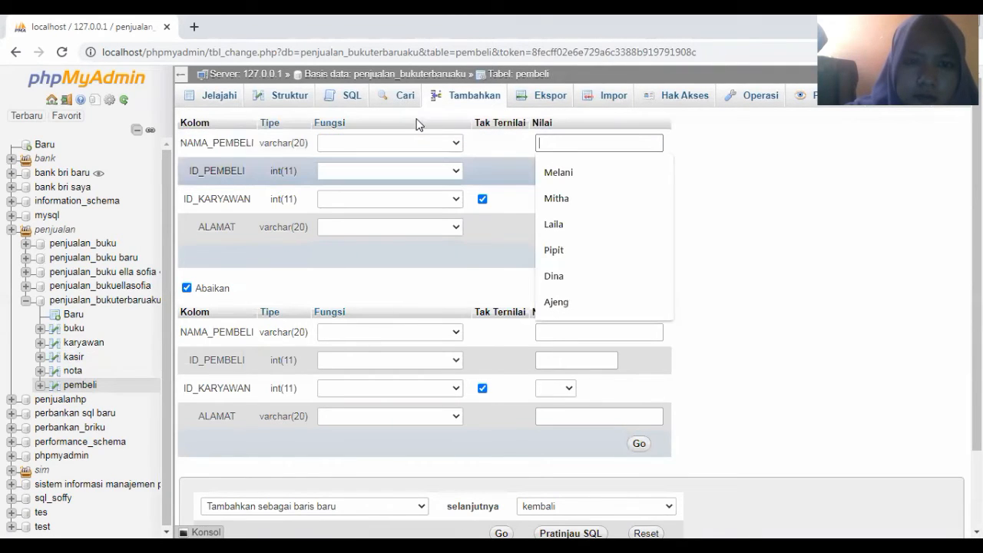
pyautogui.click(228, 94)
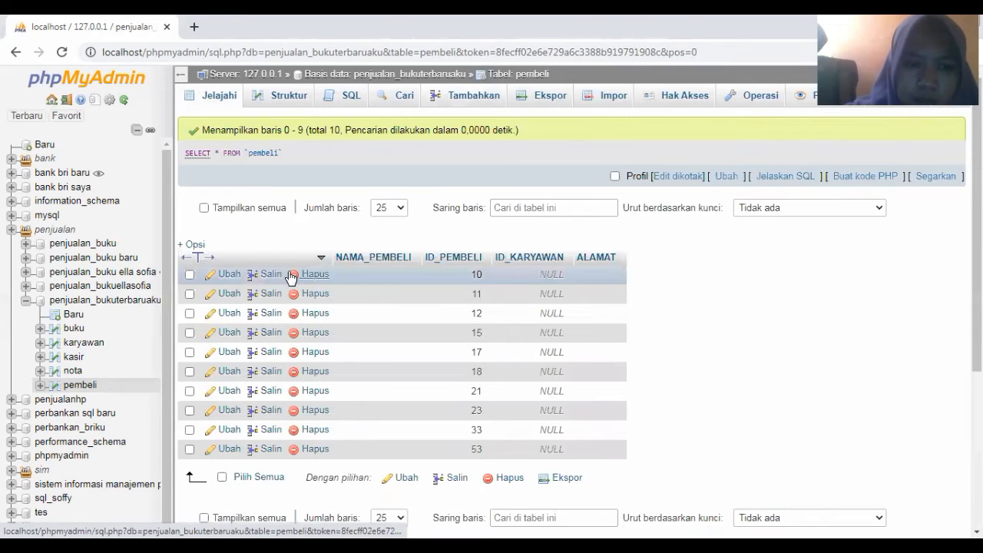
# Edit pembeli row 10 to name Mitha, ID_KARYAWAN 19, address Nganjuk
pyautogui.click(228, 275)
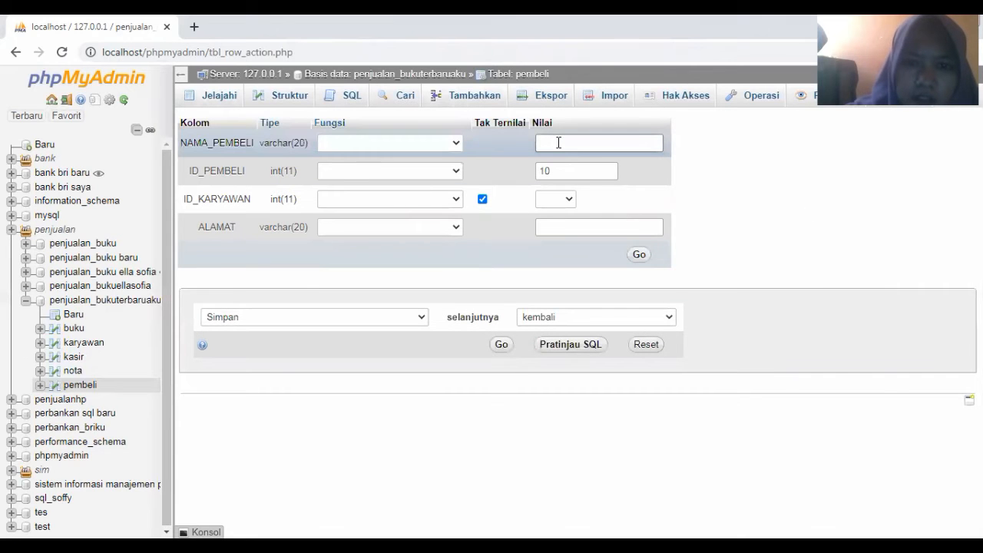
pyautogui.click(558, 143)
pyautogui.click(559, 199)
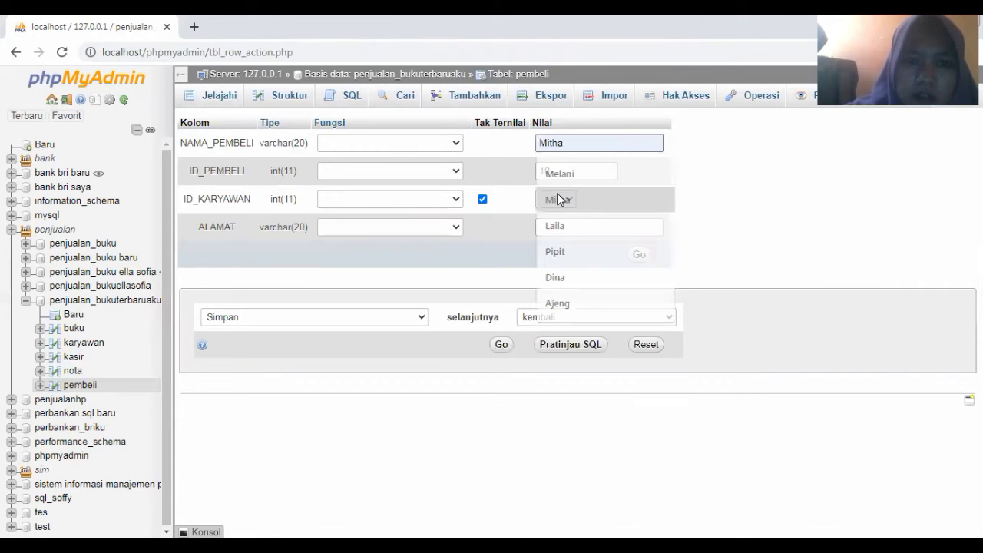
pyautogui.click(561, 201)
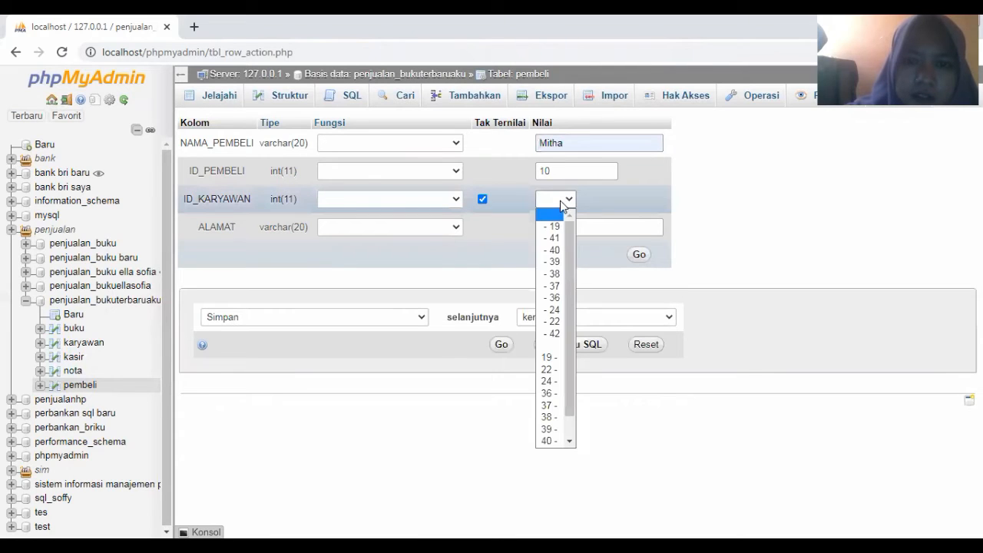
pyautogui.click(554, 226)
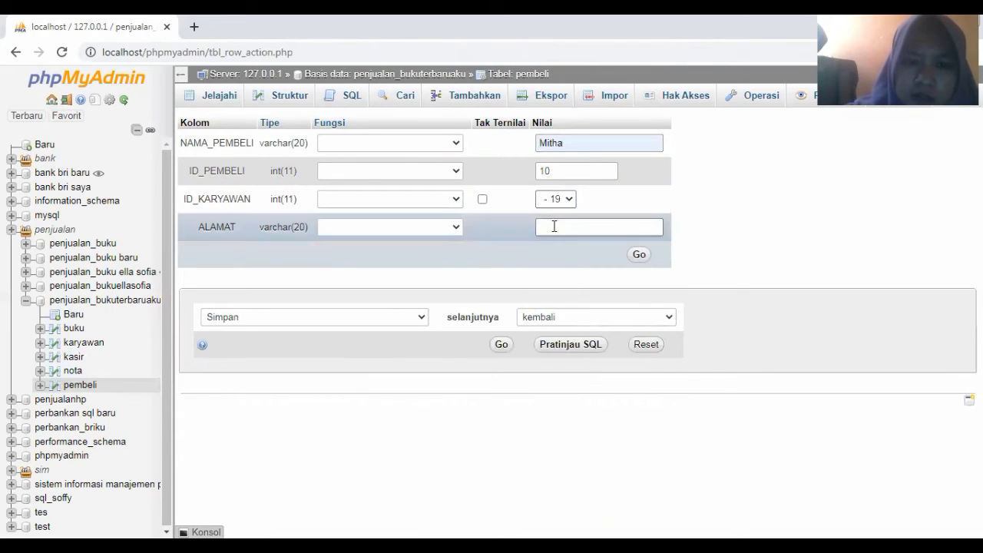
pyautogui.click(553, 225)
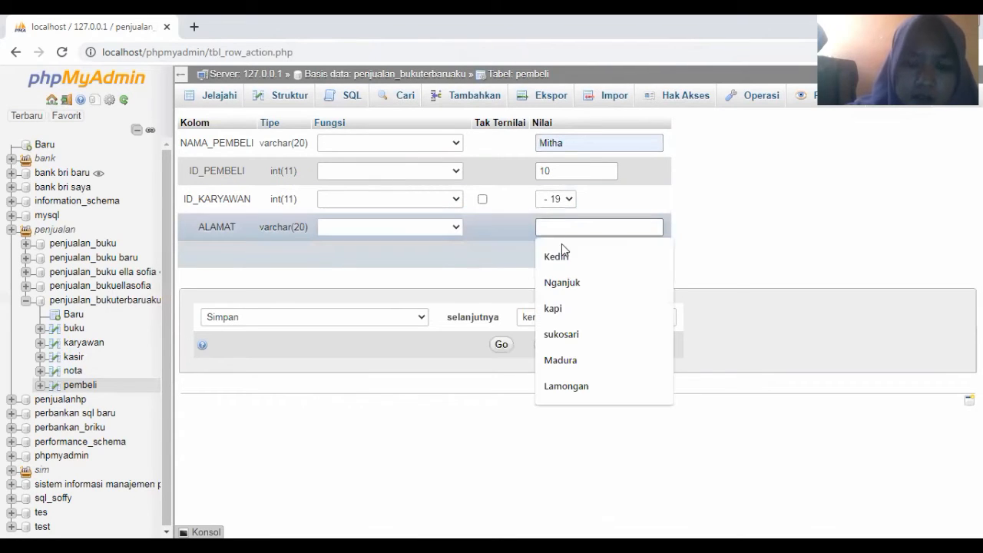
pyautogui.click(561, 282)
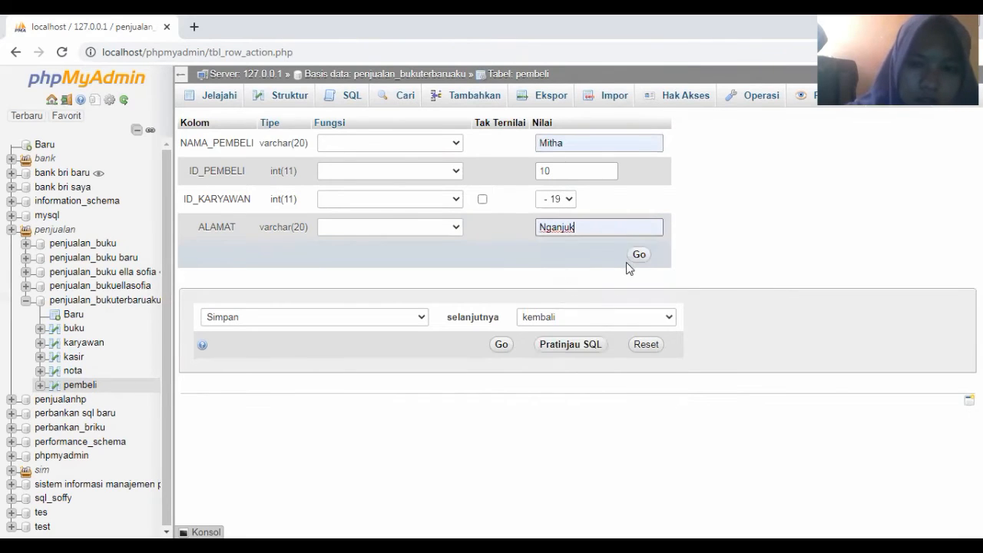
pyautogui.click(639, 256)
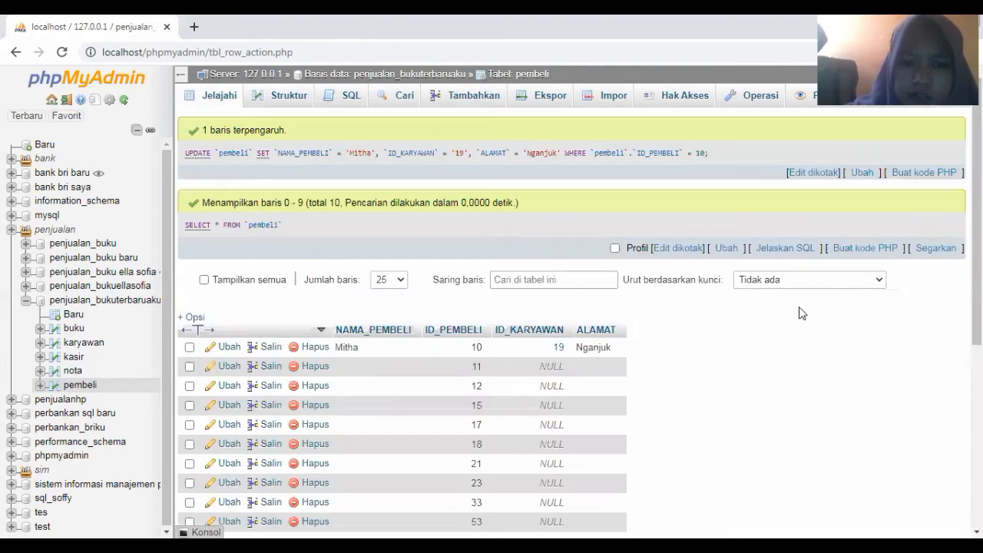
pyautogui.scroll(-1, 229, 326)
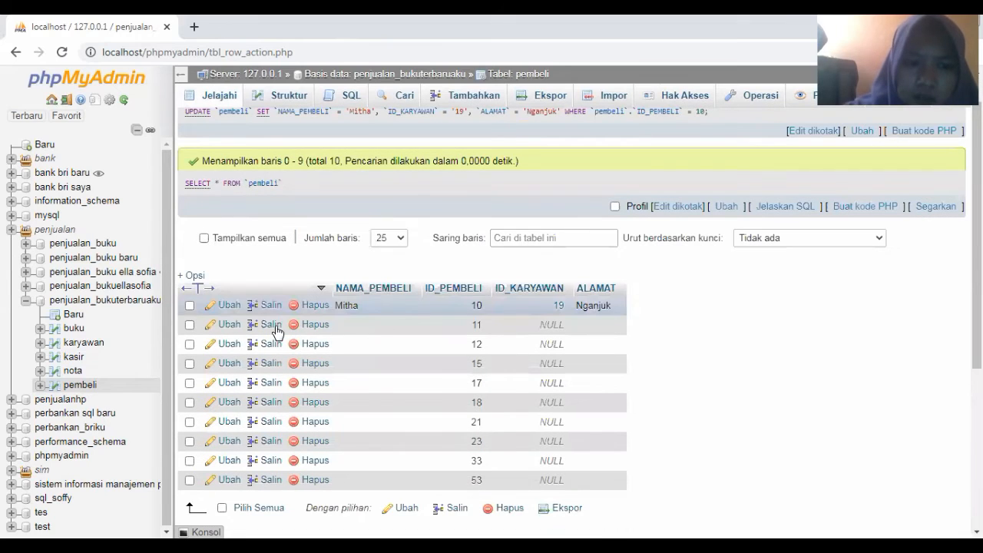
pyautogui.click(229, 326)
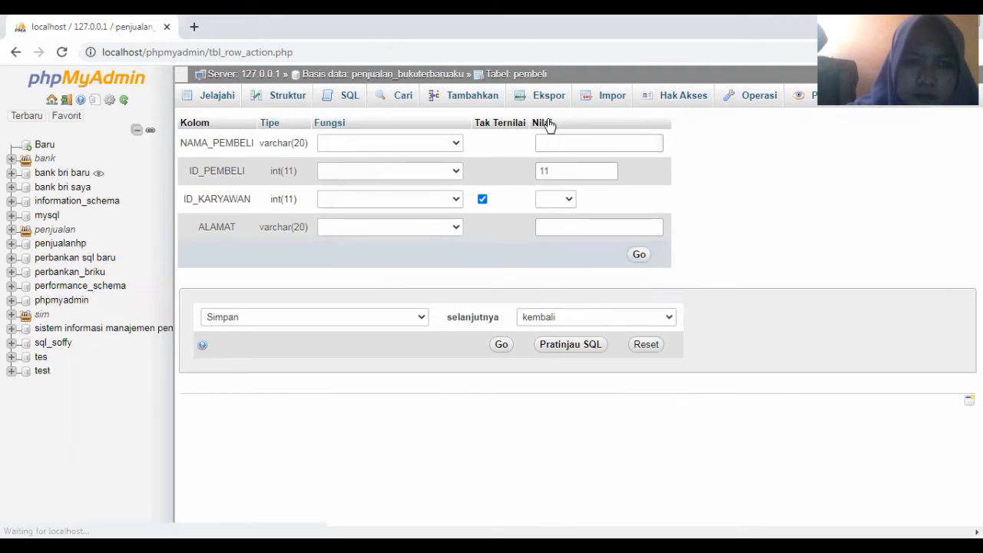
# Fill row 11 with buyer name Dina, ID_KARYAWAN 22 and address Madura
pyautogui.scroll(-1, 552, 136)
pyautogui.scroll(1, 550, 140)
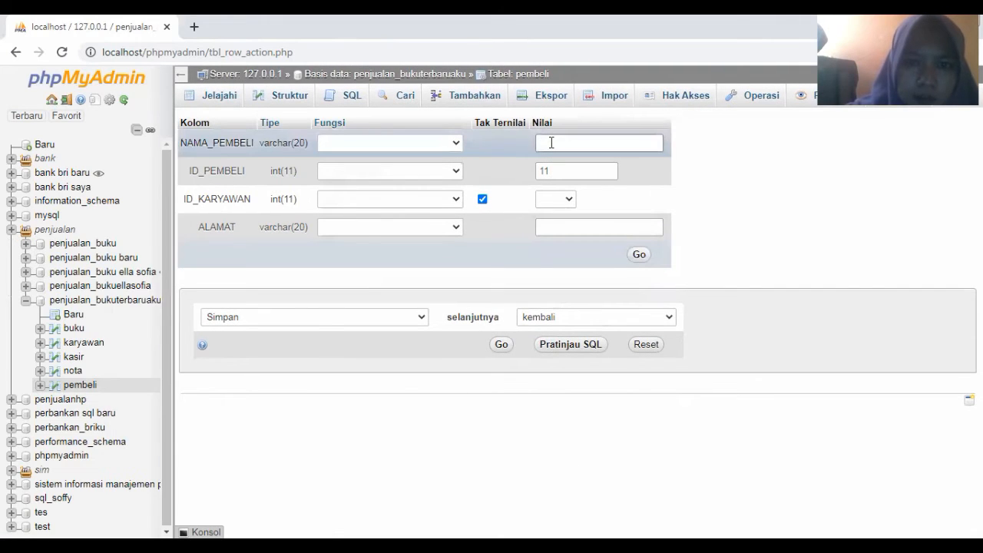
pyautogui.click(552, 142)
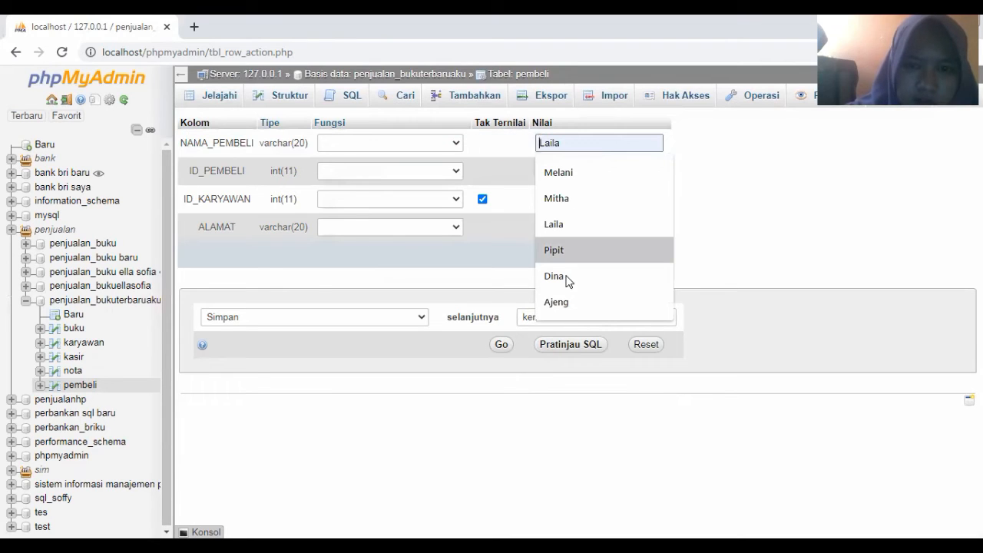
pyautogui.press('Return')
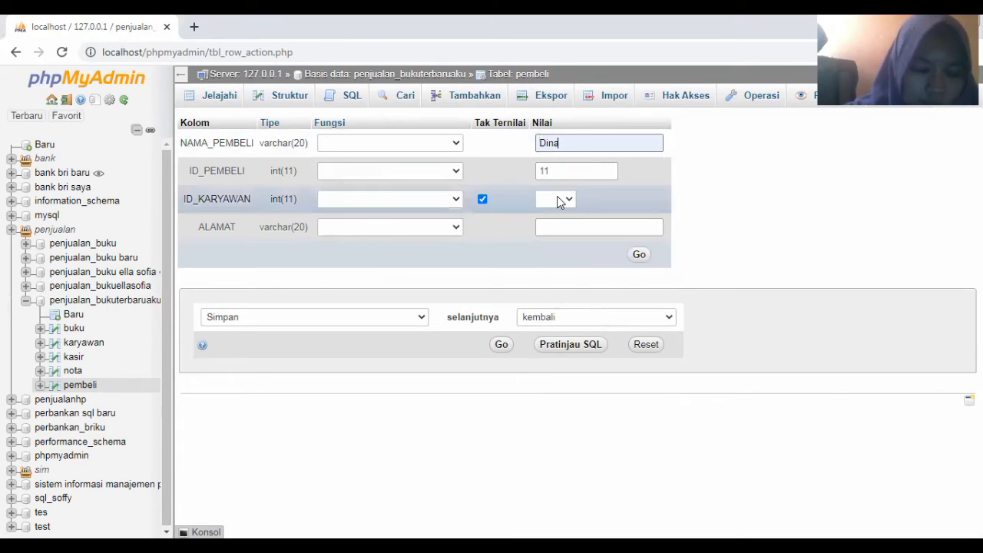
pyautogui.click(557, 198)
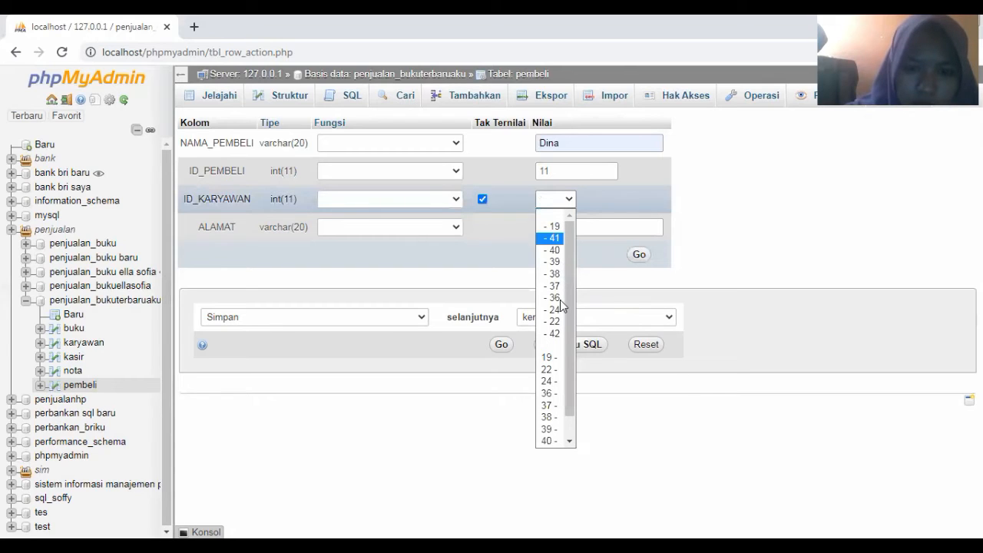
pyautogui.click(554, 322)
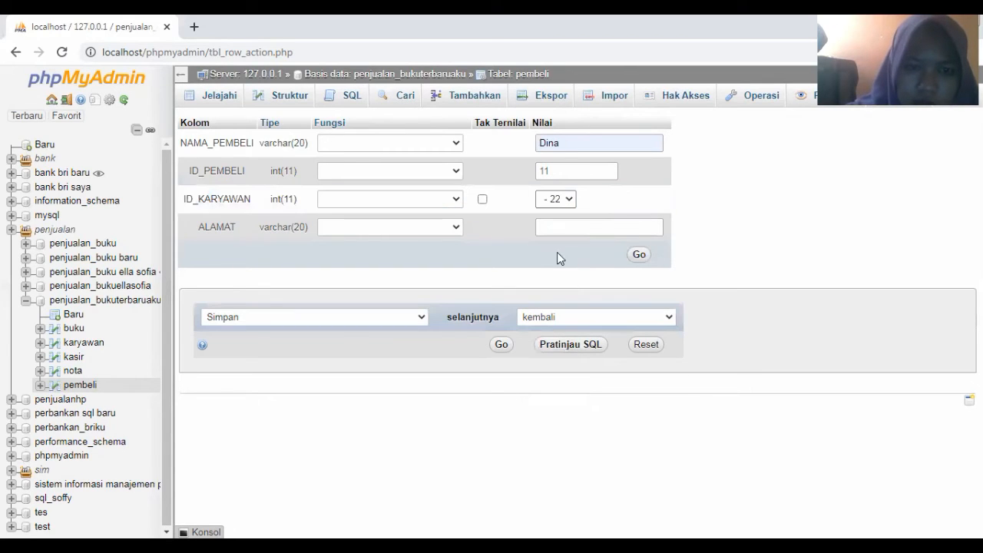
pyautogui.click(558, 226)
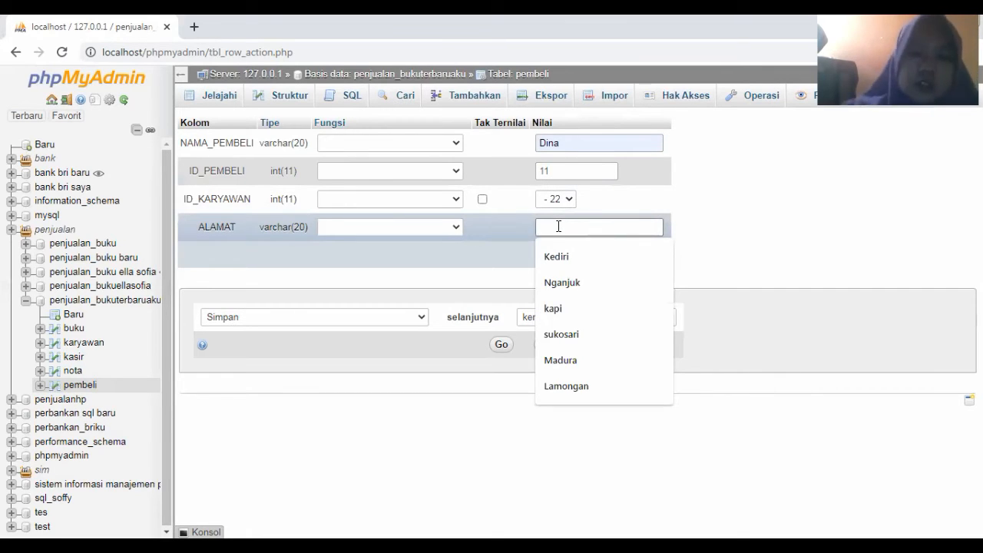
pyautogui.click(560, 360)
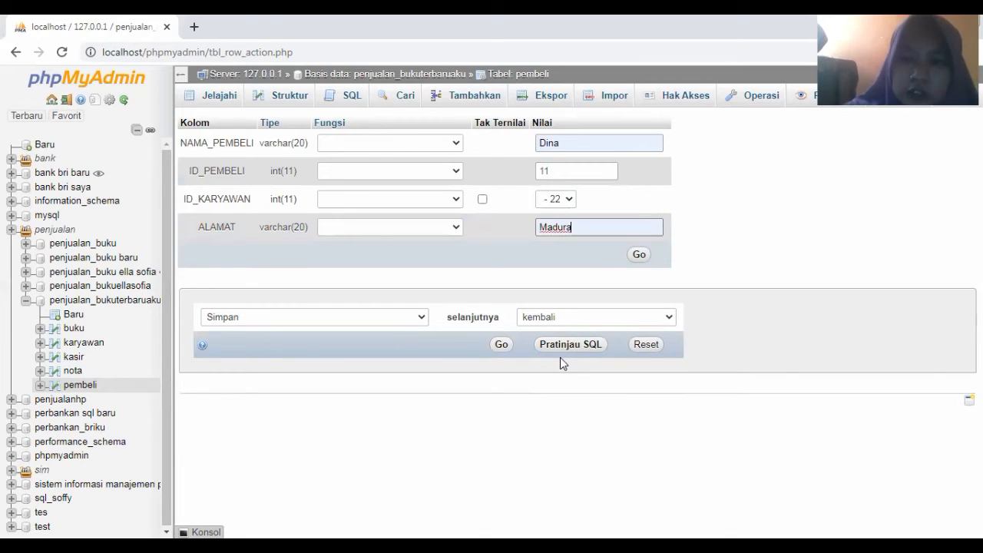
pyautogui.click(639, 255)
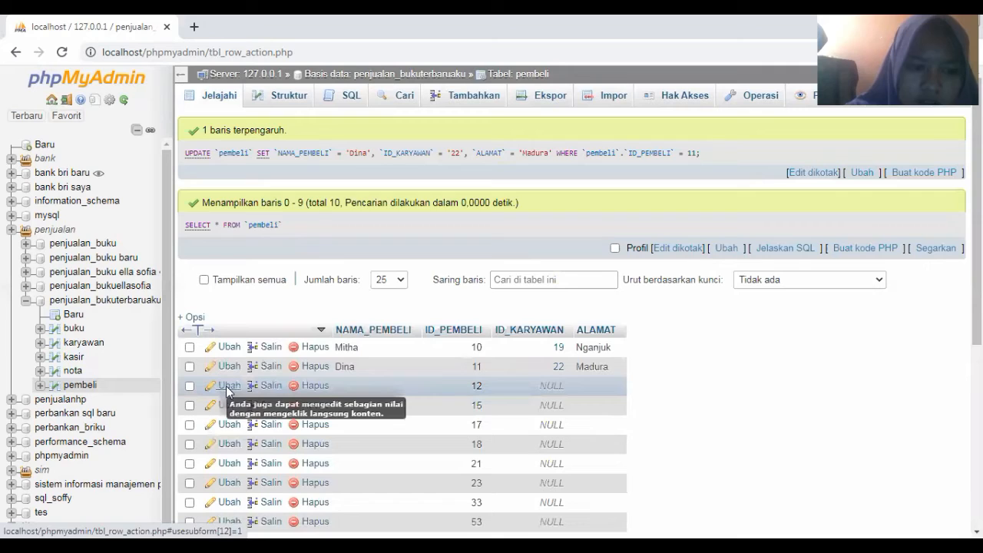
# Edit row 12 to buyer name Ali, ID_KARYAWAN 24 and address Kediri
pyautogui.click(229, 386)
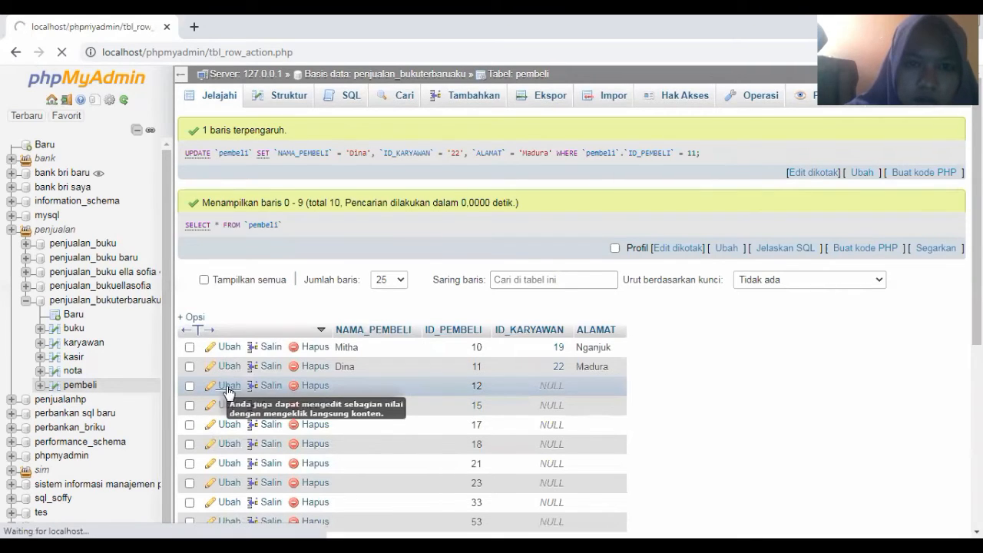
pyautogui.scroll(1, 520, 108)
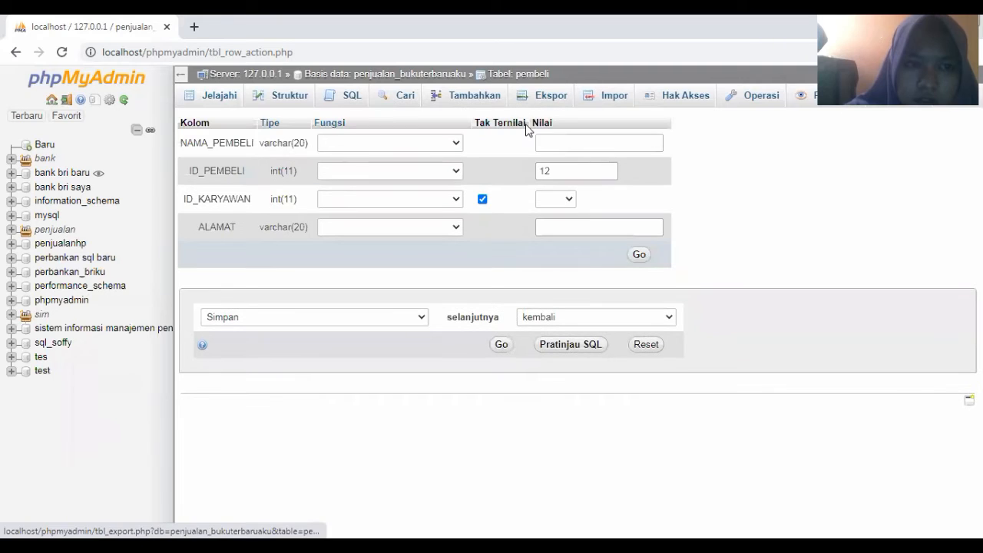
pyautogui.click(546, 142)
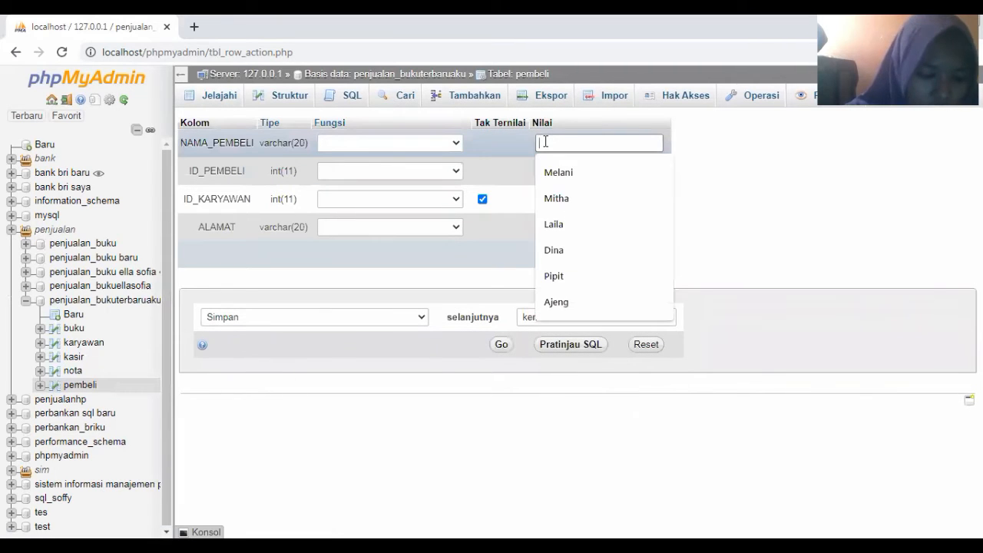
pyautogui.press('Down')
pyautogui.press('Down')
pyautogui.press('Down')
pyautogui.press('Down')
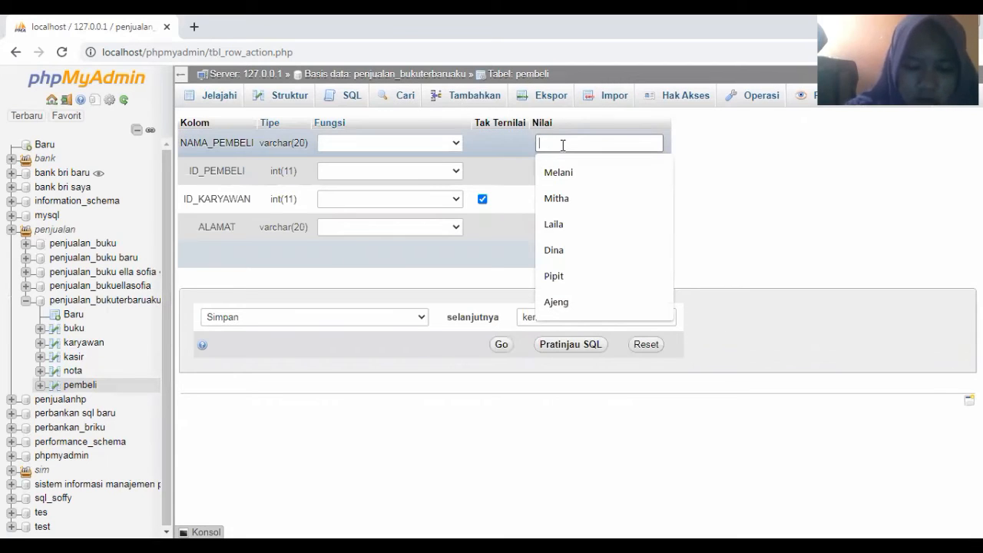
pyautogui.write('al')
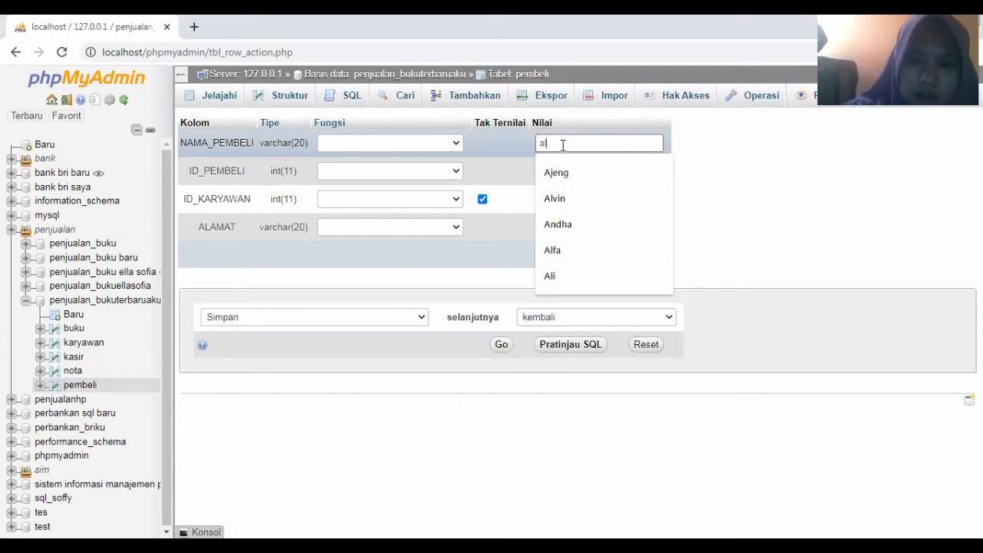
pyautogui.write('i')
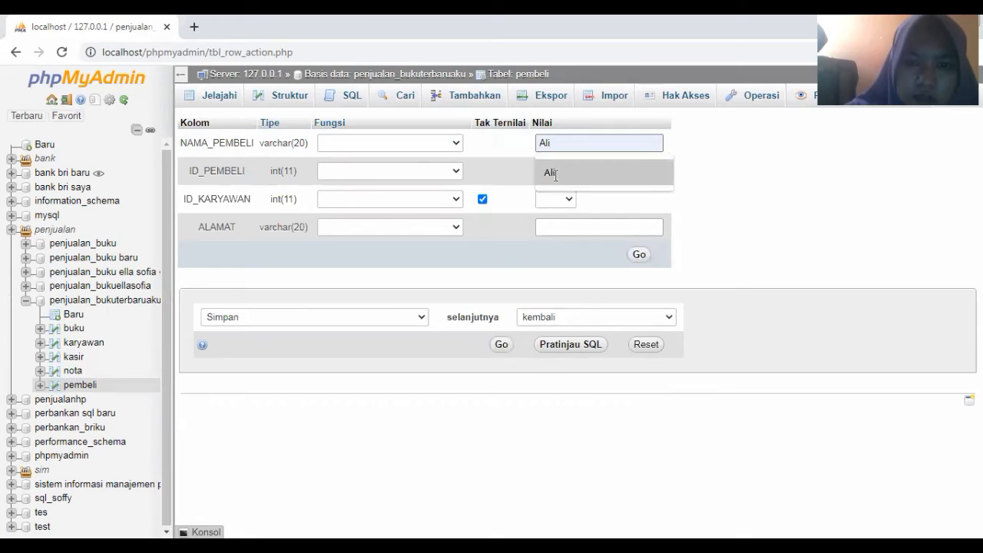
pyautogui.click(559, 200)
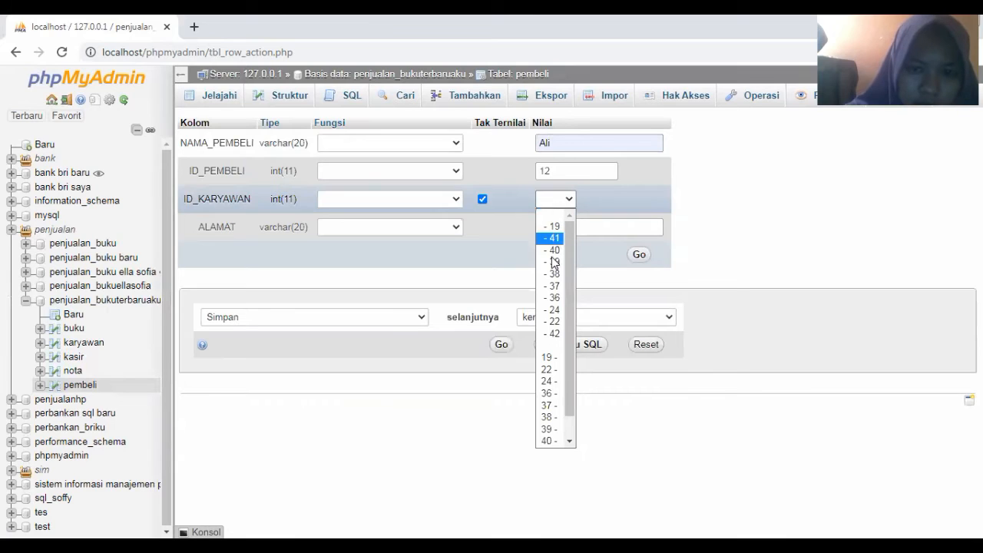
pyautogui.click(555, 315)
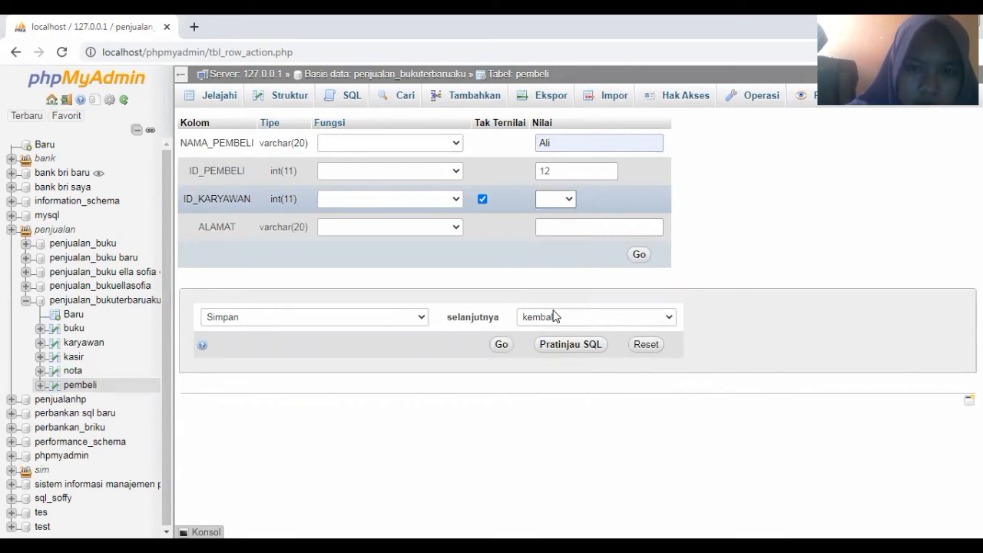
pyautogui.click(552, 222)
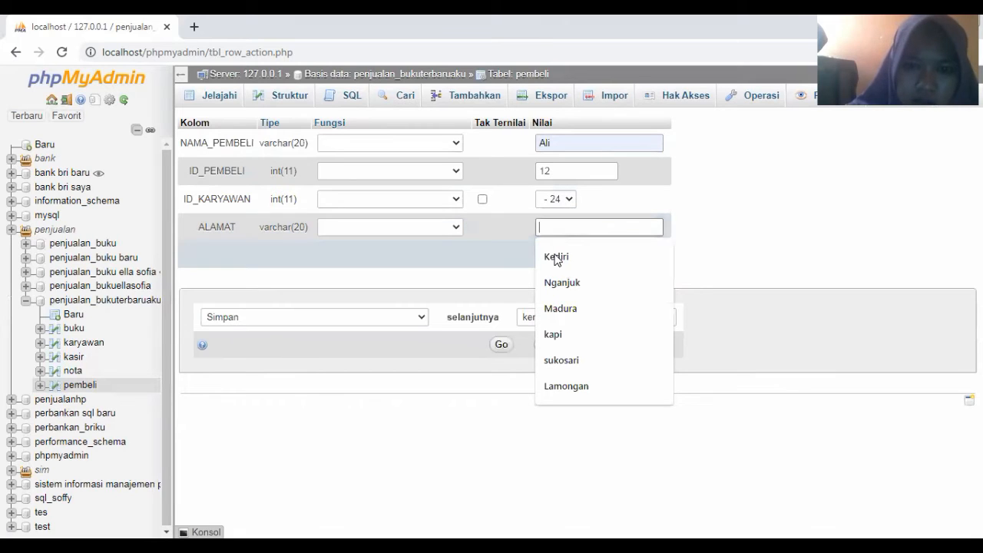
pyautogui.click(556, 258)
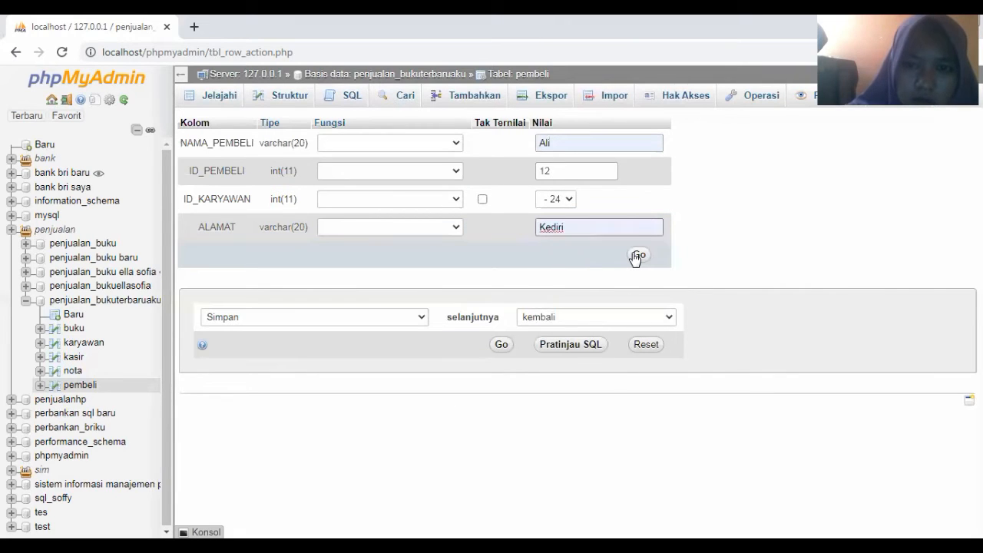
pyautogui.click(637, 255)
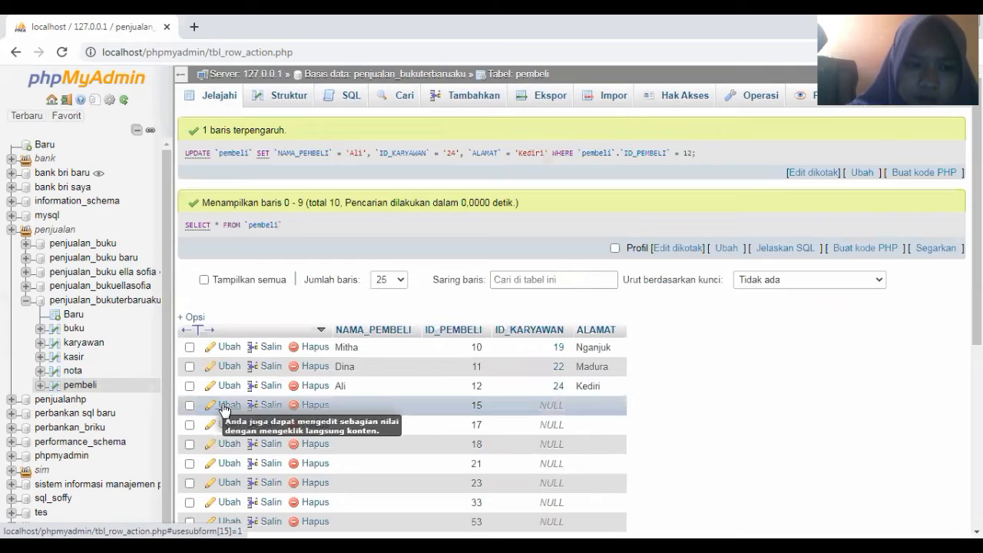
# Edit row 15 to buyer name Andha, ID_KARYAWAN 36 and address Kediri
pyautogui.click(225, 407)
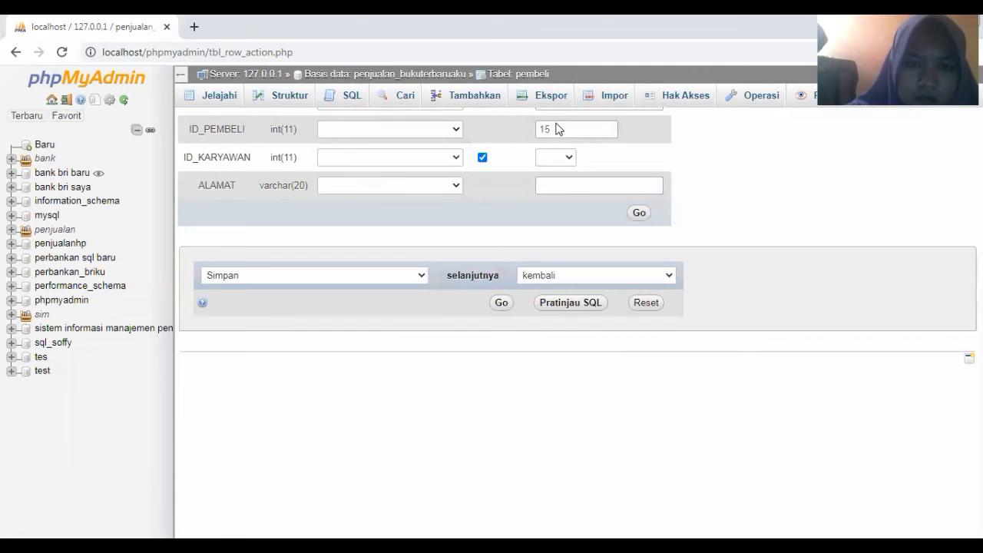
pyautogui.click(543, 144)
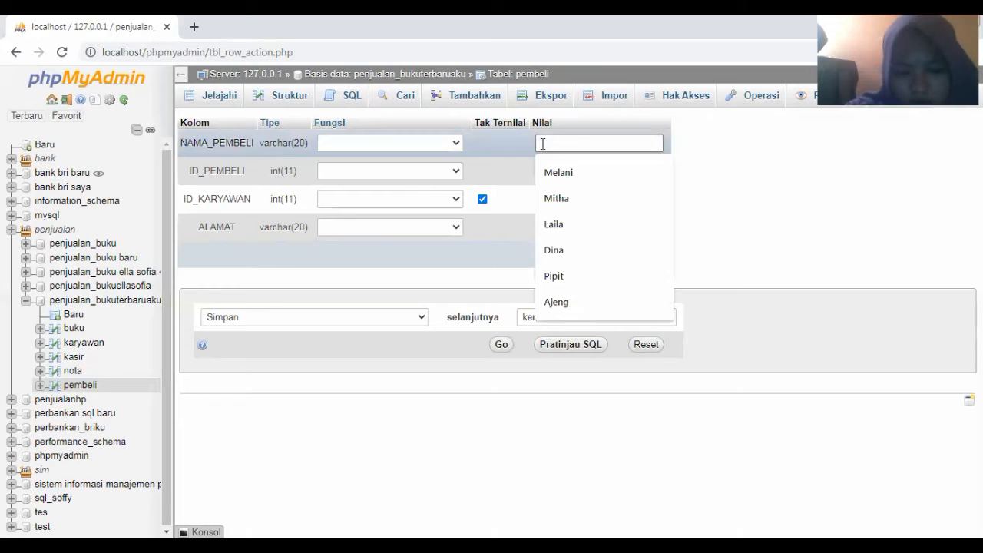
pyautogui.write('an')
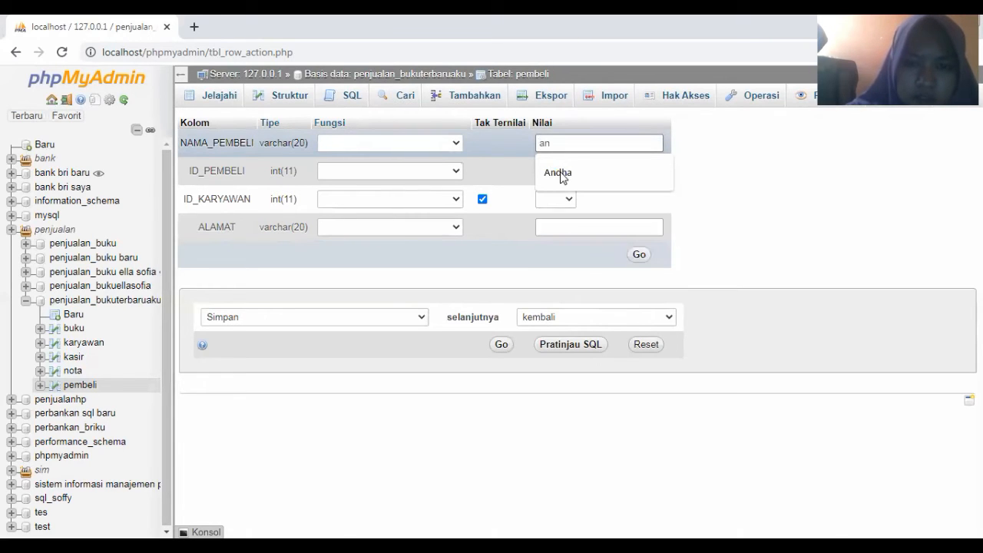
pyautogui.click(560, 174)
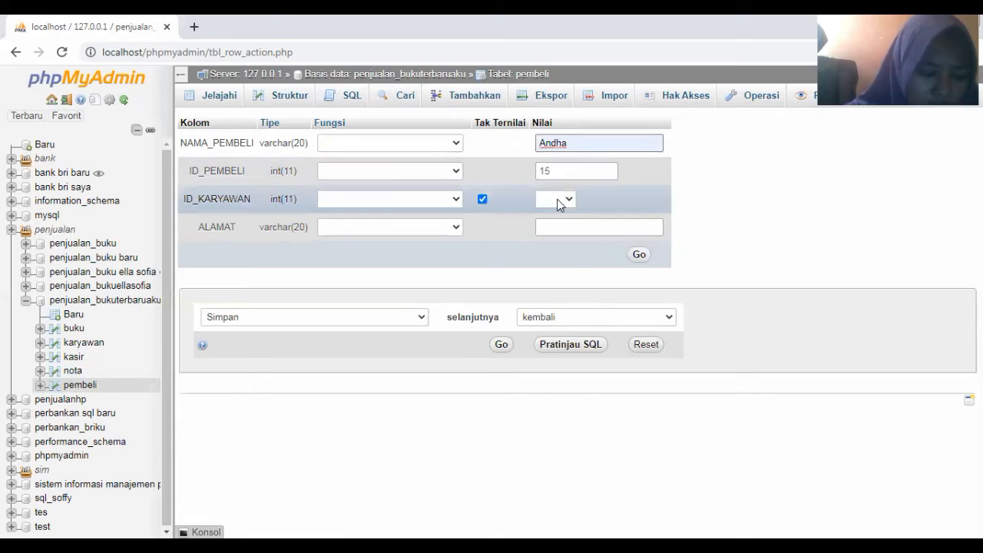
pyautogui.click(559, 201)
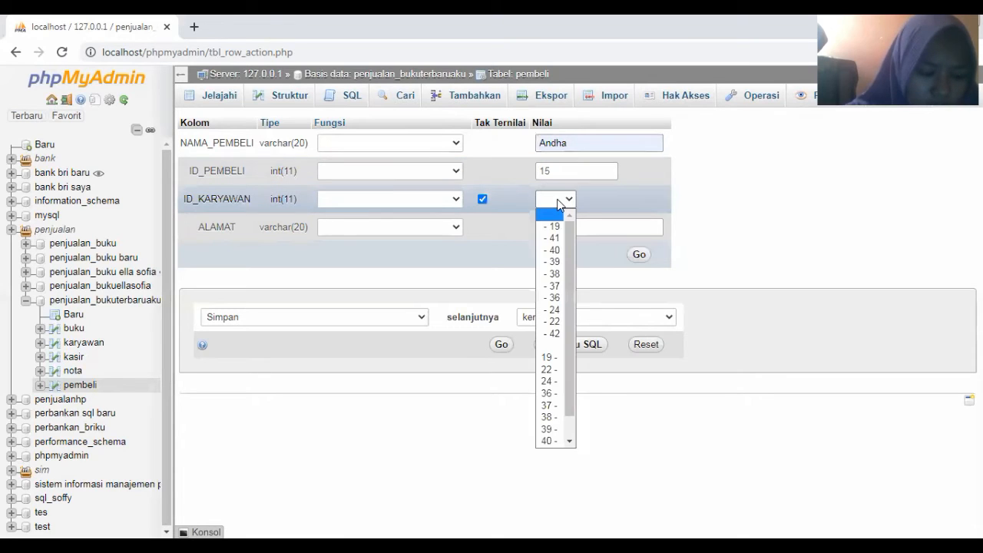
pyautogui.click(554, 300)
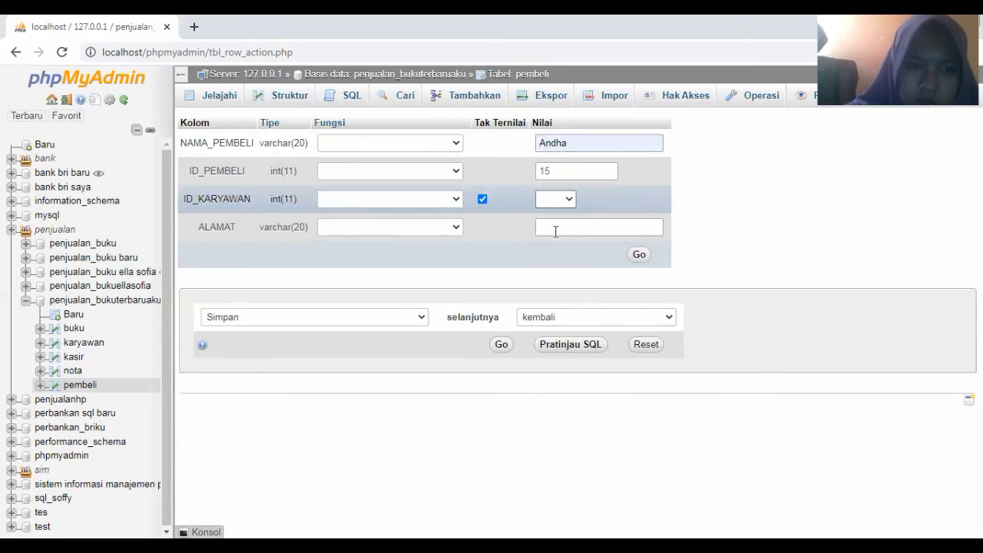
pyautogui.click(558, 228)
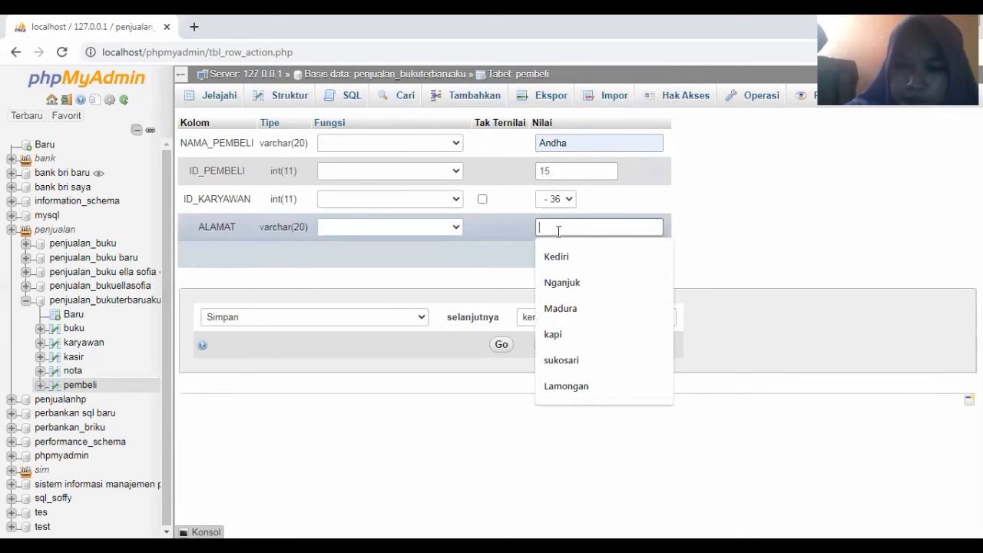
pyautogui.click(562, 260)
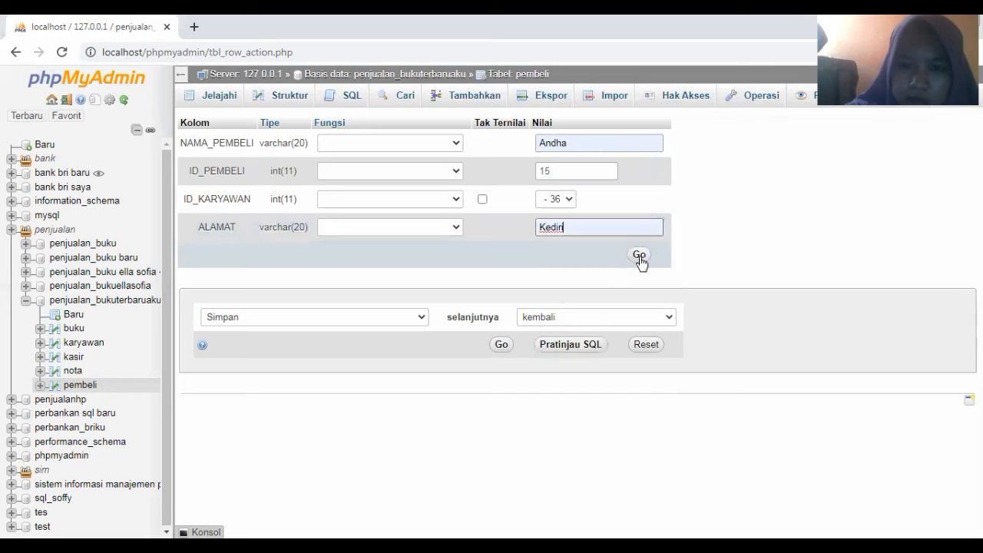
pyautogui.click(639, 255)
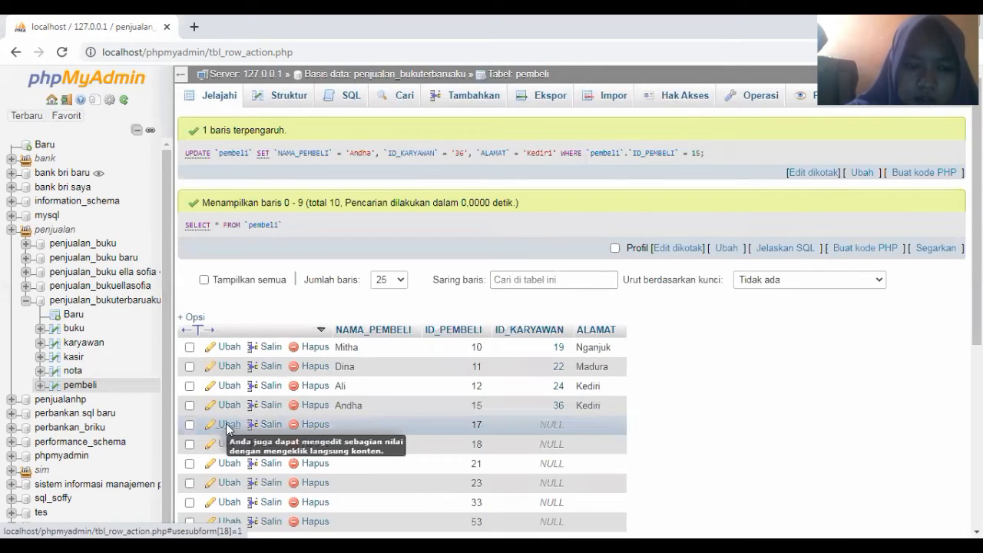
# Edit row 17 to buyer name Ajeng, ID_KARYAWAN 37 and address Lamongan
pyautogui.click(227, 425)
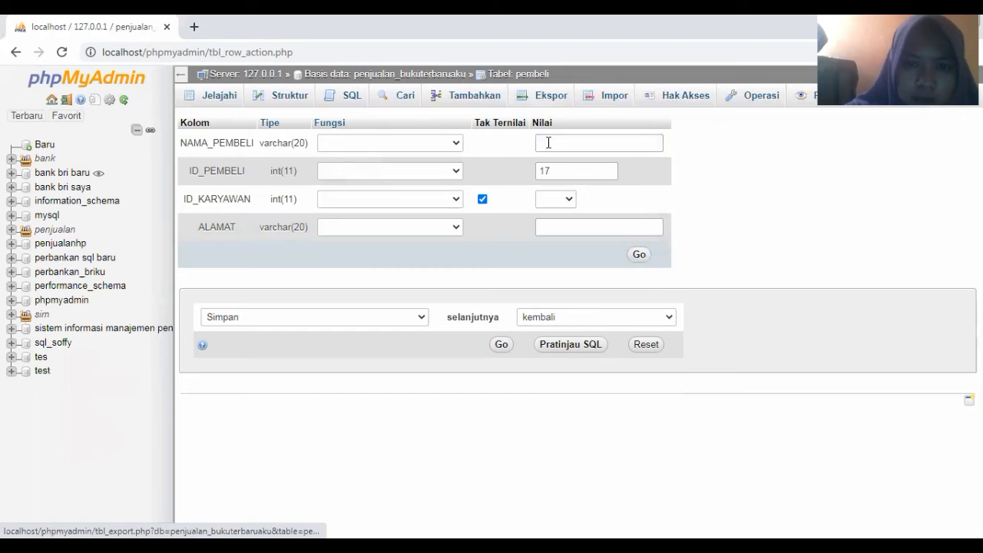
pyautogui.click(548, 143)
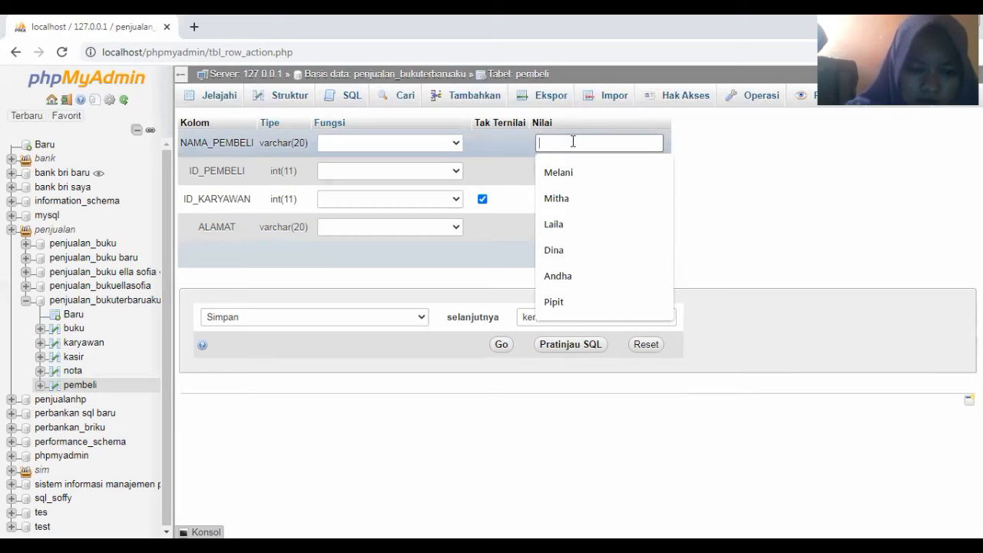
pyautogui.write('ajen')
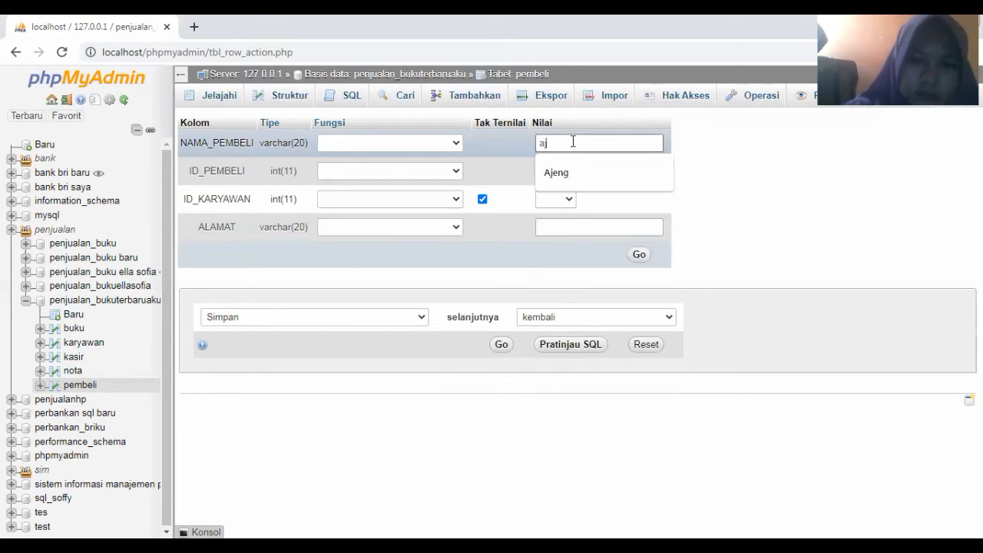
pyautogui.click(570, 172)
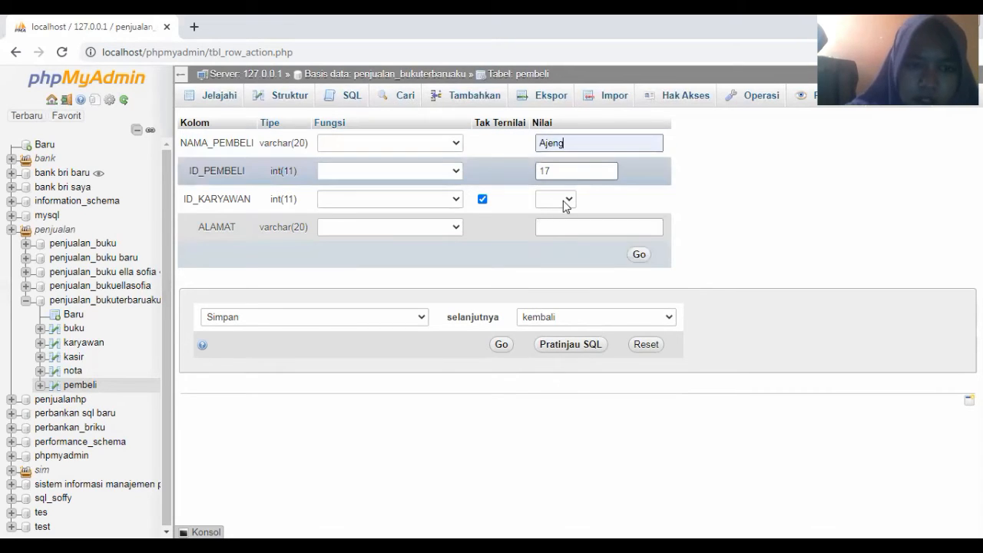
pyautogui.click(563, 200)
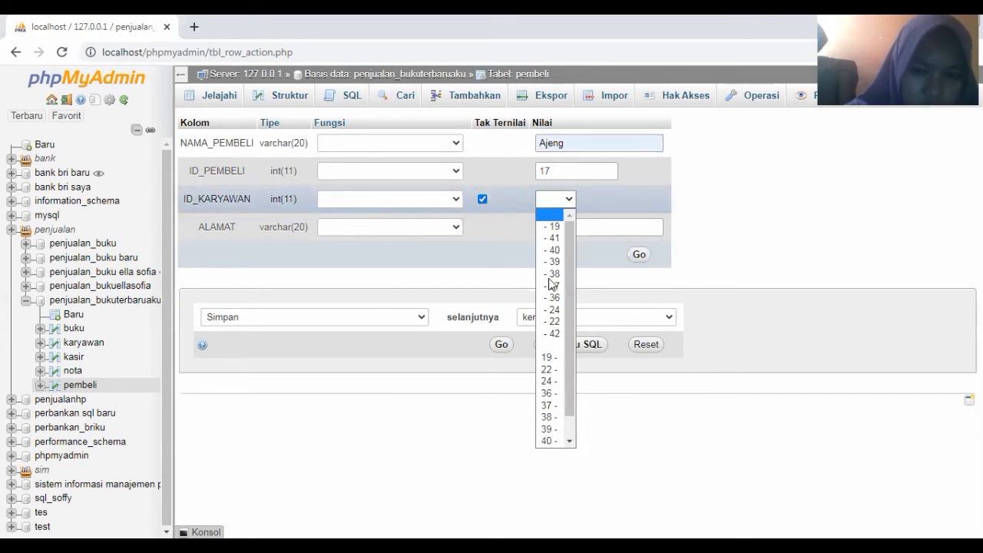
pyautogui.click(552, 221)
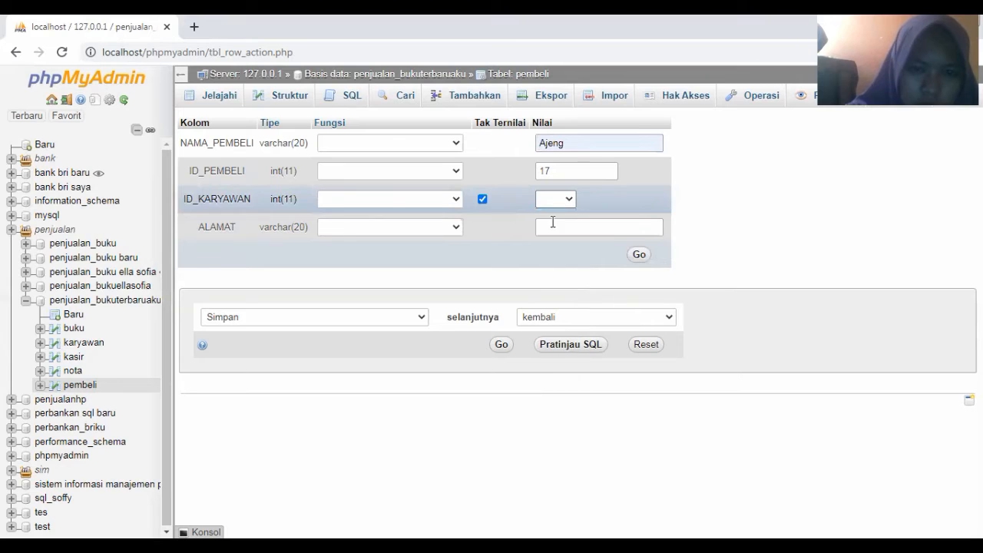
pyautogui.click(556, 230)
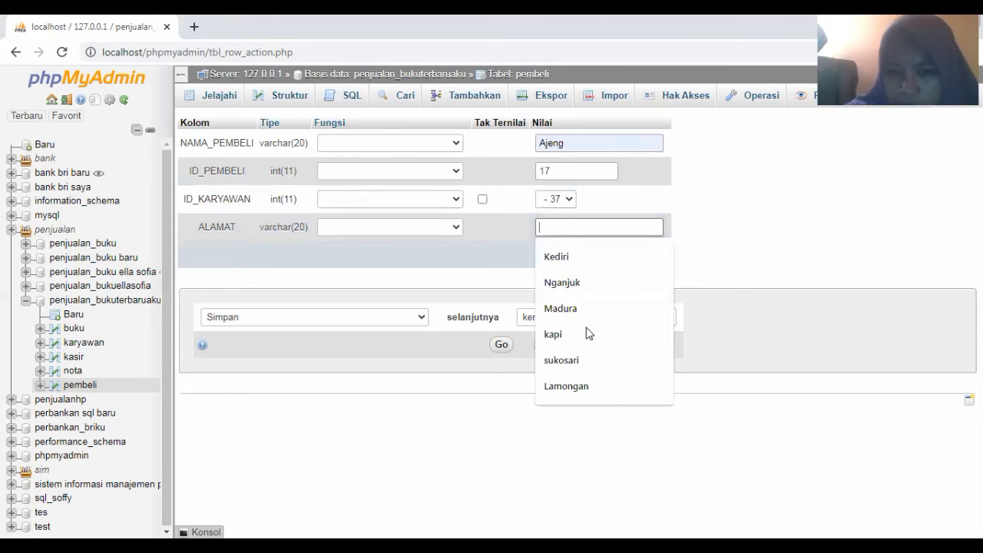
pyautogui.click(569, 386)
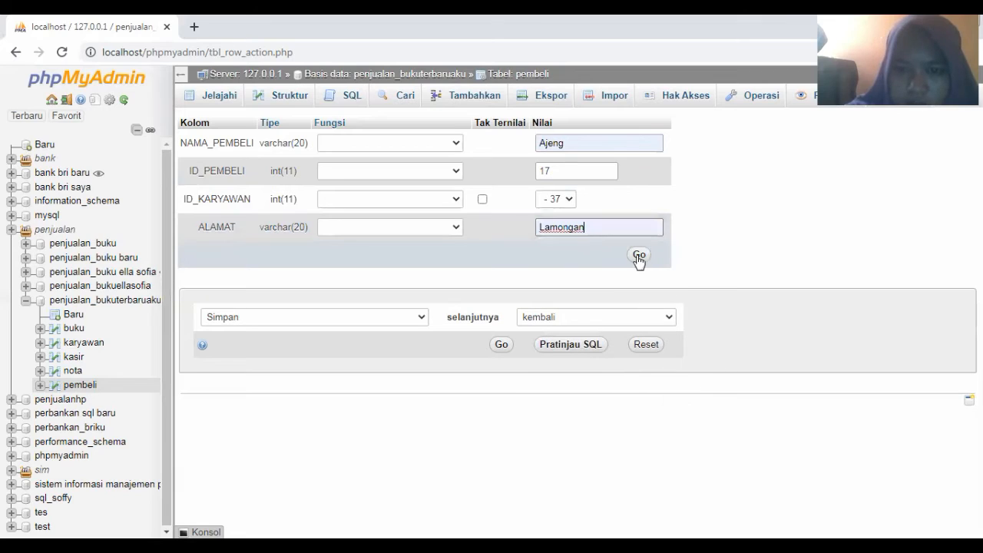
pyautogui.click(639, 256)
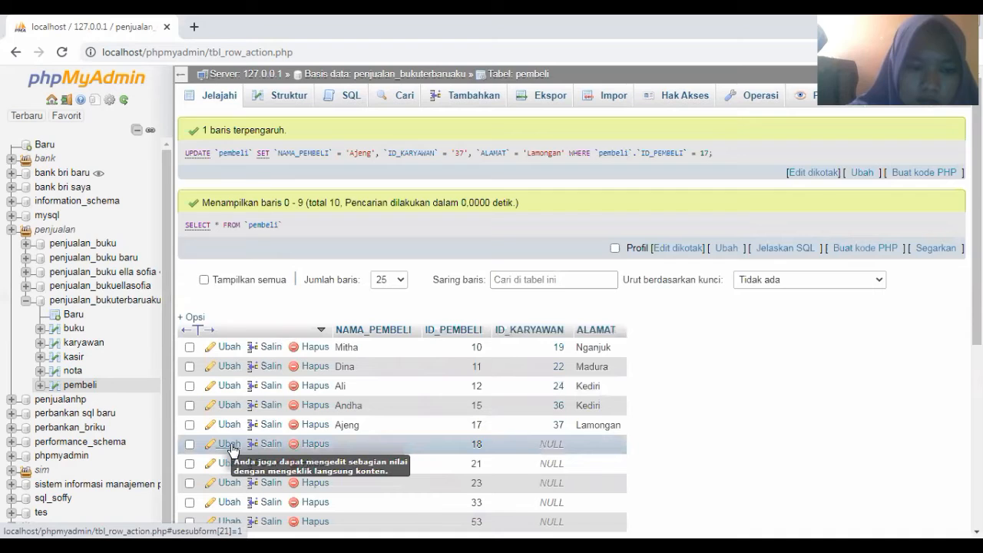
pyautogui.click(230, 444)
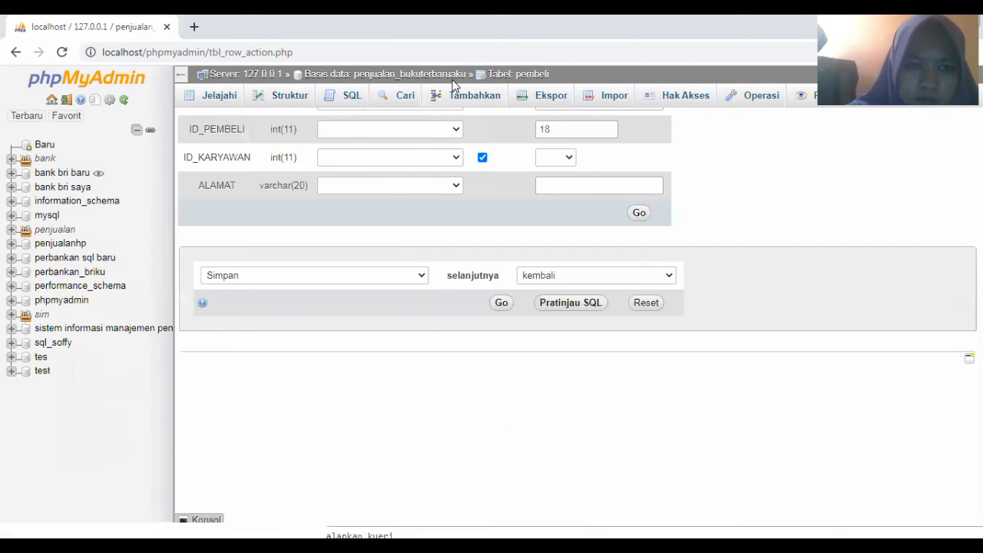
# Fill row 18 with buyer name Pipit, ID_KARYAWAN 38 and address Jombang
pyautogui.click(559, 141)
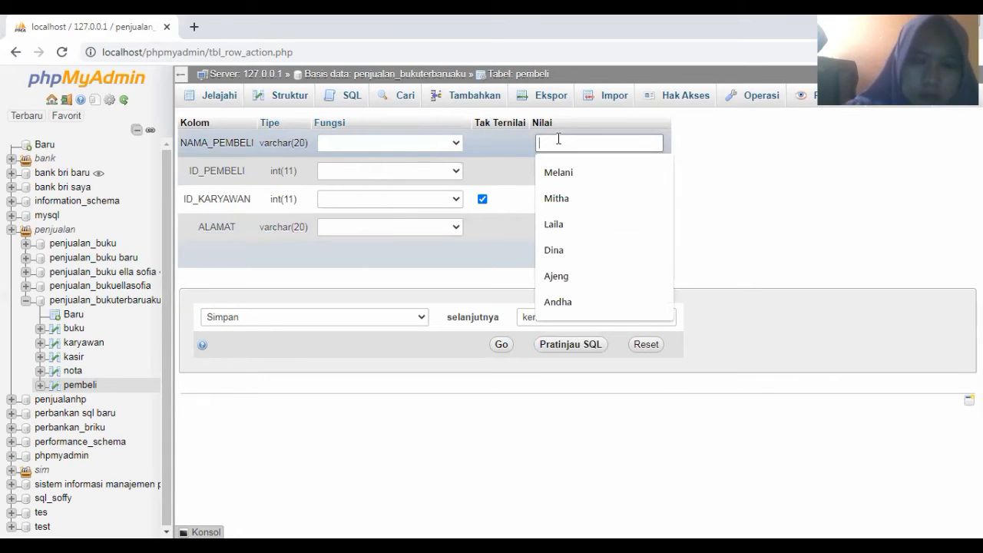
pyautogui.write('pit')
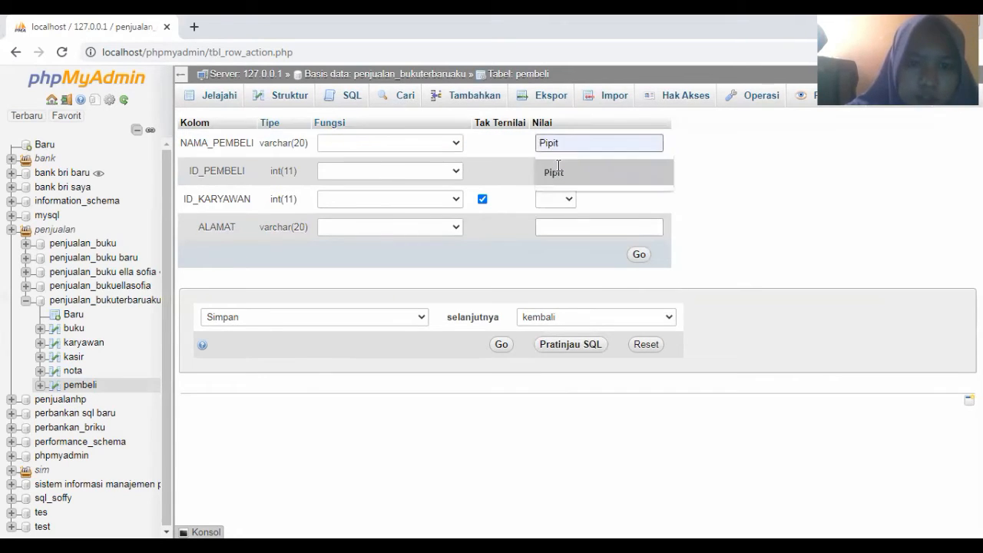
pyautogui.click(559, 168)
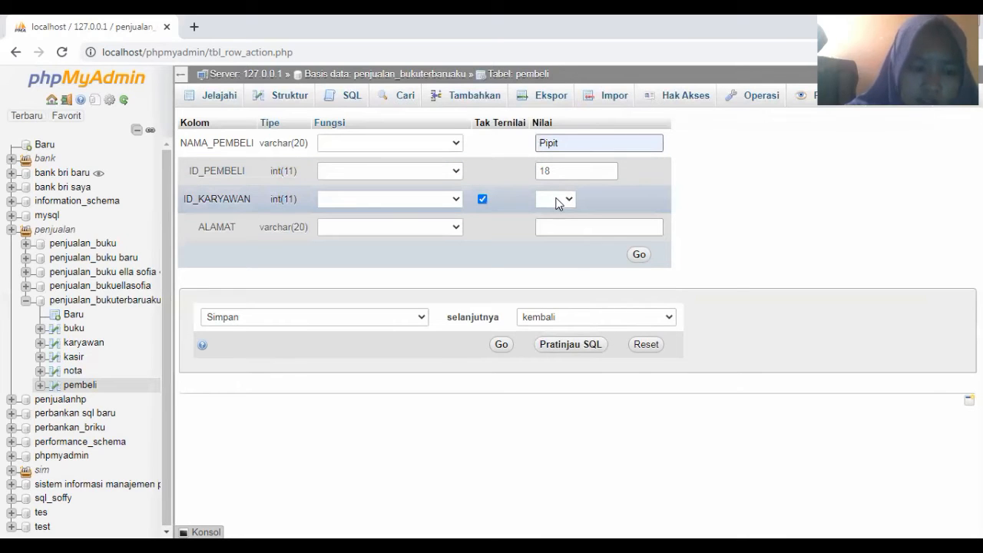
pyautogui.click(557, 201)
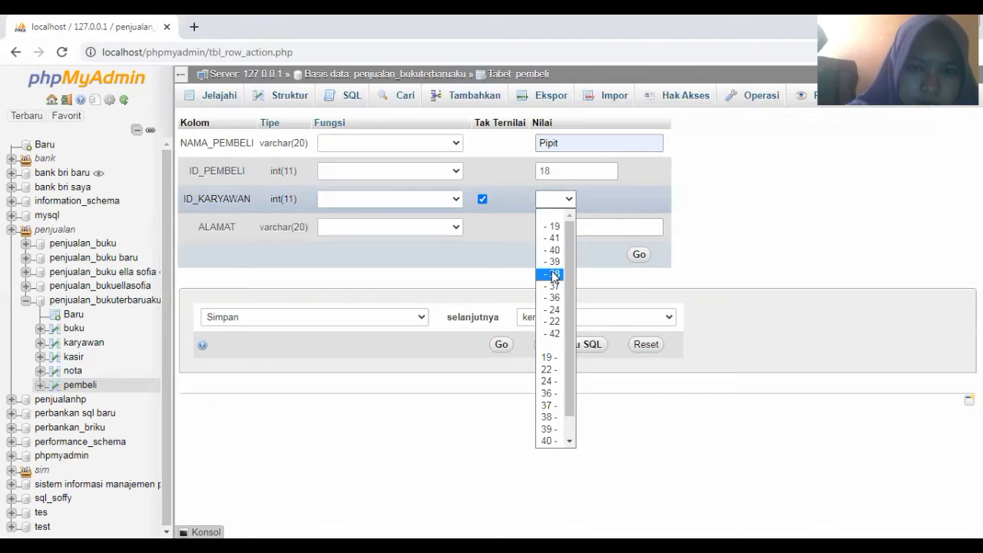
pyautogui.click(554, 275)
pyautogui.click(561, 234)
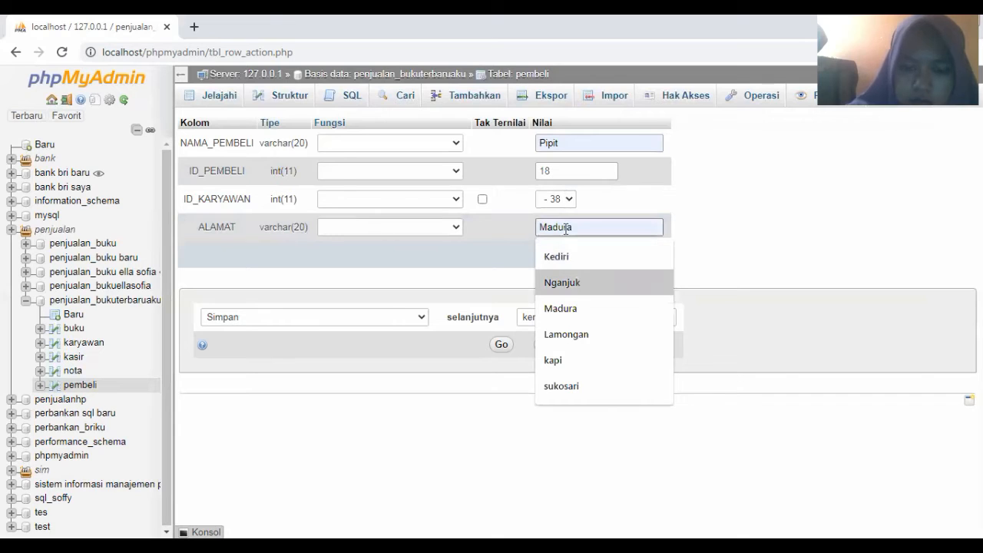
pyautogui.click(640, 256)
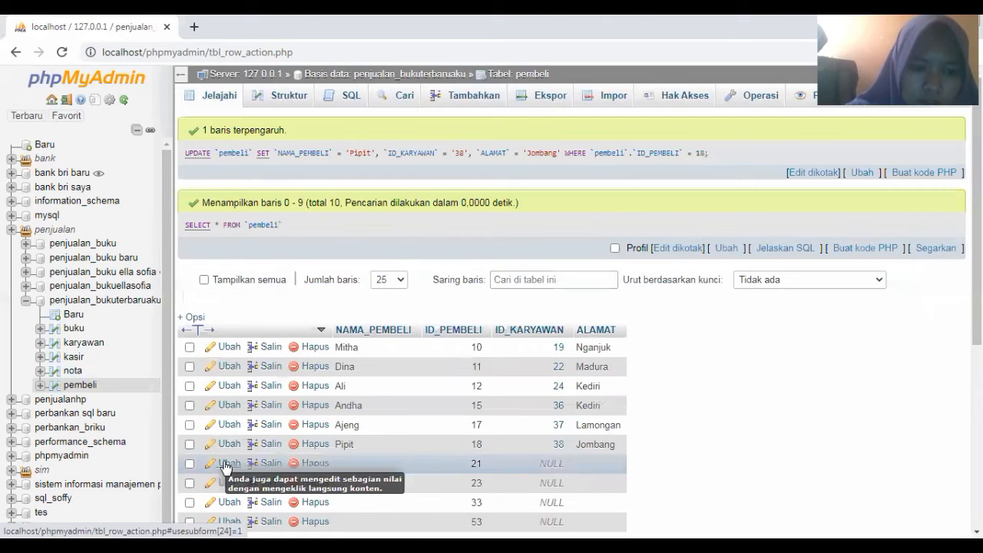
pyautogui.click(225, 466)
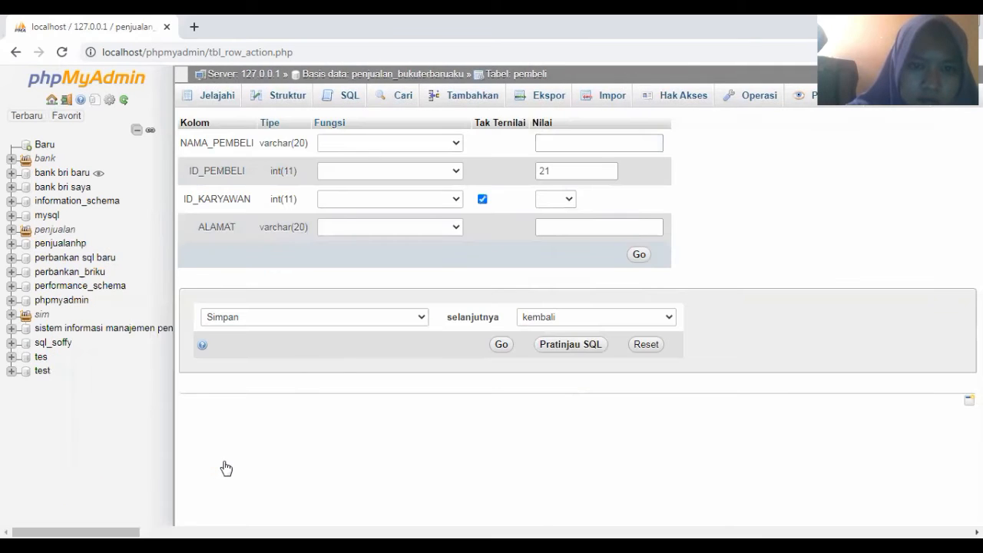
# Fill row 21 with buyer name Laila, ID_KARYAWAN 39 and address Kediri
pyautogui.click(544, 146)
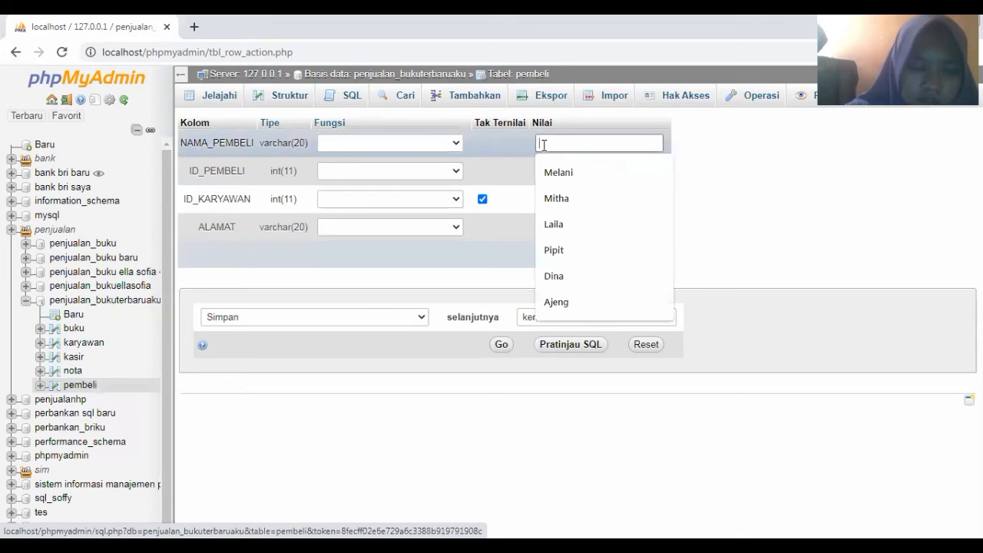
pyautogui.click(570, 227)
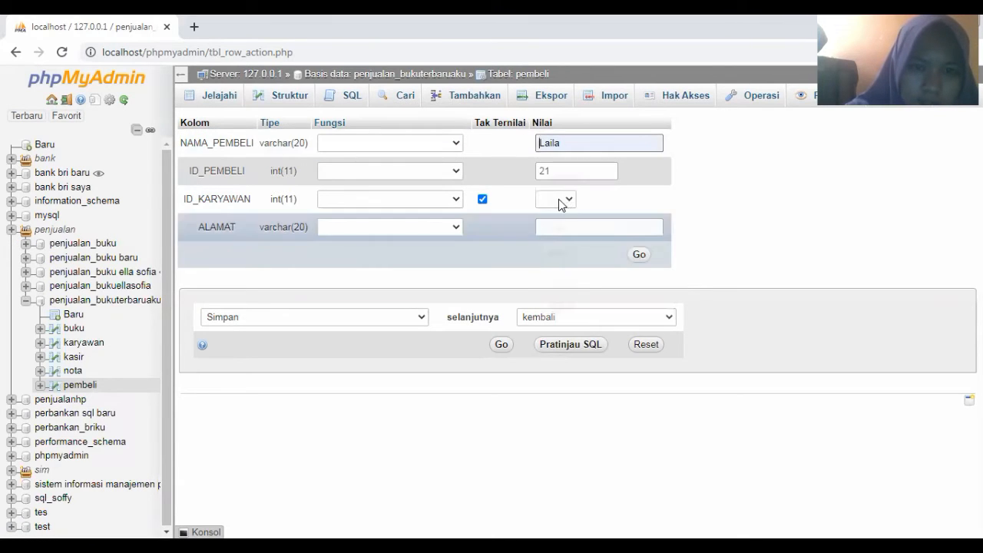
pyautogui.click(562, 202)
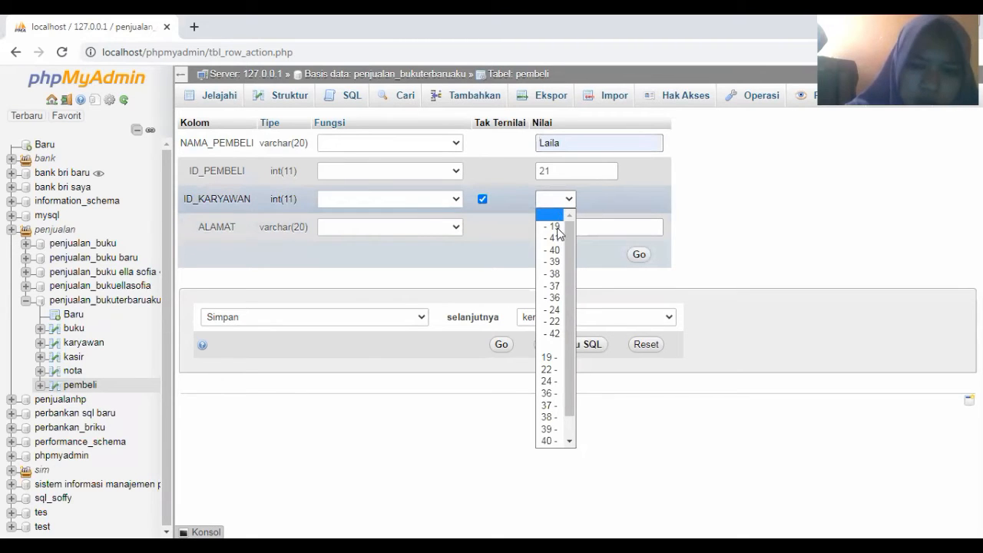
pyautogui.click(562, 217)
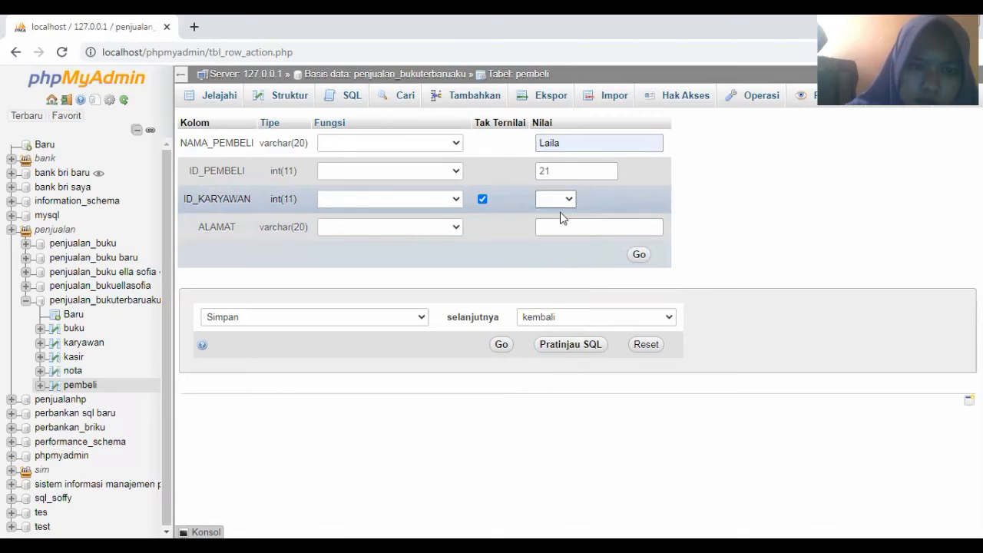
pyautogui.click(557, 227)
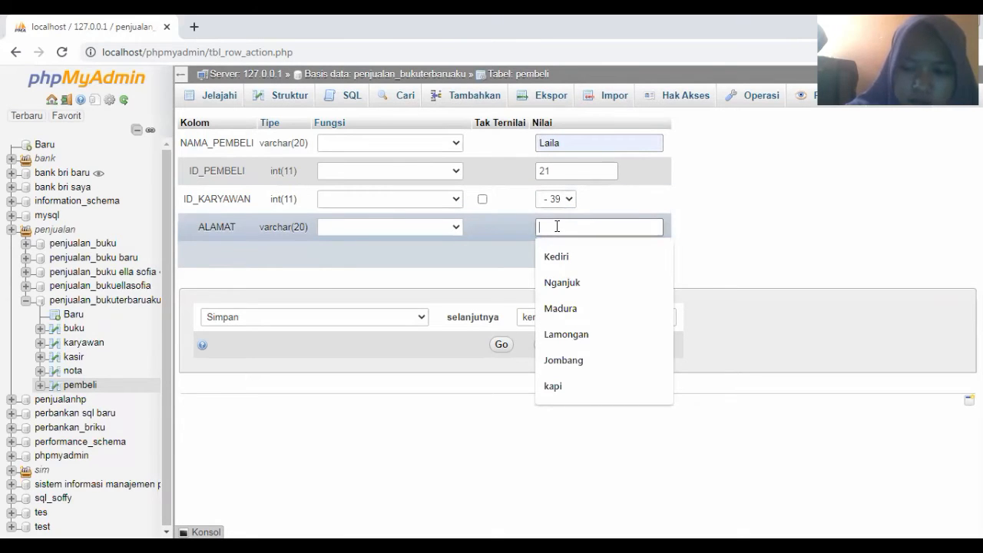
pyautogui.press('Down')
pyautogui.press('Down')
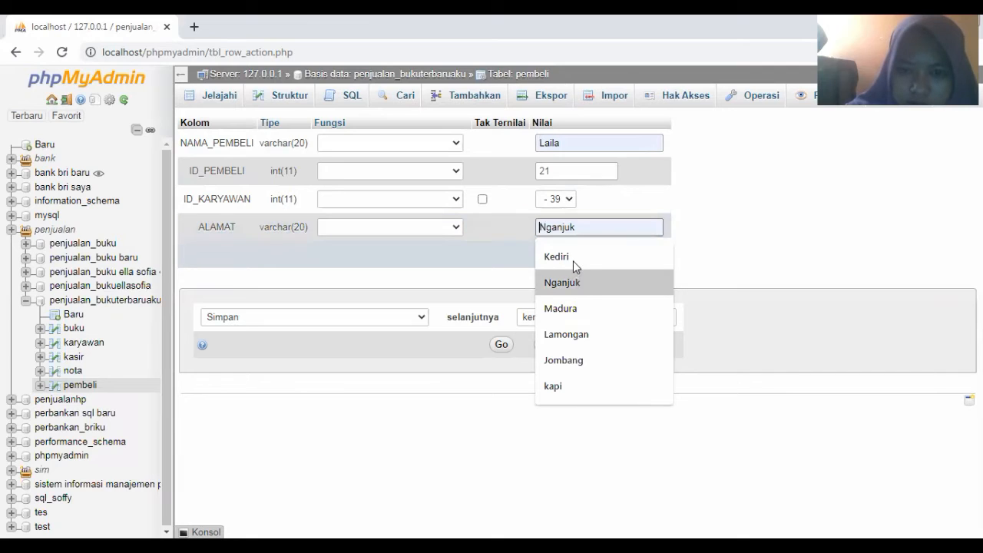
pyautogui.click(575, 259)
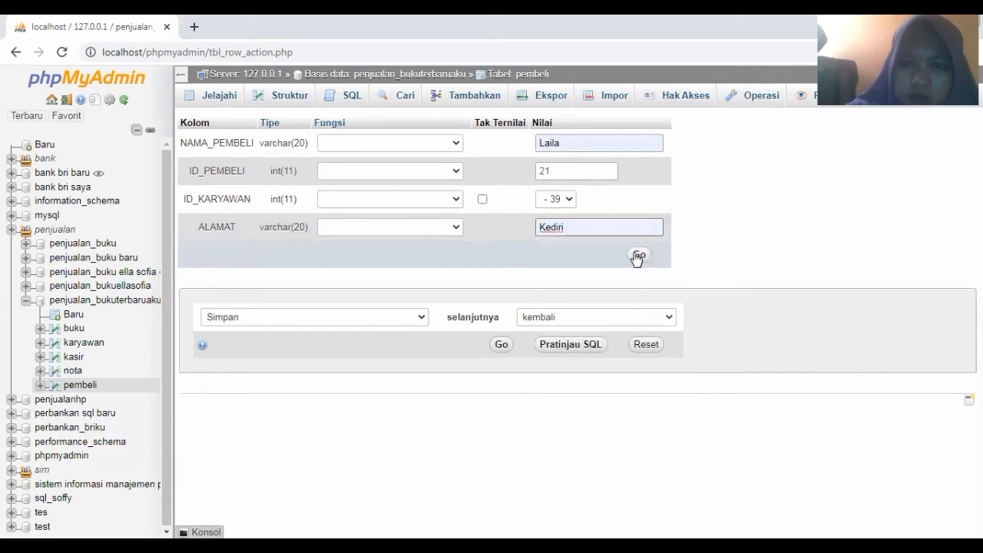
pyautogui.click(638, 255)
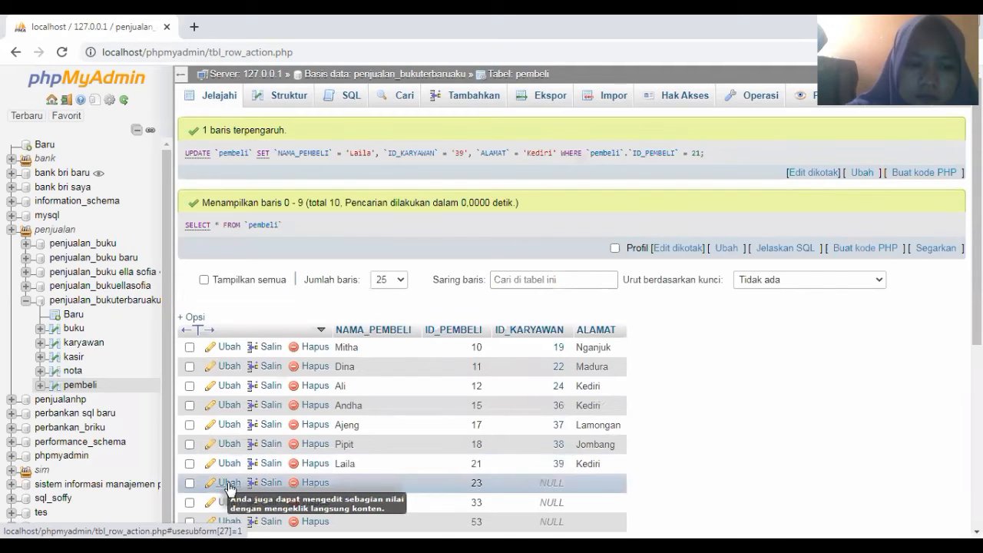
pyautogui.click(228, 486)
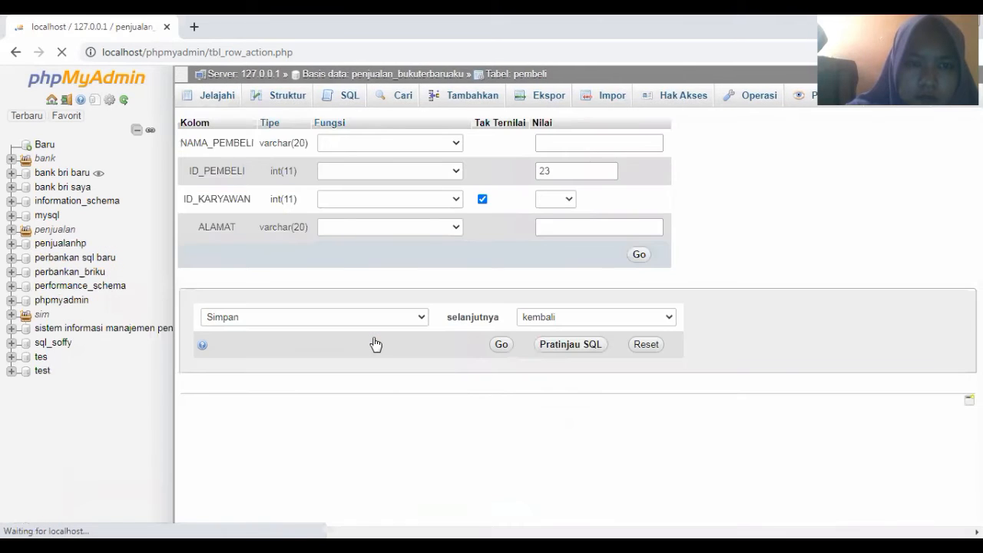
# Fill row 23 with buyer name Melani, ID_KARYAWAN 40 and address Kediri
pyautogui.click(547, 142)
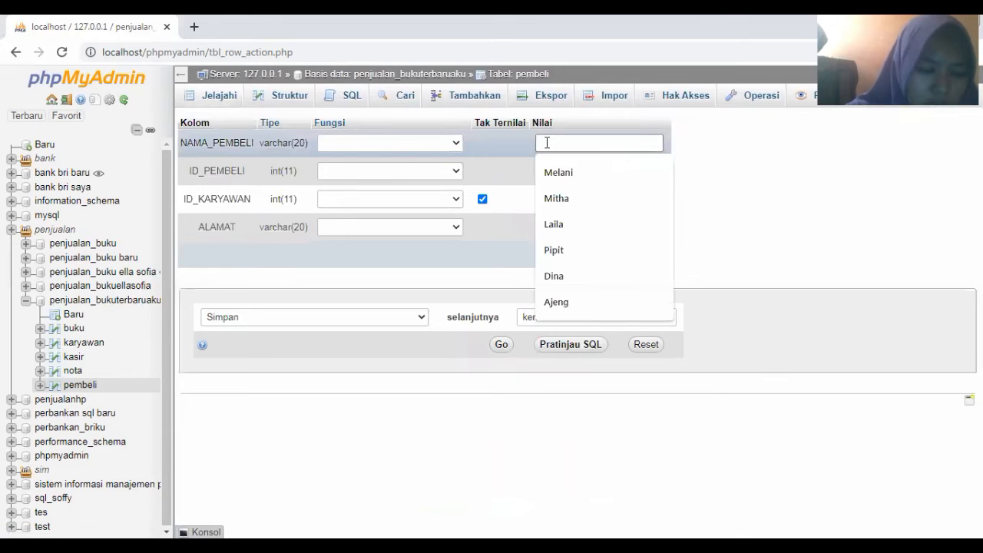
pyautogui.write('Melani')
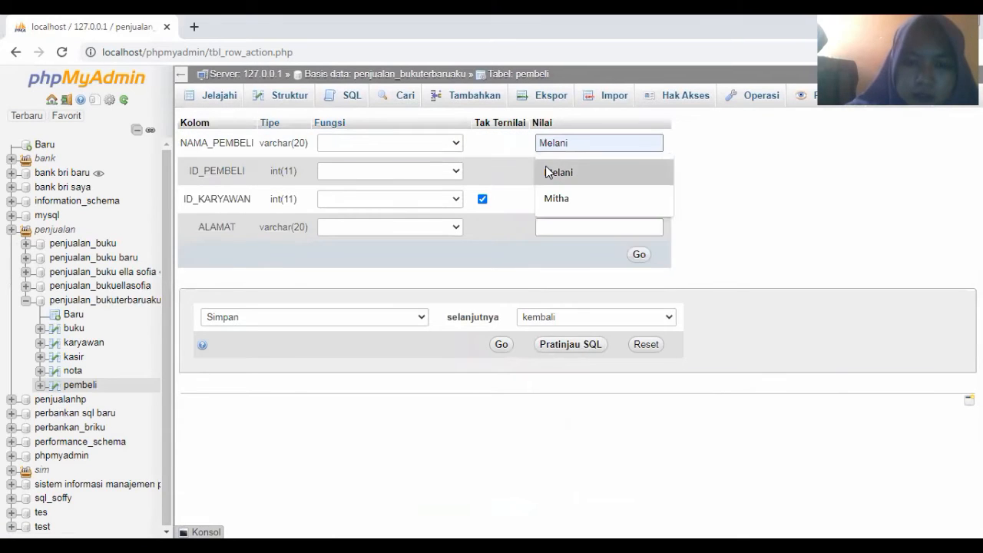
pyautogui.click(548, 178)
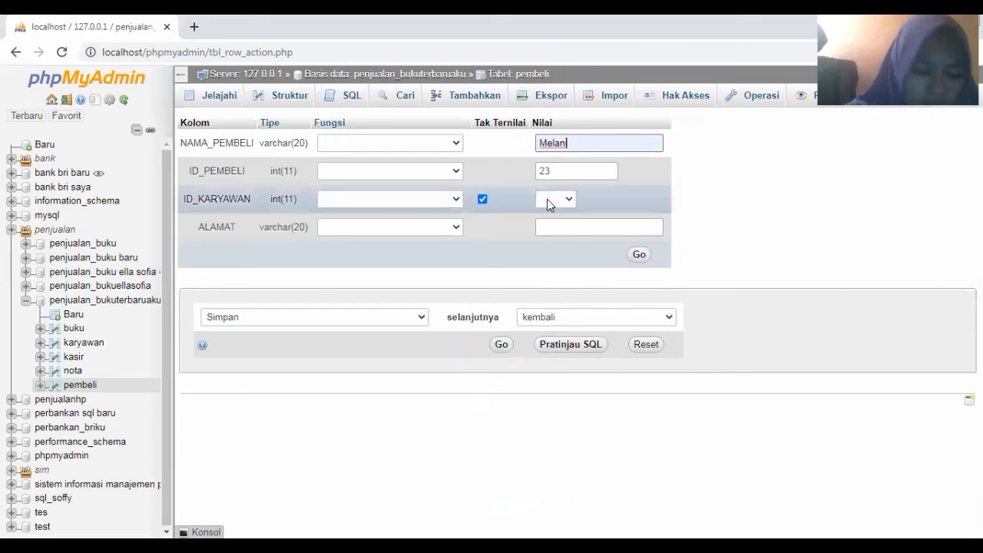
pyautogui.click(547, 198)
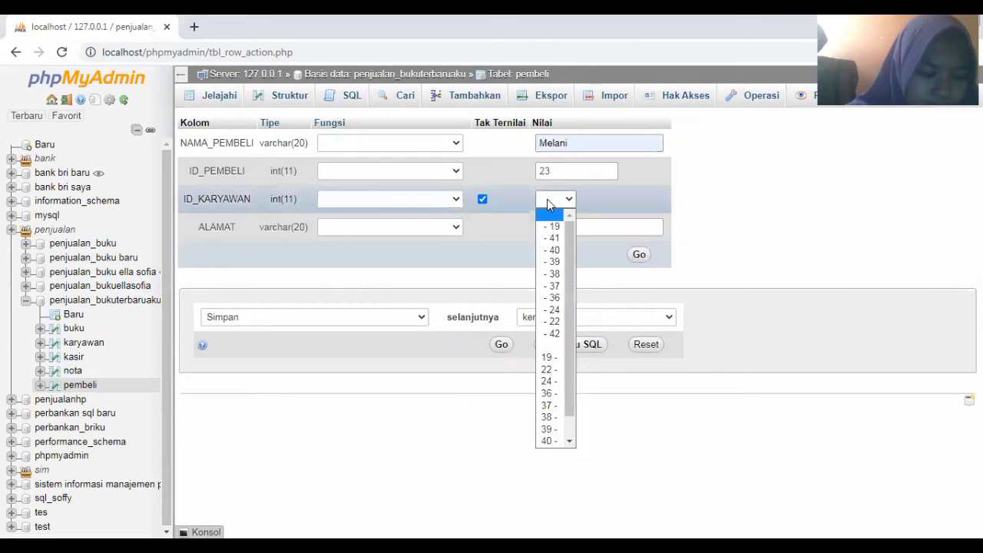
pyautogui.click(553, 250)
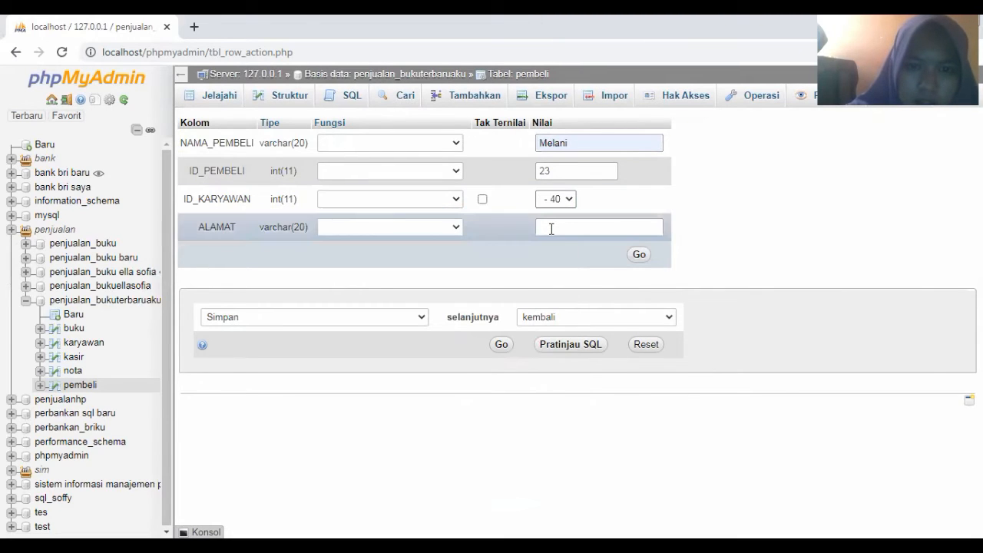
pyautogui.click(552, 228)
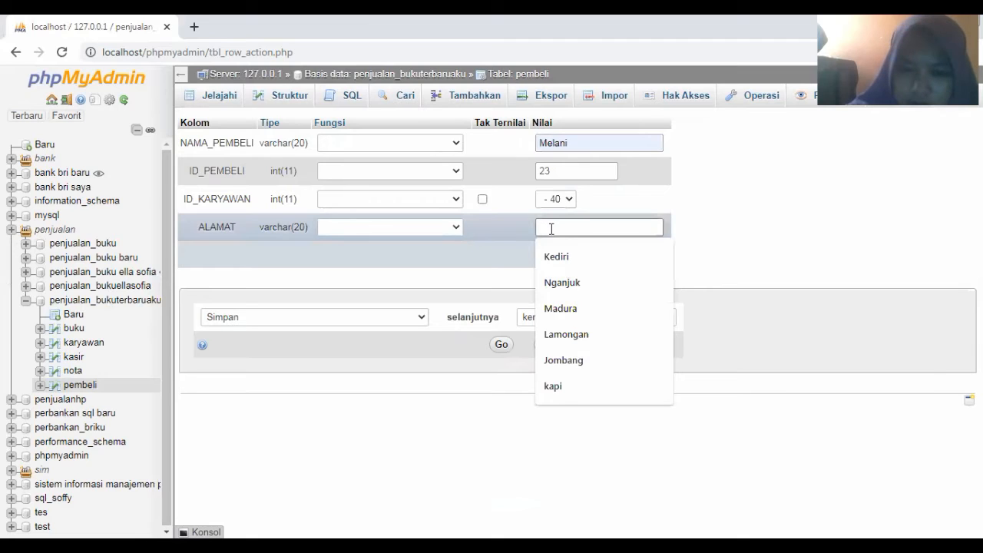
pyautogui.click(563, 261)
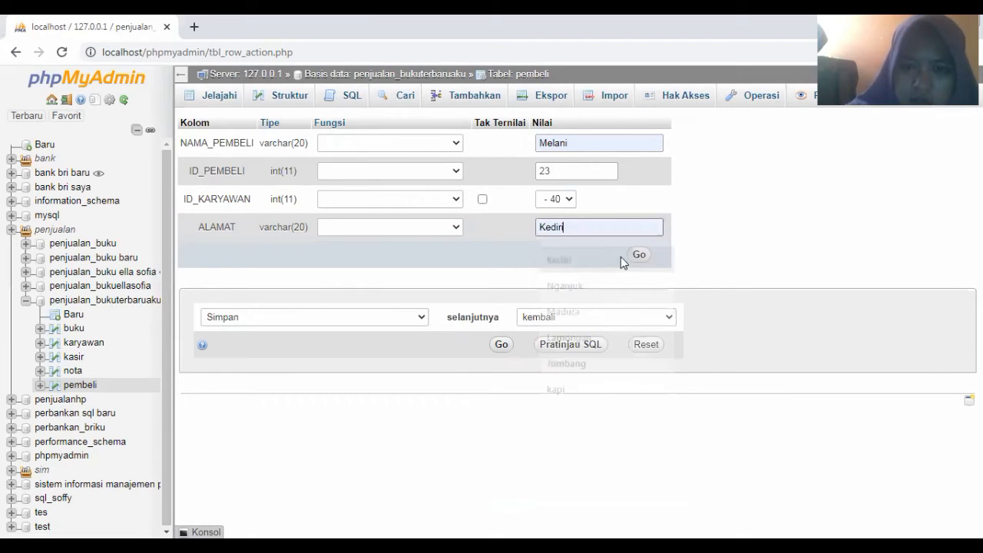
pyautogui.click(639, 256)
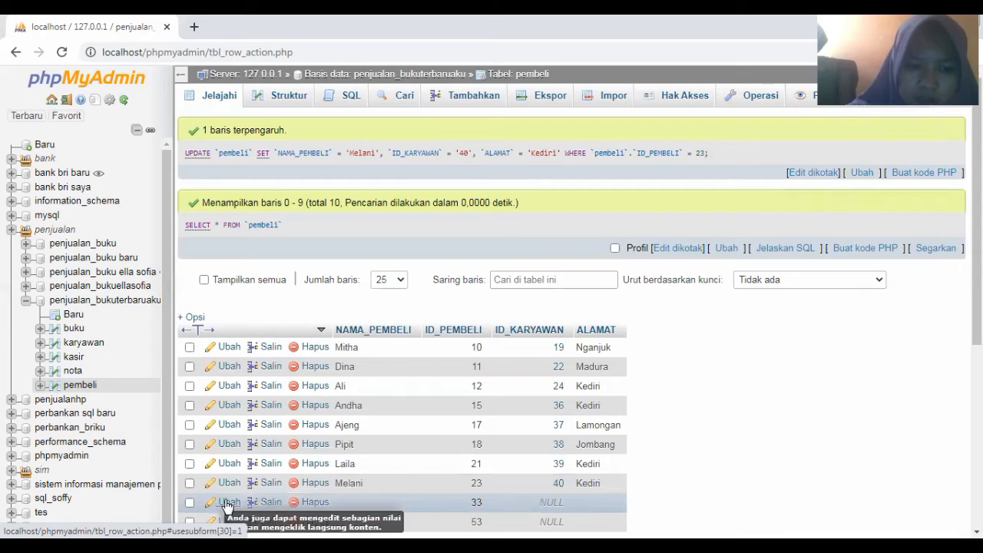
pyautogui.click(227, 504)
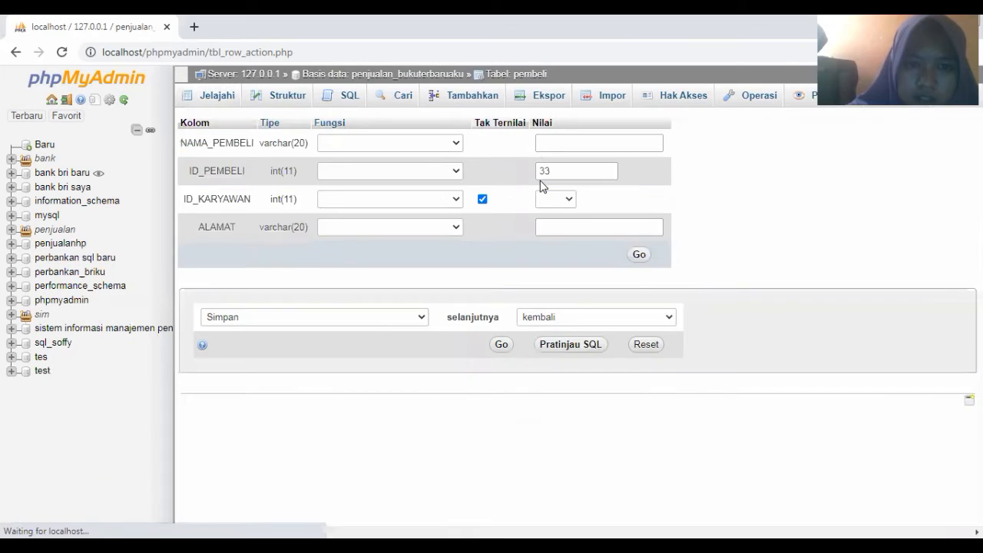
# Fill pembeli row 33 with the suggested buyer name, employee ID 41 and address Kediri, and save
pyautogui.click(543, 141)
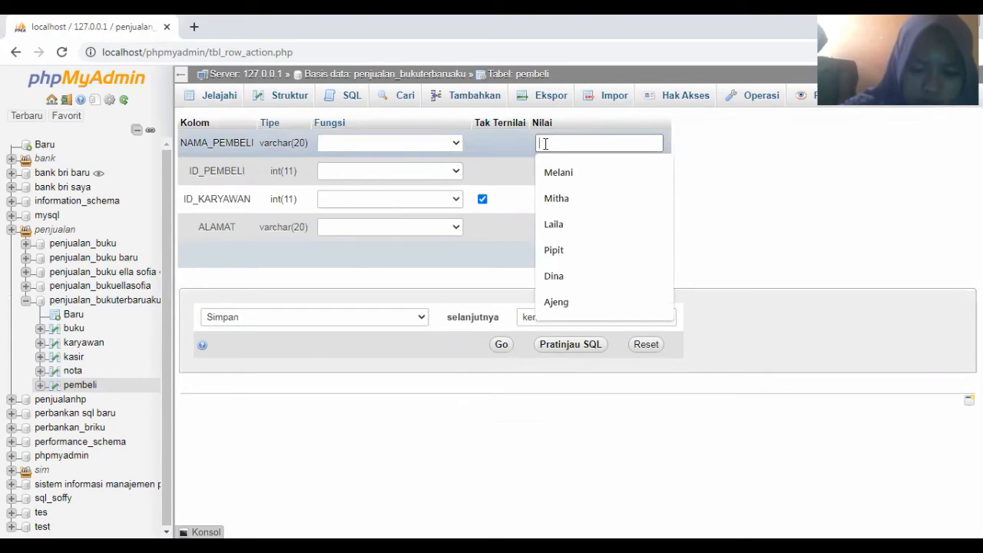
pyautogui.write('a')
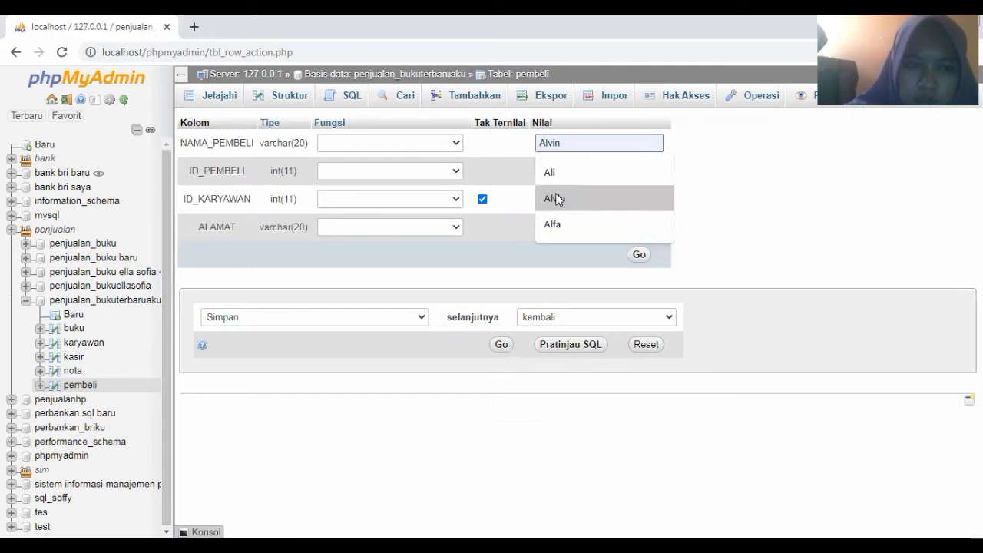
pyautogui.click(553, 199)
pyautogui.click(555, 199)
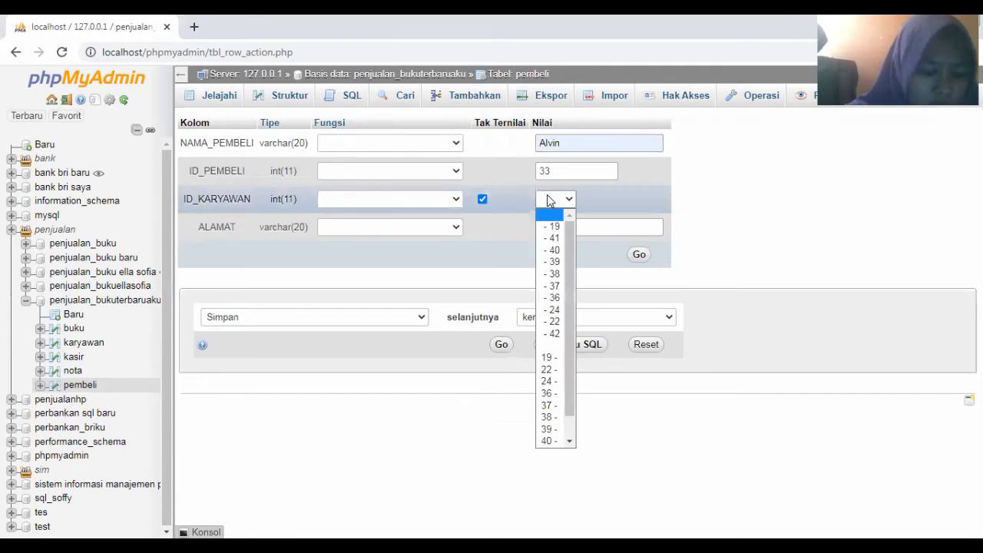
pyautogui.click(557, 239)
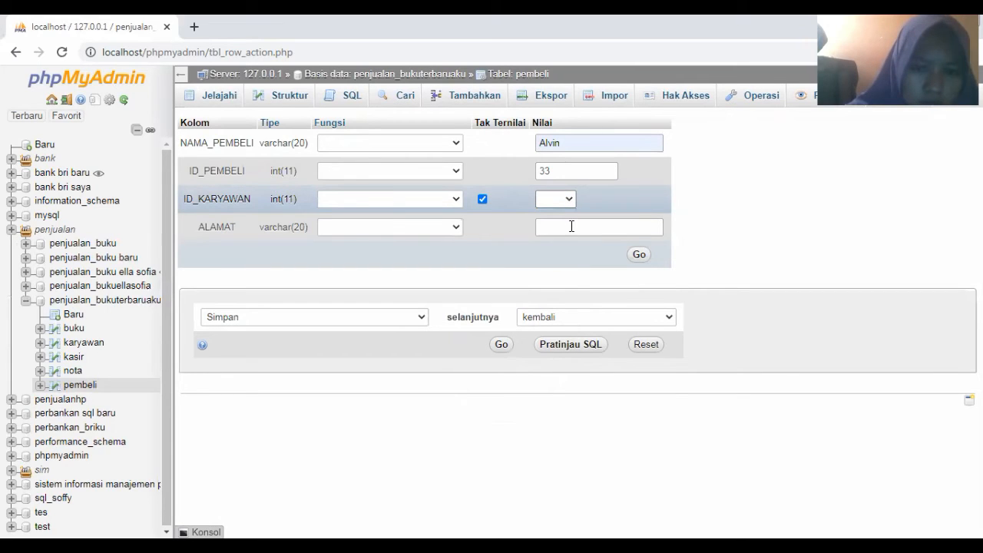
pyautogui.click(572, 226)
pyautogui.click(632, 253)
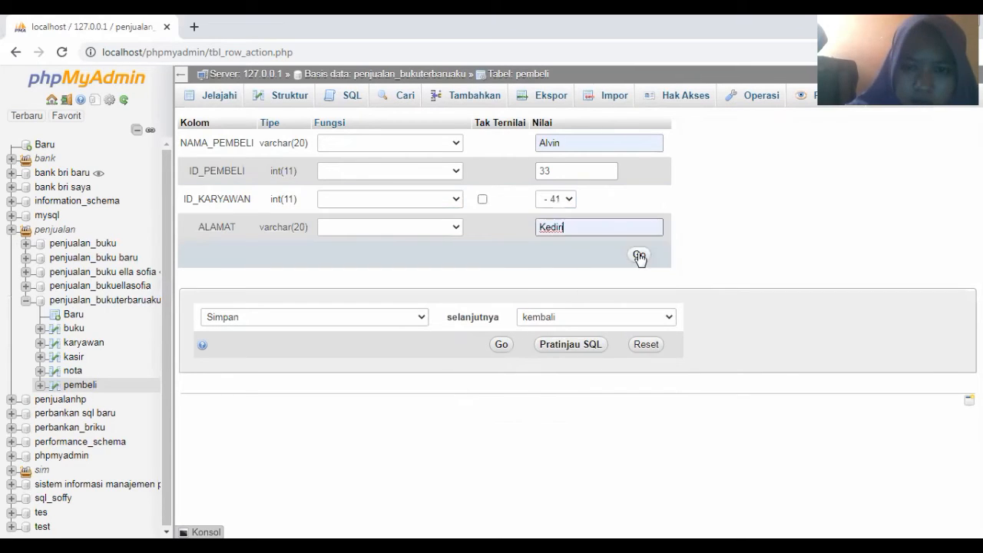
pyautogui.click(639, 255)
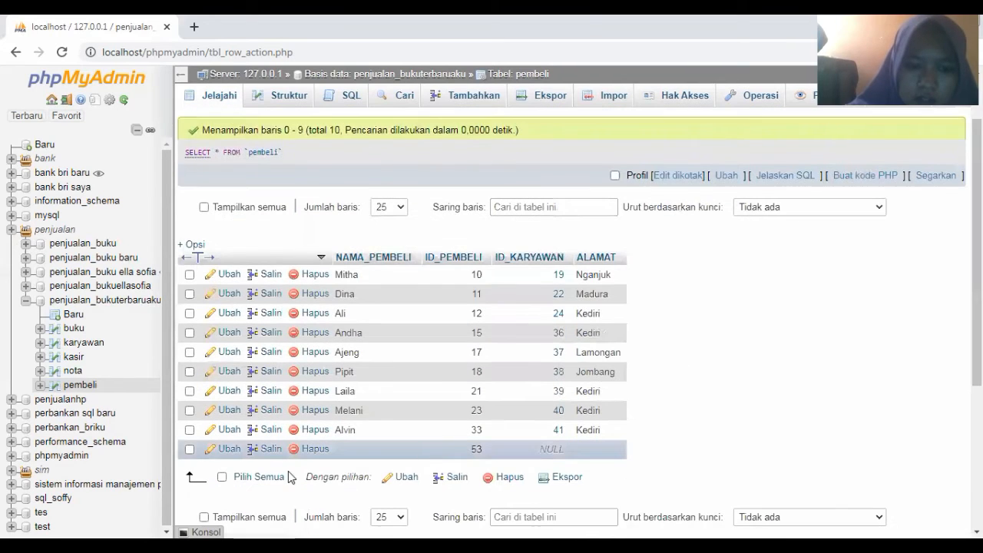
# Edit pembeli row 53 to hold the suggested buyer name, employee ID 42 and address Kediri, and save
pyautogui.click(227, 450)
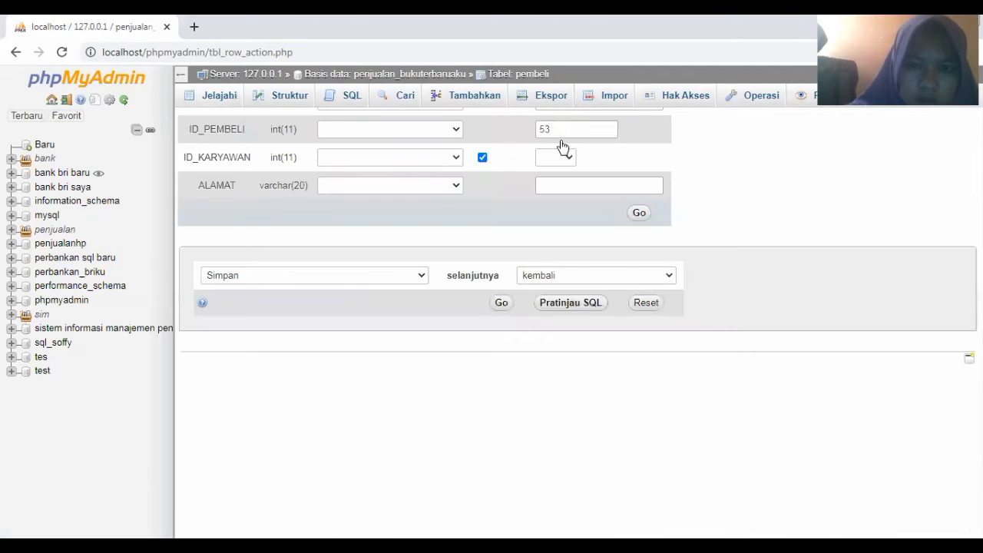
pyautogui.click(557, 147)
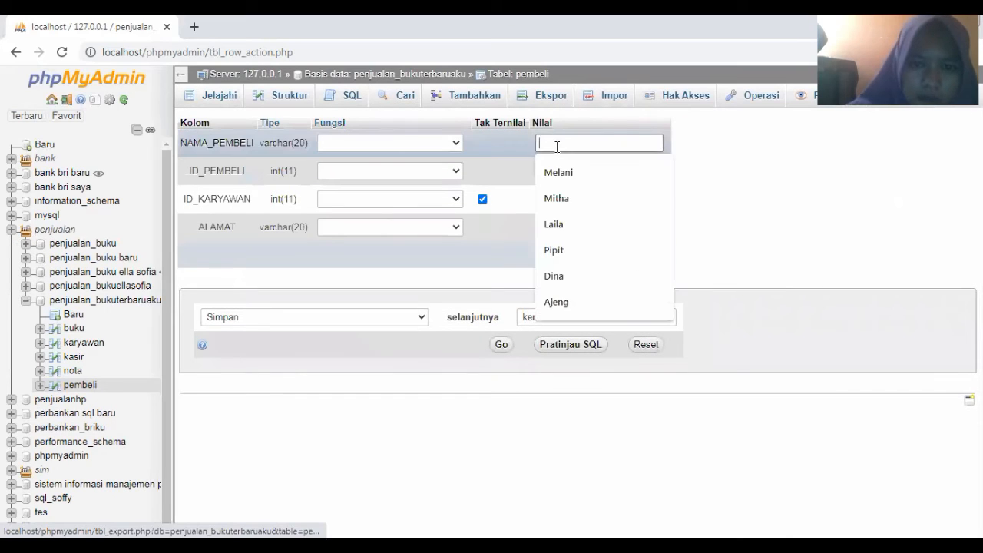
pyautogui.write('a')
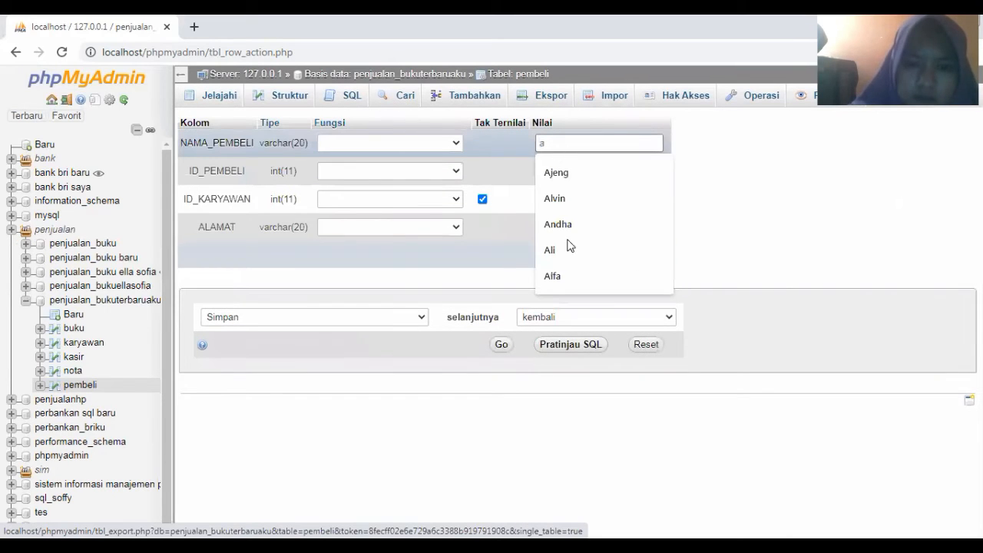
pyautogui.click(559, 273)
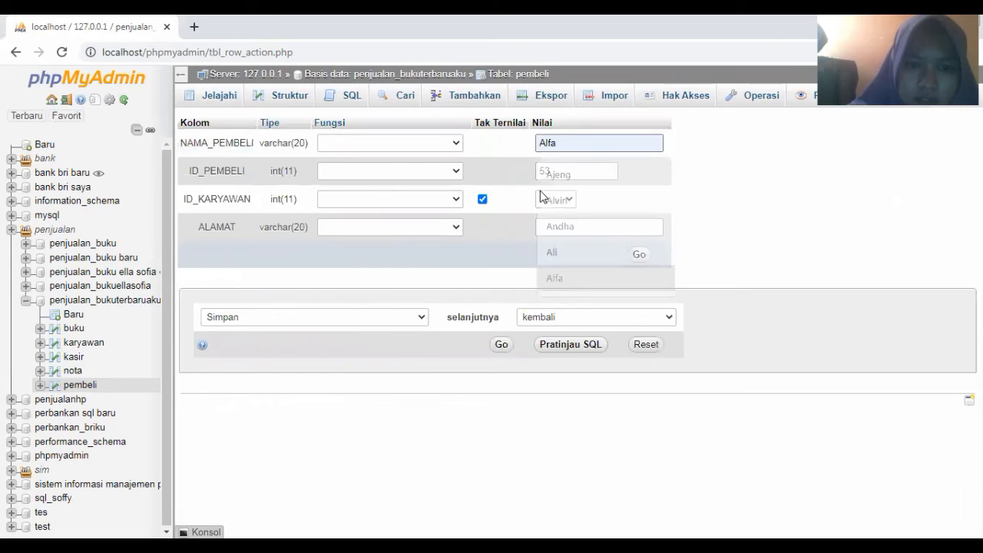
pyautogui.click(544, 200)
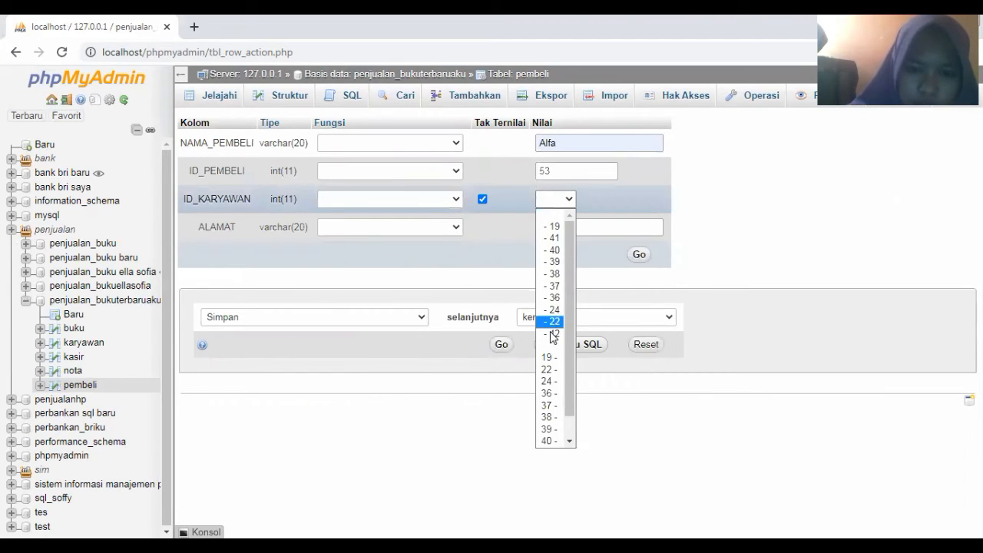
pyautogui.click(555, 226)
pyautogui.click(555, 228)
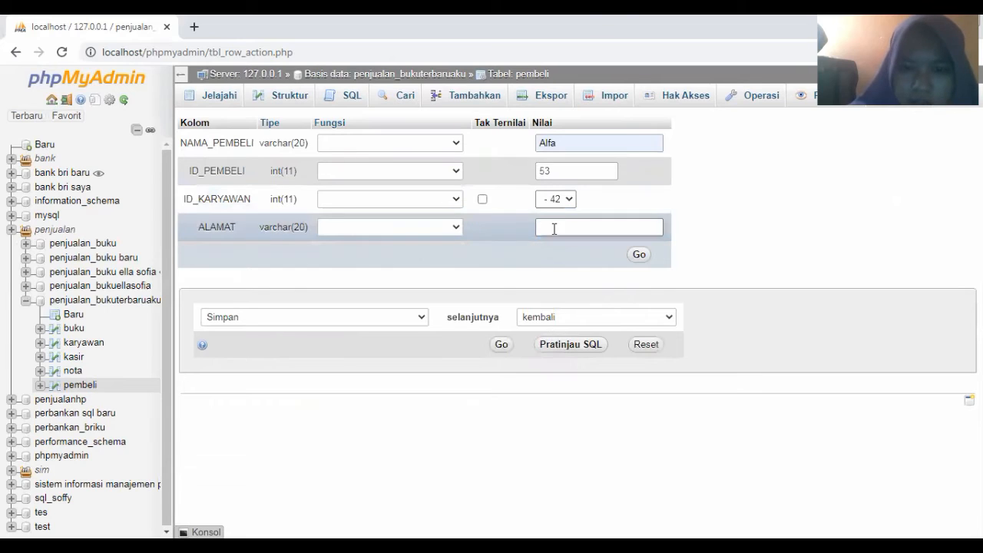
pyautogui.click(555, 257)
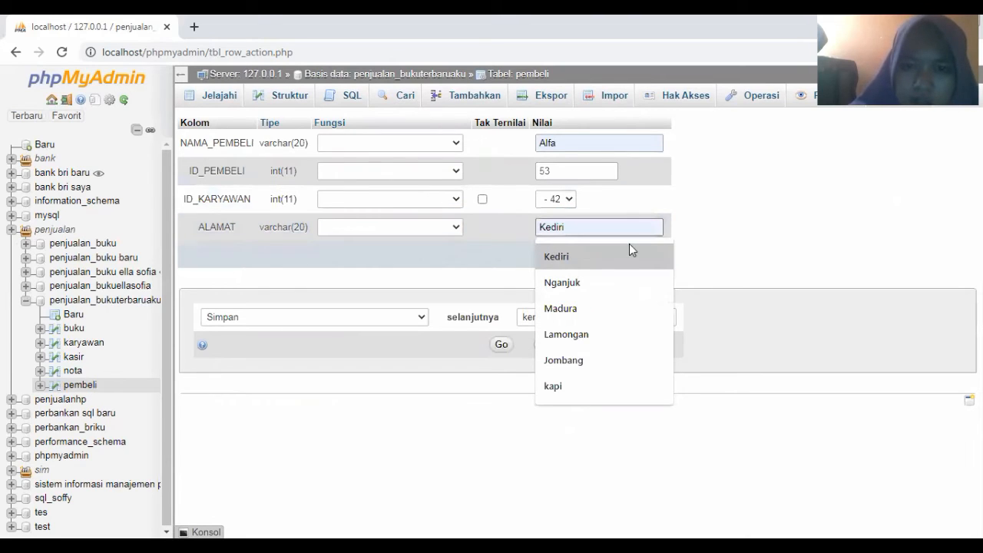
pyautogui.click(638, 257)
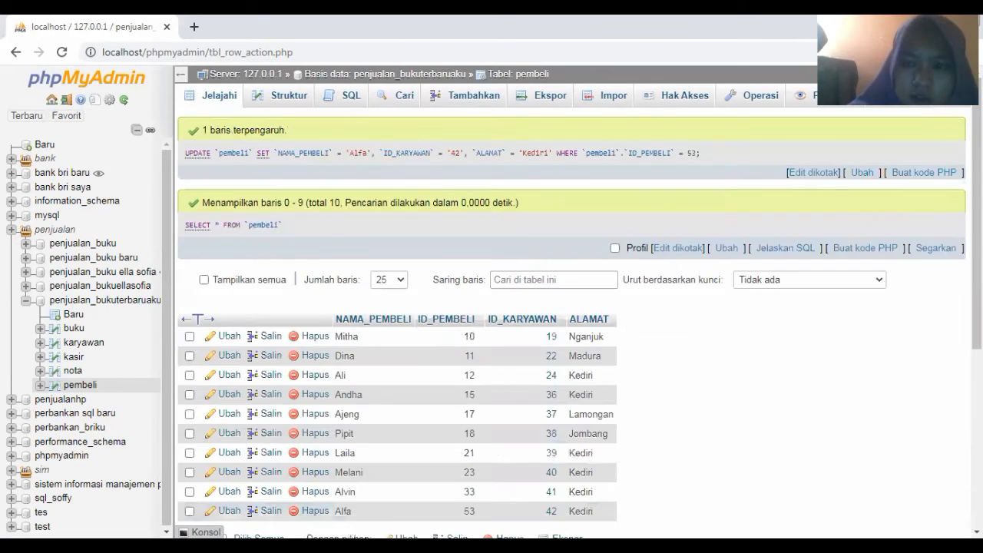
pyautogui.scroll(-1, 639, 257)
pyautogui.scroll(-1, 722, 307)
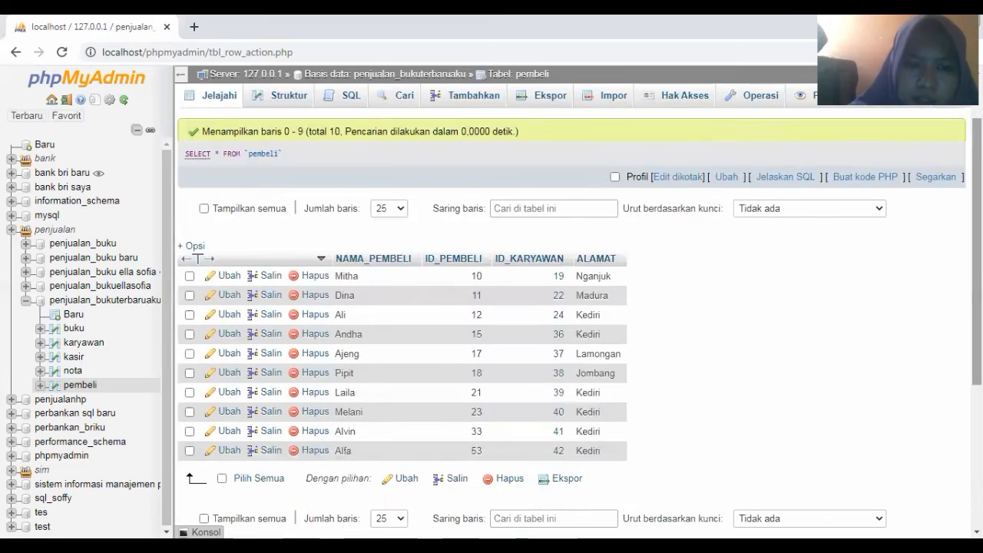
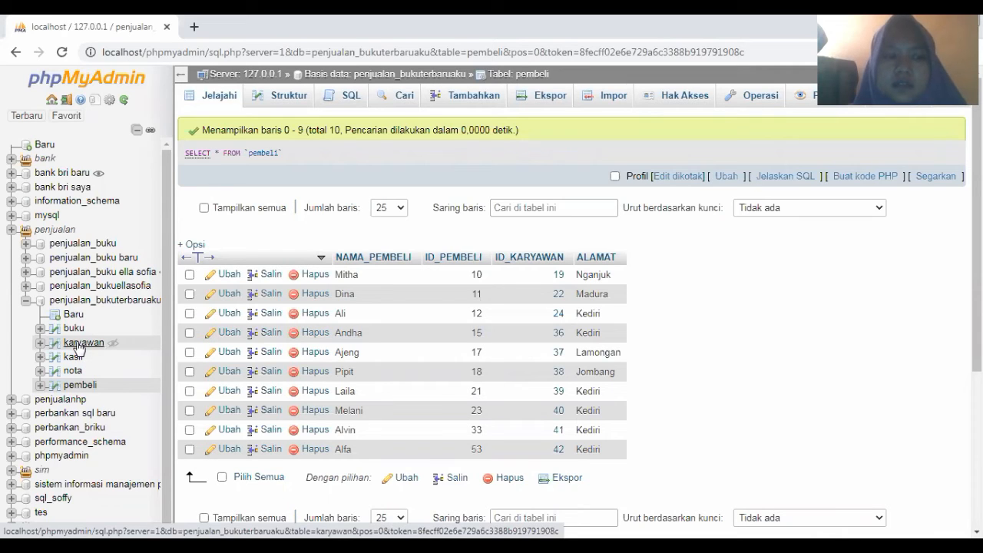
# Browse the karyawan table and open the row with ID_KARYAWAN 19 for editing
pyautogui.click(79, 345)
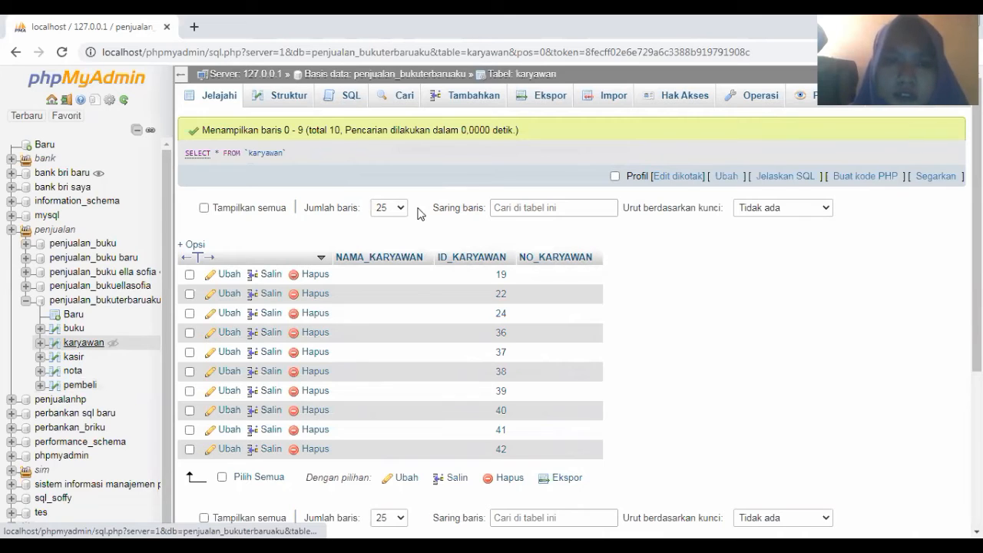
pyautogui.click(227, 278)
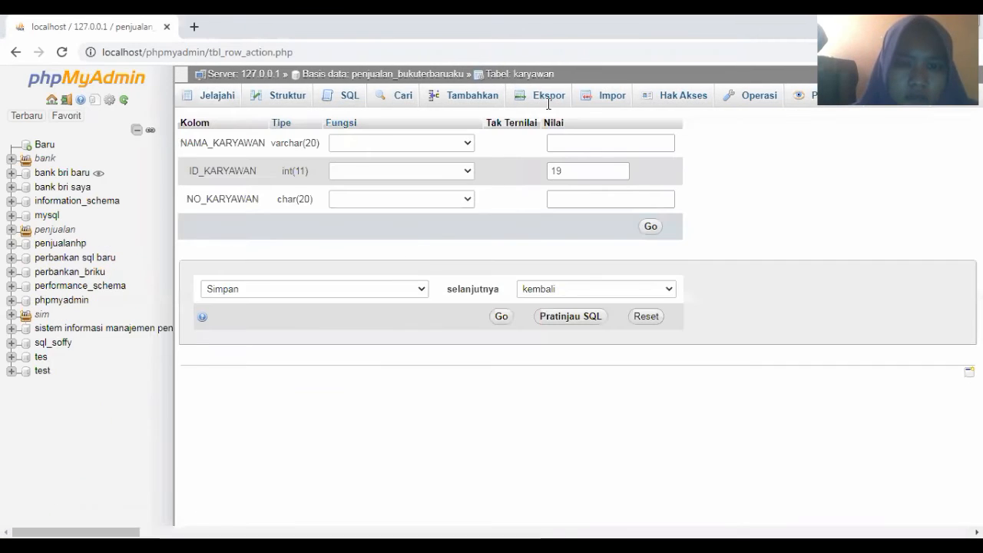
# Give karyawan row 19 a suggested employee name and phone number in NO_KARYAWAN, then save
pyautogui.click(560, 141)
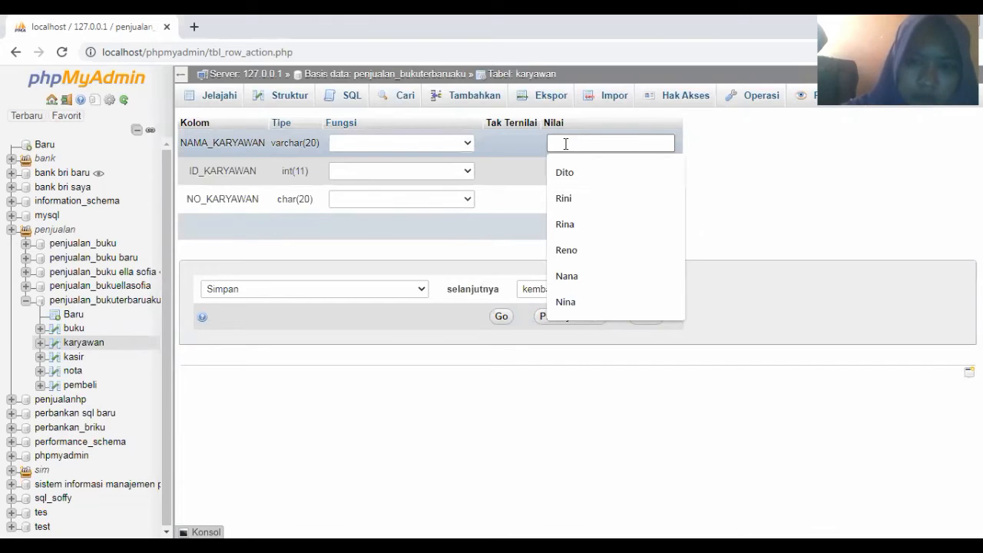
pyautogui.write('juli')
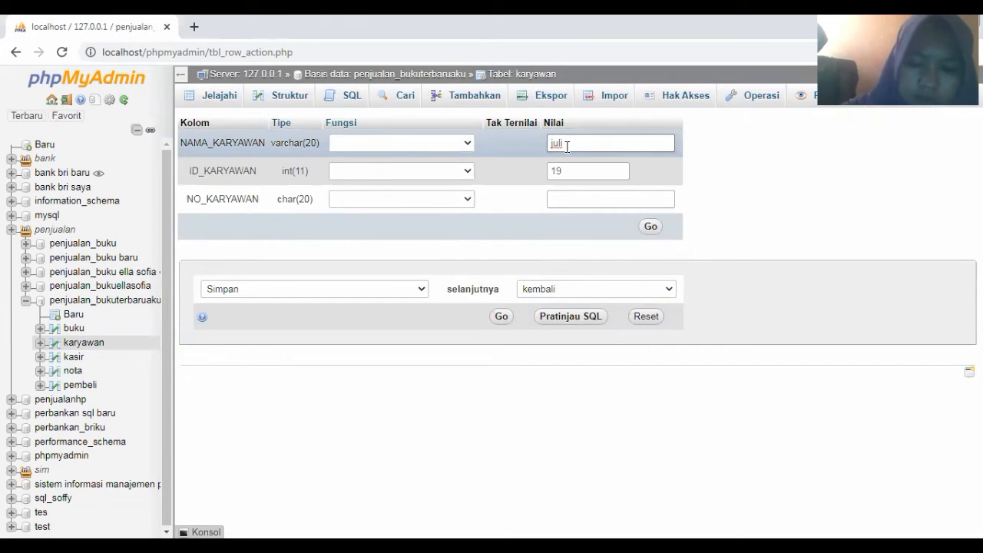
pyautogui.press('BackSpace')
pyautogui.press('BackSpace')
pyautogui.press('BackSpace')
pyautogui.press('BackSpace')
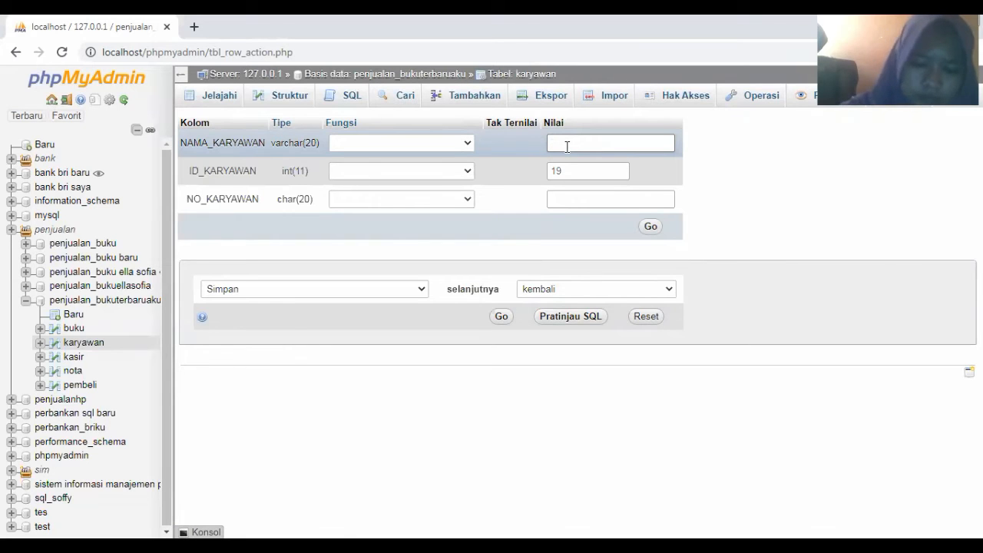
pyautogui.write('rini')
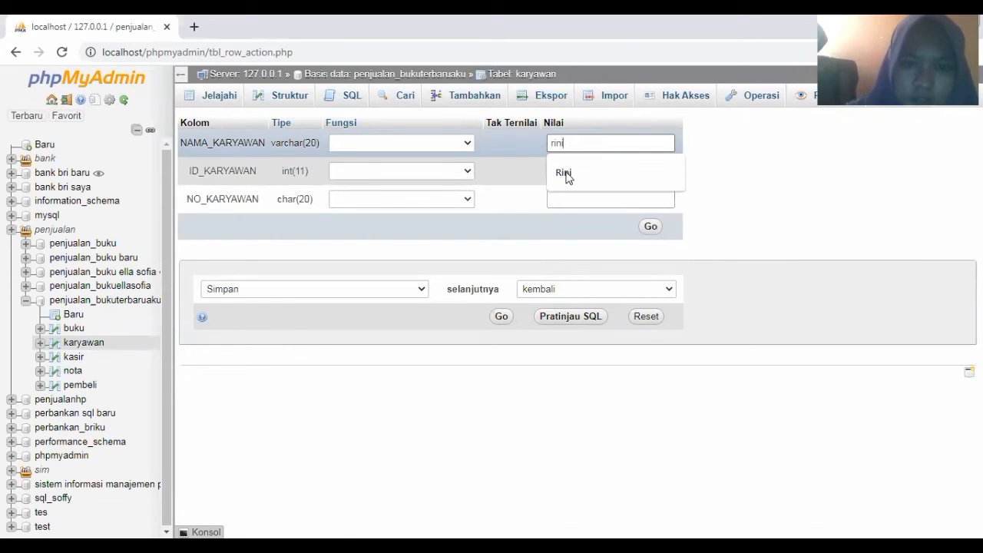
pyautogui.click(567, 177)
pyautogui.click(566, 196)
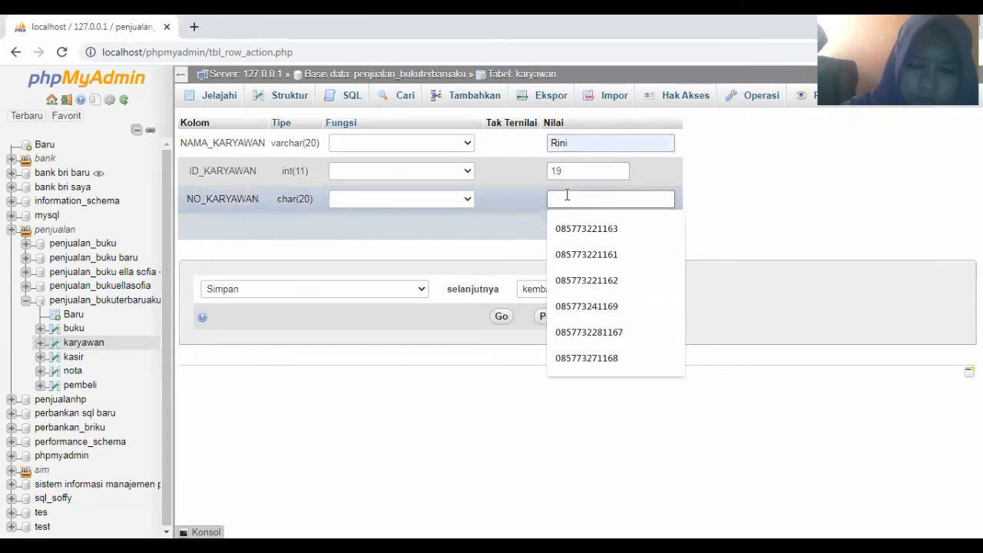
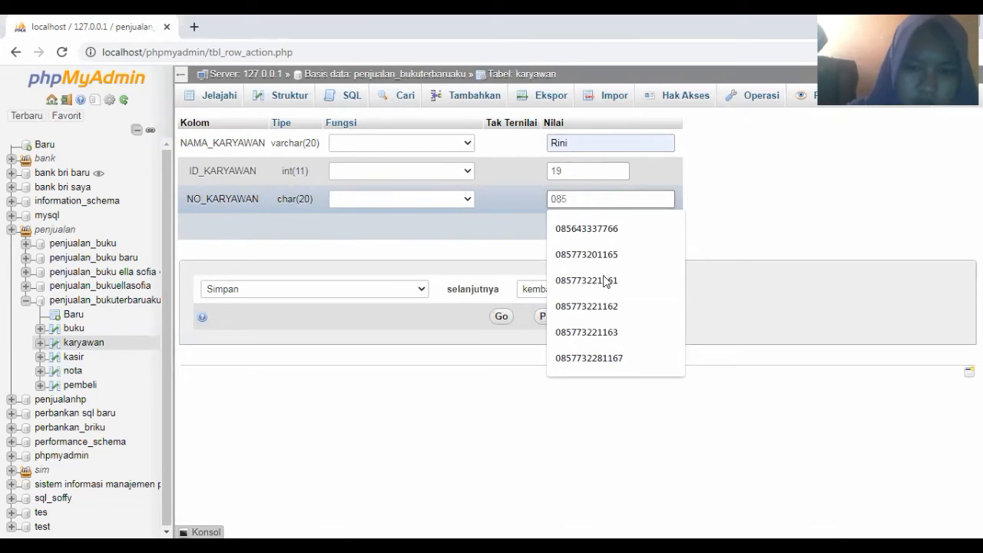
pyautogui.click(603, 338)
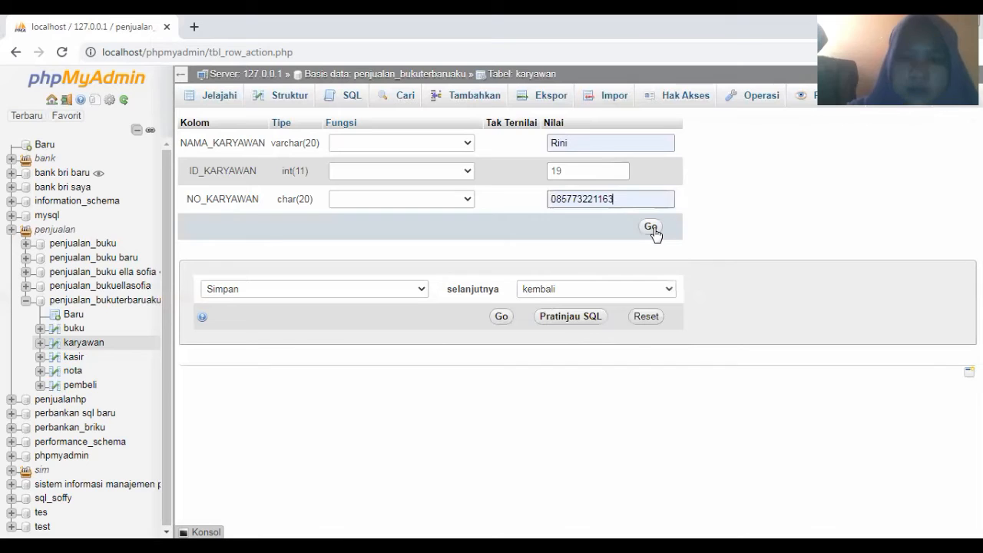
pyautogui.click(651, 229)
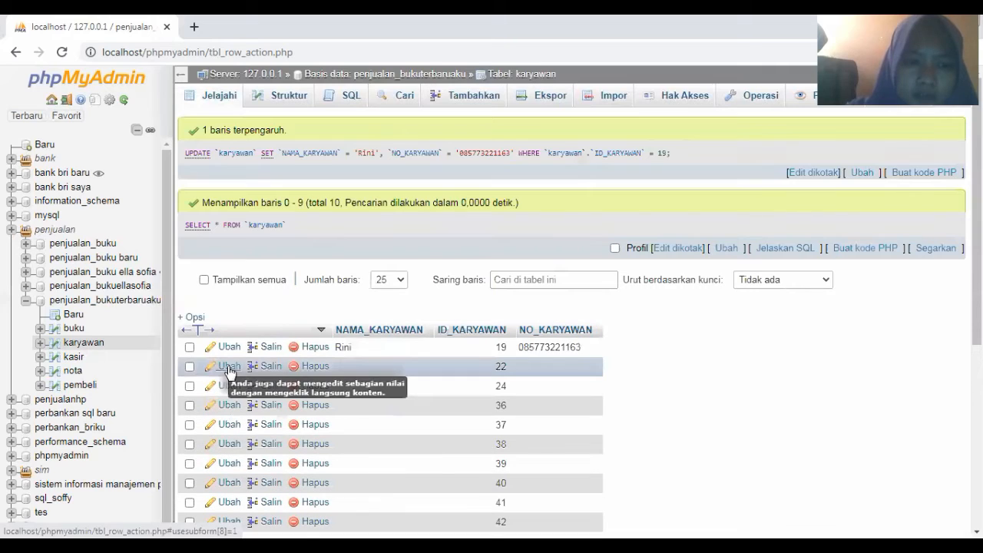
# Edit karyawan row 22 with the suggested employee name and phone number, and save it
pyautogui.click(228, 369)
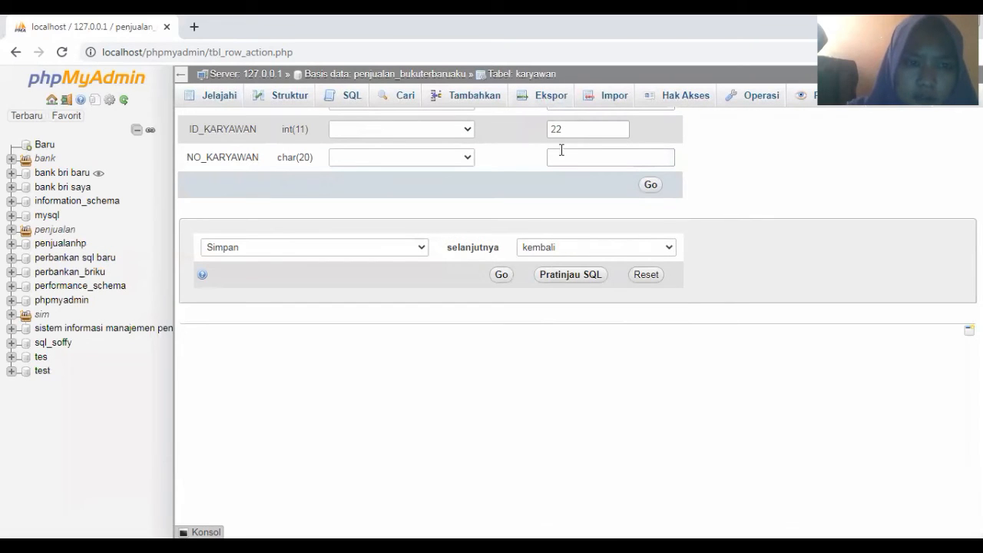
pyautogui.click(562, 144)
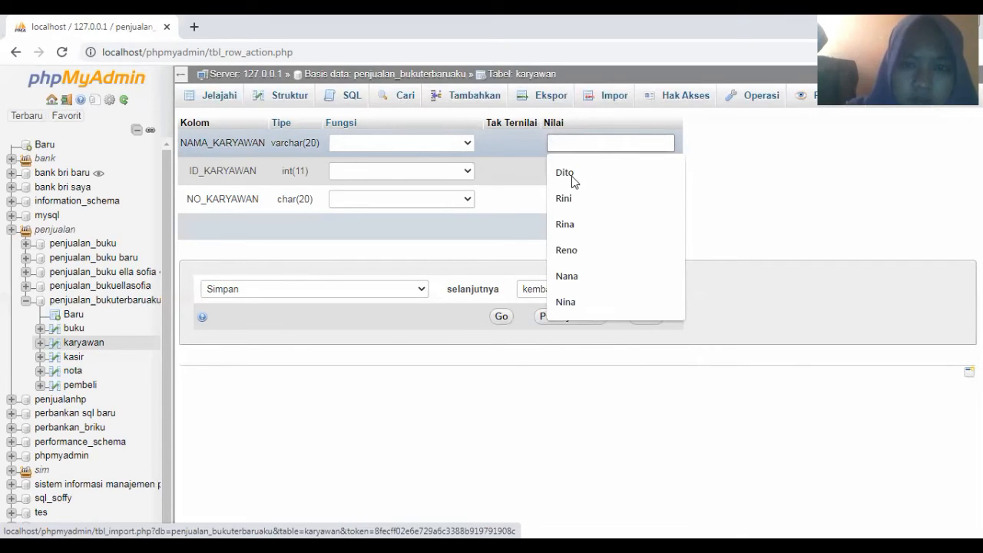
pyautogui.click(571, 173)
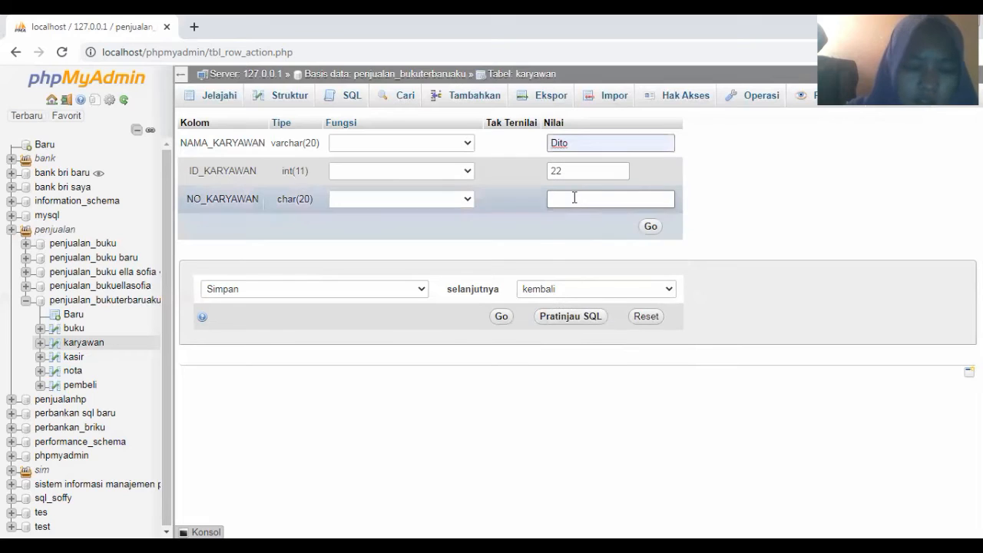
pyautogui.click(574, 198)
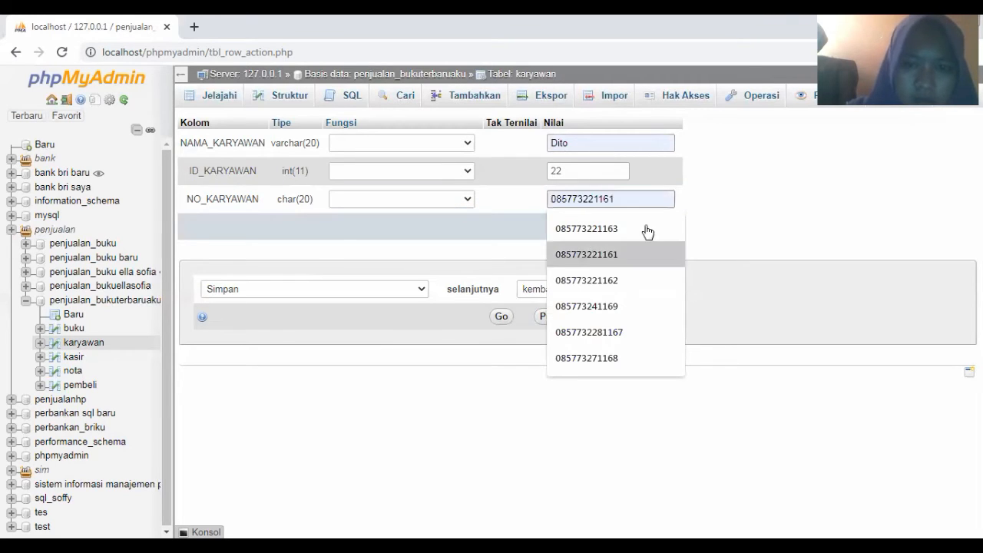
pyautogui.press('Return')
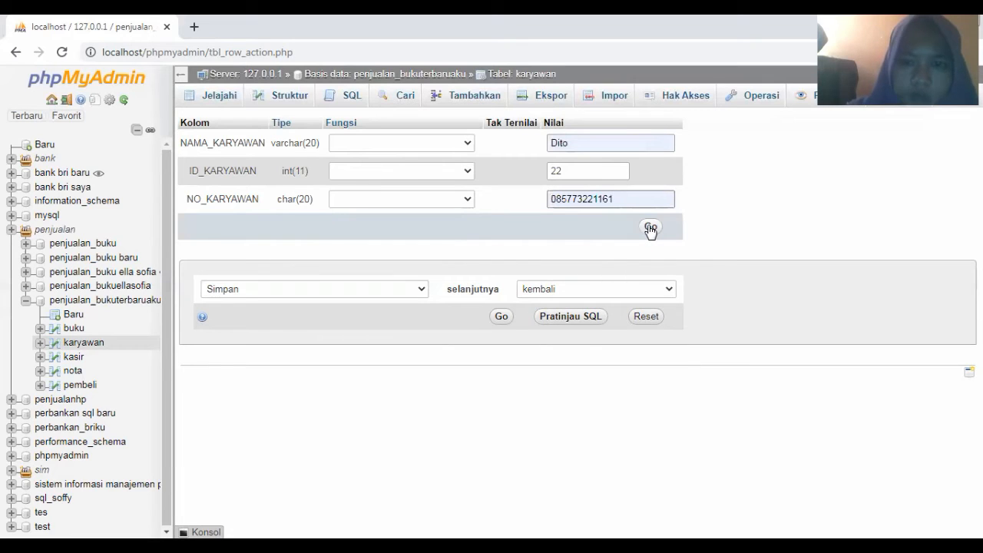
pyautogui.click(650, 229)
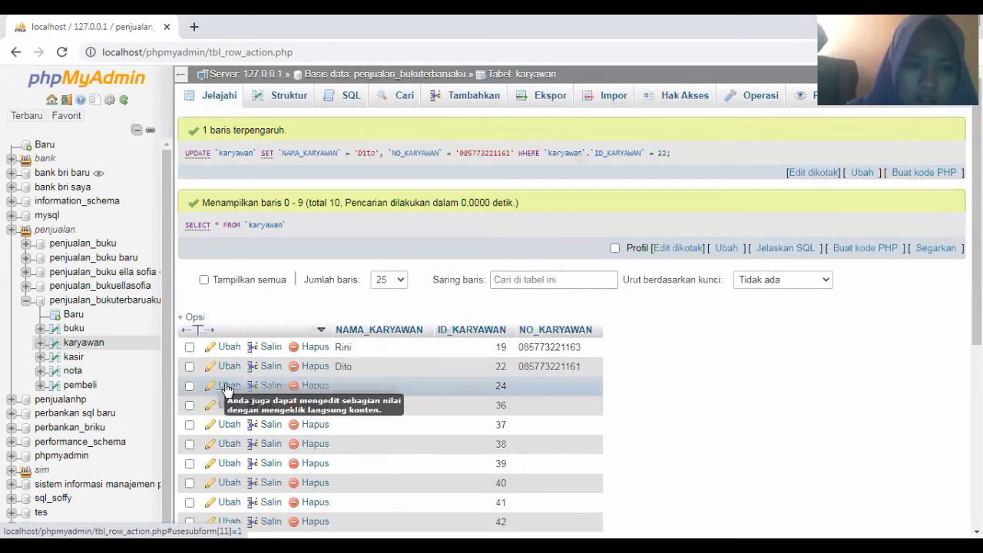
# Open karyawan row 24 and fill its employee name and phone number from autofill suggestions
pyautogui.click(225, 386)
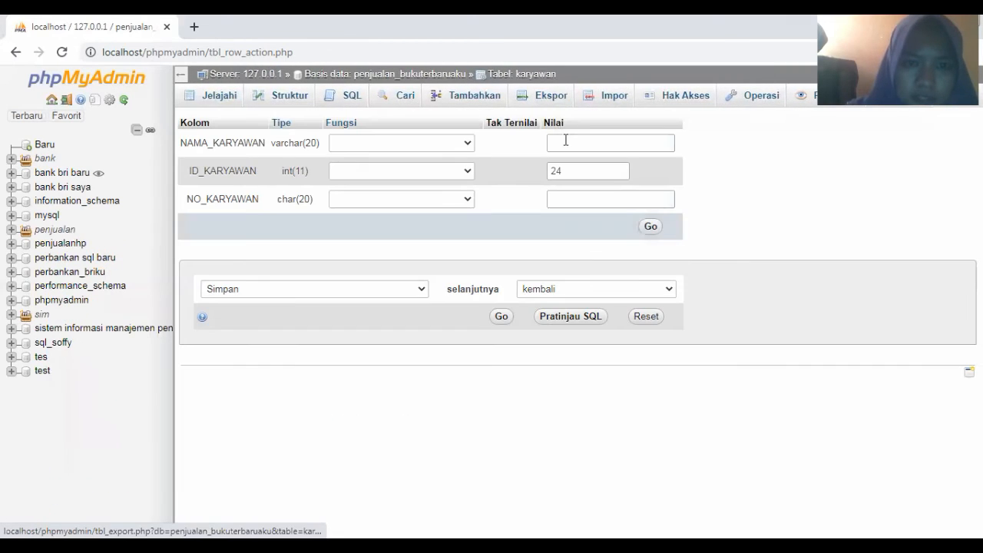
pyautogui.click(565, 140)
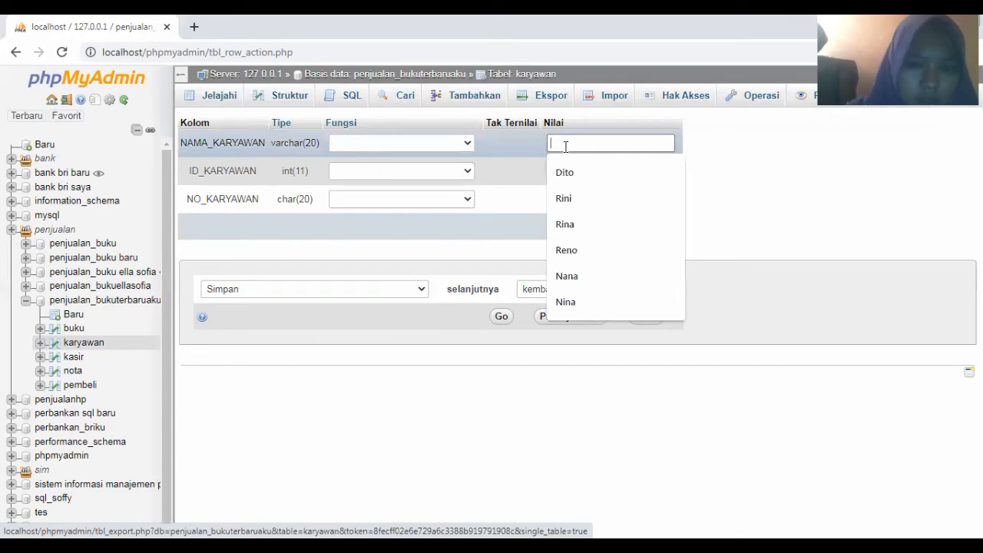
pyautogui.click(567, 223)
pyautogui.click(566, 196)
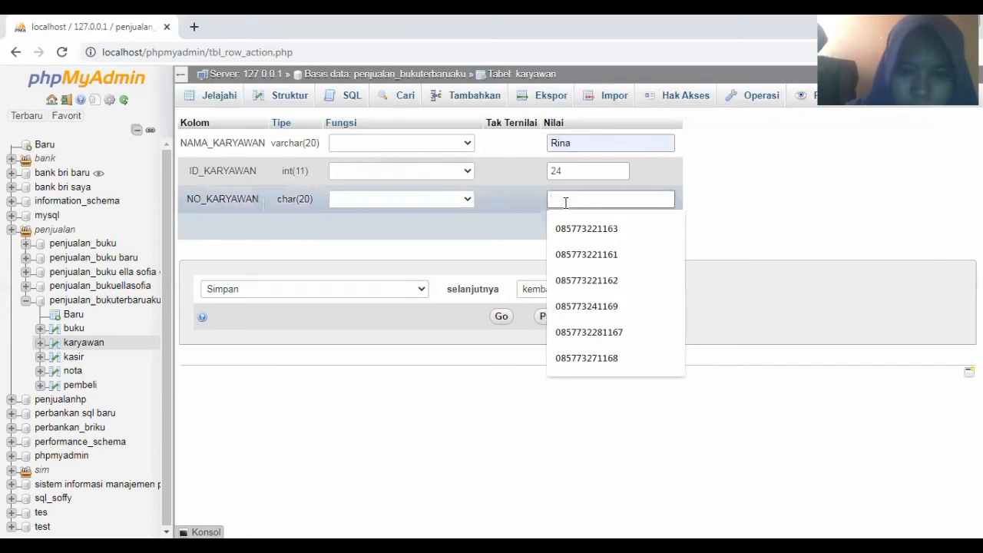
pyautogui.click(587, 281)
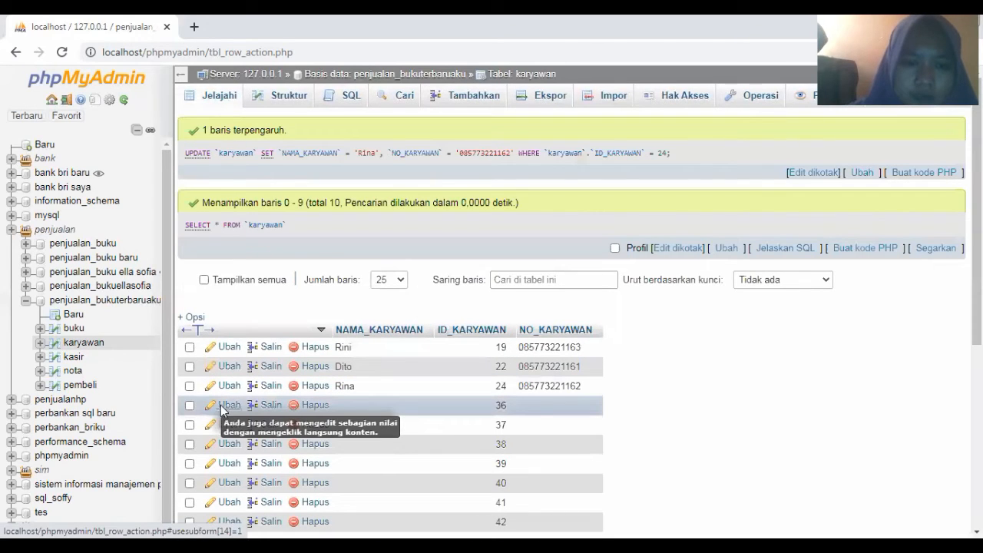
# Edit karyawan row 36 with a suggested employee name and a typed phone number, and save
pyautogui.click(221, 405)
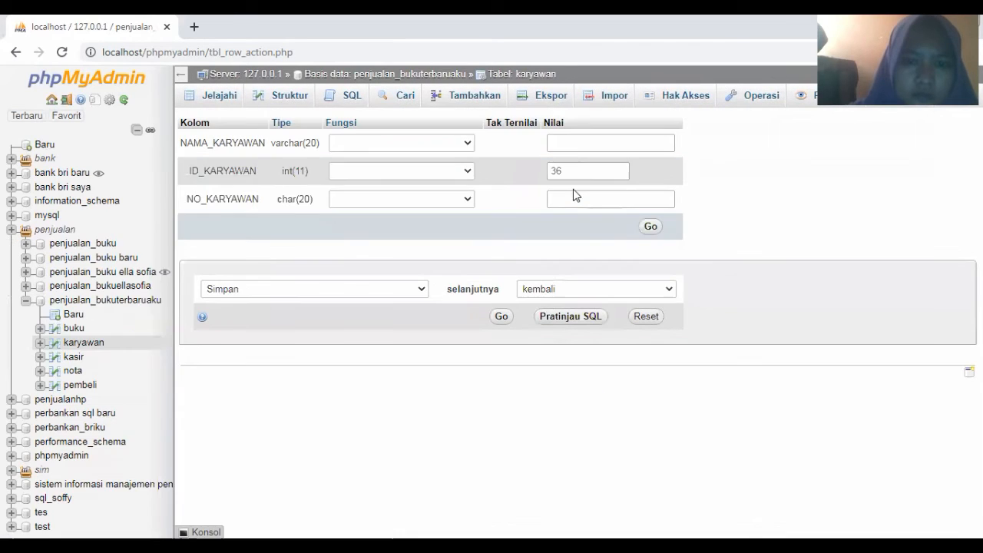
pyautogui.click(563, 141)
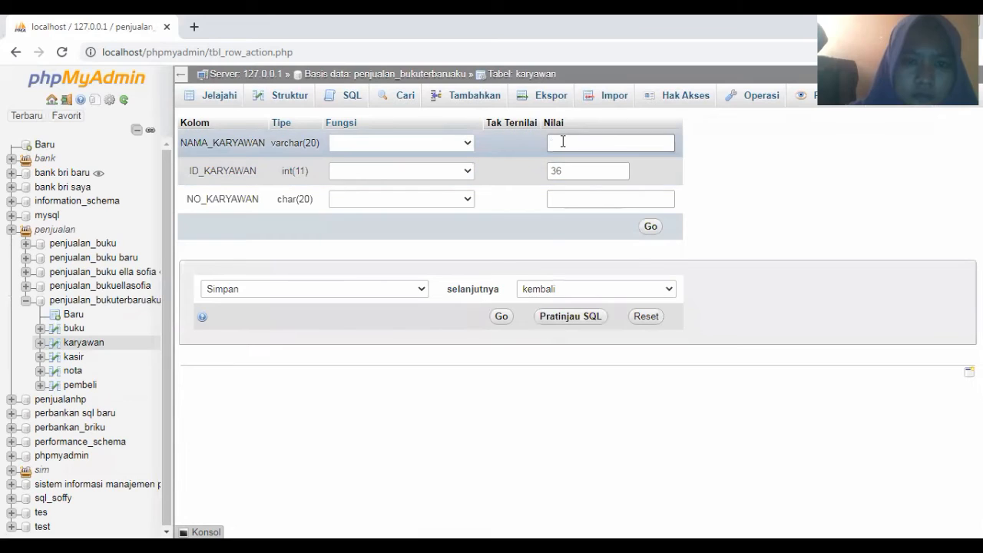
pyautogui.click(563, 142)
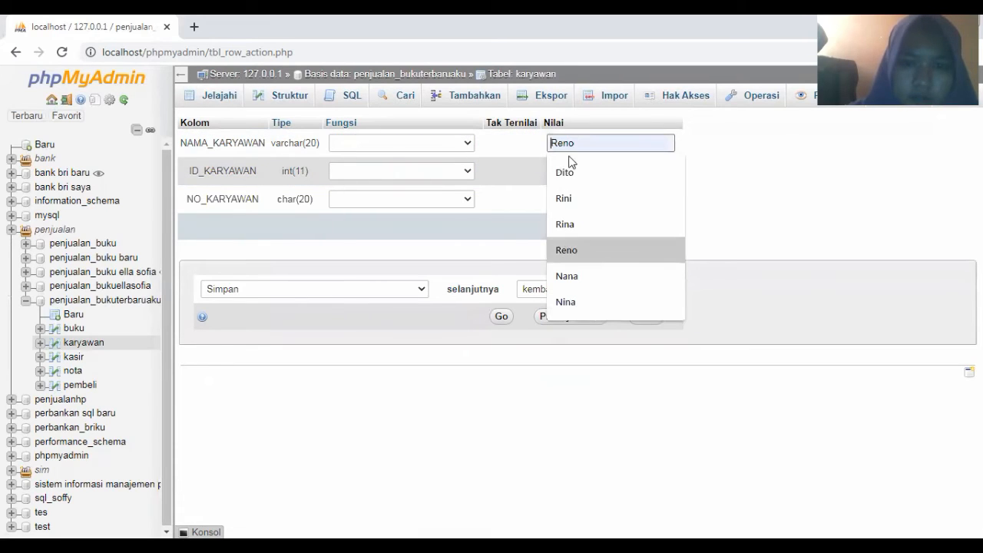
pyautogui.click(565, 249)
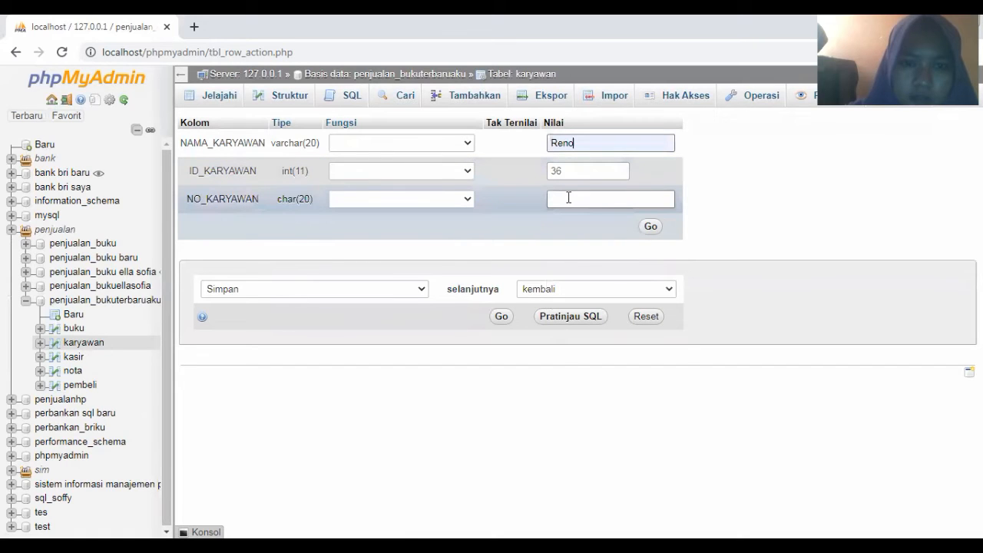
pyautogui.click(568, 198)
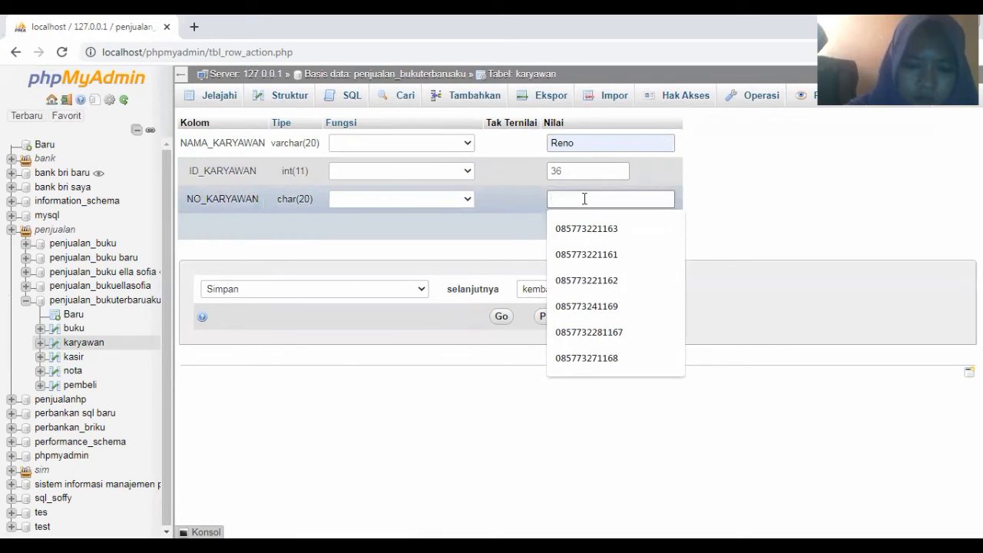
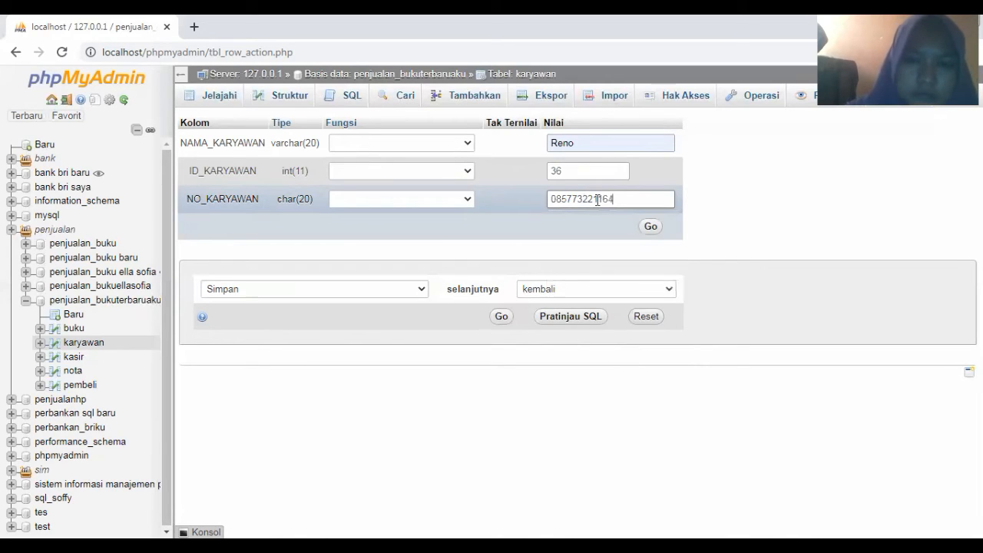
pyautogui.click(649, 226)
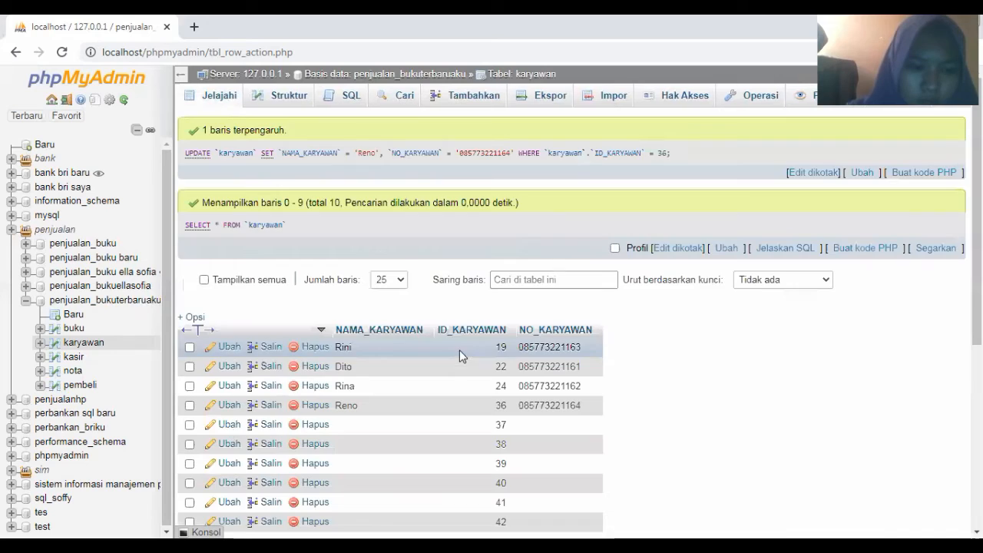
# Edit karyawan row 37 with a suggested employee name and employee number, and save
pyautogui.click(228, 425)
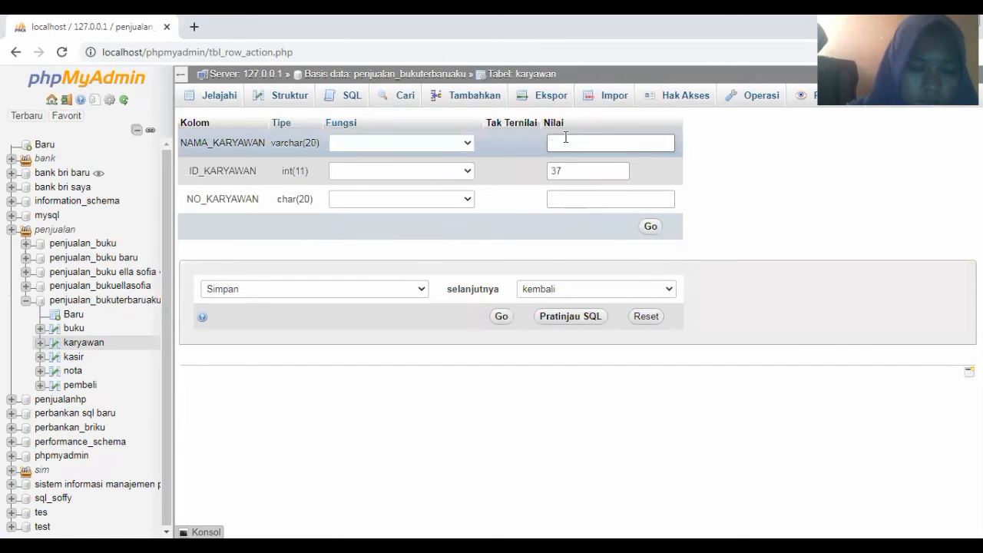
pyautogui.click(565, 141)
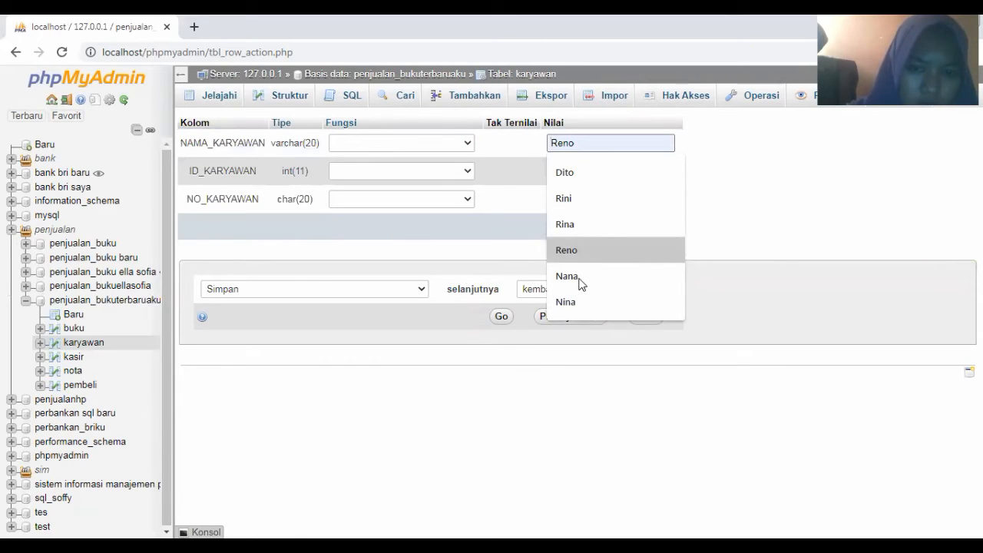
pyautogui.click(565, 200)
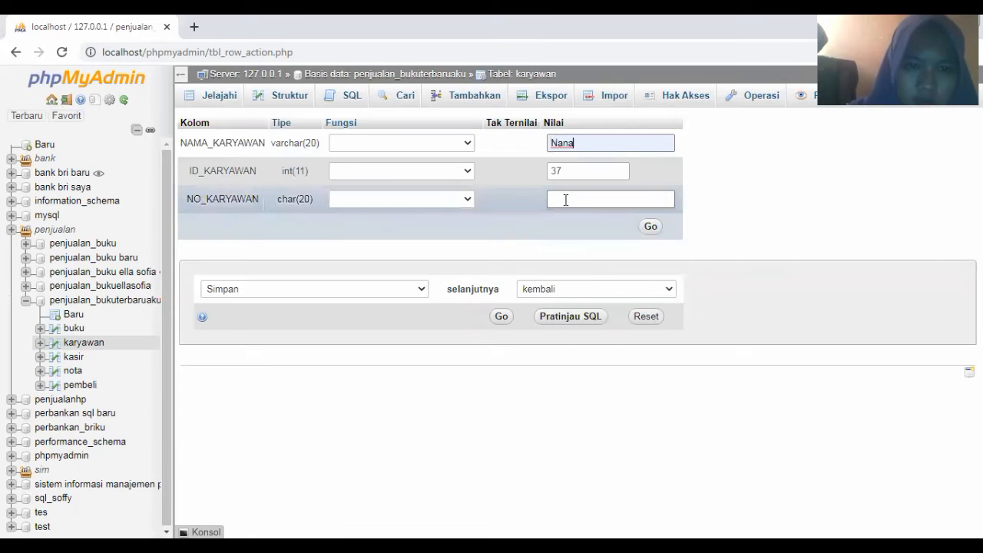
pyautogui.click(565, 199)
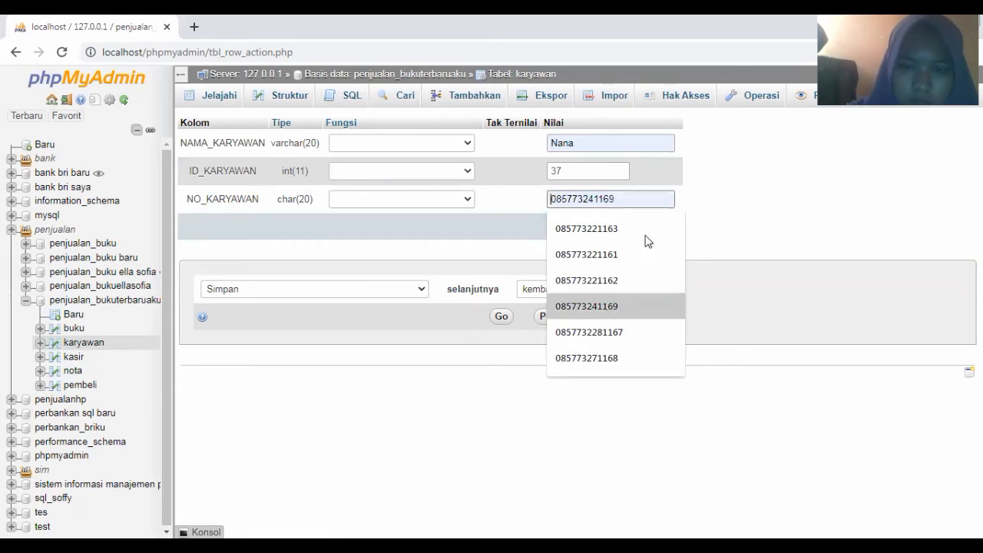
pyautogui.press('Return')
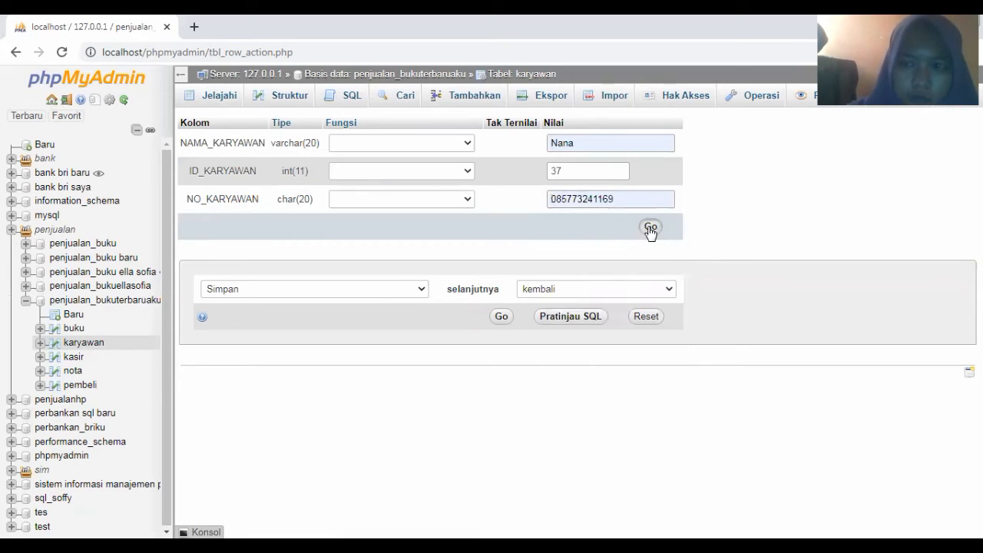
pyautogui.click(649, 228)
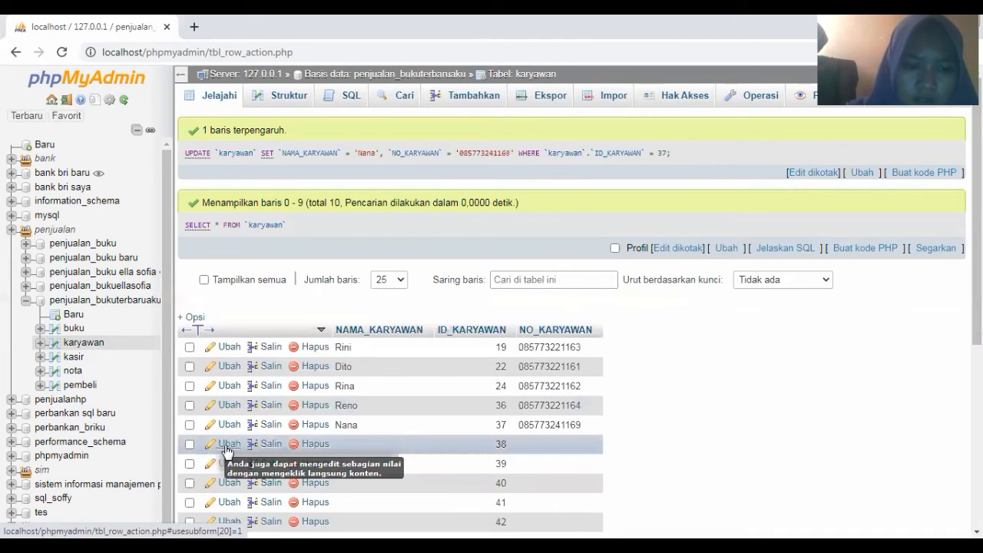
# Edit karyawan row 38 with a suggested name and number, trimming one extra digit, and save
pyautogui.click(226, 445)
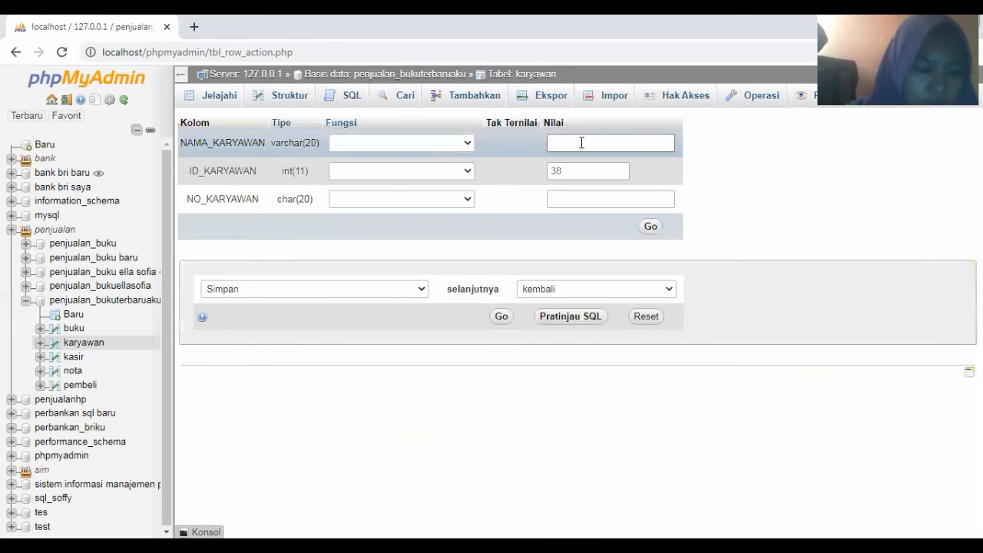
pyautogui.click(581, 142)
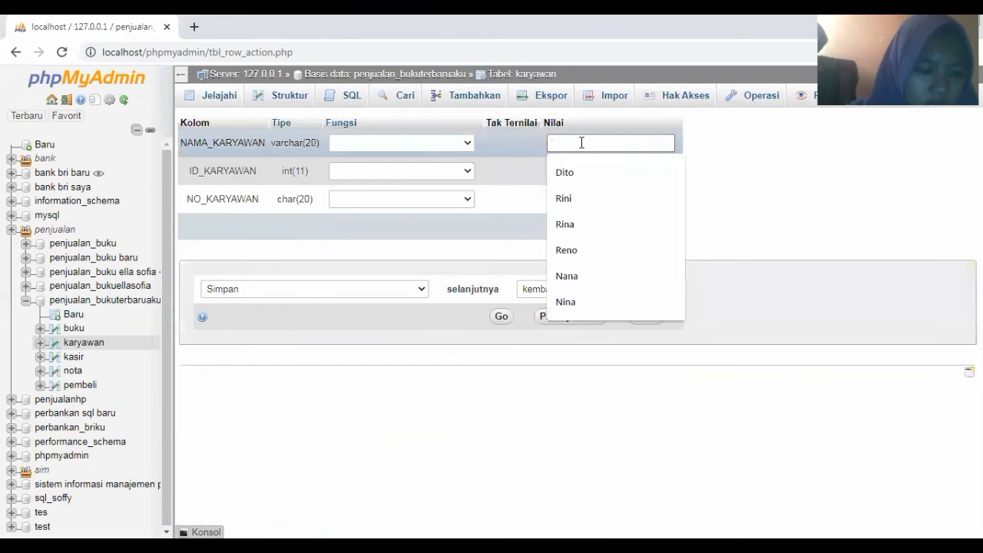
pyautogui.click(579, 301)
pyautogui.click(560, 197)
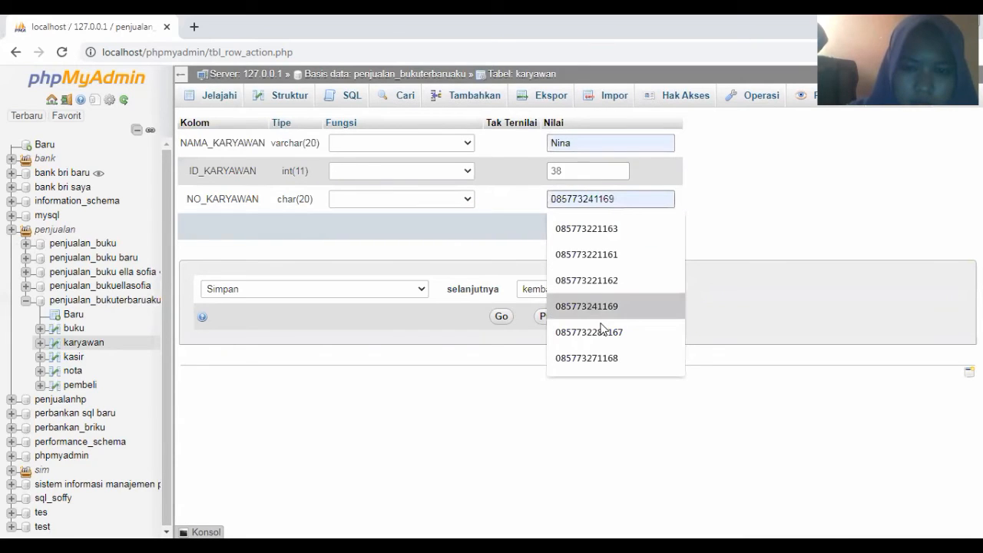
pyautogui.click(603, 331)
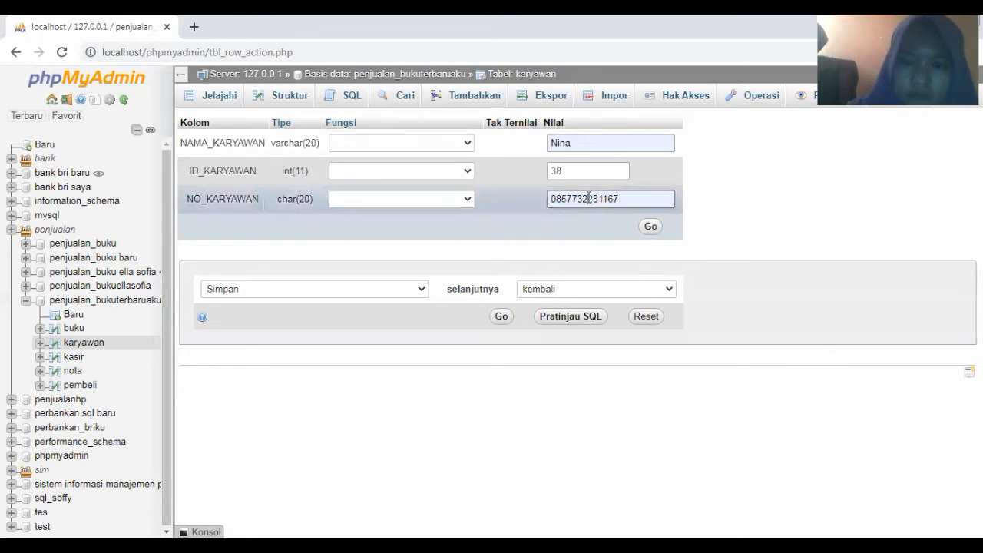
pyautogui.press('BackSpace')
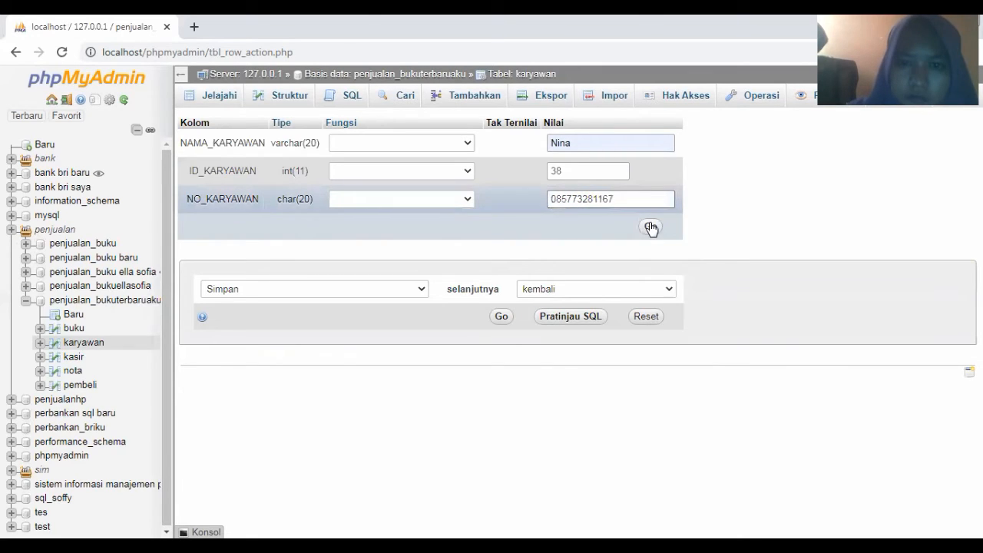
pyautogui.click(652, 227)
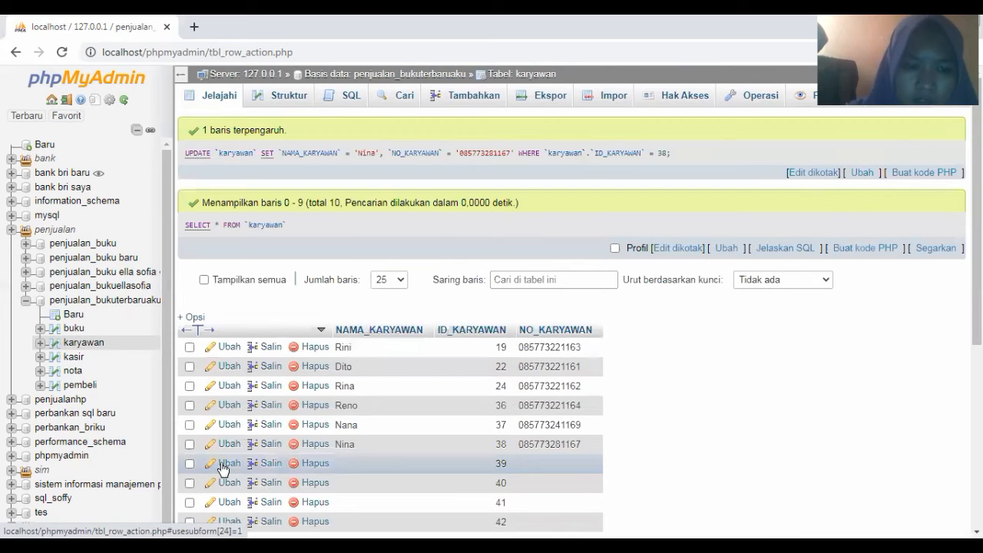
# Edit karyawan row 39 with a suggested employee name and a typed phone number, and save
pyautogui.click(223, 464)
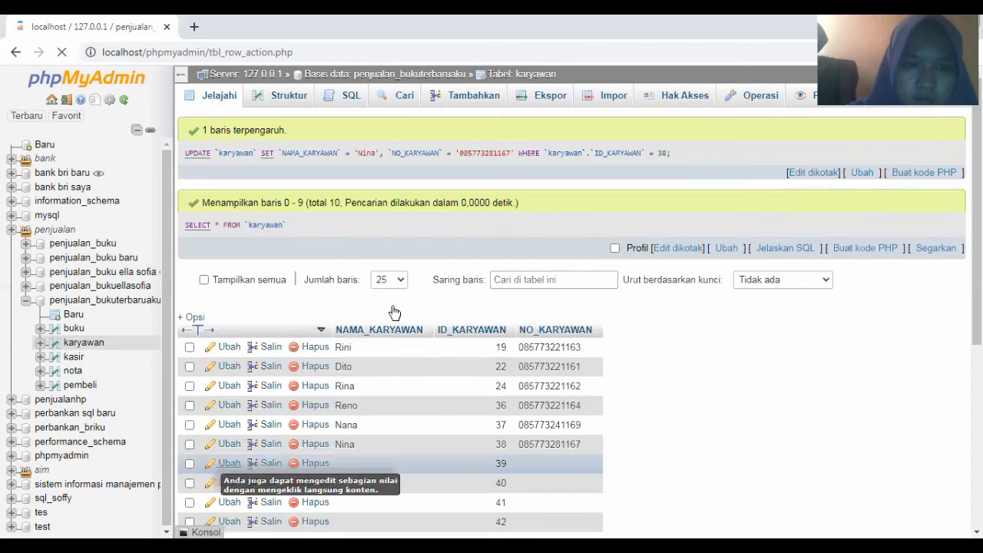
pyautogui.scroll(-1, 550, 122)
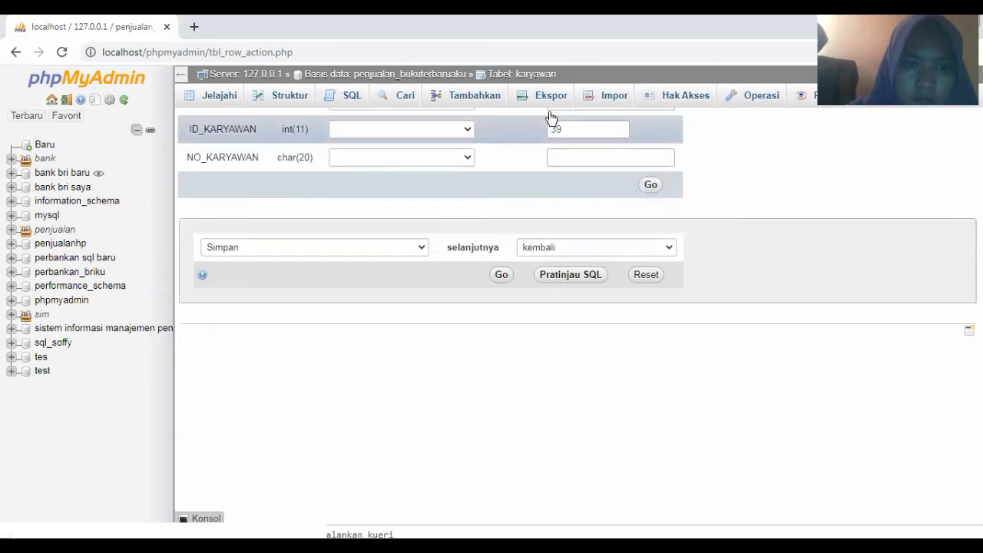
pyautogui.scroll(1, 553, 130)
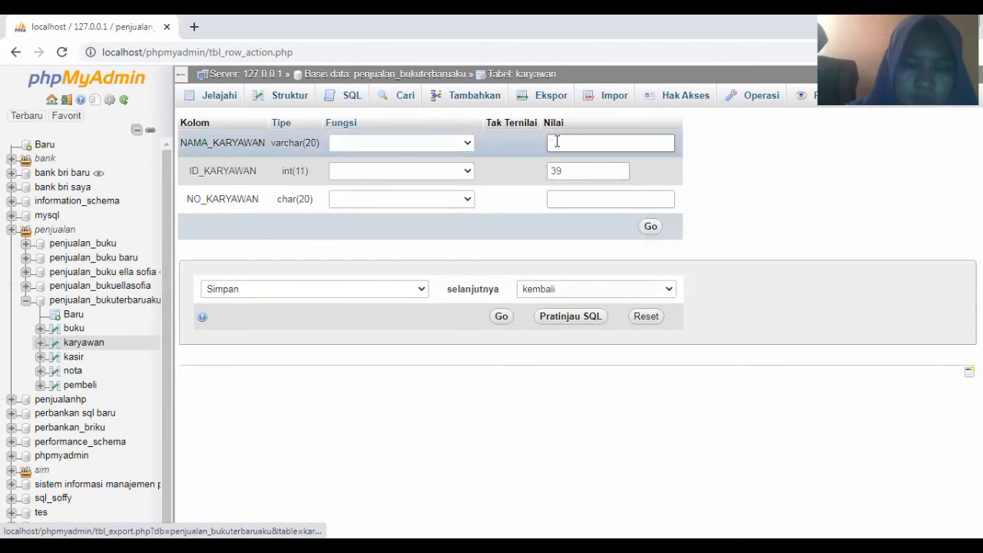
pyautogui.click(557, 141)
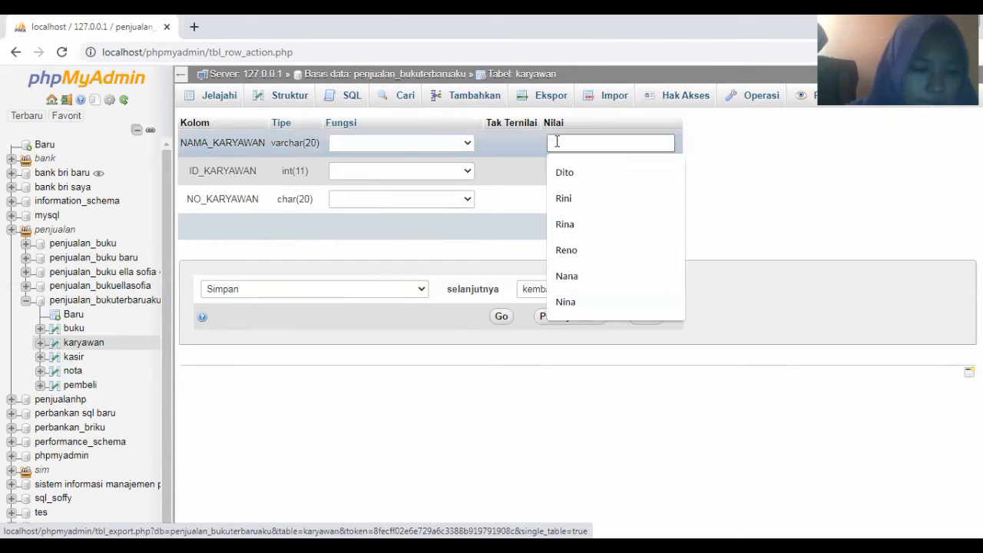
pyautogui.write('d')
pyautogui.click(568, 200)
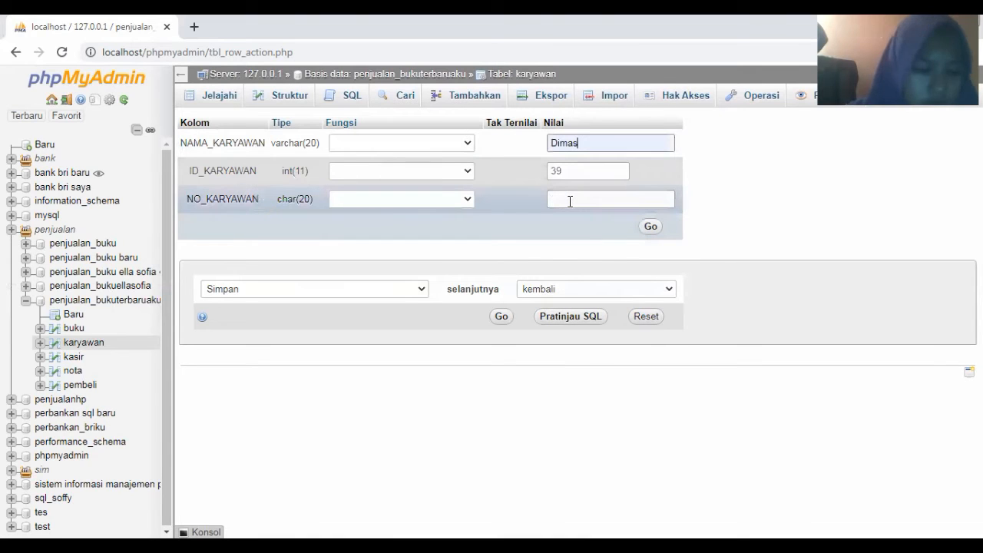
pyautogui.click(570, 200)
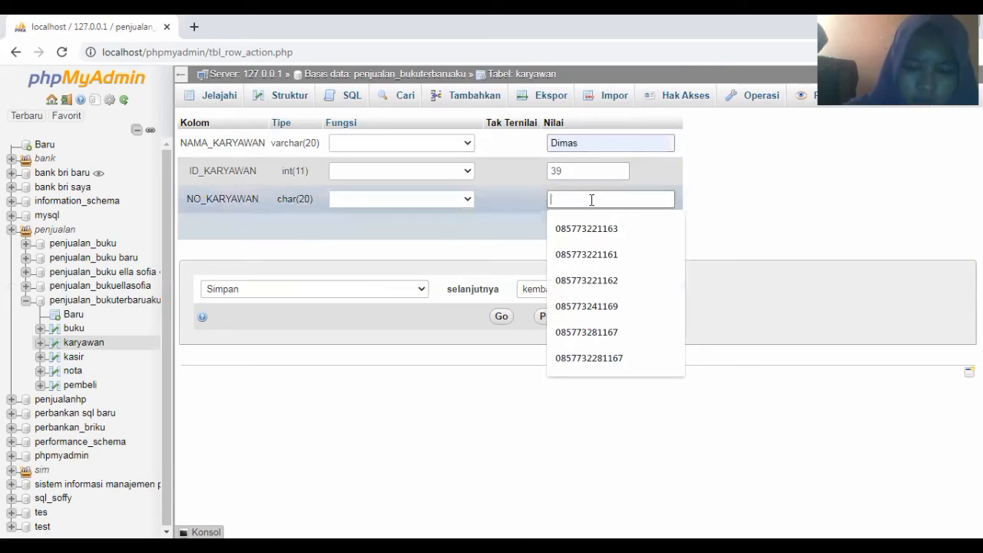
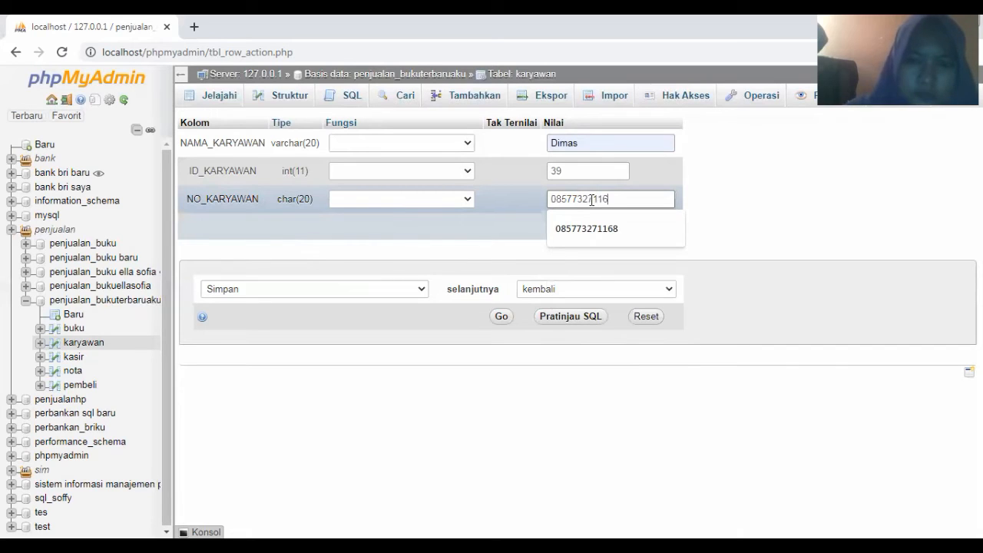
pyautogui.click(650, 229)
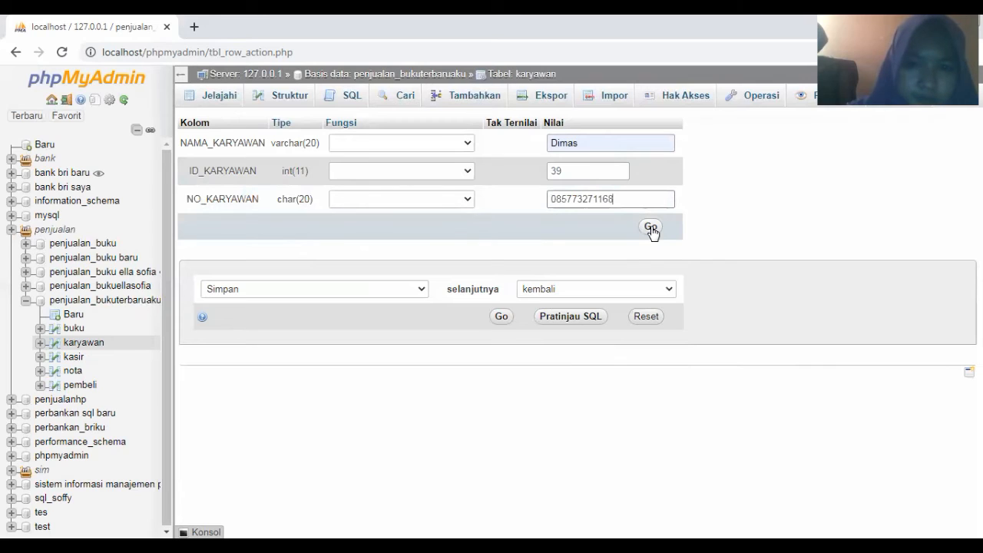
pyautogui.click(650, 228)
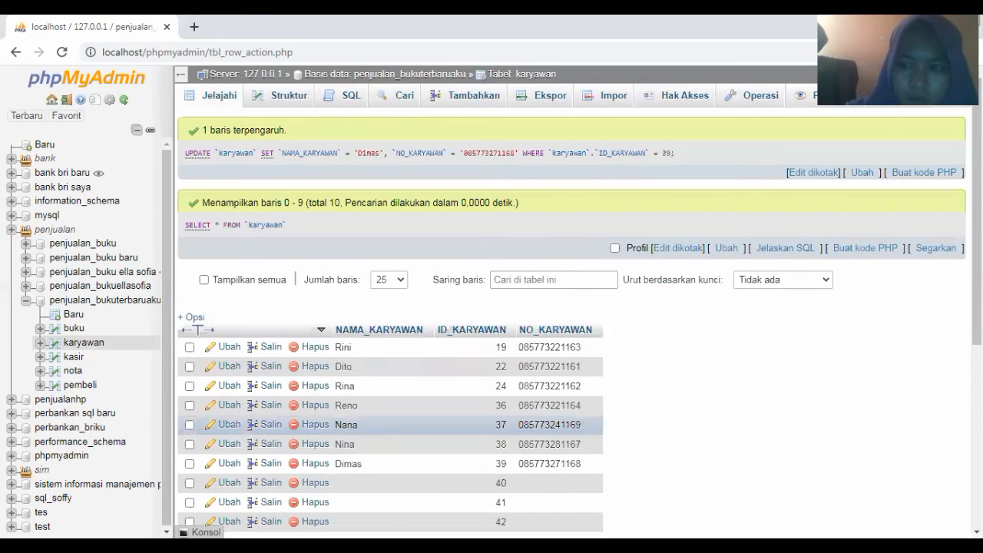
pyautogui.scroll(-2, 619, 389)
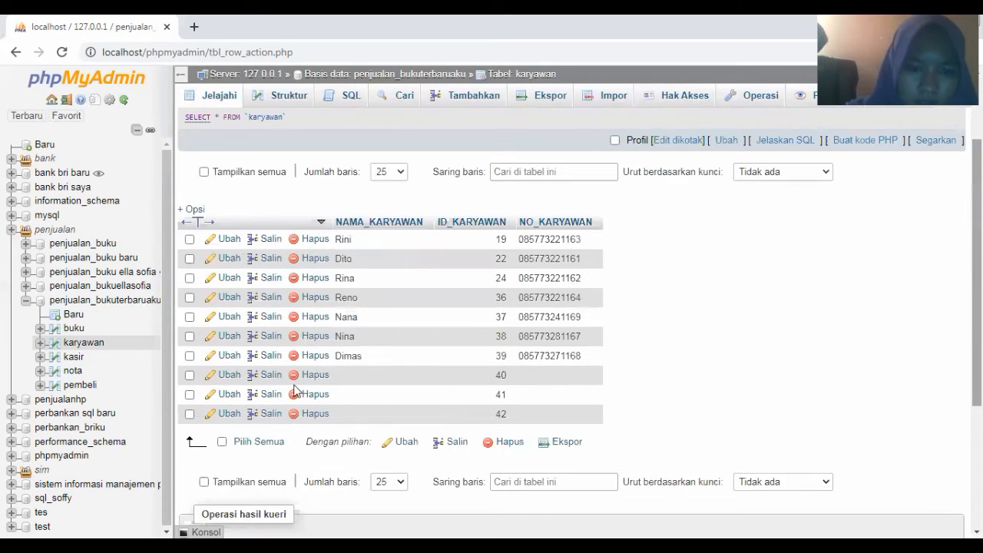
# Save karyawan row 40 with a suggested employee name and phone number, then open row 41
pyautogui.click(229, 376)
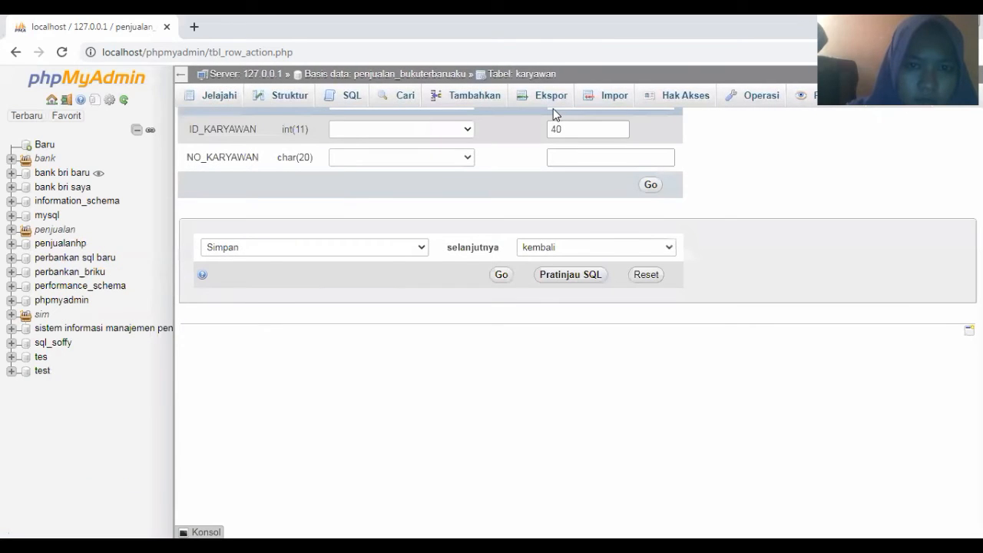
pyautogui.click(553, 144)
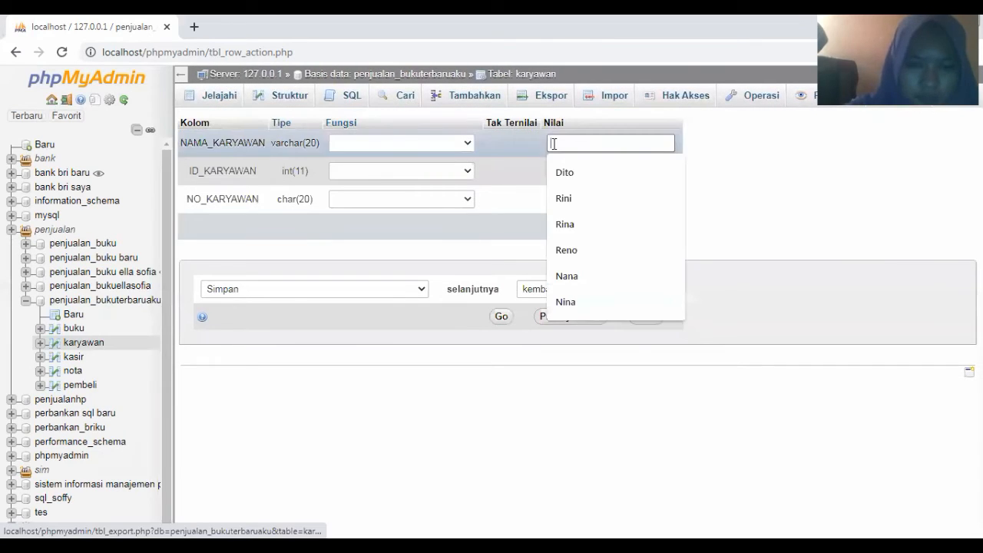
pyautogui.write('F')
pyautogui.click(568, 176)
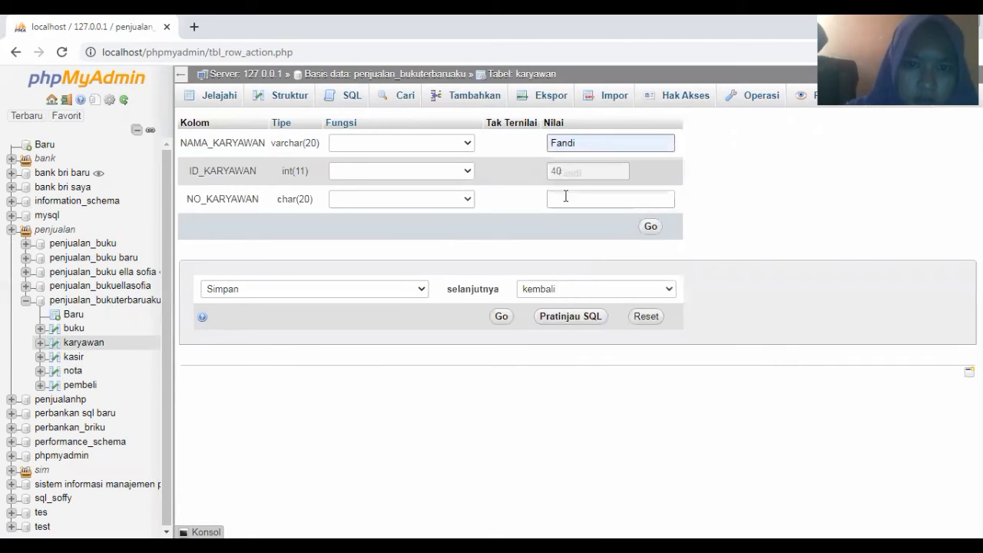
pyautogui.click(565, 197)
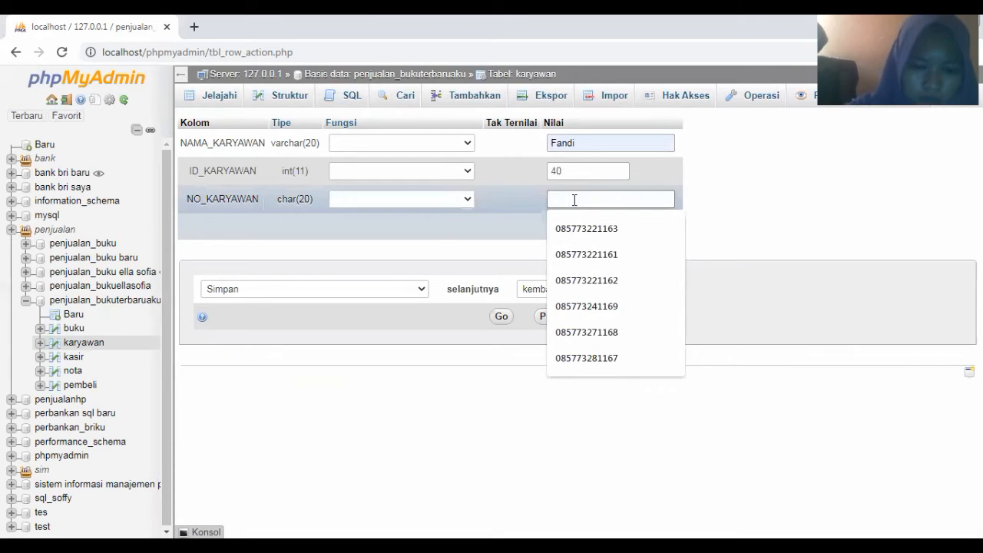
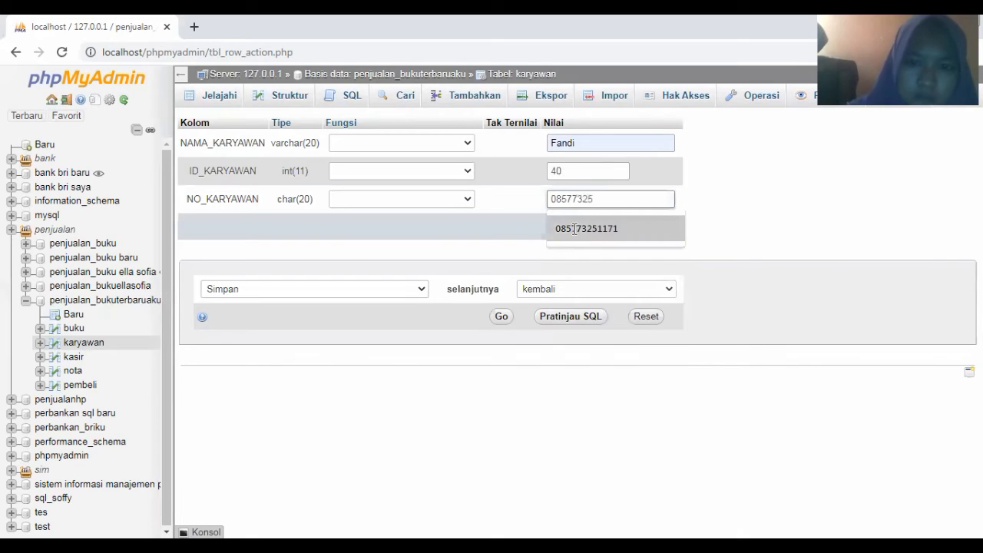
pyautogui.click(657, 230)
pyautogui.click(653, 229)
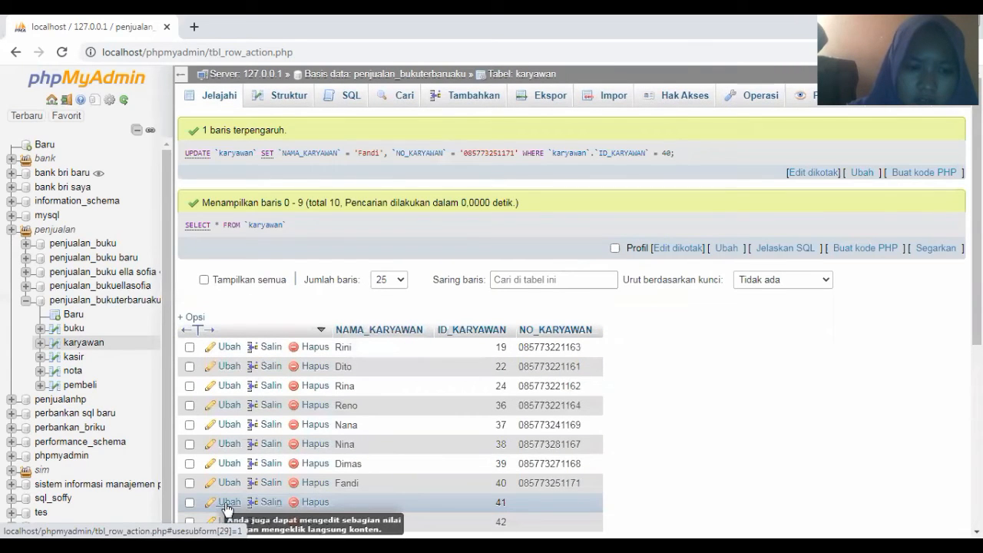
pyautogui.click(227, 502)
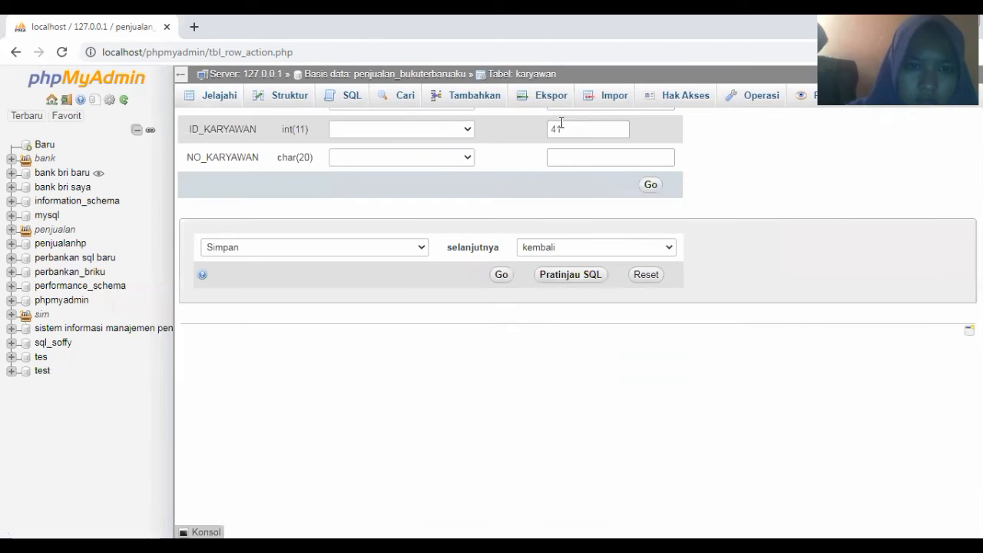
# Save karyawan row 41 with a suggested employee name and phone number, then open row 42
pyautogui.scroll(1, 557, 130)
pyautogui.click(575, 143)
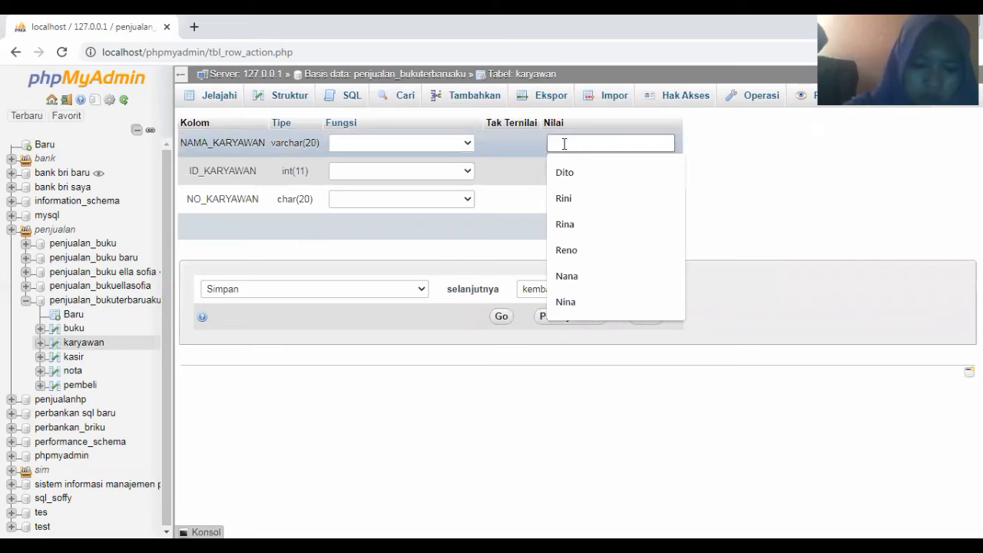
pyautogui.write('Teguh')
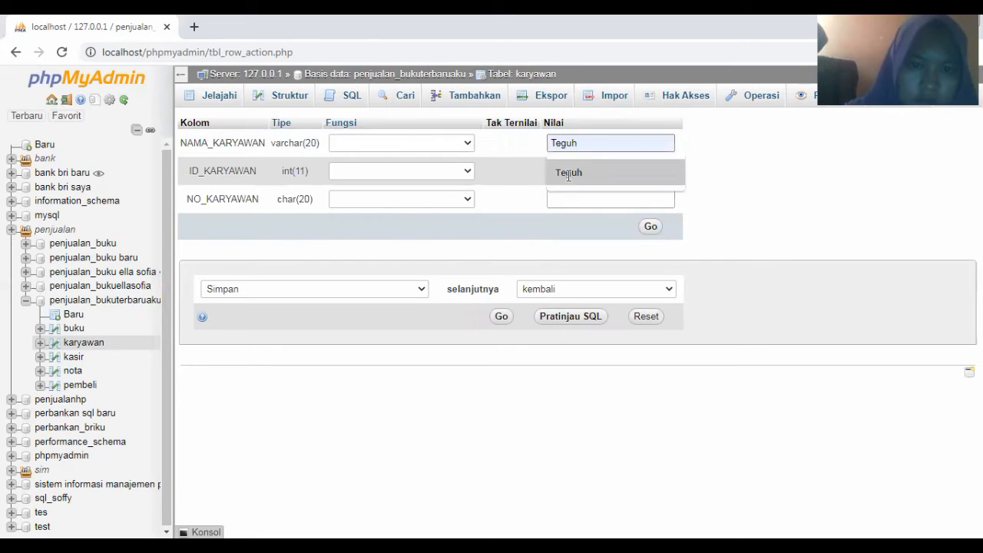
pyautogui.click(566, 172)
pyautogui.click(568, 198)
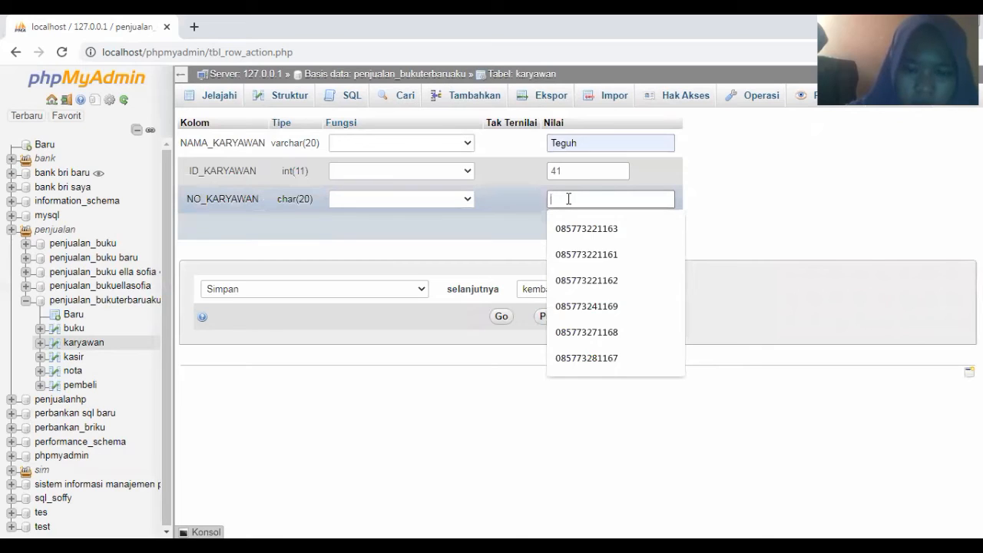
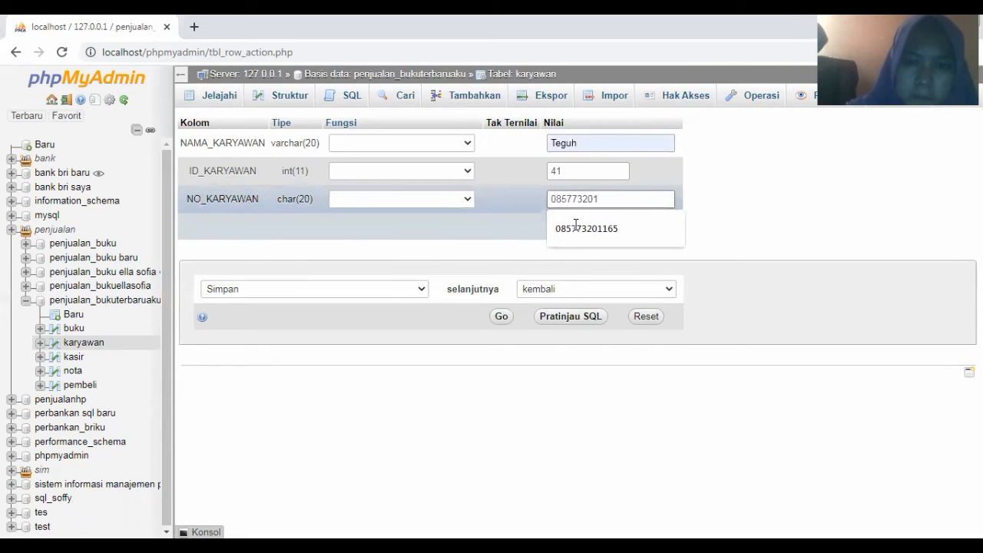
pyautogui.click(576, 225)
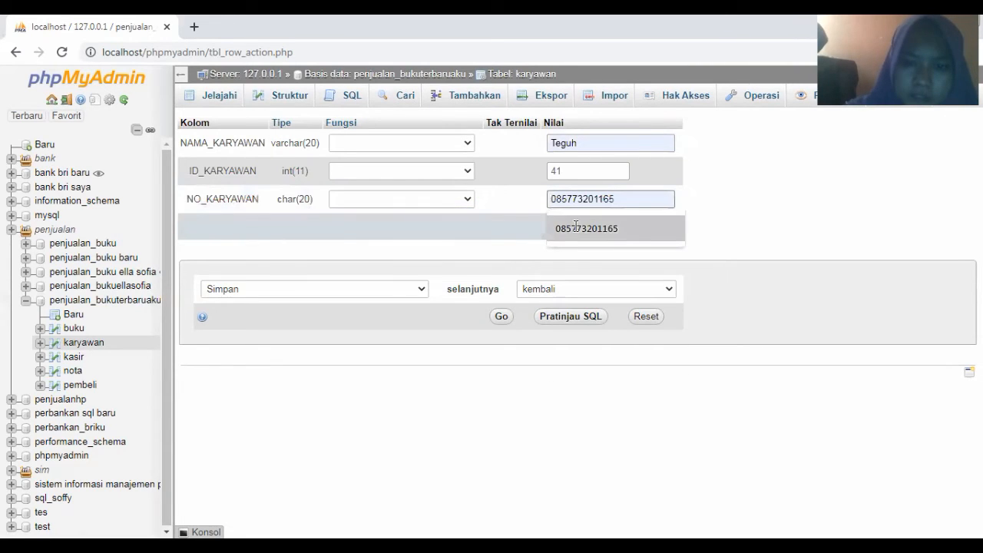
pyautogui.click(650, 232)
pyautogui.click(650, 229)
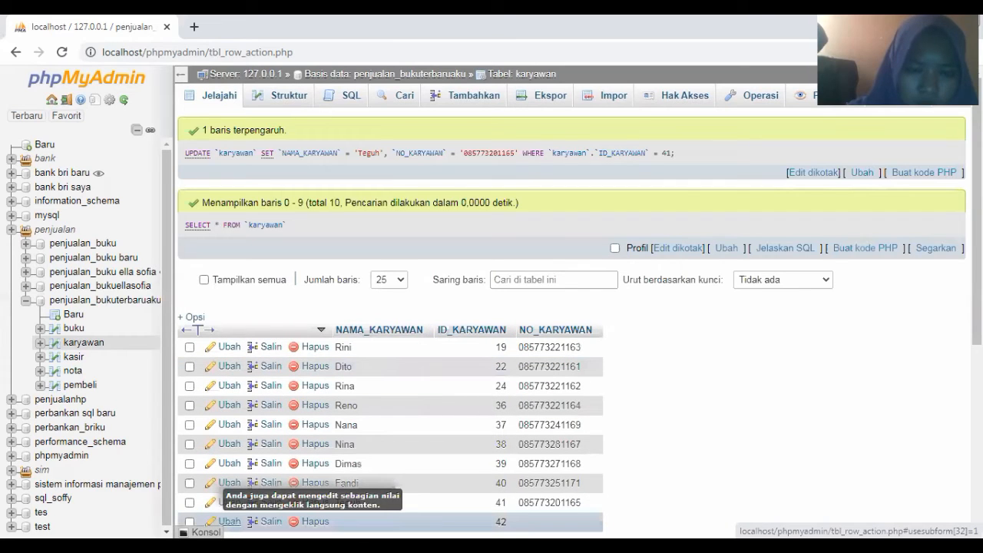
pyautogui.click(229, 522)
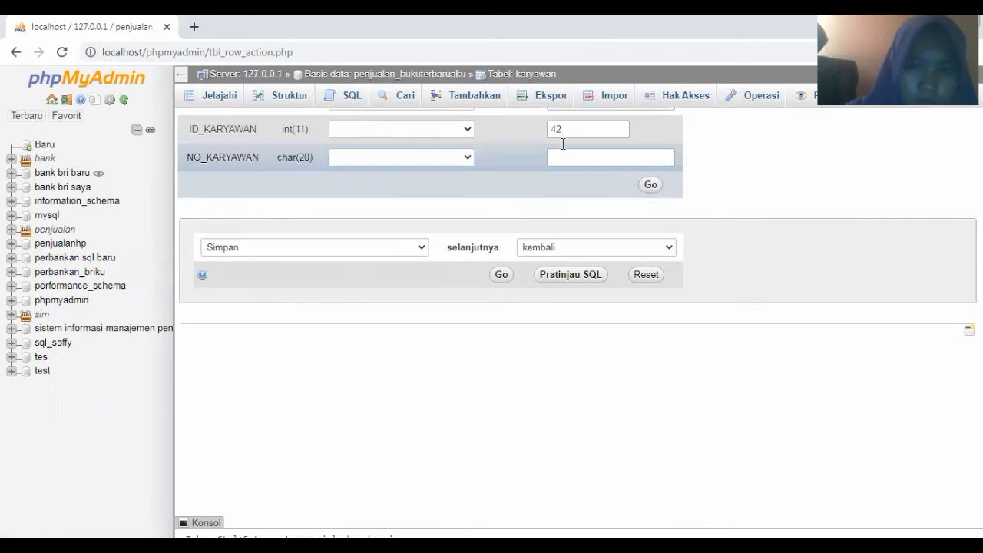
# Give karyawan row 42 an autofilled employee name and phone number, and save it
pyautogui.click(568, 141)
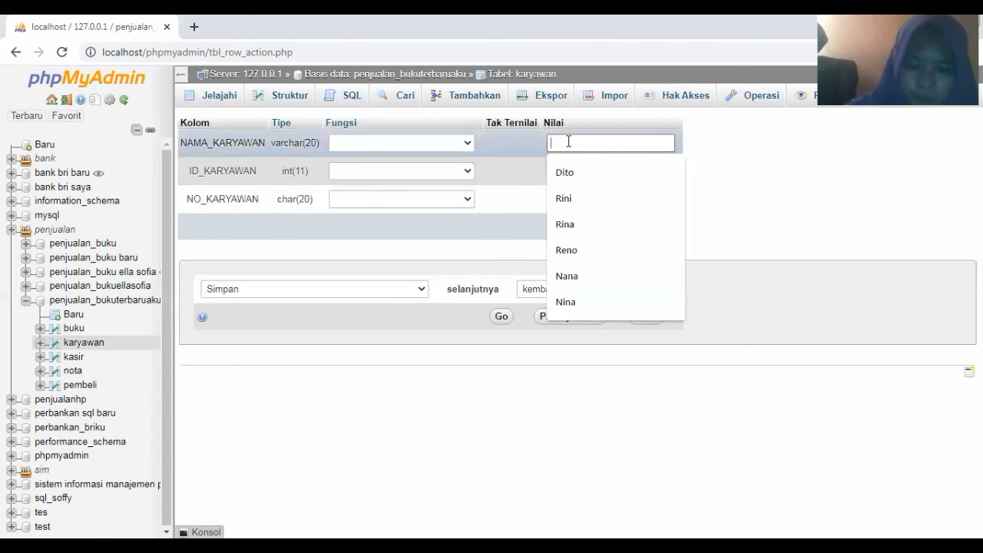
pyautogui.write('ir')
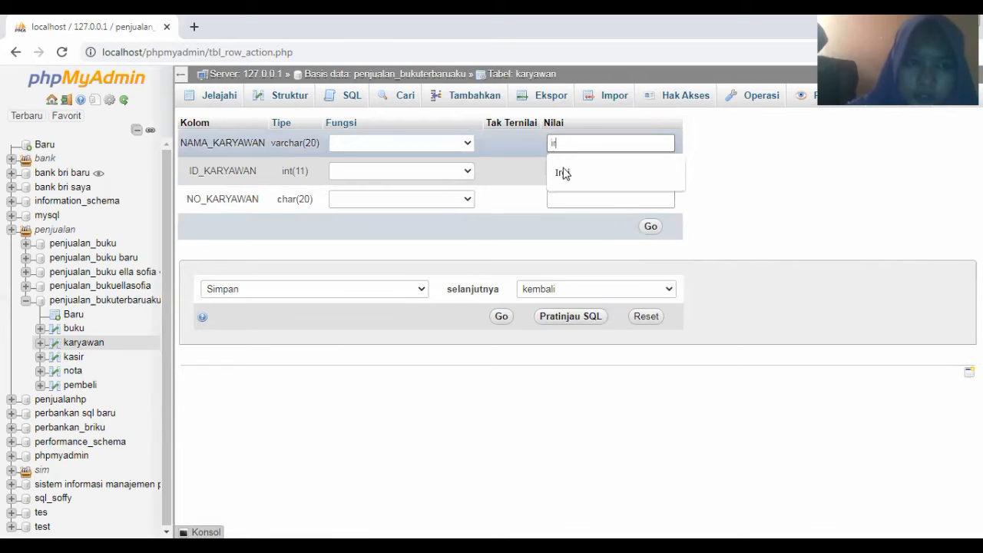
pyautogui.click(563, 172)
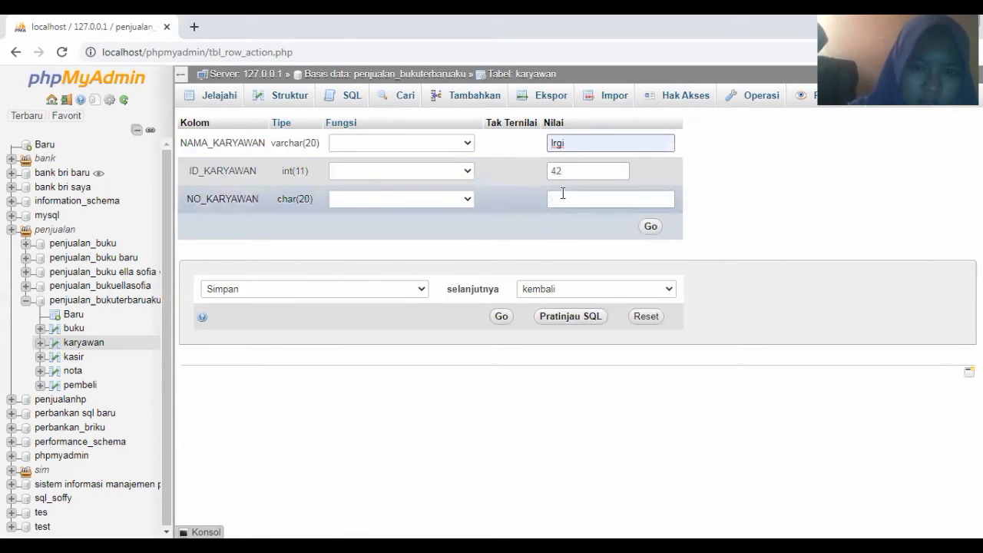
pyautogui.click(563, 199)
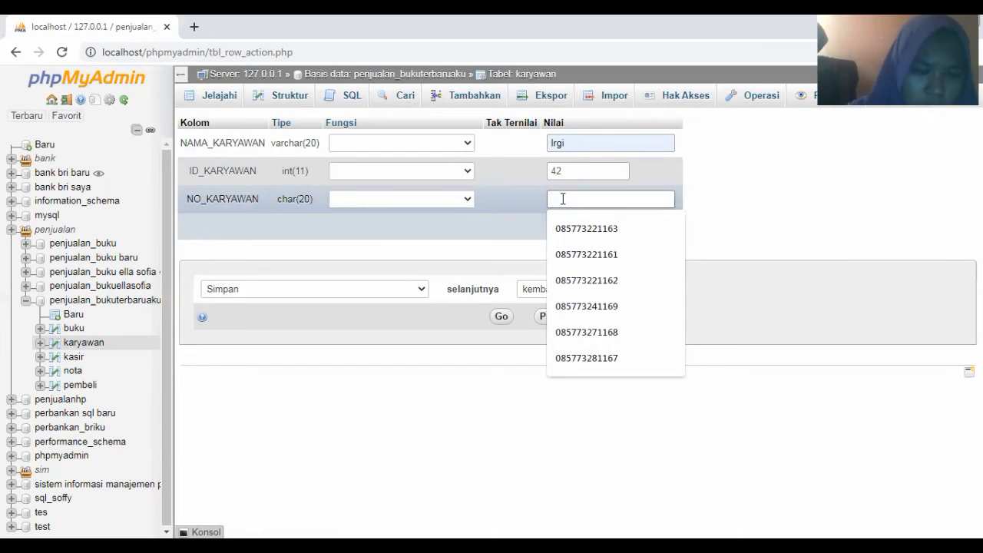
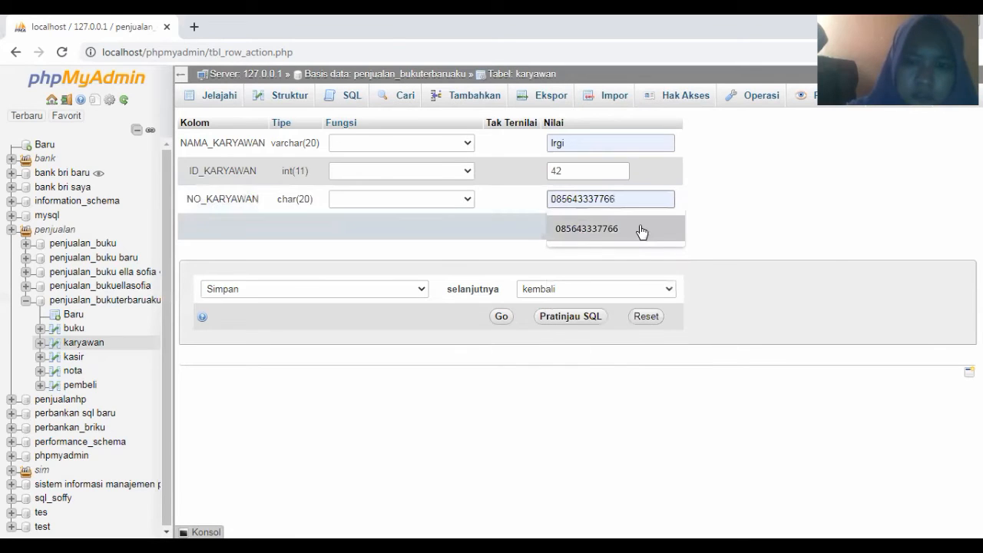
pyautogui.click(638, 228)
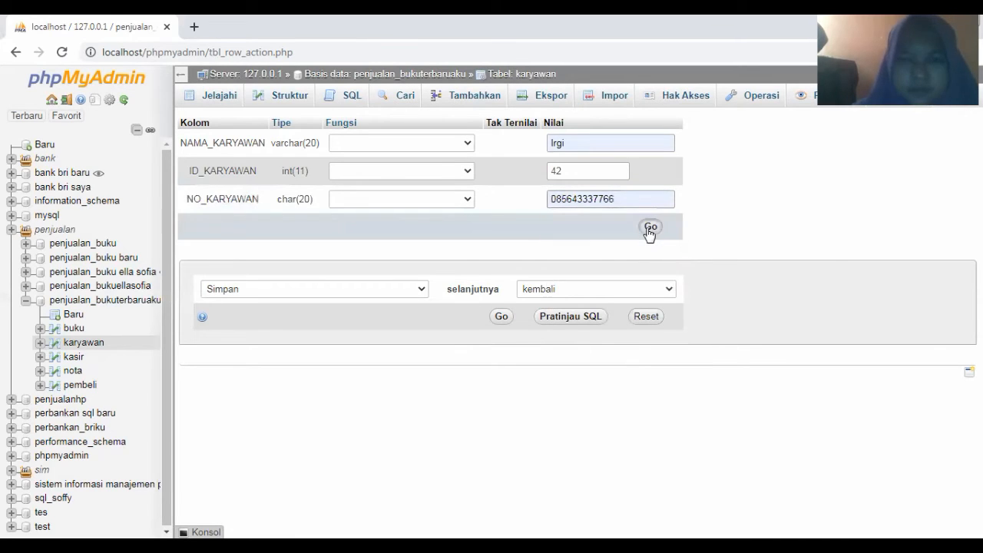
pyautogui.click(650, 228)
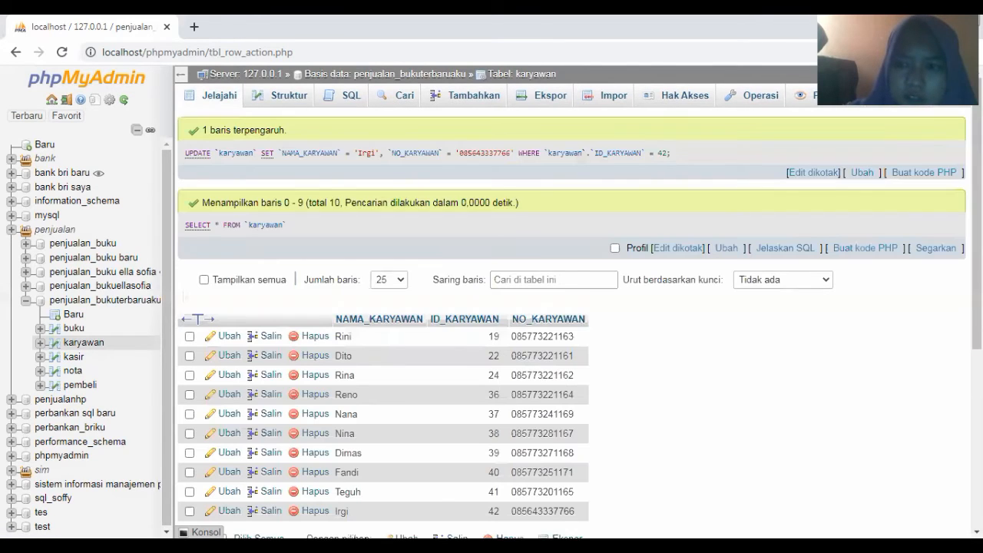
# Scroll the saved karyawan results, then switch to the kasir table
pyautogui.scroll(-1, 571, 322)
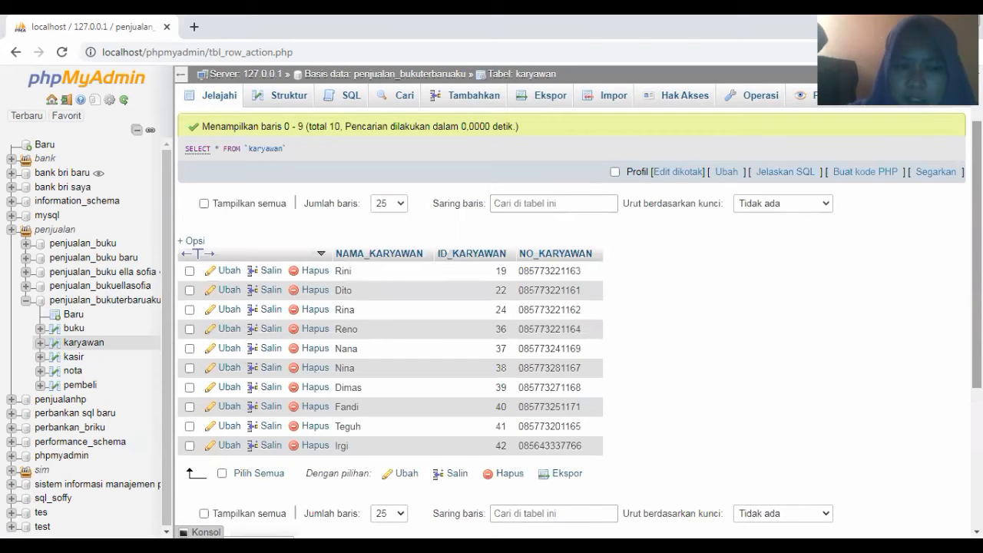
pyautogui.scroll(-1, 775, 313)
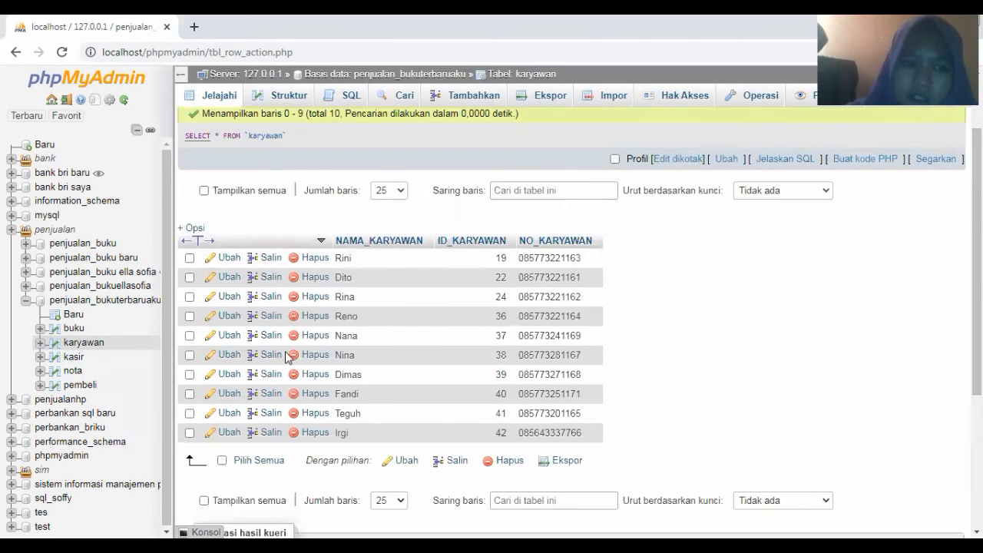
pyautogui.click(71, 358)
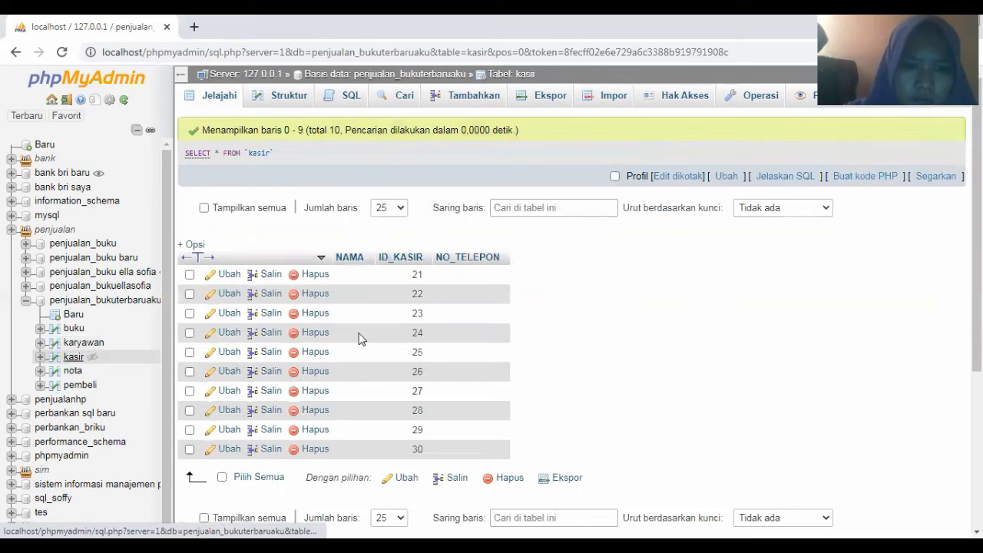
# Edit kasir row 21 with an autofilled cashier name and a typed phone number, and save
pyautogui.click(223, 275)
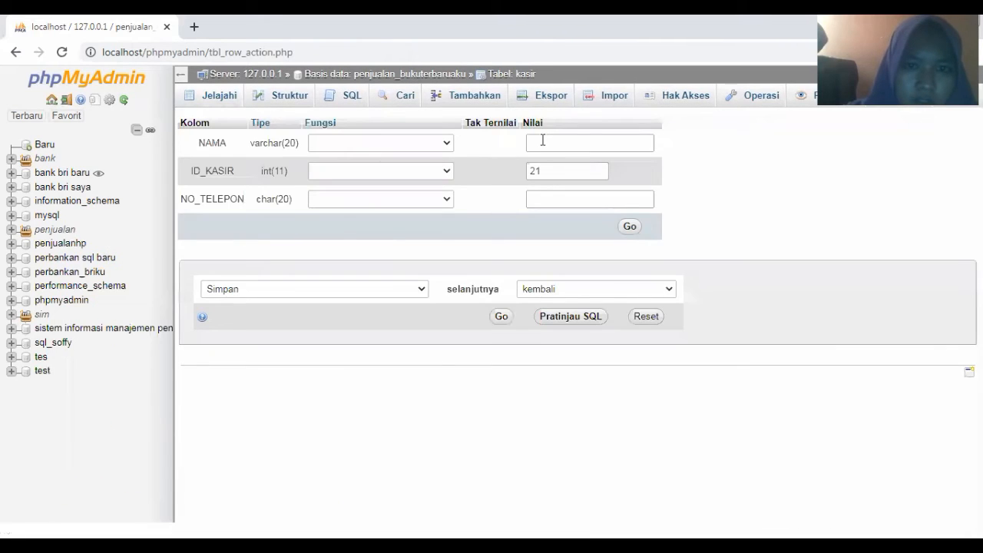
pyautogui.click(542, 142)
pyautogui.write('j')
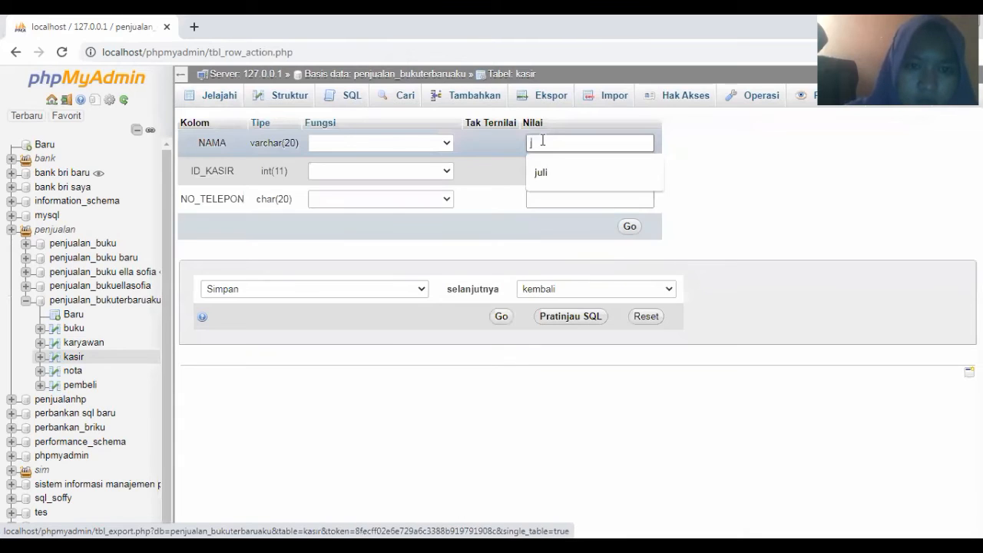
pyautogui.write('uli')
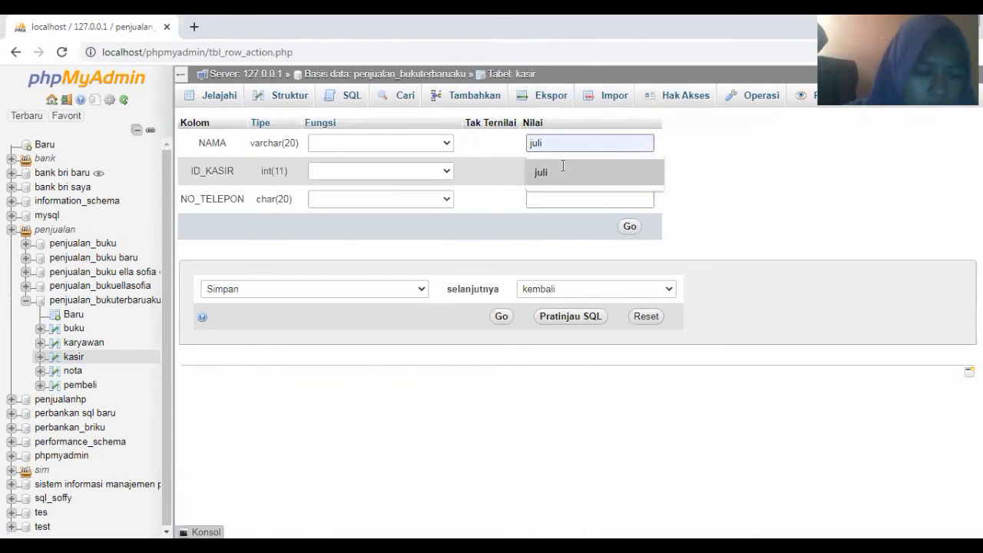
pyautogui.click(562, 169)
pyautogui.click(563, 191)
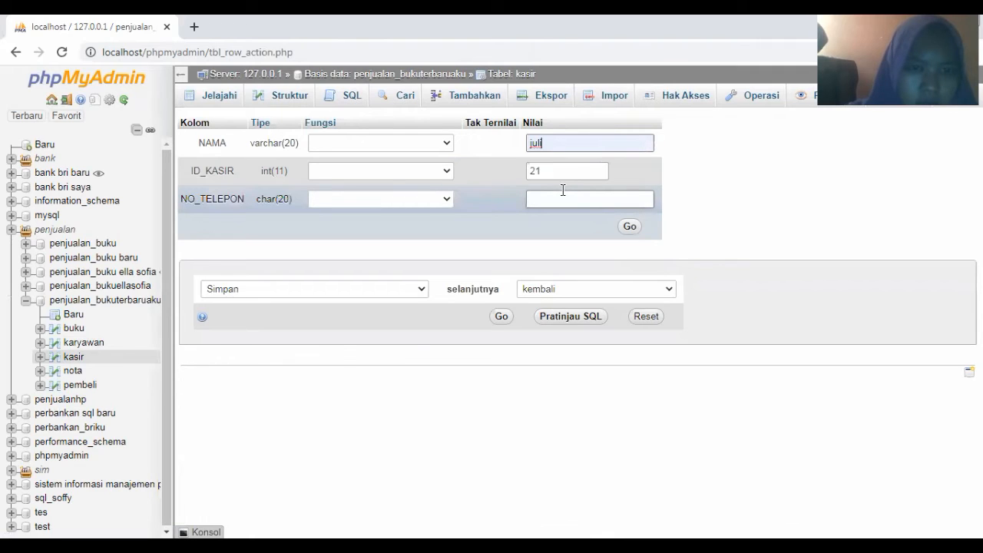
pyautogui.click(554, 199)
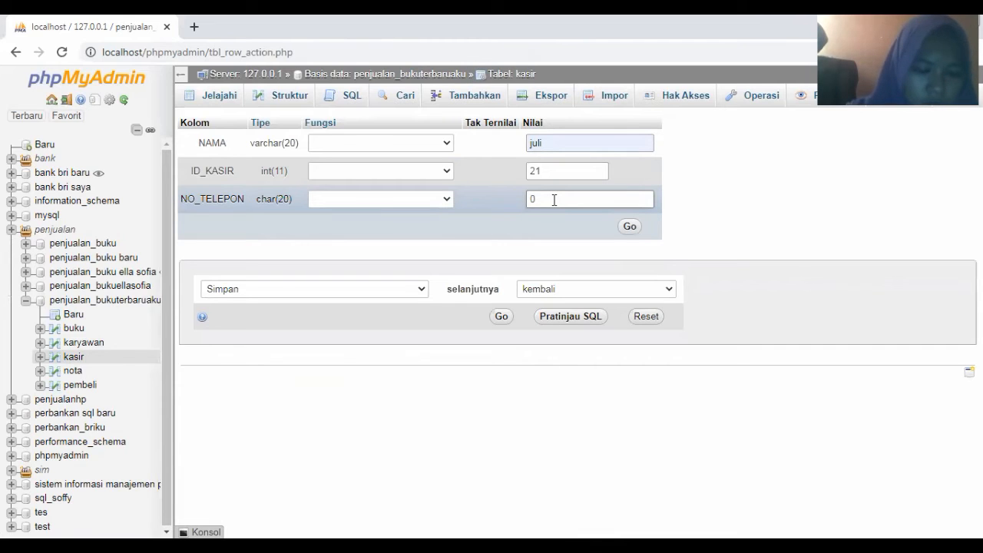
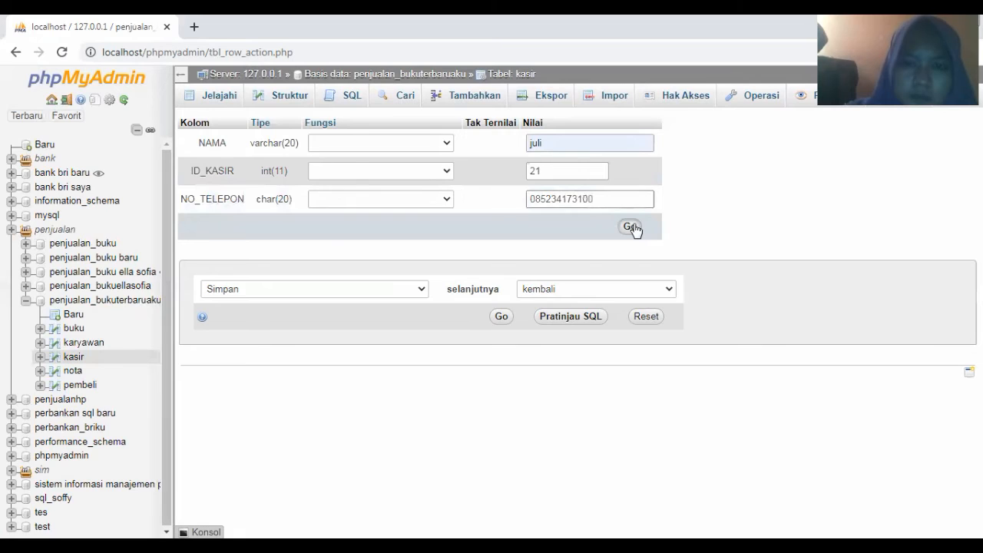
pyautogui.click(630, 227)
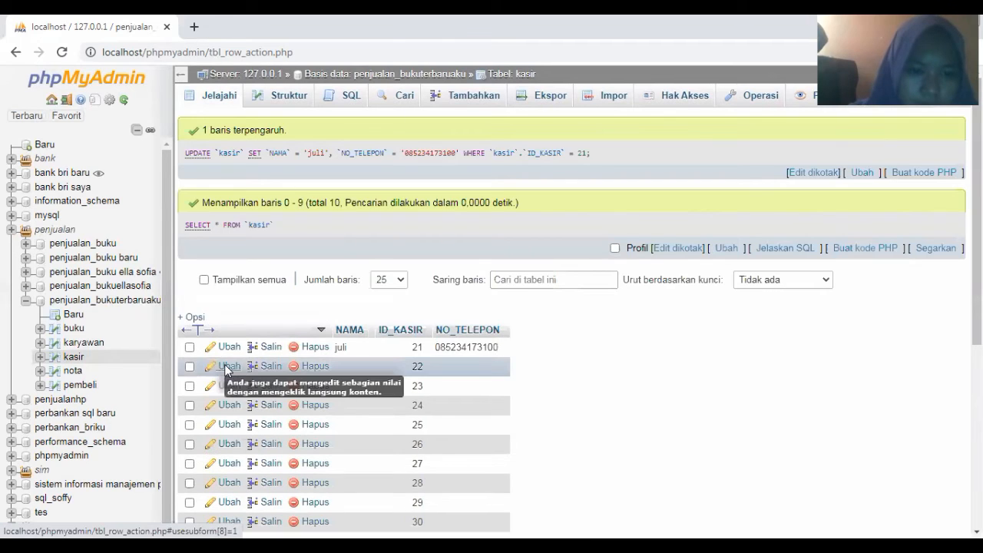
# Save kasir row 22 with a suggested name and the previous phone number, last digit changed to 1
pyautogui.click(225, 368)
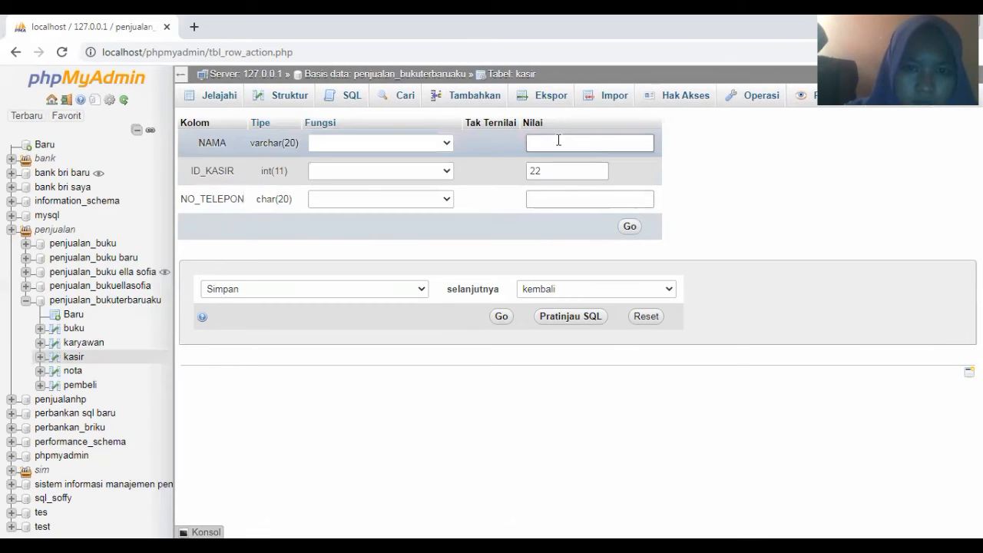
pyautogui.click(558, 140)
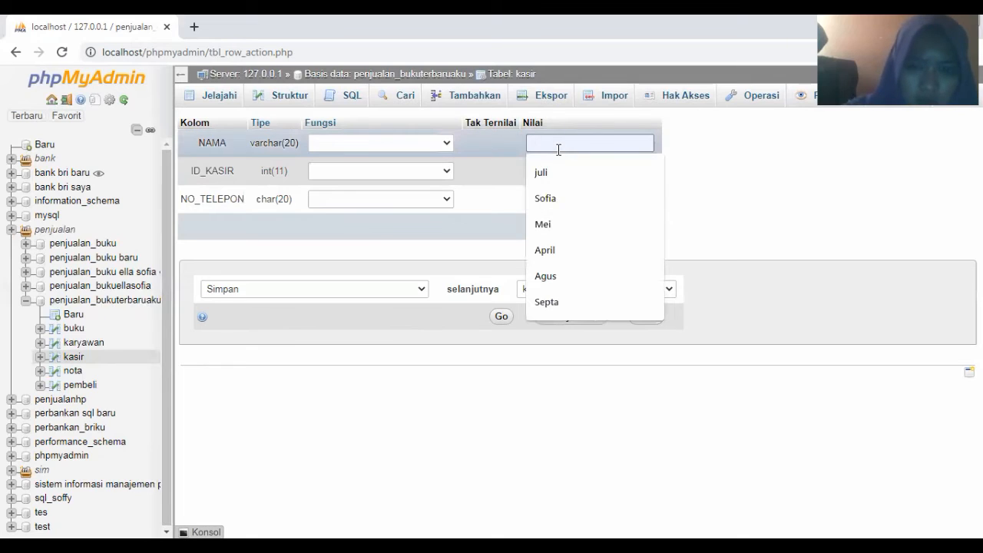
pyautogui.write('m')
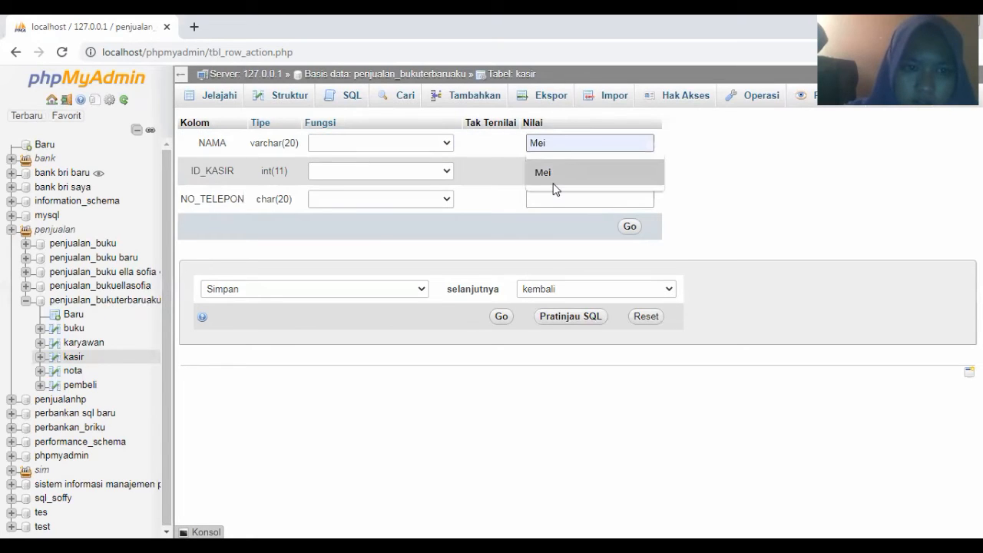
pyautogui.click(554, 189)
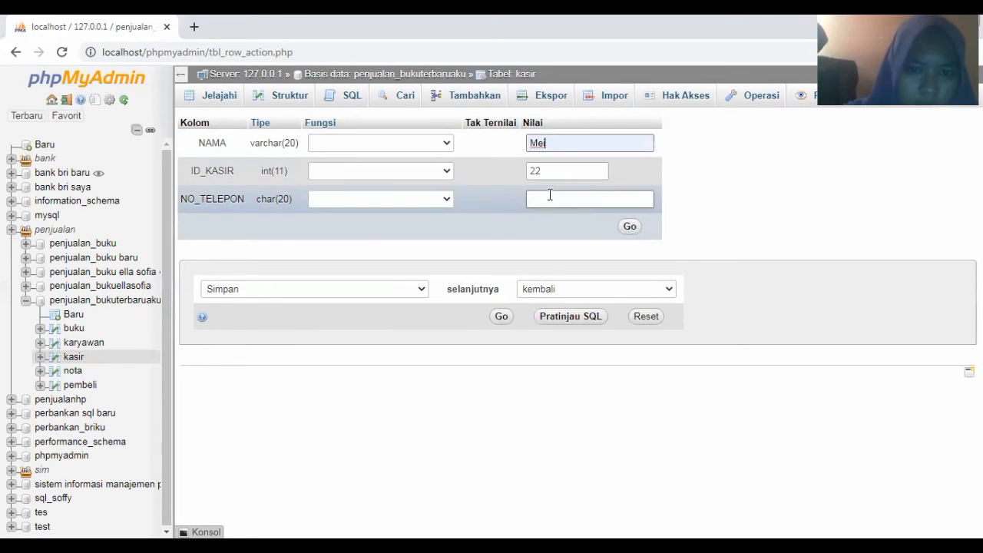
pyautogui.click(550, 196)
pyautogui.click(556, 229)
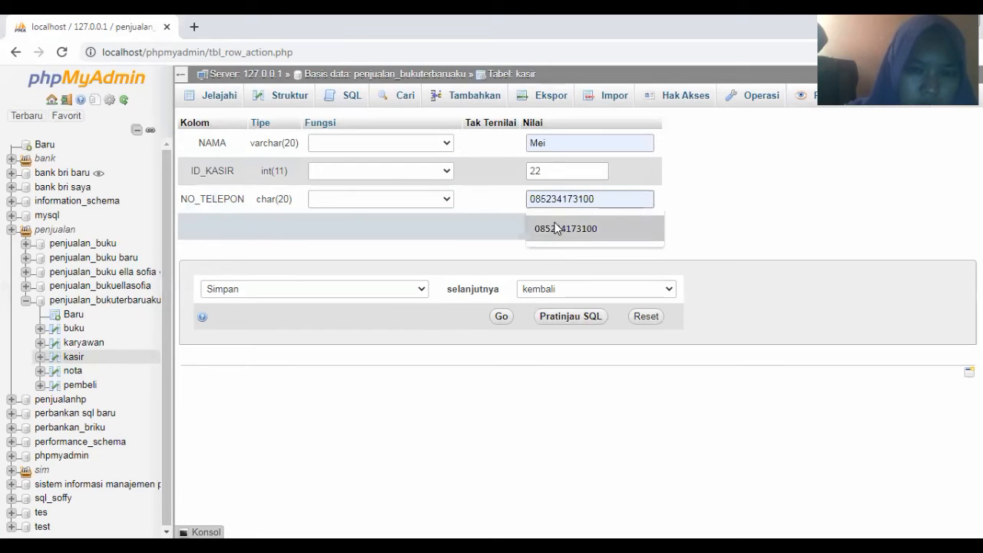
pyautogui.press('BackSpace')
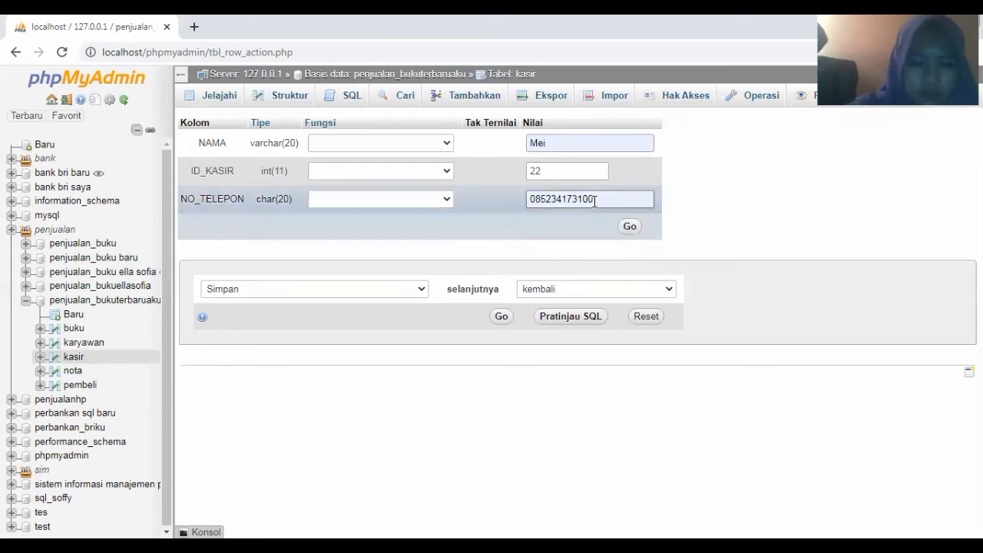
pyautogui.write('1')
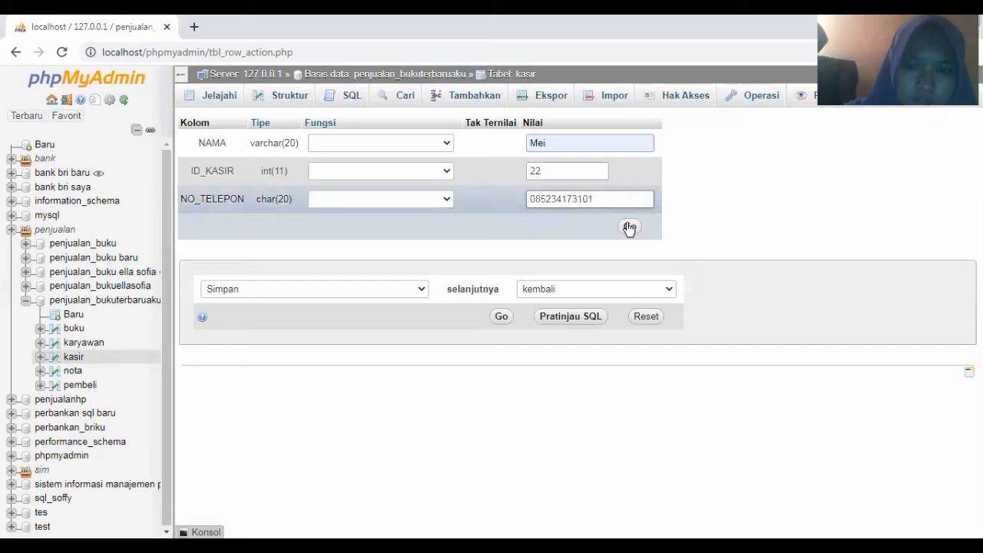
pyautogui.click(629, 229)
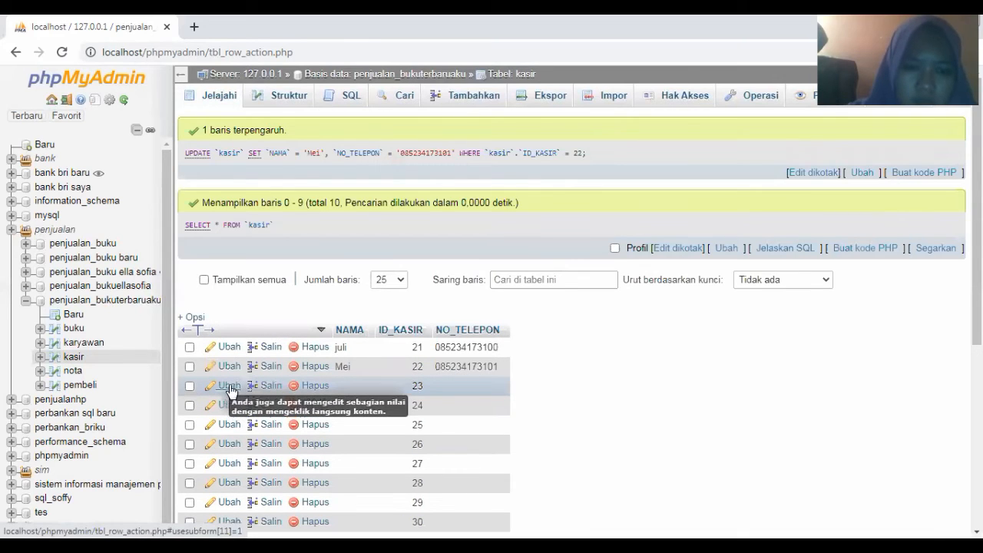
# Save kasir row 23 with a suggested name and the suggested phone number, last digit changed to 2
pyautogui.click(230, 386)
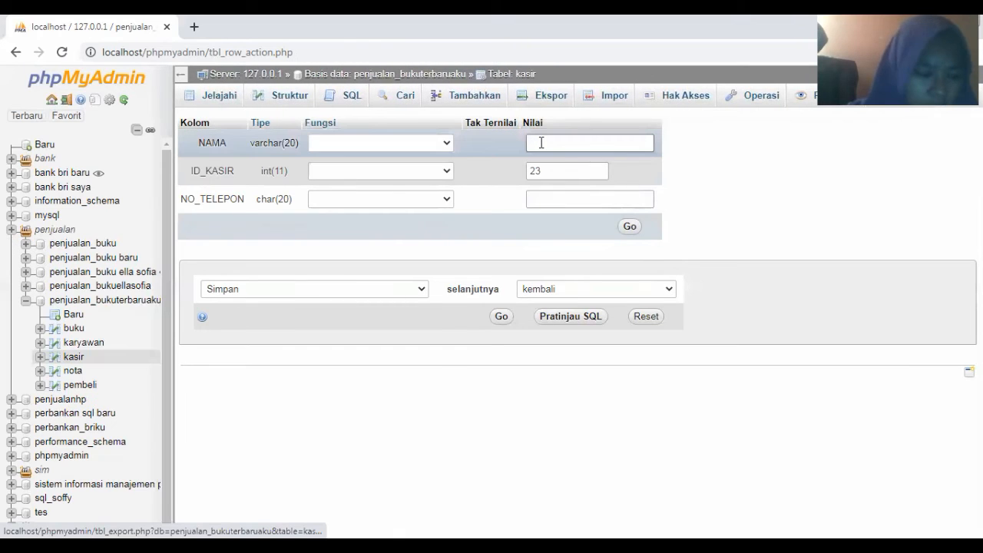
pyautogui.click(541, 142)
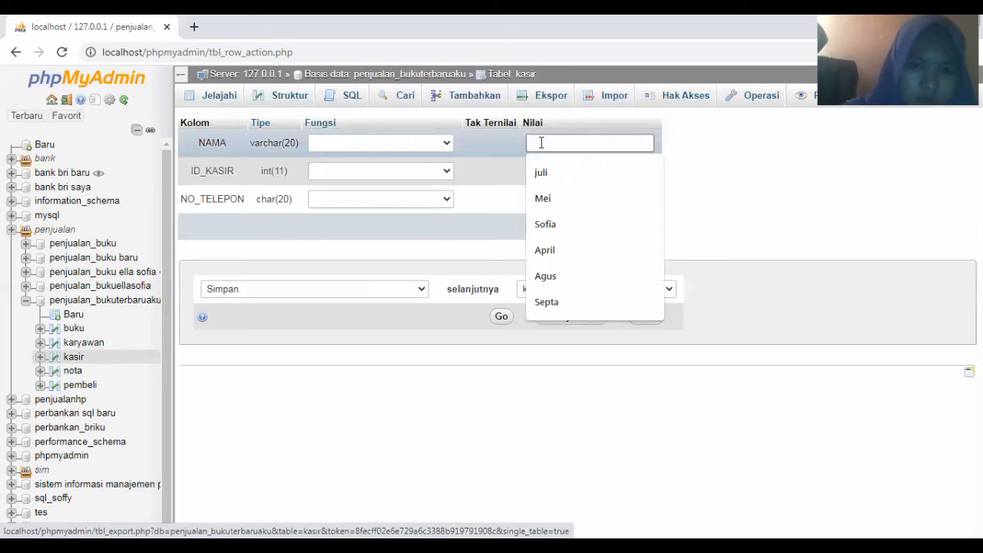
pyautogui.write('a')
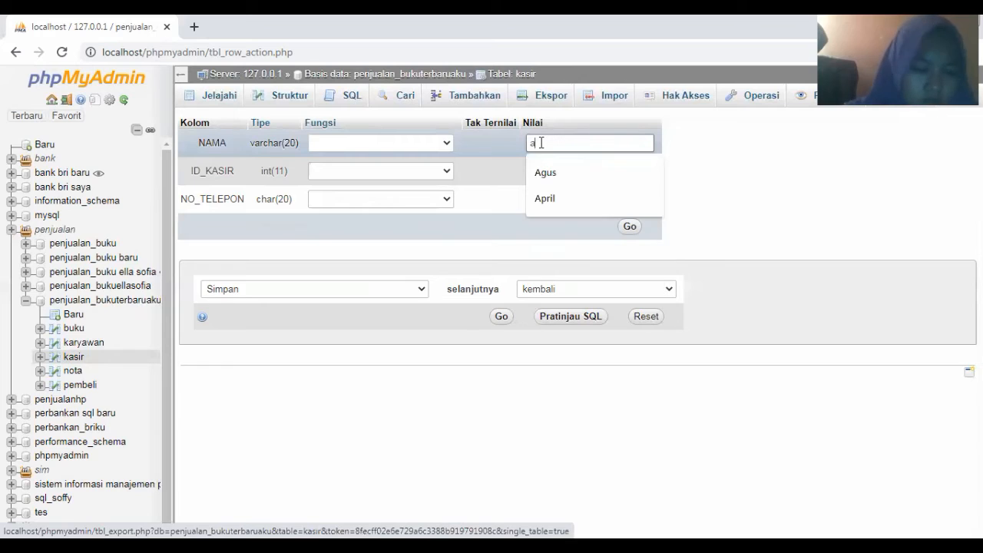
pyautogui.click(569, 198)
pyautogui.click(566, 198)
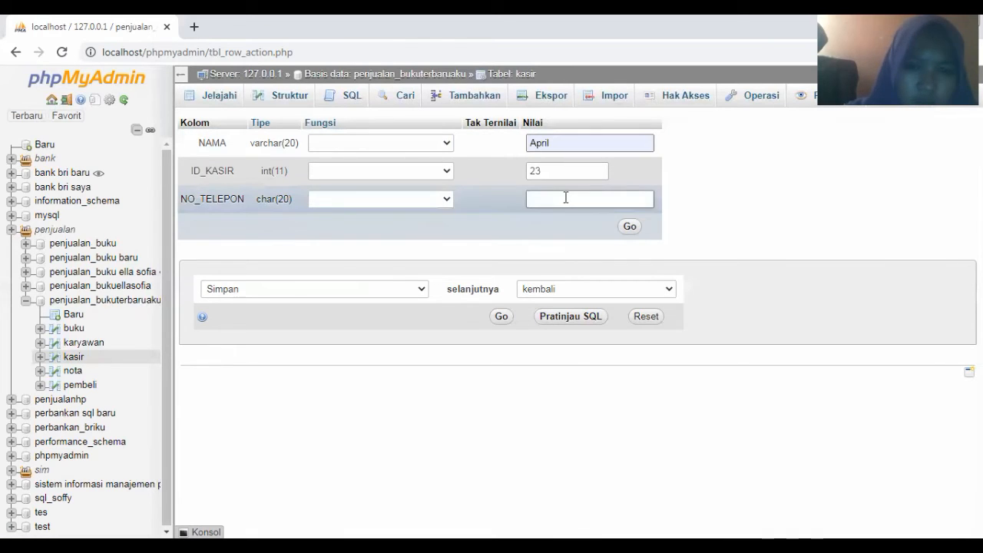
pyautogui.click(565, 199)
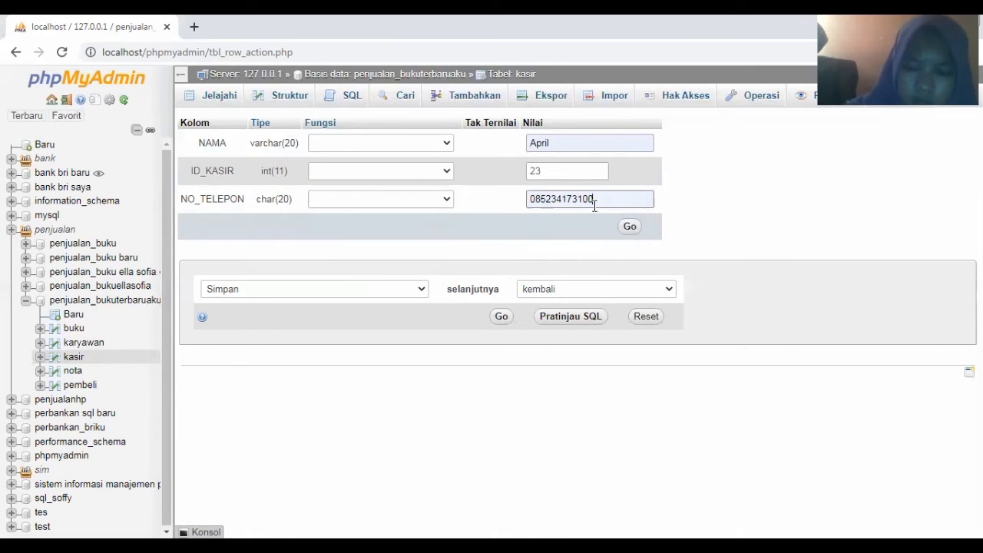
pyautogui.press('BackSpace')
pyautogui.write('2')
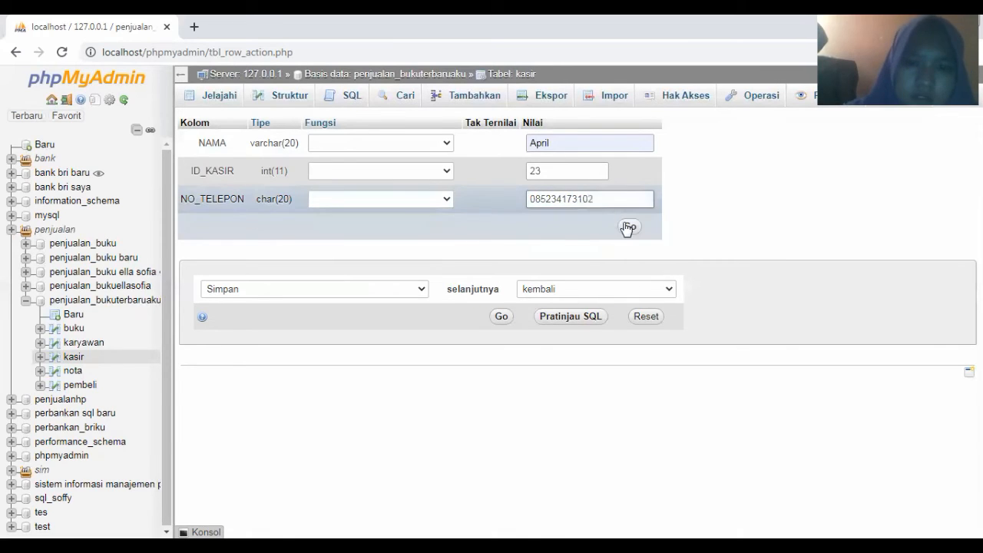
pyautogui.click(627, 227)
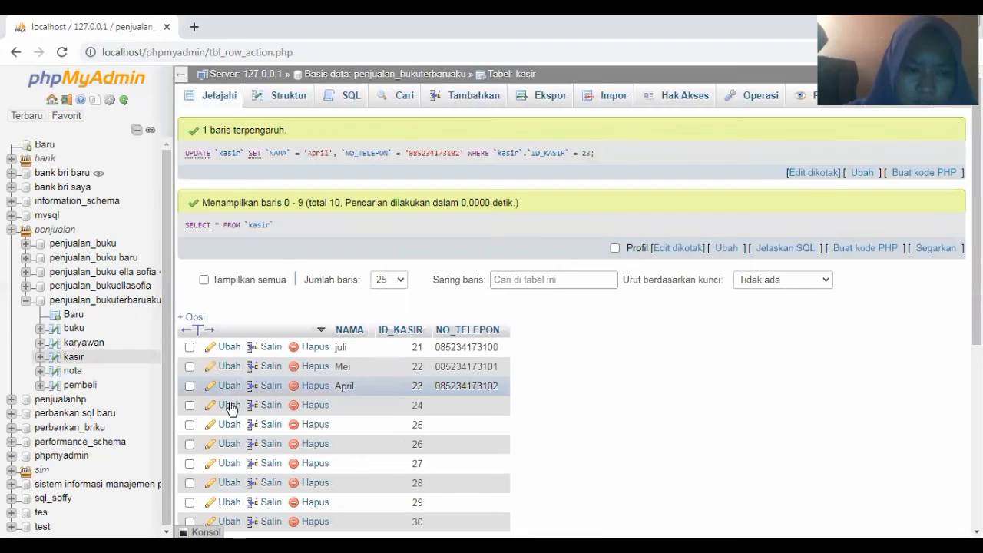
# Save kasir row 24 with a suggested name and the suggested phone number, last digit changed to 3
pyautogui.click(228, 404)
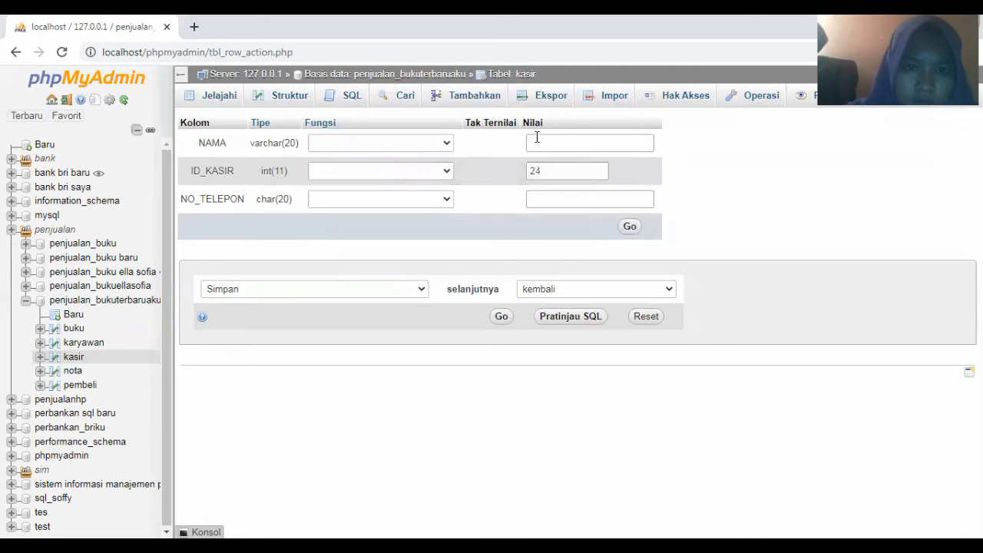
pyautogui.click(537, 140)
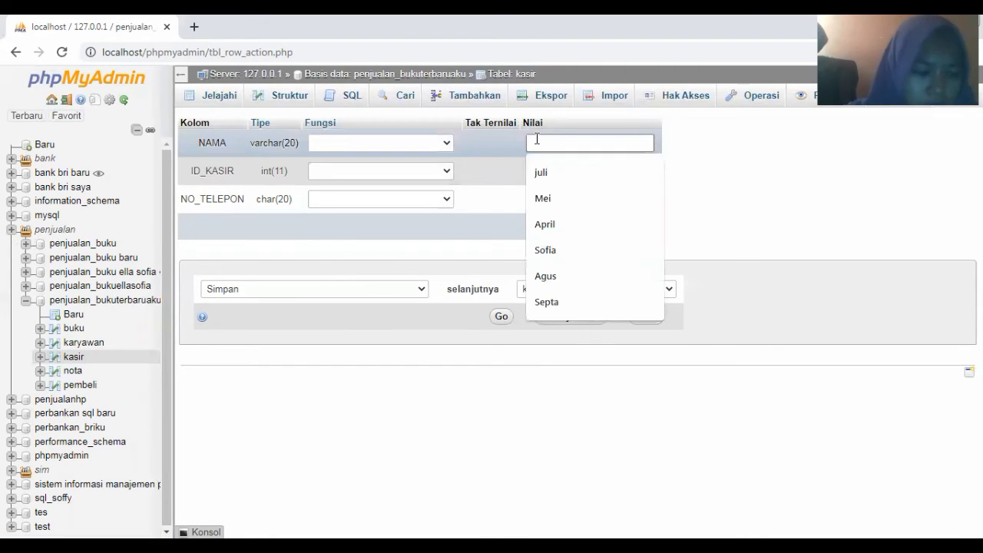
pyautogui.write('a')
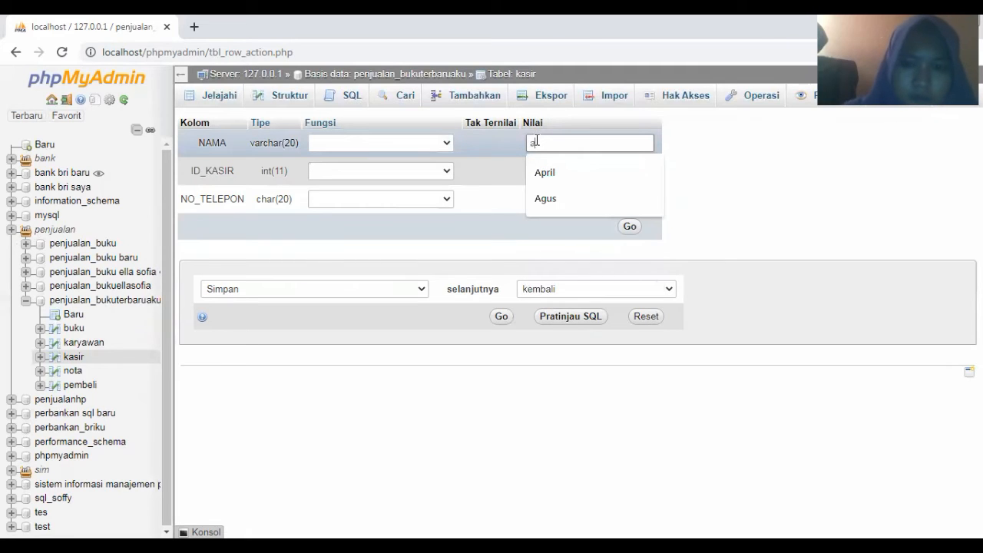
pyautogui.write('g')
pyautogui.click(548, 192)
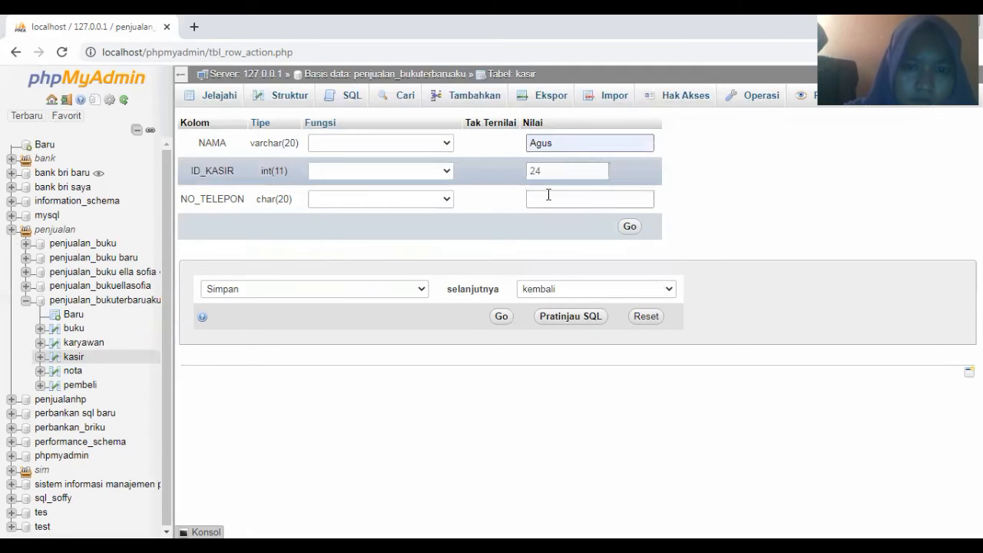
pyautogui.click(548, 195)
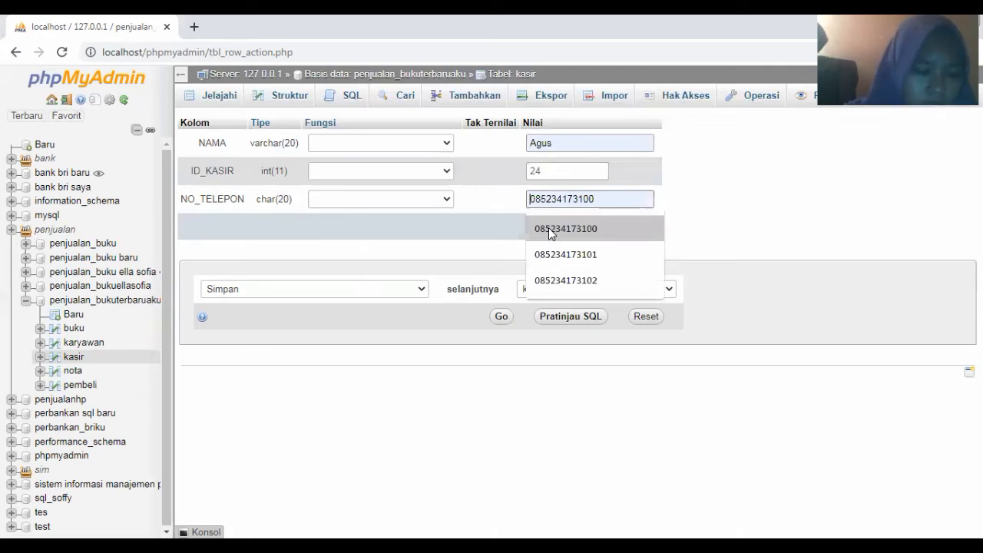
pyautogui.click(549, 227)
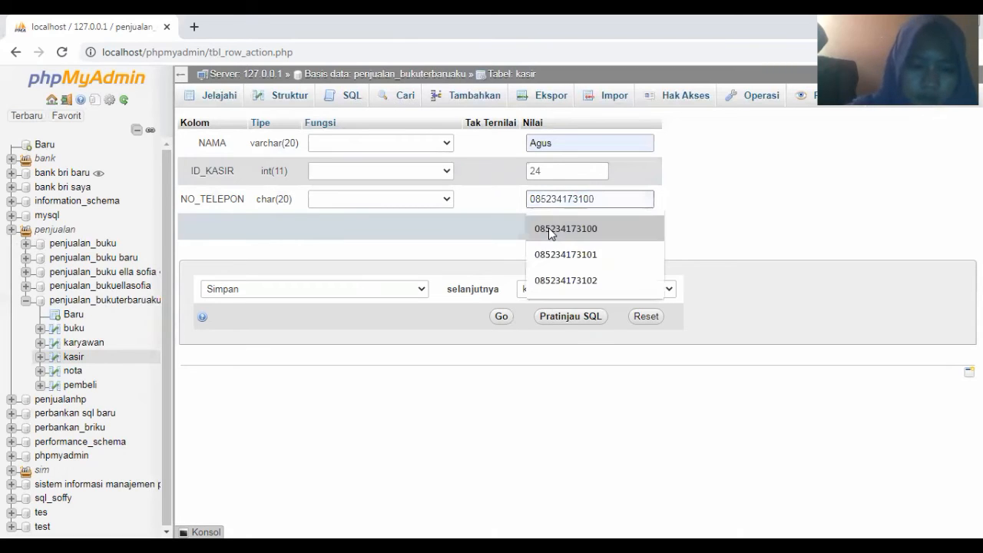
pyautogui.press('BackSpace')
pyautogui.write('3')
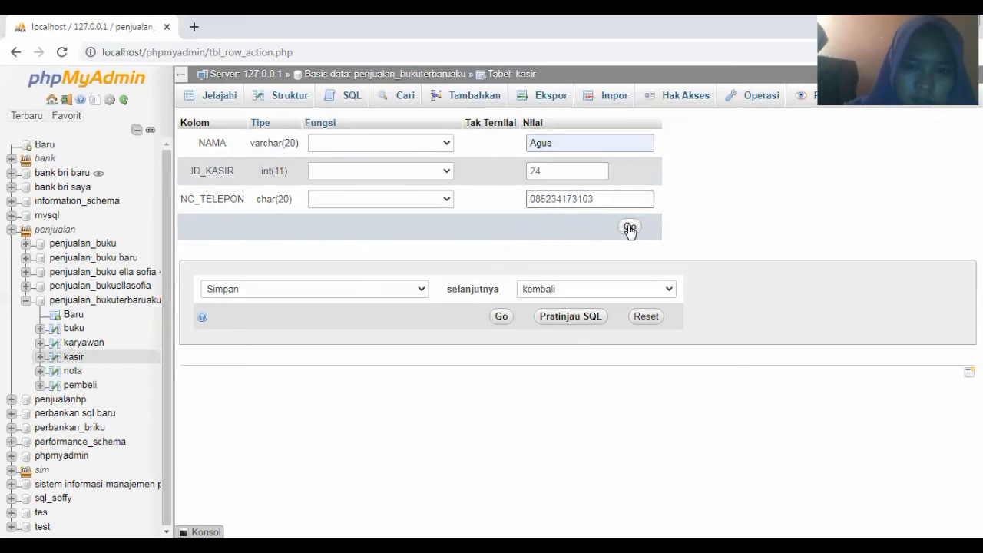
pyautogui.click(629, 228)
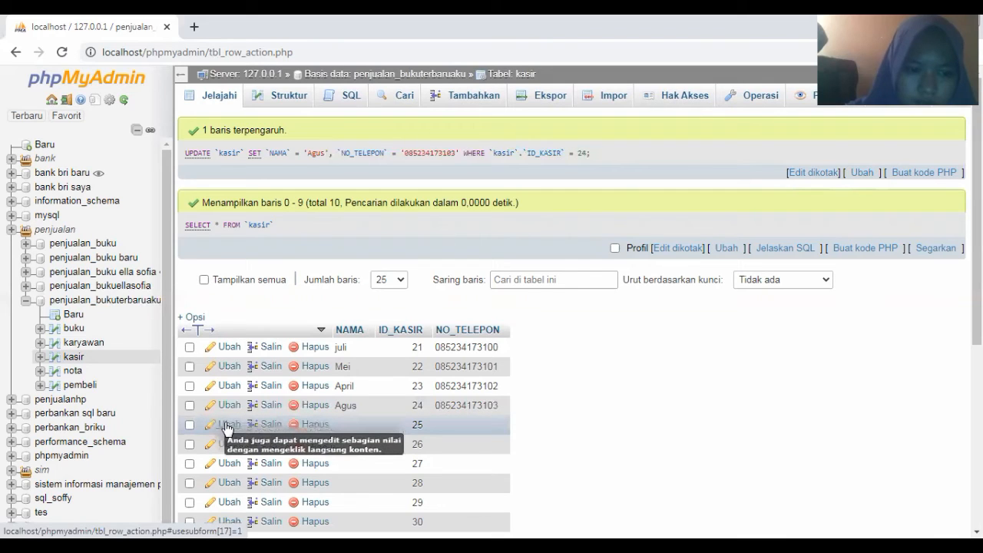
pyautogui.click(227, 427)
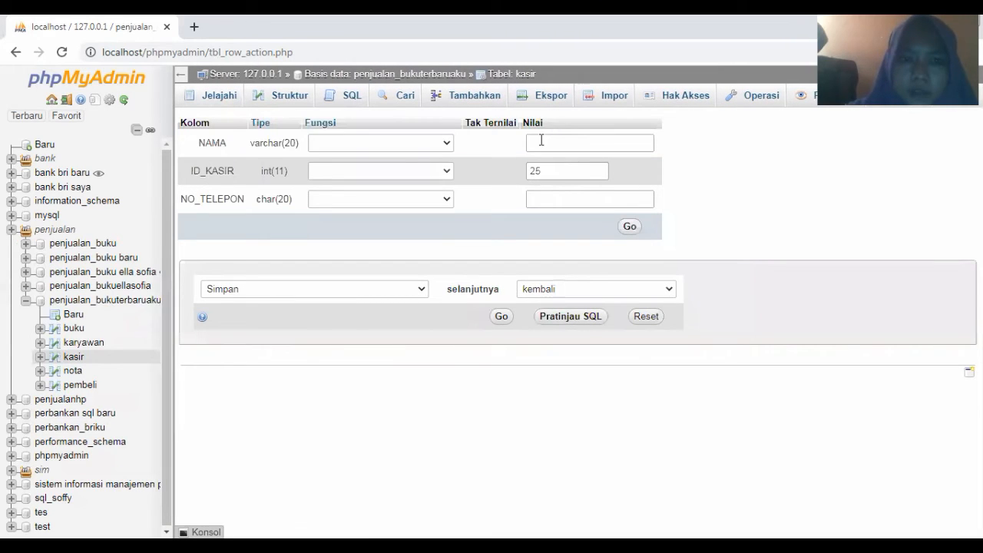
# Save kasir row 25 with a suggested name and the suggested phone number, last digit changed to 4
pyautogui.click(541, 142)
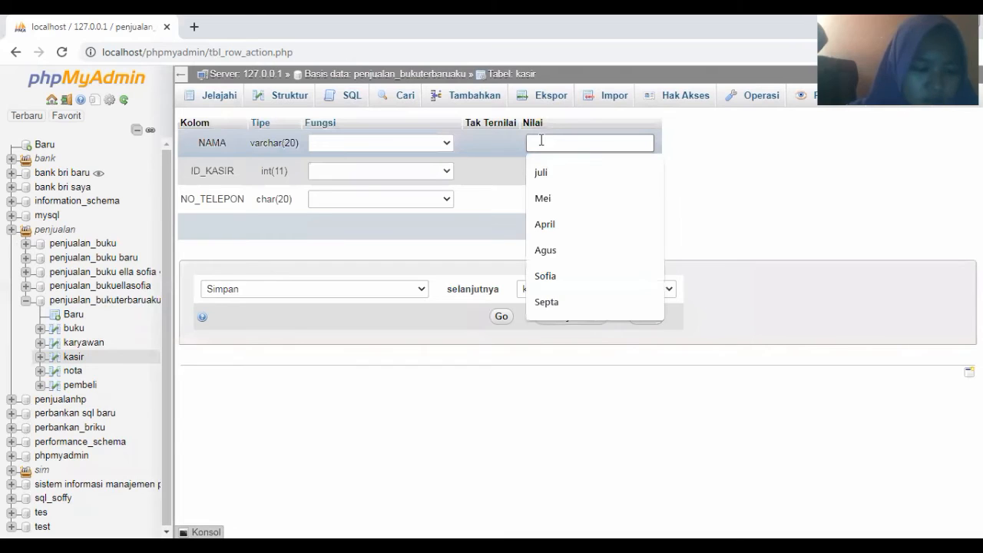
pyautogui.write('se')
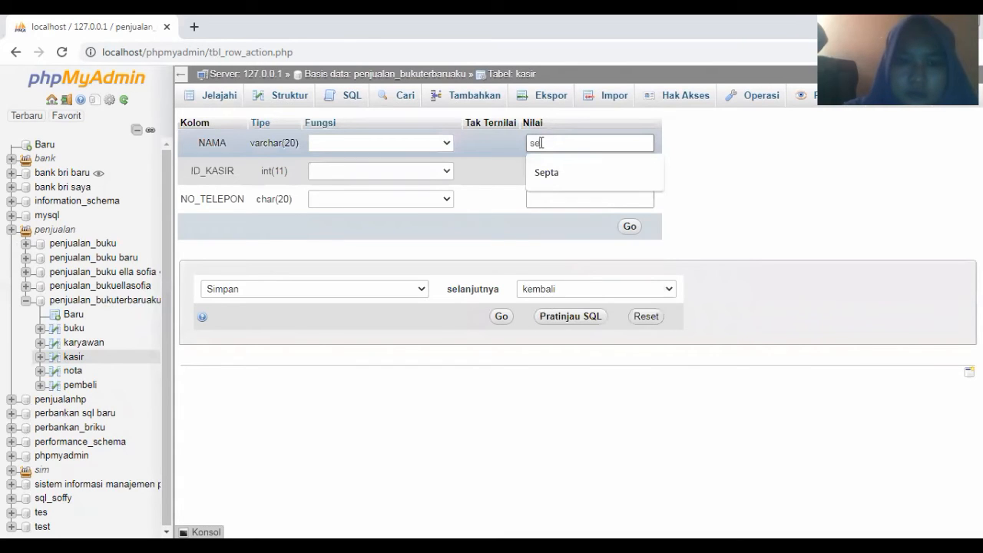
pyautogui.click(549, 182)
pyautogui.click(548, 201)
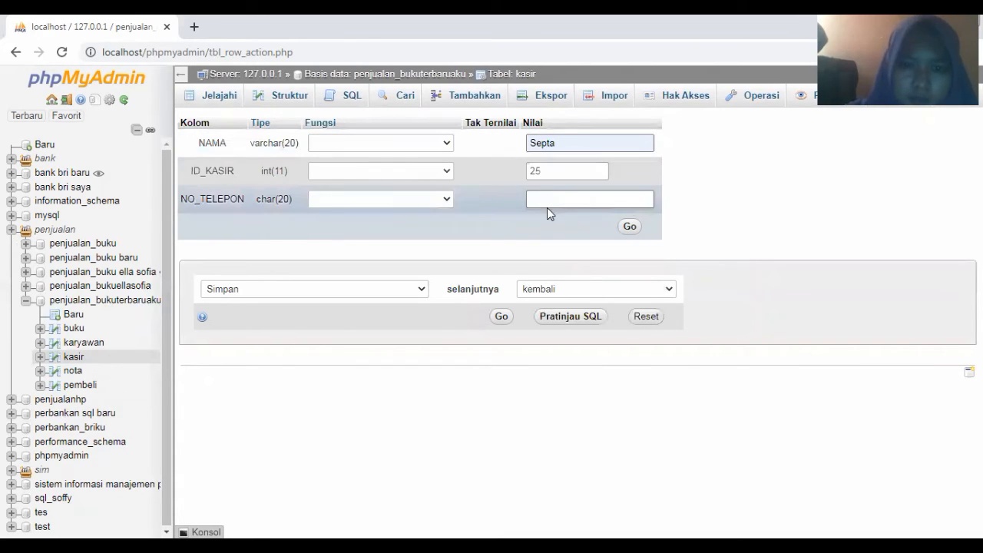
pyautogui.click(549, 229)
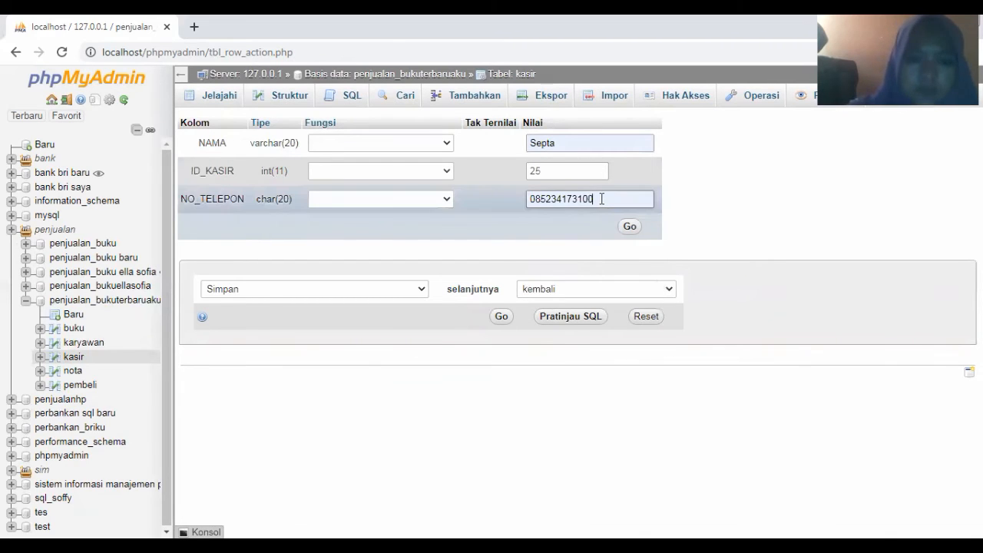
pyautogui.press('BackSpace')
pyautogui.write('4')
pyautogui.click(631, 227)
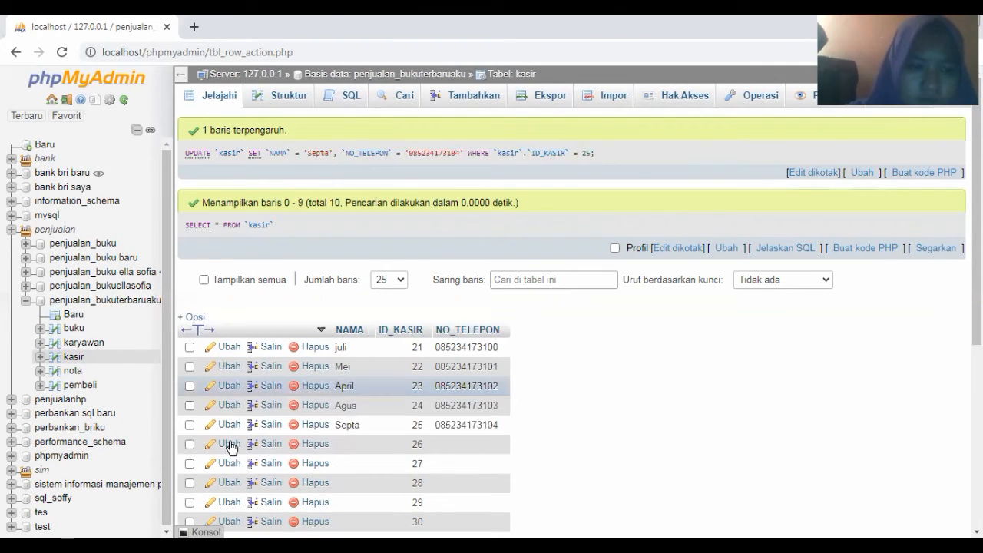
pyautogui.click(231, 444)
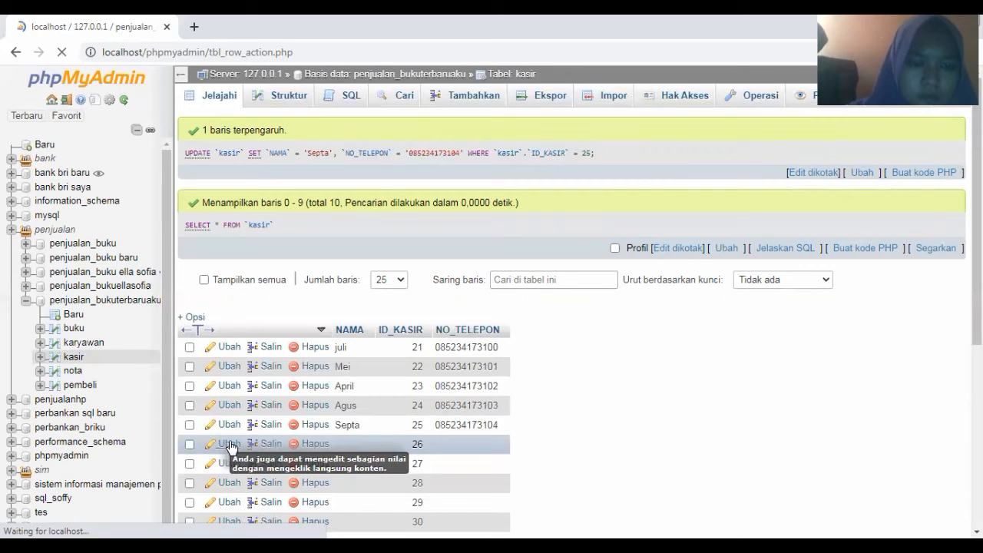
# Save kasir row 26 with a suggested name and the suggested phone number, last digit changed to 5
pyautogui.scroll(-1, 522, 162)
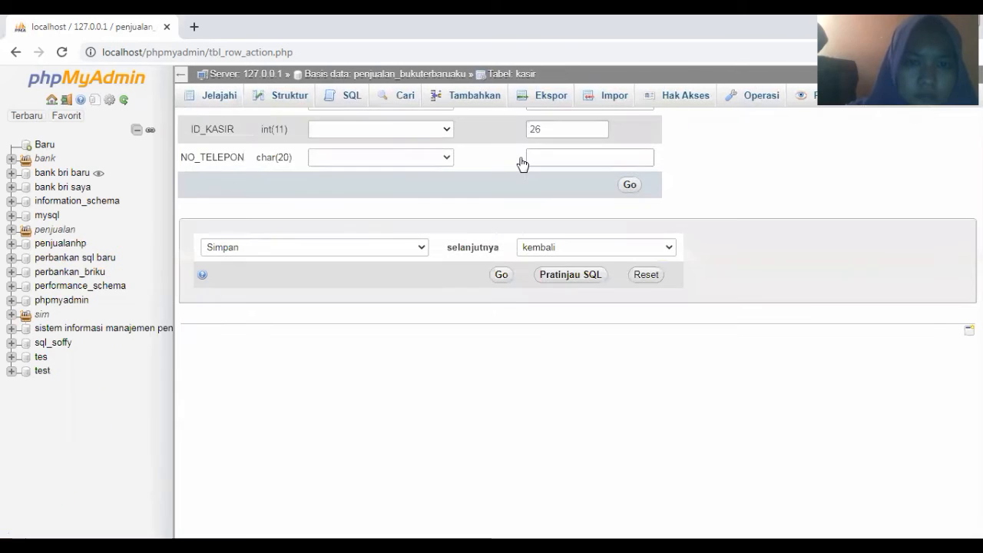
pyautogui.scroll(1, 538, 130)
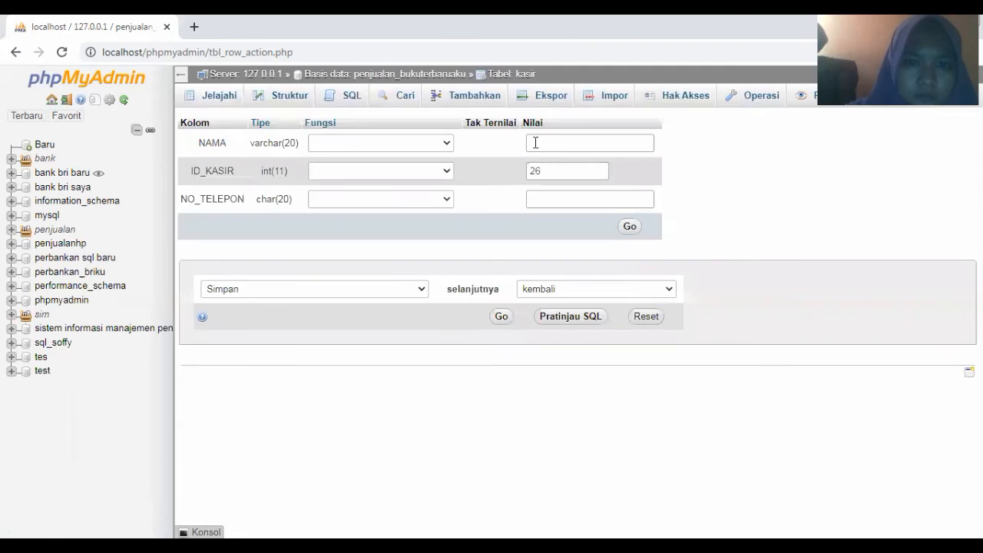
pyautogui.click(536, 143)
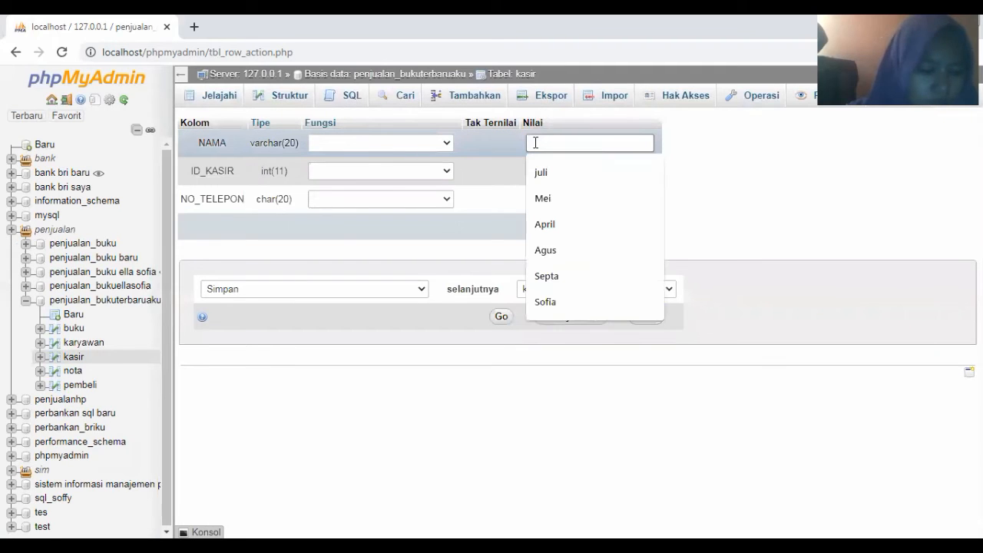
pyautogui.write('e')
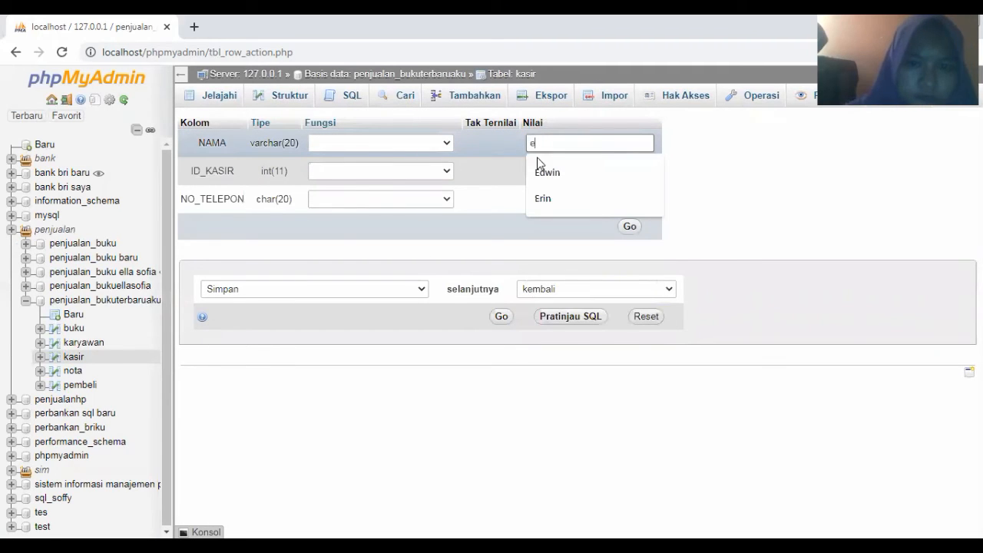
pyautogui.write('rin')
pyautogui.click(540, 169)
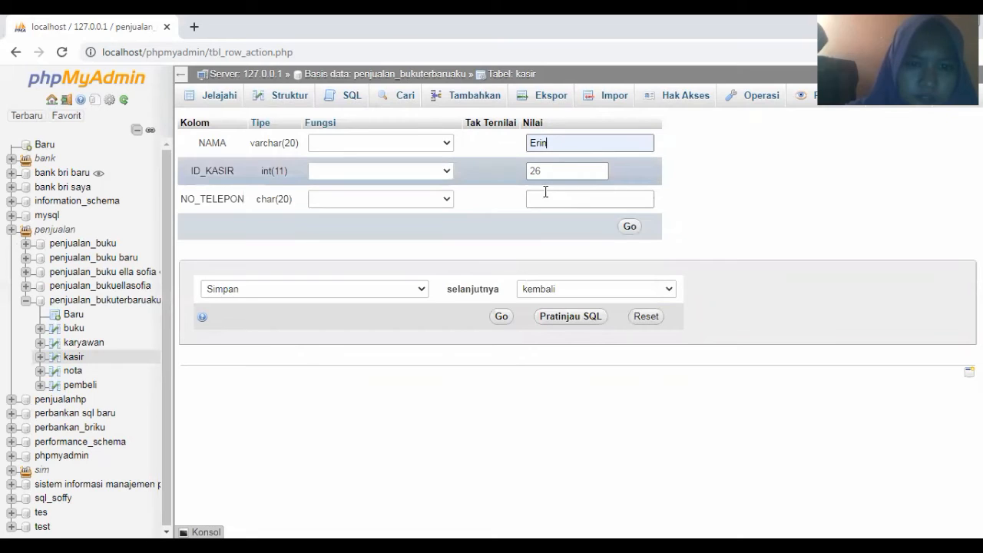
pyautogui.click(545, 198)
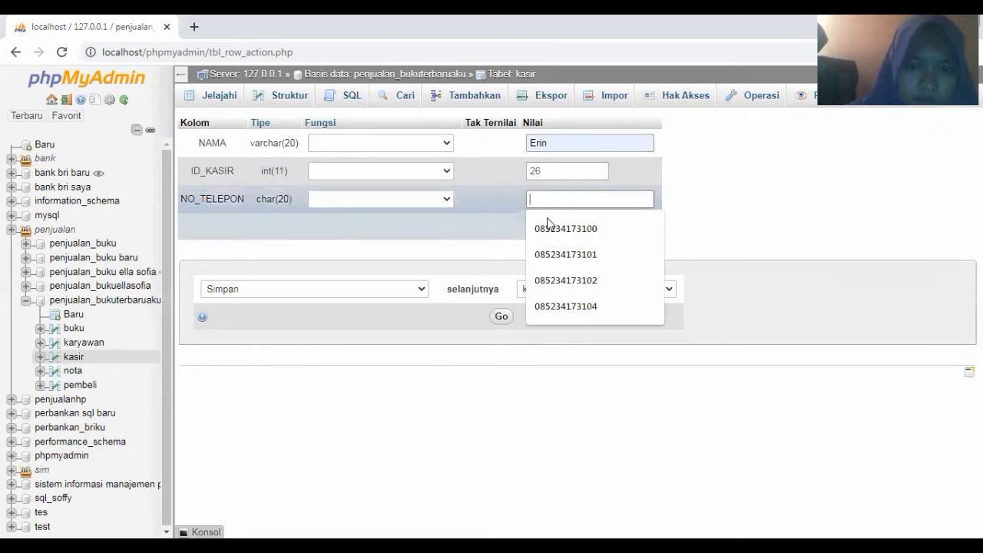
pyautogui.click(549, 229)
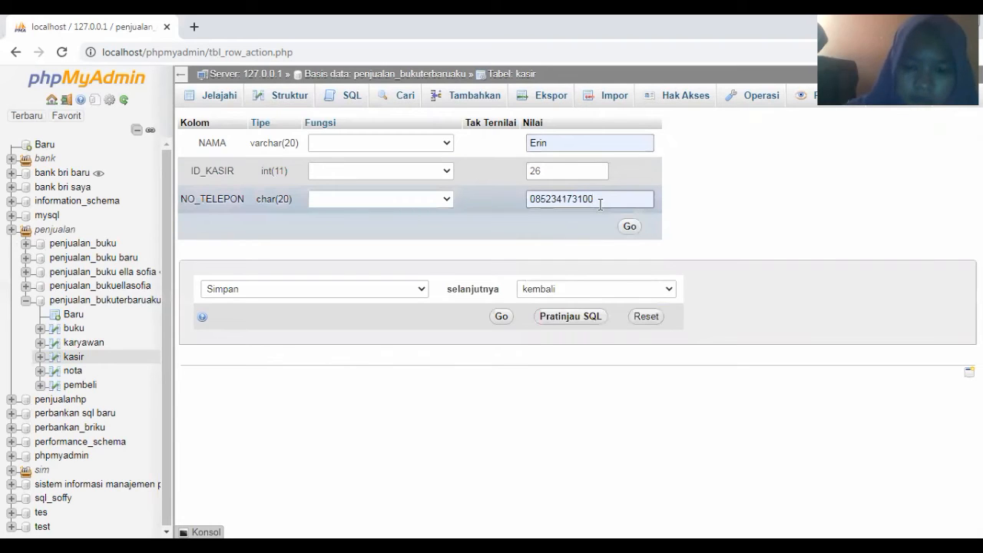
pyautogui.press('BackSpace')
pyautogui.write('5')
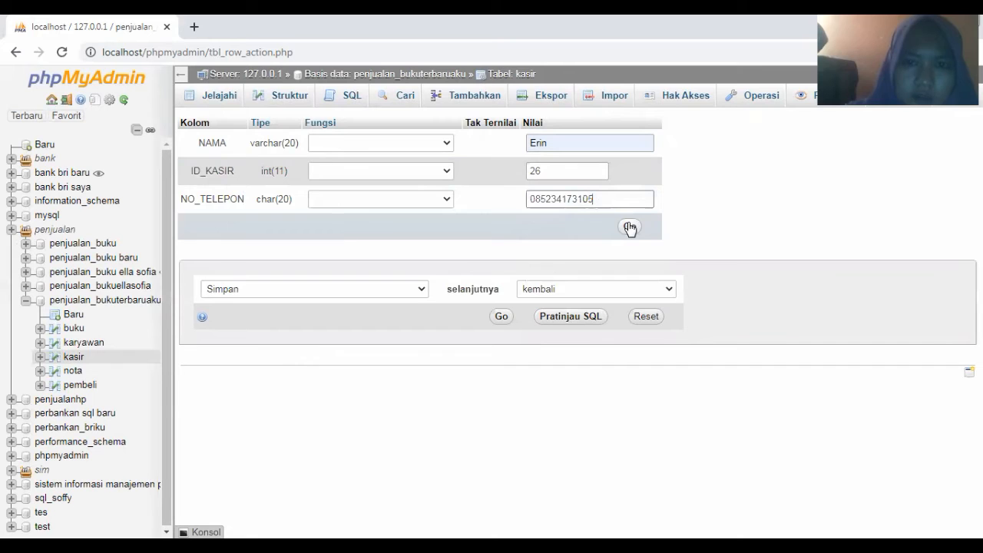
pyautogui.click(629, 227)
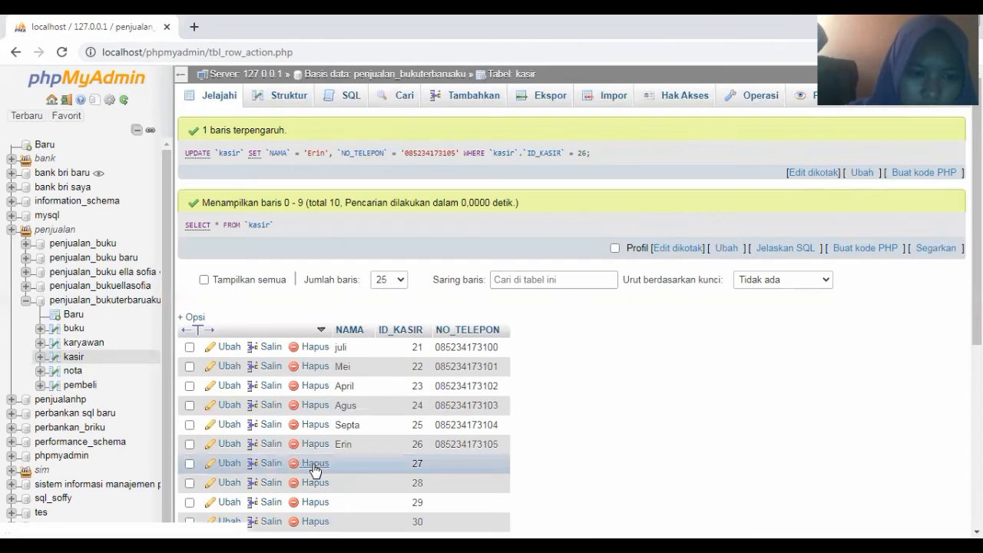
# Save kasir row 27 with a suggested name and the suggested phone number, last digit changed to 6
pyautogui.click(228, 464)
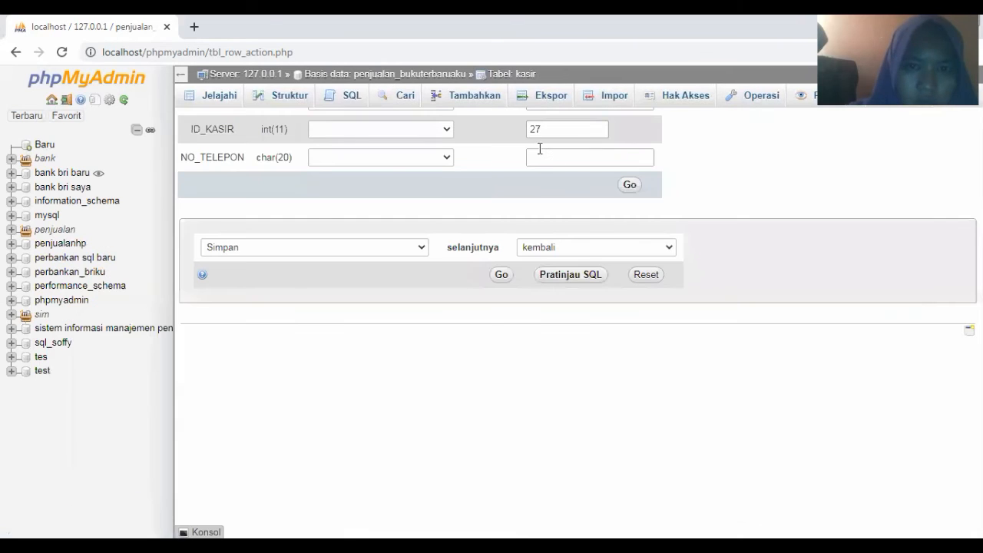
pyautogui.click(540, 145)
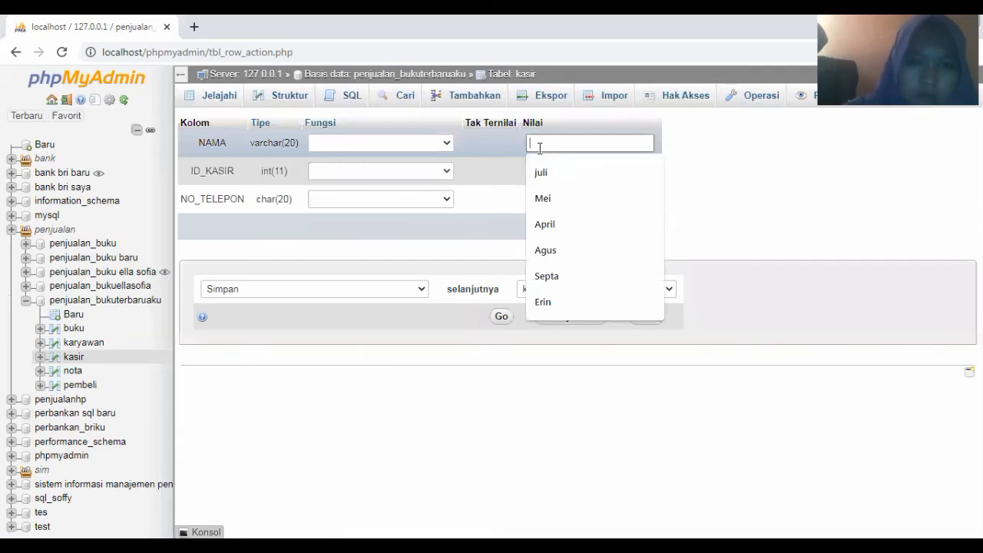
pyautogui.write('ed')
pyautogui.click(547, 172)
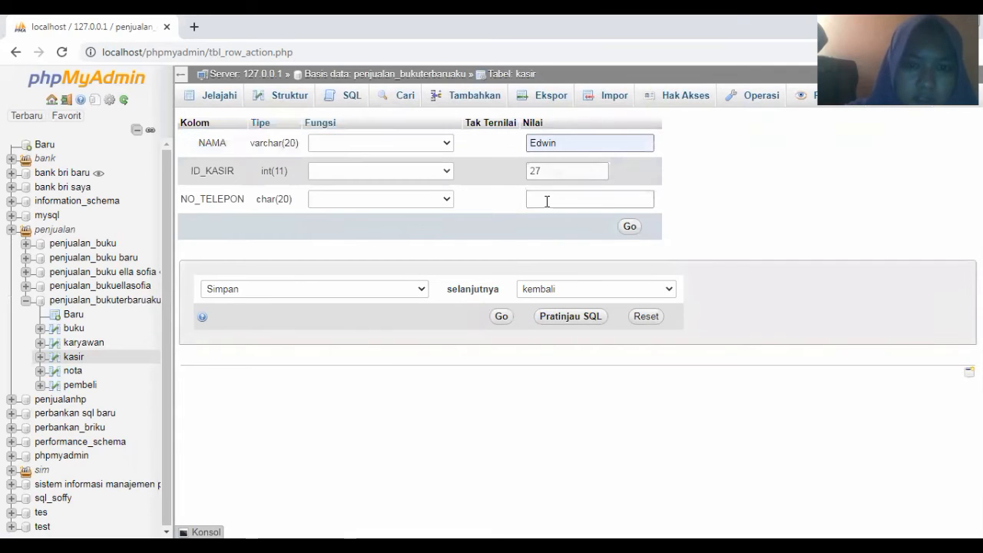
pyautogui.click(546, 201)
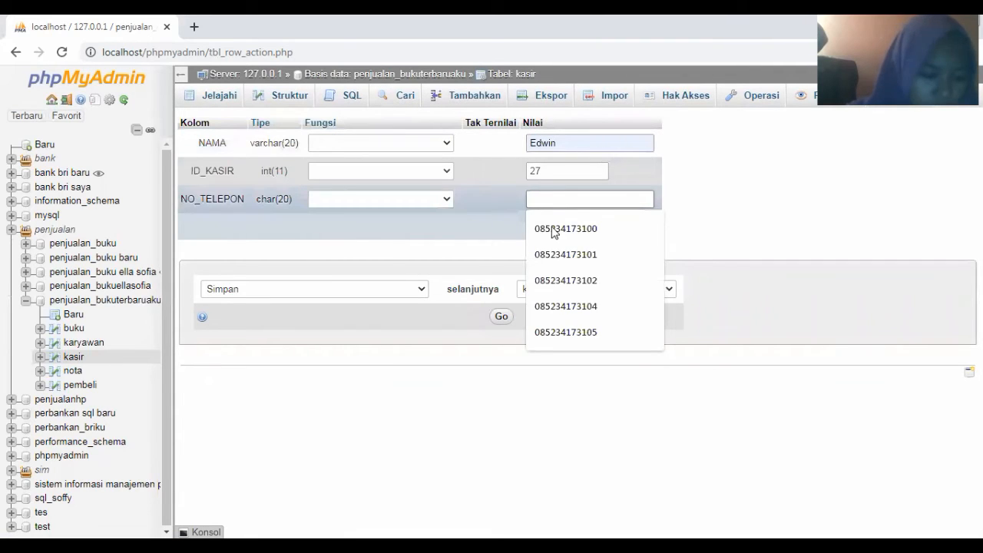
pyautogui.click(553, 229)
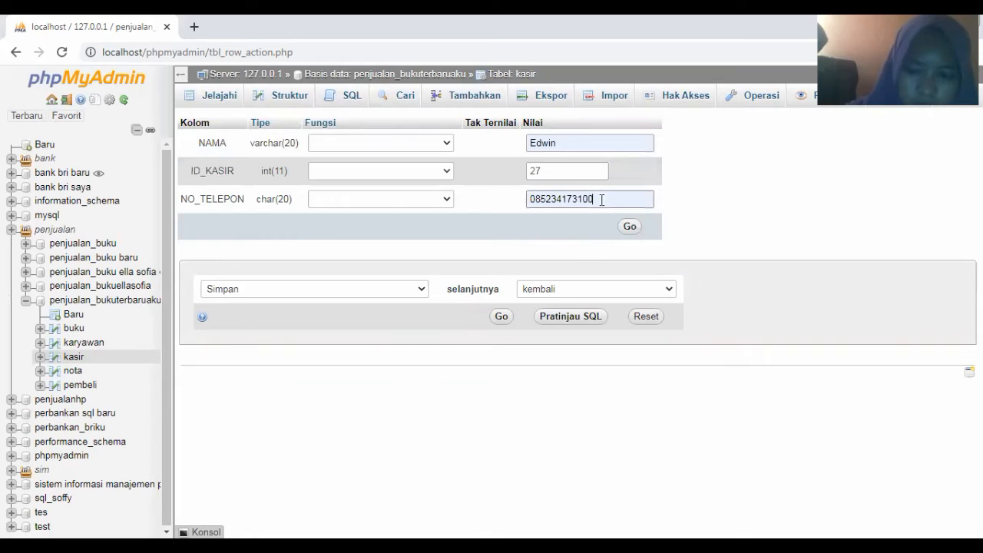
pyautogui.press('BackSpace')
pyautogui.write('6')
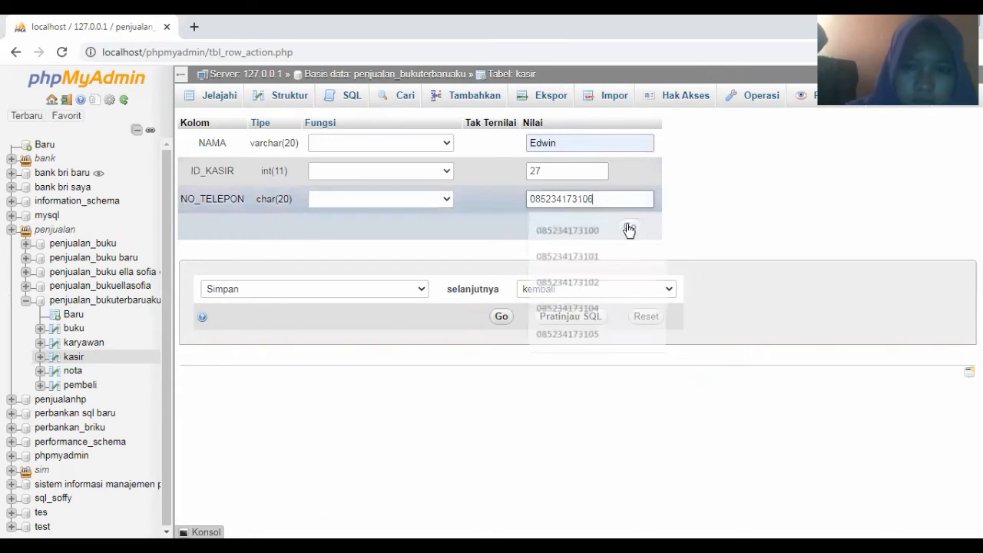
pyautogui.click(629, 230)
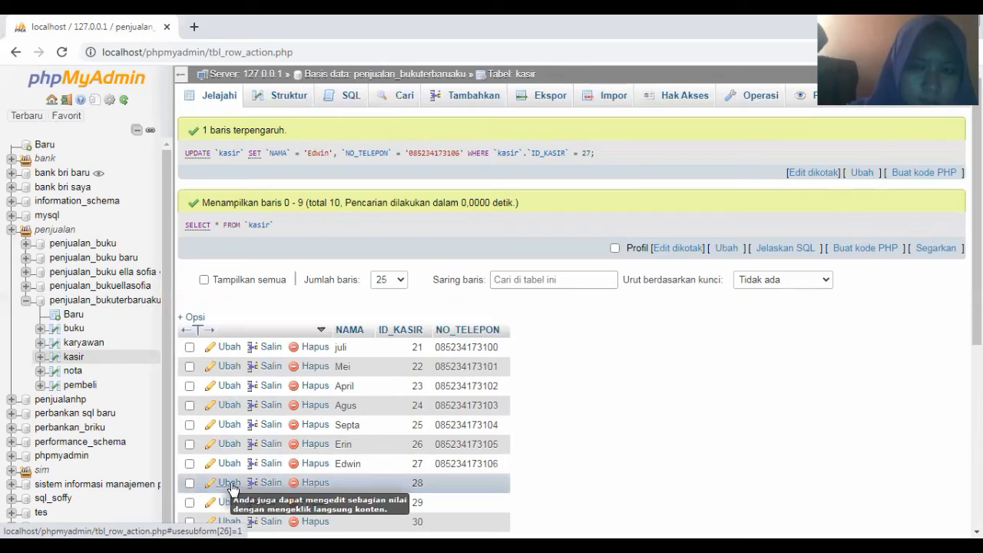
pyautogui.click(230, 483)
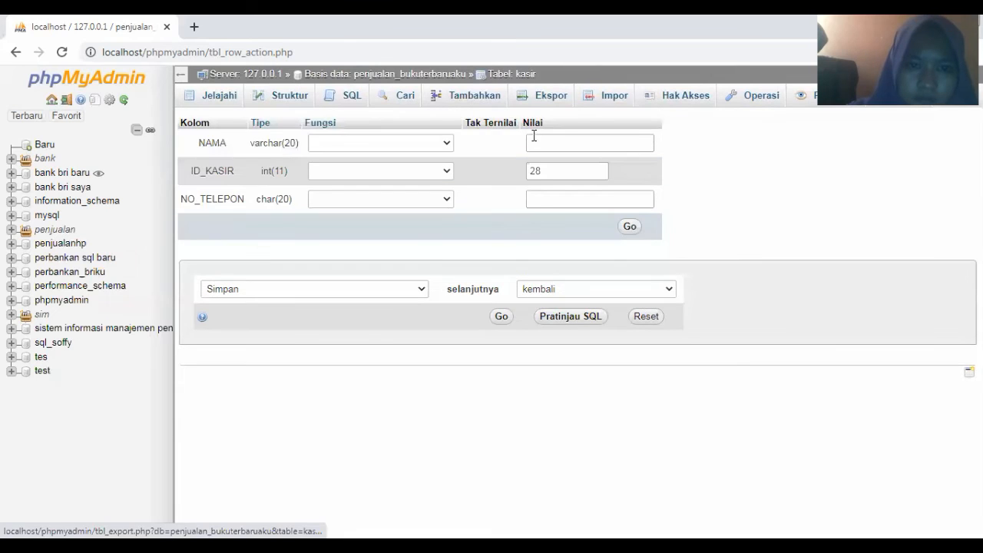
# Save kasir row 28 with a suggested name and the suggested phone number, last digit changed to 7
pyautogui.click(541, 142)
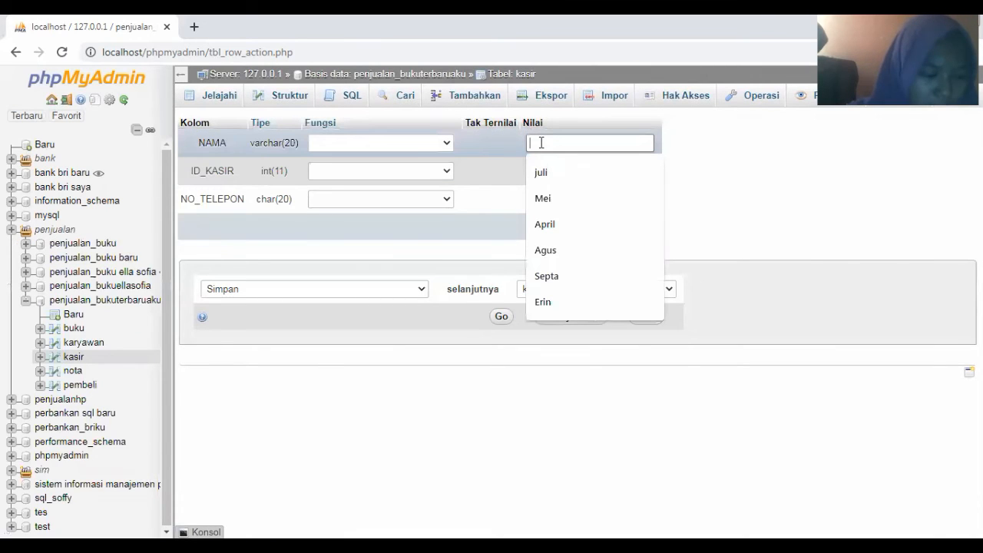
pyautogui.write('d')
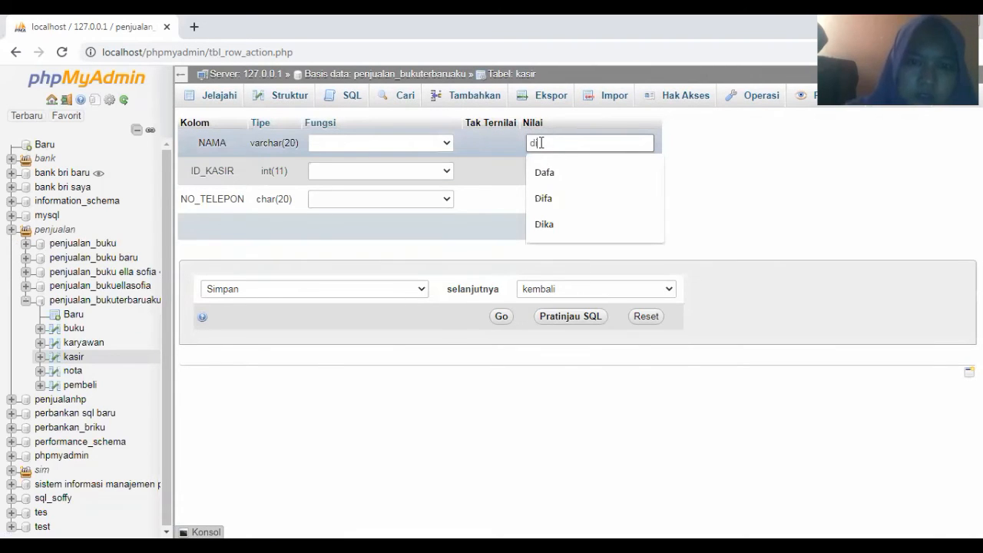
pyautogui.write('ik')
pyautogui.click(543, 184)
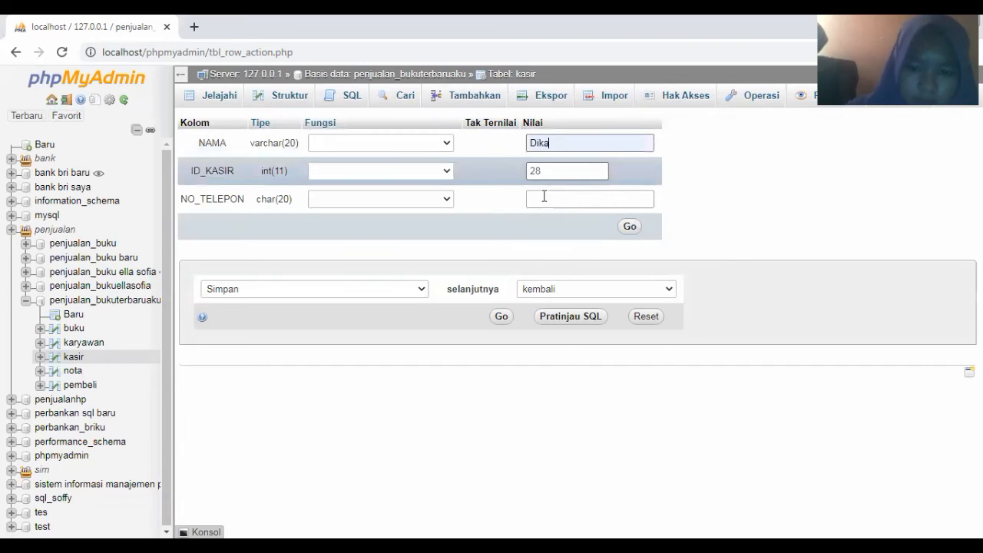
pyautogui.click(544, 197)
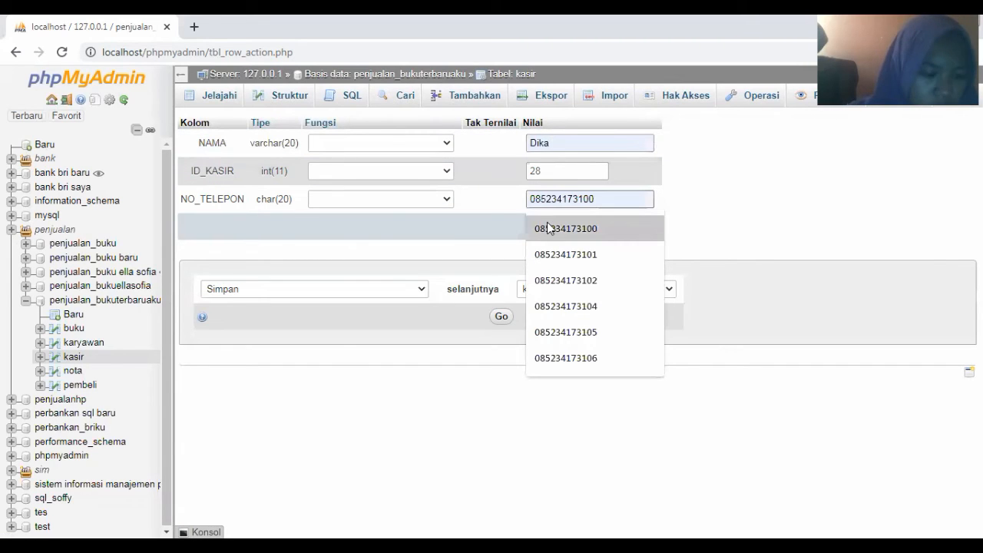
pyautogui.click(549, 228)
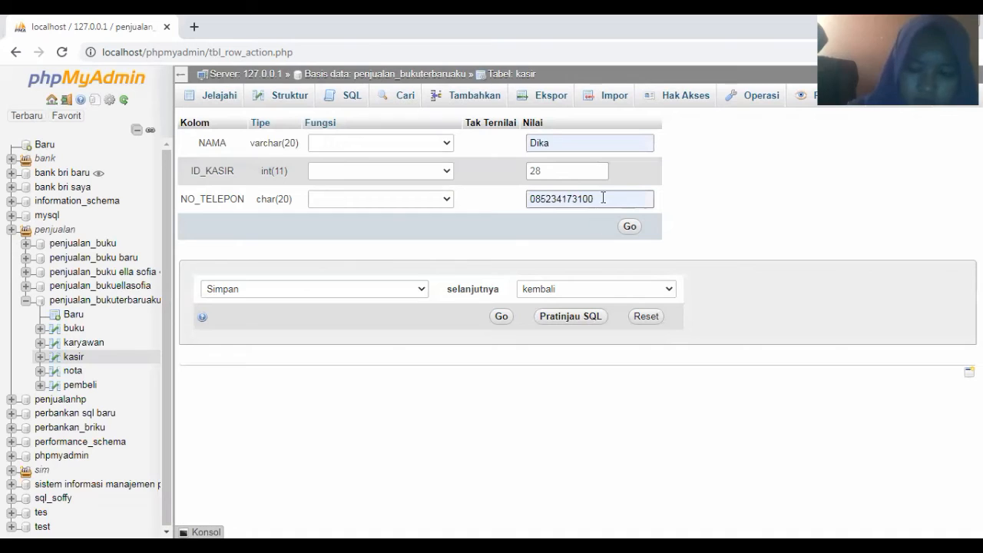
pyautogui.click(603, 198)
pyautogui.press('BackSpace')
pyautogui.write('7')
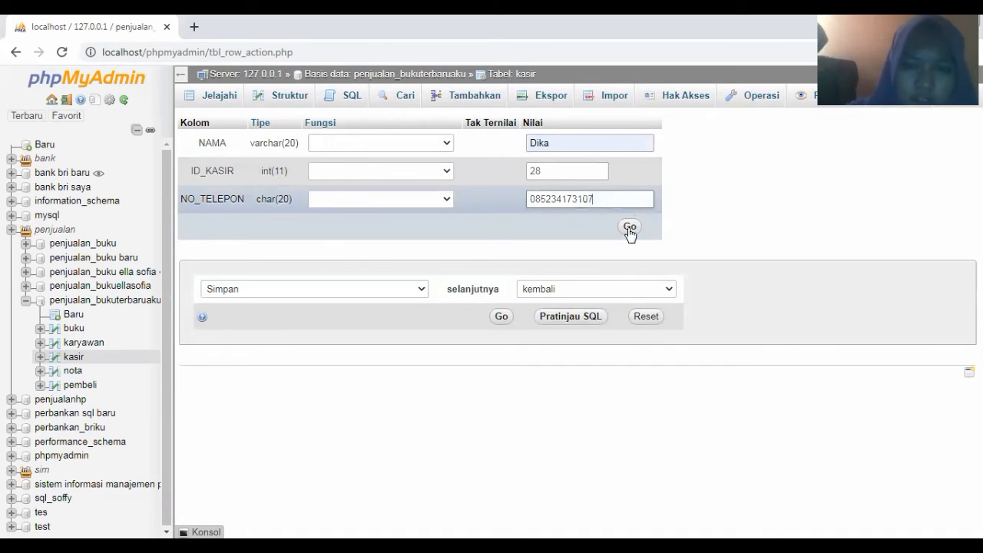
pyautogui.click(630, 227)
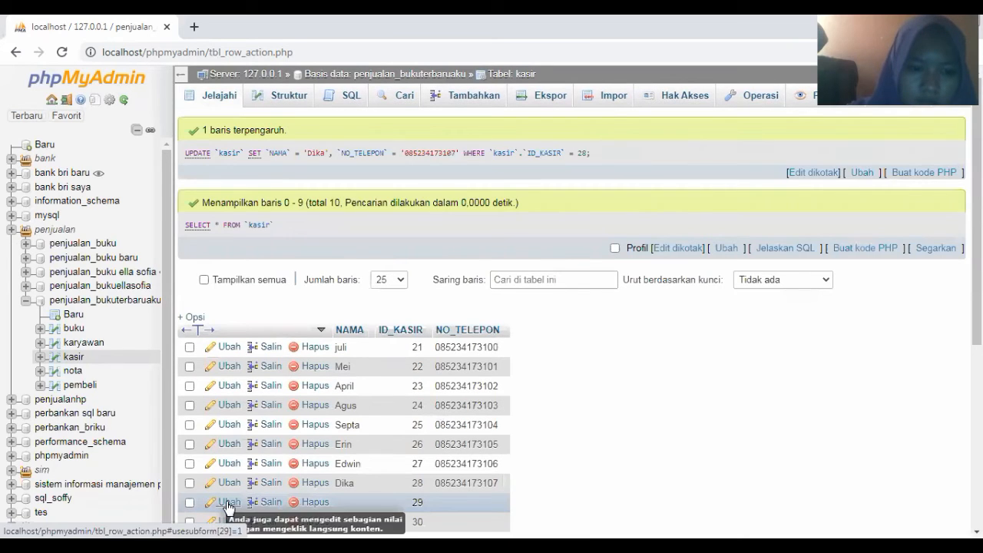
# Save kasir row 29 with a suggested name and the suggested phone number, last digit changed to 8
pyautogui.click(227, 503)
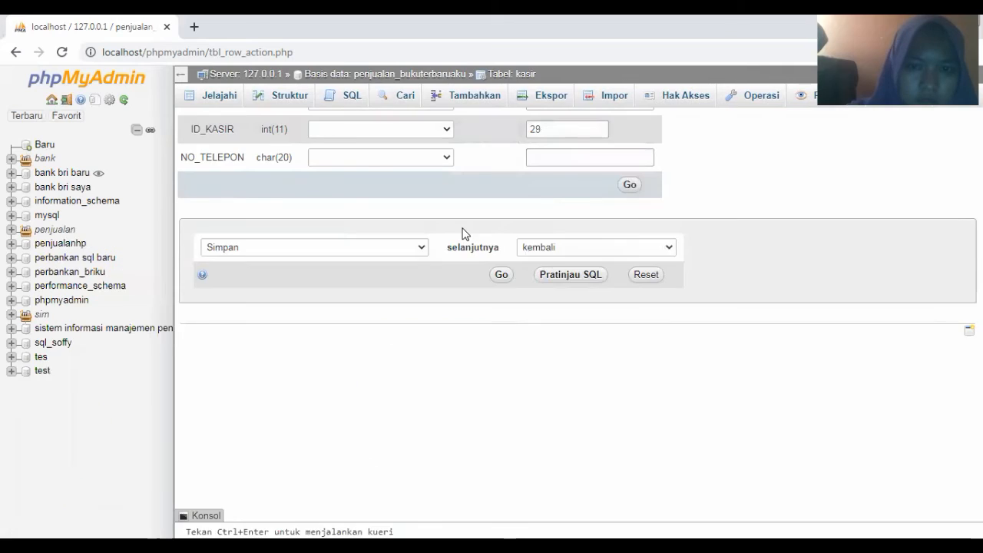
pyautogui.click(532, 145)
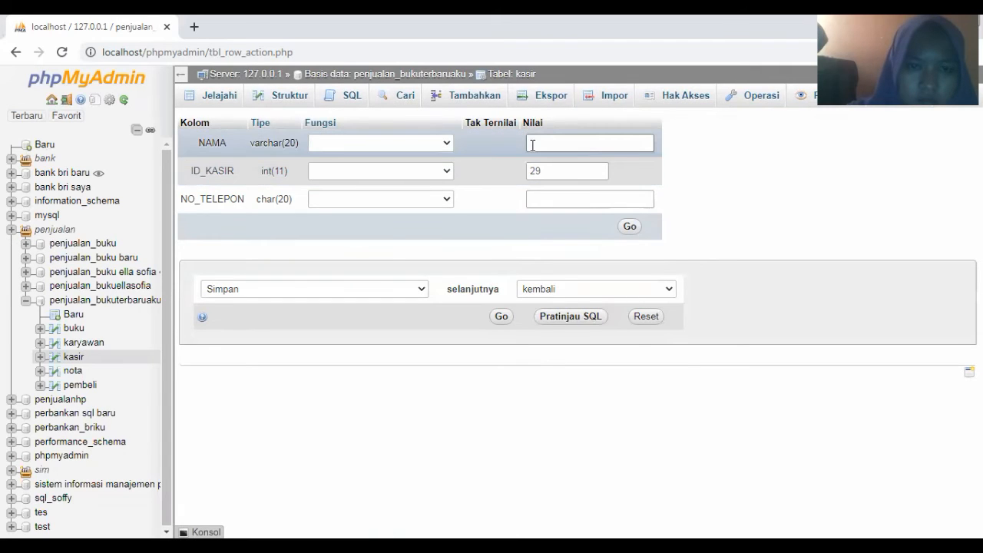
pyautogui.click(532, 145)
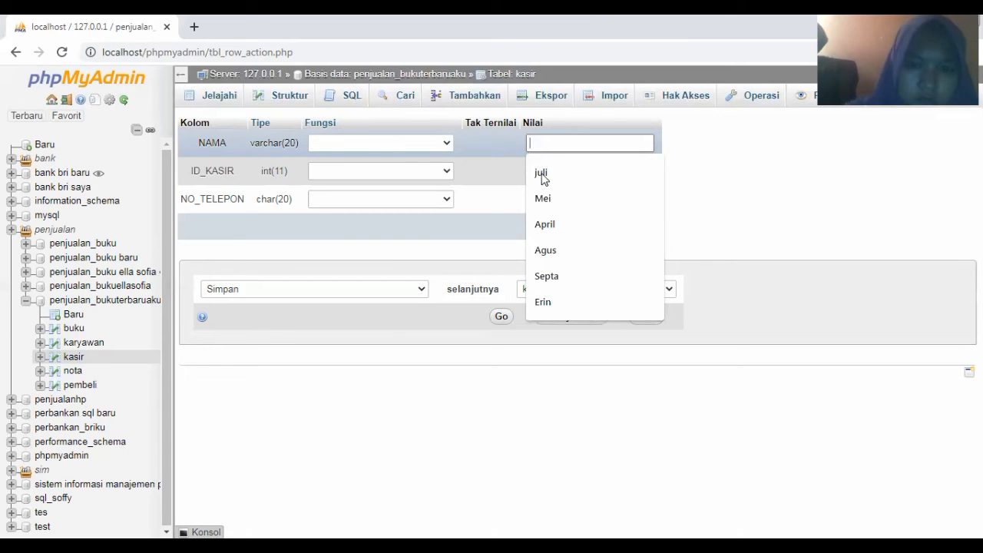
pyautogui.write('d')
pyautogui.click(542, 224)
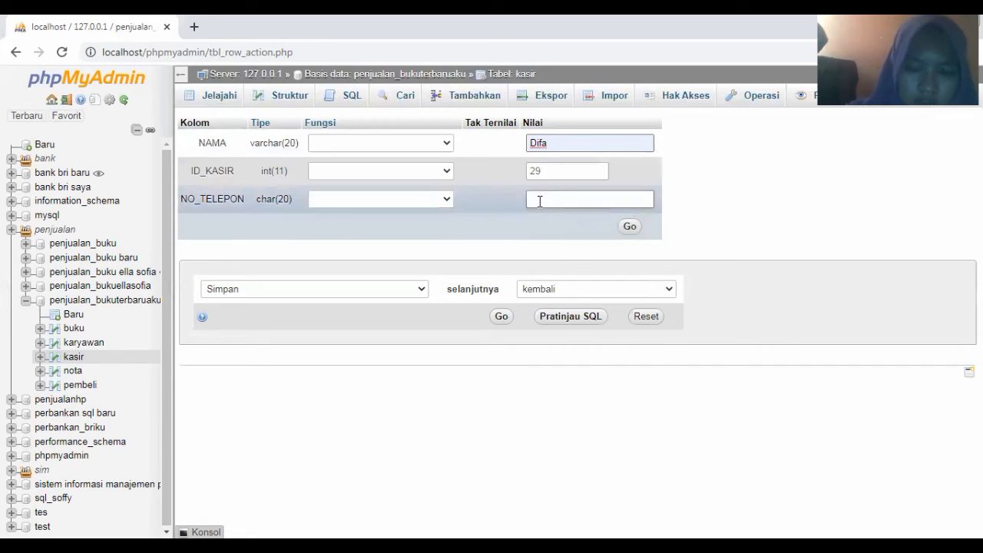
pyautogui.click(540, 201)
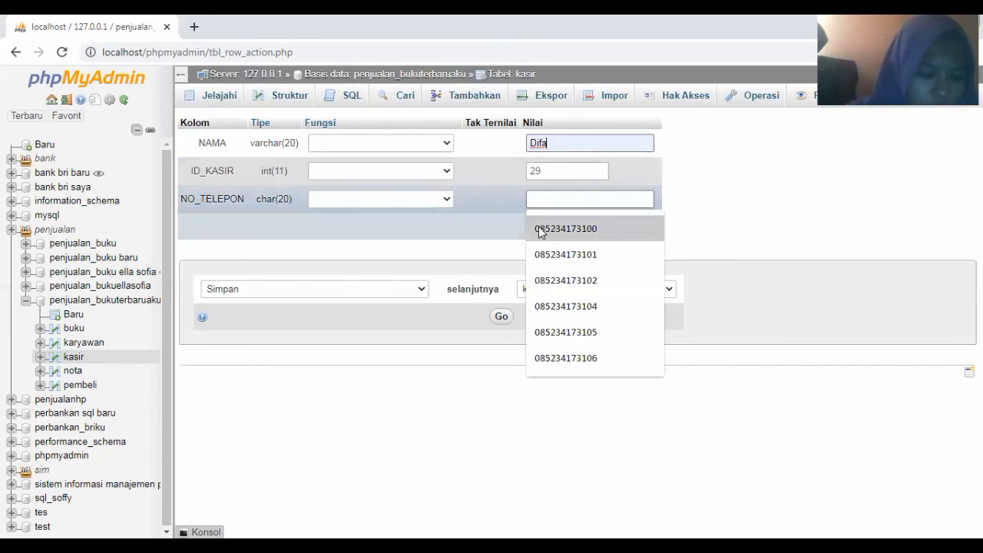
pyautogui.click(538, 228)
pyautogui.press('BackSpace')
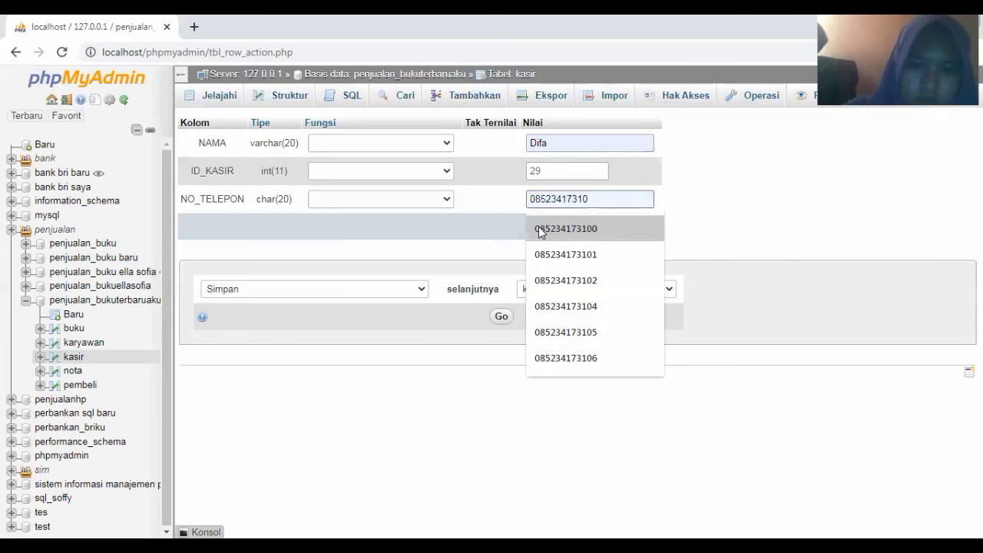
pyautogui.write('8')
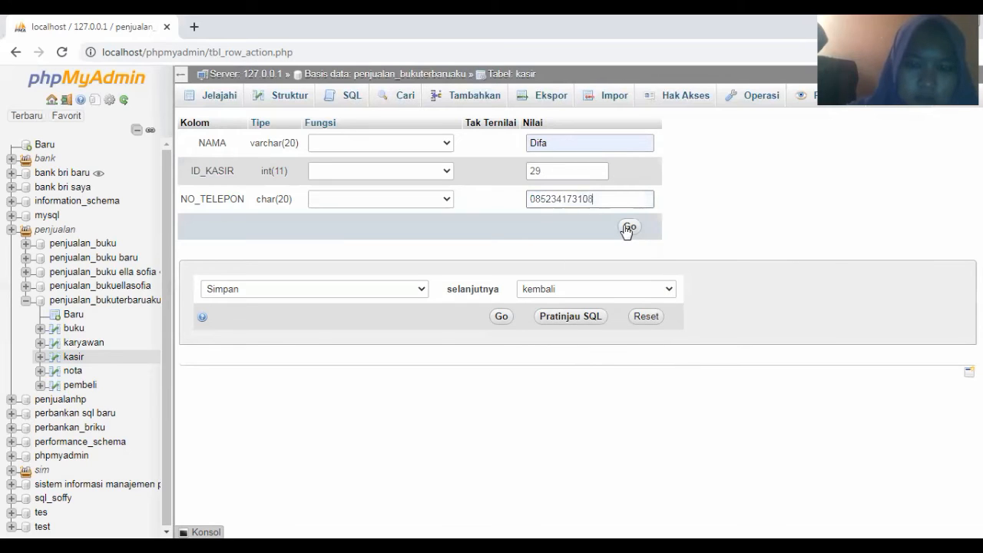
pyautogui.click(628, 227)
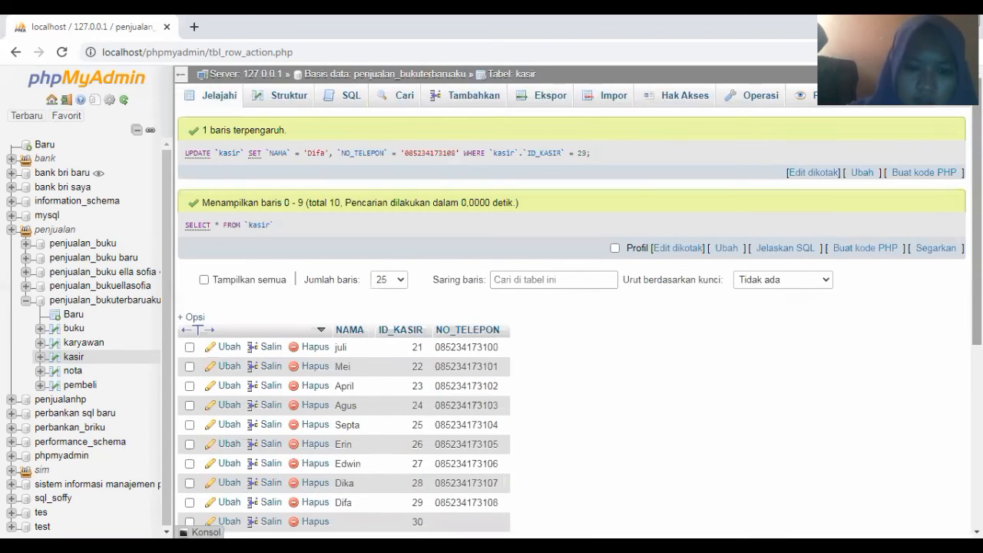
pyautogui.scroll(-1, 384, 466)
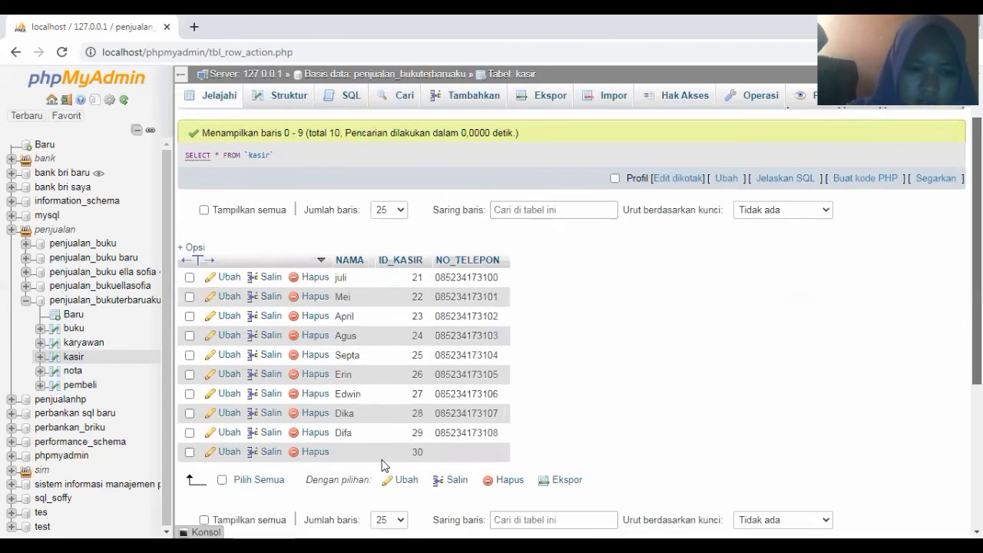
# Open kasir row 30 for editing and fill in the cashier's name from the suggestion
pyautogui.click(229, 452)
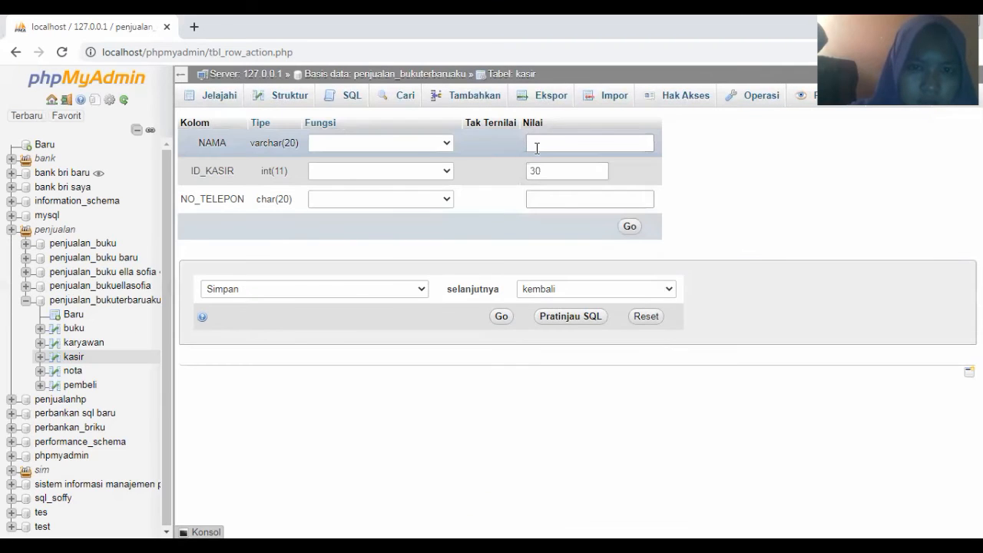
pyautogui.click(537, 148)
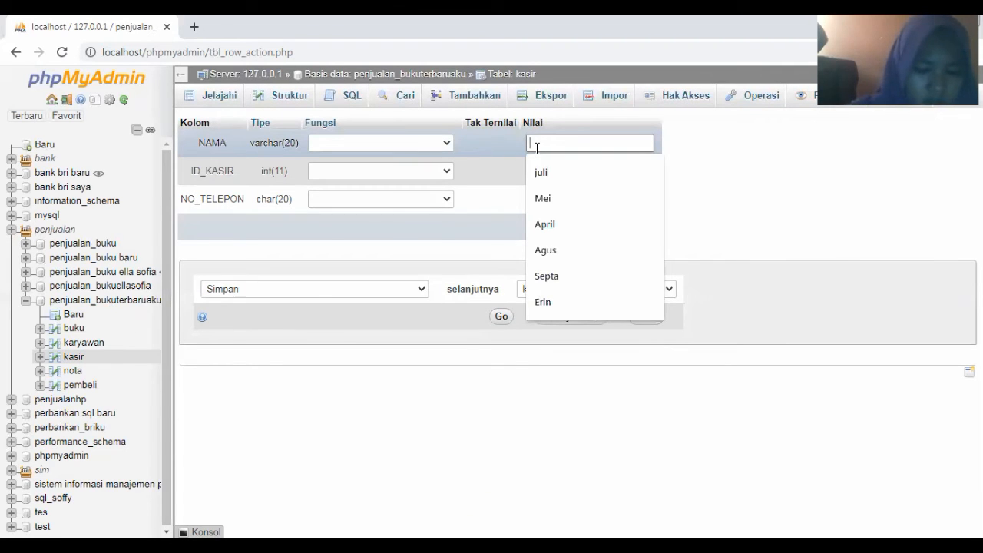
pyautogui.write('da')
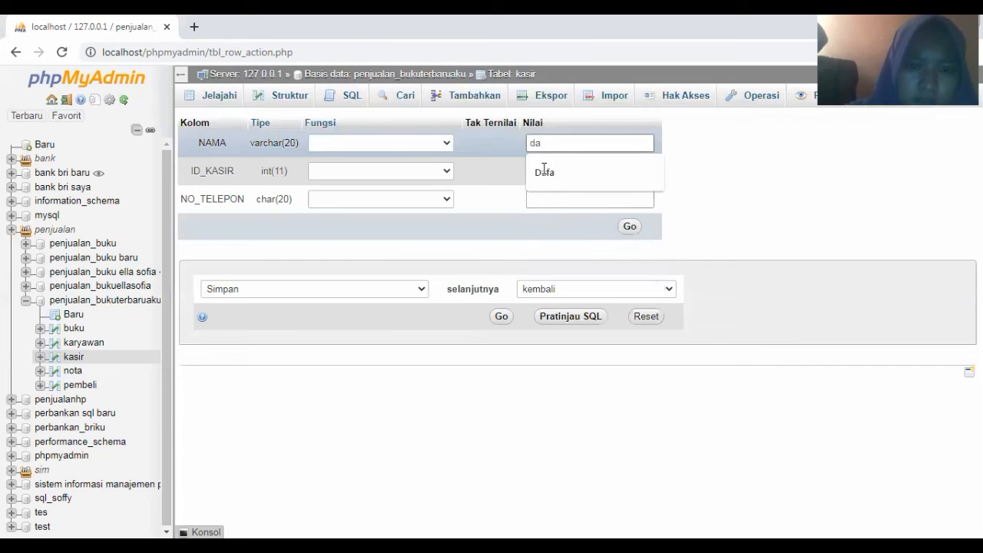
pyautogui.click(544, 171)
# Enter the cashier's phone number for row 30 and save the row
pyautogui.click(542, 197)
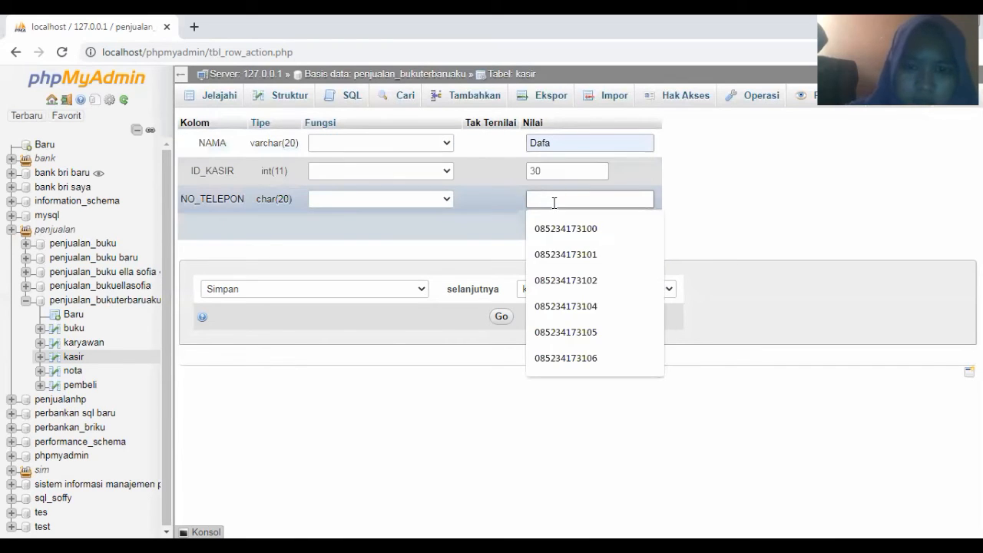
pyautogui.write('o')
pyautogui.press('BackSpace')
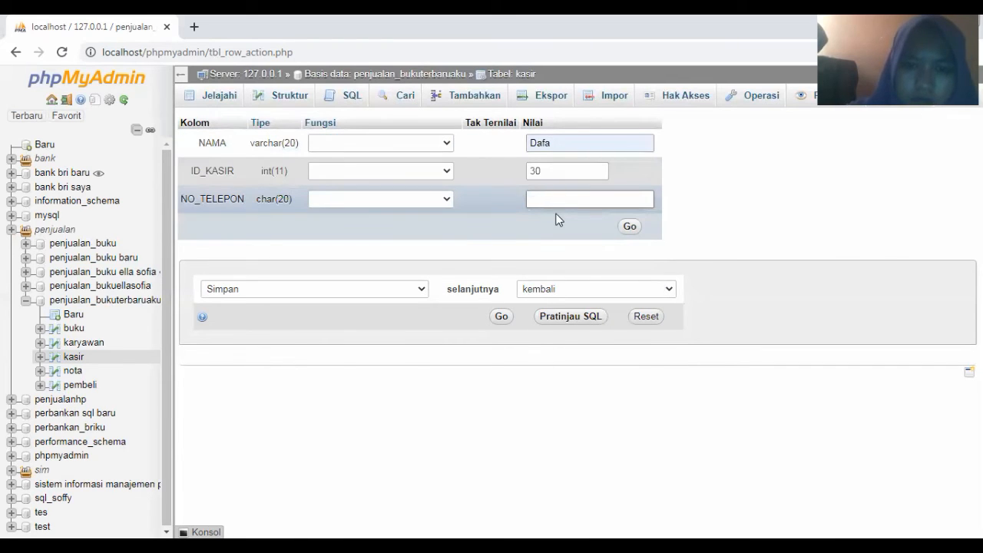
pyautogui.write('0')
pyautogui.click(586, 228)
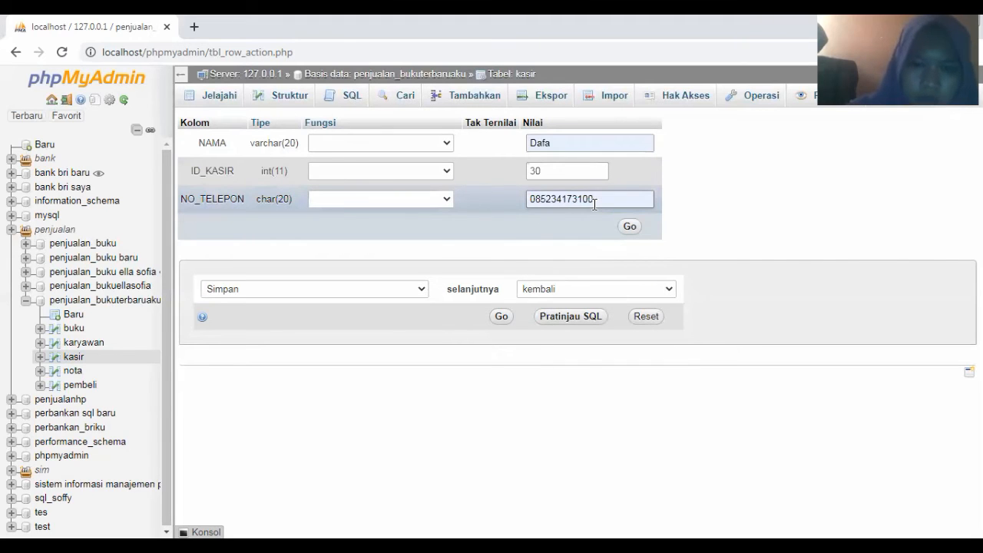
pyautogui.press('BackSpace')
pyautogui.write('9')
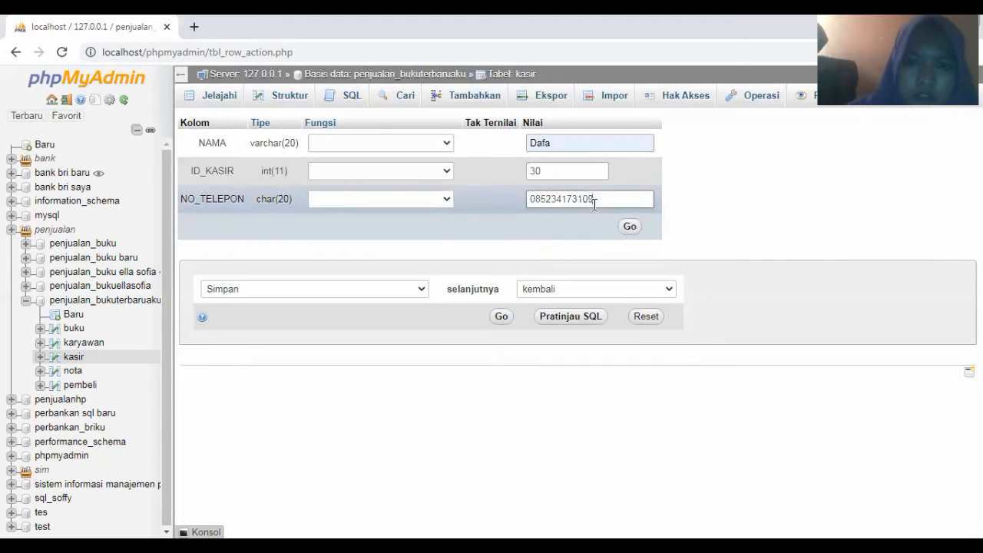
pyautogui.click(629, 226)
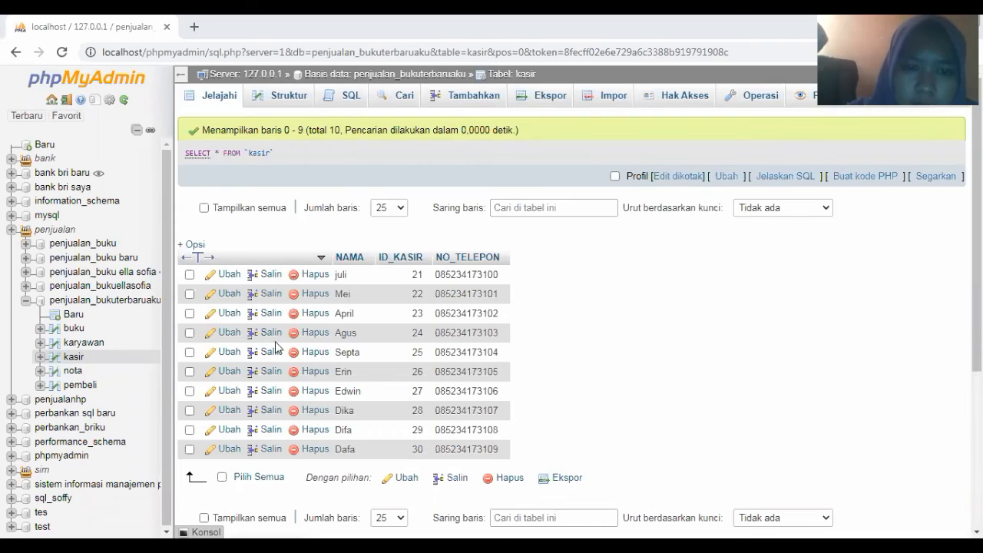
# Open the buku table's Tambahkan insert form
pyautogui.click(73, 330)
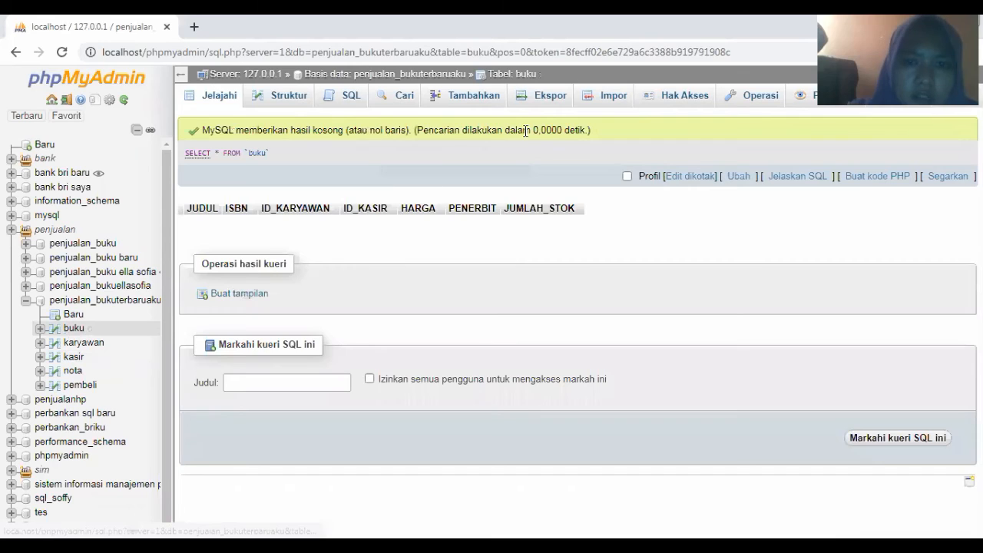
pyautogui.click(450, 105)
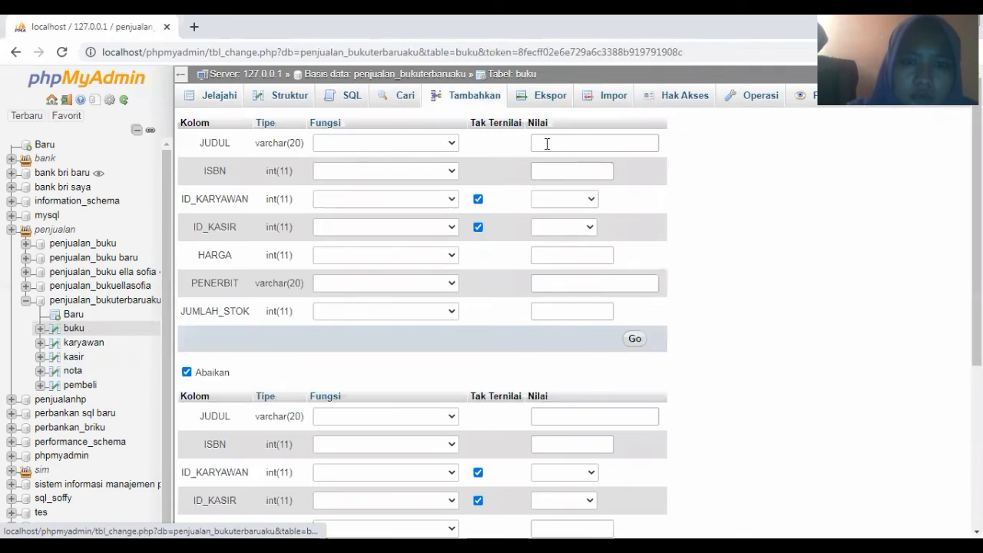
# Enter title BUKU 1, ISBN 100, employee ID 19 and cashier ID 21
pyautogui.click(547, 145)
pyautogui.click(550, 173)
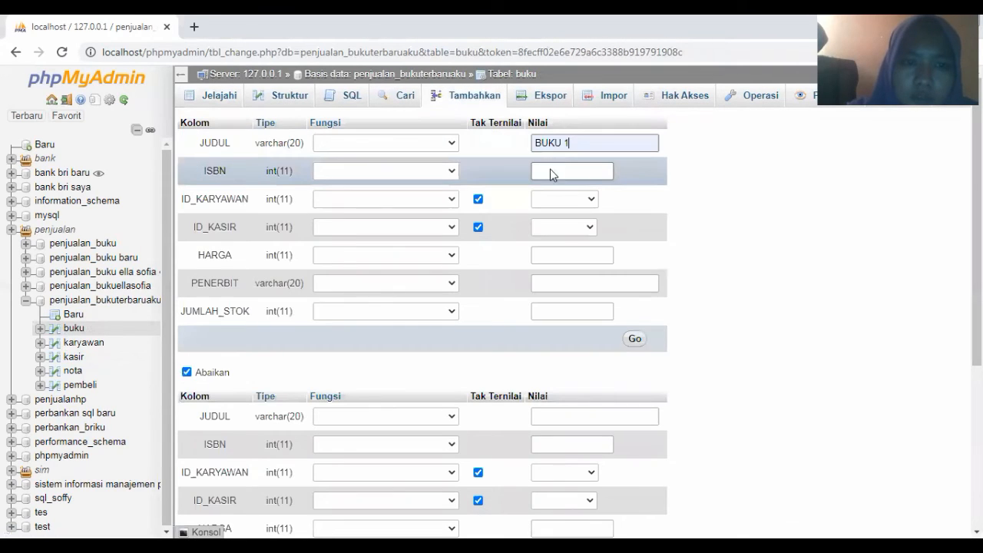
pyautogui.click(550, 175)
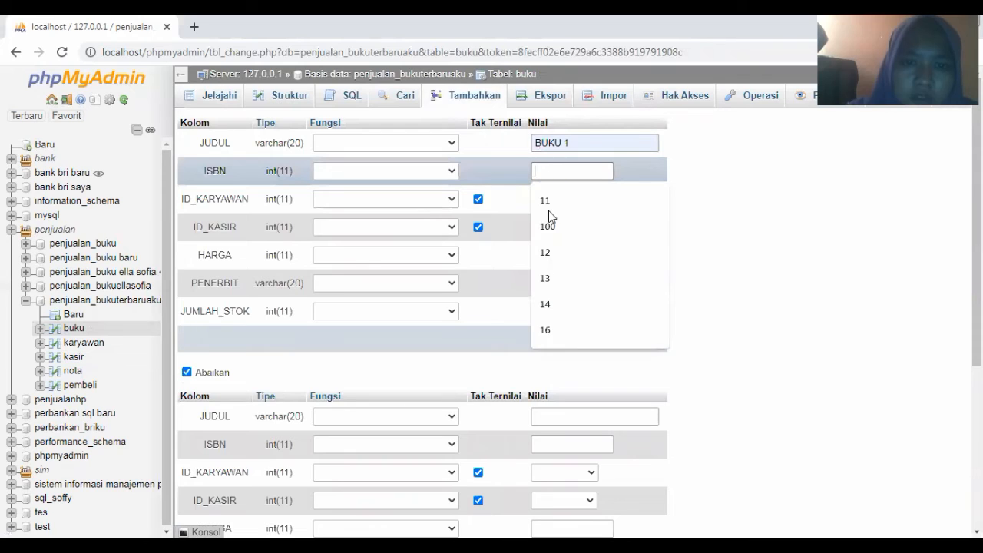
pyautogui.click(546, 221)
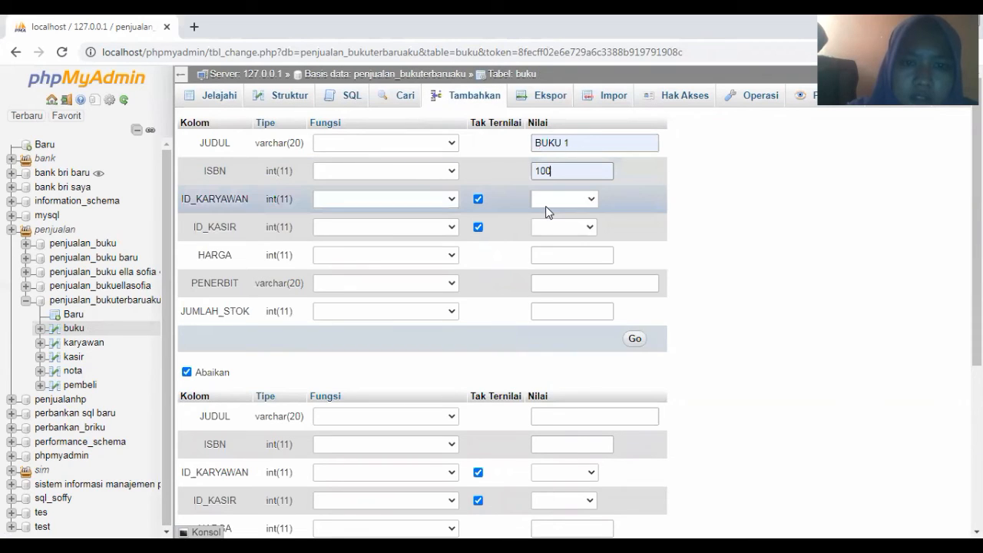
pyautogui.click(546, 204)
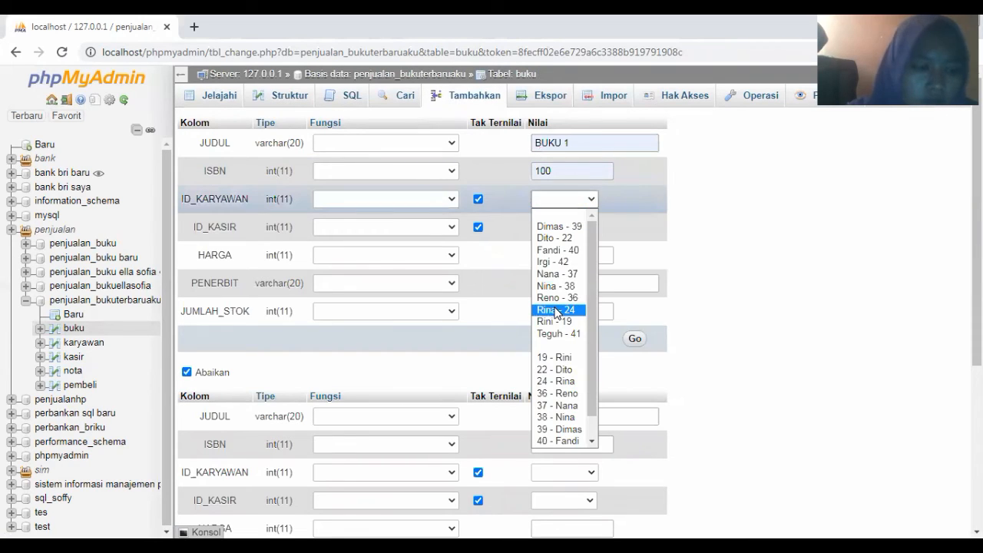
pyautogui.click(556, 358)
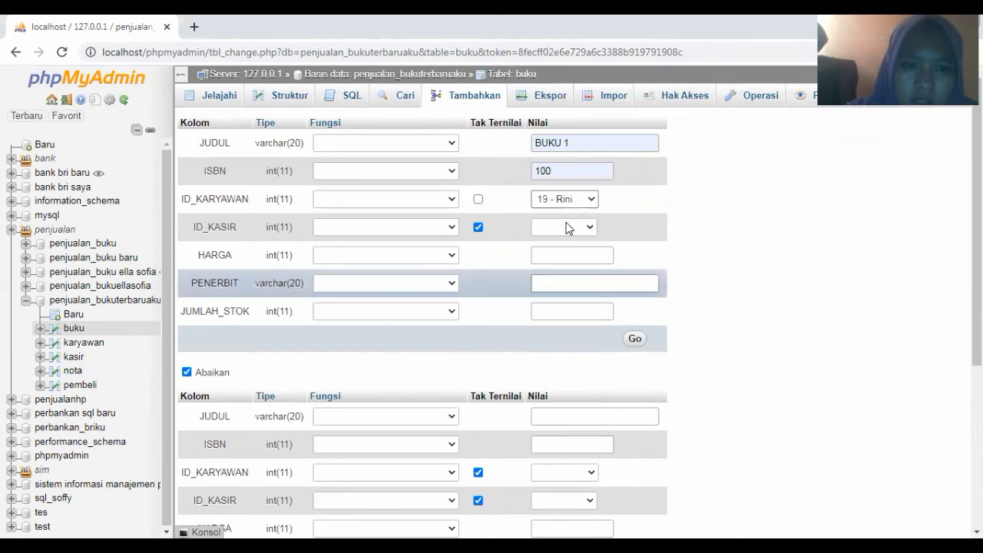
pyautogui.click(565, 228)
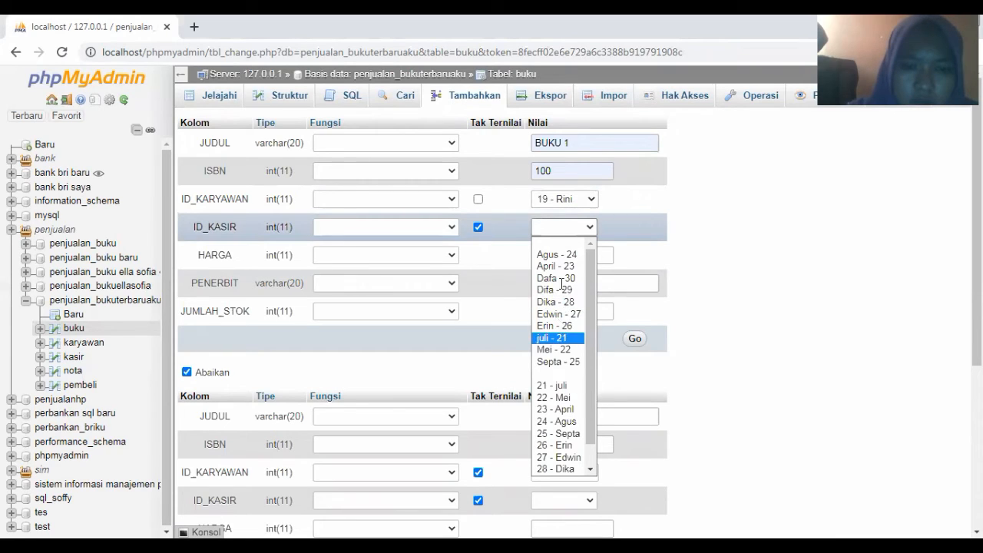
pyautogui.click(557, 338)
# Add price 10000, publisher Penerbit 1 and stock 5, insert the row, and reopen the form
pyautogui.click(554, 259)
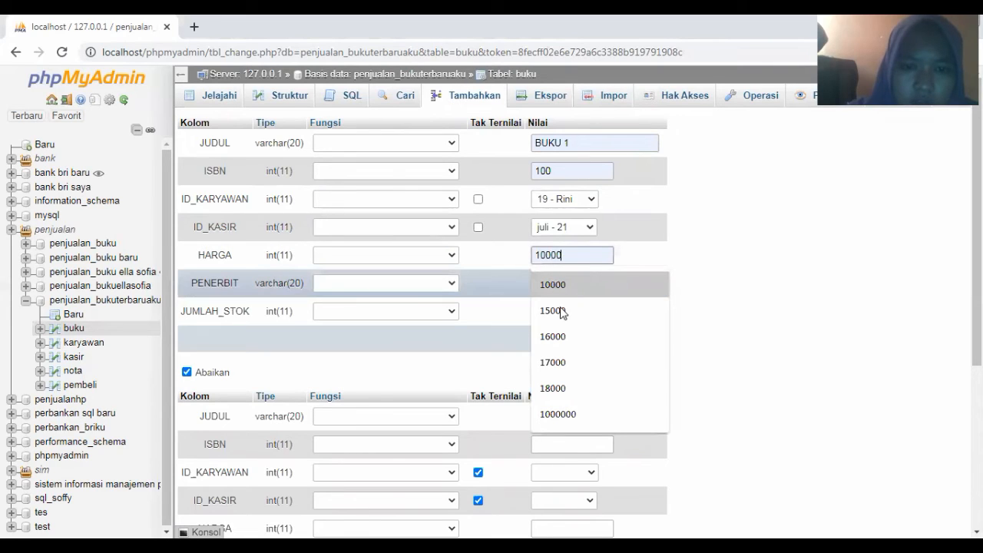
pyautogui.click(572, 282)
pyautogui.click(557, 311)
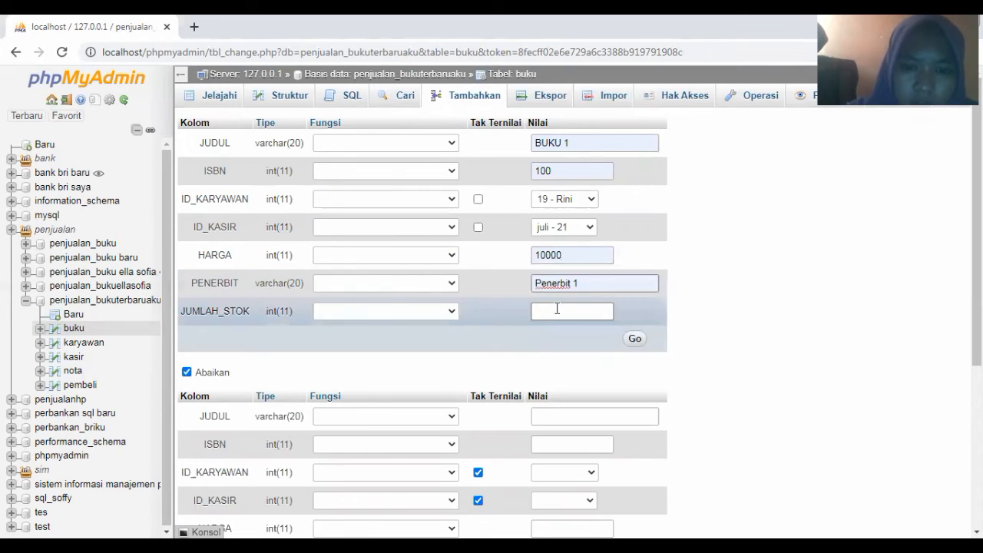
pyautogui.click(555, 313)
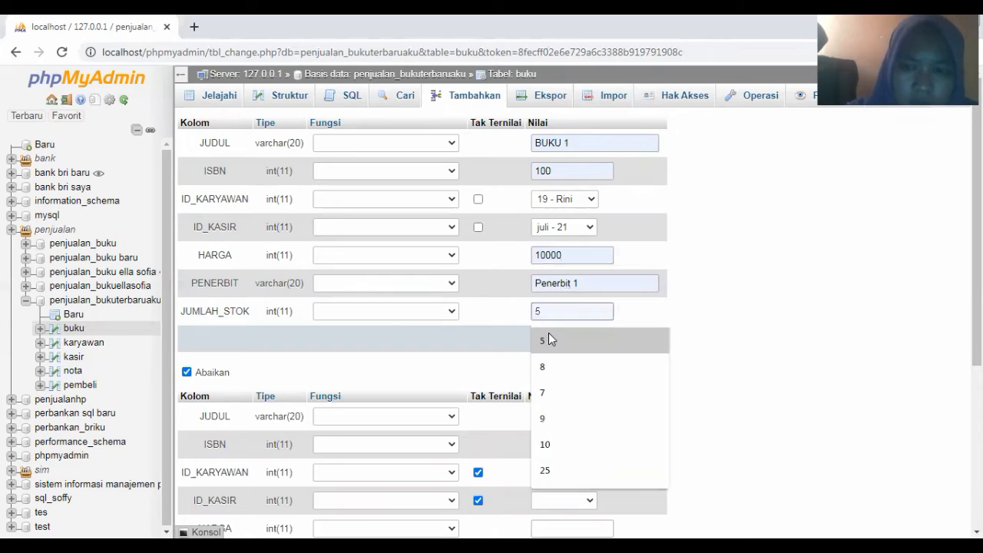
pyautogui.click(633, 341)
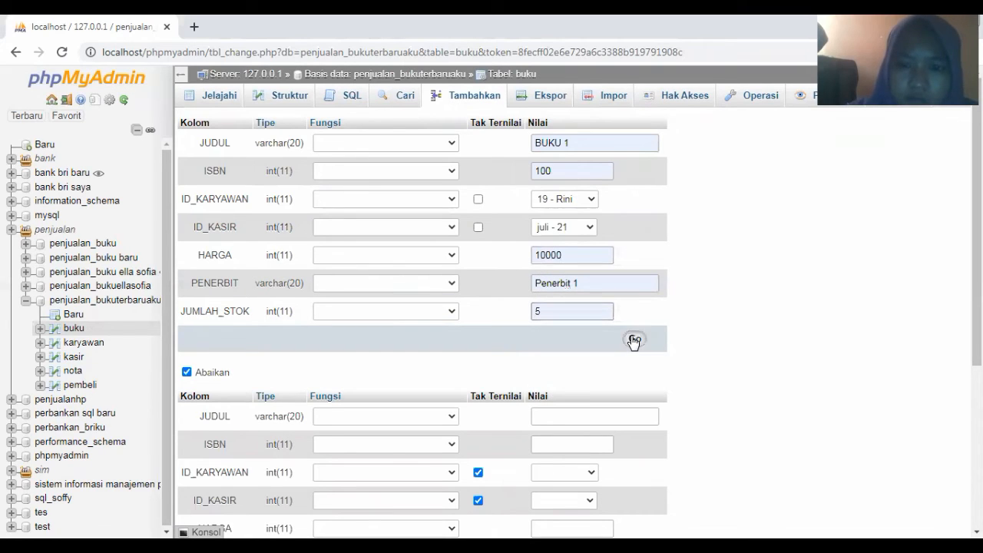
pyautogui.click(634, 341)
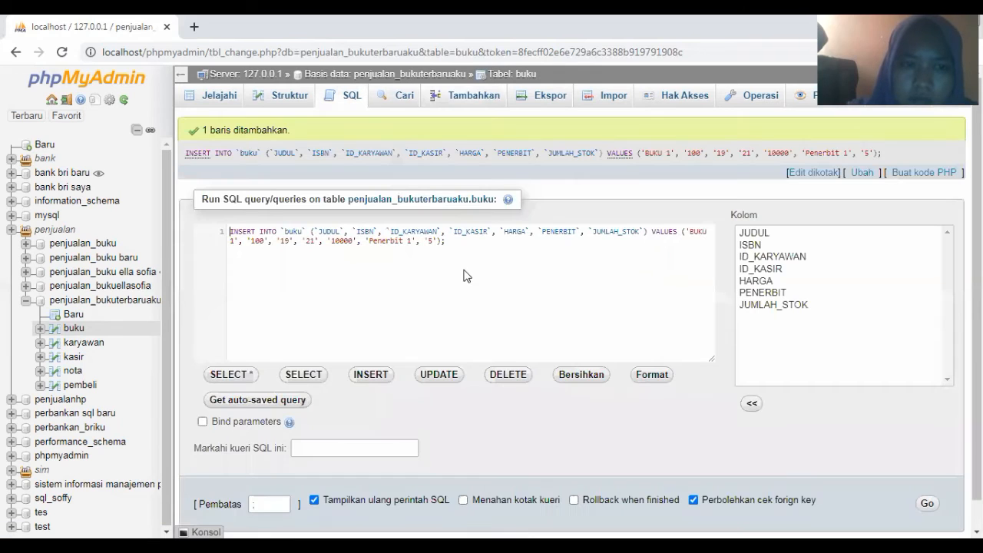
pyautogui.click(465, 100)
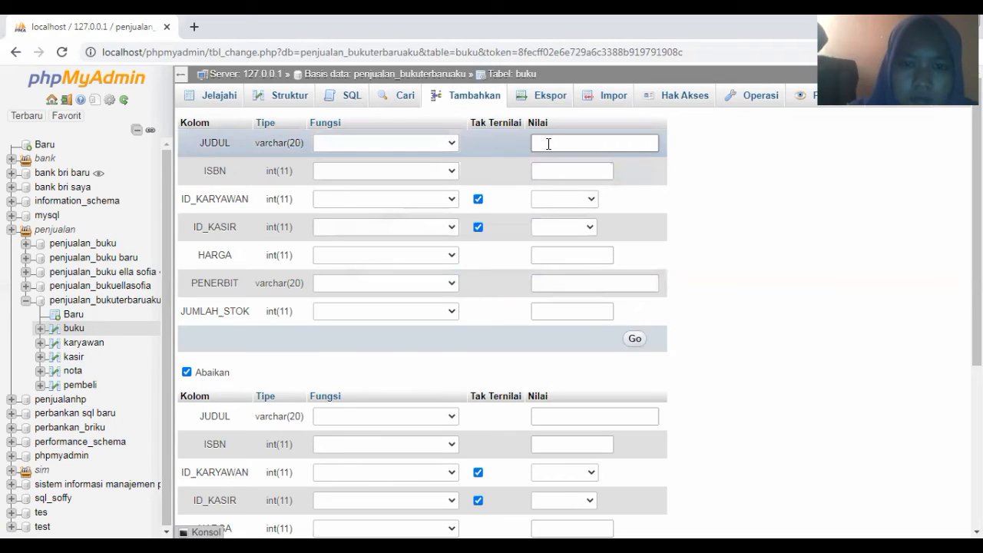
# Enter title BUKU 2, ISBN 101, employee ID 22 and cashier ID 22
pyautogui.click(549, 144)
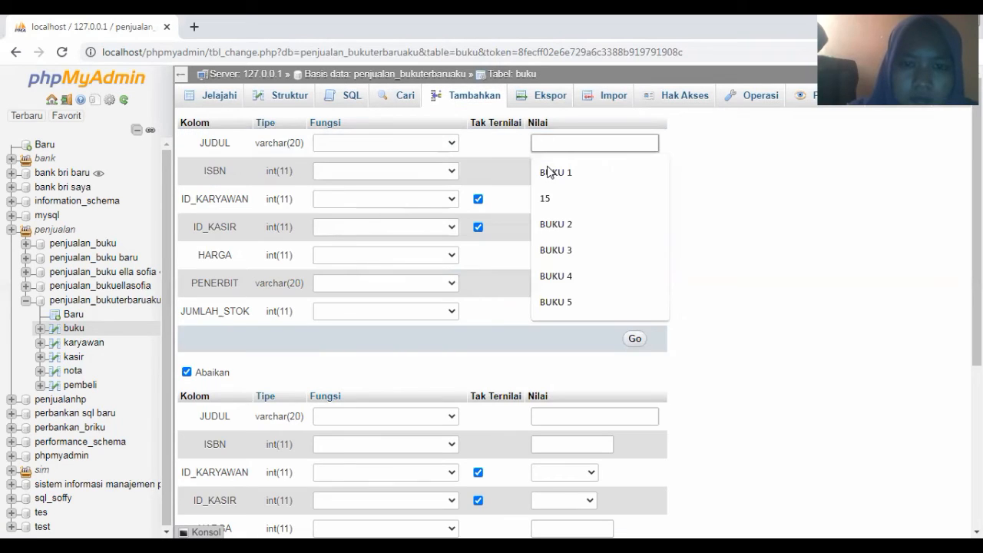
pyautogui.click(557, 225)
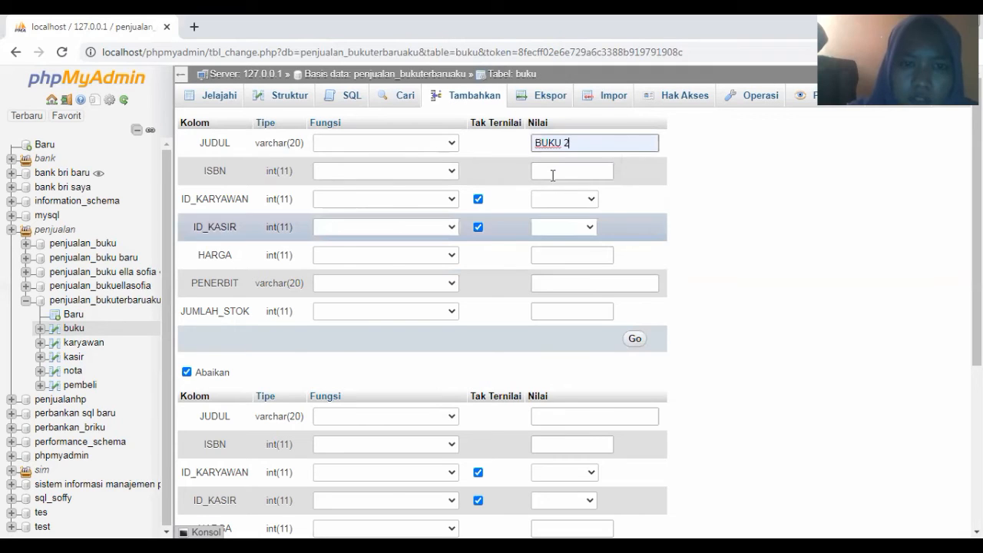
pyautogui.click(551, 172)
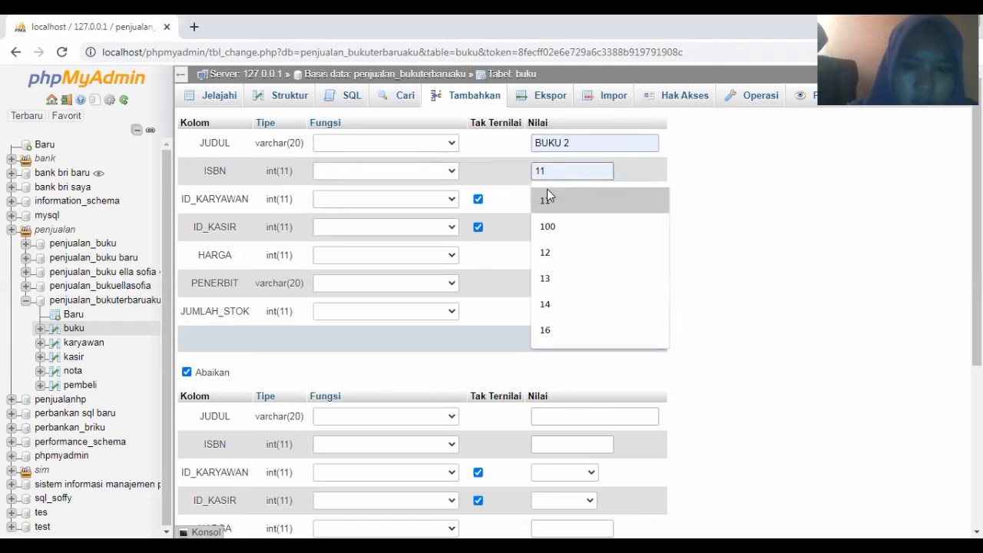
pyautogui.click(548, 224)
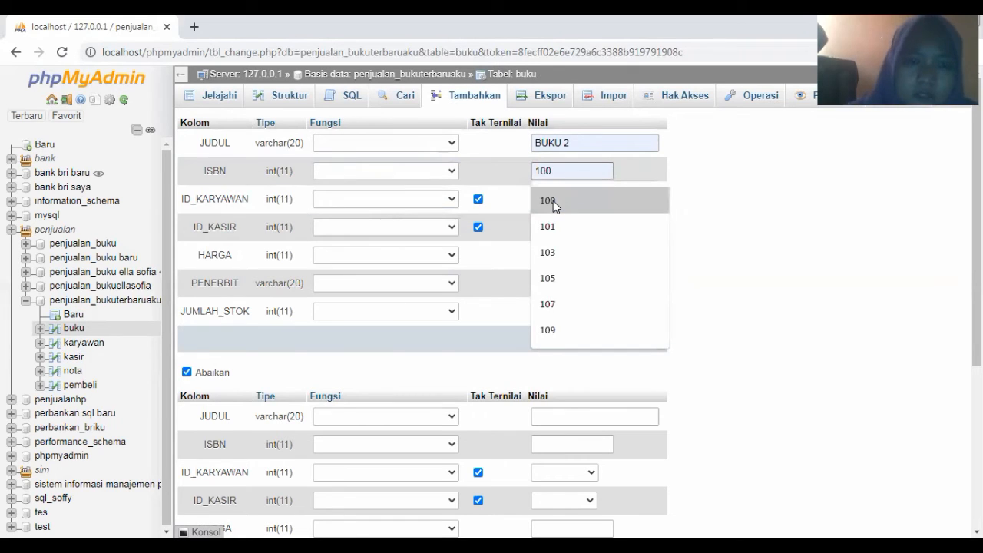
pyautogui.write('1')
pyautogui.click(554, 201)
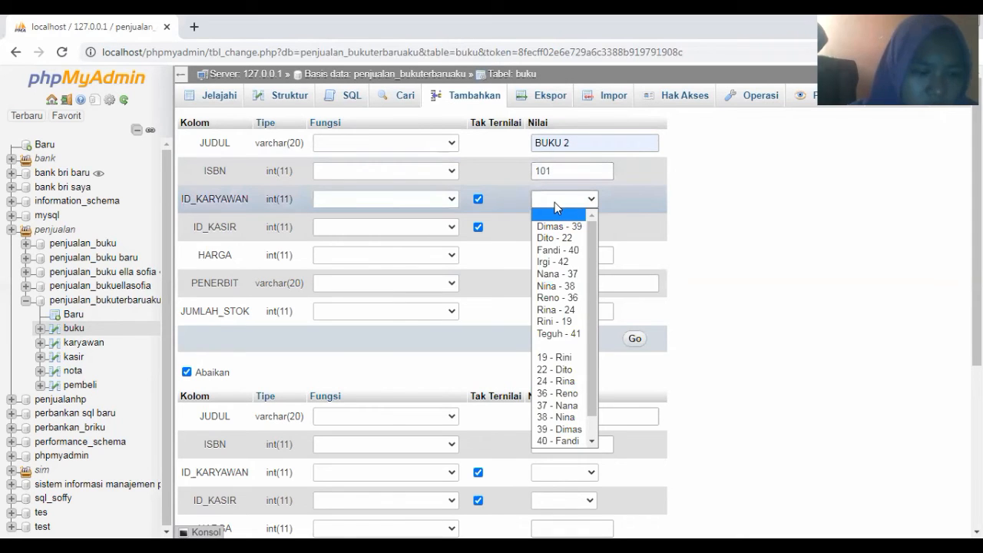
pyautogui.click(554, 241)
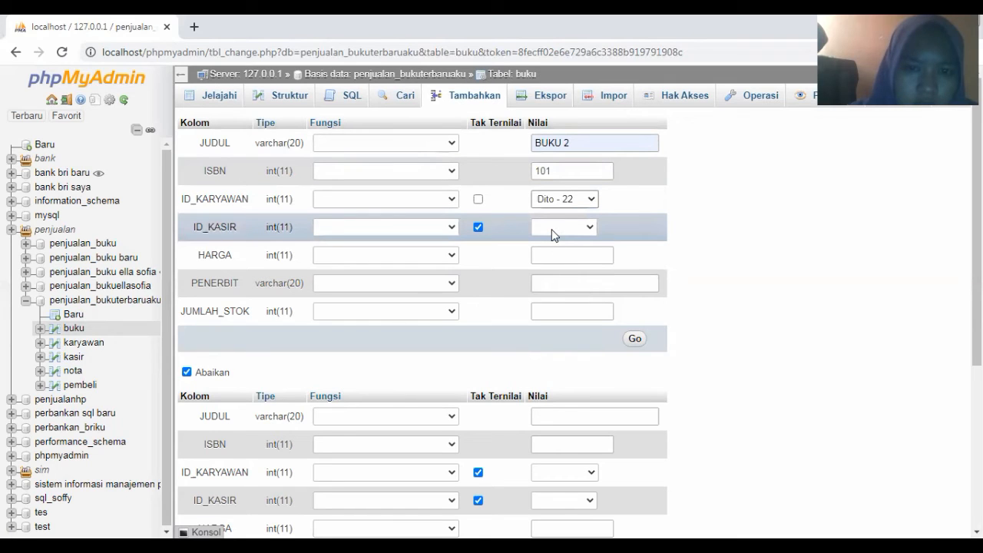
pyautogui.click(553, 229)
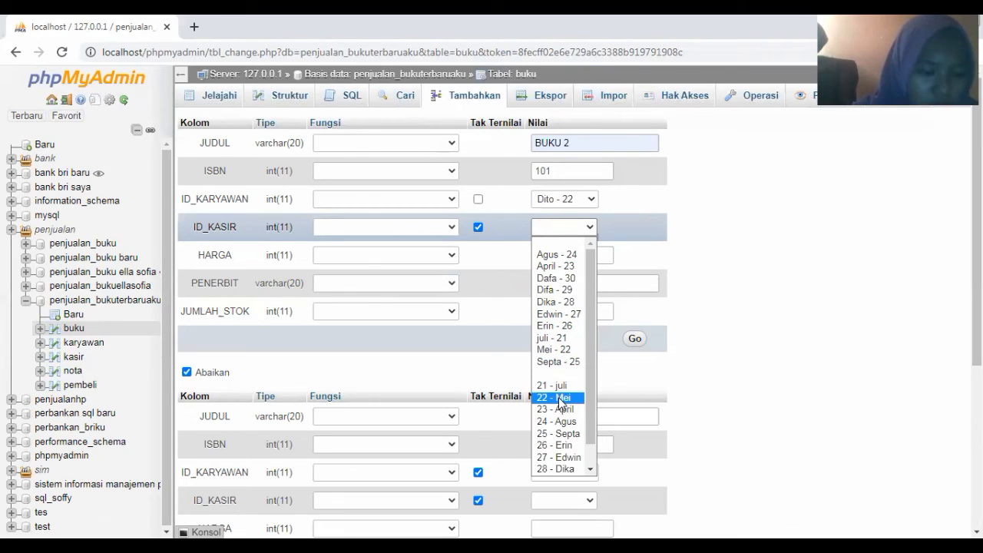
pyautogui.click(620, 252)
# Add price 11000, publisher Penerbit 2 and stock 8, insert the row, and reopen the form
pyautogui.click(568, 259)
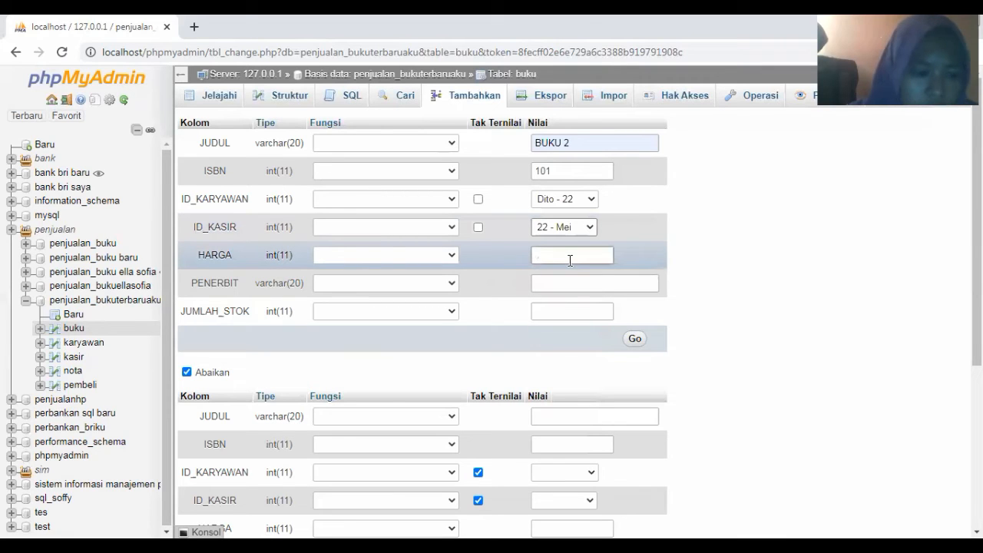
pyautogui.click(570, 256)
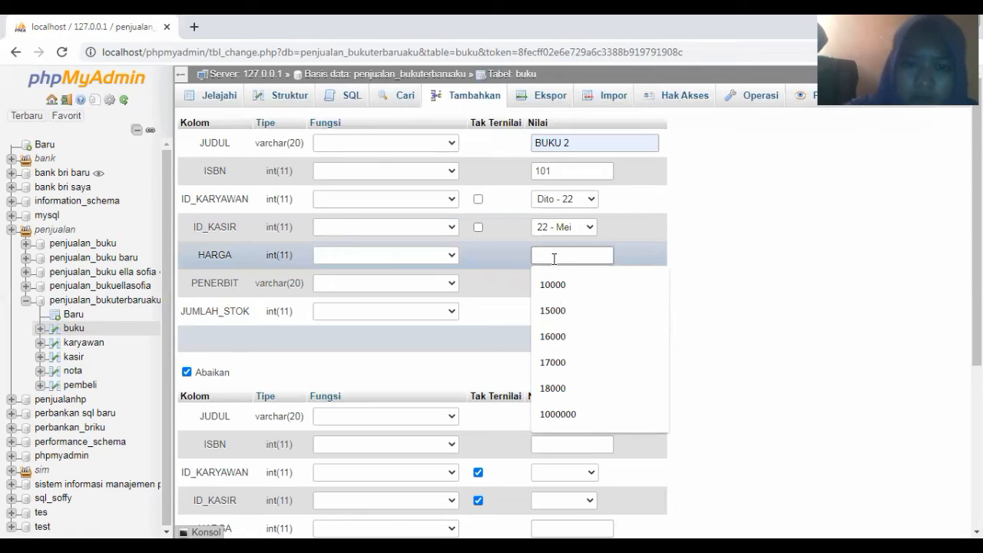
pyautogui.write('11000')
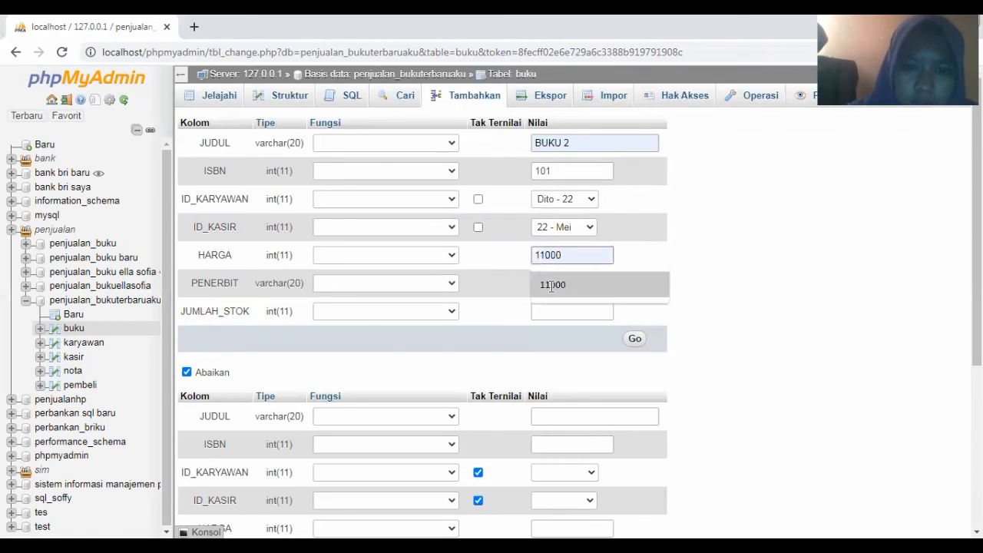
pyautogui.click(551, 285)
pyautogui.click(551, 284)
pyautogui.click(553, 340)
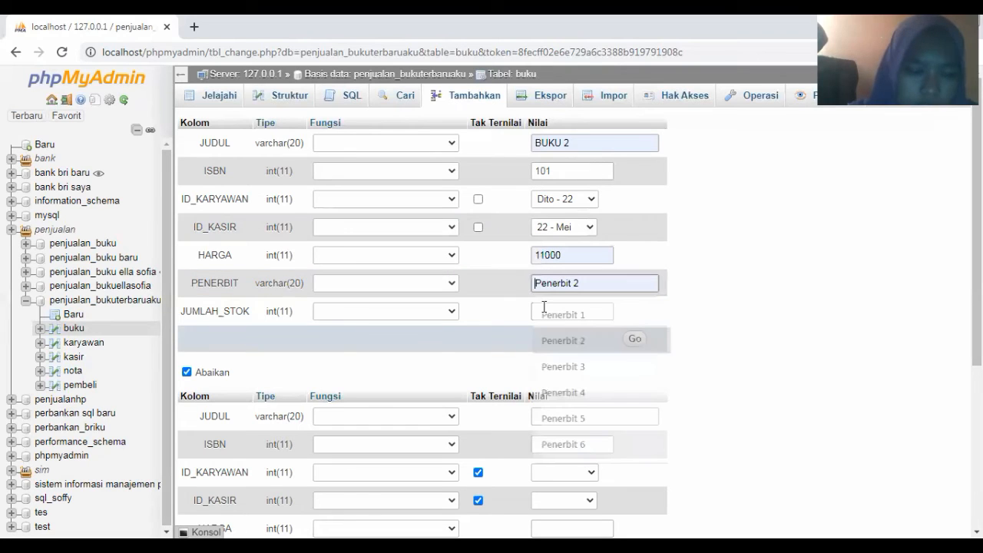
pyautogui.click(541, 310)
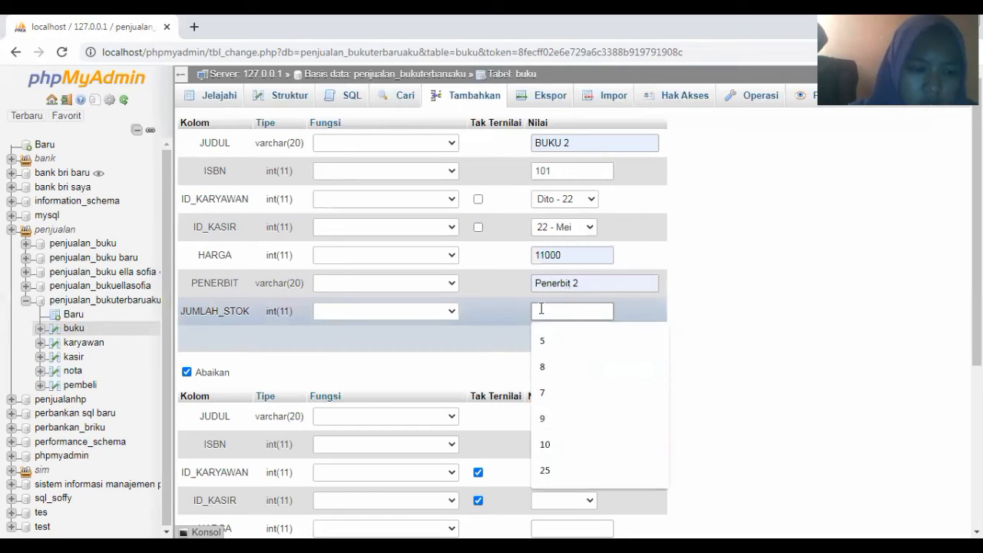
pyautogui.click(545, 368)
pyautogui.click(636, 340)
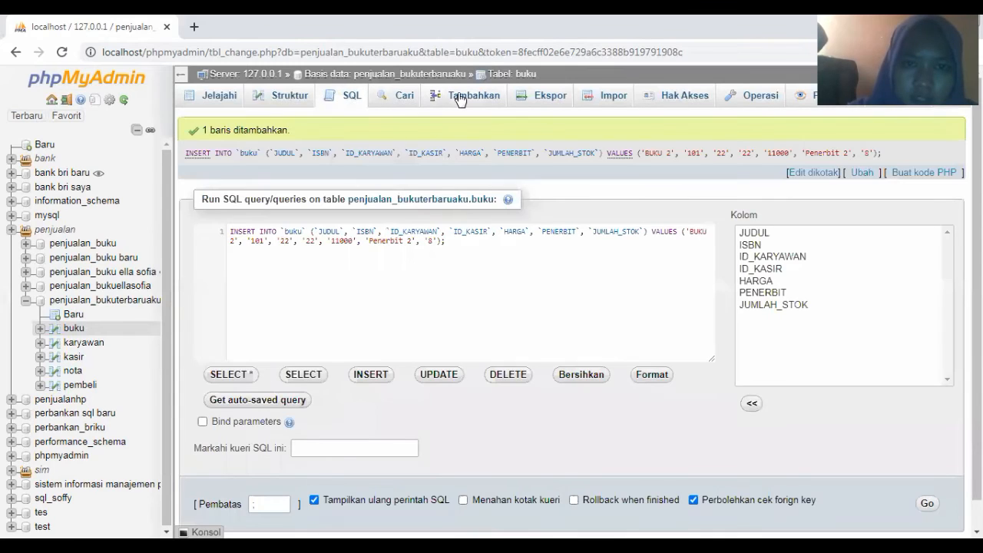
pyautogui.click(459, 97)
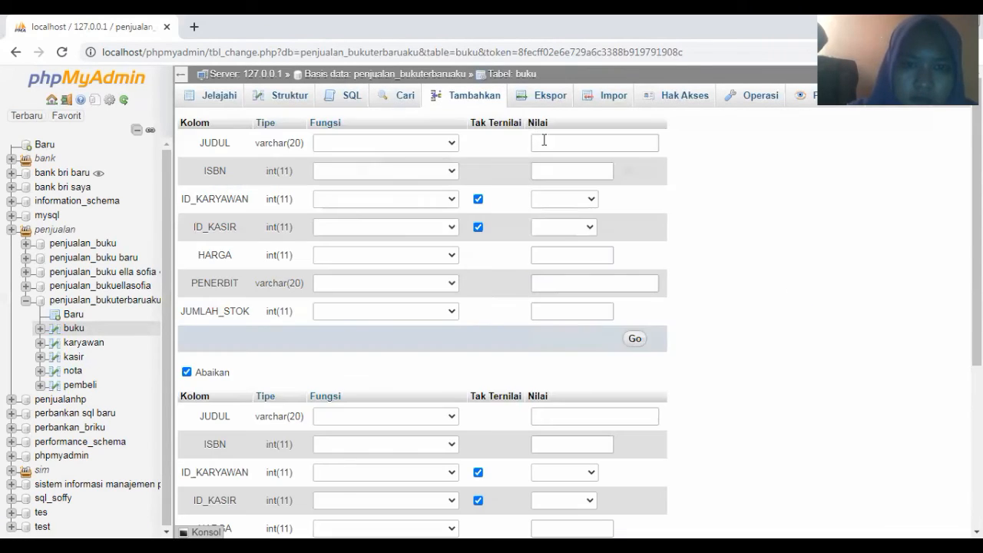
# Enter title BUKU 3, ISBN 103, employee ID 24 and cashier ID 23
pyautogui.click(538, 142)
pyautogui.click(557, 255)
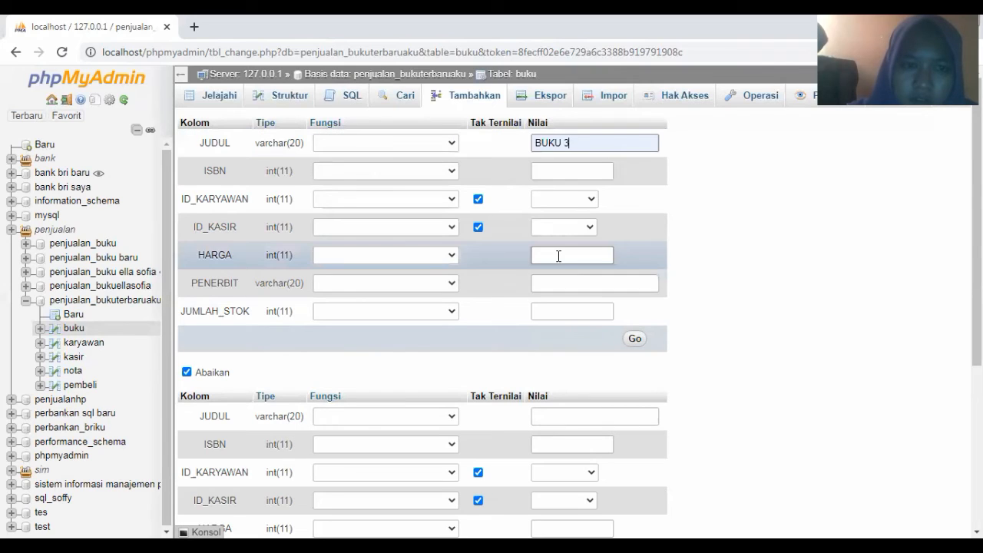
pyautogui.click(553, 174)
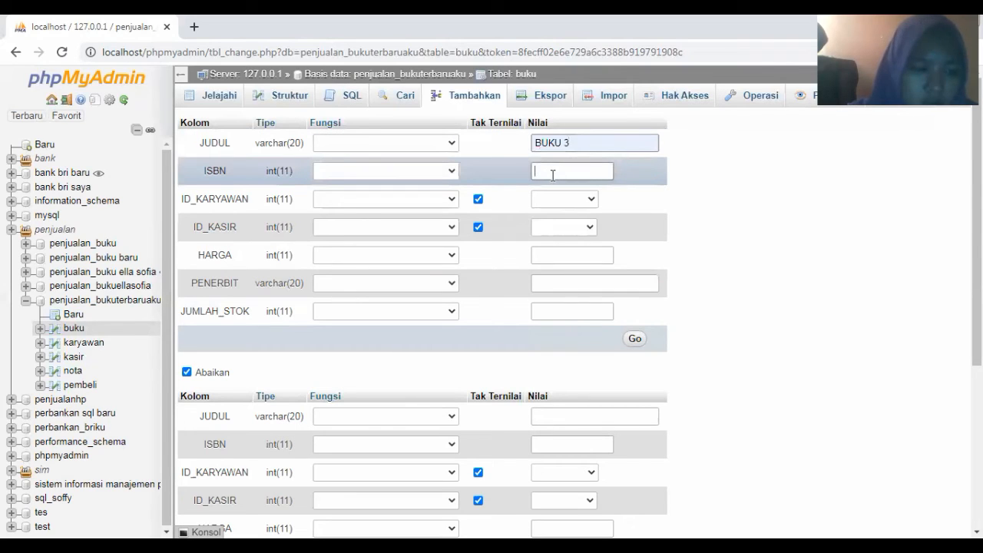
pyautogui.click(553, 172)
pyautogui.write('103')
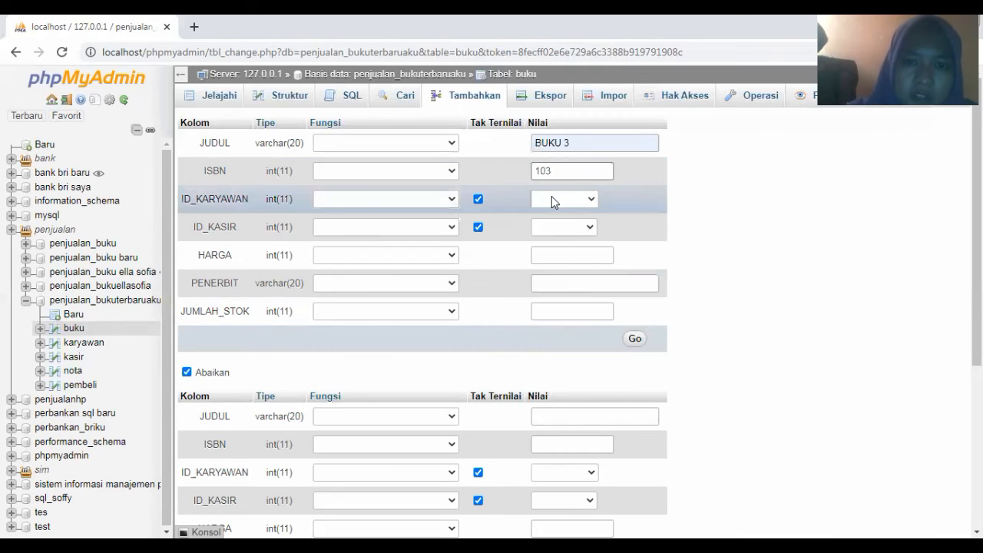
pyautogui.click(551, 198)
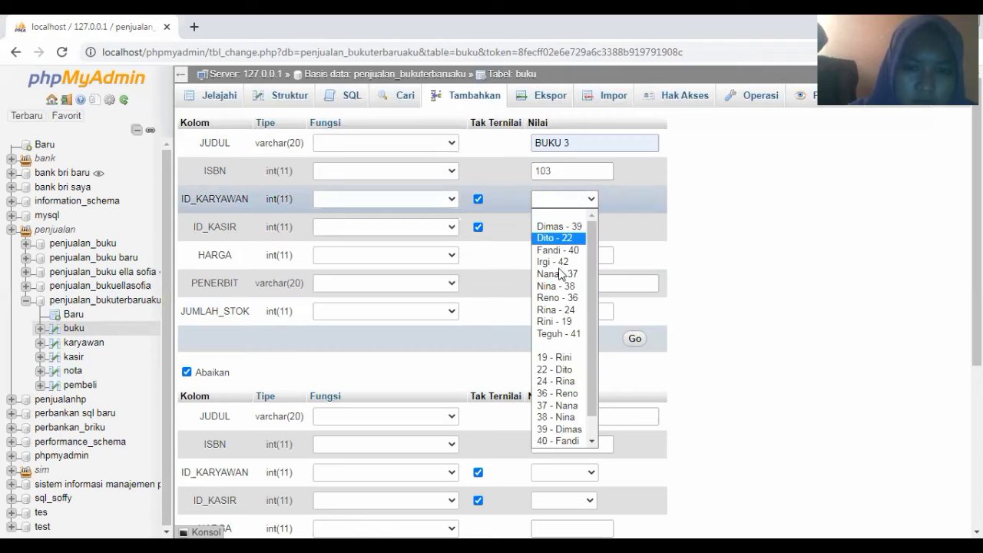
pyautogui.click(563, 310)
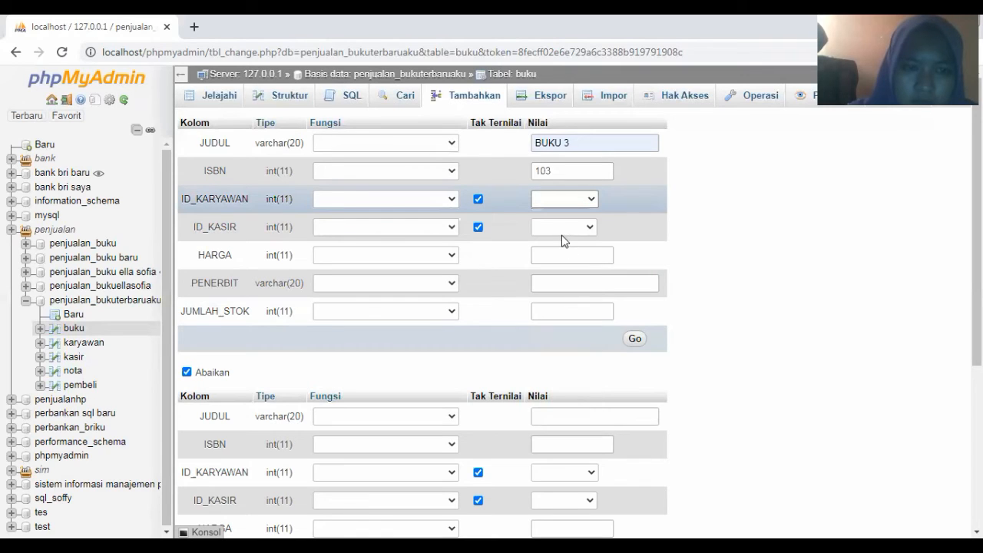
pyautogui.click(562, 228)
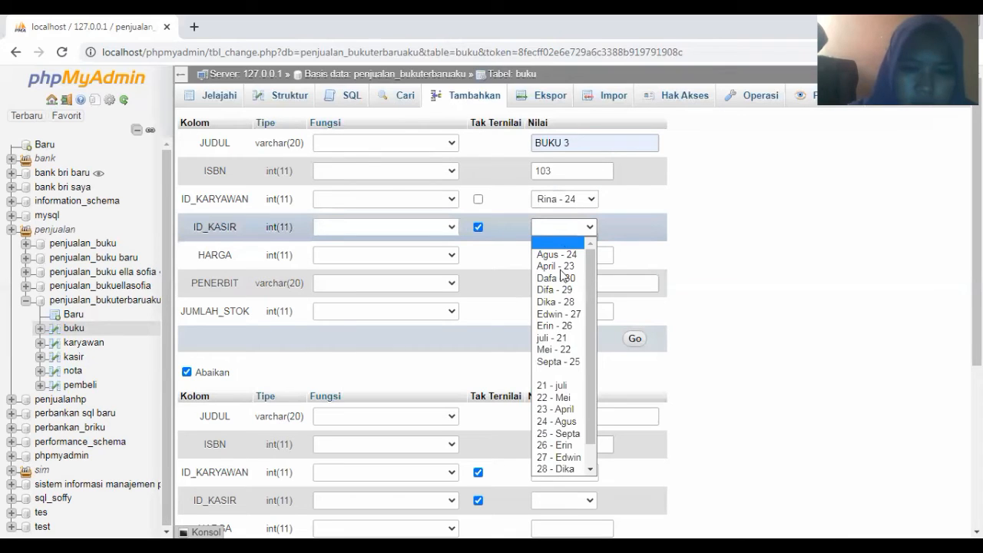
pyautogui.click(557, 409)
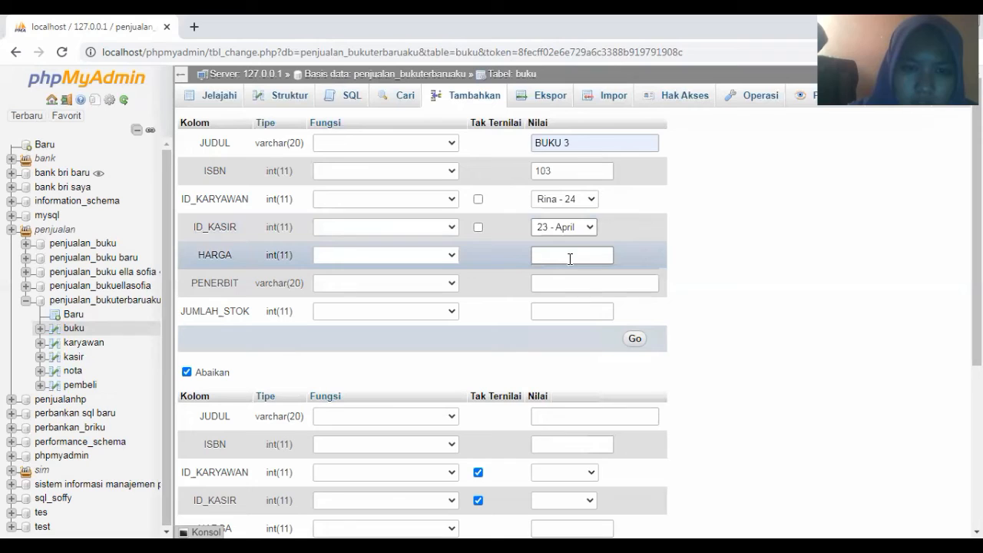
# Add price 12000, publisher Penerbit 3 and stock 7, insert the row, and reopen the form
pyautogui.click(570, 255)
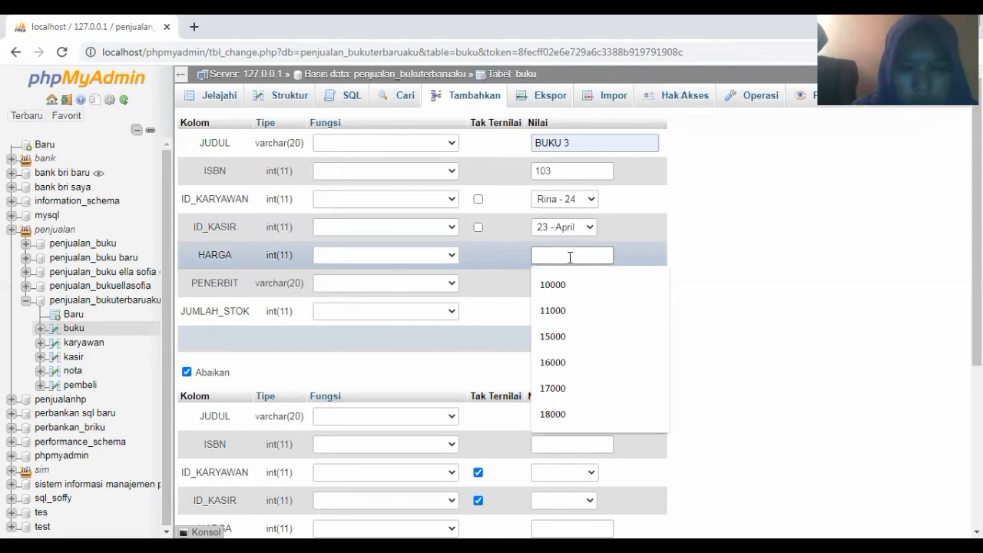
pyautogui.write('12000')
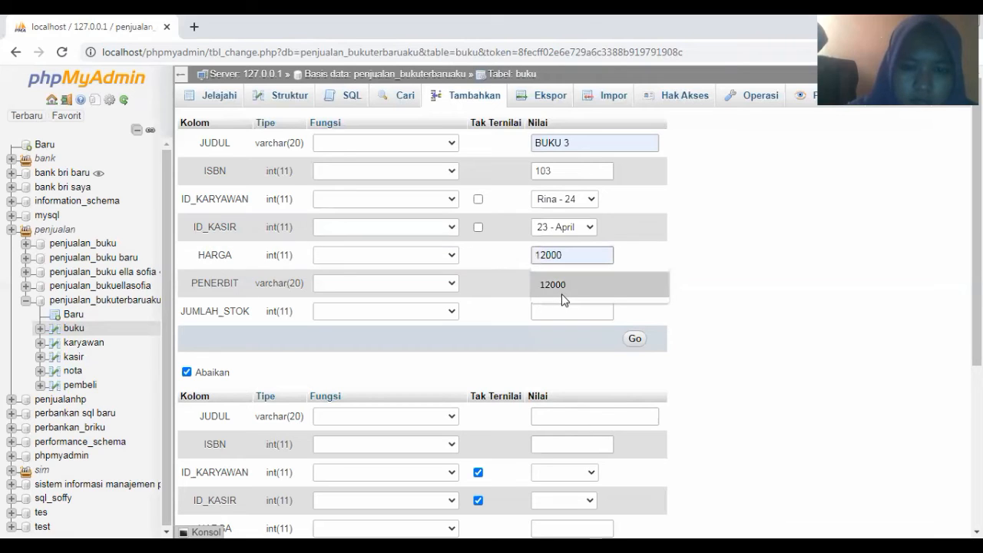
pyautogui.click(561, 294)
pyautogui.click(560, 290)
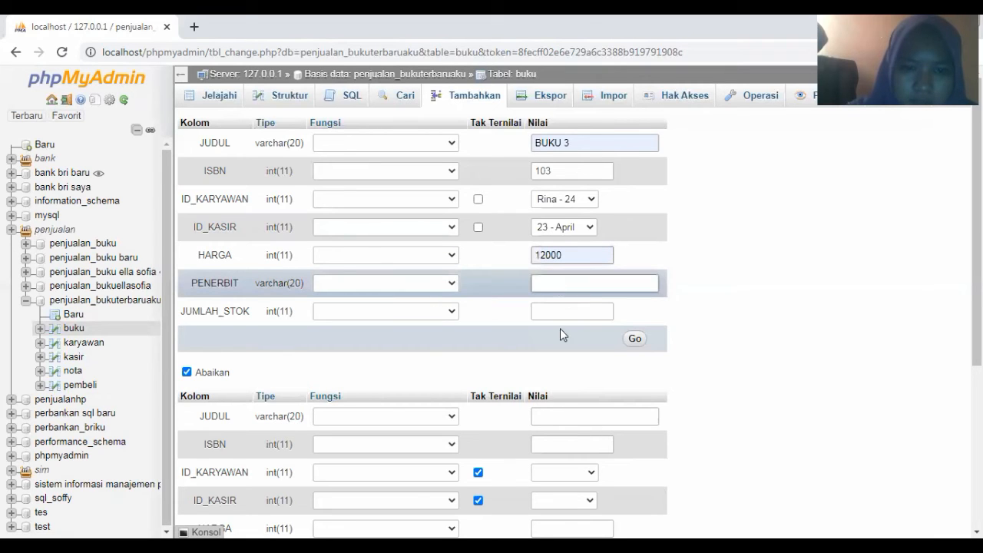
pyautogui.click(561, 366)
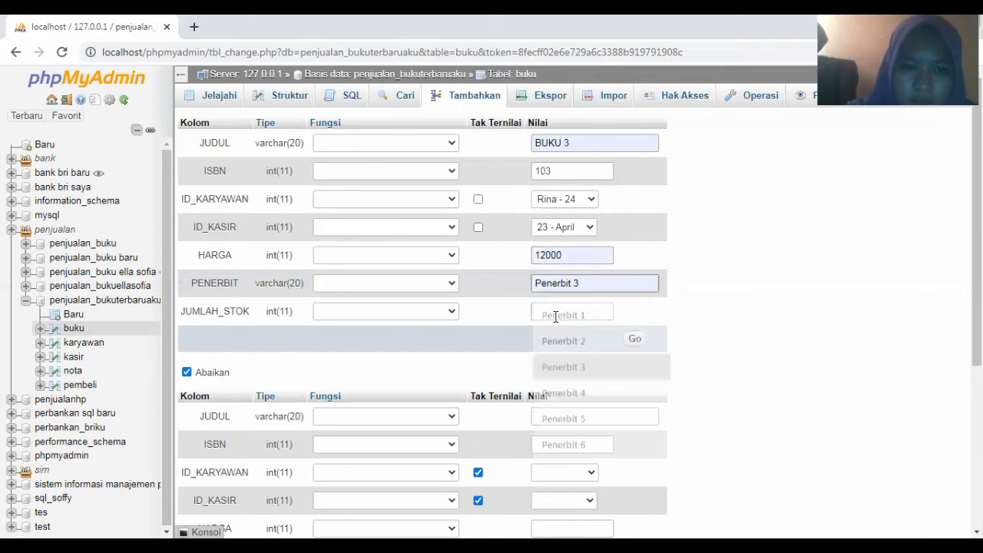
pyautogui.click(555, 313)
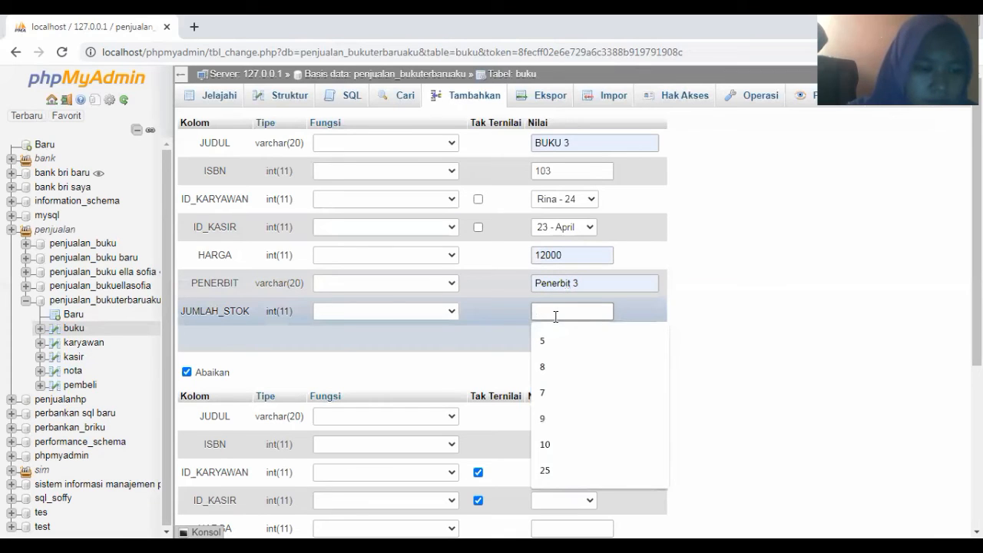
pyautogui.click(549, 390)
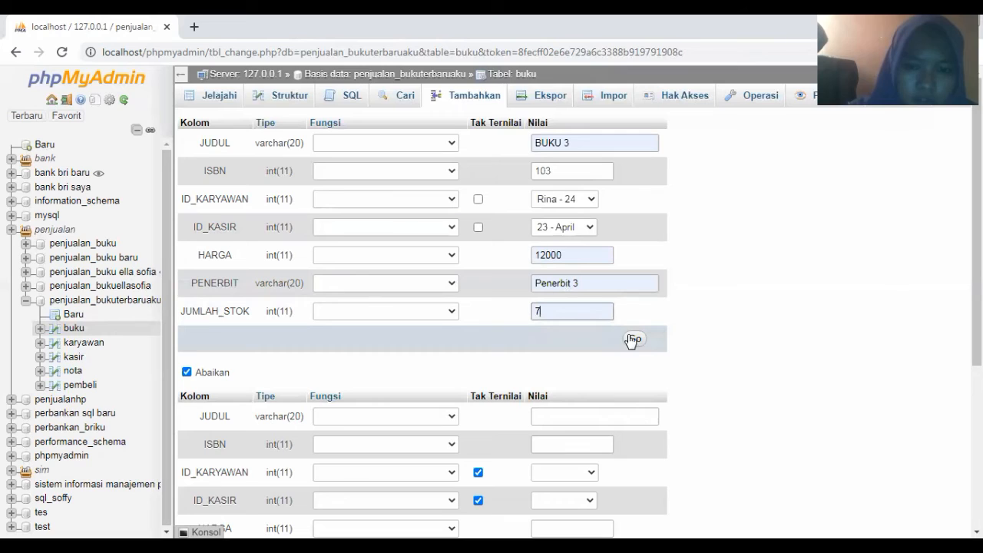
pyautogui.click(631, 340)
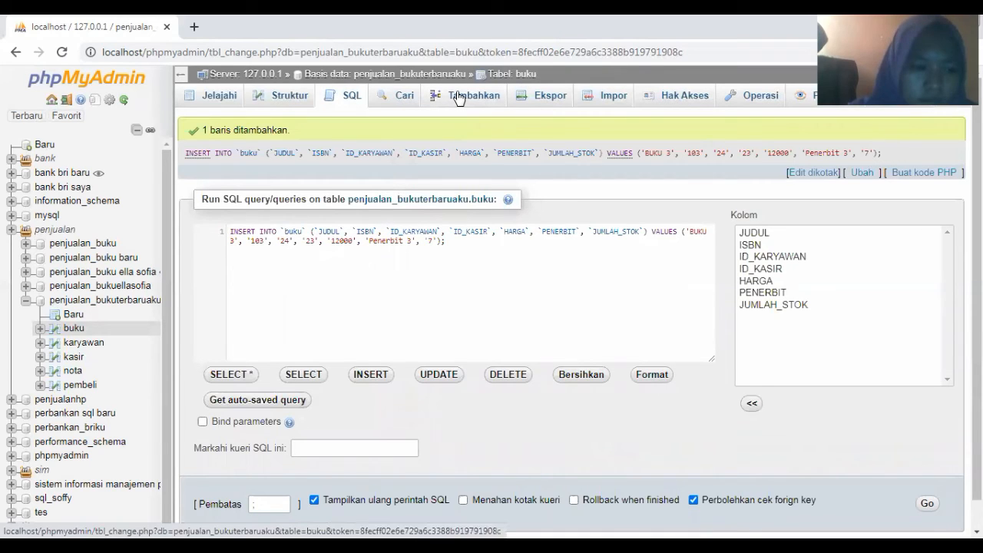
pyautogui.click(459, 98)
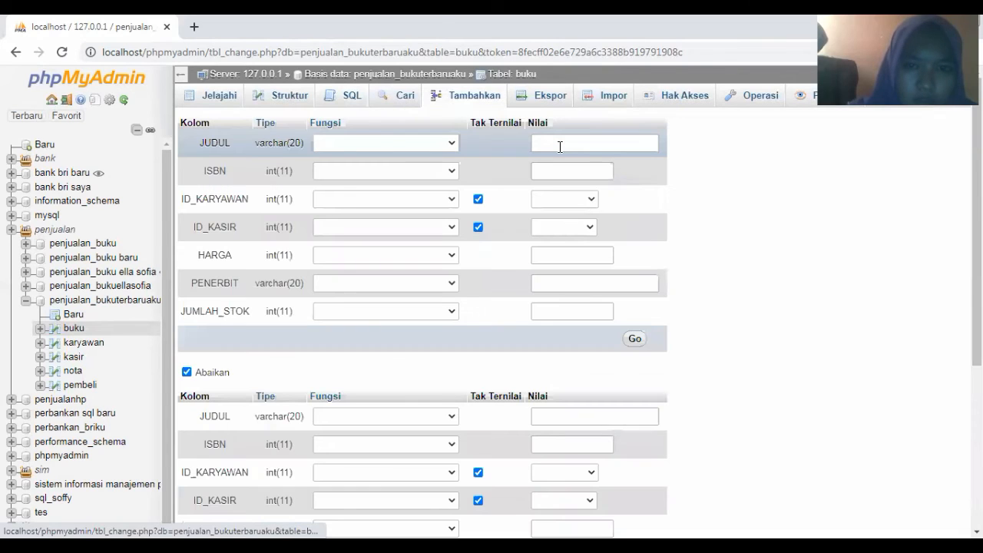
# Enter title BUKU 4, ISBN 105, employee ID 36 and cashier ID 24
pyautogui.click(560, 145)
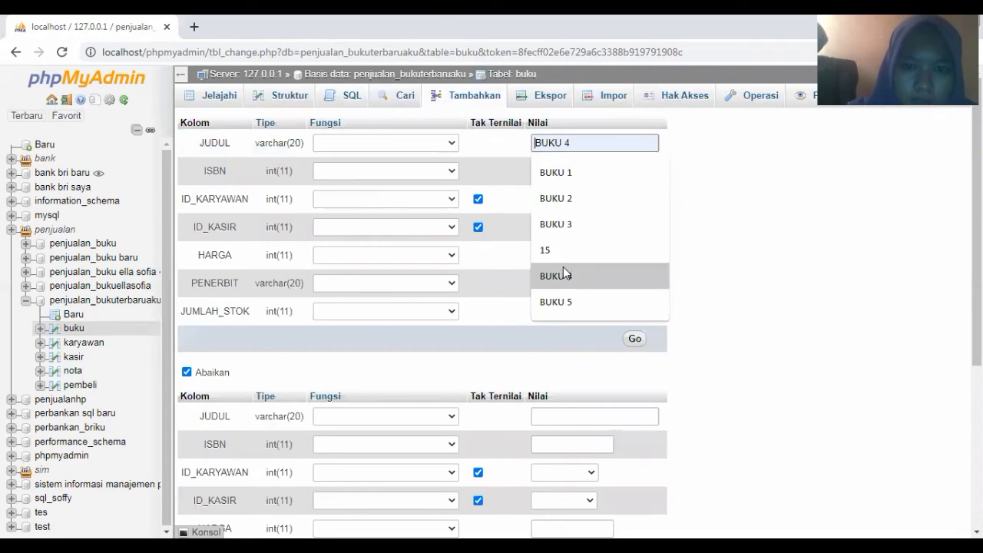
pyautogui.click(563, 274)
pyautogui.click(563, 171)
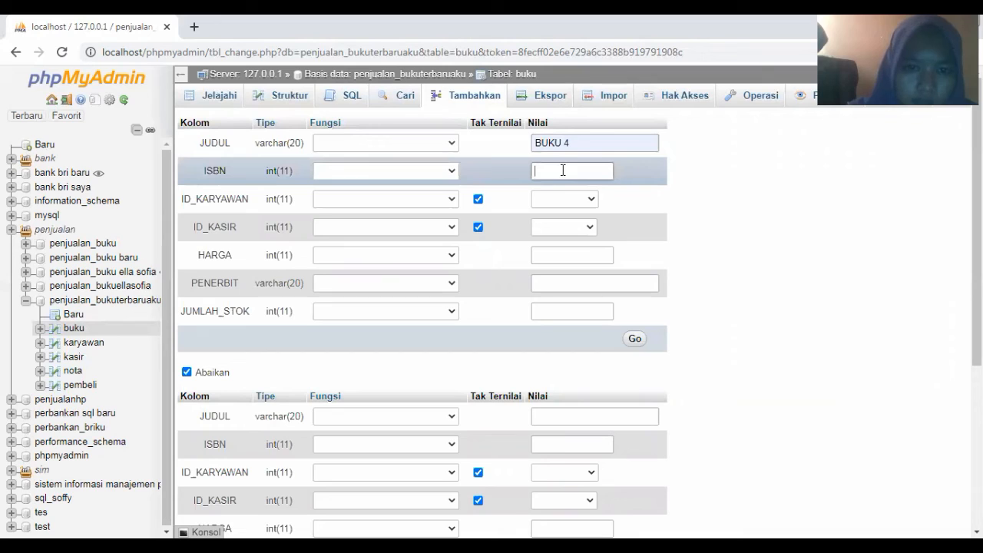
pyautogui.click(563, 171)
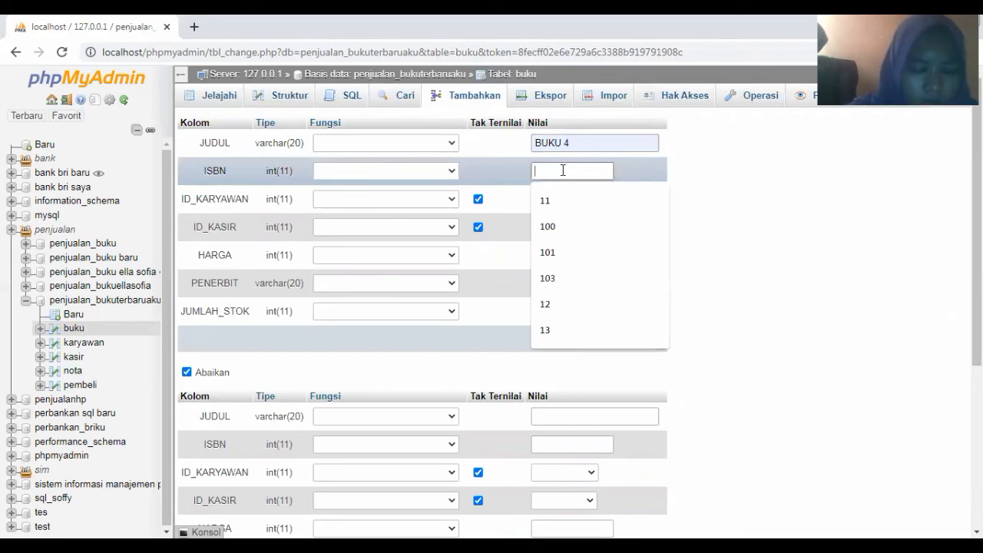
pyautogui.write('105')
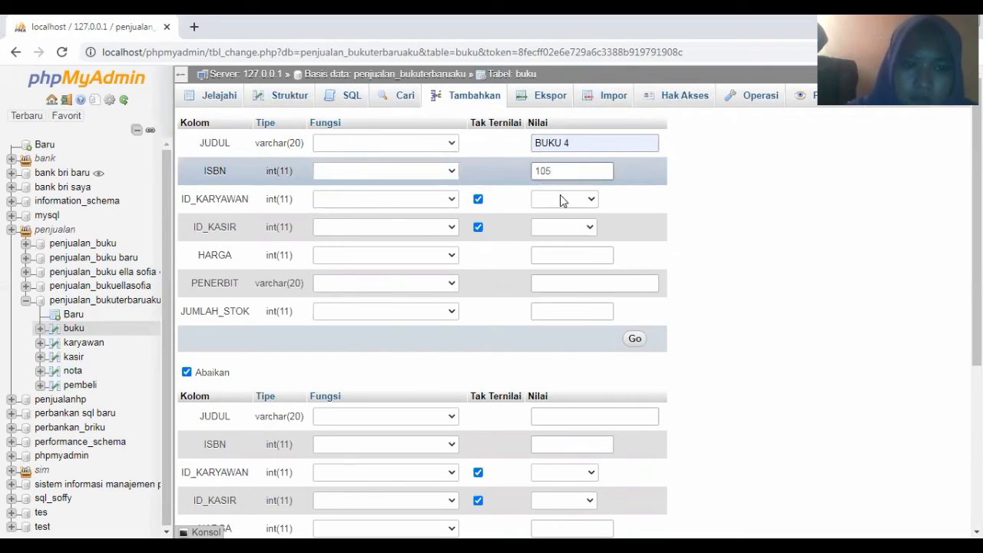
pyautogui.click(560, 198)
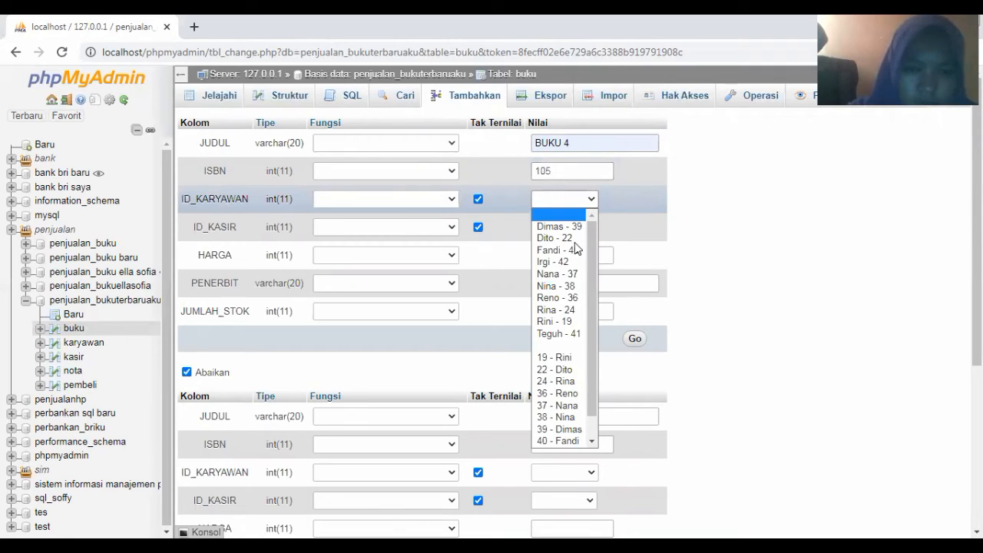
pyautogui.click(566, 301)
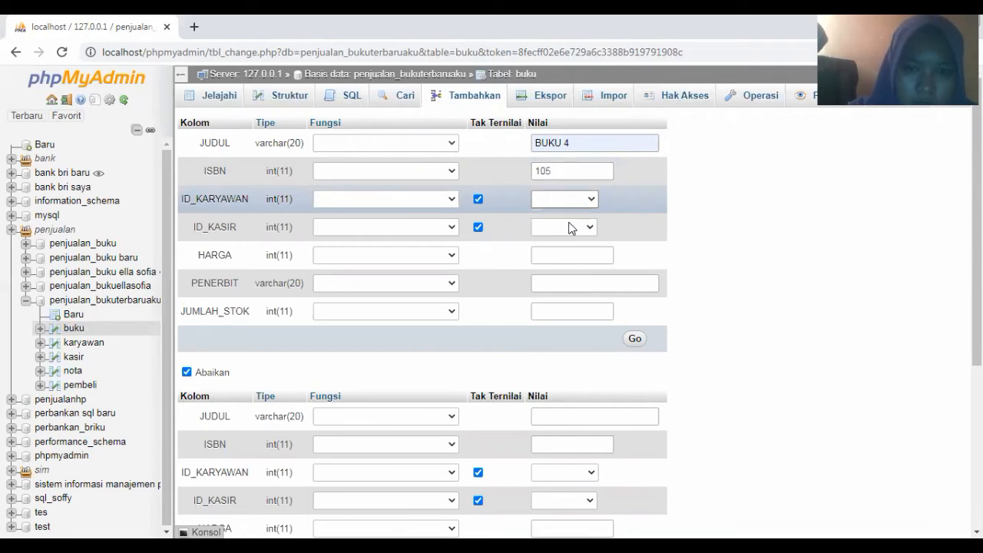
pyautogui.click(569, 227)
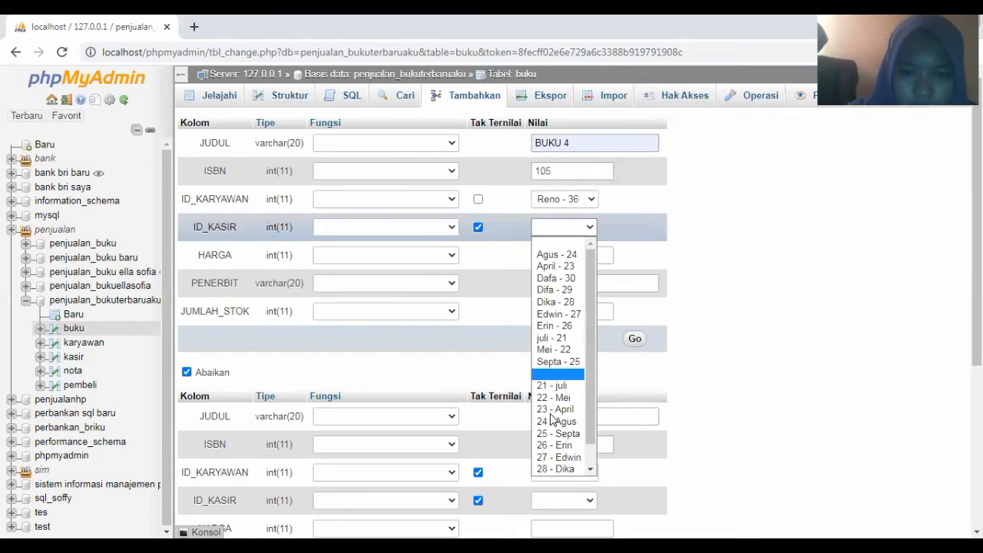
pyautogui.click(566, 256)
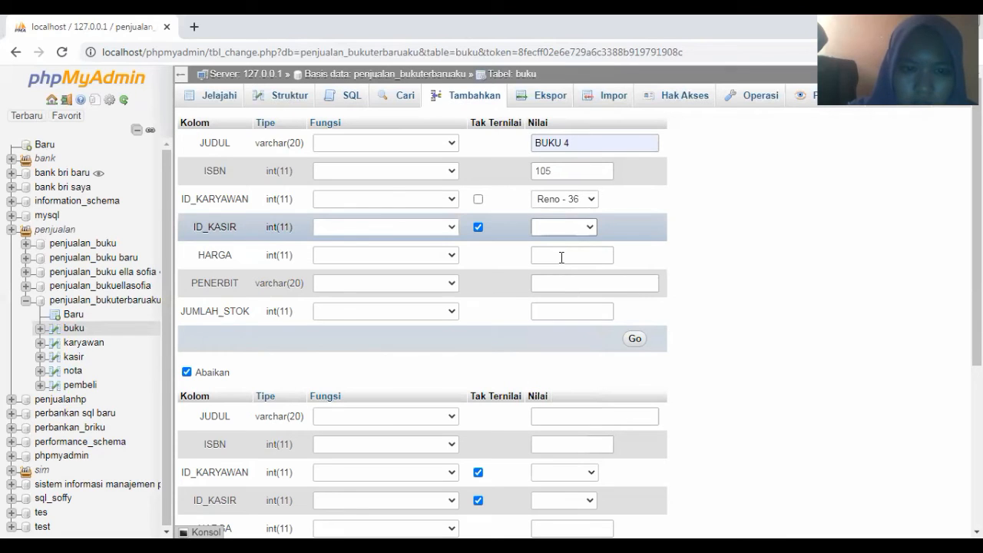
# Add price 13000, publisher Penerbit 4 and stock 9, insert the row, and reopen the form
pyautogui.click(561, 257)
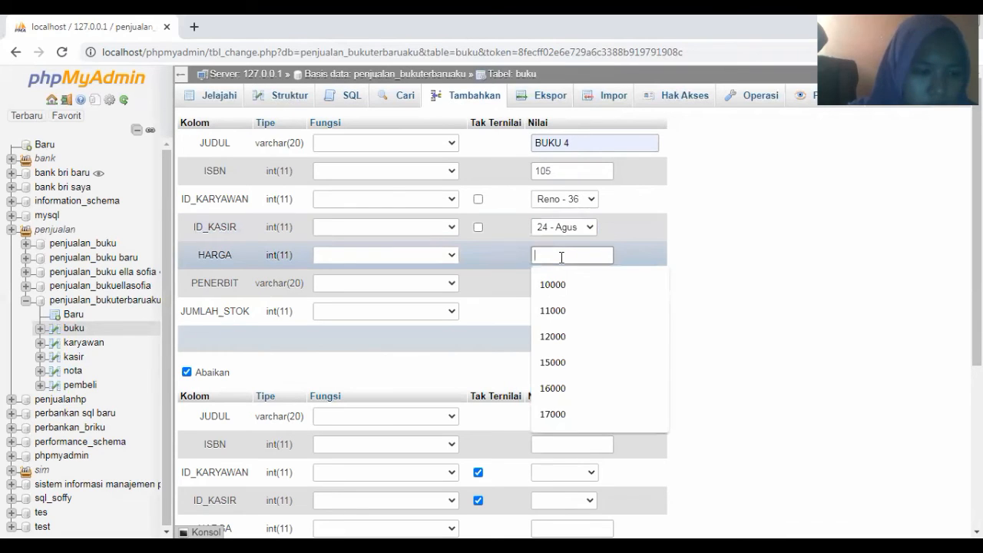
pyautogui.write('13')
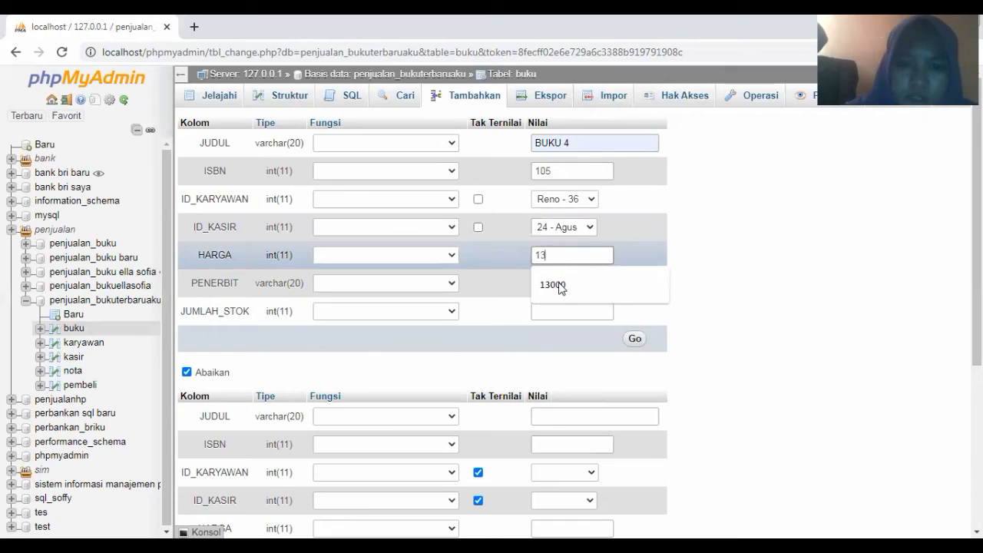
pyautogui.click(555, 285)
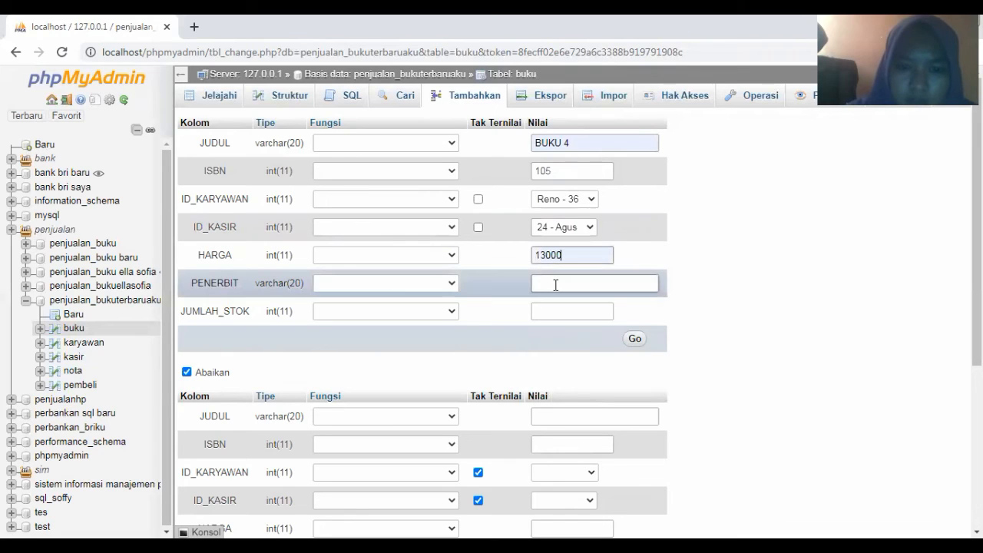
pyautogui.click(555, 285)
pyautogui.click(559, 394)
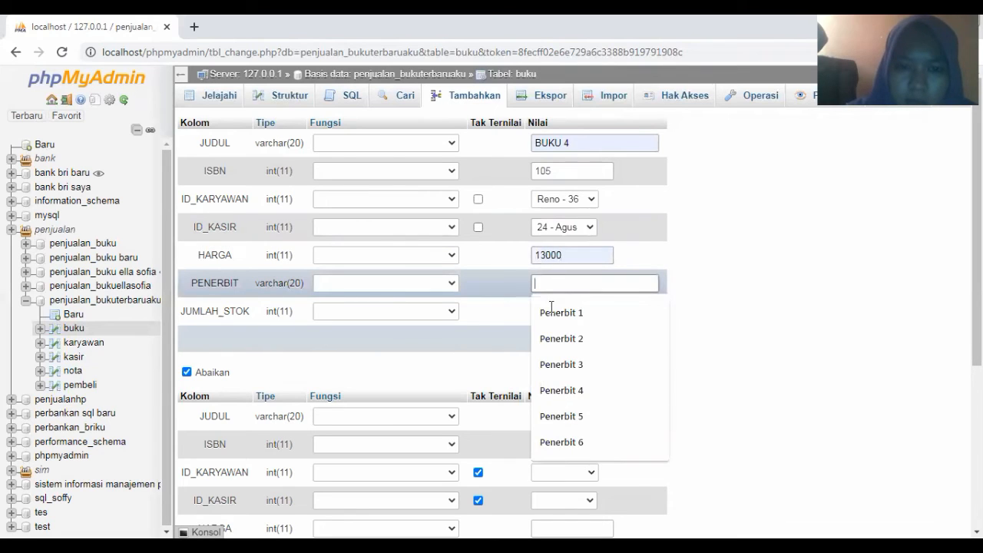
pyautogui.click(551, 311)
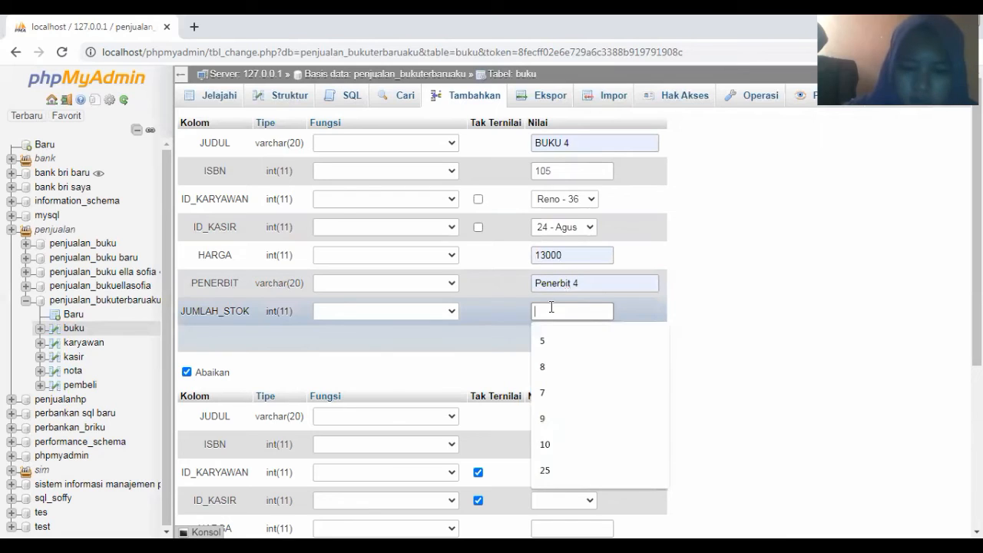
pyautogui.write('9')
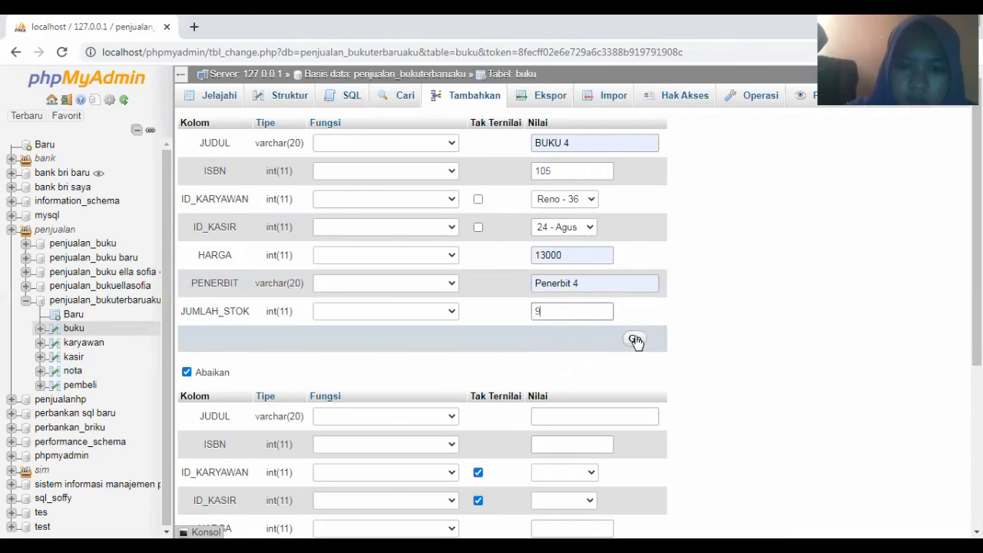
pyautogui.click(636, 340)
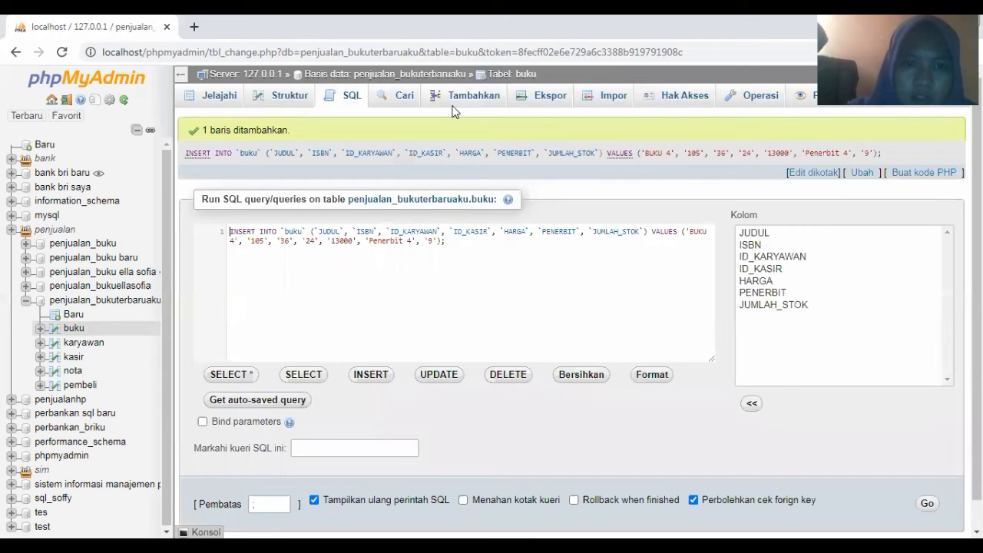
pyautogui.click(456, 99)
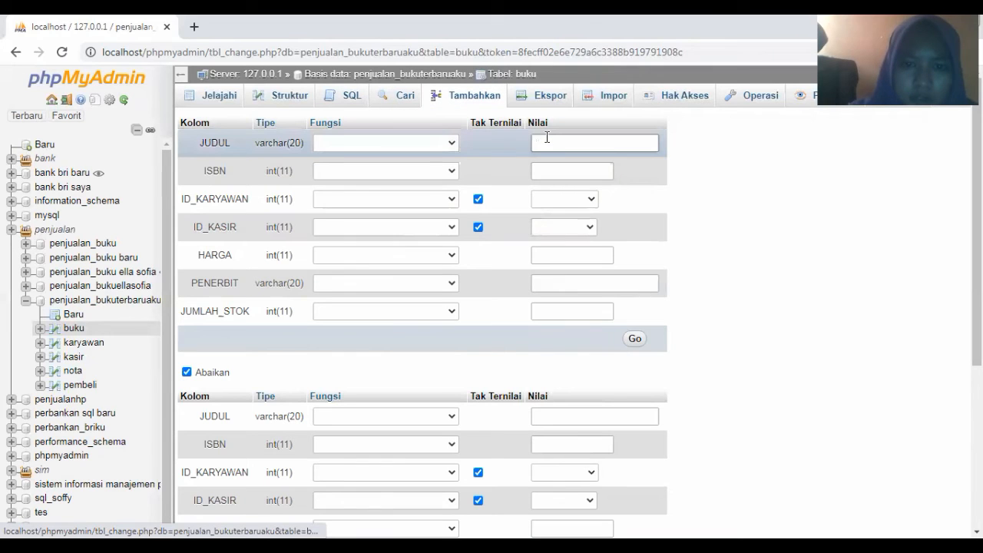
# Enter title BUKU 5, ISBN 107, employee ID 37 and cashier ID 25
pyautogui.click(547, 138)
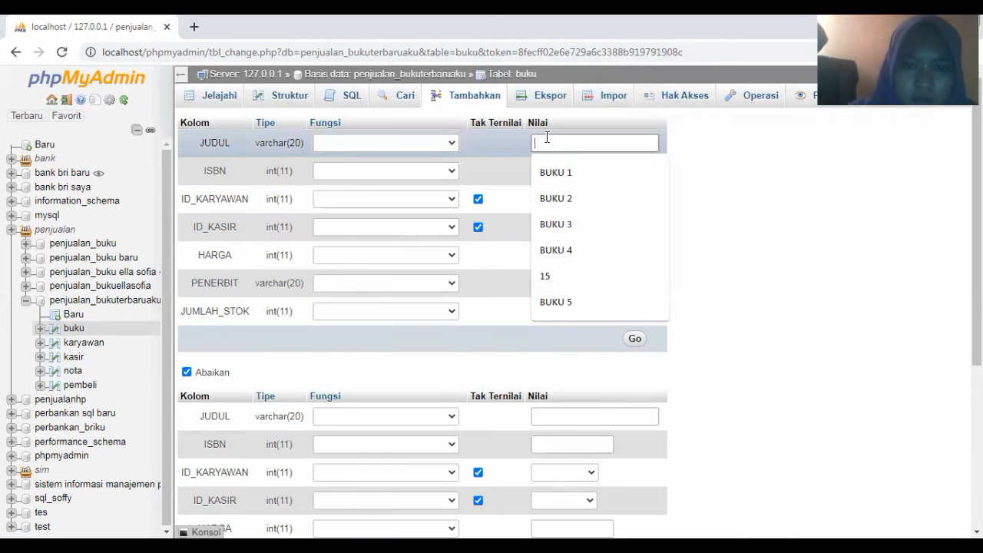
pyautogui.click(559, 301)
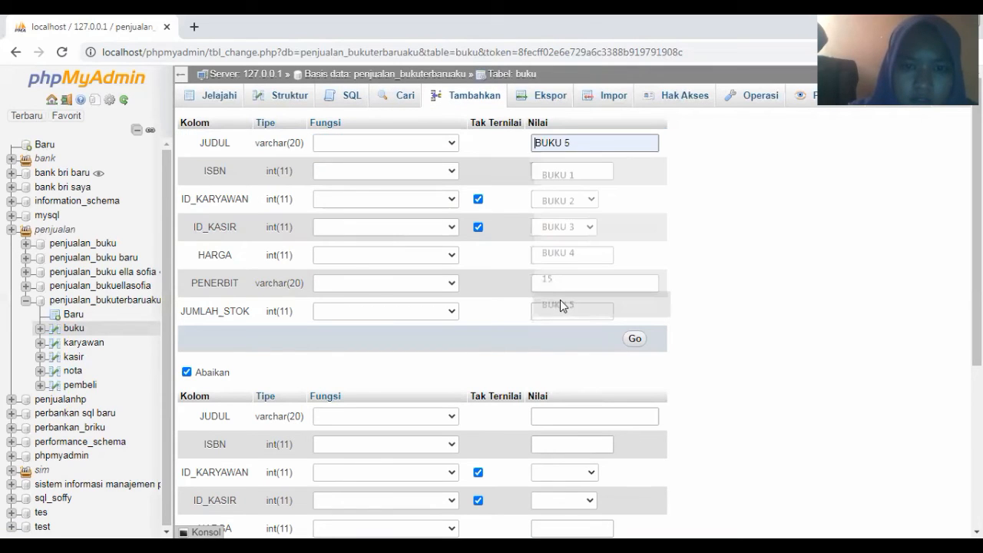
pyautogui.click(554, 171)
pyautogui.write('1')
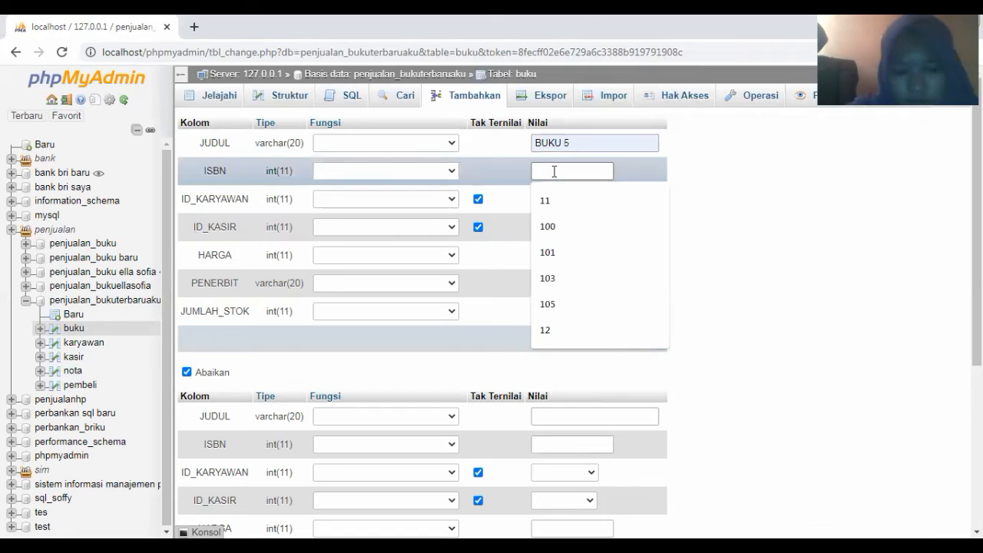
pyautogui.write('07')
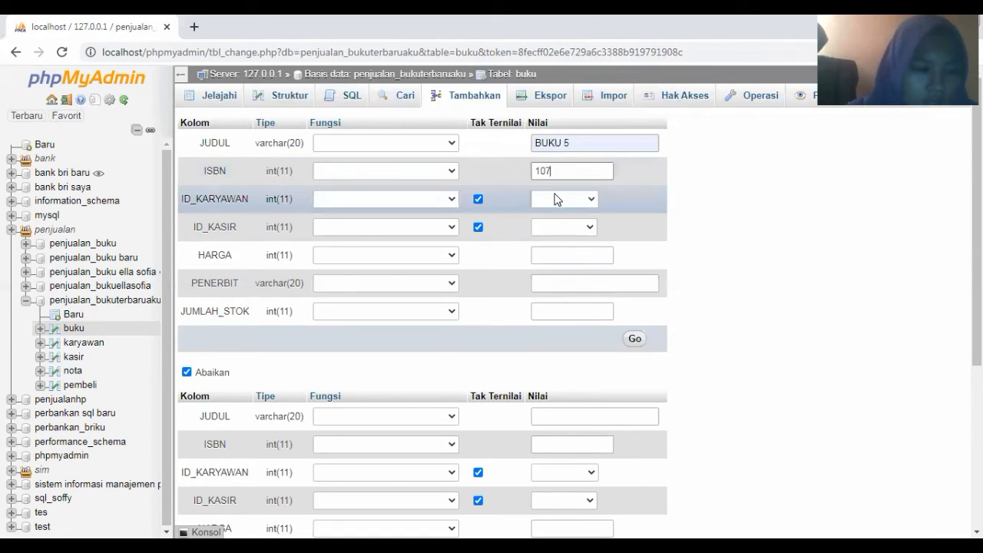
pyautogui.click(557, 200)
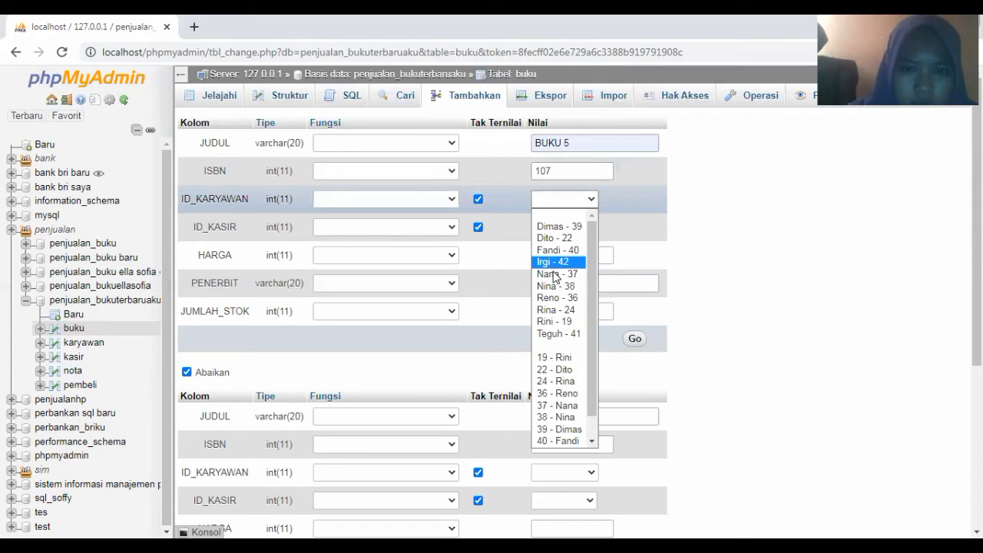
pyautogui.click(563, 237)
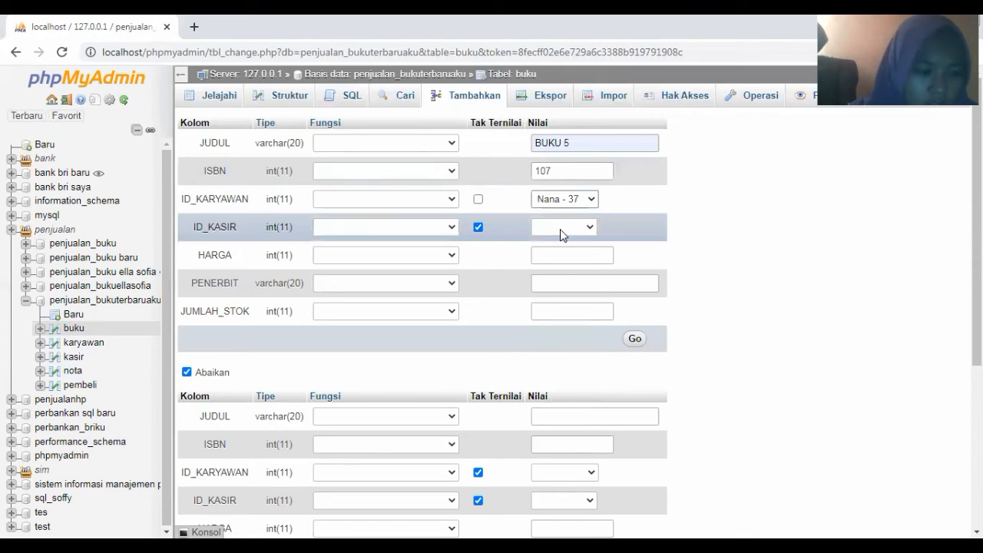
pyautogui.click(560, 227)
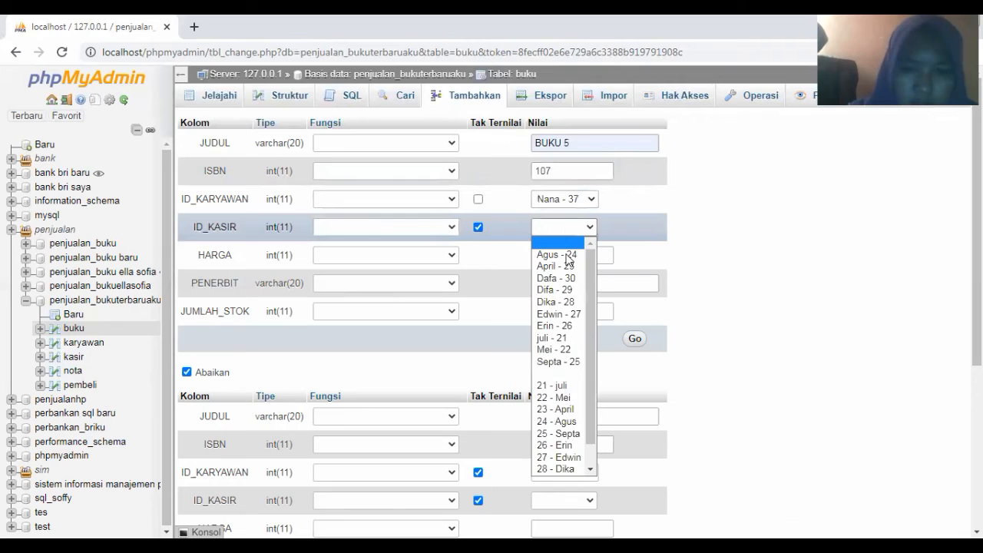
pyautogui.click(567, 363)
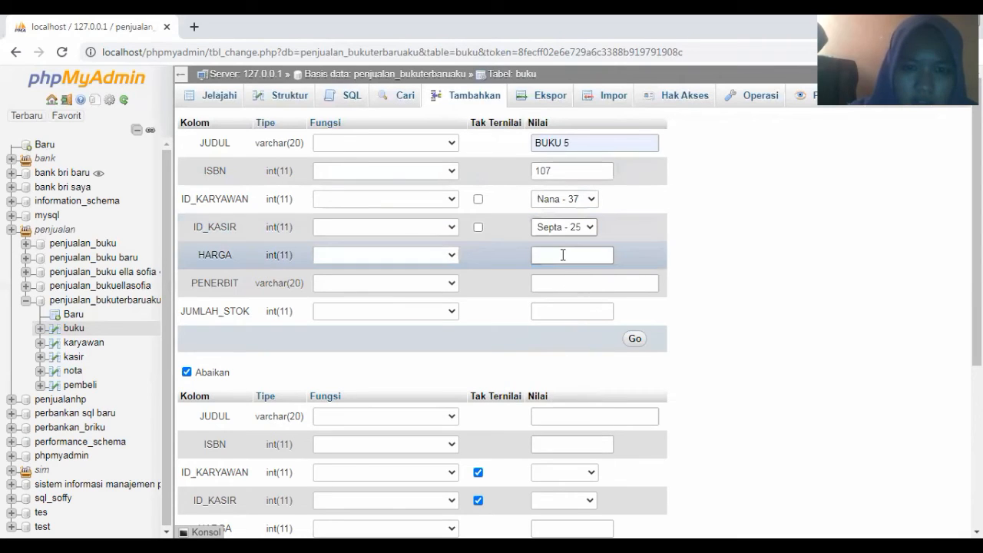
# Add price 14000, publisher Penerbit 5 and stock 5, insert the row, and reopen the form
pyautogui.click(563, 255)
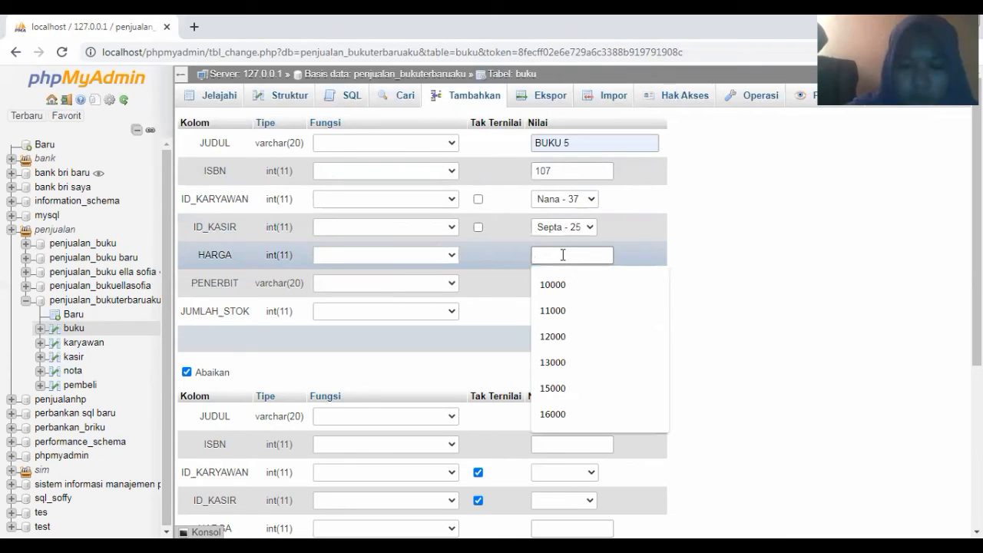
pyautogui.write('14')
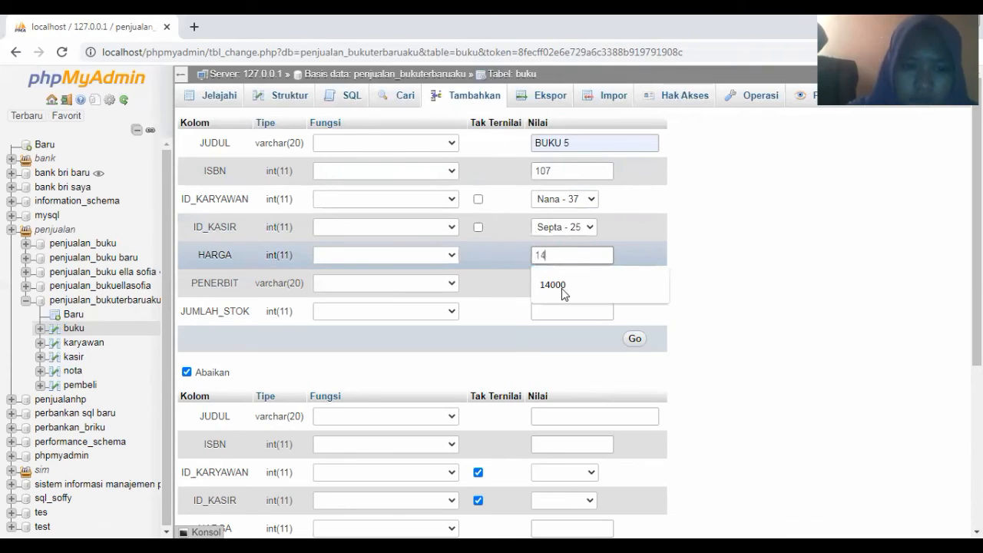
pyautogui.click(563, 286)
pyautogui.click(556, 286)
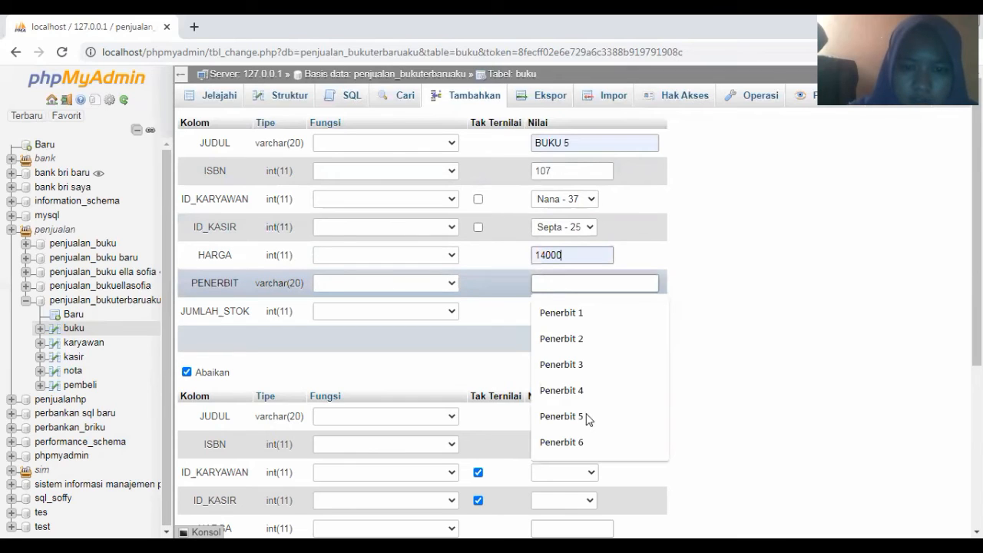
pyautogui.click(588, 417)
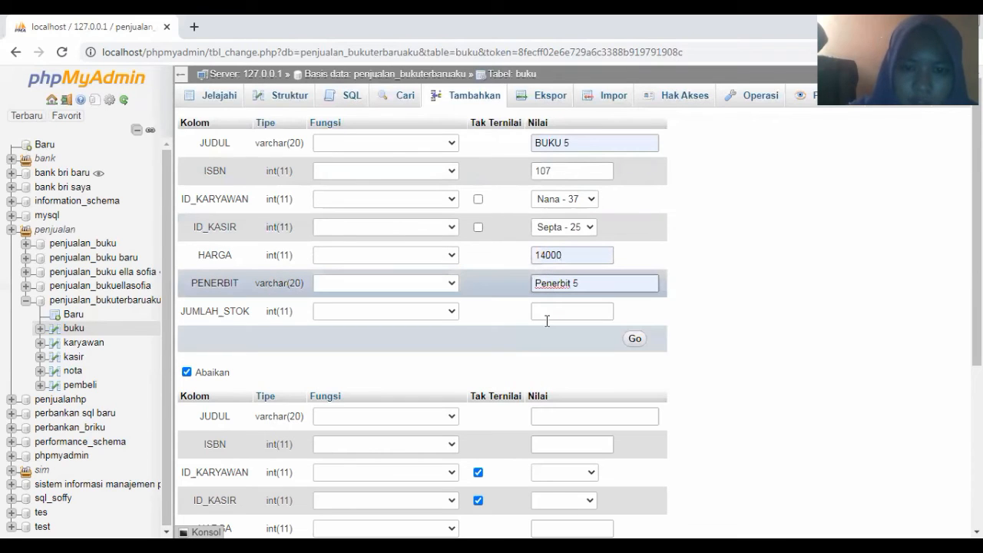
pyautogui.click(546, 317)
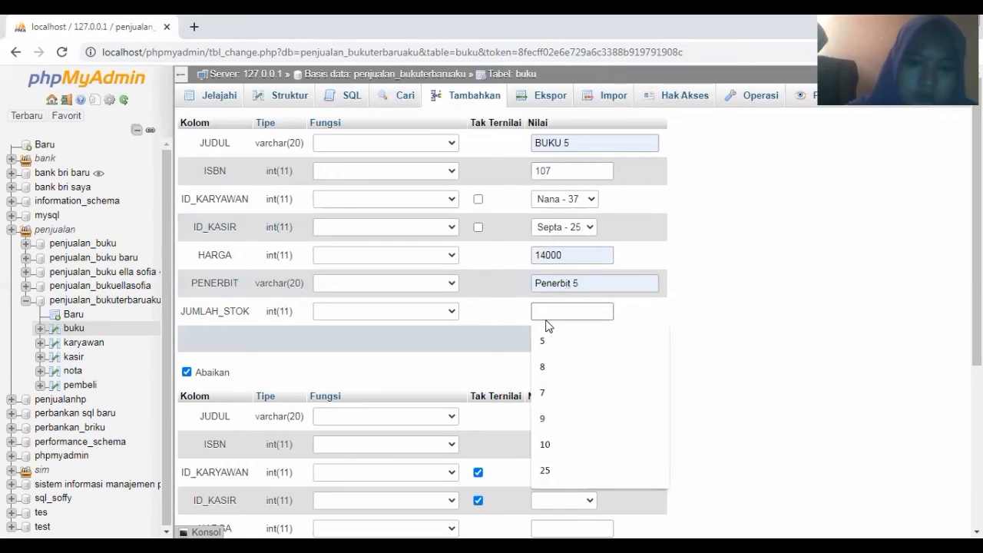
pyautogui.write('5')
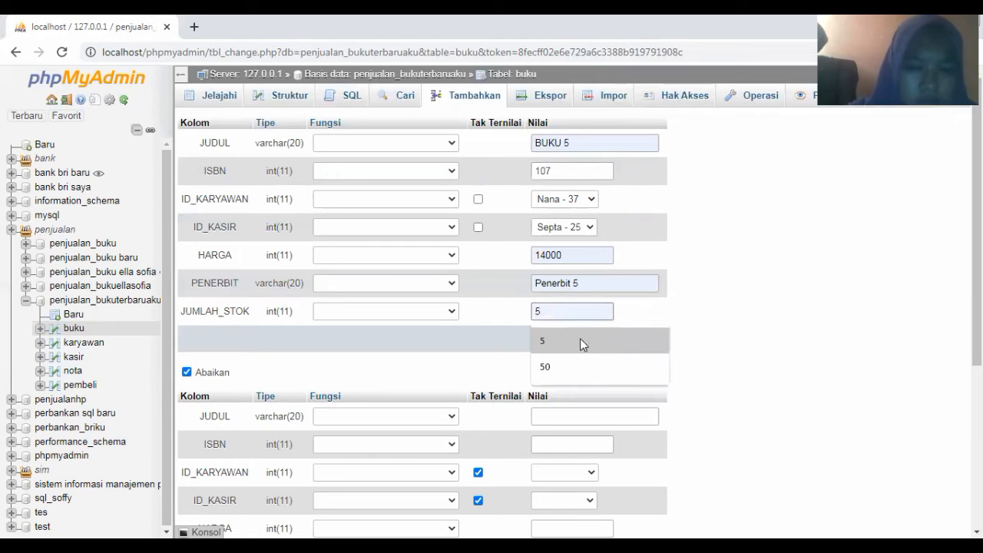
pyautogui.click(619, 345)
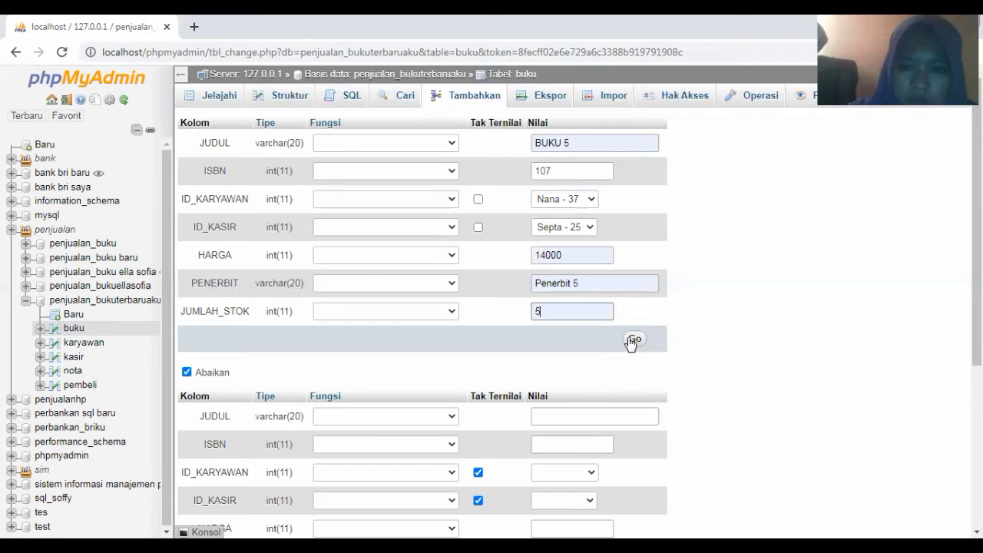
pyautogui.click(631, 342)
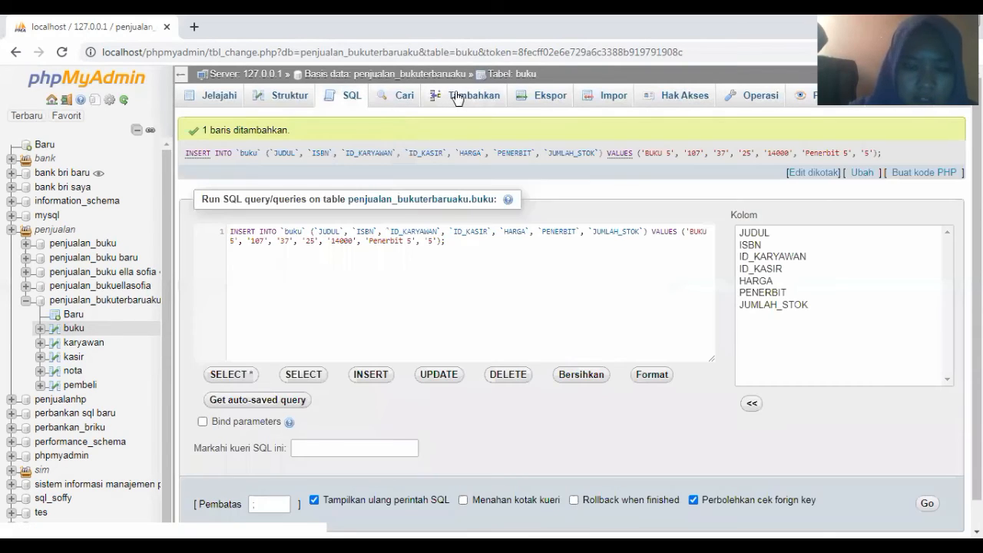
pyautogui.click(458, 99)
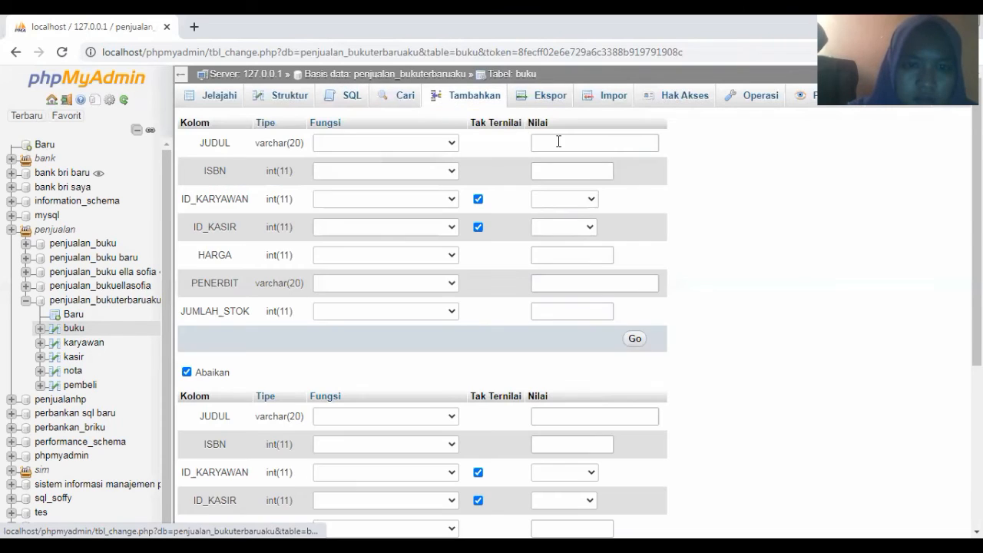
# Enter title BUKU 6, ISBN 109, employee ID 38 and cashier ID 26
pyautogui.click(558, 142)
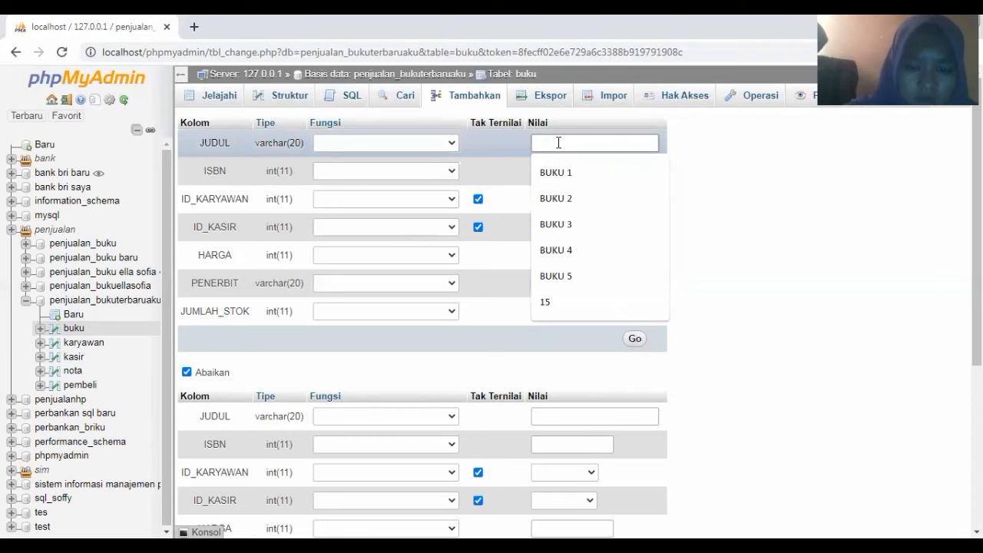
pyautogui.write('buku')
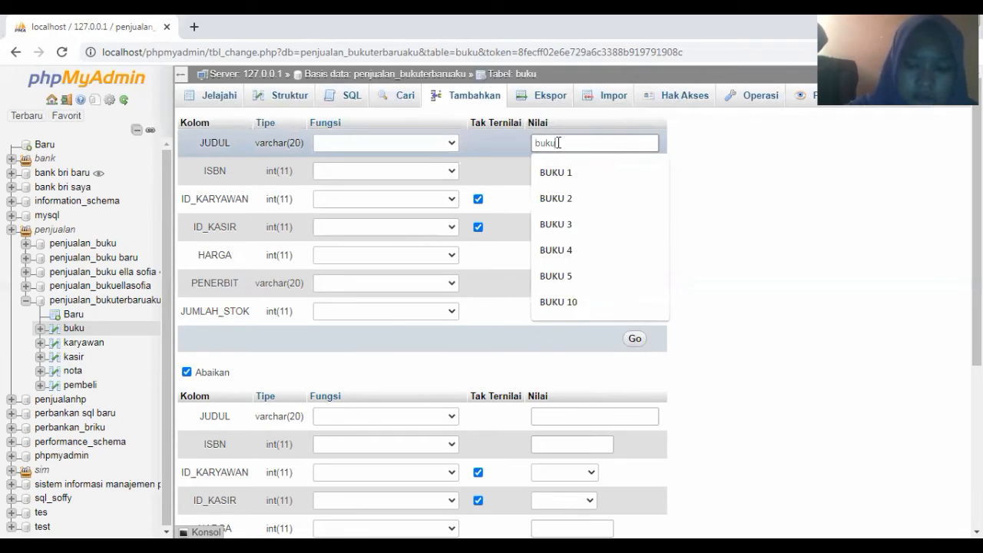
pyautogui.press('BackSpace')
pyautogui.press('BackSpace')
pyautogui.press('BackSpace')
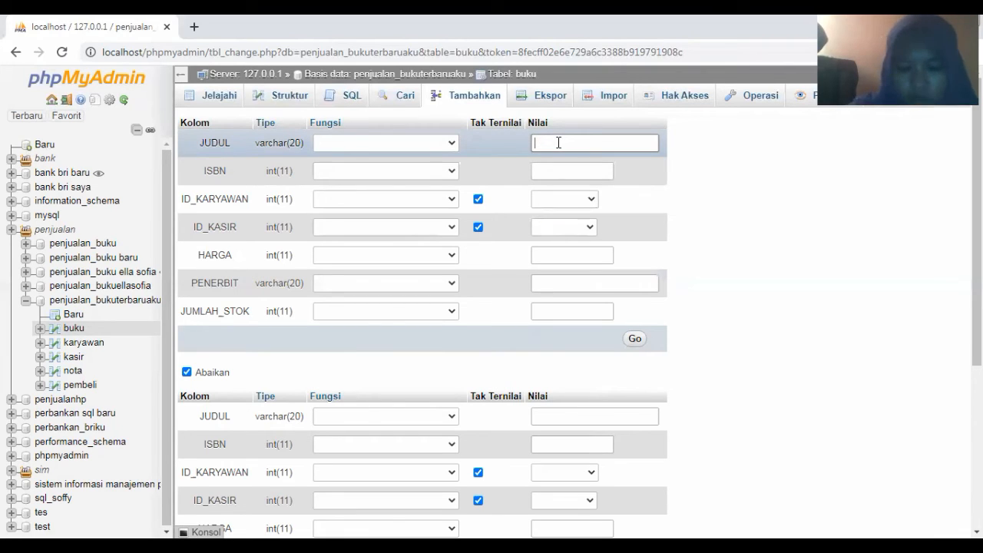
pyautogui.write('BUKU')
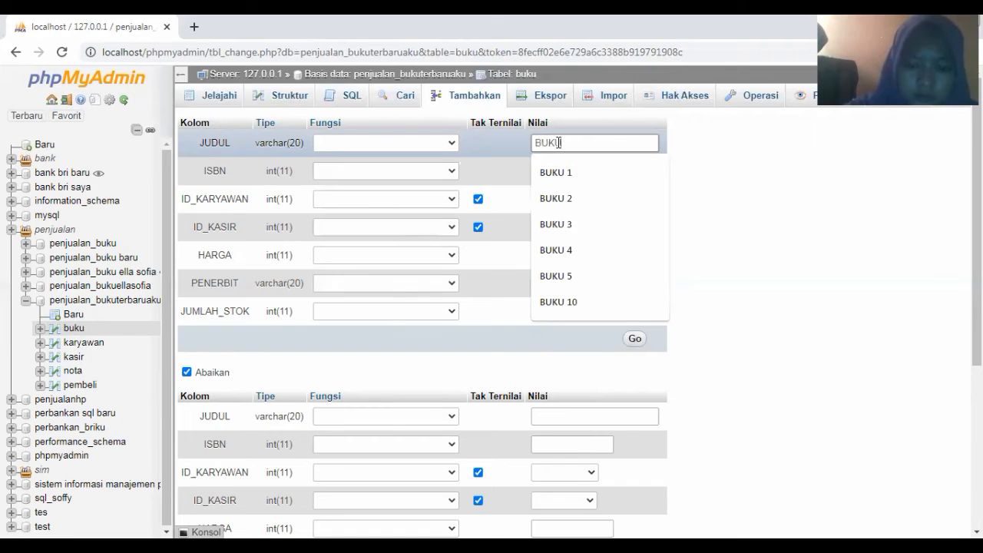
pyautogui.write(' 6')
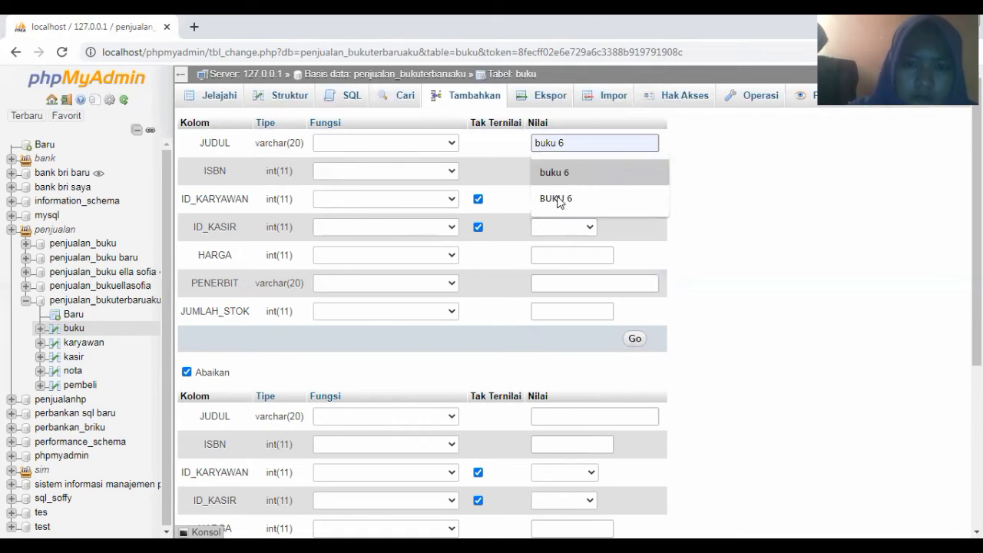
pyautogui.click(557, 172)
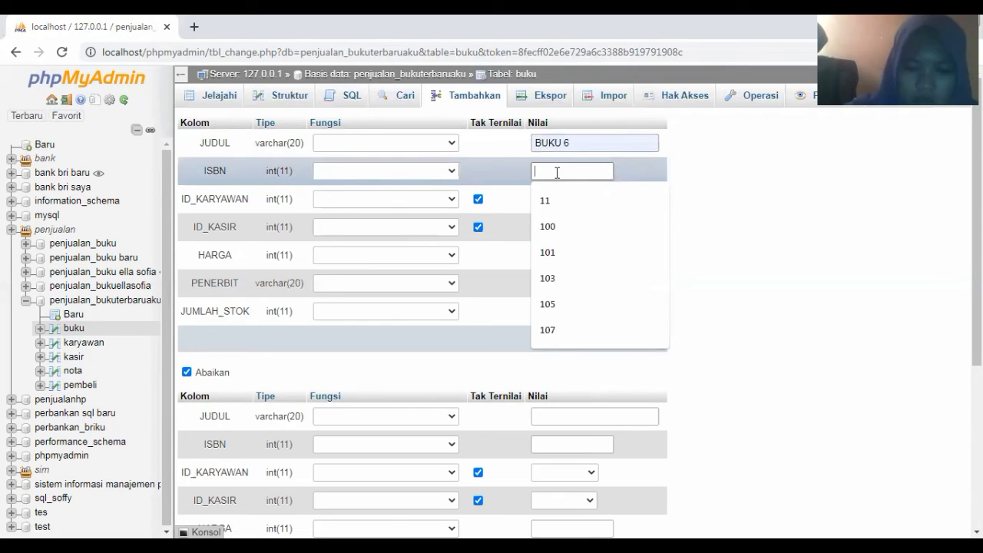
pyautogui.write('109')
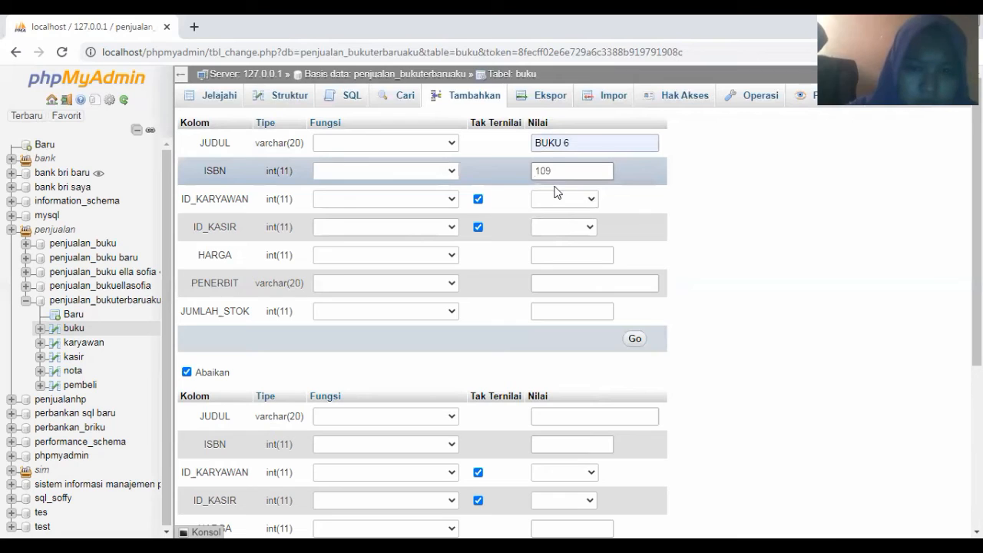
pyautogui.click(557, 201)
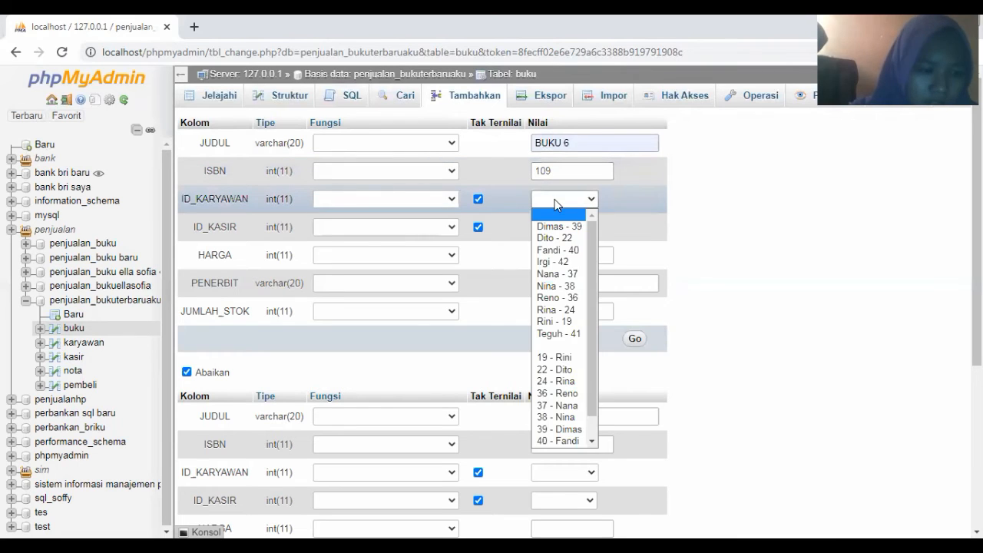
pyautogui.click(567, 286)
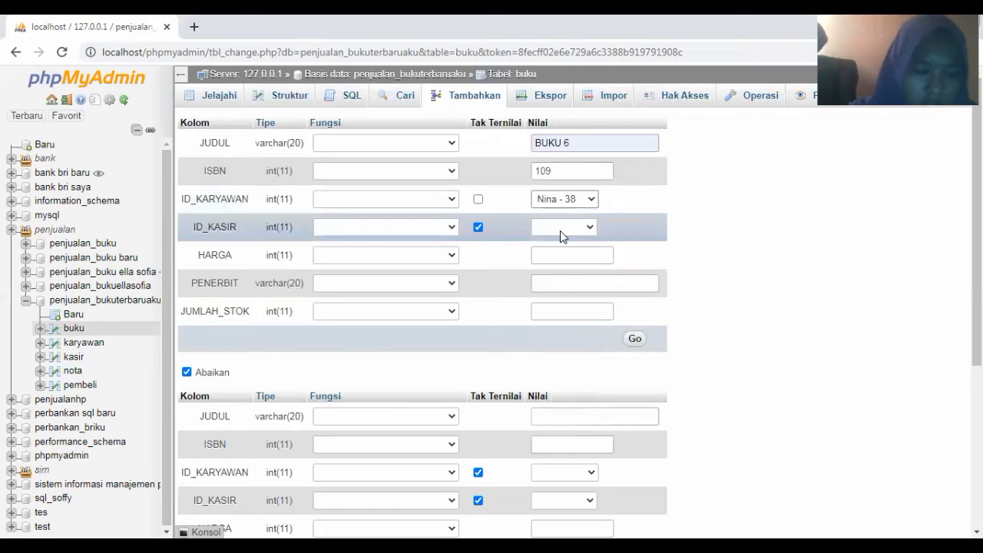
pyautogui.click(560, 229)
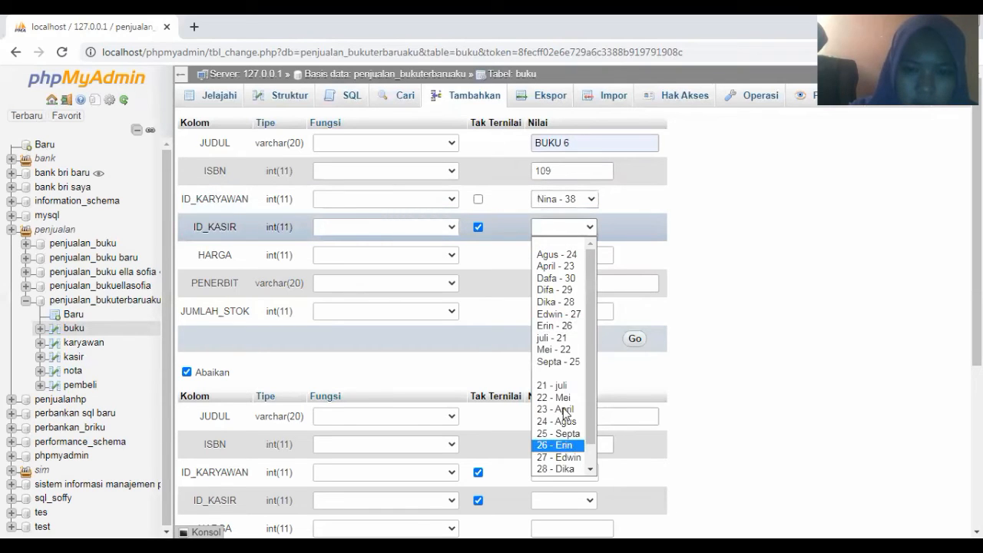
pyautogui.click(558, 445)
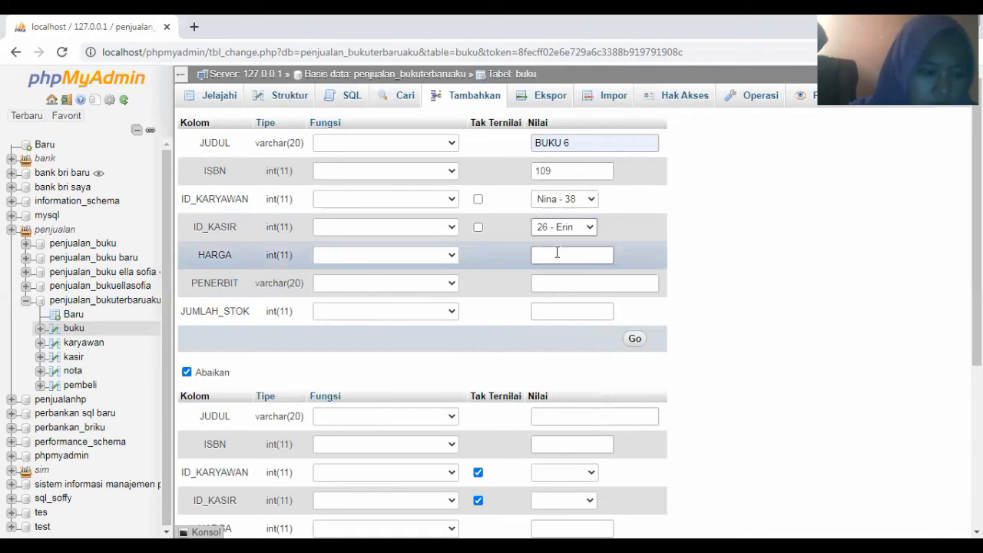
# Add price 15000, publisher Penerbit 6 and stock 10, insert the row, and reopen the form
pyautogui.click(558, 252)
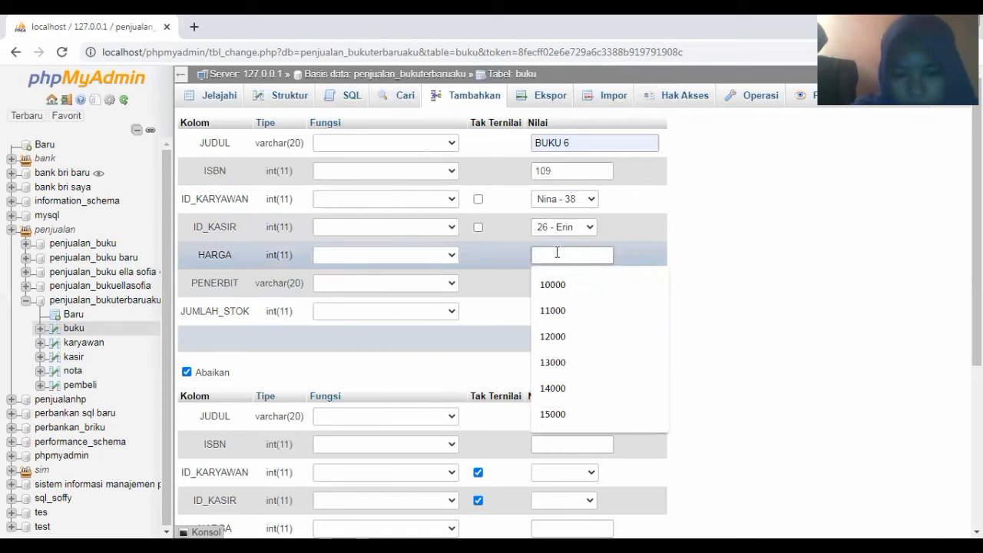
pyautogui.write('15')
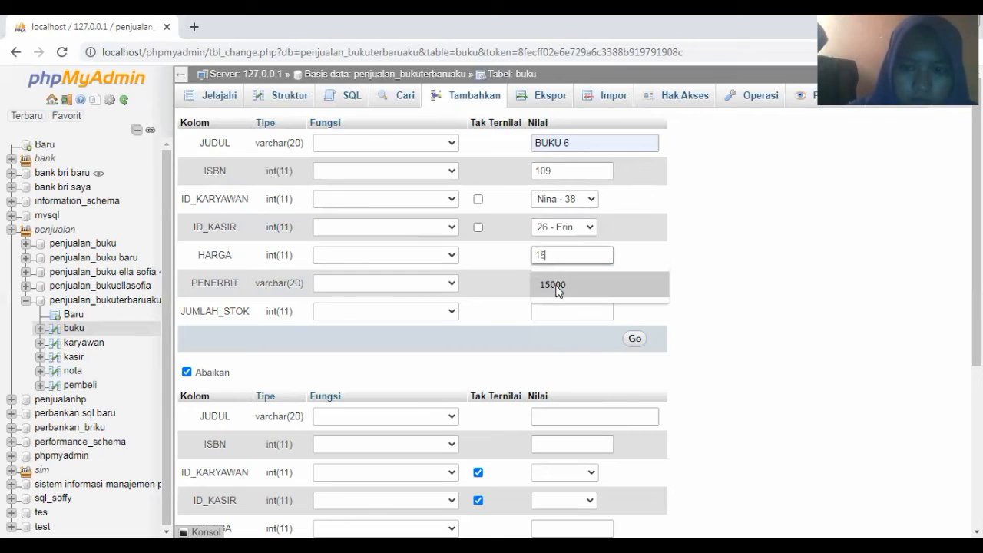
pyautogui.click(553, 285)
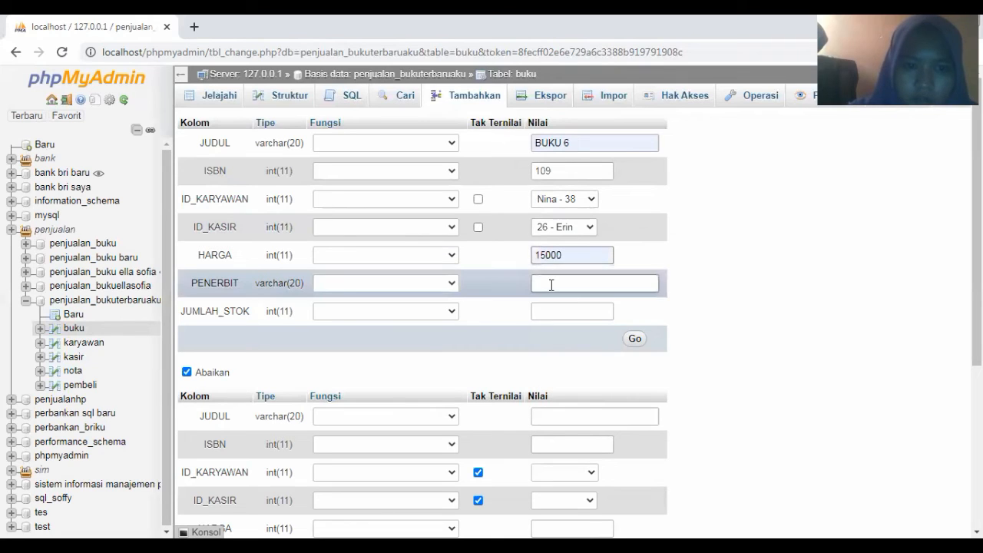
pyautogui.click(551, 284)
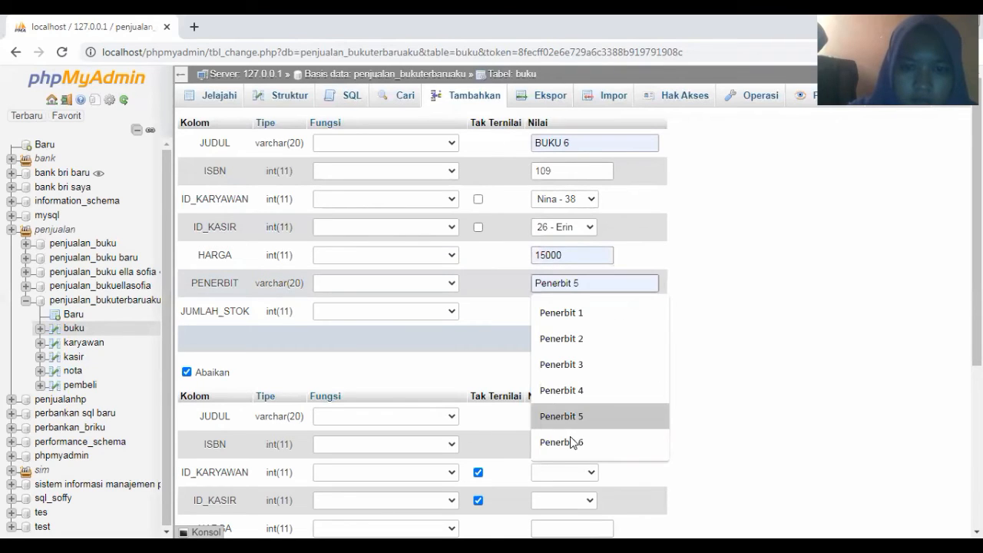
pyautogui.click(576, 442)
pyautogui.click(570, 311)
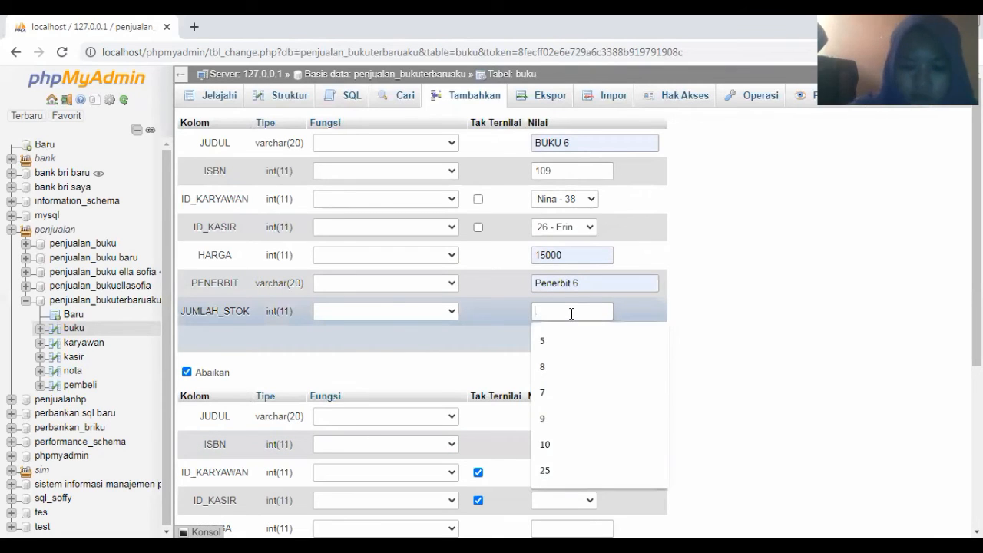
pyautogui.write('1')
pyautogui.click(634, 341)
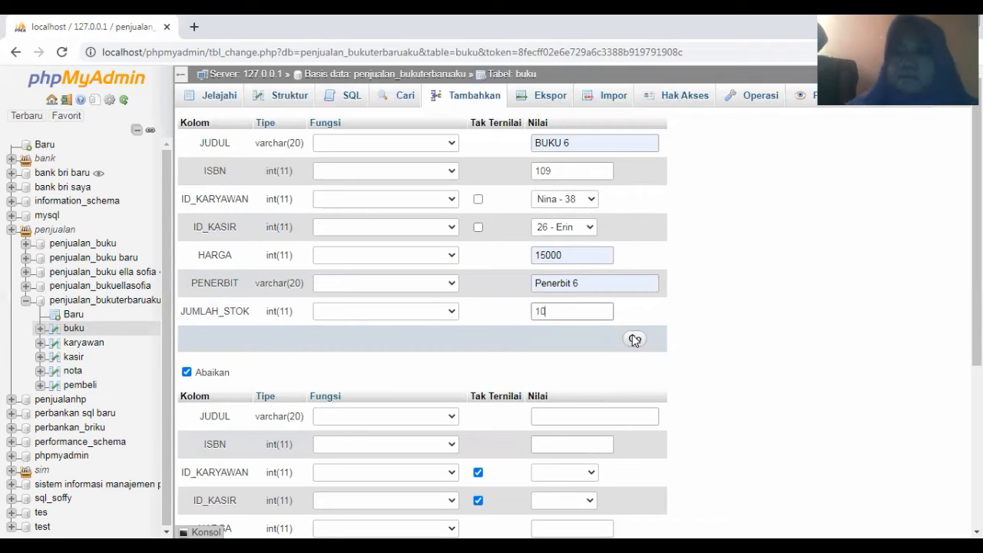
pyautogui.press('Return')
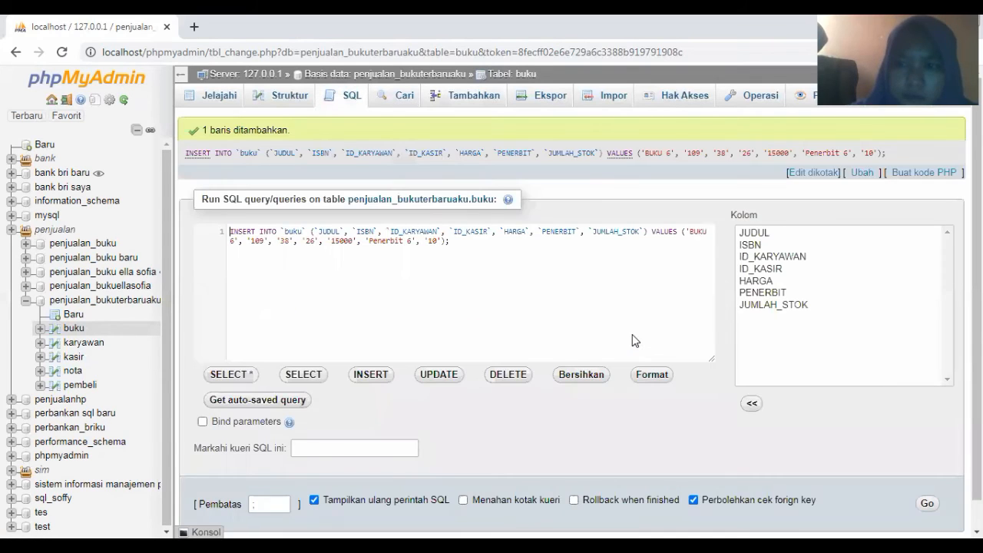
pyautogui.click(472, 102)
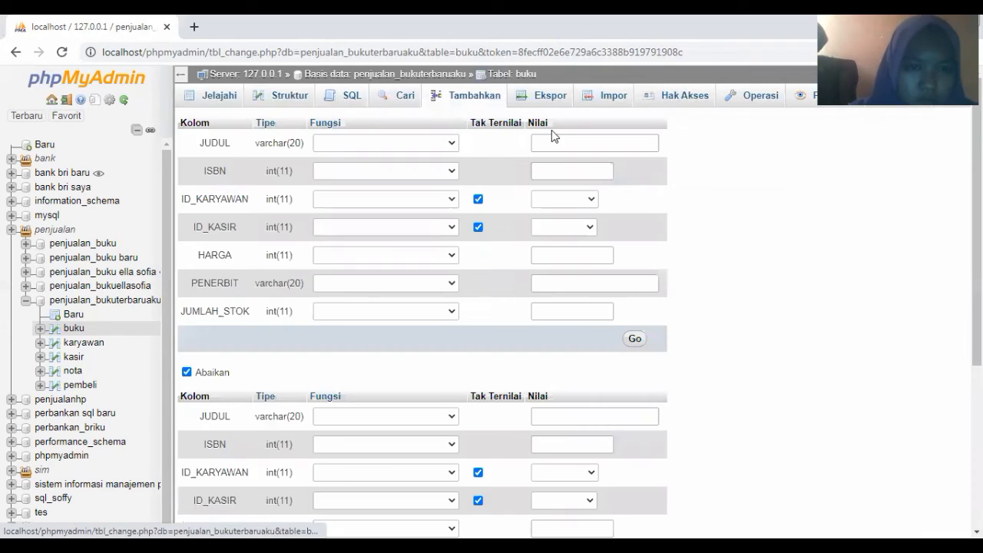
# Enter title BUKU 7, ISBN 111, employee ID 39 and cashier ID 27
pyautogui.click(572, 144)
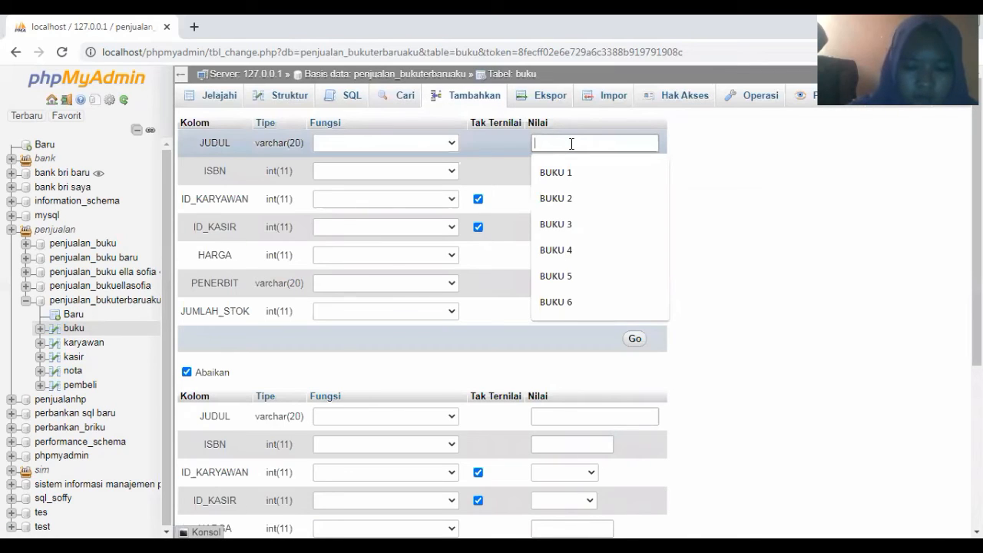
pyautogui.write('BUKU 7')
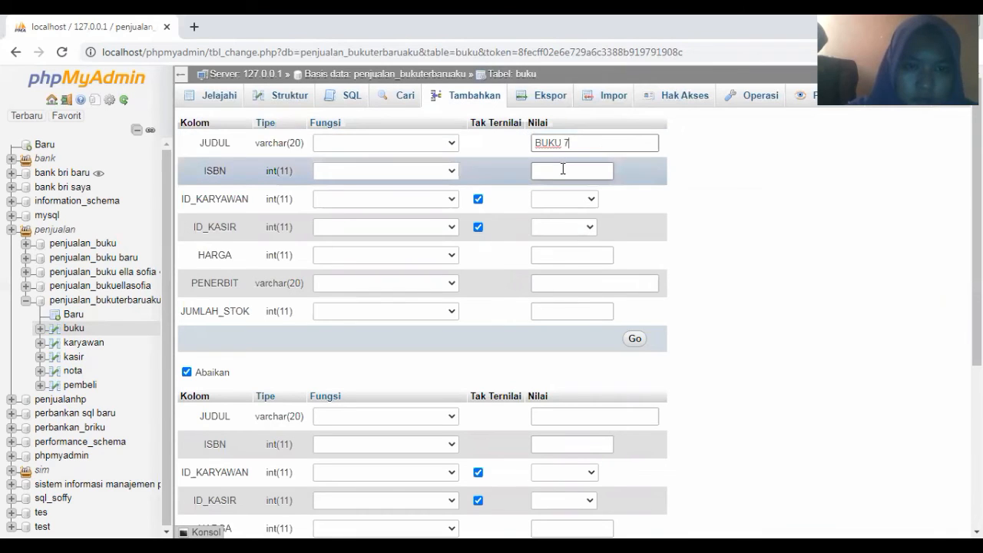
pyautogui.click(563, 170)
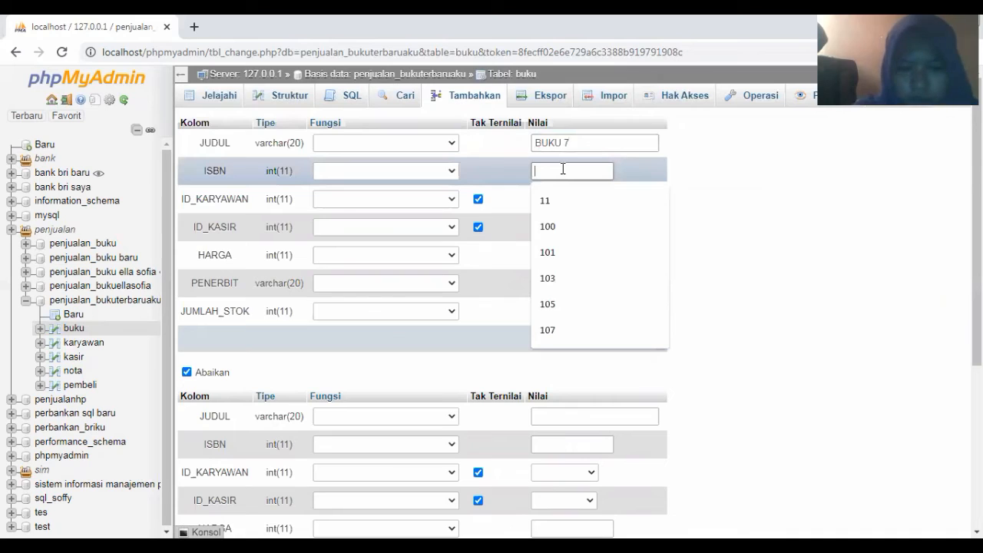
pyautogui.write('11')
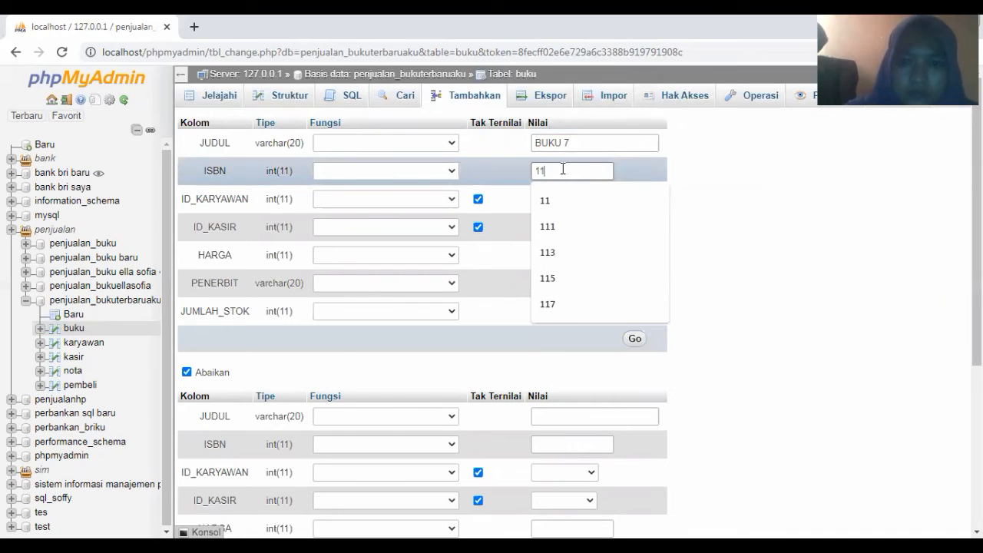
pyautogui.write('1')
pyautogui.click(561, 201)
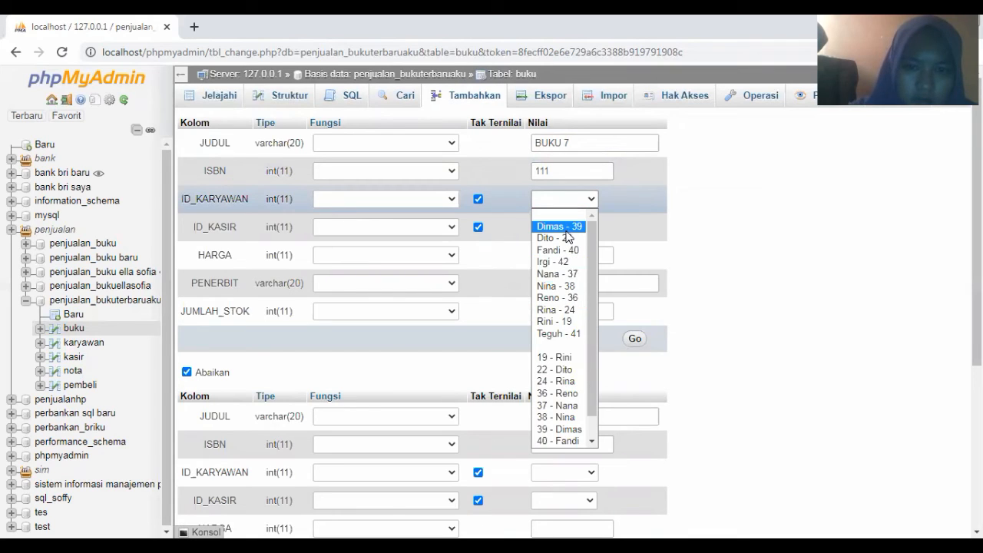
pyautogui.click(565, 226)
pyautogui.click(563, 227)
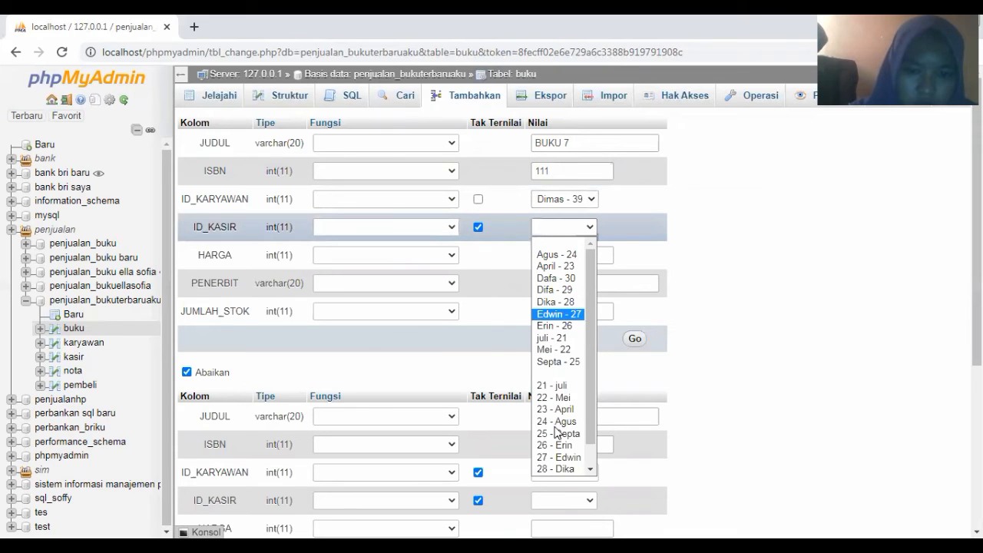
pyautogui.click(557, 463)
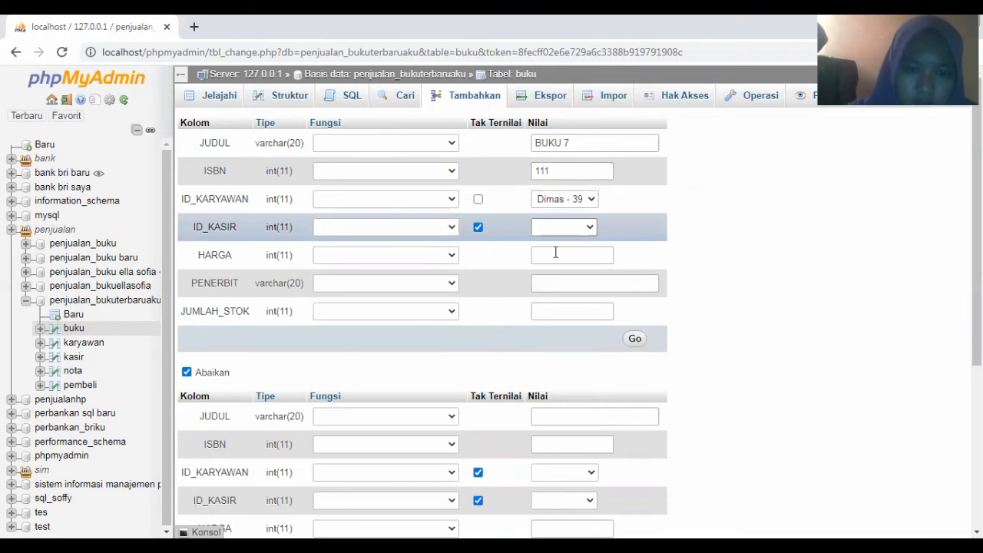
# Add price 16000, publisher Penerbit 7 and stock 25, then submit the BUKU 7 row
pyautogui.click(555, 253)
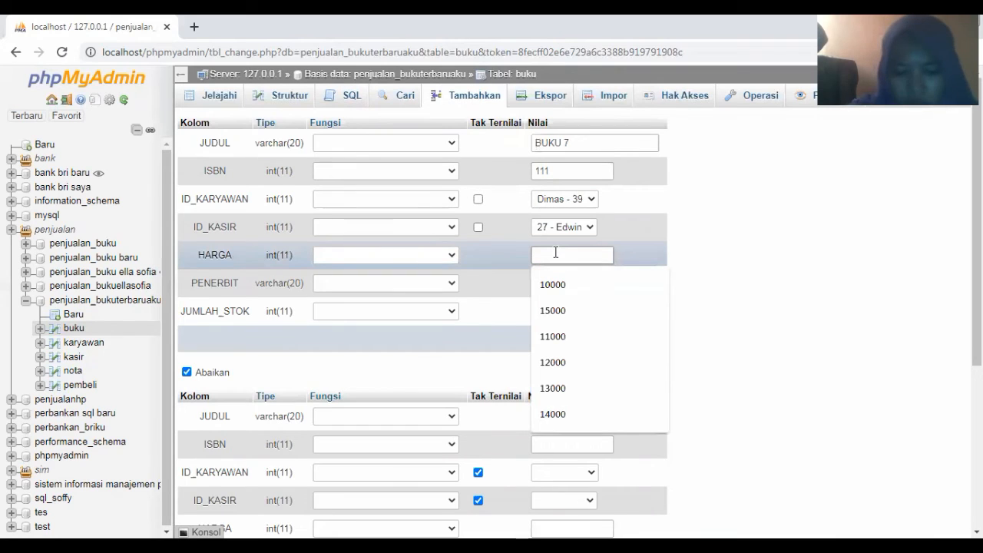
pyautogui.write('160')
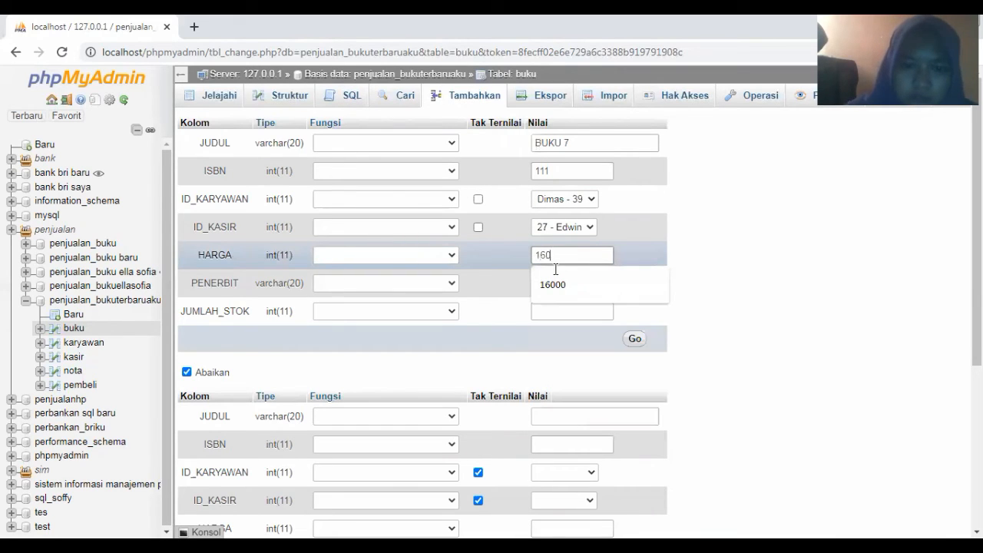
pyautogui.click(552, 284)
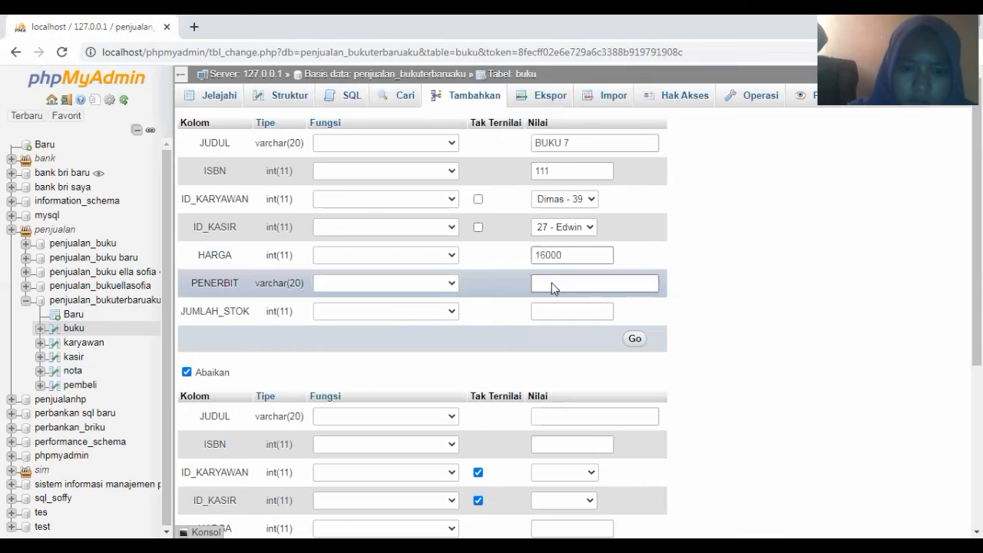
pyautogui.click(552, 283)
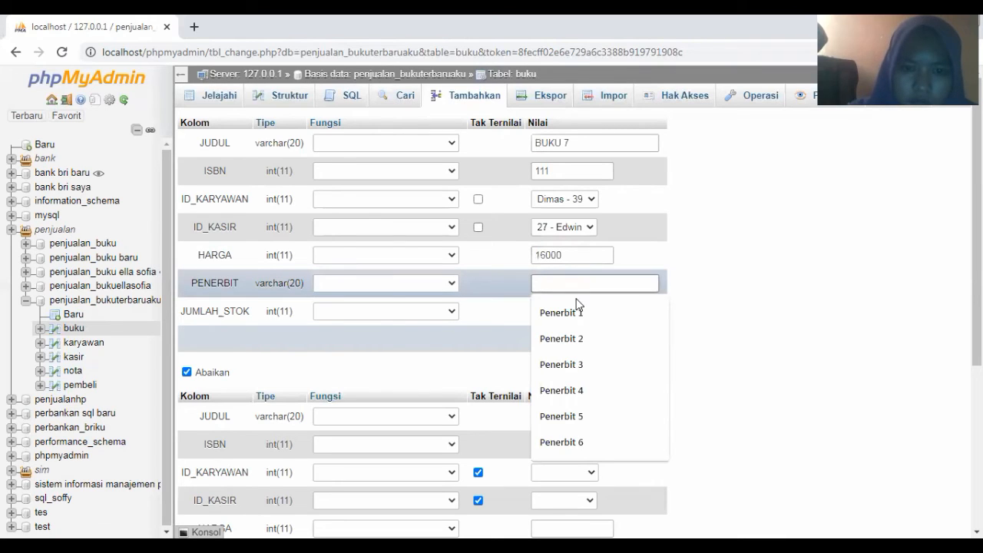
pyautogui.click(579, 303)
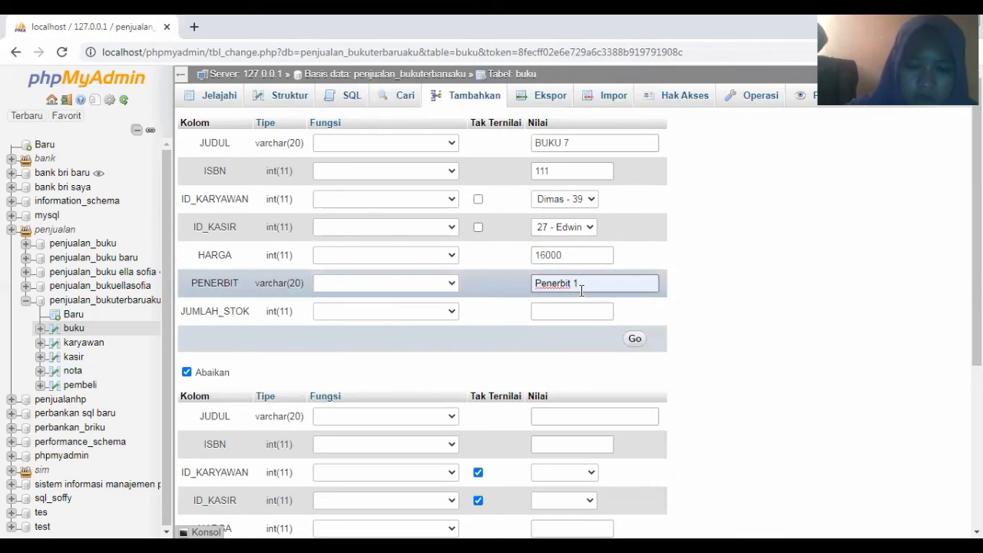
pyautogui.press('BackSpace')
pyautogui.write('7')
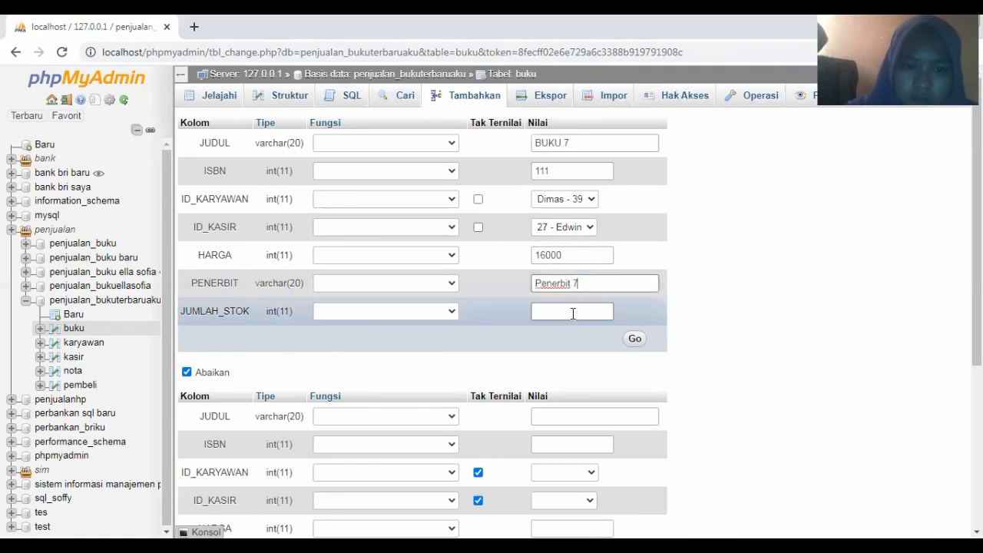
pyautogui.click(573, 313)
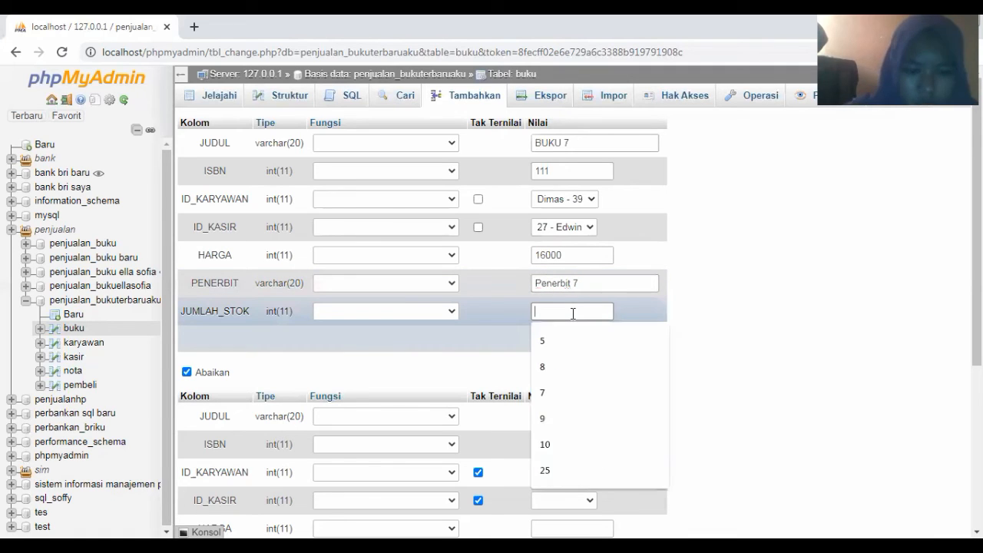
pyautogui.write('25')
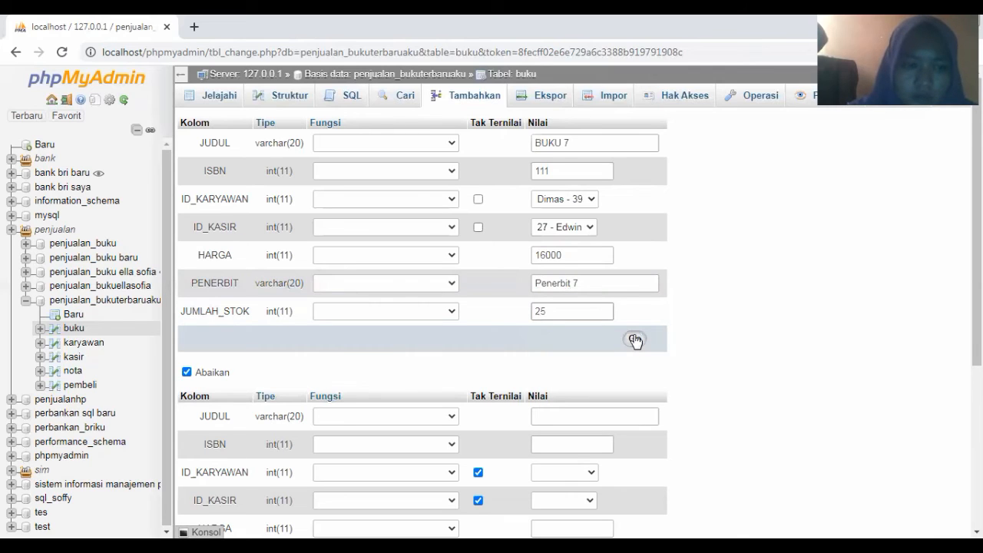
pyautogui.click(634, 339)
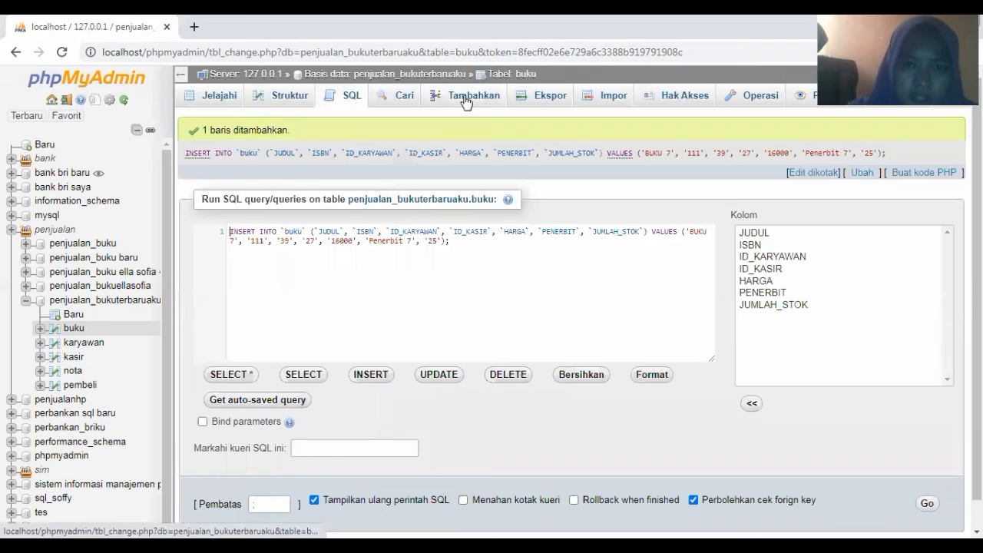
# Return to the Tambahkan insert form to add another book after BUKU 7
pyautogui.click(465, 100)
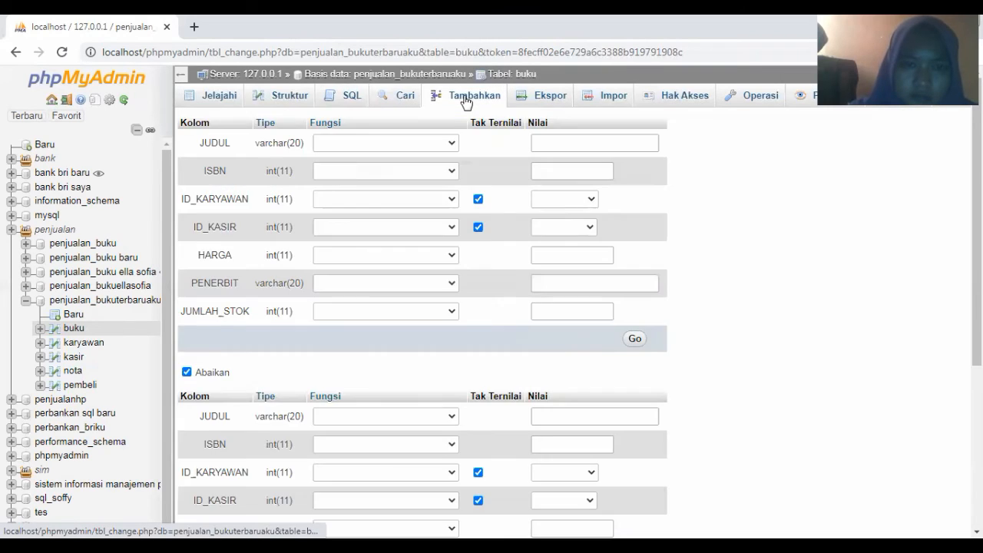
# Enter JUDUL 'BUKU 8' and ISBN 113, then open the ID_KARYAWAN dropdown
pyautogui.click(538, 141)
pyautogui.write('BU')
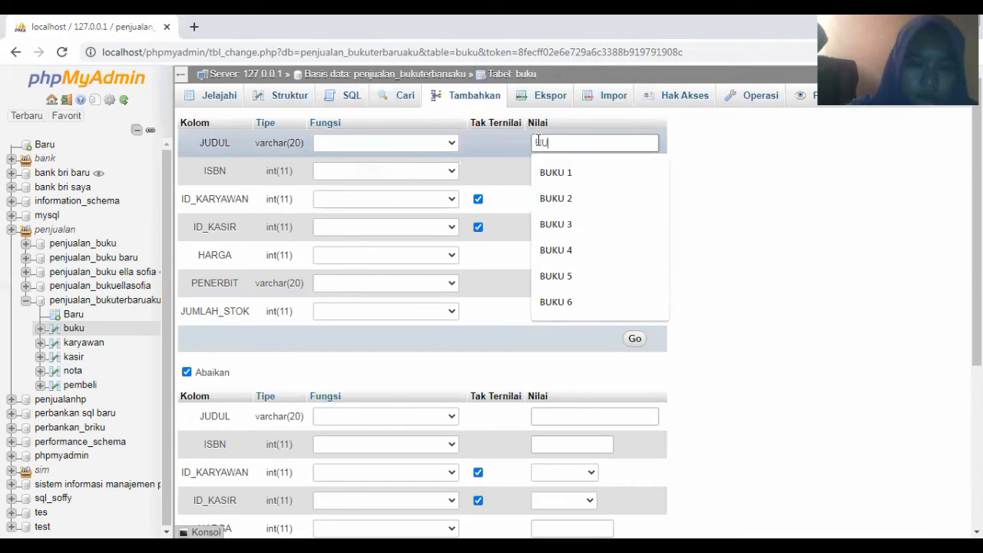
pyautogui.write('KU')
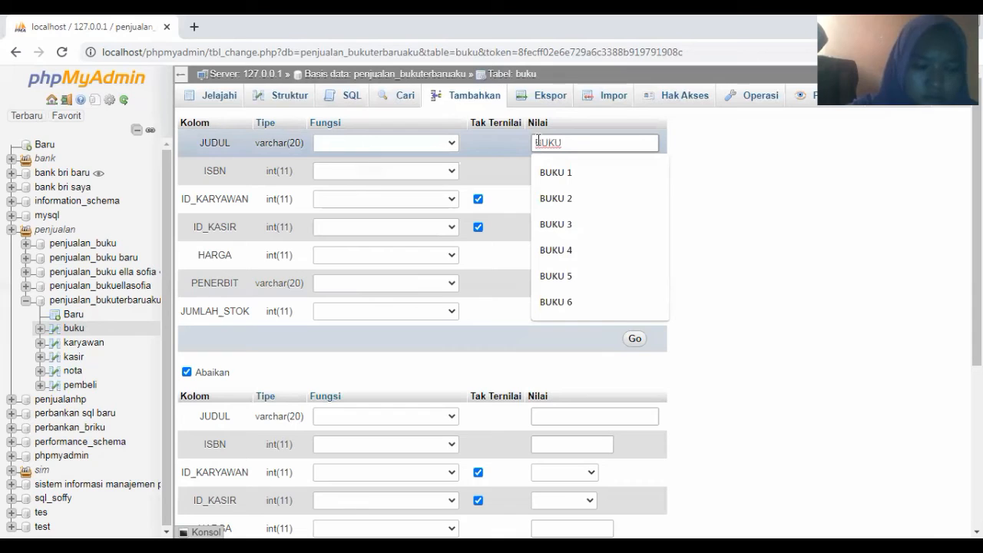
pyautogui.write(' 6')
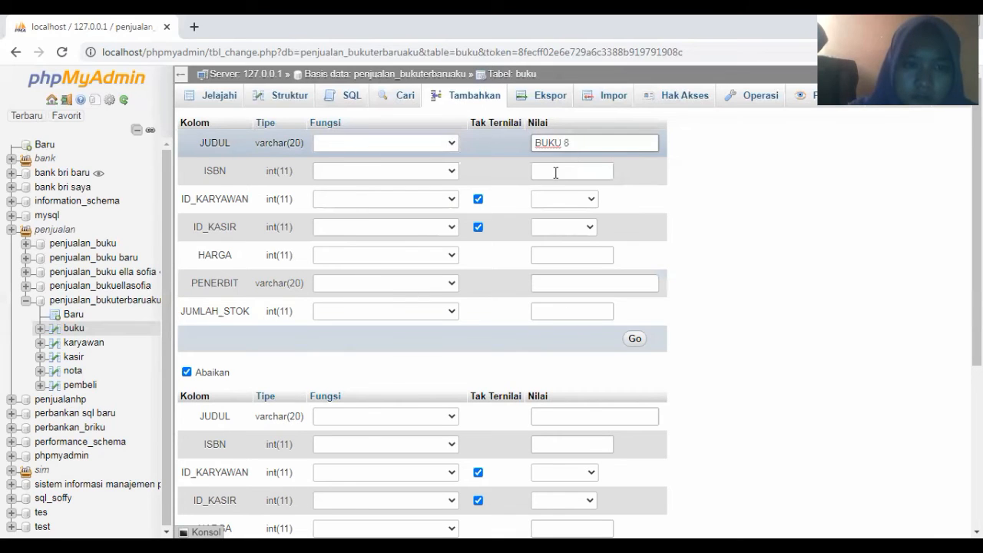
pyautogui.click(554, 173)
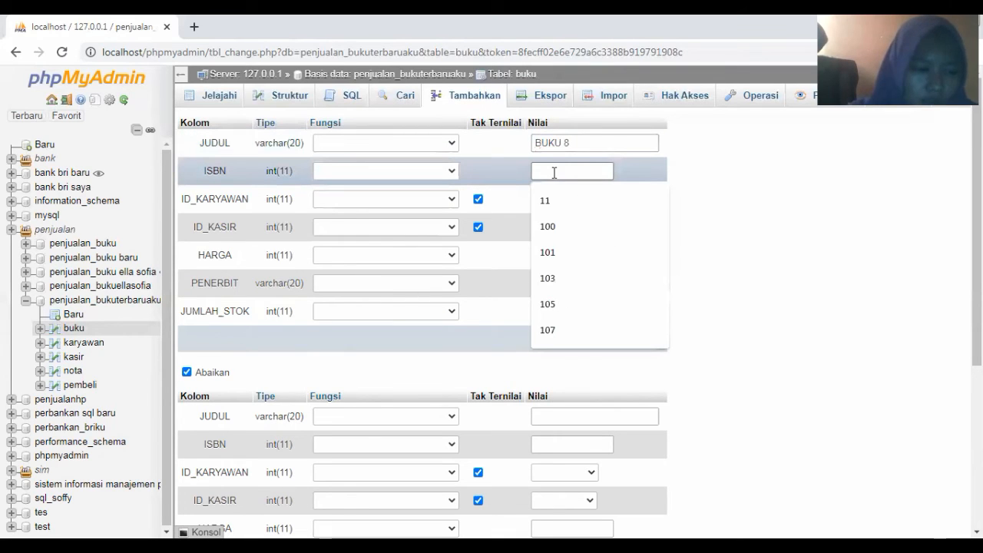
pyautogui.write('1')
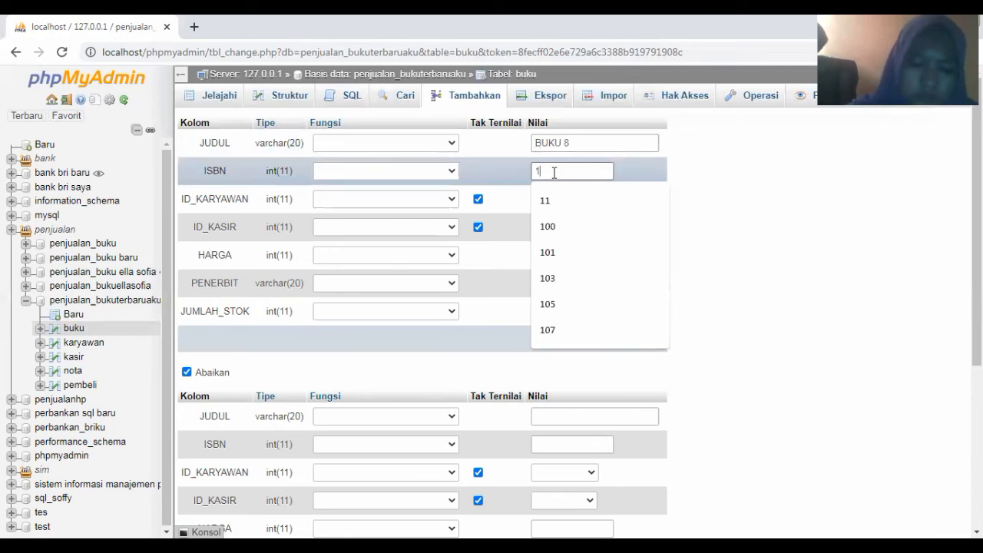
pyautogui.write('13')
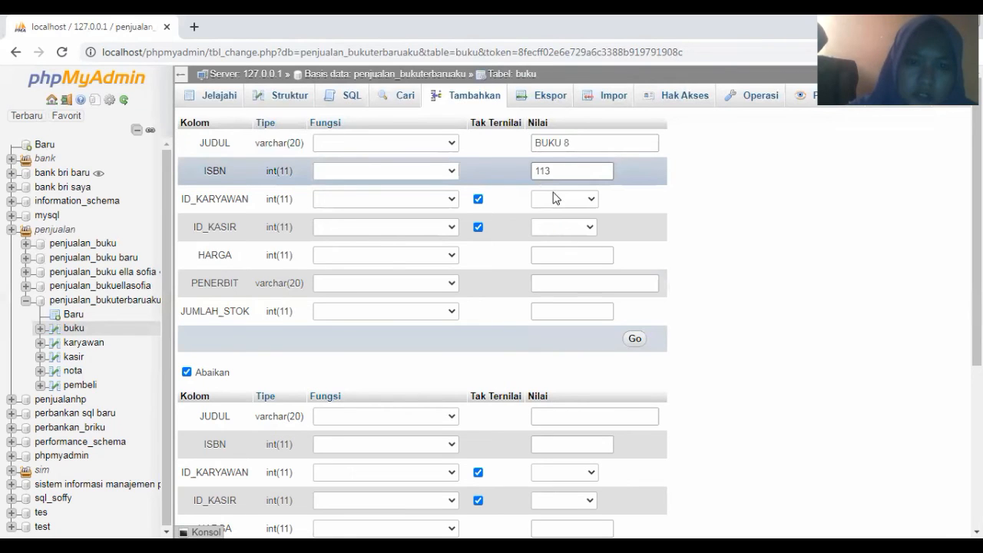
pyautogui.click(556, 198)
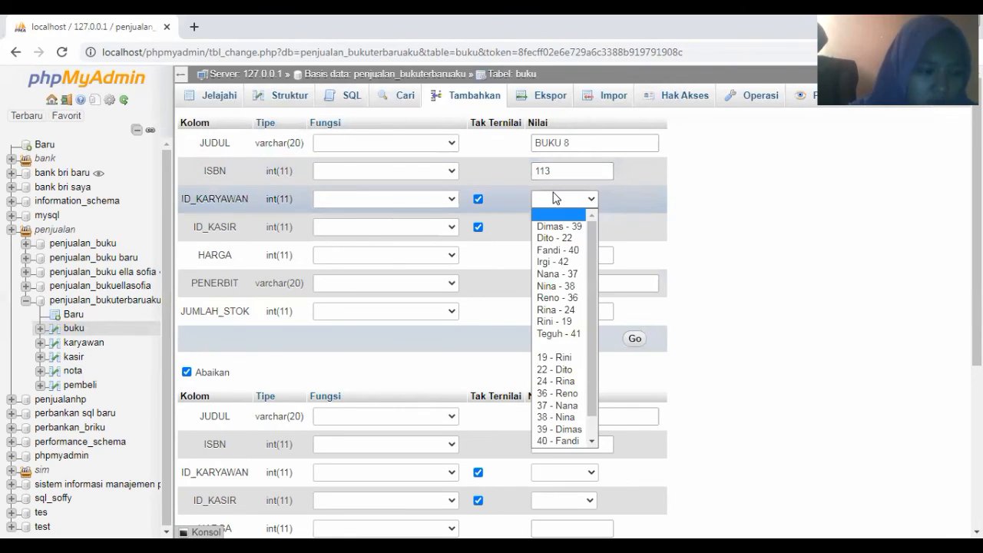
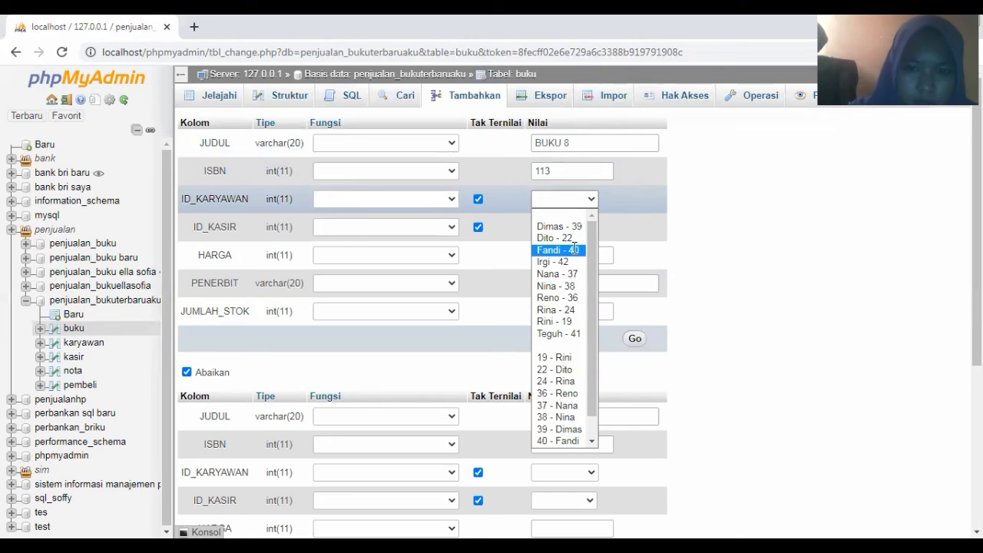
# Choose employee 40 and cashier 28, and set the price to 17000 for BUKU 8
pyautogui.click(575, 251)
pyautogui.click(570, 229)
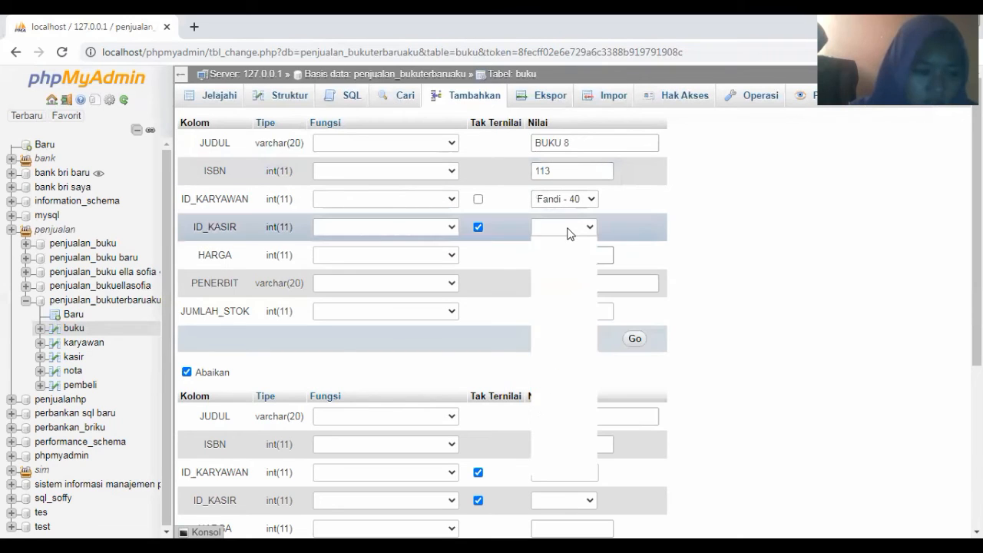
pyautogui.click(570, 229)
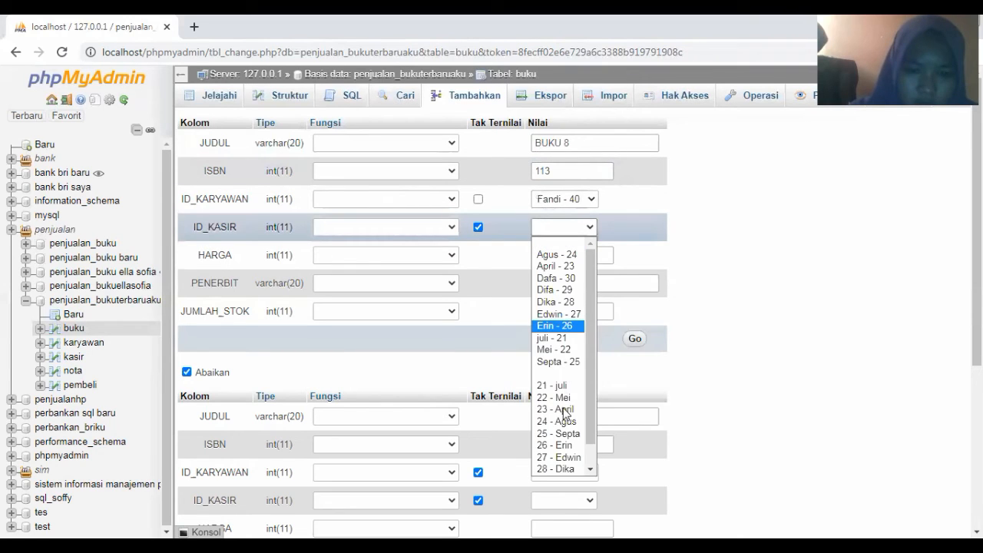
pyautogui.click(563, 465)
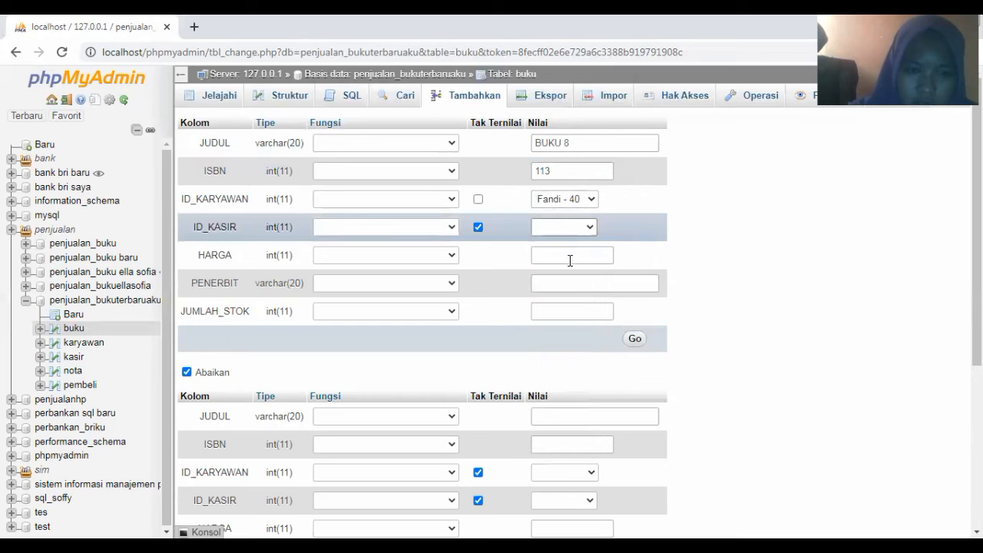
pyautogui.click(570, 261)
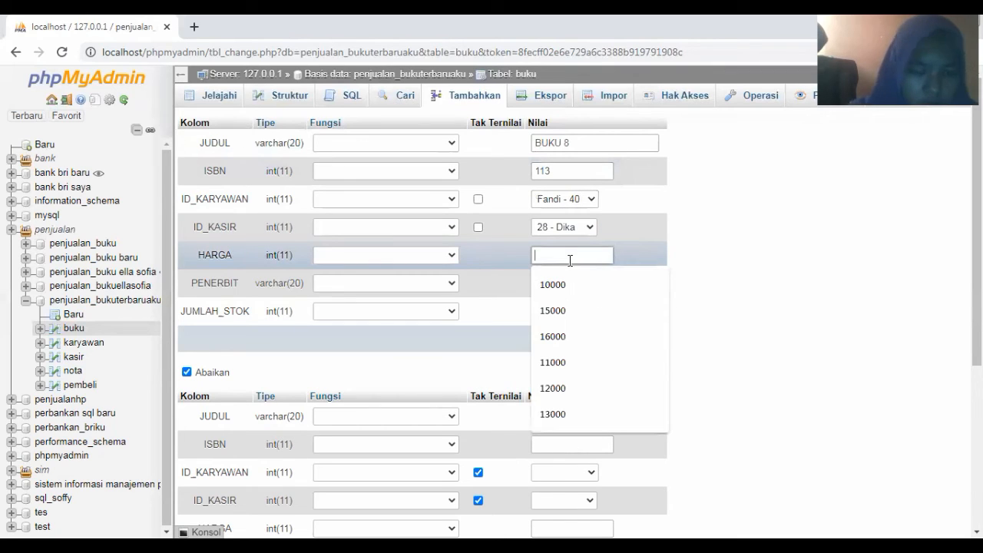
pyautogui.write('170')
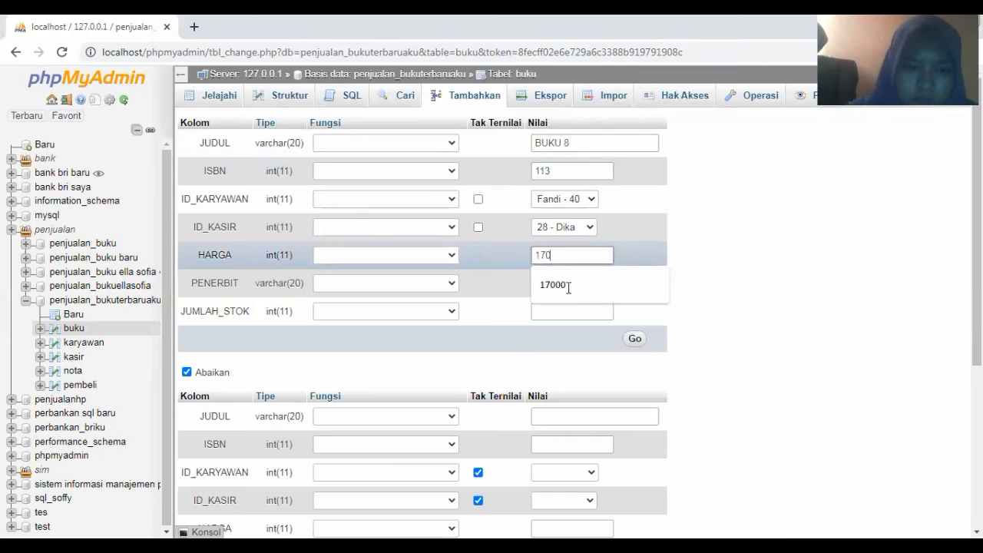
pyautogui.click(565, 286)
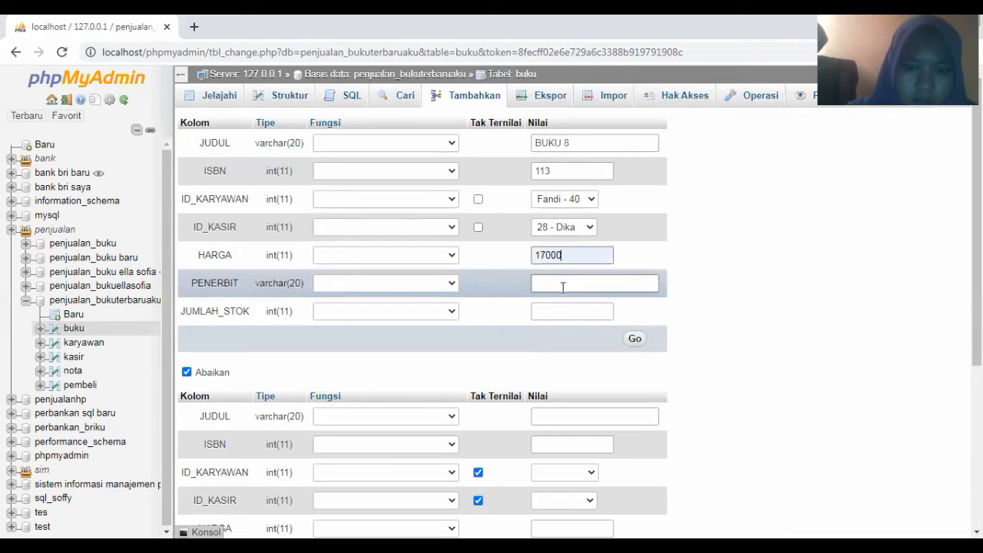
# Set publisher Penerbit 8 and stock 50, then save the BUKU 8 row
pyautogui.click(562, 286)
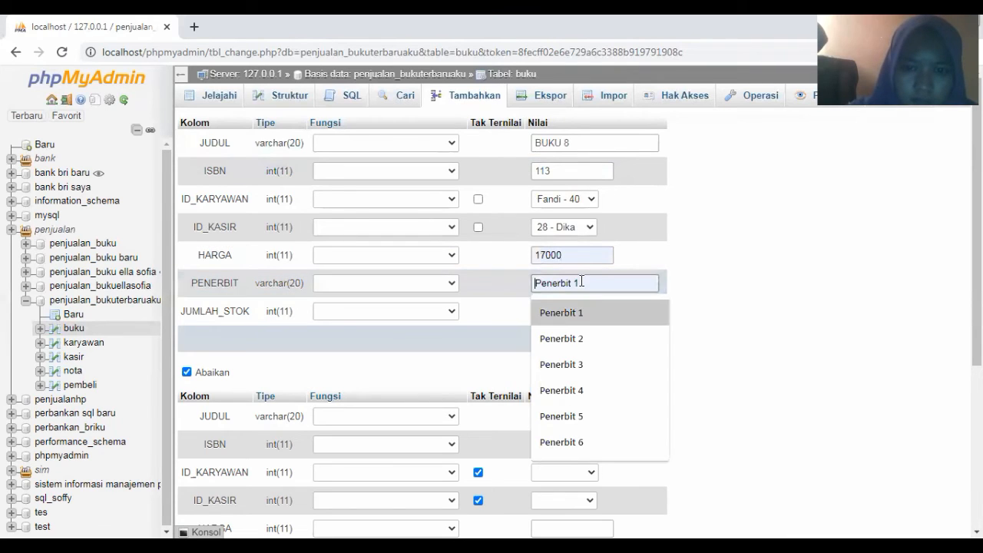
pyautogui.click(582, 288)
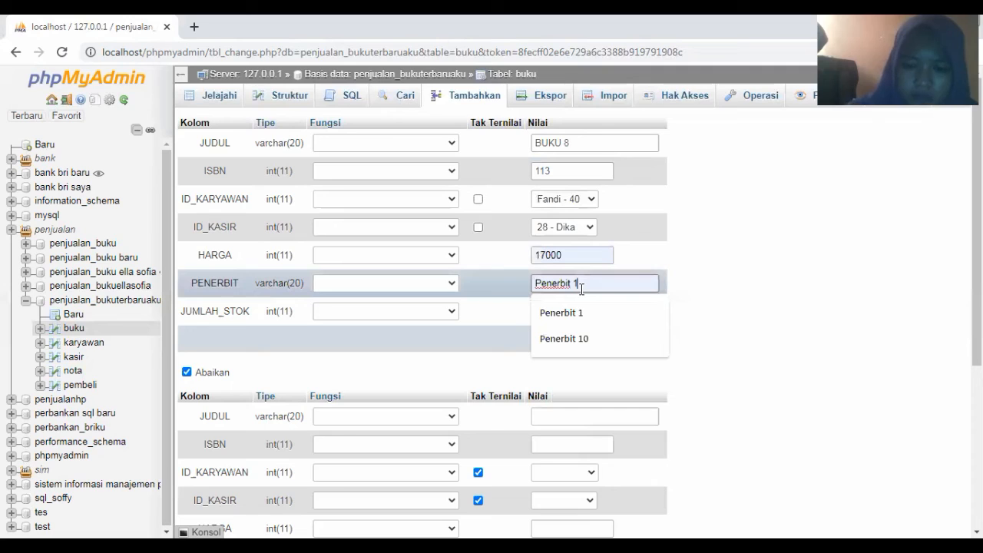
pyautogui.press('BackSpace')
pyautogui.write('8')
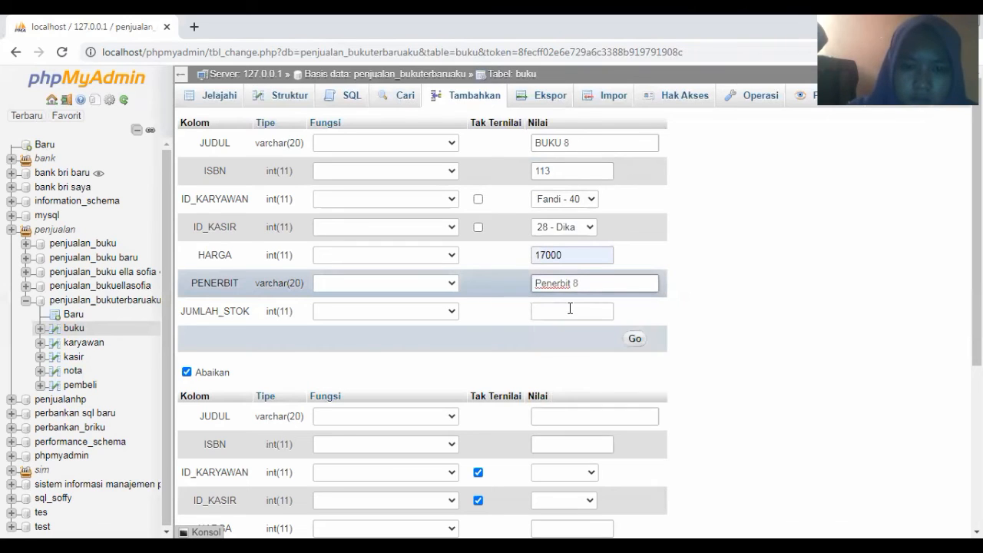
pyautogui.click(570, 310)
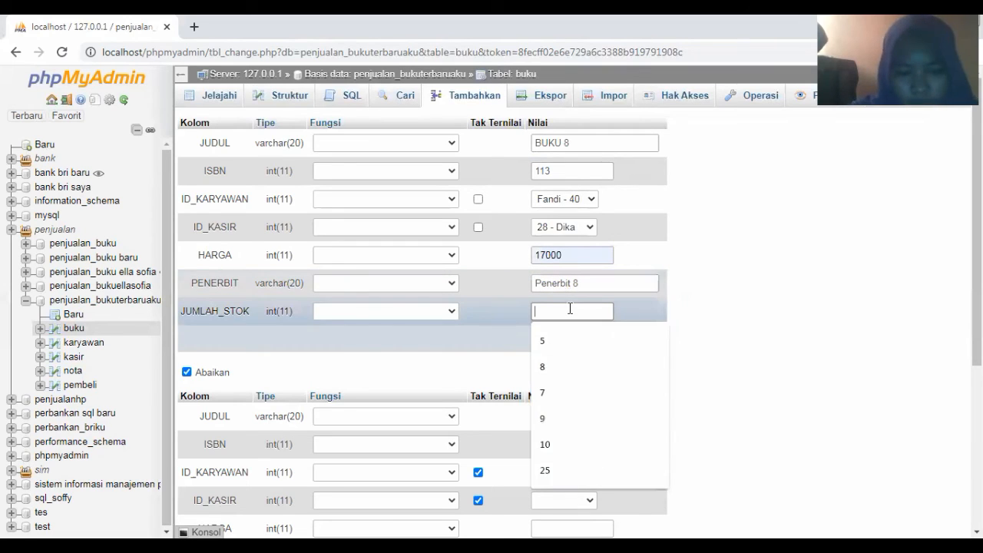
pyautogui.write('50')
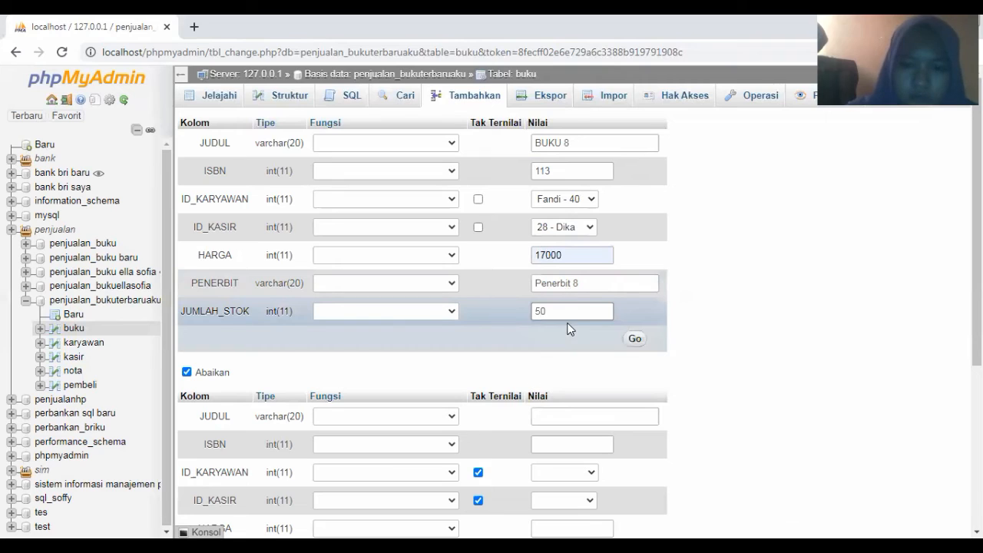
pyautogui.click(635, 340)
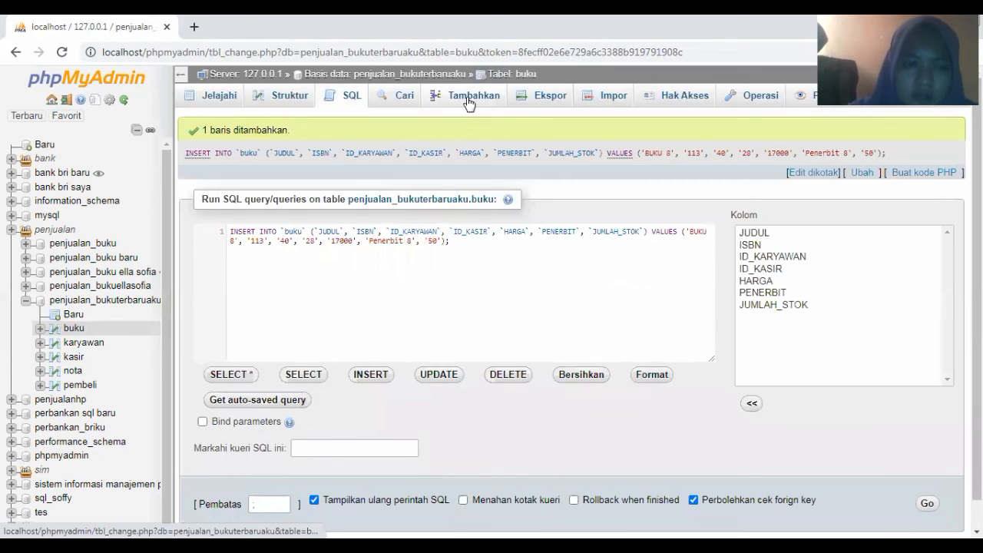
pyautogui.click(469, 101)
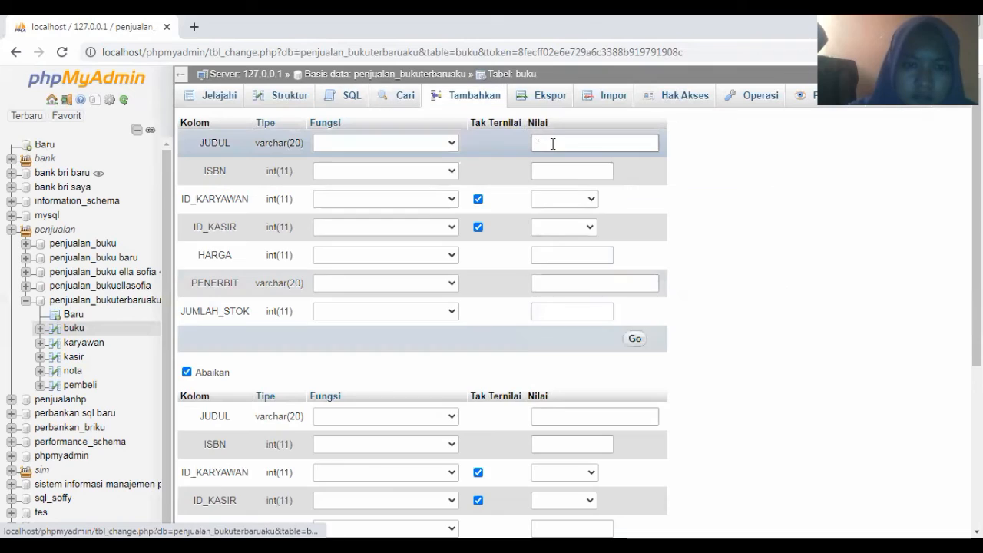
# Enter title BUKU 9 and ISBN 115, with employee 41 and cashier 29
pyautogui.click(553, 144)
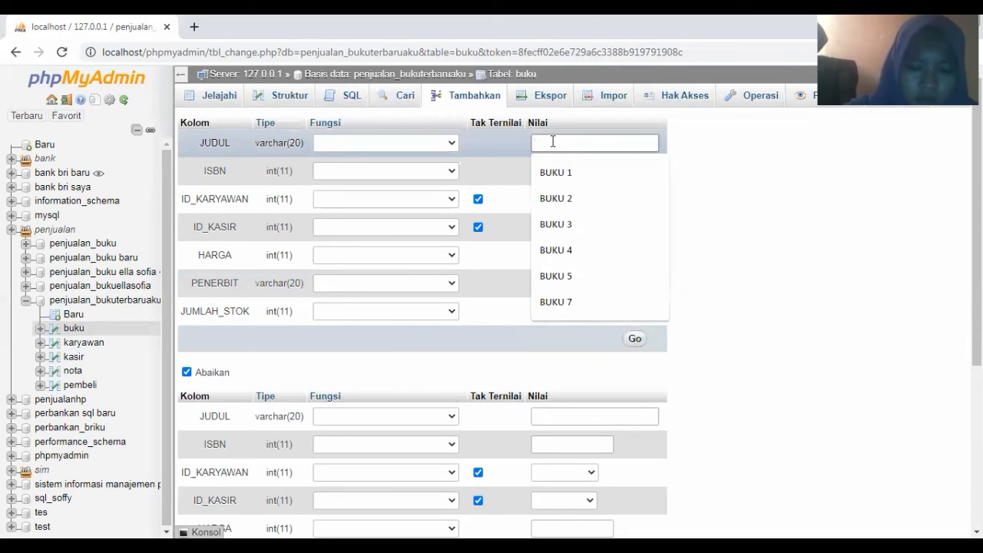
pyautogui.write('BUKU 9')
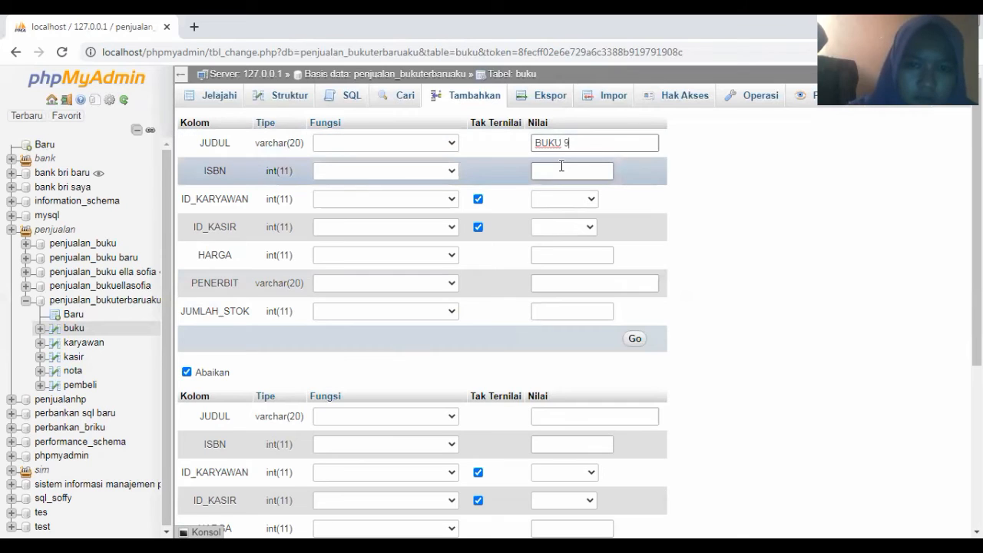
pyautogui.click(561, 170)
pyautogui.write('1')
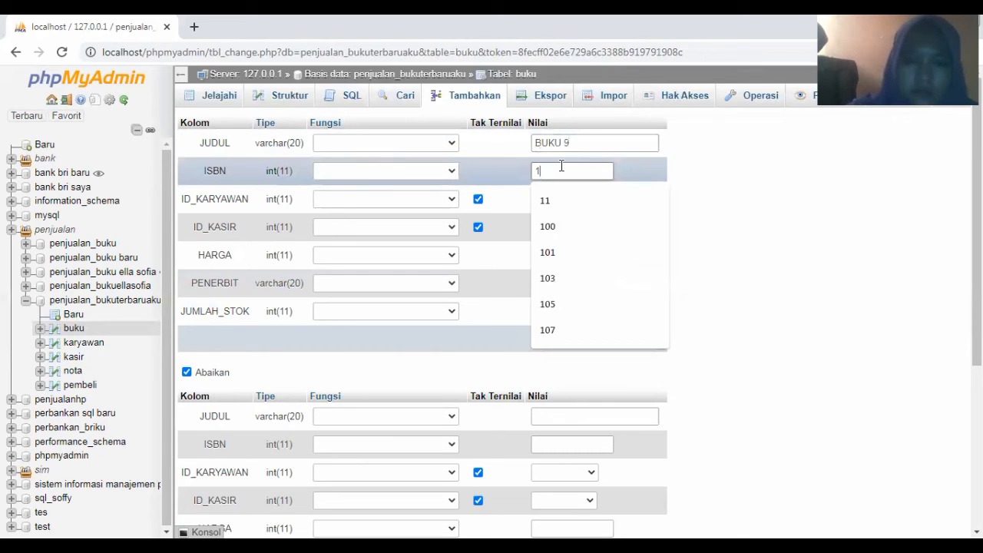
pyautogui.write('15')
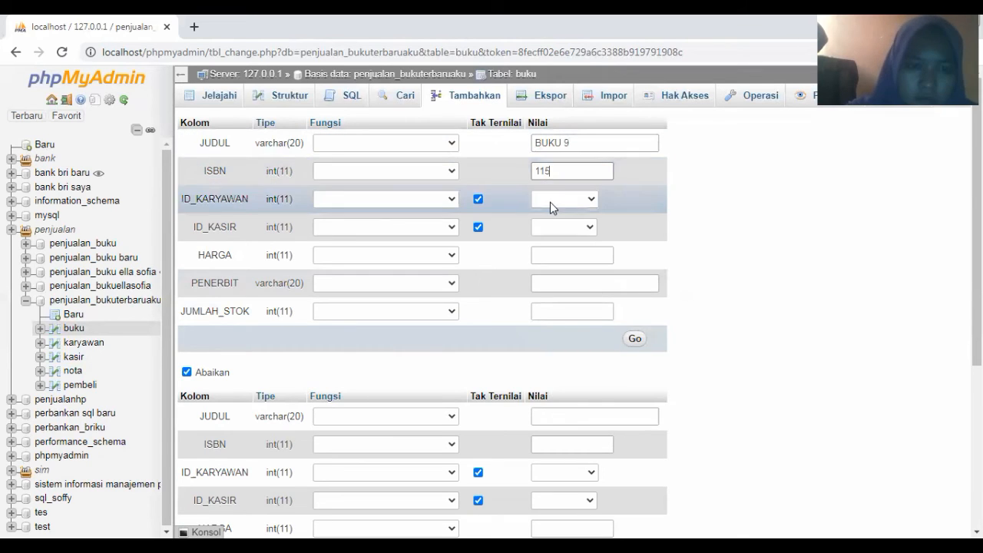
pyautogui.click(550, 202)
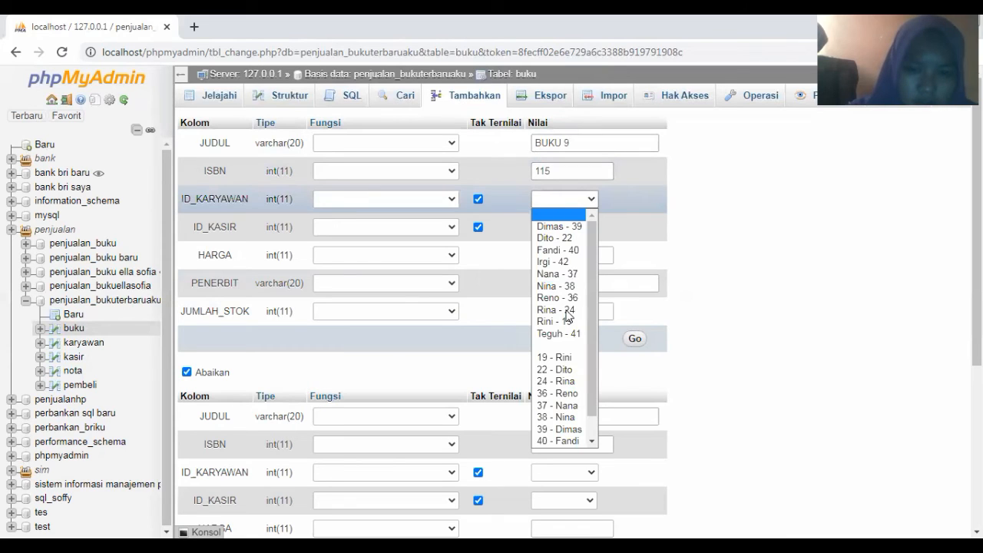
pyautogui.click(559, 333)
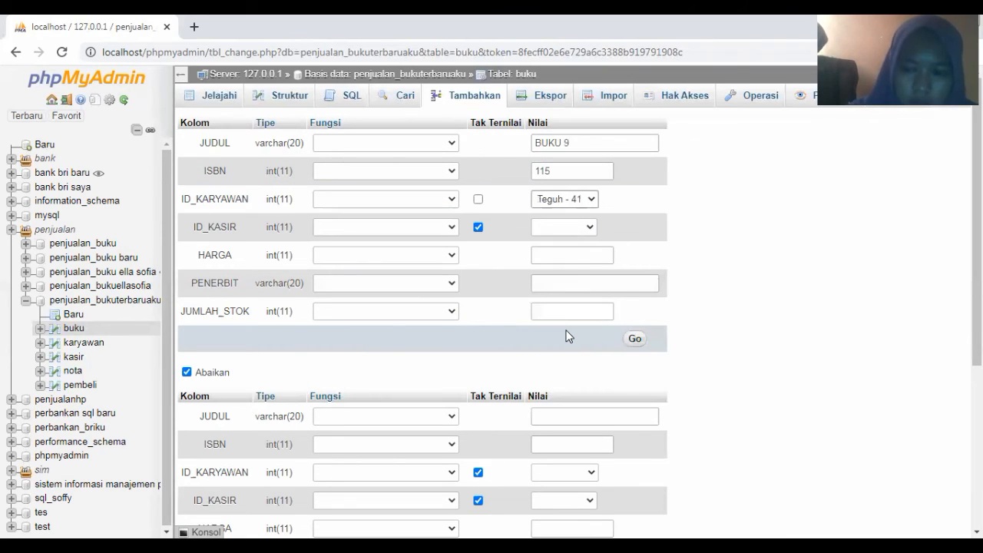
pyautogui.click(573, 229)
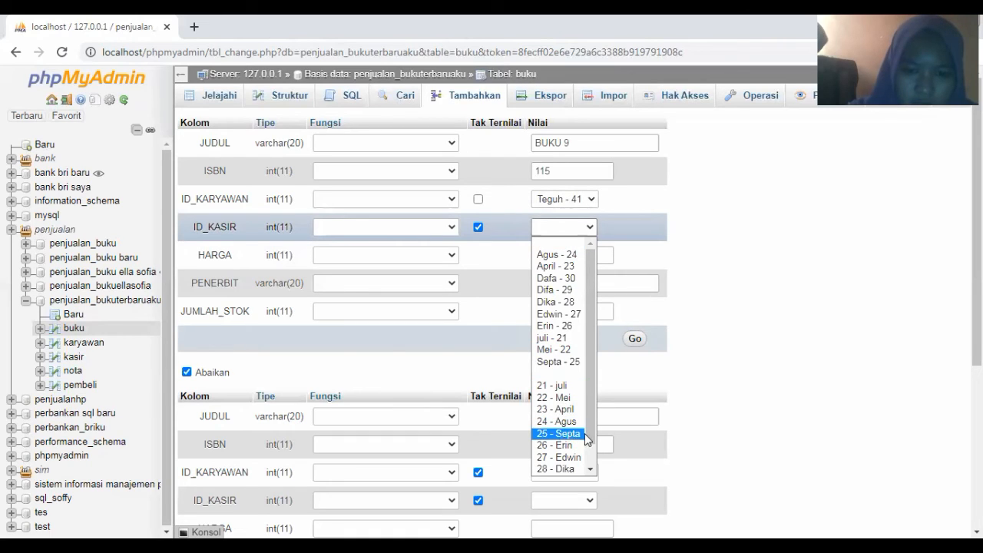
pyautogui.scroll(-1, 573, 457)
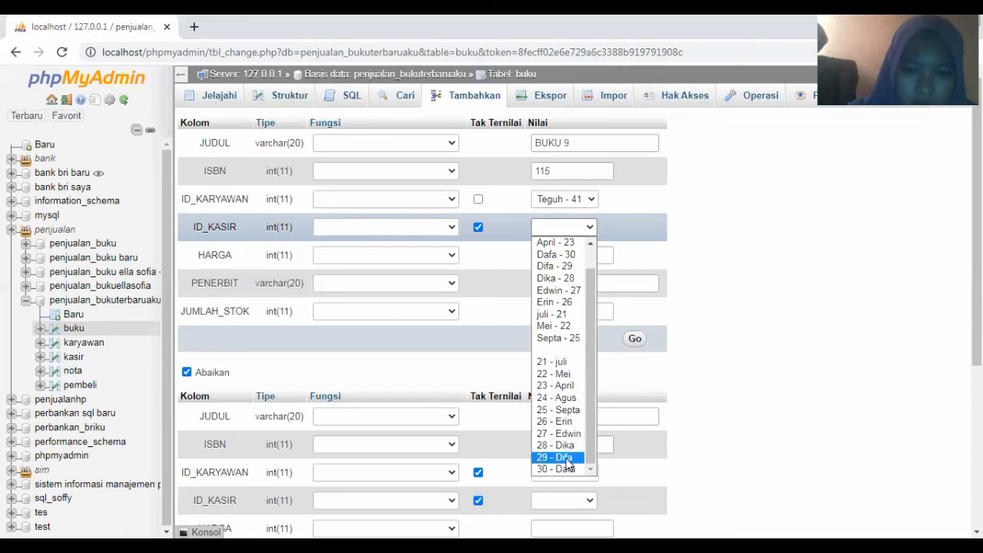
pyautogui.click(569, 459)
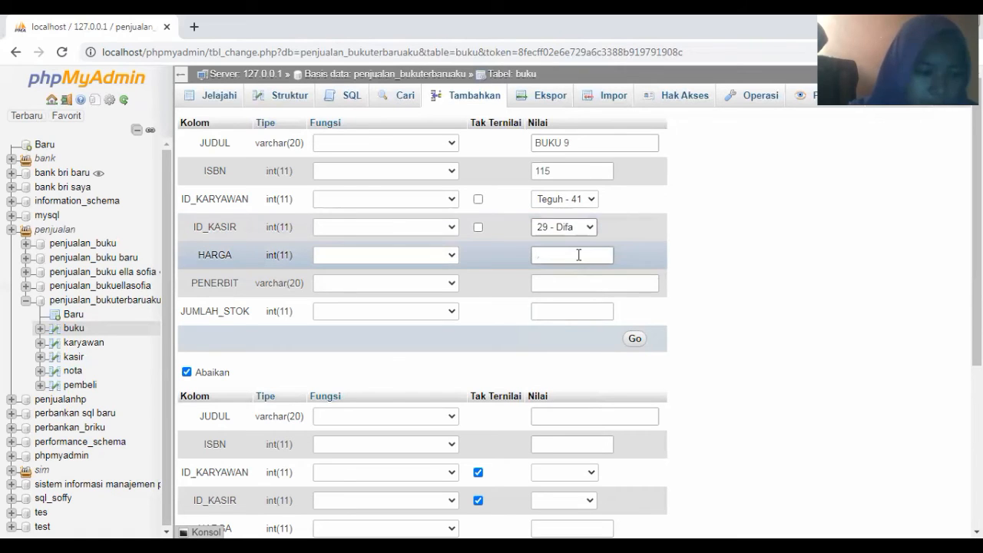
# Set price 18000, publisher Penerbit 9 and stock 30, then save the BUKU 9 row
pyautogui.click(578, 255)
pyautogui.write('1')
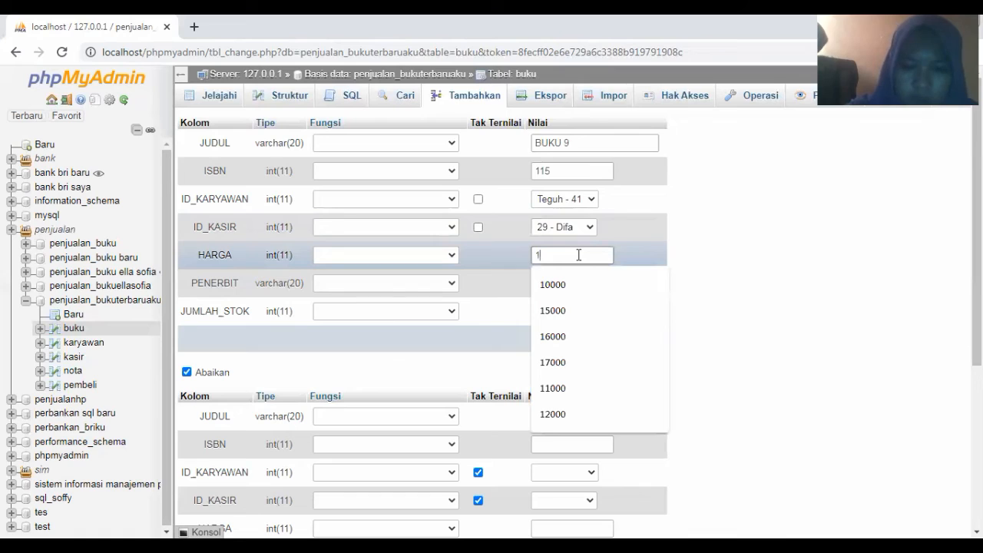
pyautogui.write('80')
pyautogui.click(564, 284)
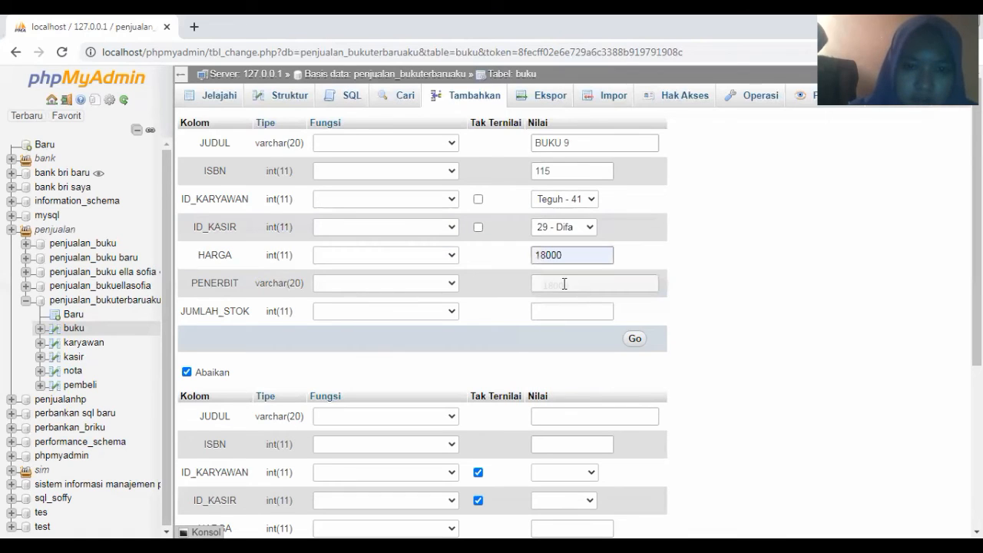
pyautogui.click(565, 284)
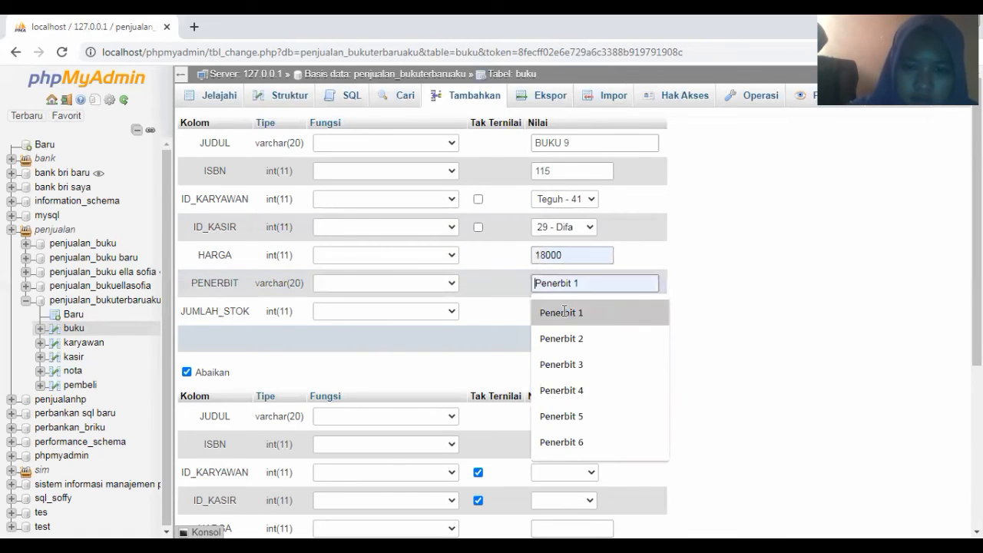
pyautogui.write('Penerbit')
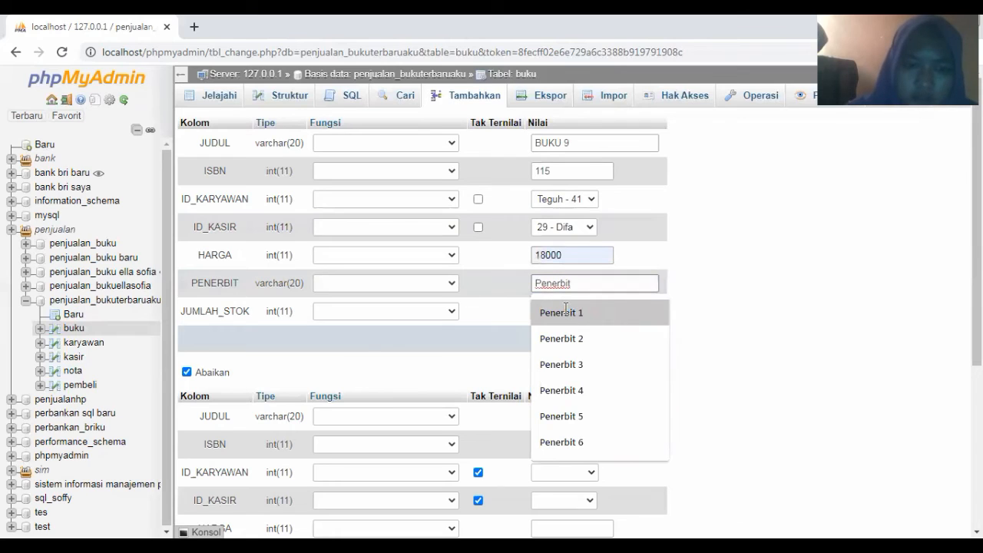
pyautogui.write(' 9')
pyautogui.click(565, 310)
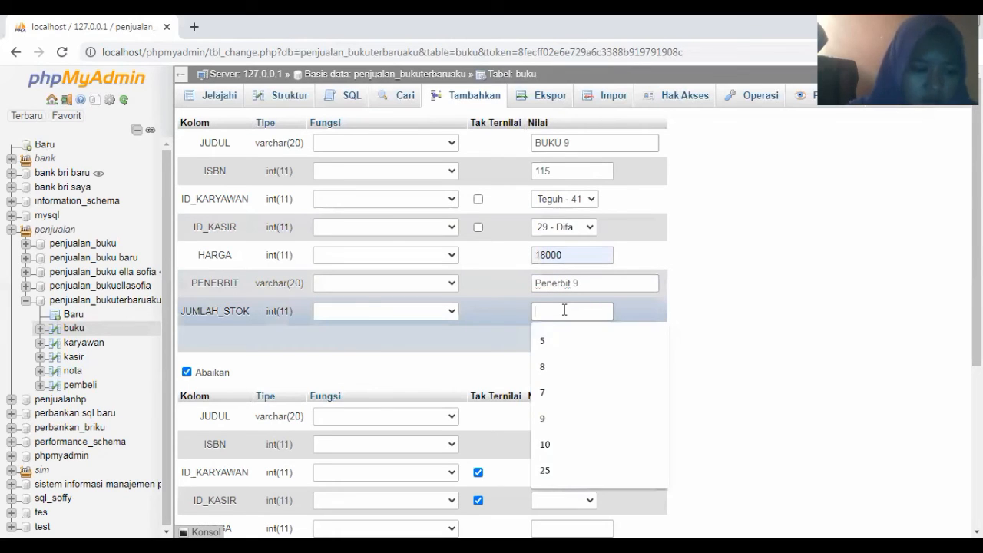
pyautogui.write('3')
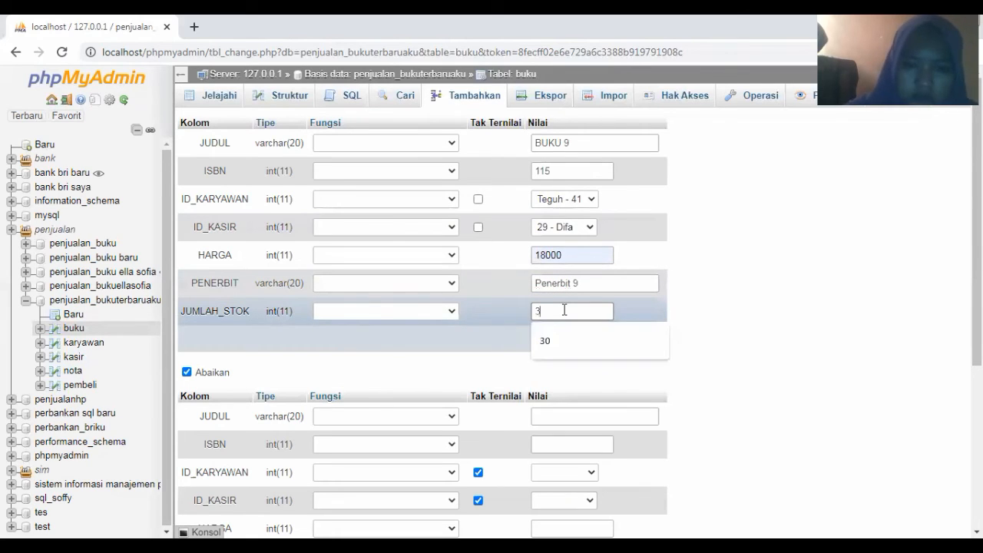
pyautogui.write('0')
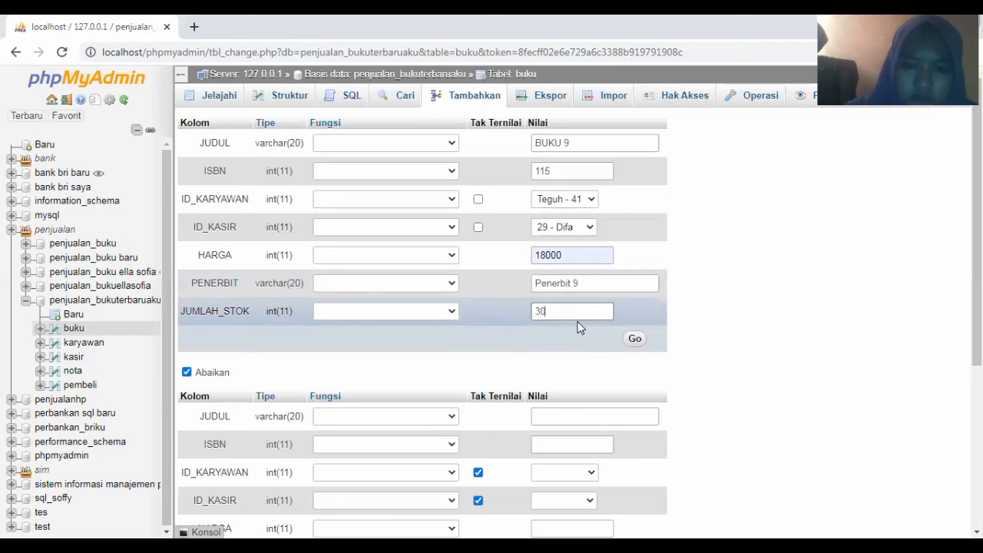
pyautogui.click(635, 340)
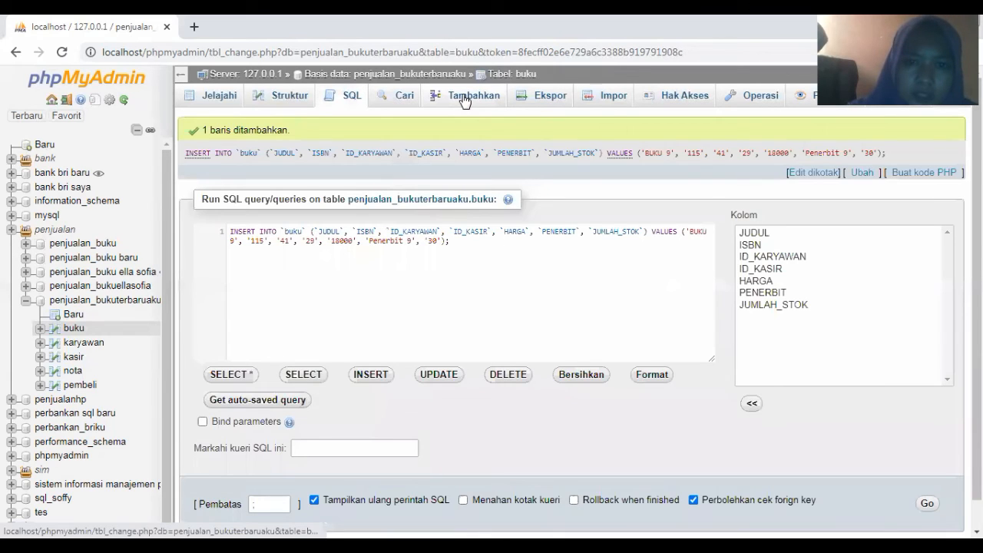
pyautogui.click(464, 99)
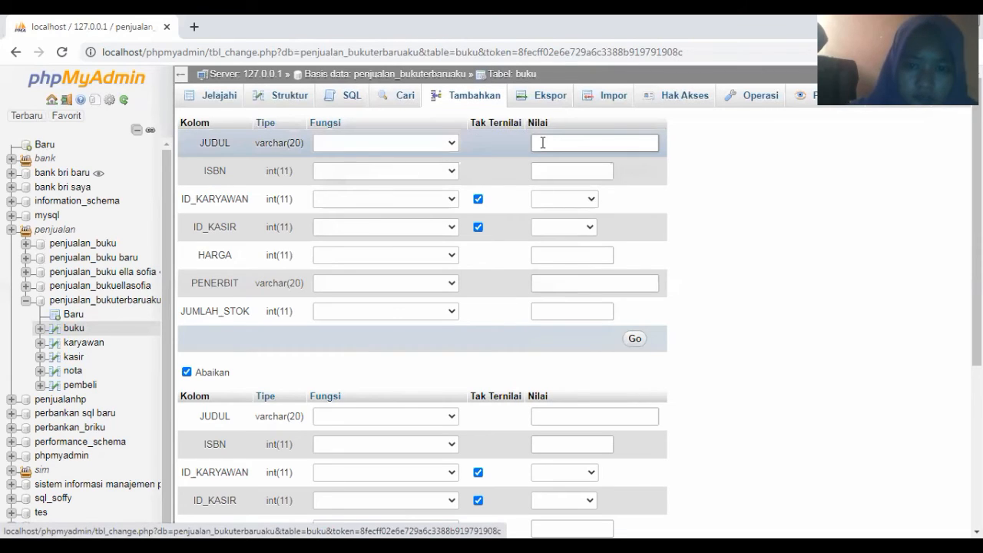
# Enter title BUKU 10 and ISBN 117, with employee 42 and cashier 30
pyautogui.click(542, 142)
pyautogui.write('BUKU 1')
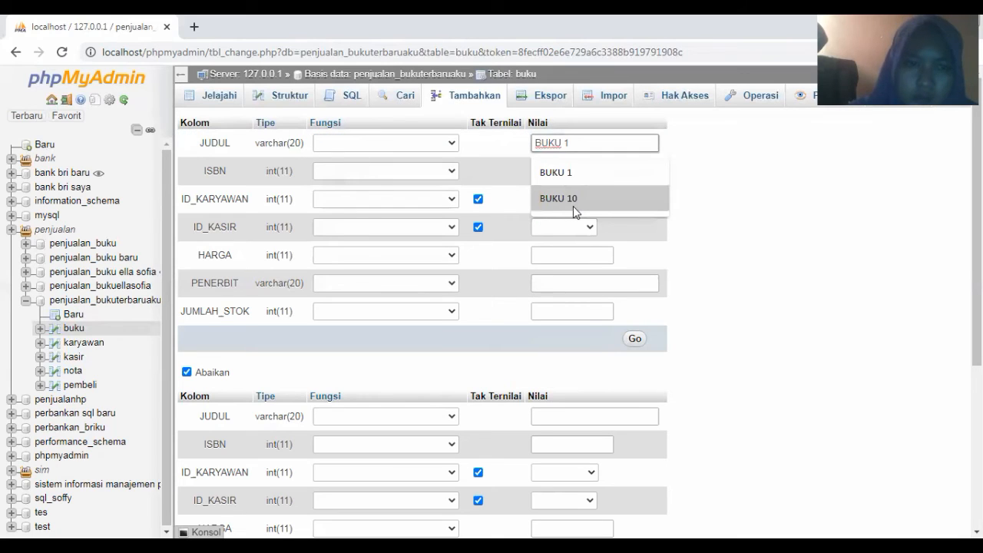
pyautogui.click(573, 199)
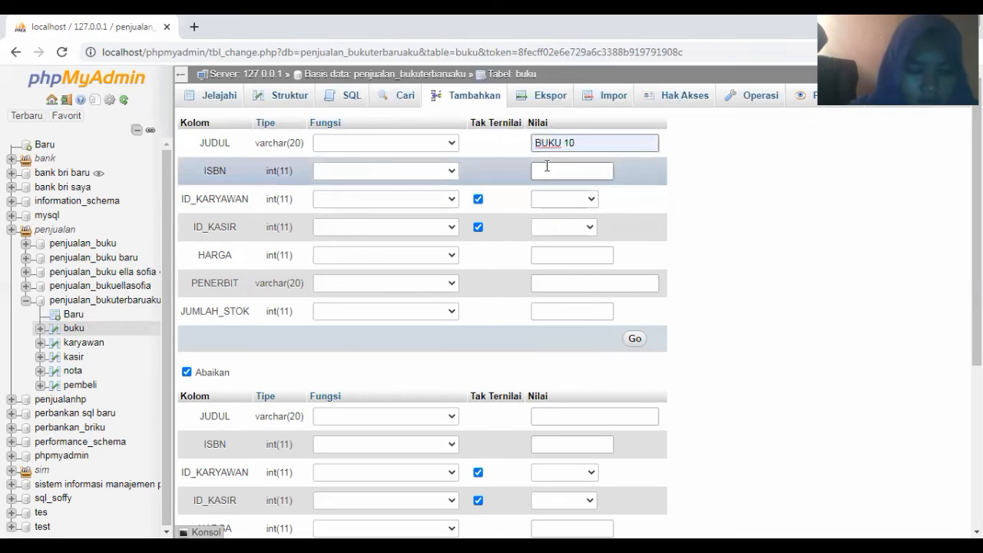
pyautogui.click(546, 166)
pyautogui.write('117')
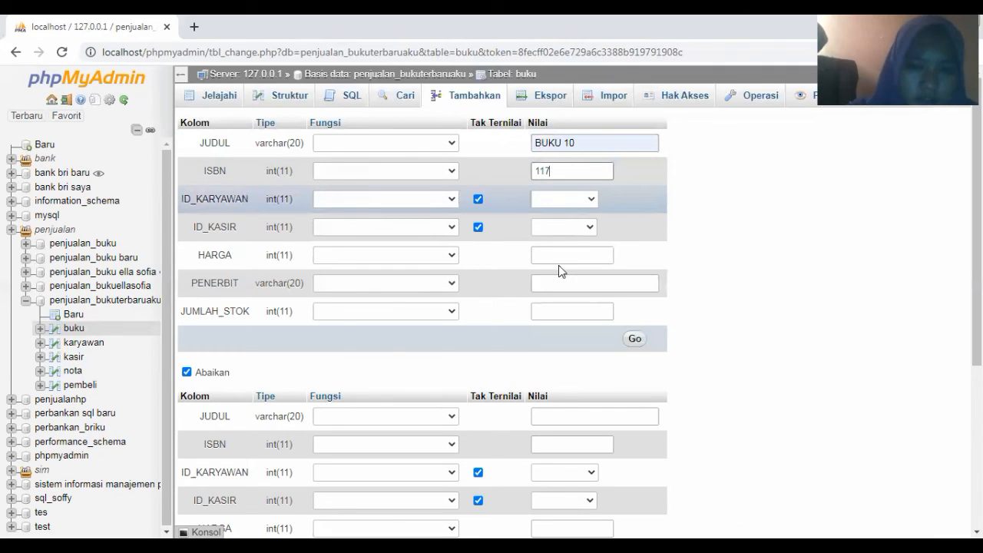
pyautogui.click(548, 199)
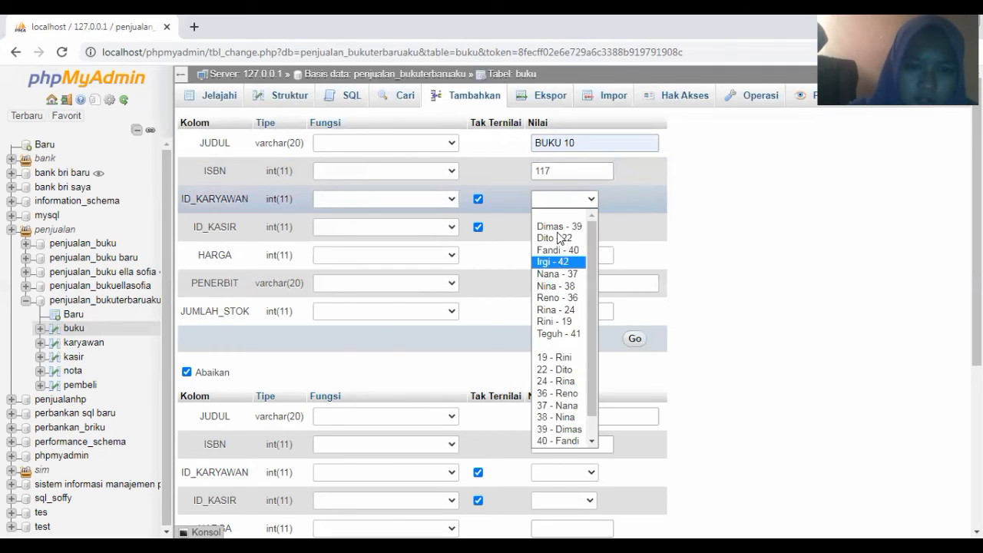
pyautogui.click(559, 262)
pyautogui.click(560, 228)
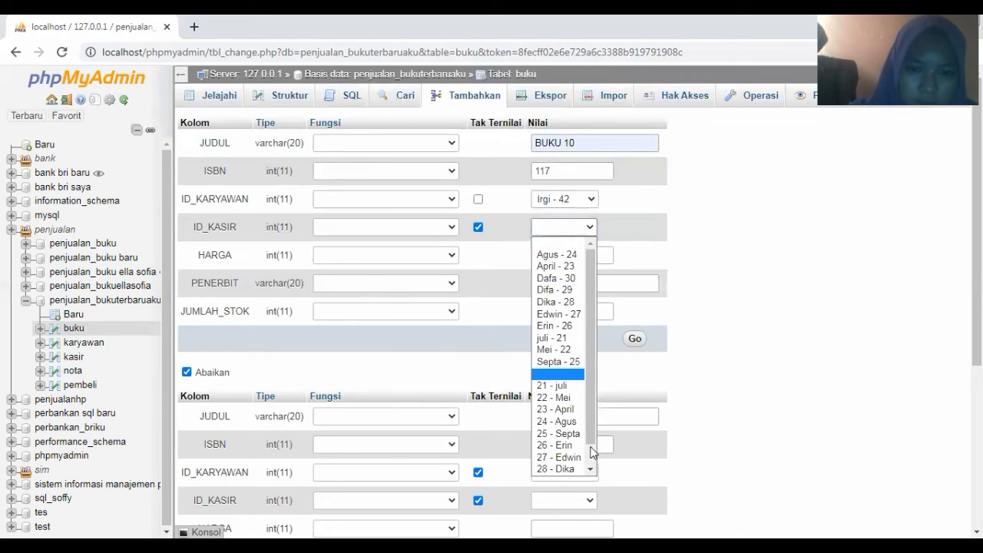
pyautogui.scroll(-1, 571, 470)
pyautogui.click(569, 469)
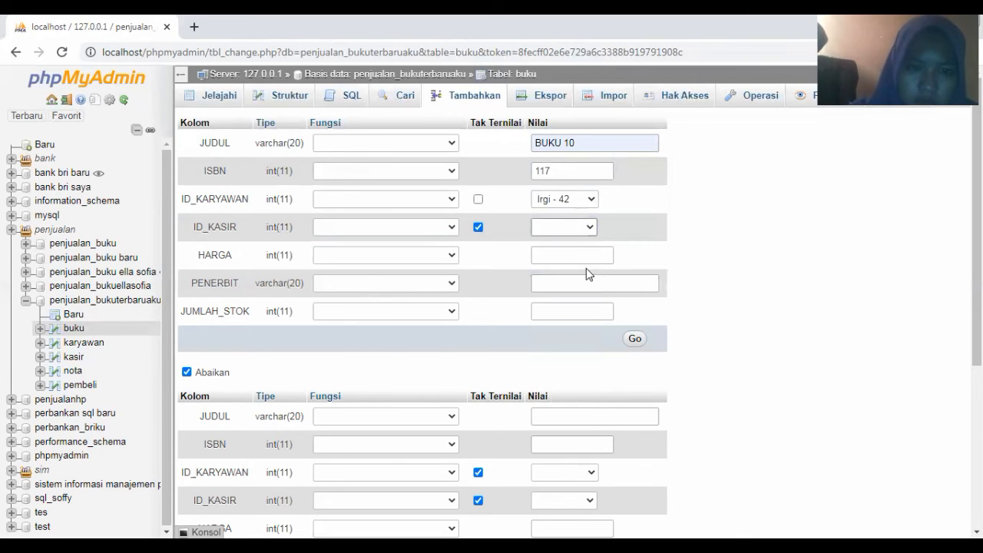
# Set price 19000, publisher Penerbit 10 and stock 40, save, and open the nota table
pyautogui.click(559, 256)
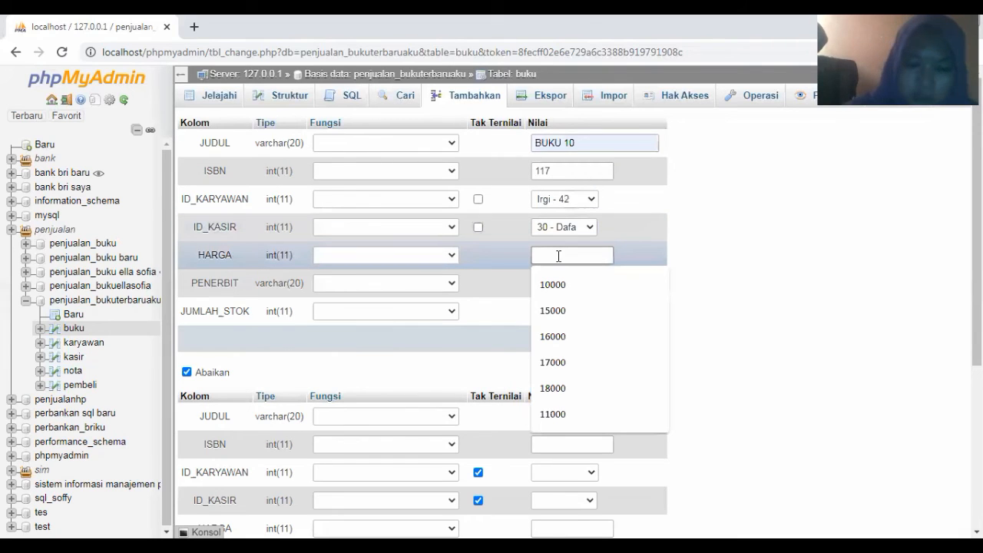
pyautogui.write('19000')
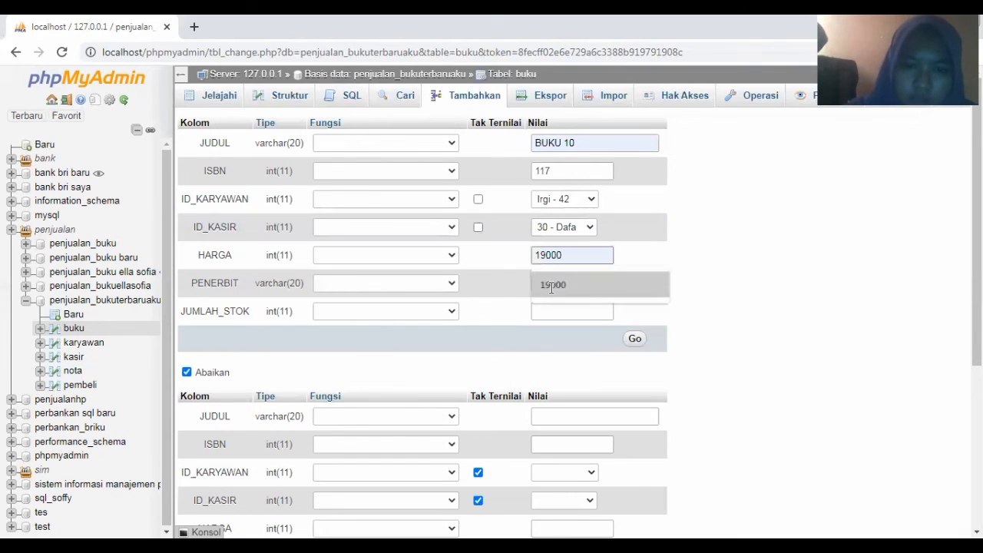
pyautogui.click(546, 285)
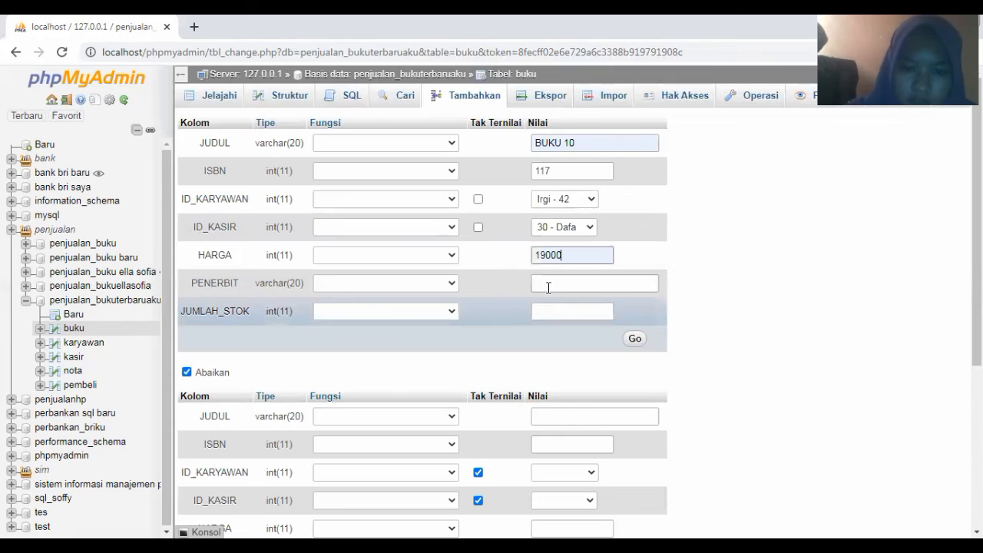
pyautogui.click(546, 286)
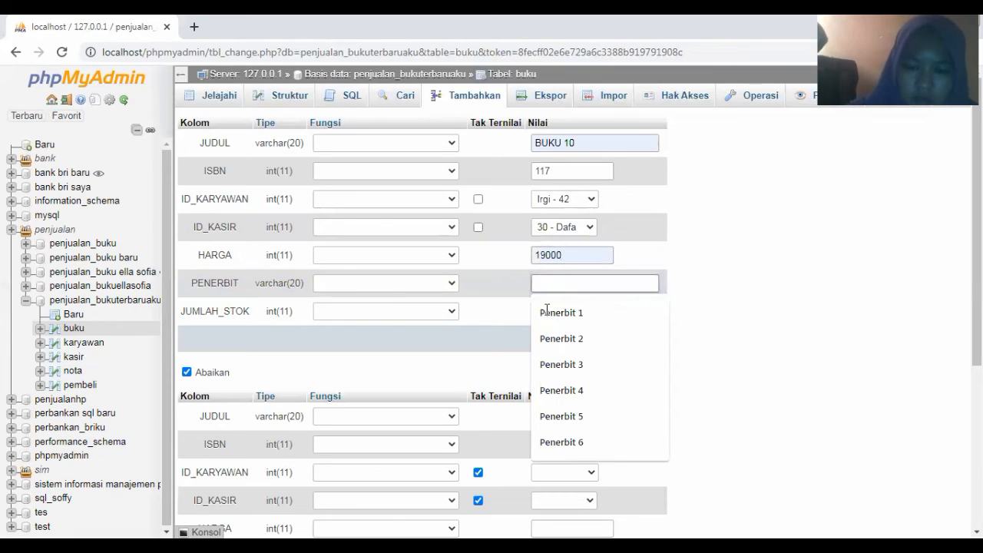
pyautogui.click(547, 312)
pyautogui.write('0')
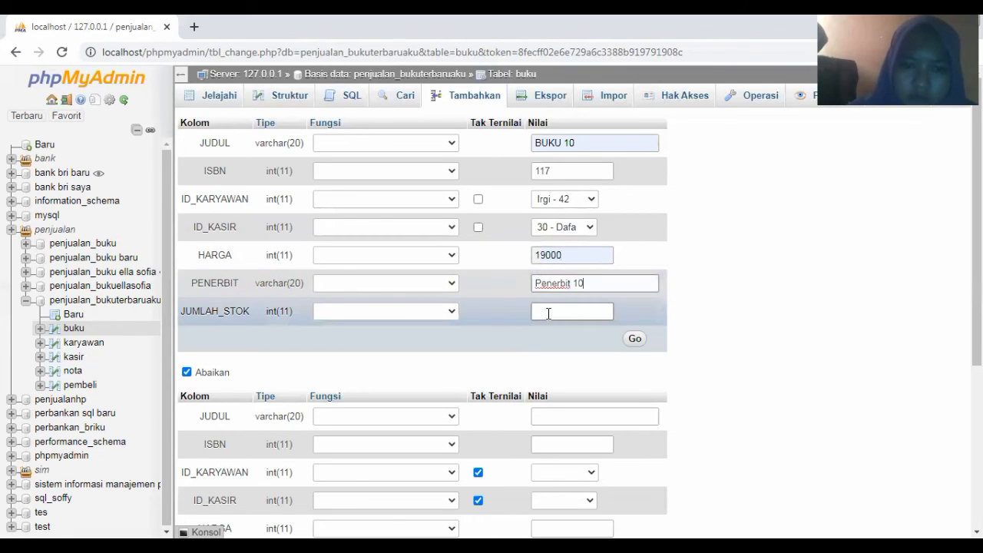
pyautogui.click(548, 312)
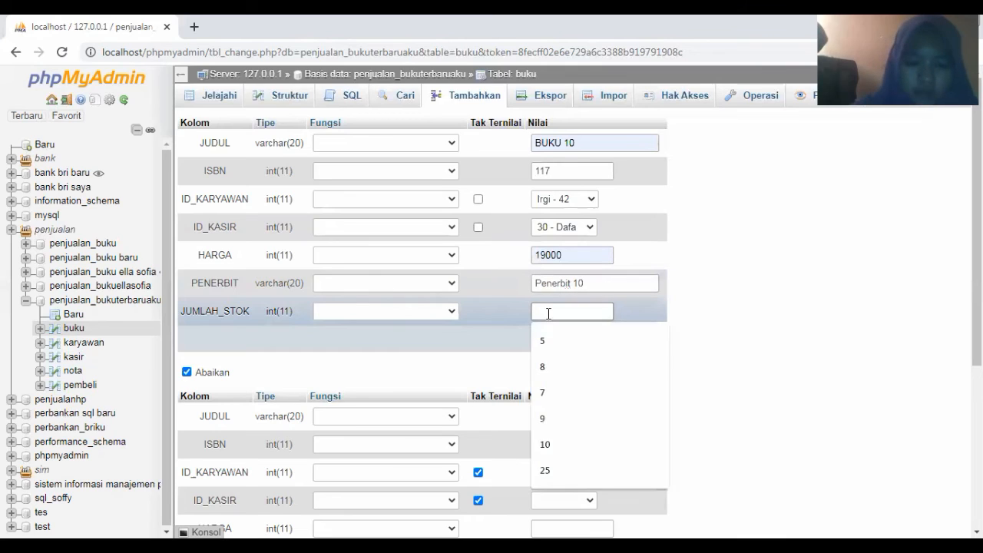
pyautogui.write('40')
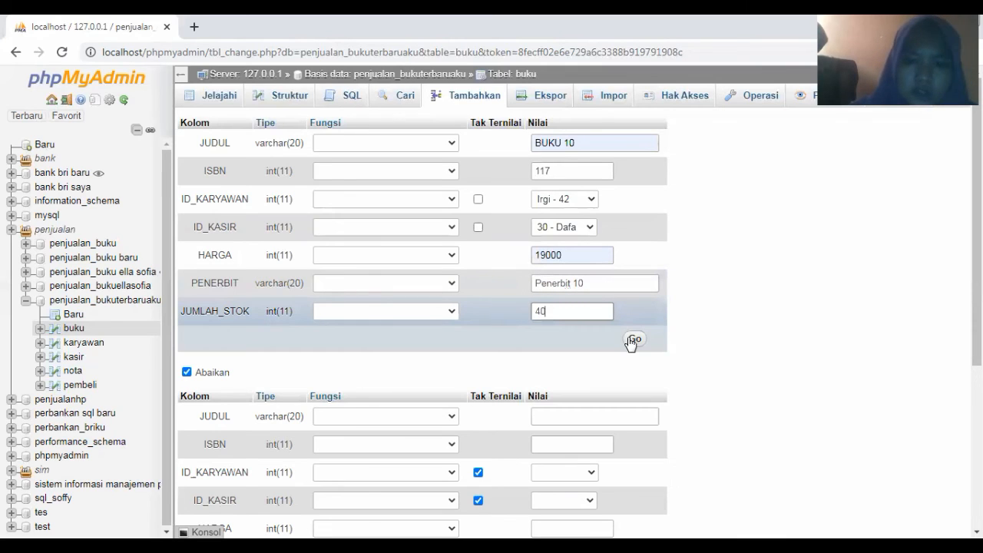
pyautogui.click(632, 340)
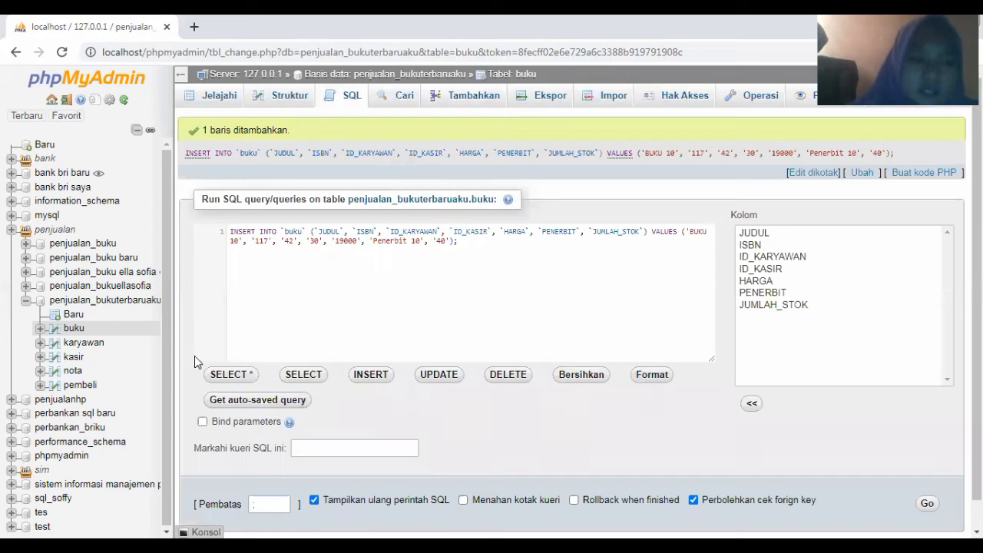
pyautogui.click(73, 371)
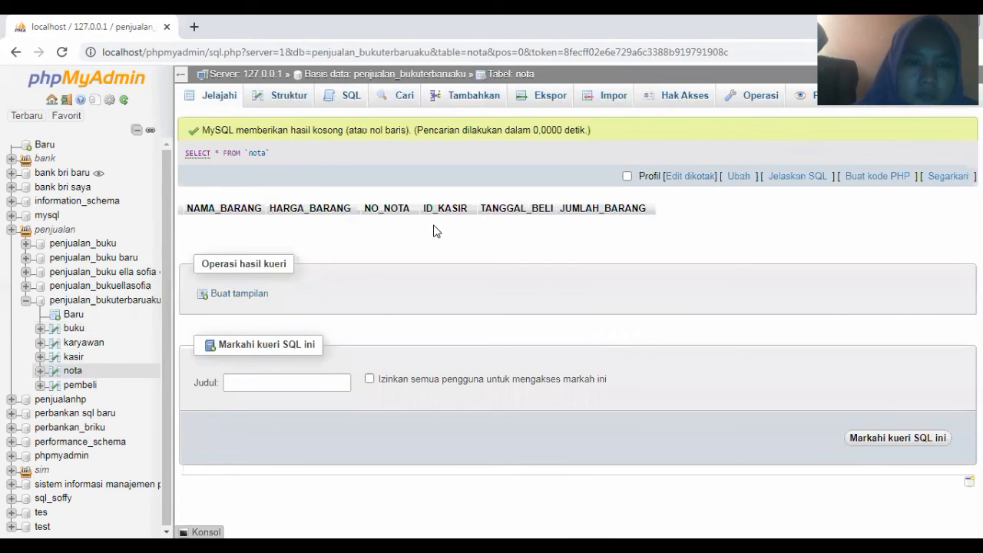
# Open the Tambahkan insert form for the nota table
pyautogui.click(450, 96)
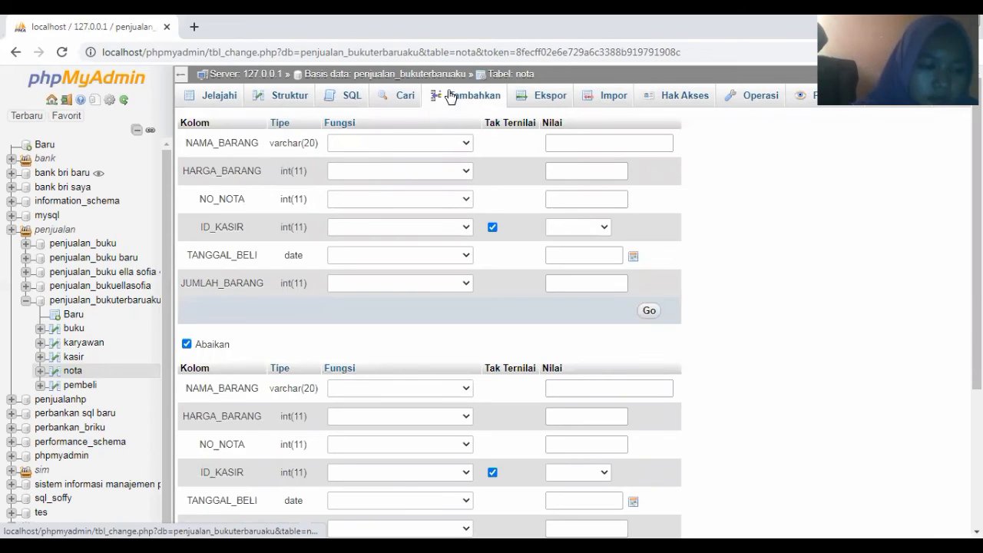
# Fill nota item BUKU 1 with price 10000, invoice number 1 and cashier 21
pyautogui.click(575, 141)
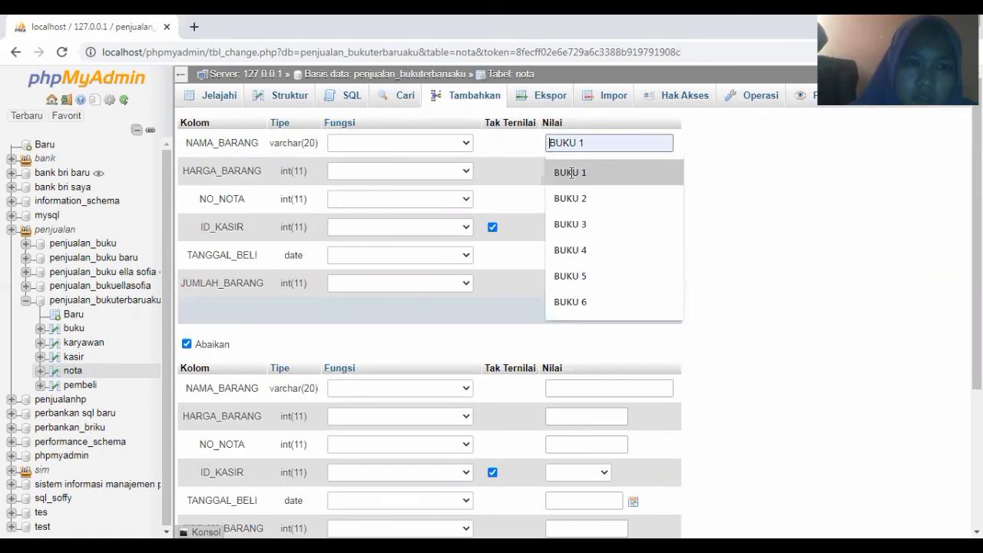
pyautogui.click(571, 172)
pyautogui.click(572, 172)
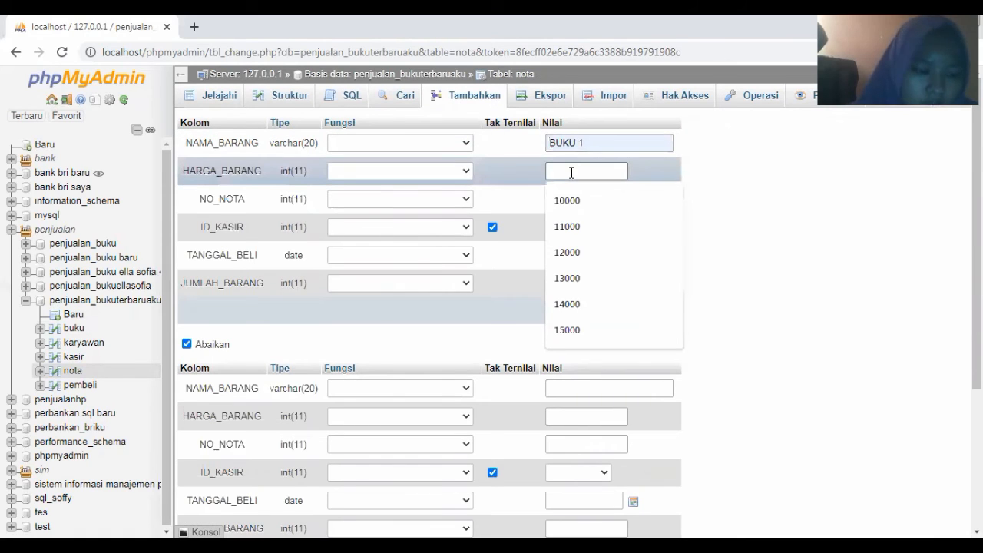
pyautogui.click(568, 198)
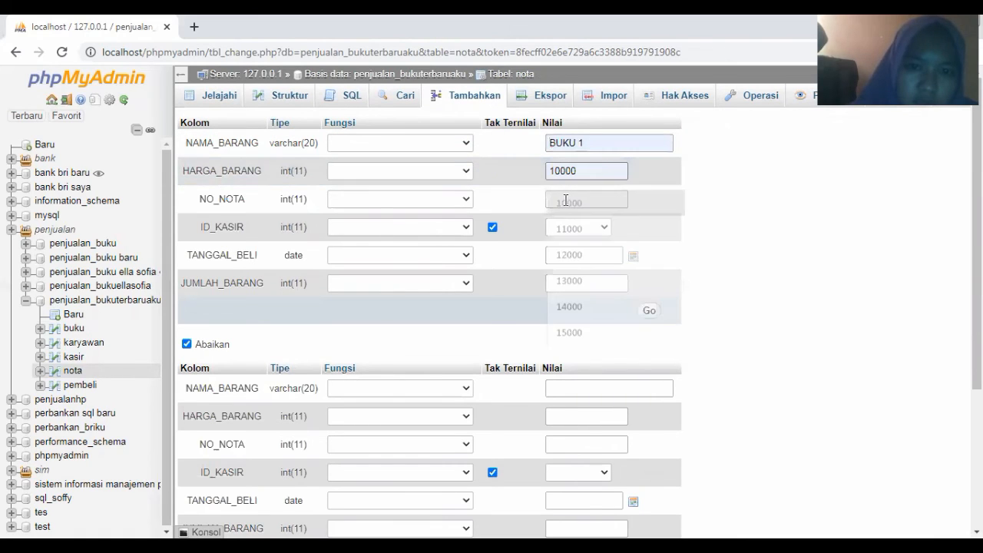
pyautogui.click(565, 200)
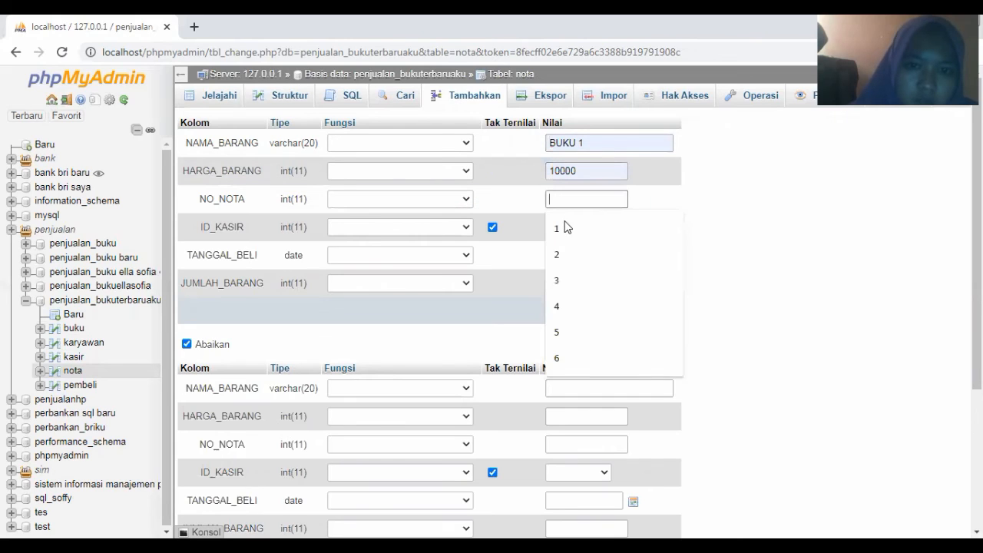
pyautogui.click(566, 225)
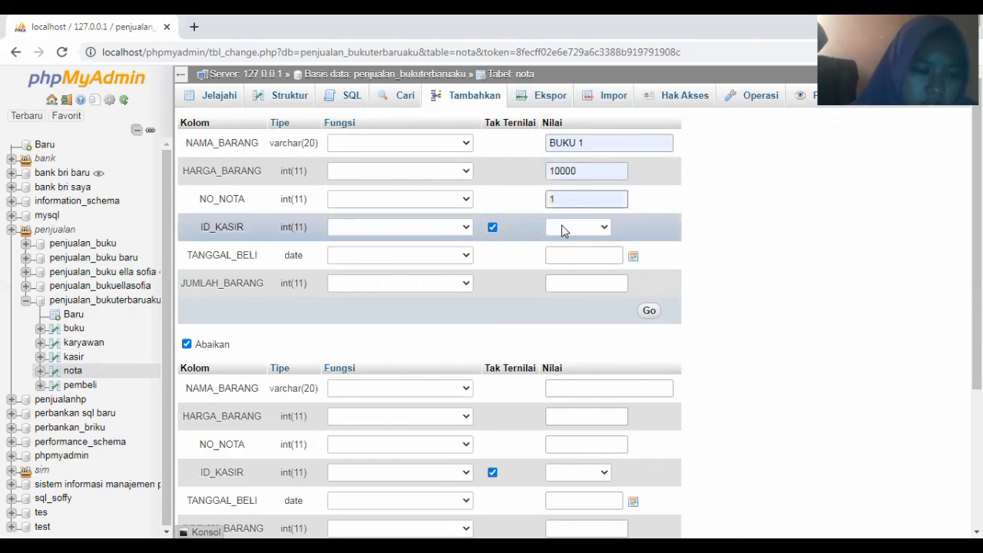
pyautogui.click(562, 225)
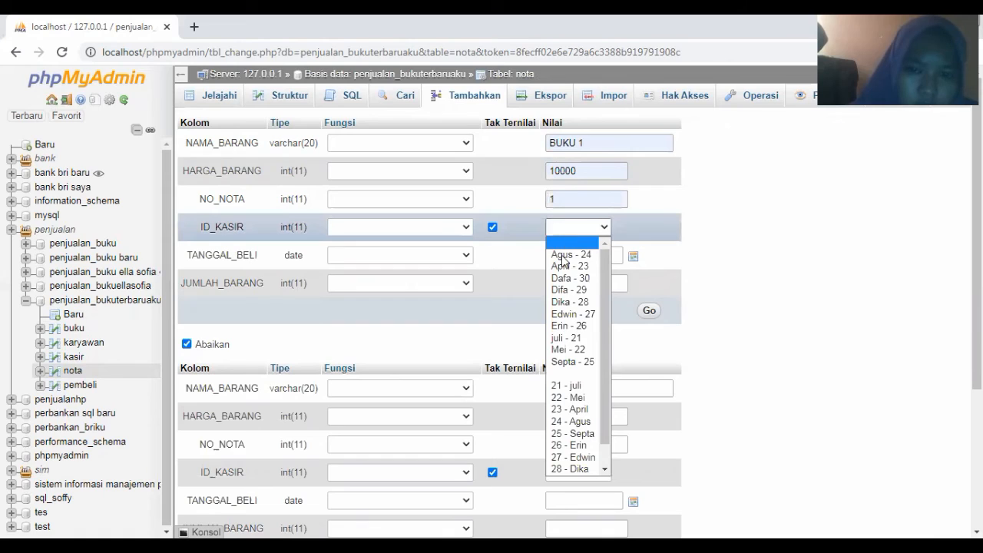
pyautogui.click(567, 338)
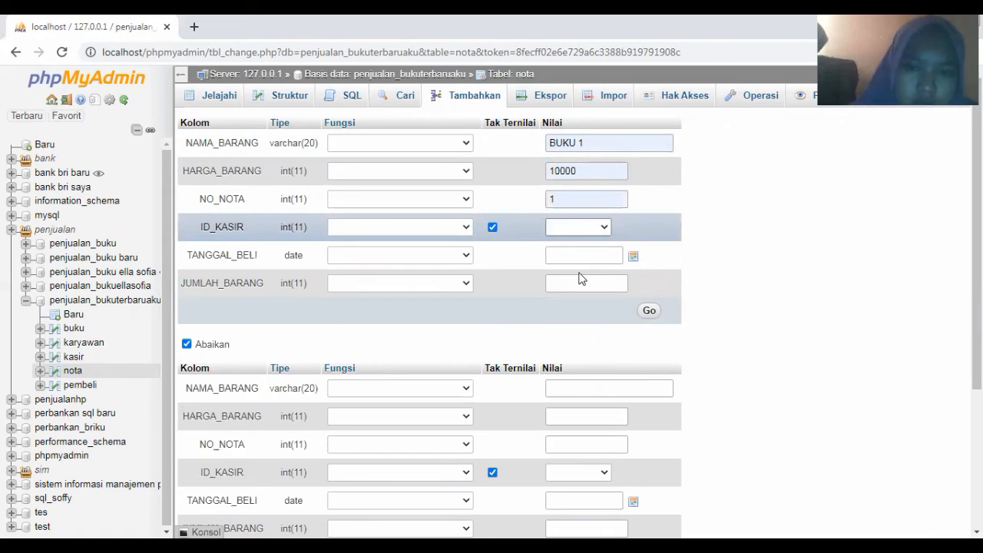
# Set purchase date 2021-03-01 and quantity 3, then save the BUKU 1 row
pyautogui.click(631, 258)
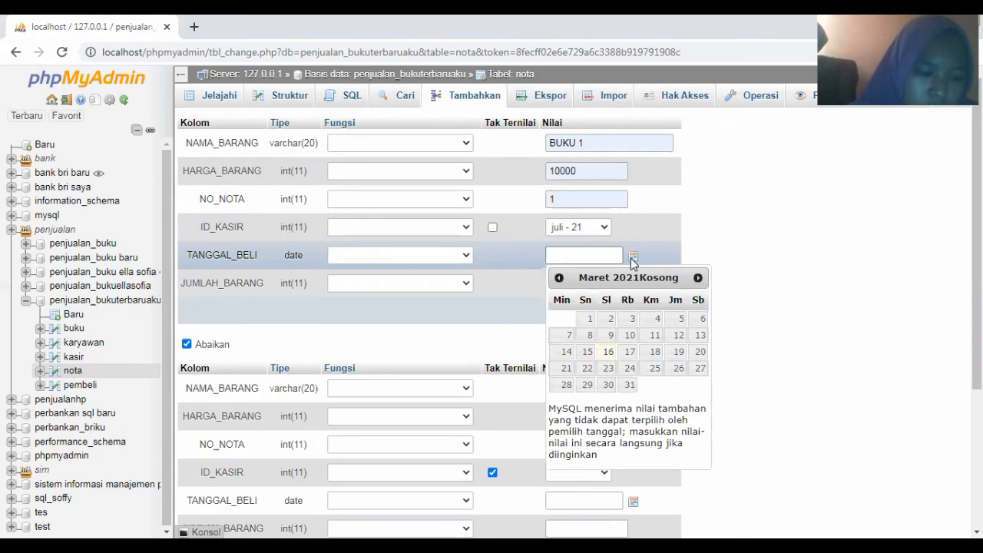
pyautogui.click(590, 318)
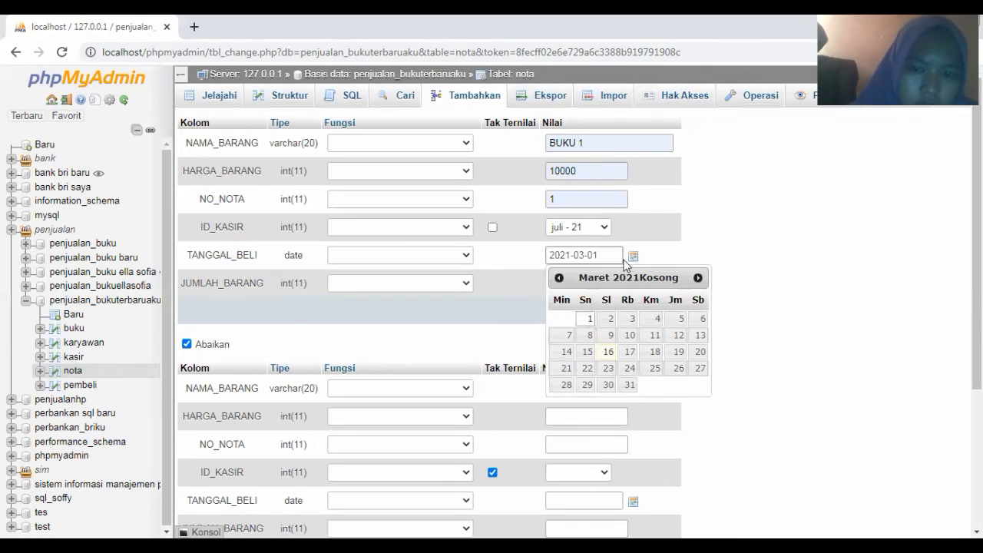
pyautogui.click(570, 281)
pyautogui.click(570, 281)
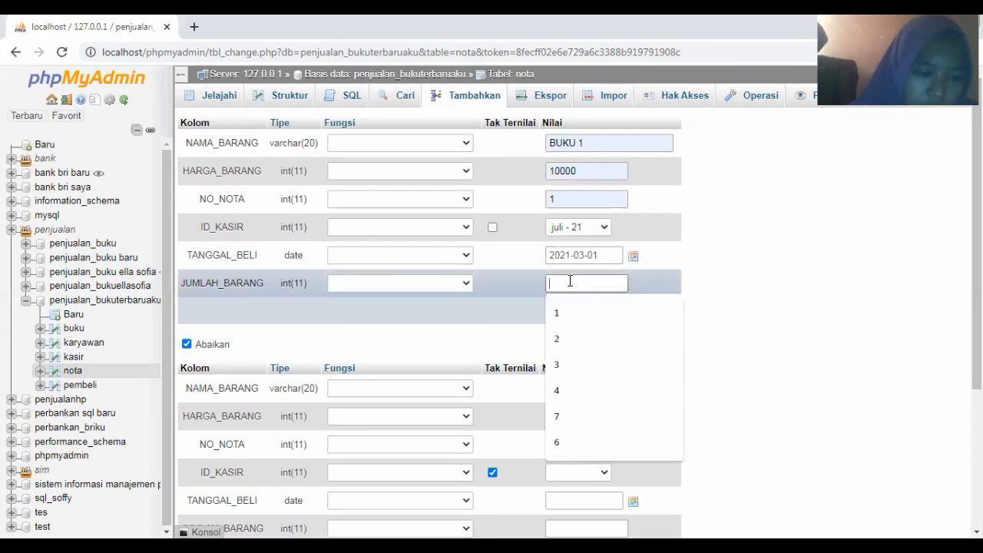
pyautogui.click(556, 367)
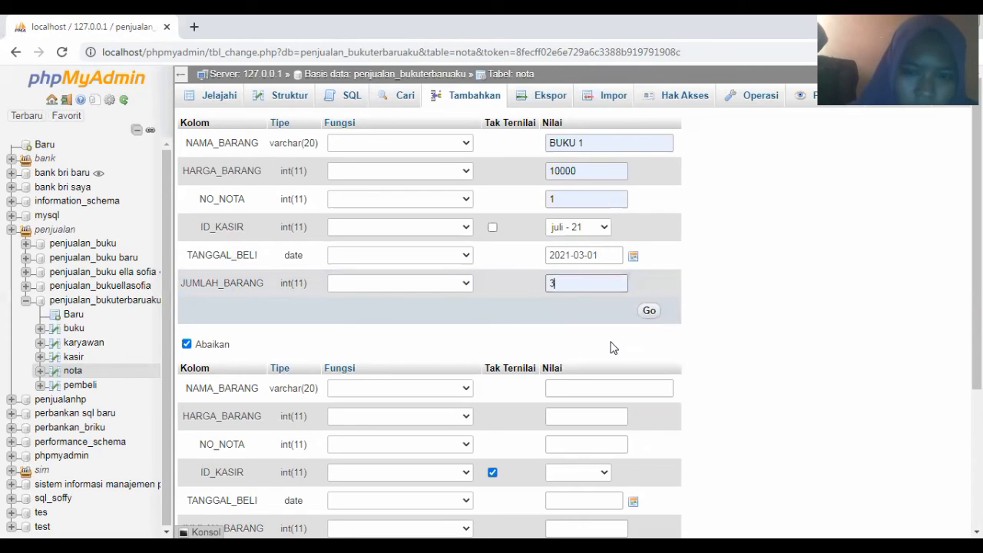
pyautogui.click(649, 312)
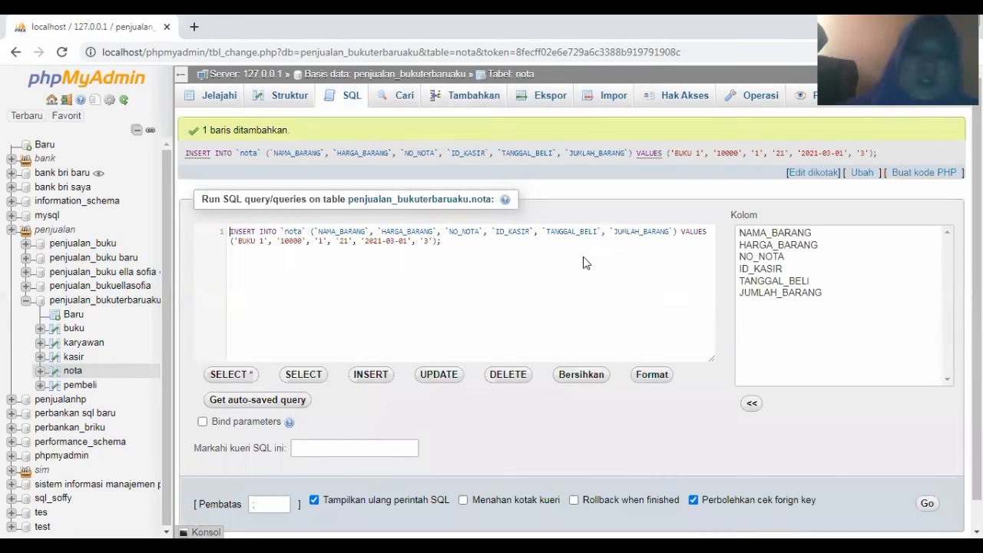
# Open a fresh Tambahkan form for the nota row after BUKU 1
pyautogui.click(467, 103)
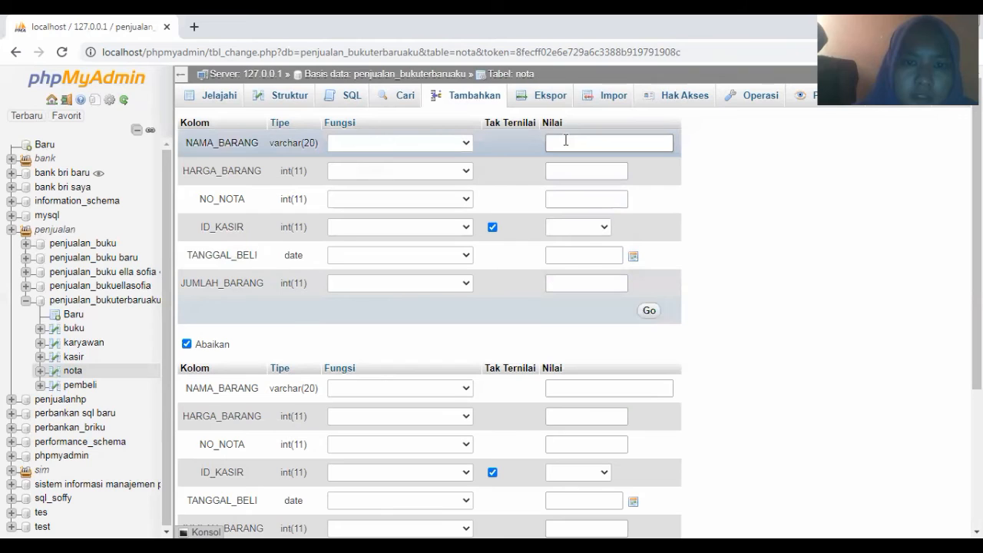
# Fill nota item BUKU 2 with price 11000, invoice number 2 and cashier 21
pyautogui.click(565, 140)
pyautogui.click(576, 199)
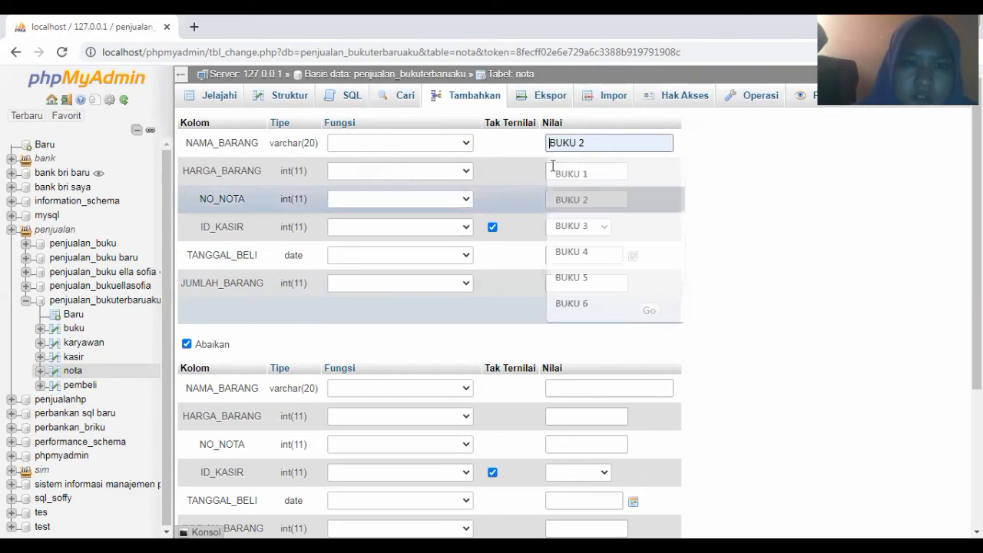
pyautogui.click(552, 170)
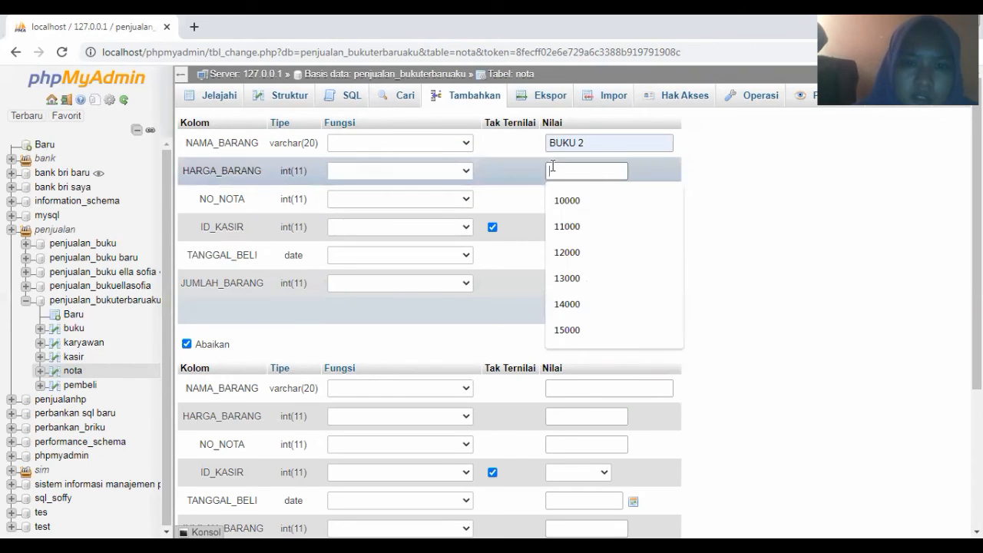
pyautogui.click(560, 227)
pyautogui.click(558, 199)
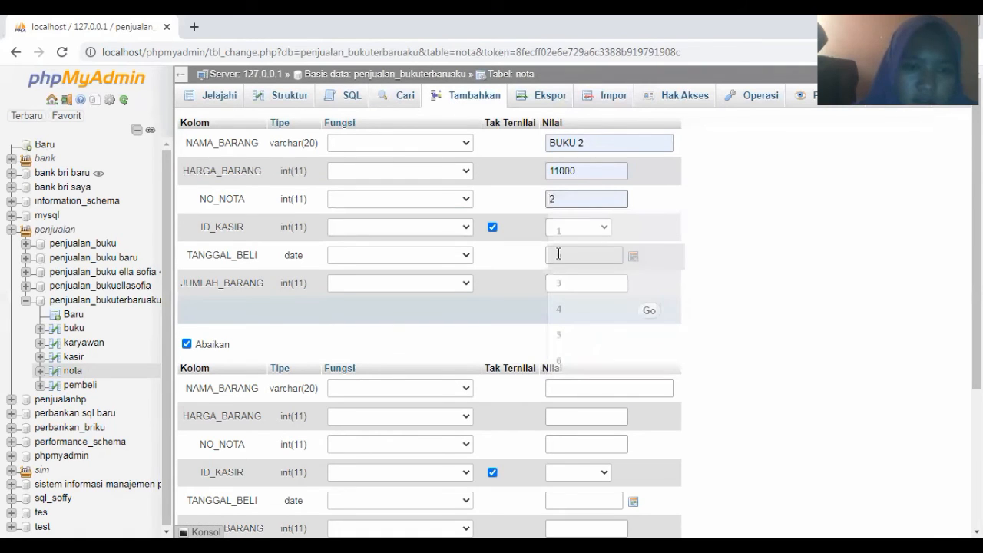
pyautogui.click(557, 255)
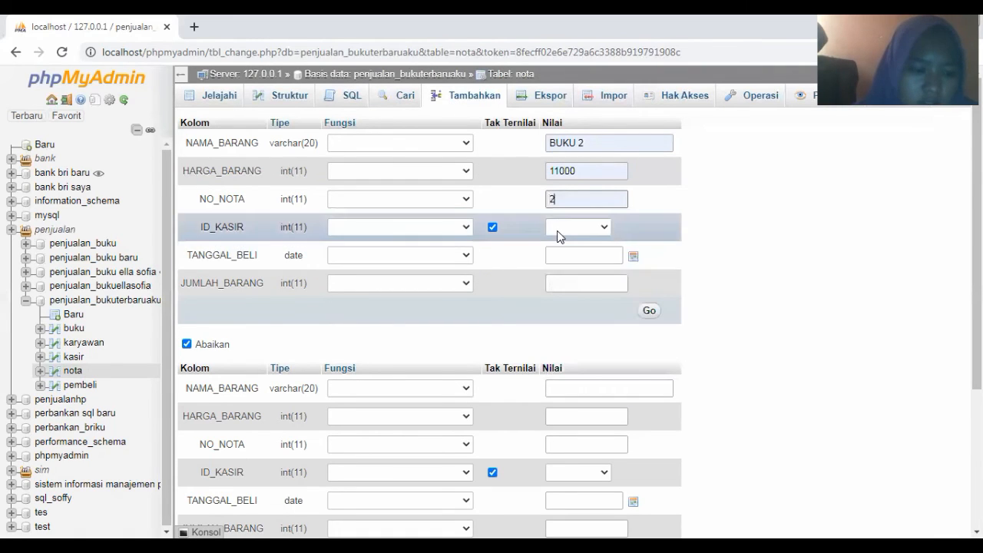
pyautogui.click(558, 231)
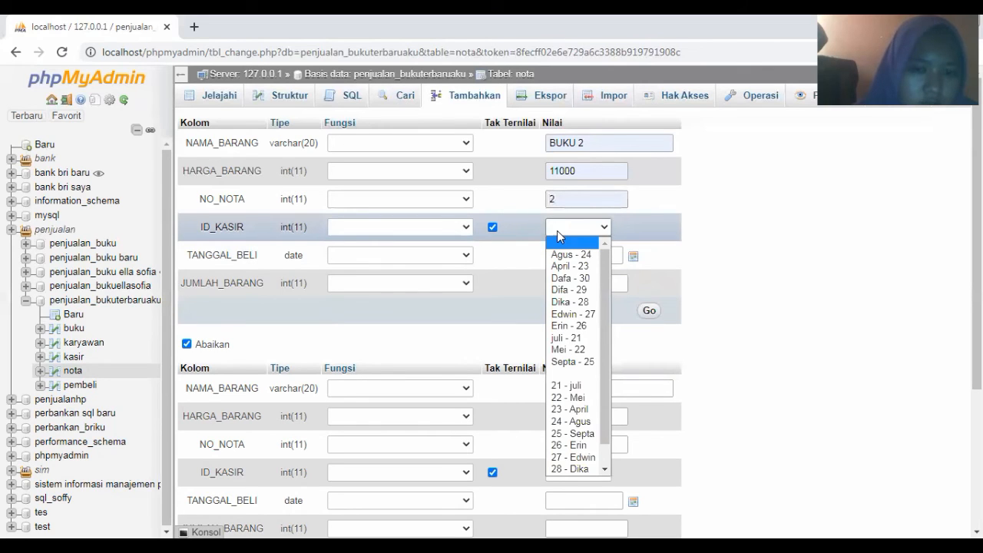
pyautogui.click(572, 327)
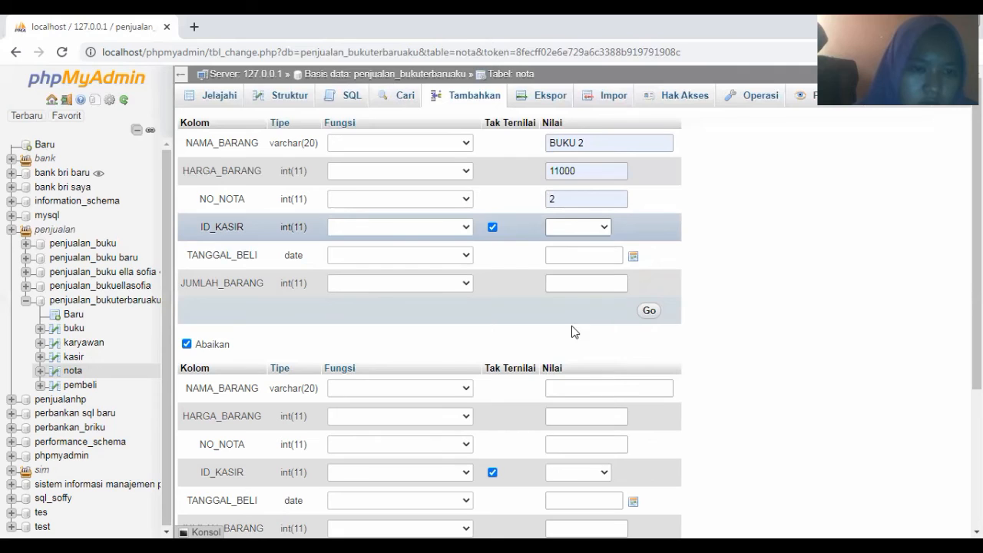
# Set purchase date 2021-03-02 and quantity 1, then save the BUKU 2 row
pyautogui.click(603, 254)
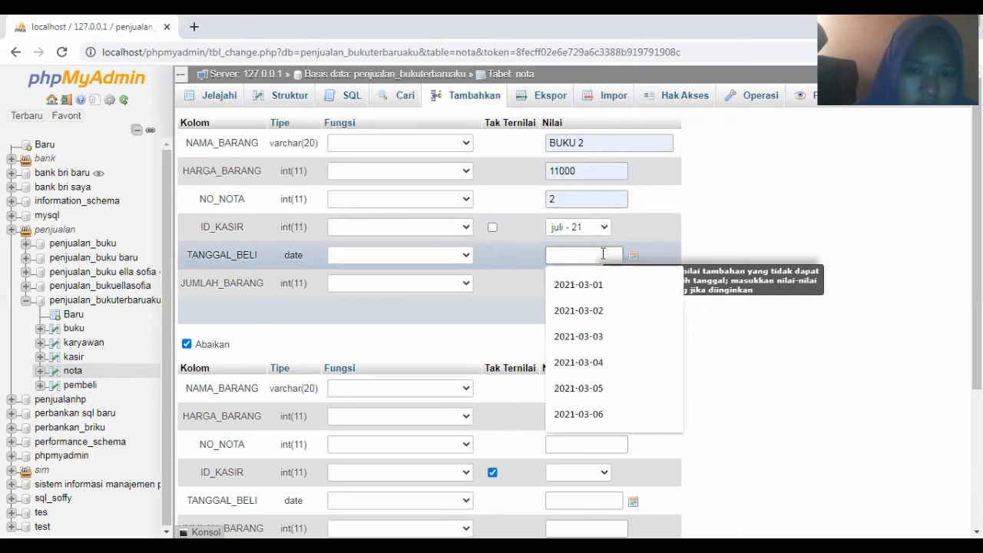
pyautogui.click(602, 315)
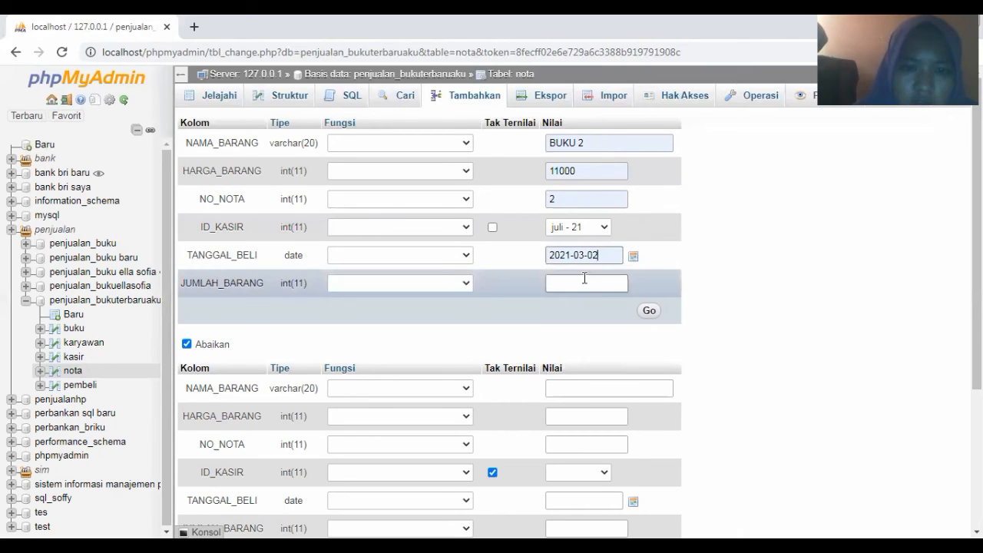
pyautogui.click(584, 280)
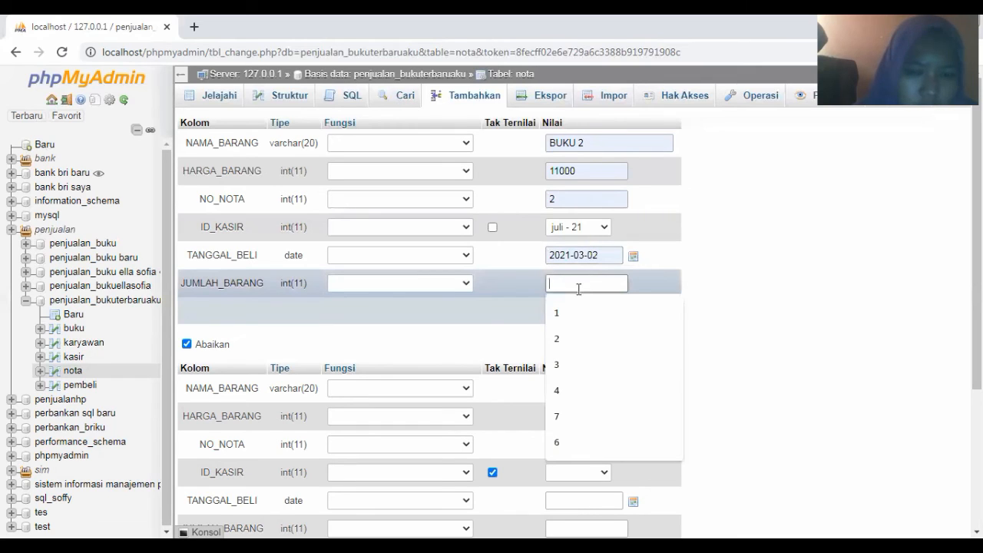
pyautogui.click(657, 319)
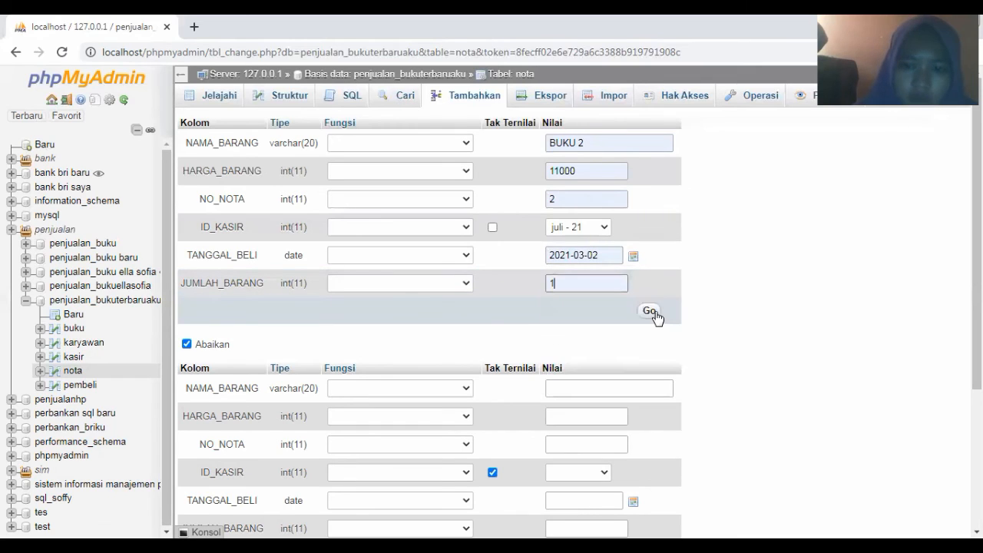
pyautogui.click(651, 315)
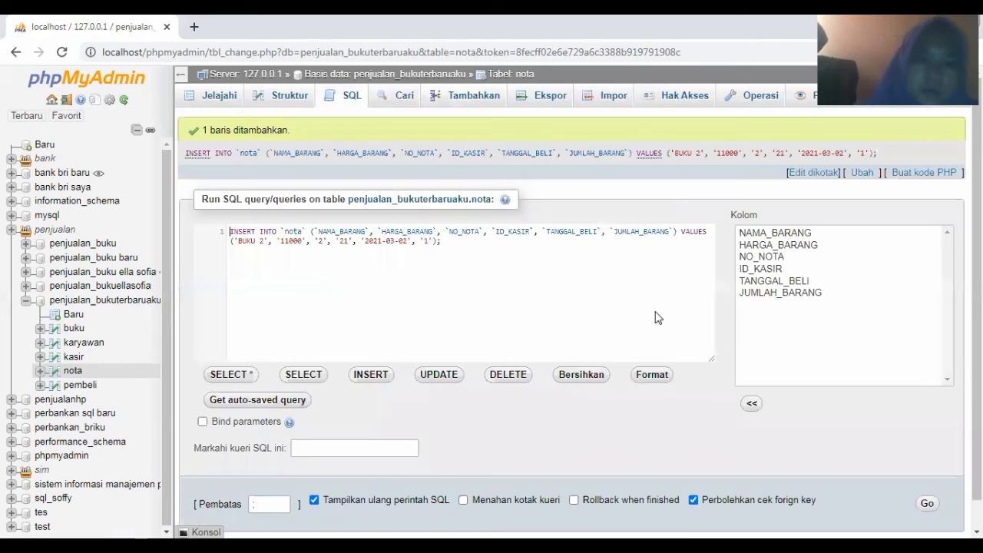
pyautogui.click(446, 101)
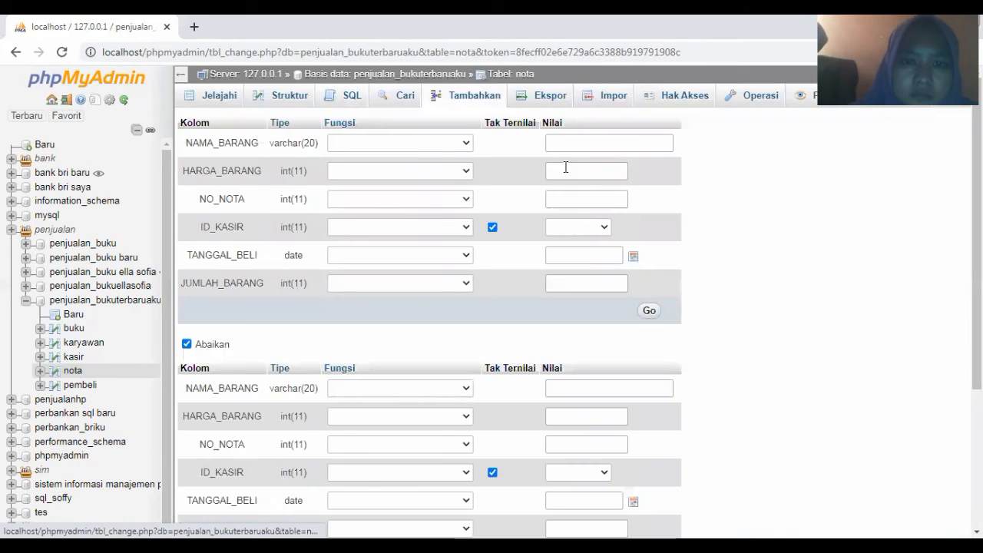
# Fill nota item BUKU 3 with price 12000, invoice number 3 and cashier 23
pyautogui.click(623, 145)
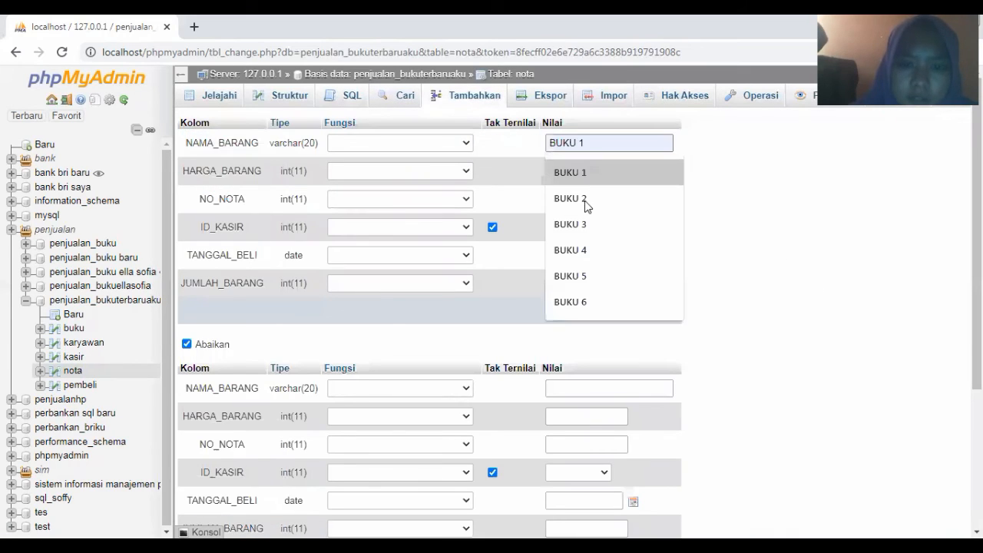
pyautogui.click(582, 220)
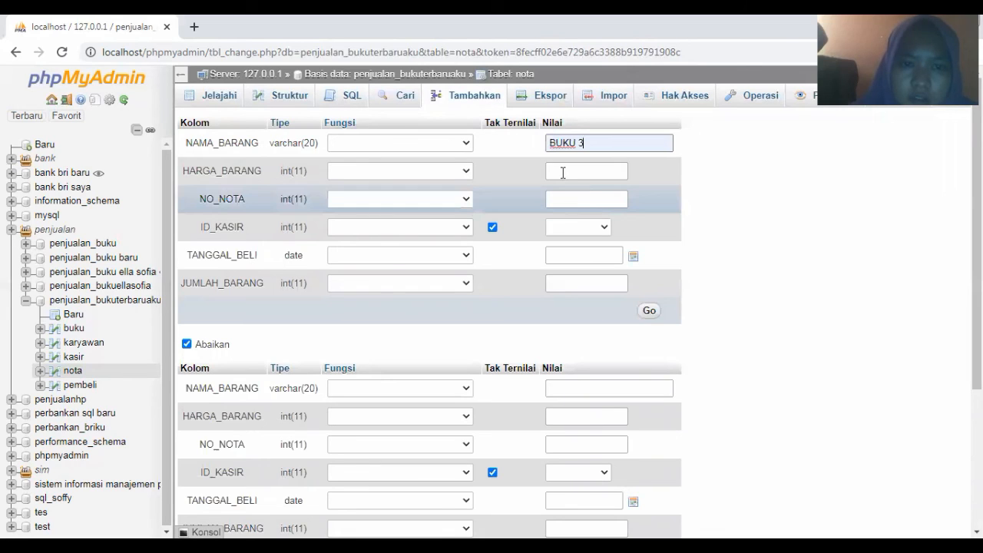
pyautogui.click(563, 173)
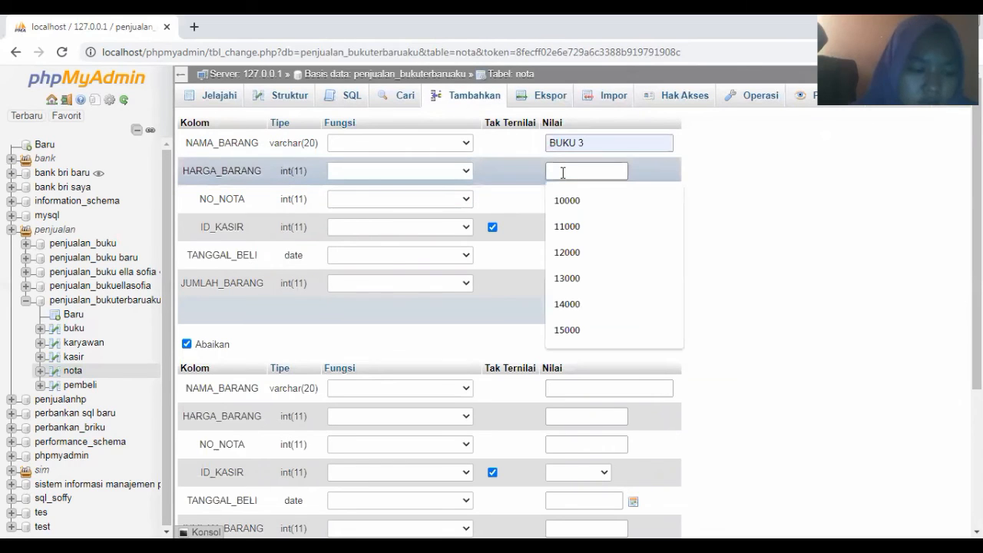
pyautogui.click(563, 253)
pyautogui.click(565, 201)
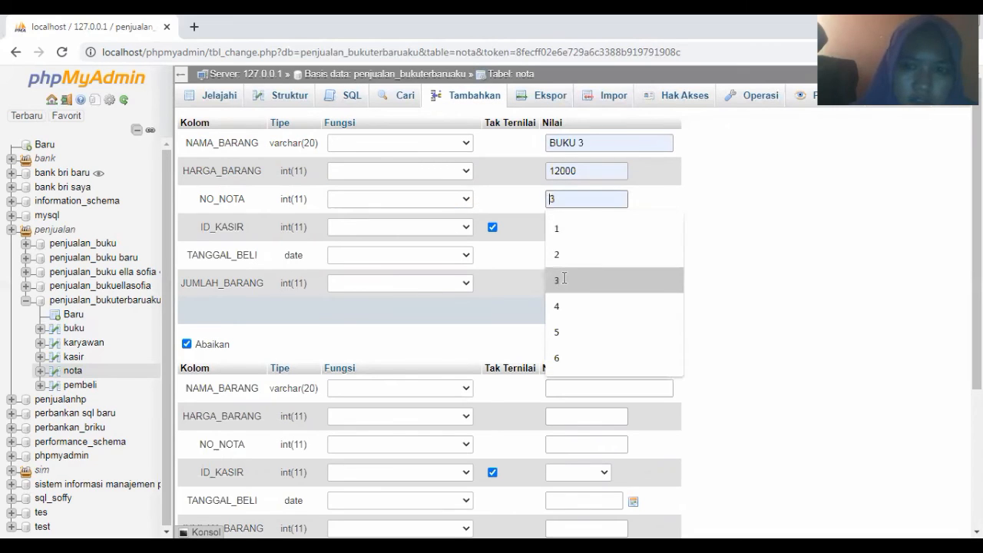
pyautogui.click(564, 280)
pyautogui.click(562, 227)
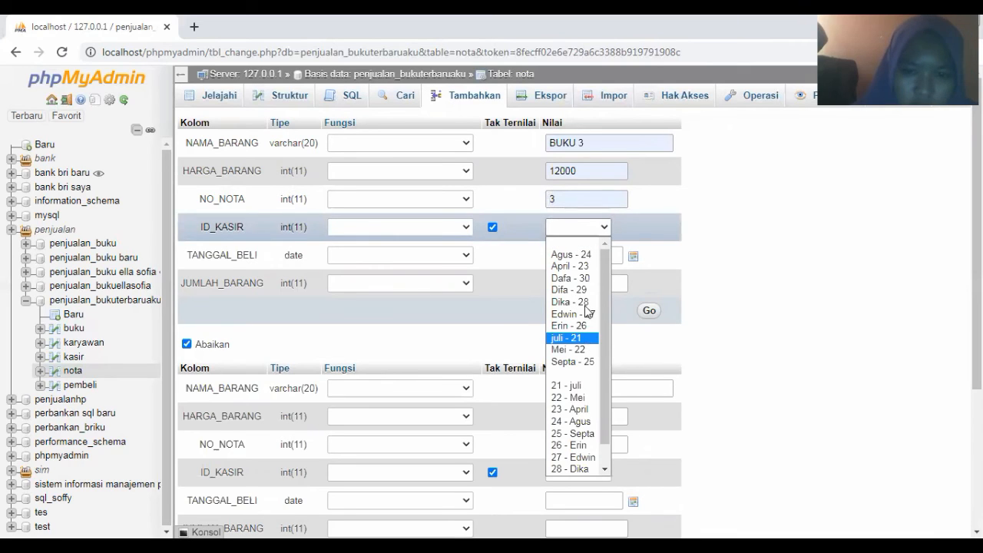
pyautogui.click(581, 267)
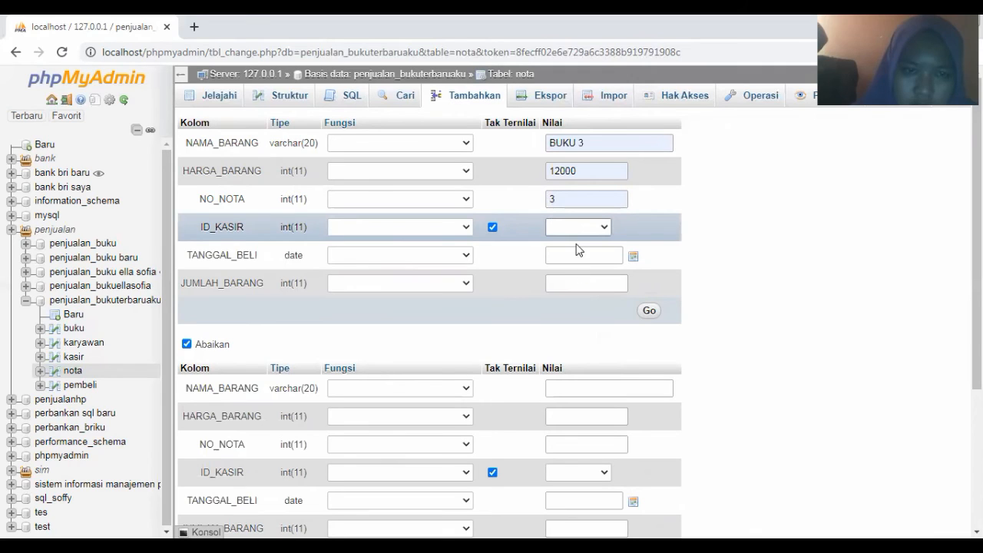
# Set purchase date 2021-03-03 and quantity 4, then save the BUKU 3 row
pyautogui.click(576, 256)
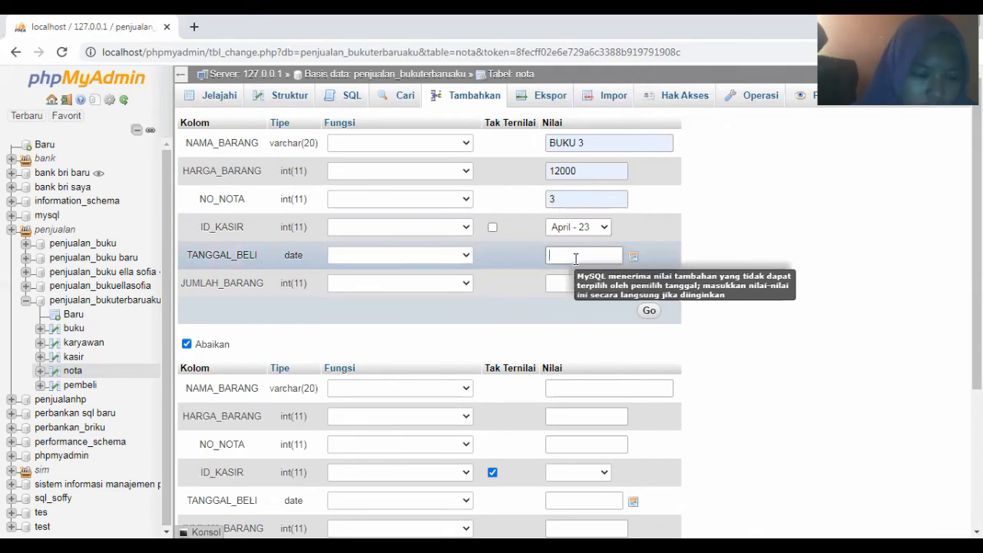
pyautogui.click(575, 258)
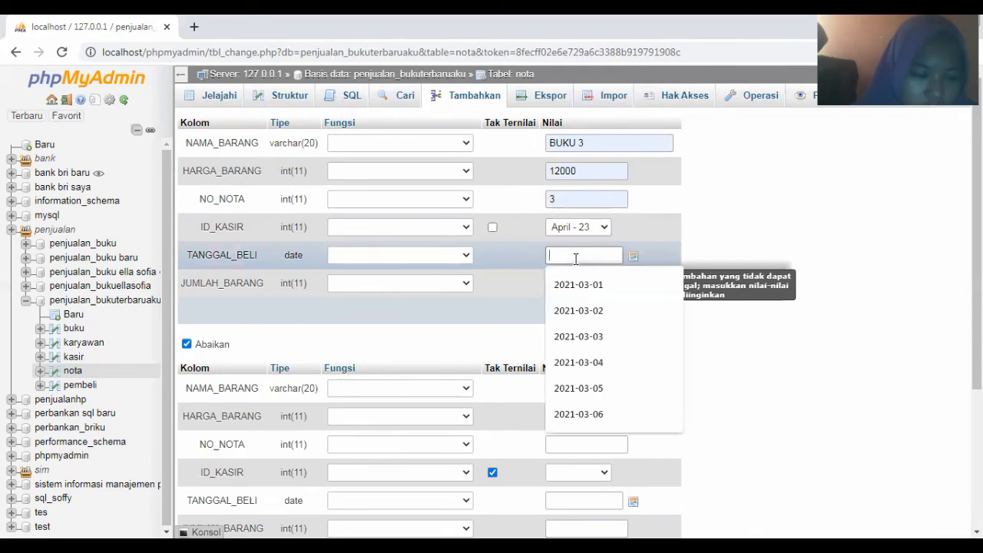
pyautogui.click(577, 335)
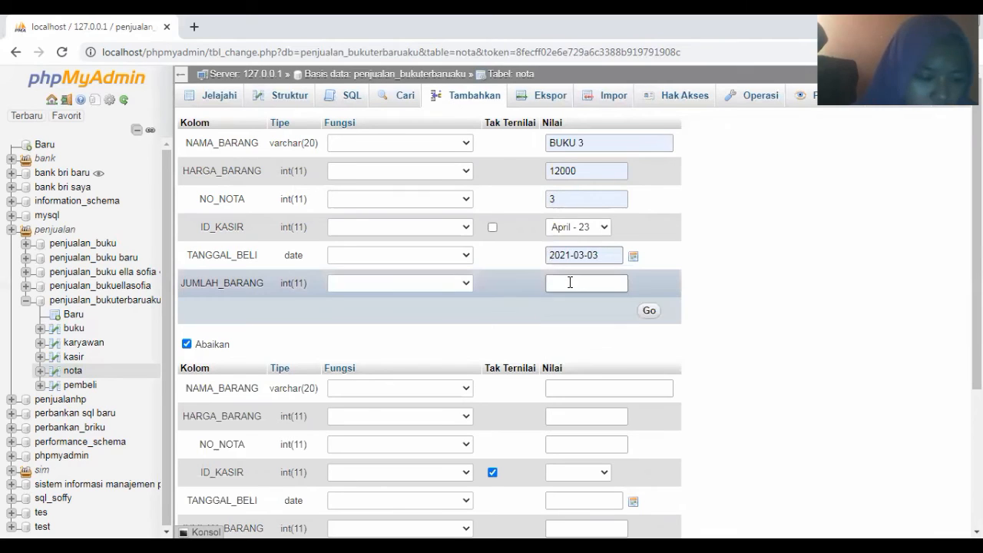
pyautogui.click(570, 282)
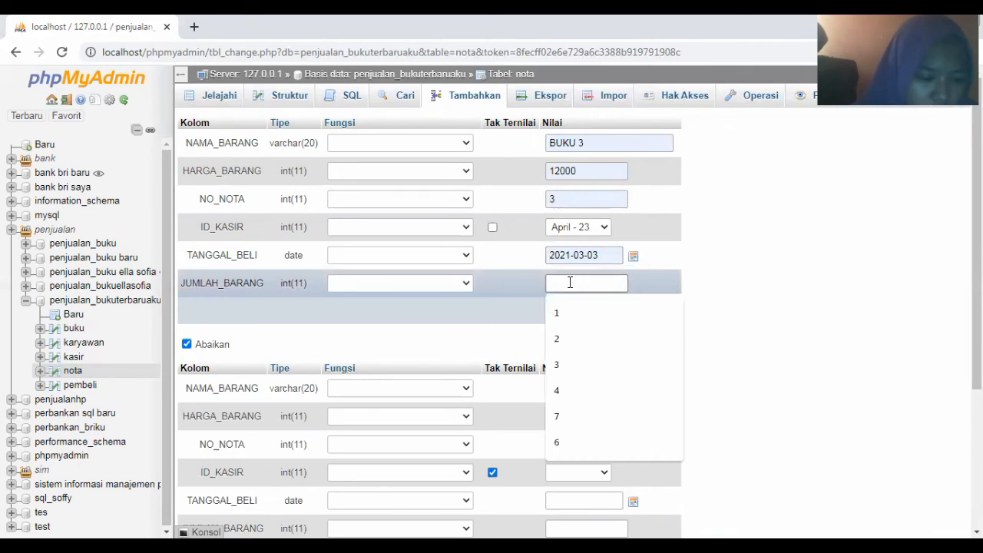
pyautogui.click(564, 390)
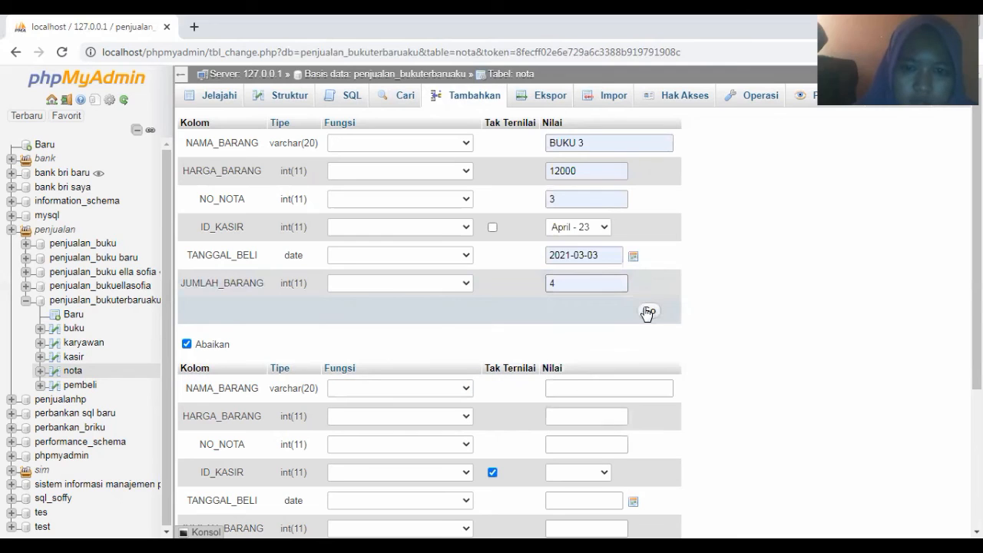
pyautogui.click(647, 312)
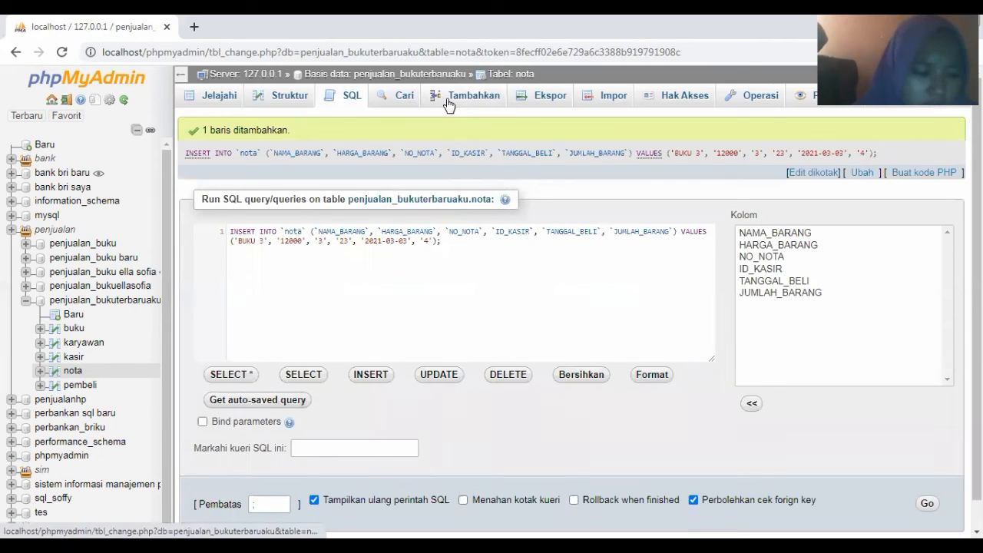
pyautogui.click(450, 104)
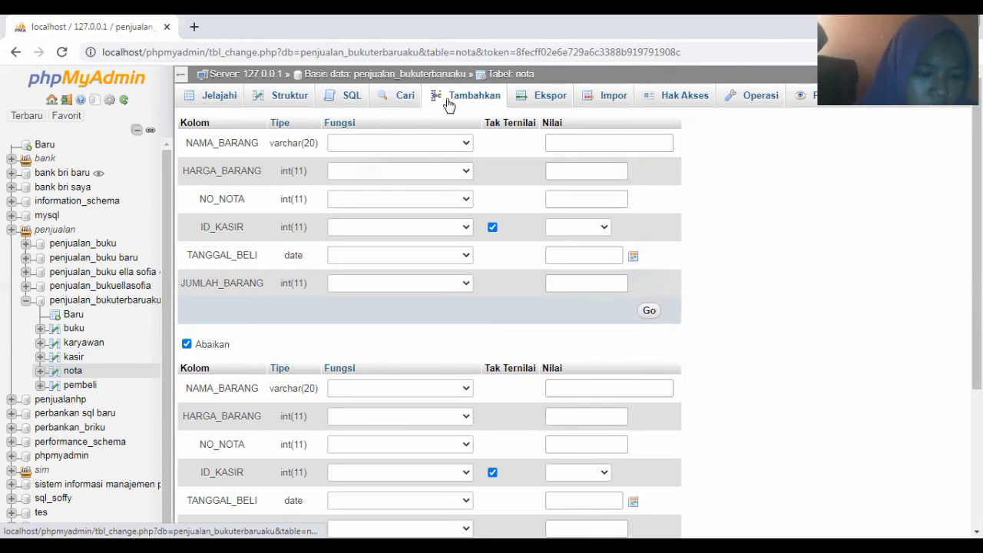
# Fill nota item BUKU 4 with price 13000, invoice number 4 and cashier 24
pyautogui.click(571, 144)
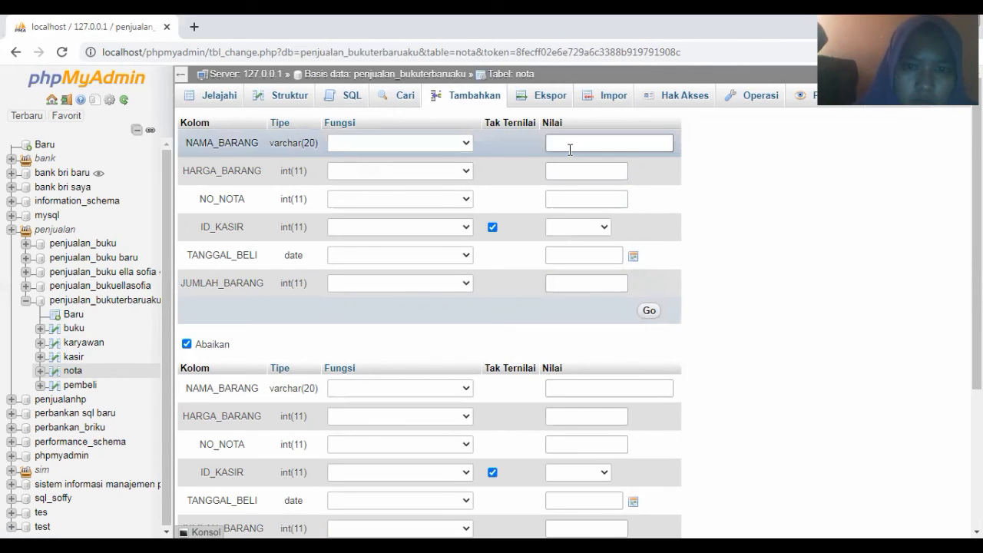
pyautogui.click(575, 250)
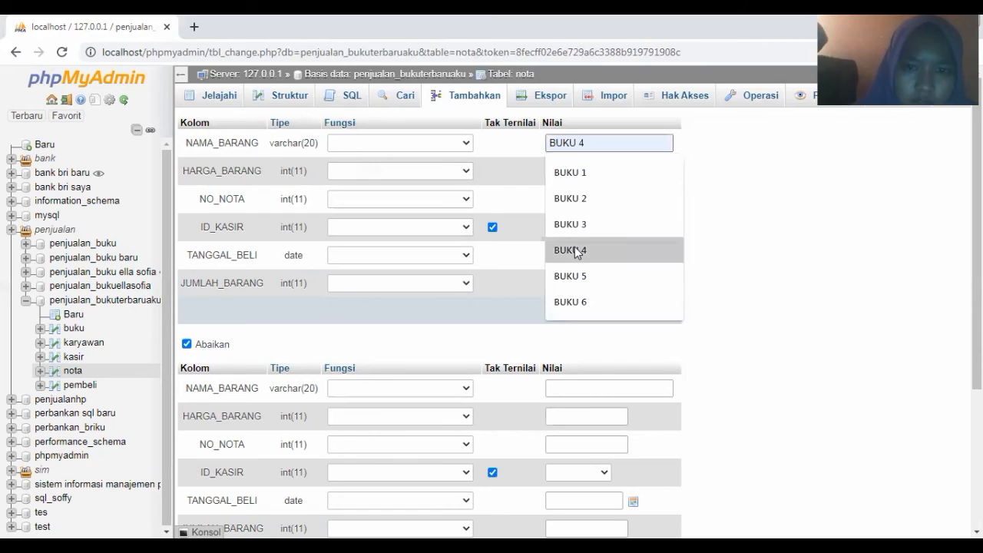
pyautogui.click(571, 170)
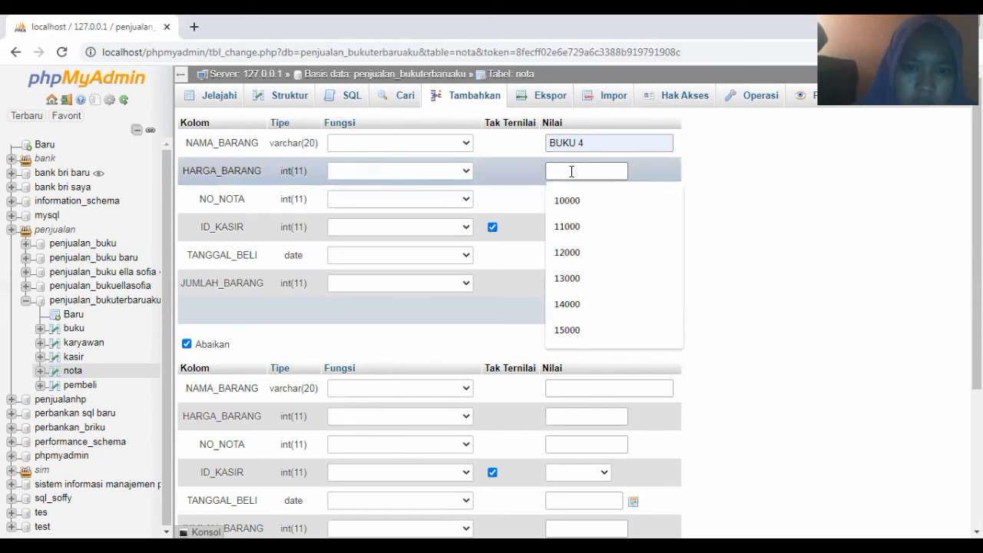
pyautogui.click(570, 279)
pyautogui.click(556, 200)
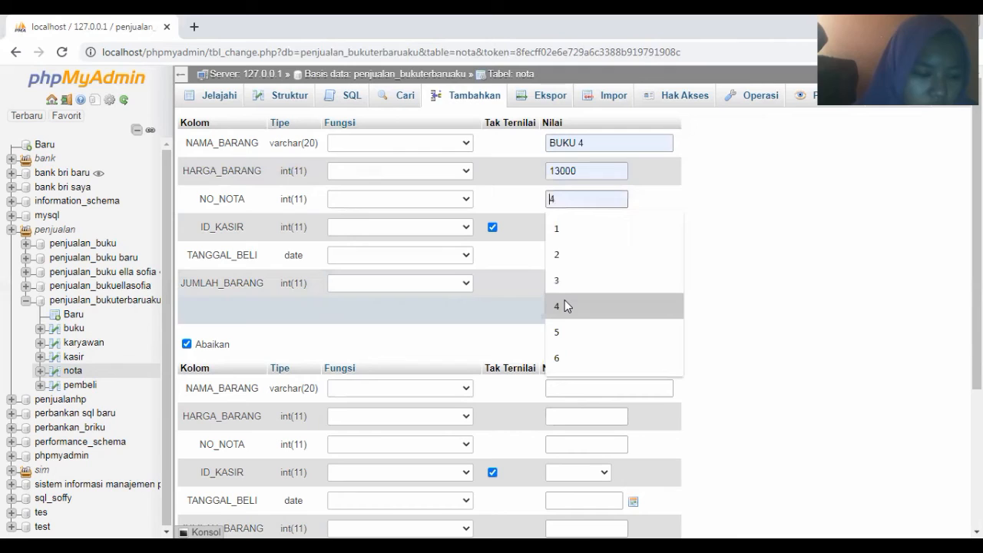
pyautogui.click(566, 306)
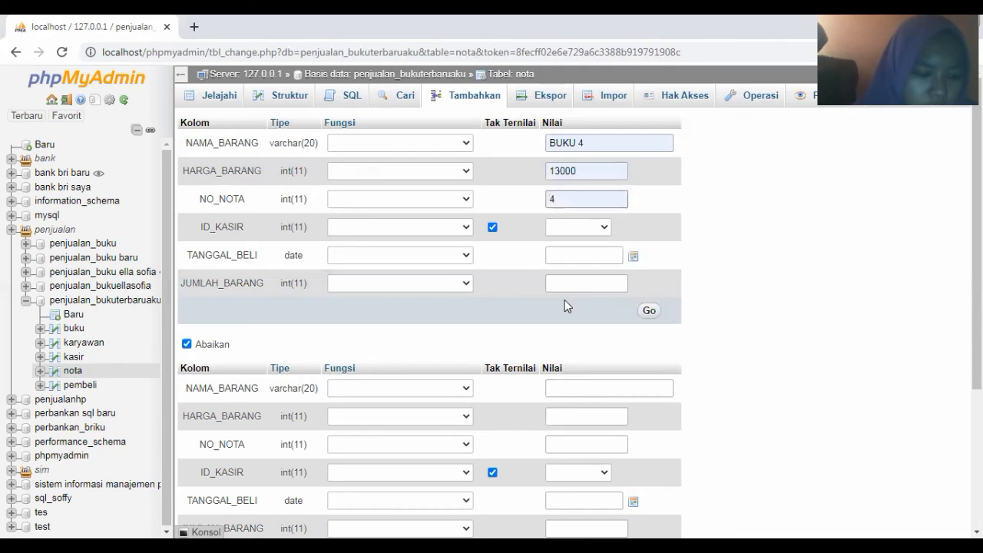
pyautogui.click(573, 227)
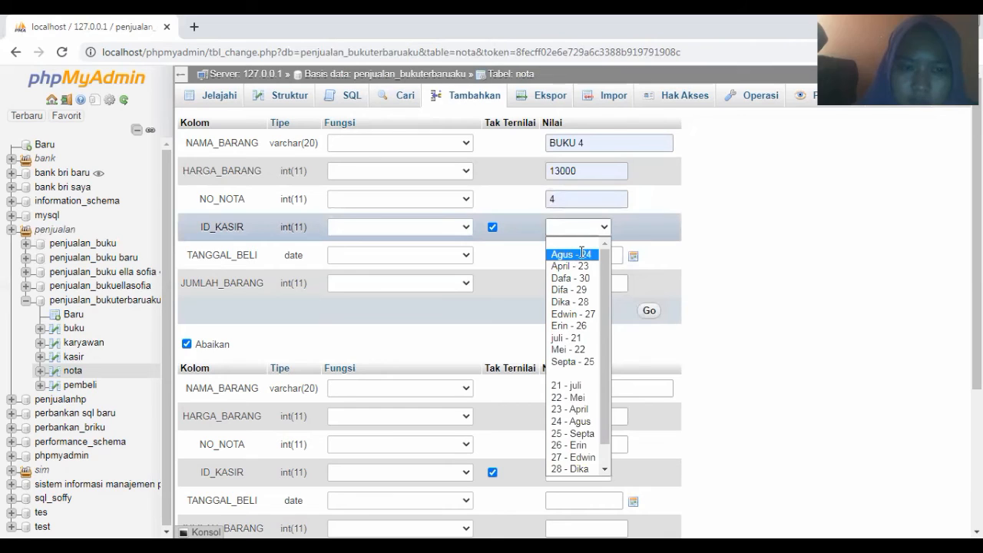
pyautogui.click(583, 253)
# Set purchase date 2021-03-04 and quantity 2, then save the BUKU 4 row
pyautogui.click(591, 256)
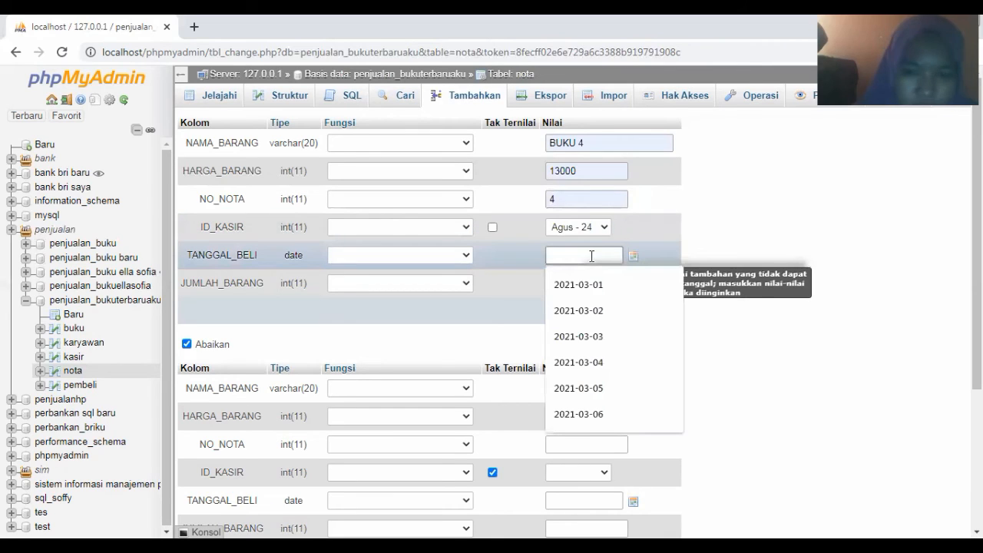
pyautogui.click(589, 364)
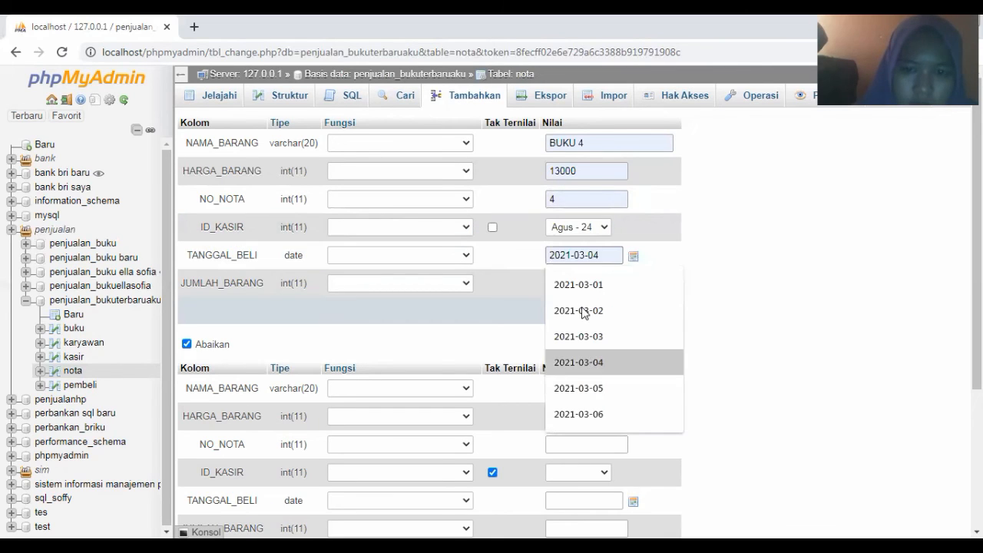
pyautogui.click(567, 286)
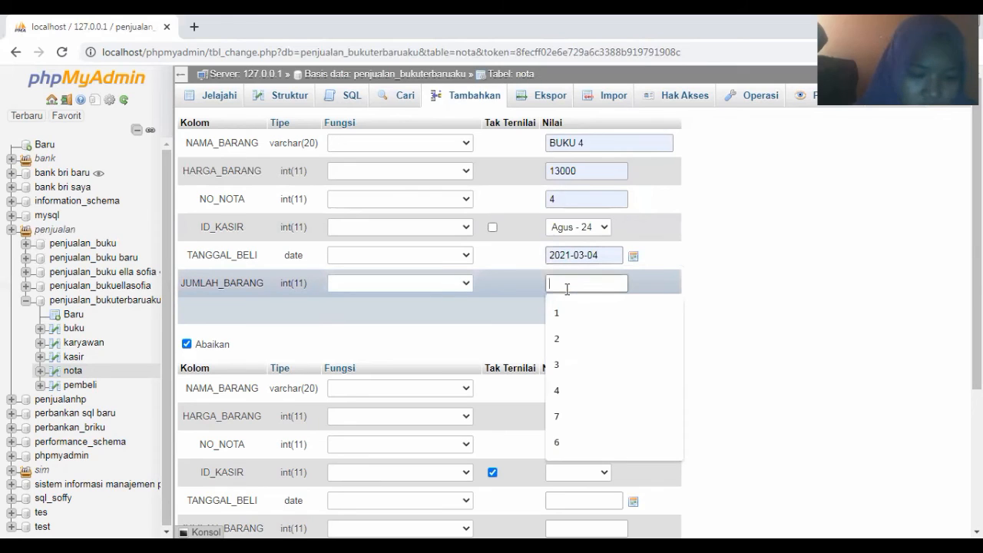
pyautogui.write('2')
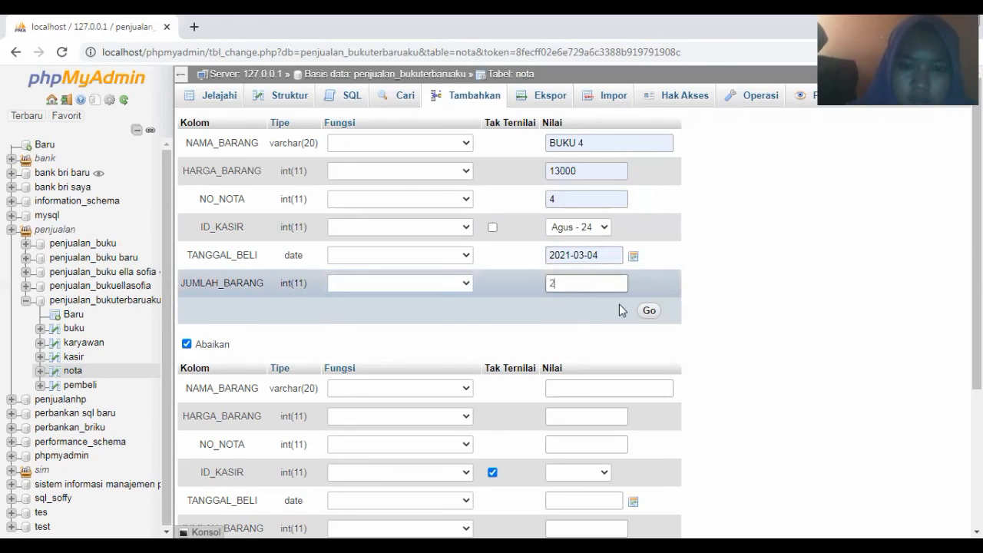
pyautogui.click(649, 311)
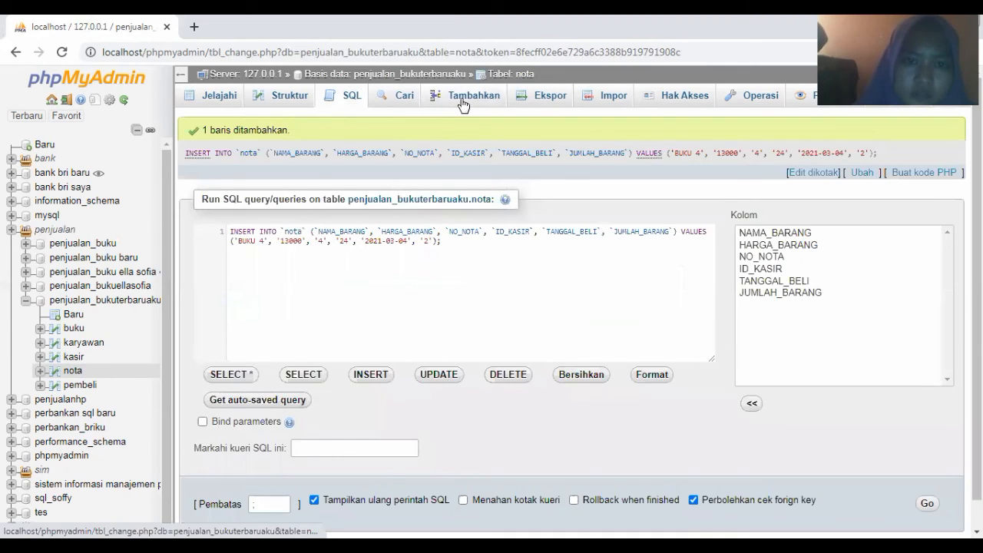
pyautogui.click(462, 102)
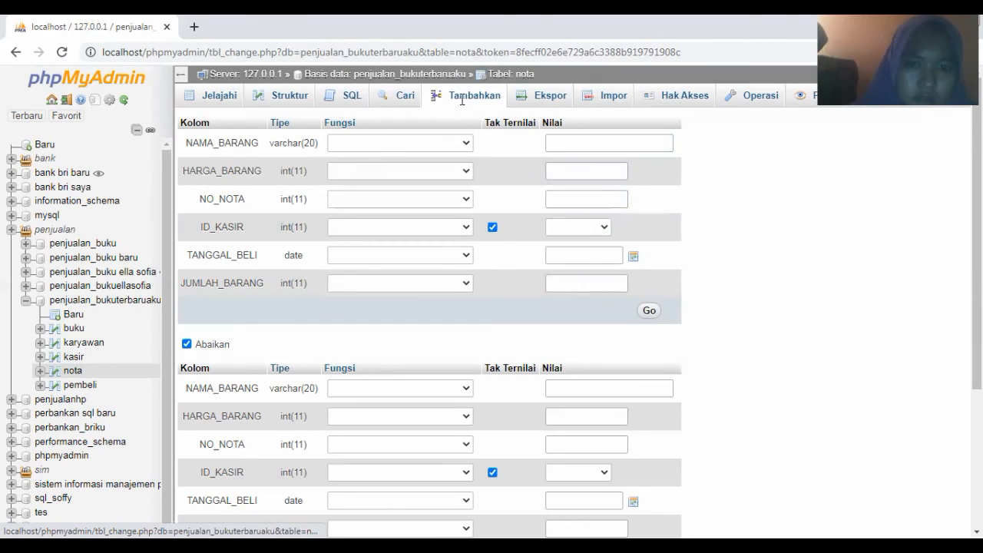
# Fill nota item BUKU 5 with price 14000, invoice number 5 and cashier 25
pyautogui.click(572, 149)
pyautogui.click(568, 145)
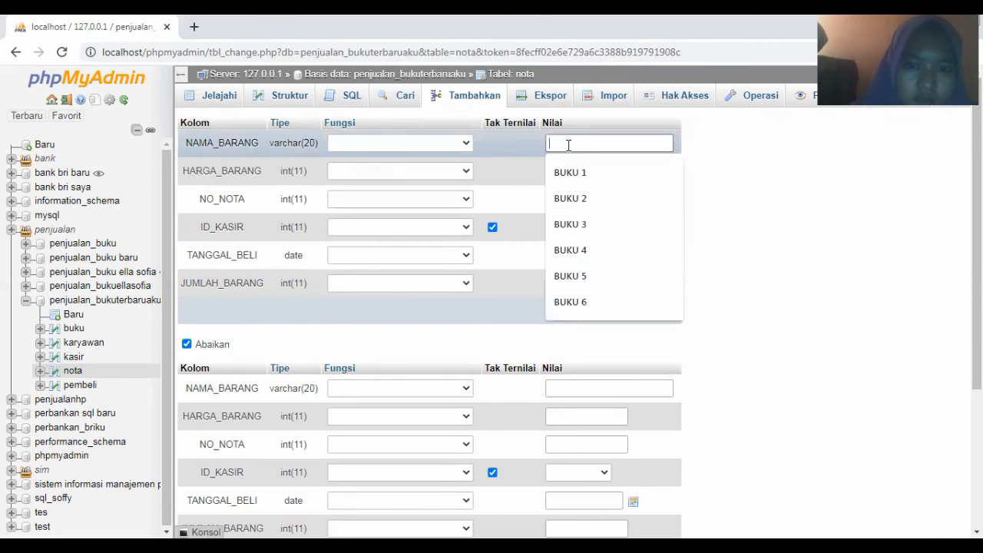
pyautogui.click(573, 276)
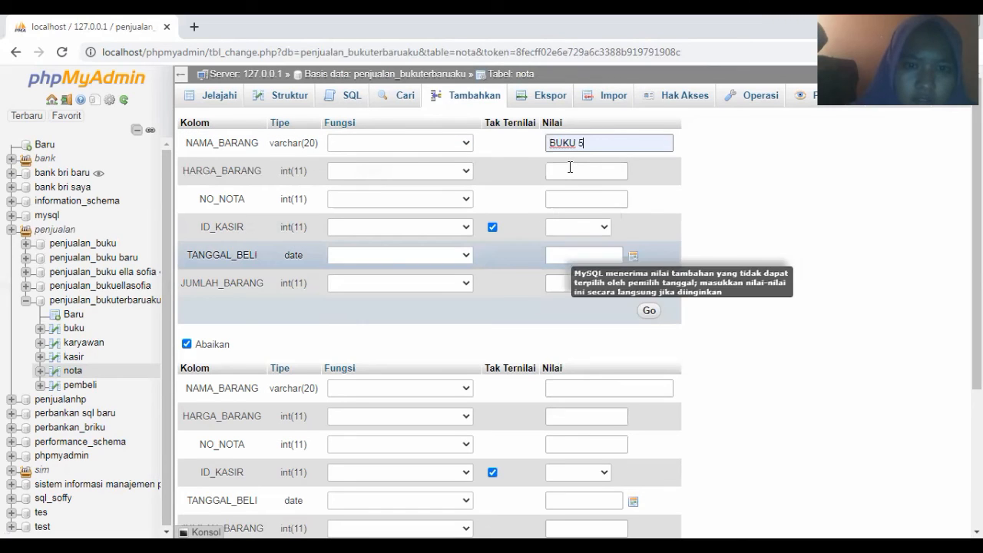
pyautogui.click(568, 168)
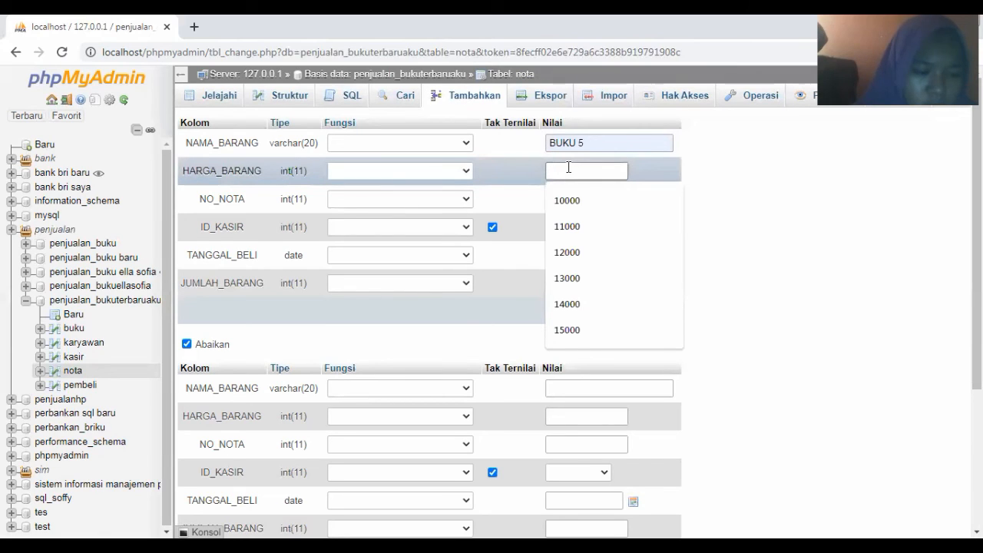
pyautogui.click(575, 305)
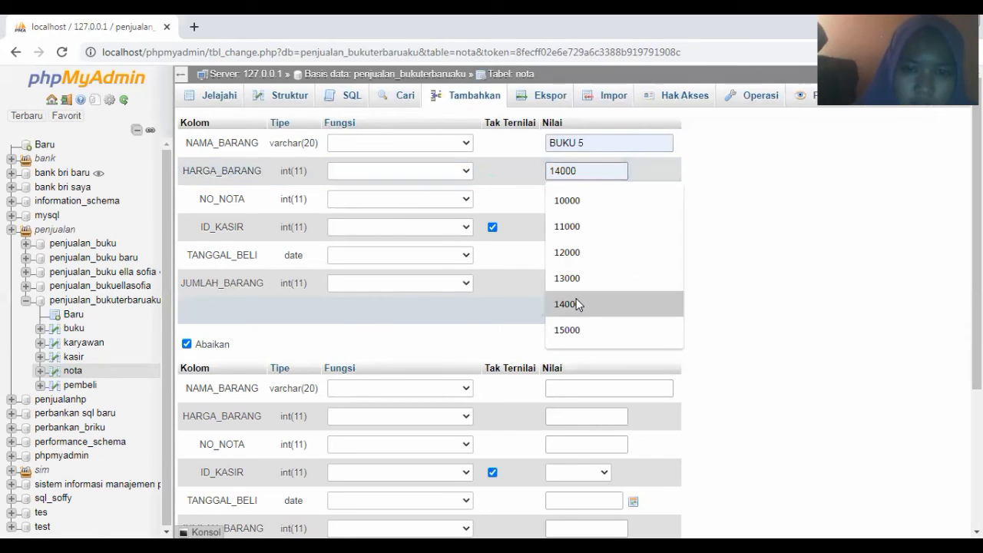
pyautogui.click(571, 199)
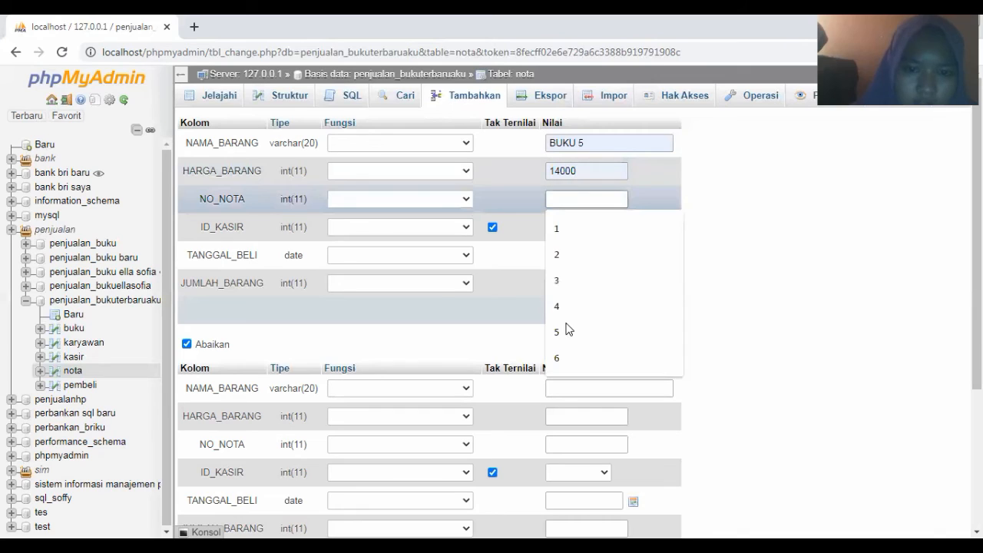
pyautogui.click(567, 331)
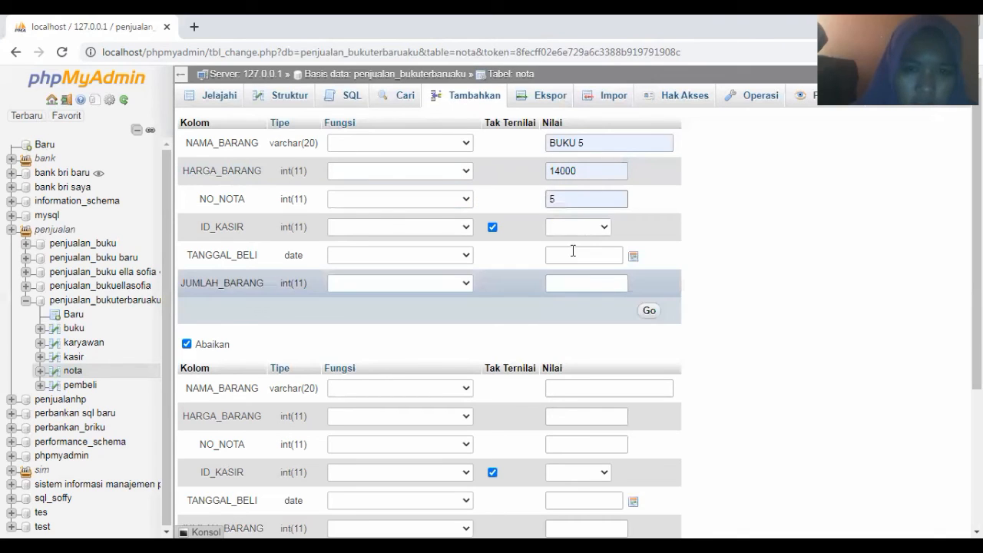
pyautogui.click(563, 228)
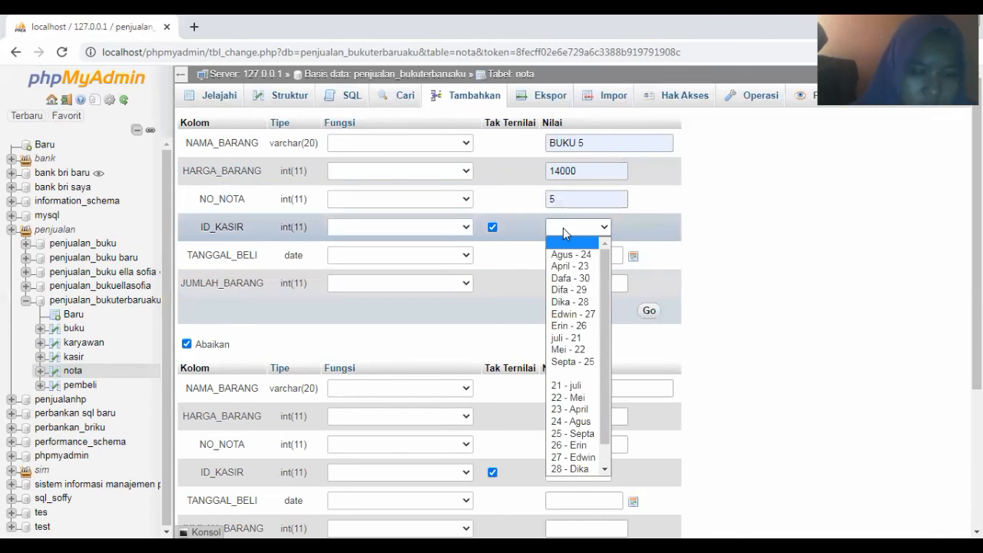
pyautogui.click(582, 364)
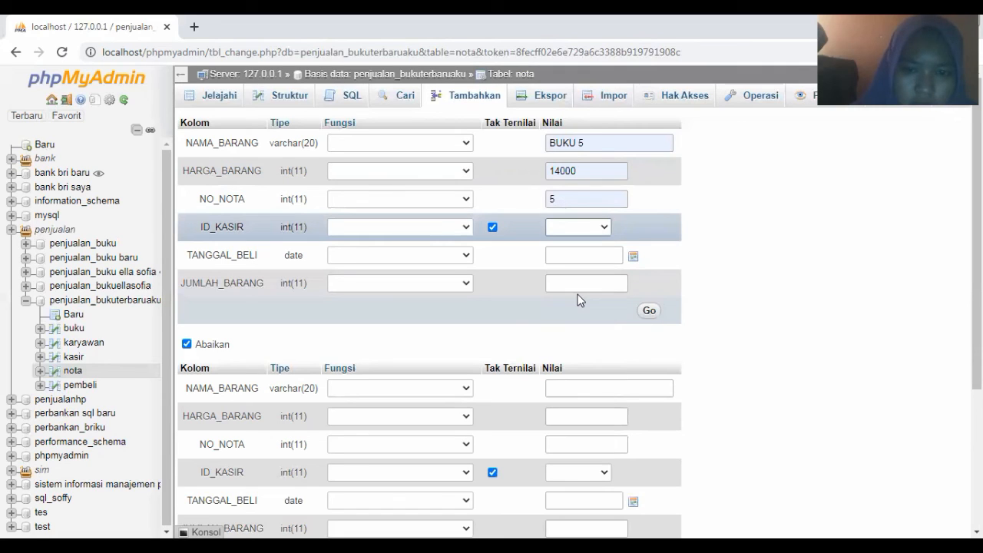
# Set purchase date 2021-03-05 and quantity 1, then save the BUKU 5 row
pyautogui.click(571, 253)
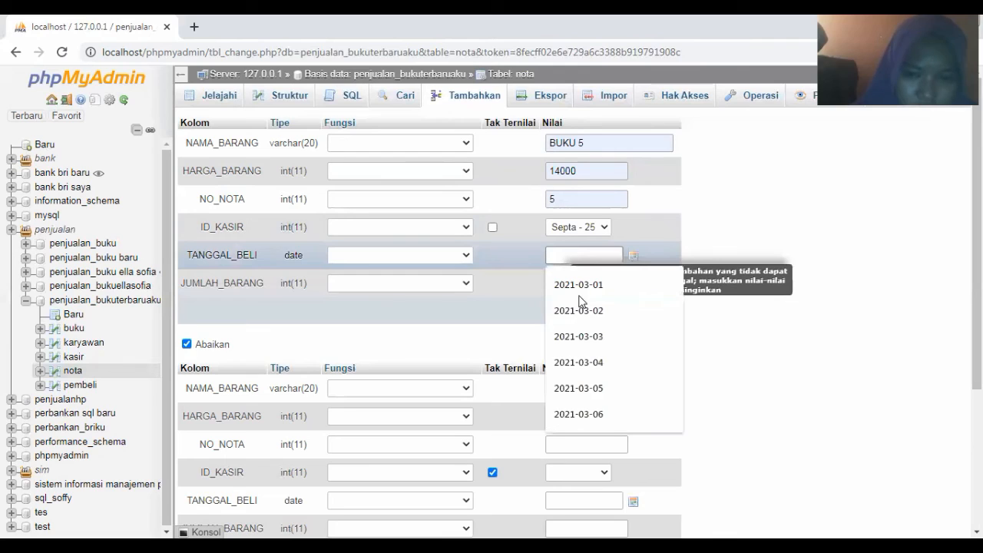
pyautogui.click(592, 386)
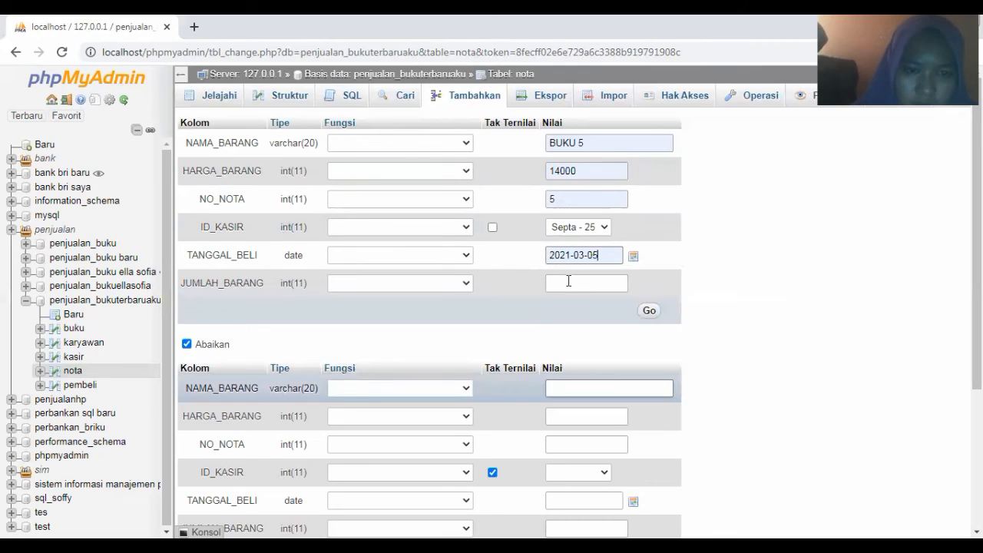
pyautogui.click(568, 283)
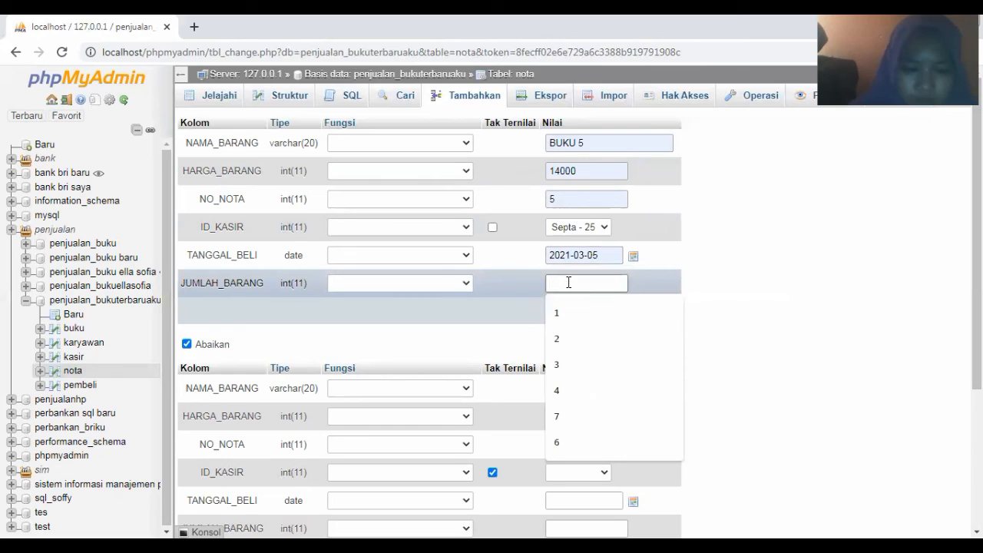
pyautogui.write('1')
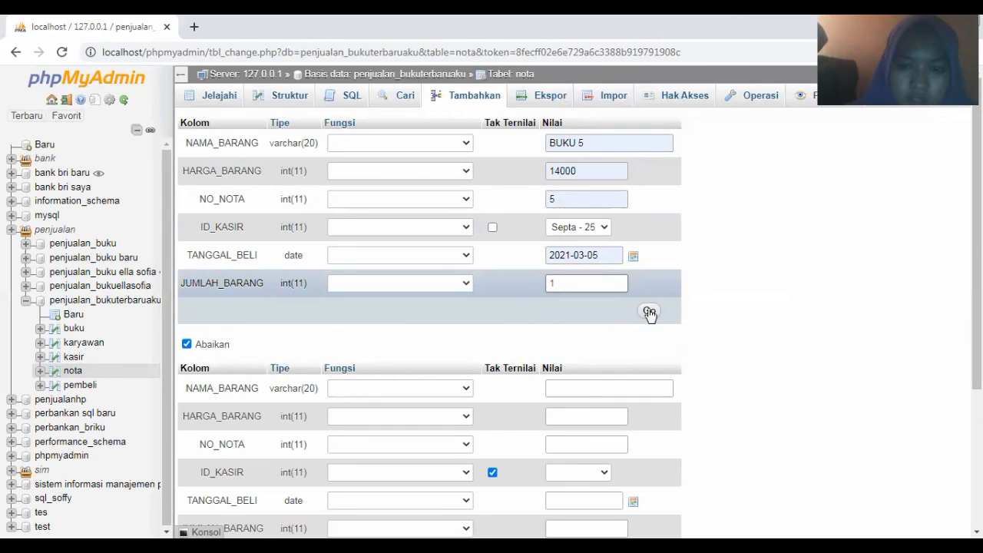
pyautogui.click(649, 312)
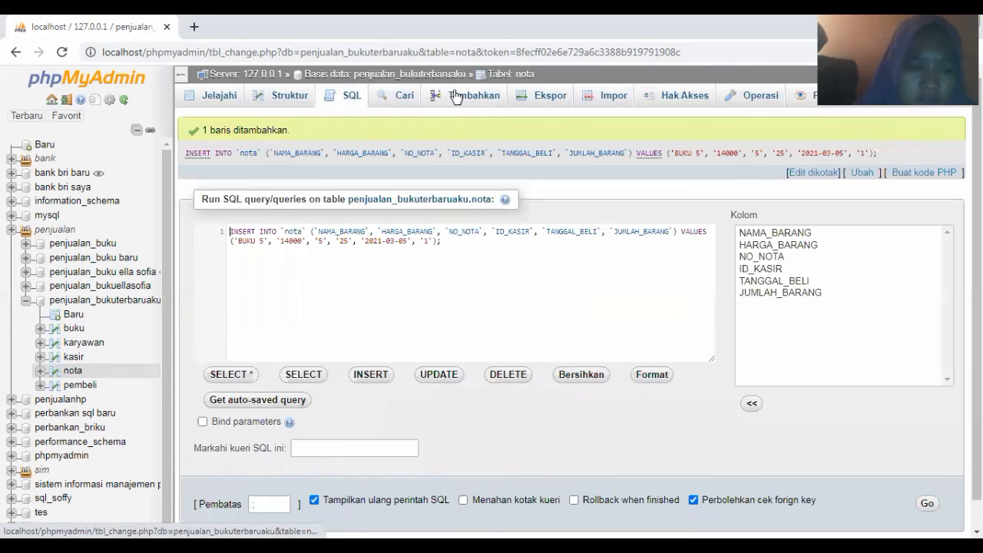
pyautogui.click(455, 96)
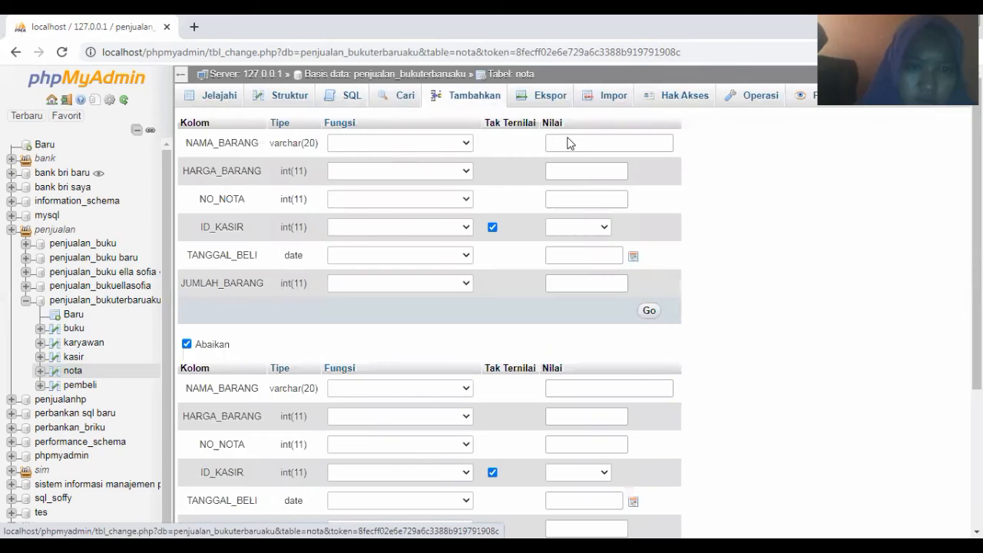
# Fill in item name BUKU 6, price 15000 and invoice number 6
pyautogui.click(567, 145)
pyautogui.click(567, 145)
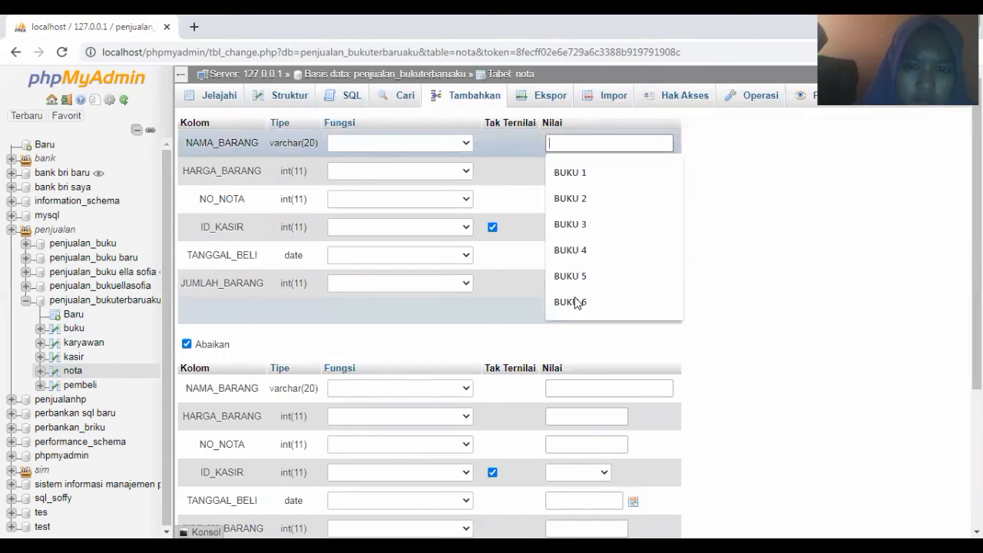
pyautogui.click(570, 302)
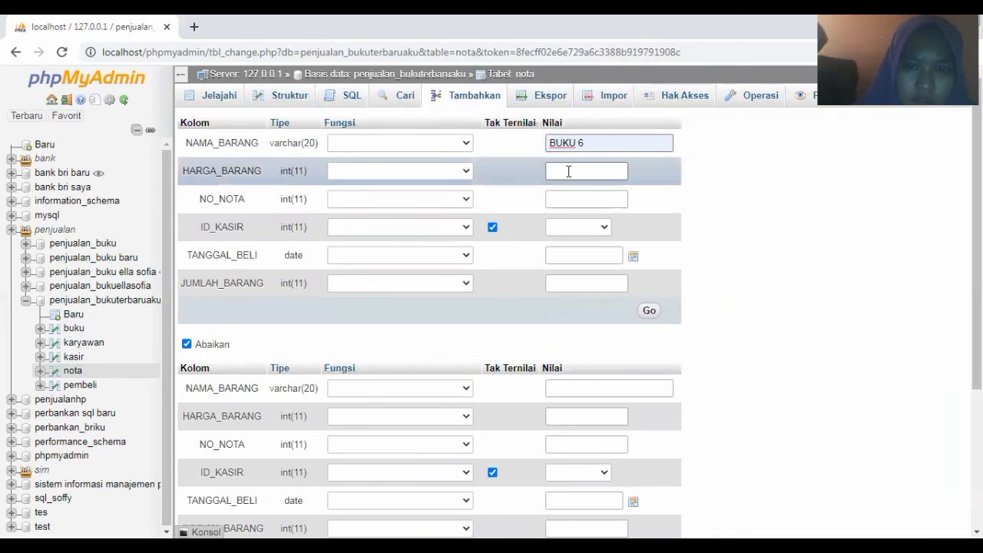
pyautogui.click(568, 171)
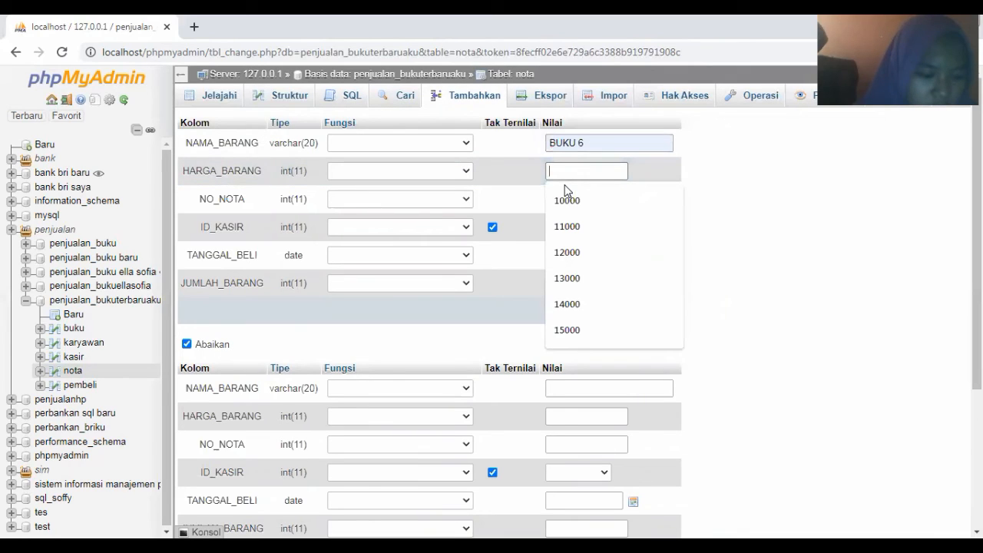
pyautogui.click(567, 330)
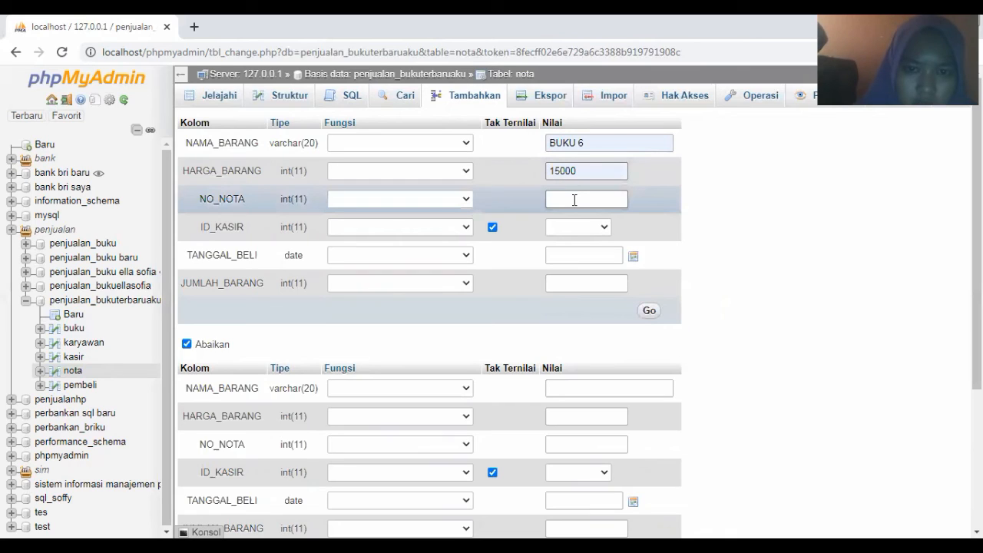
pyautogui.click(575, 200)
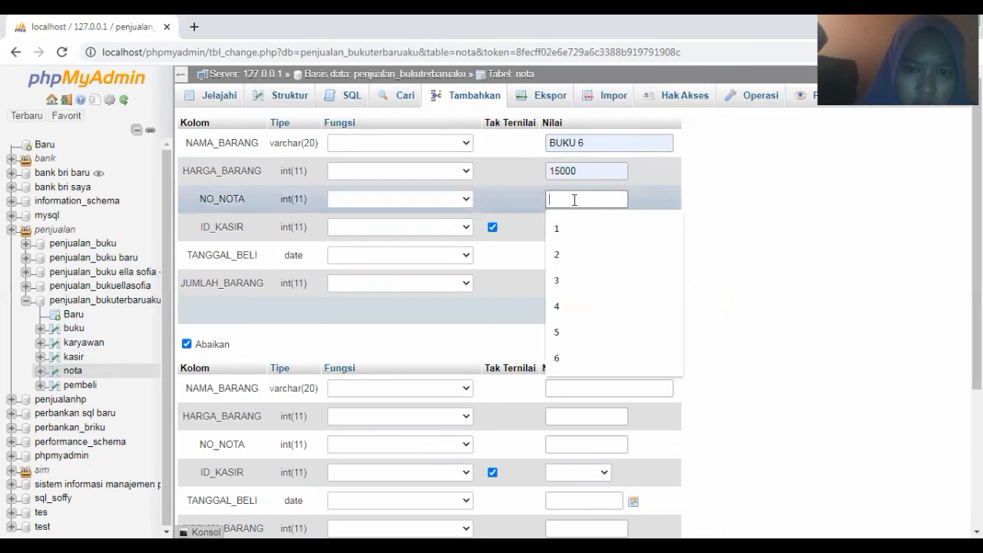
pyautogui.click(562, 355)
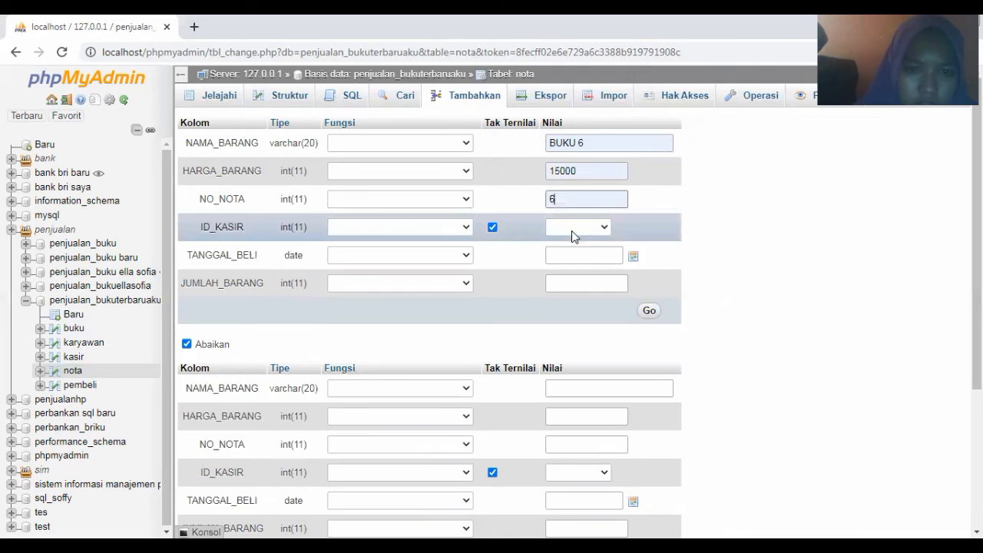
# Set cashier 26, date 2021-03-06 and quantity 1, then save the BUKU 6 row
pyautogui.click(572, 231)
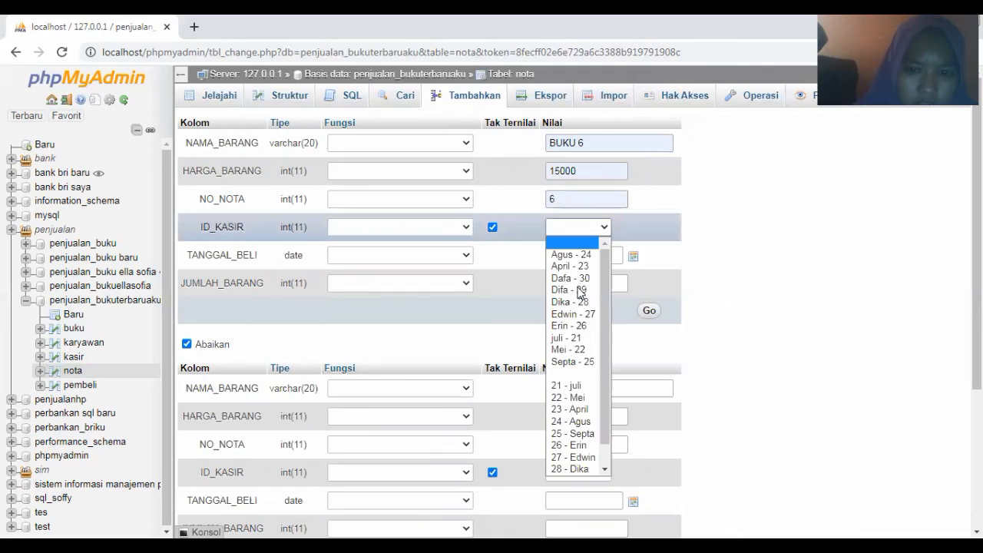
pyautogui.click(580, 327)
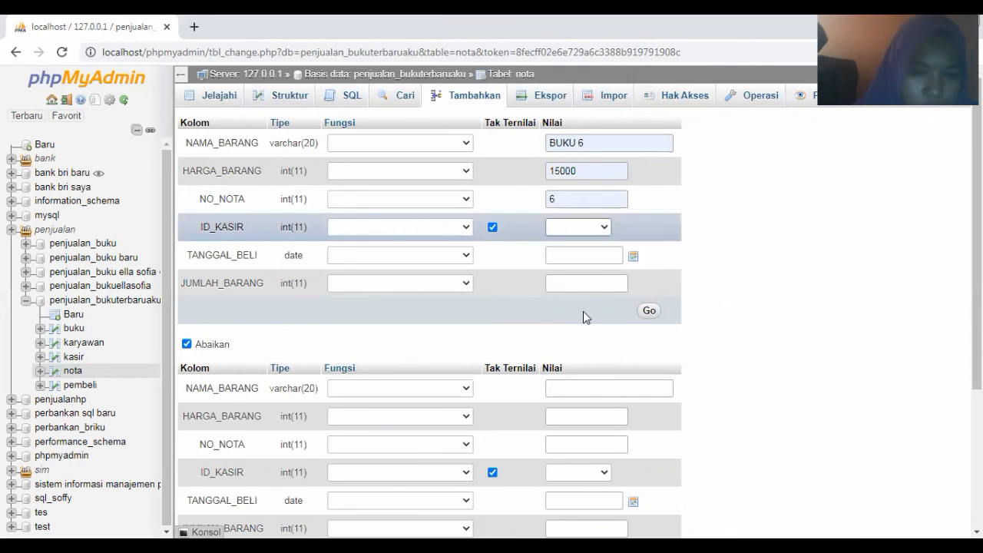
pyautogui.click(580, 256)
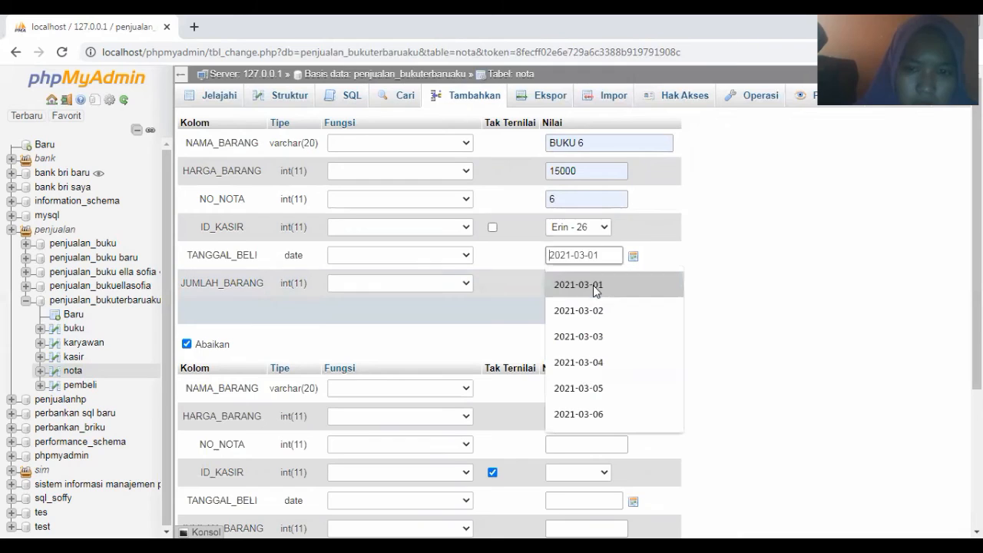
pyautogui.click(583, 414)
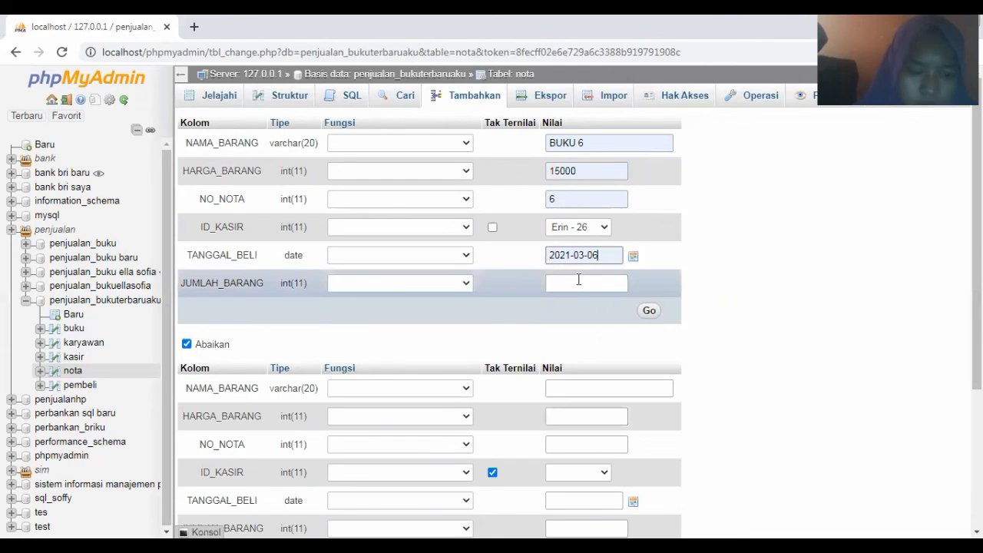
pyautogui.click(580, 281)
pyautogui.click(578, 280)
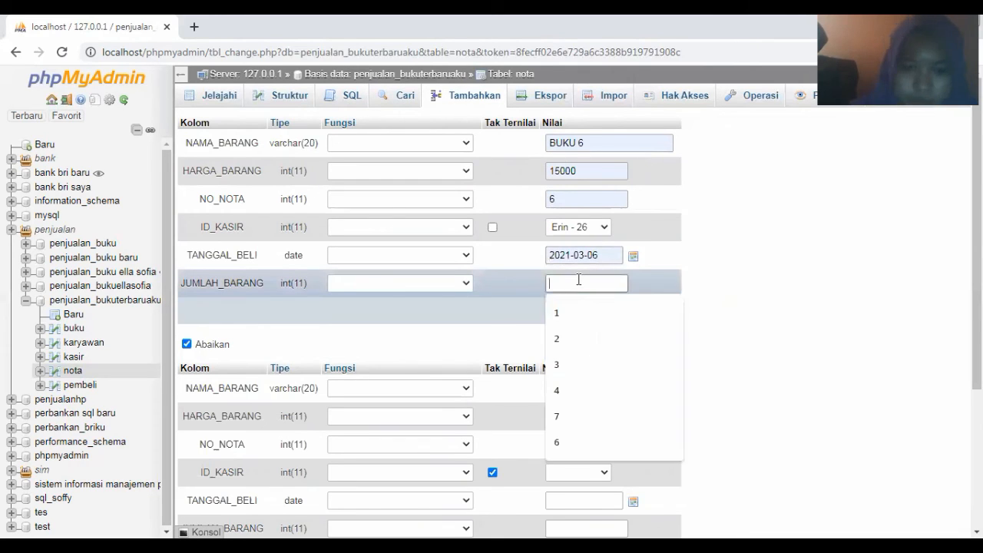
pyautogui.click(621, 310)
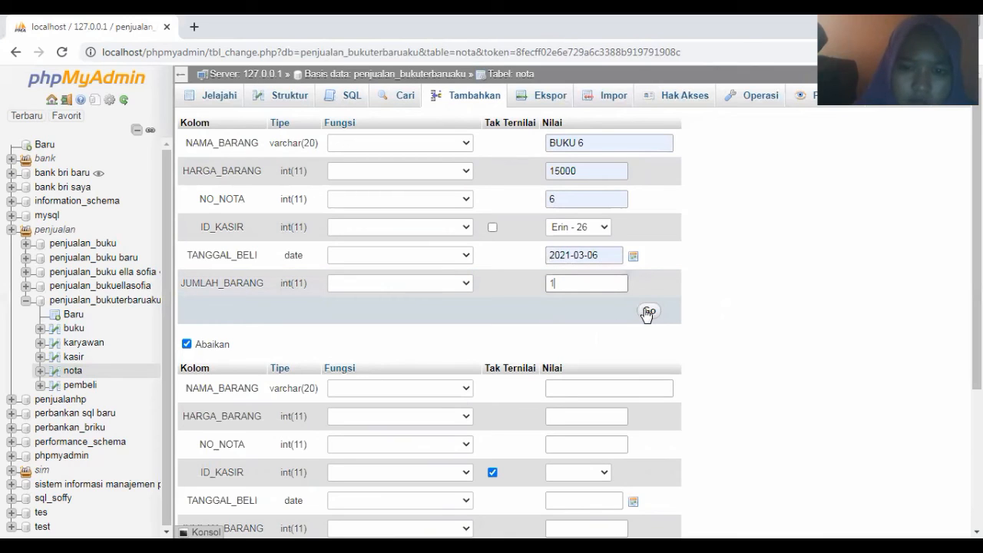
pyautogui.click(647, 312)
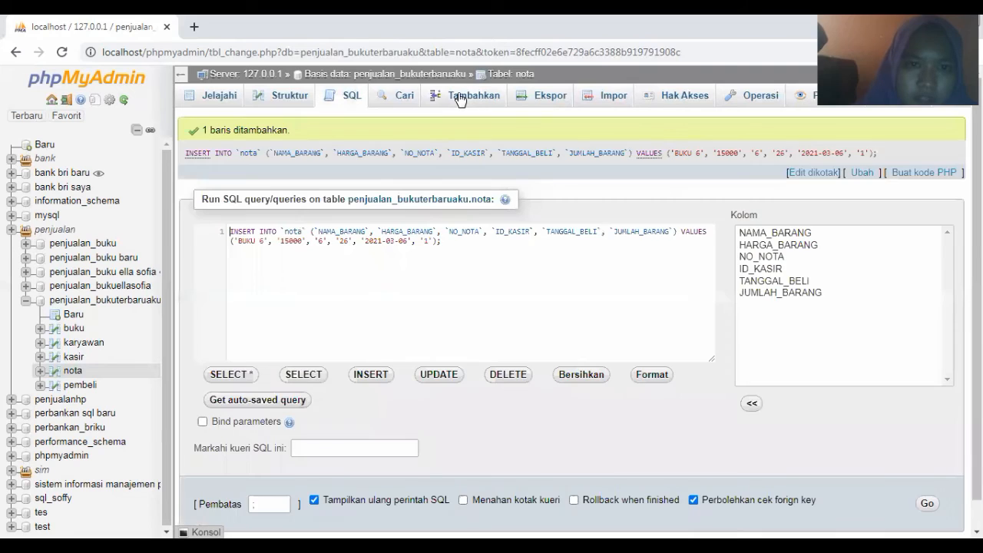
pyautogui.click(459, 98)
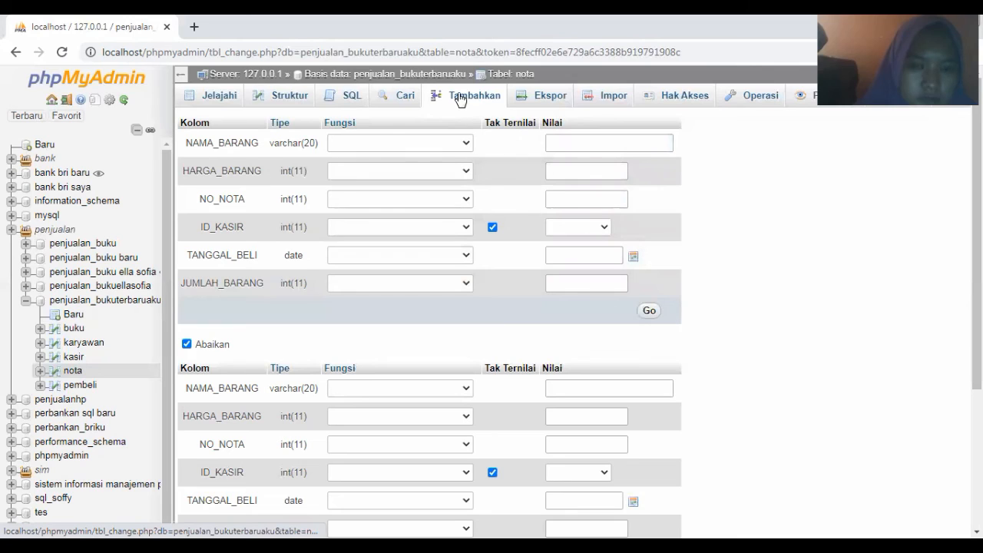
# Enter item name BUKU 7, price 16000 and invoice number 7
pyautogui.click(575, 143)
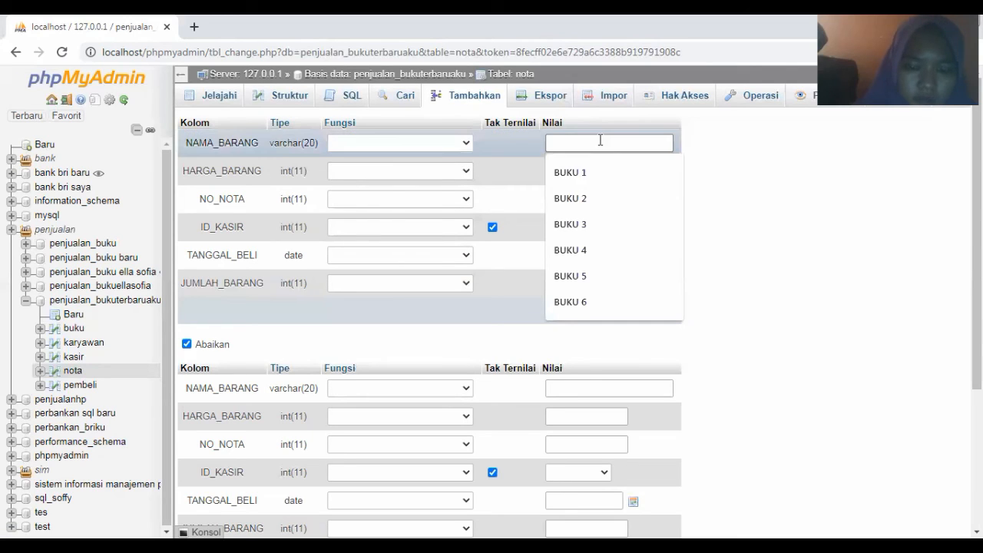
pyautogui.write('BUKU 7')
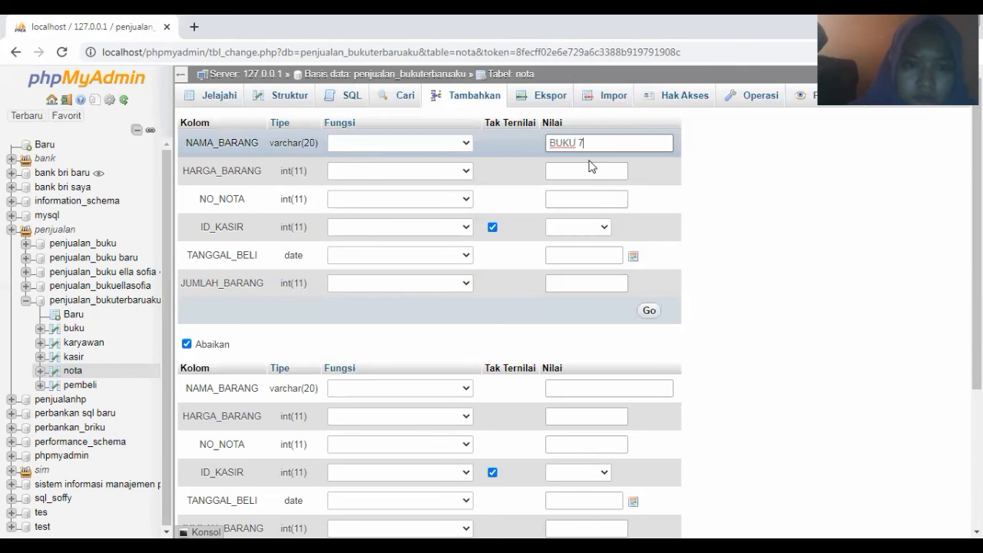
pyautogui.click(586, 172)
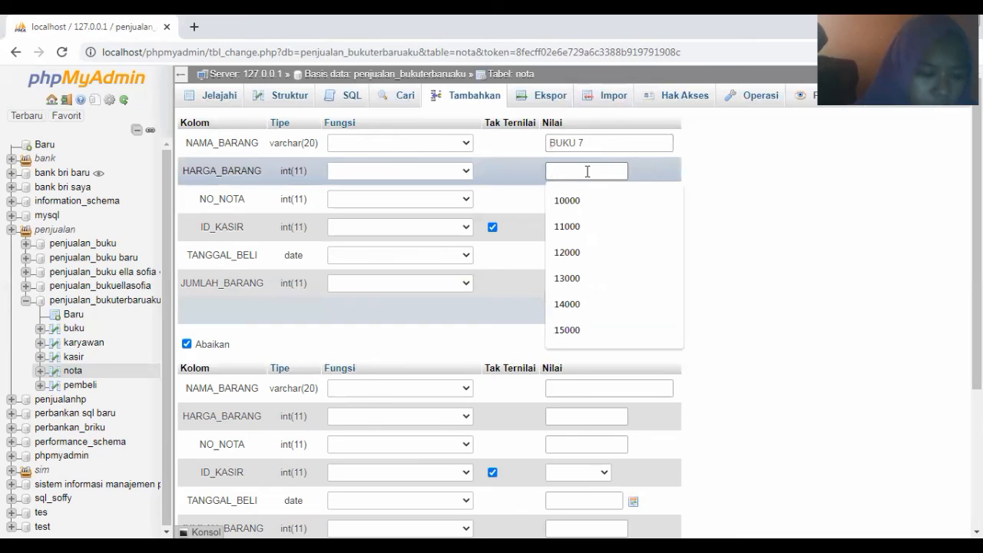
pyautogui.click(572, 278)
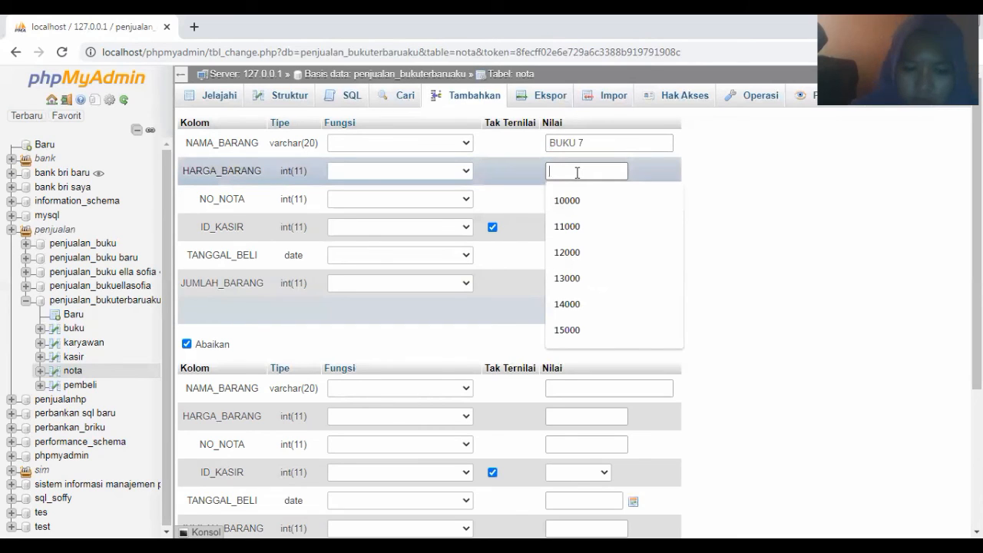
pyautogui.write('16')
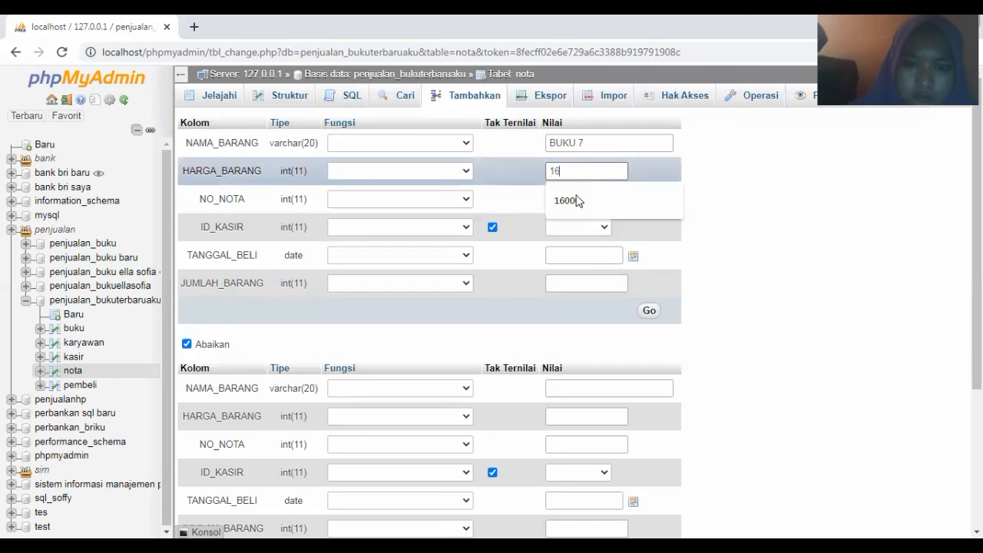
pyautogui.click(574, 197)
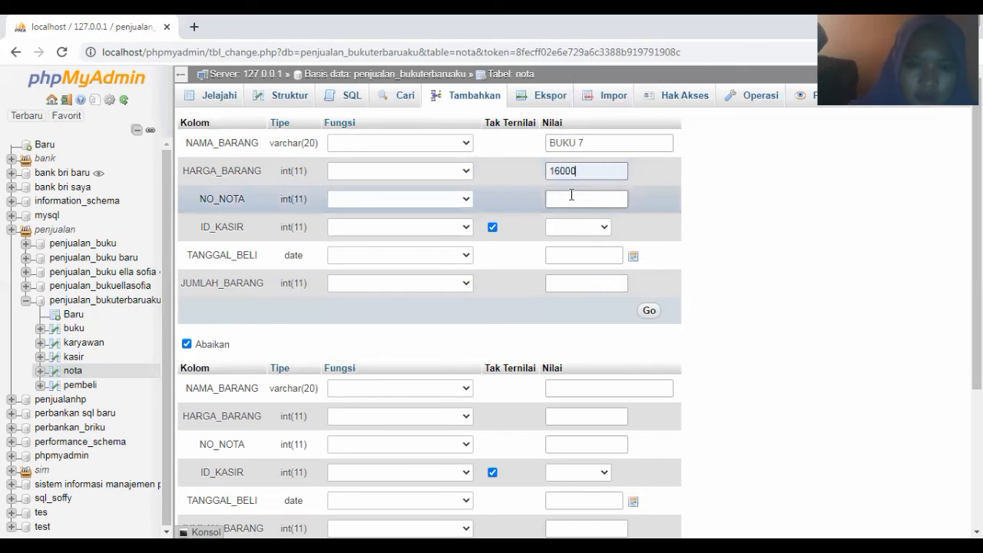
pyautogui.click(572, 196)
pyautogui.write('7')
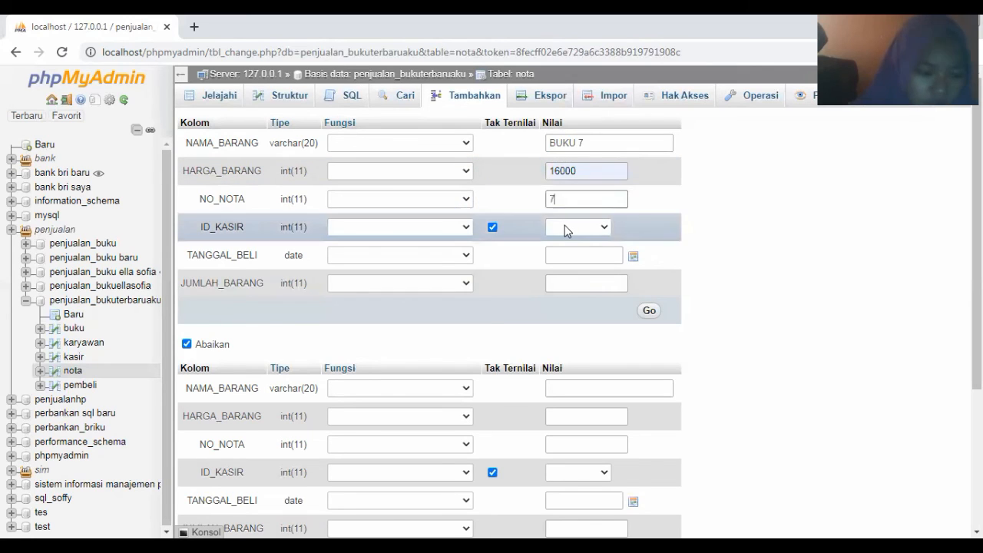
# Choose cashier 27, date 2021-03-07 and quantity 7, then save the BUKU 7 row
pyautogui.click(565, 226)
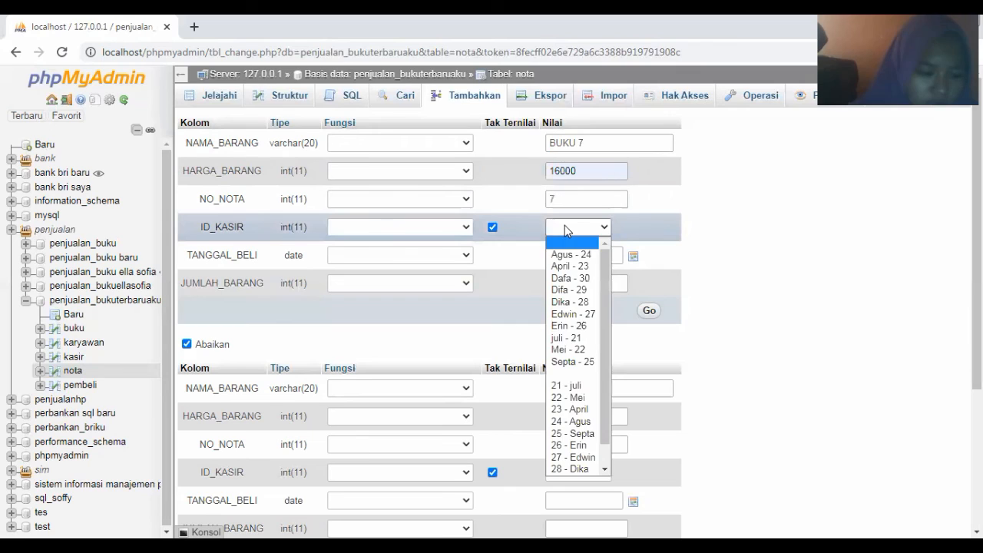
pyautogui.click(566, 314)
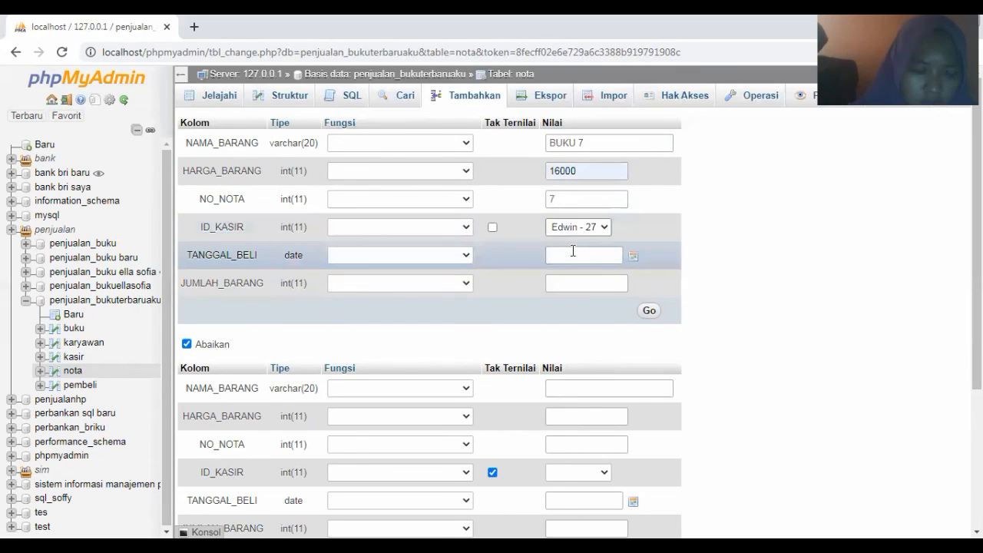
pyautogui.click(572, 252)
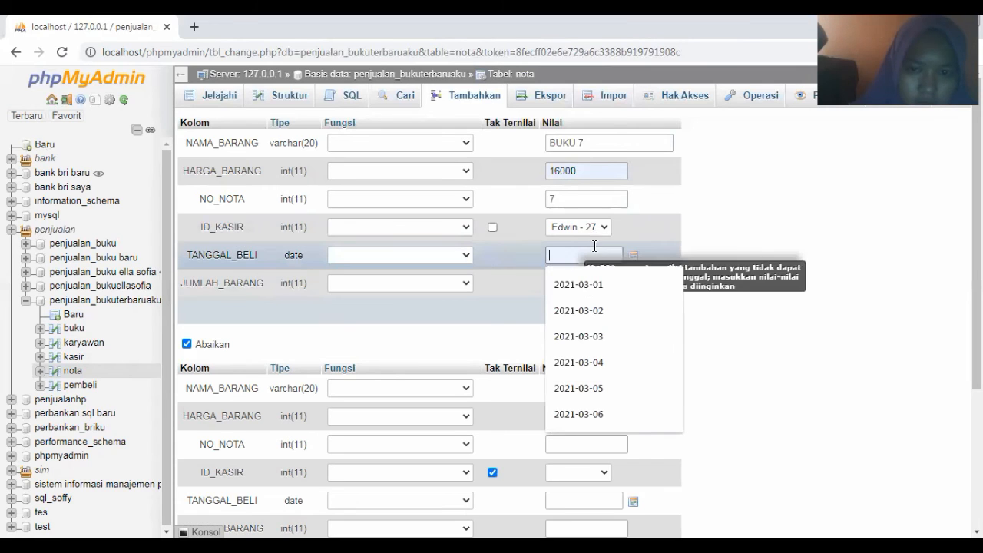
pyautogui.click(634, 256)
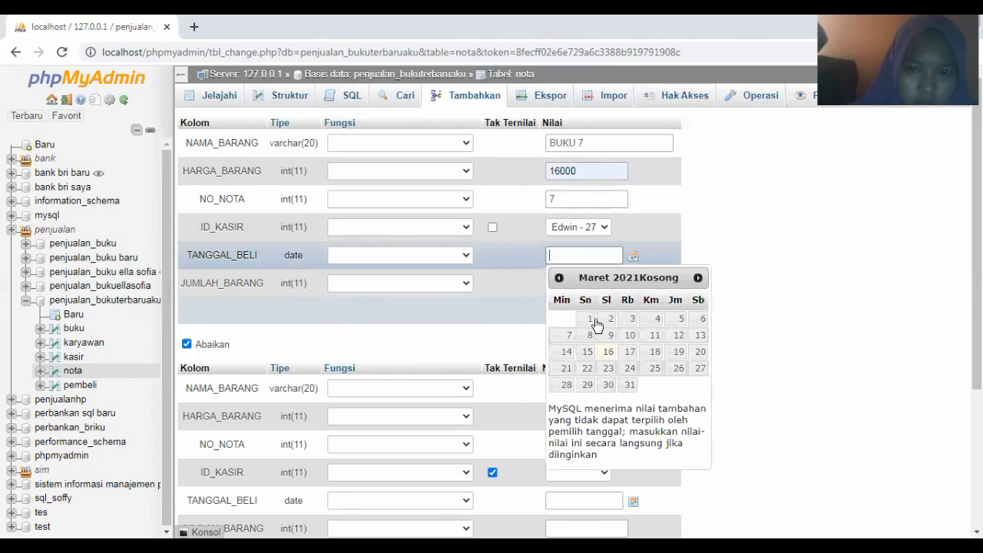
pyautogui.click(564, 338)
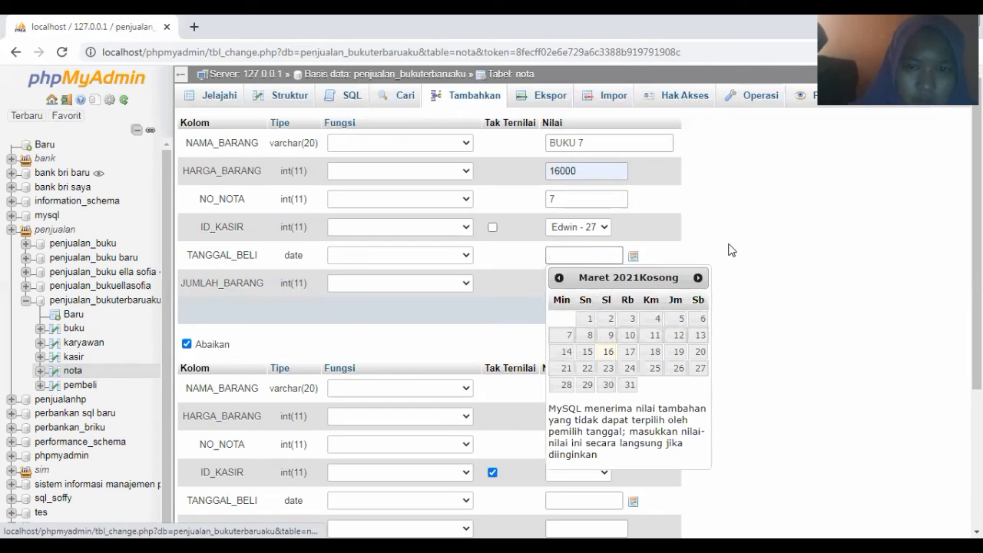
pyautogui.click(564, 281)
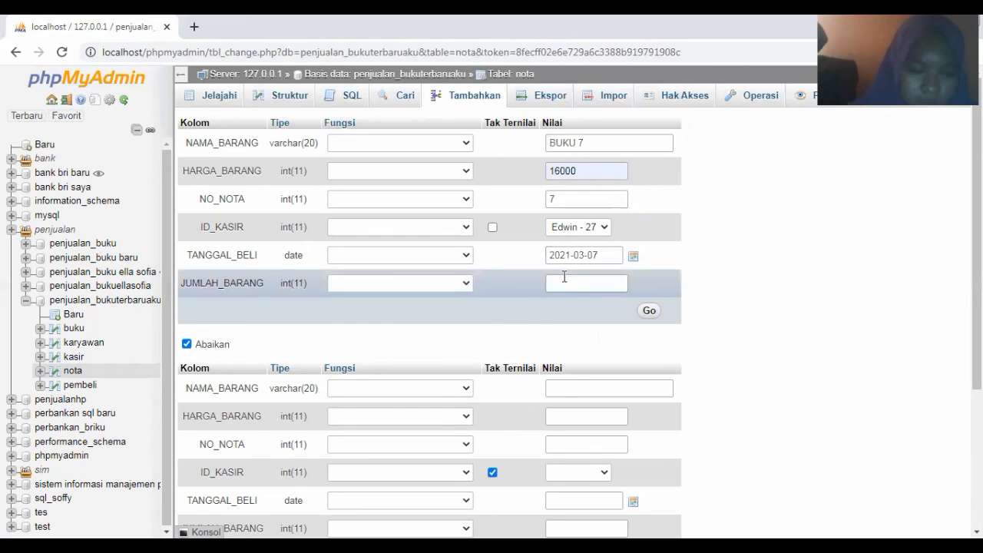
pyautogui.click(564, 281)
pyautogui.write('7')
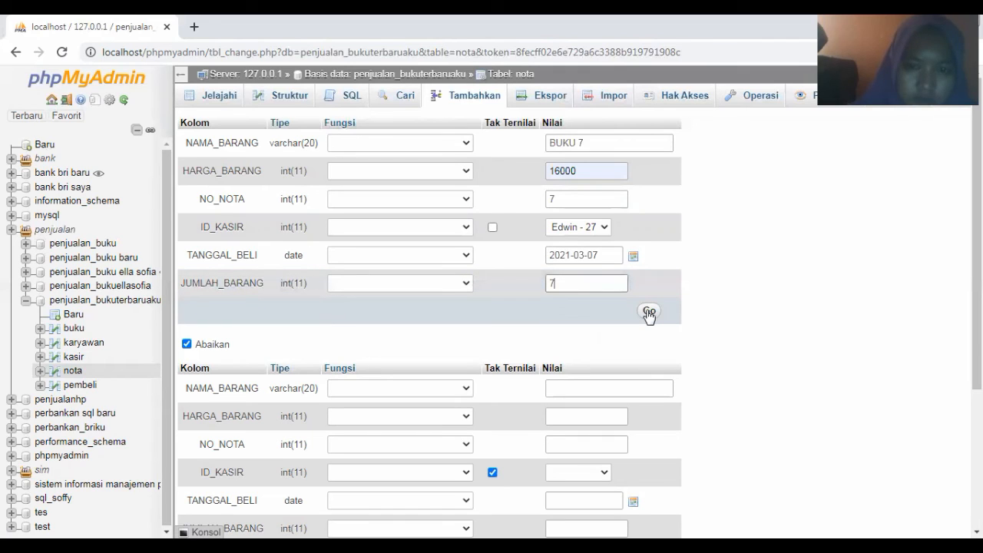
pyautogui.click(649, 312)
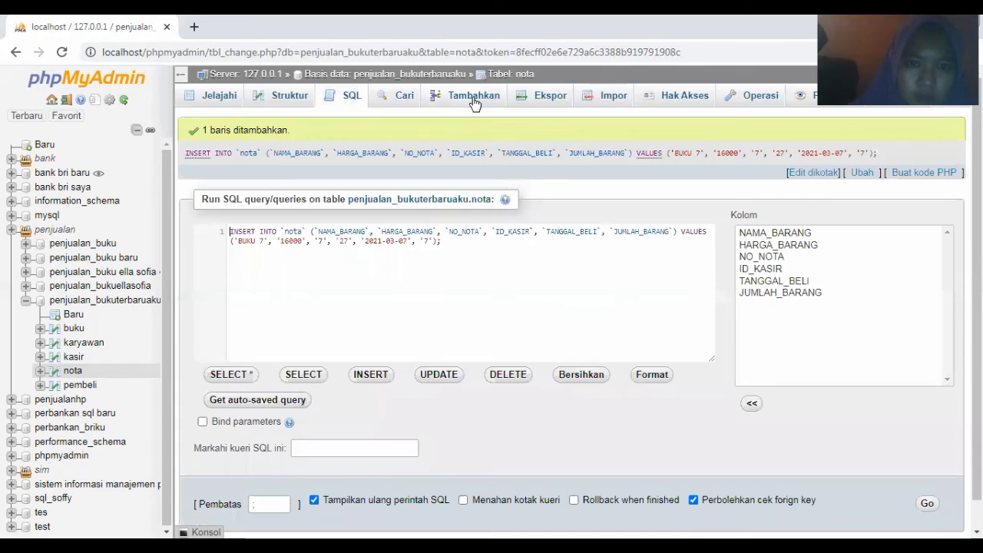
pyautogui.click(468, 96)
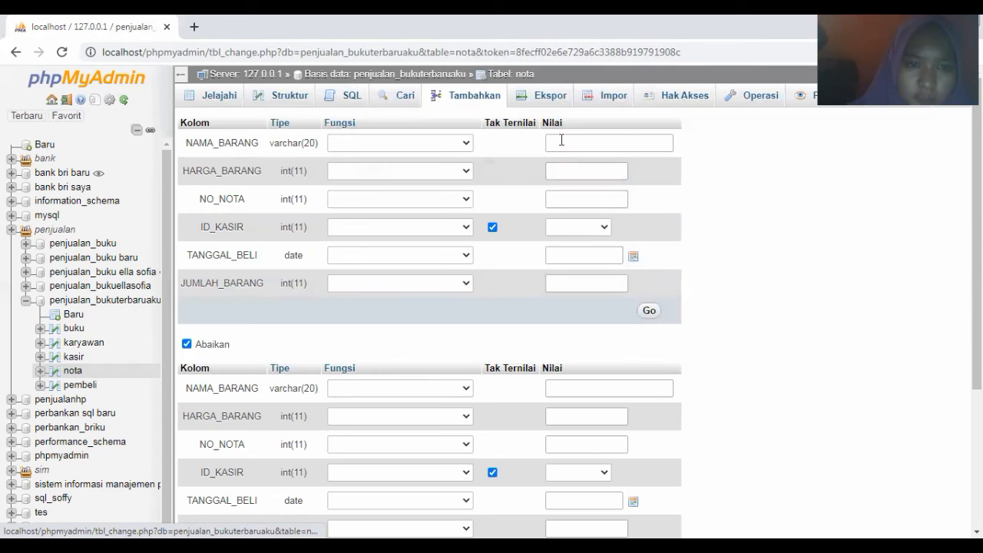
# Enter item name BUKU 8, price 17000 and invoice number 8
pyautogui.click(569, 141)
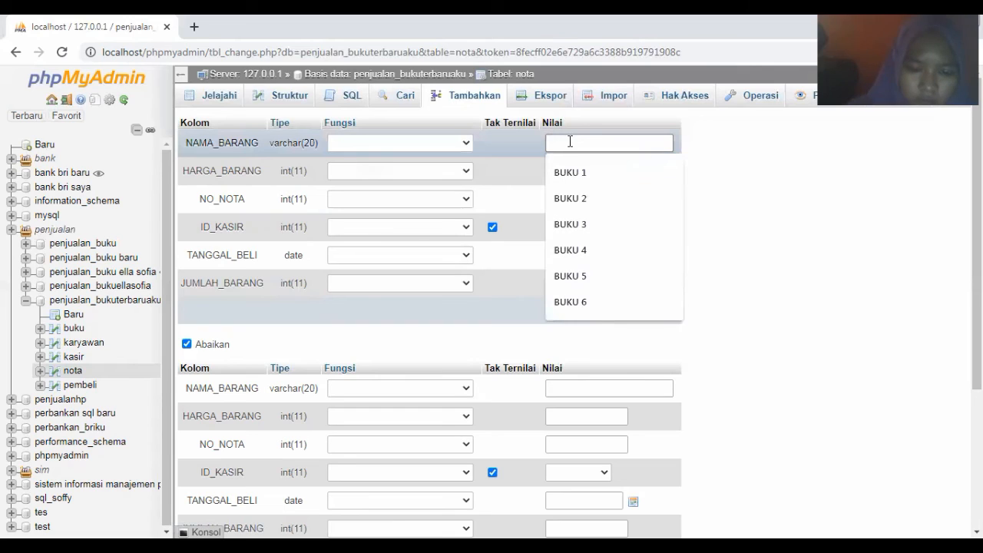
pyautogui.write('BUKU')
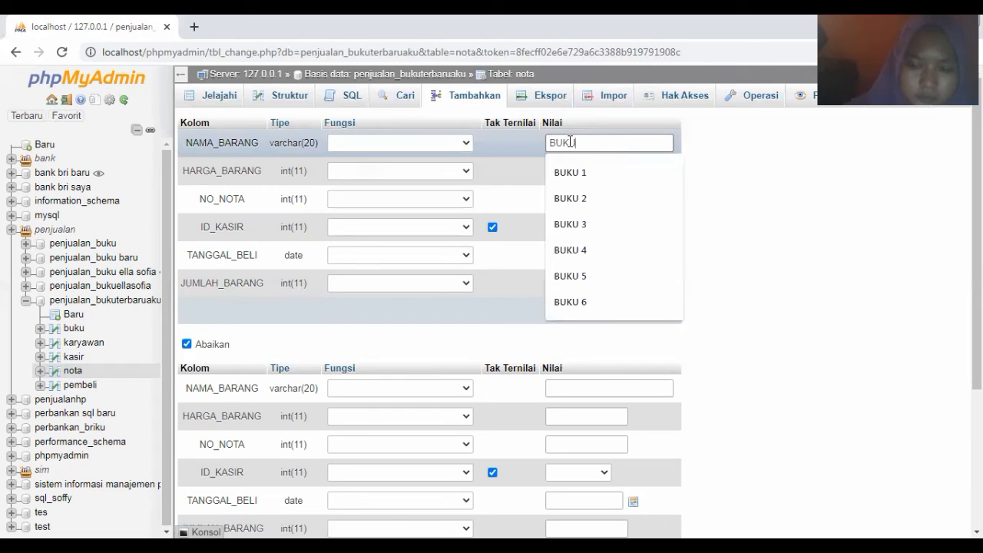
pyautogui.write(' 8')
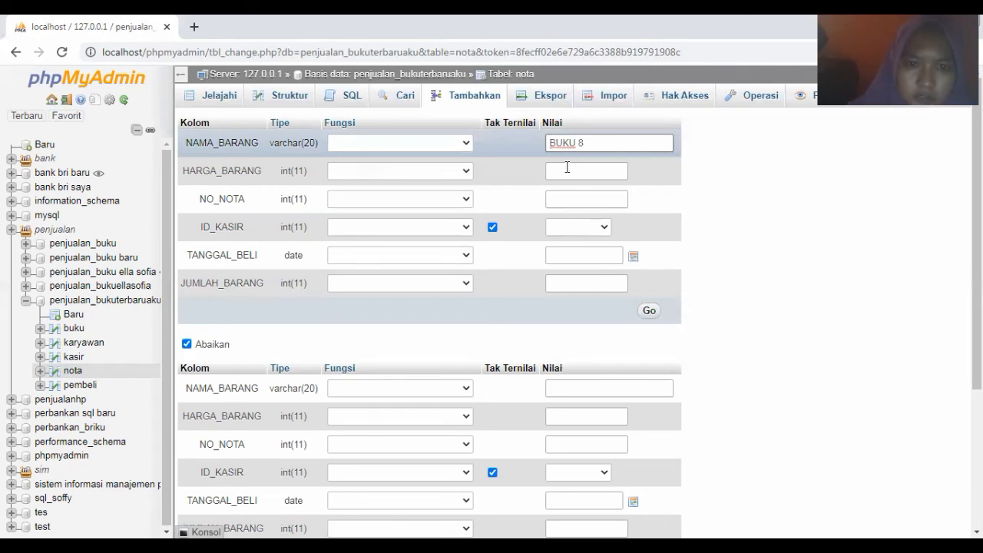
pyautogui.click(566, 171)
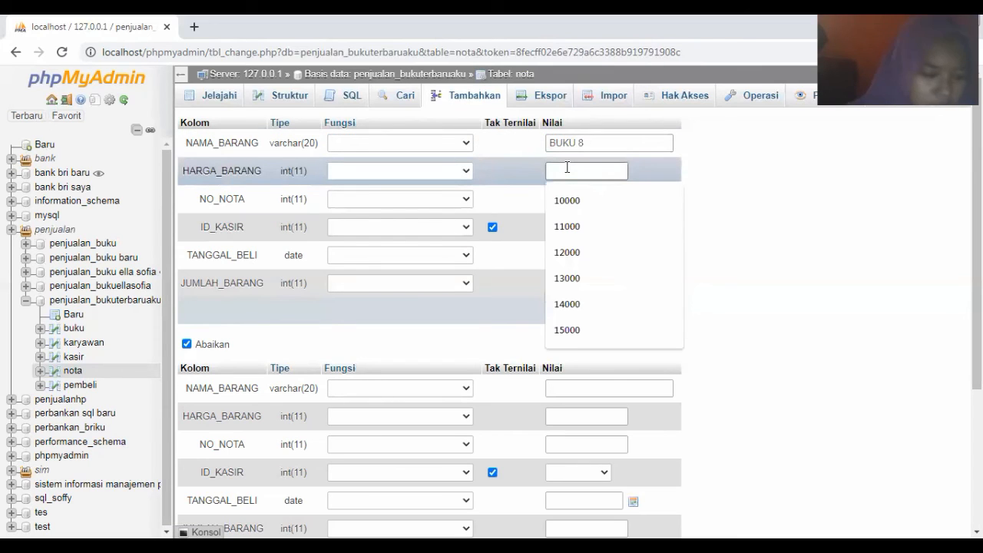
pyautogui.write('17')
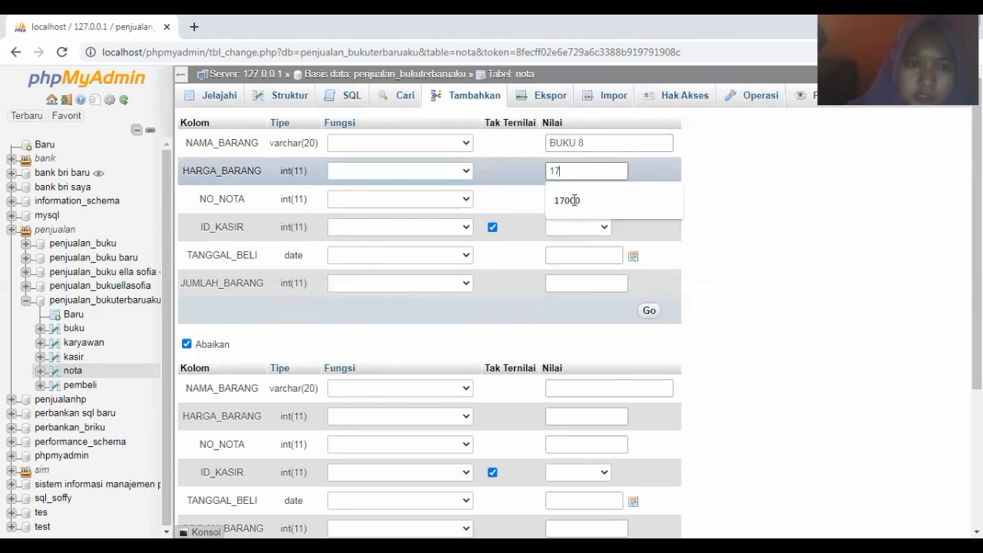
pyautogui.click(567, 200)
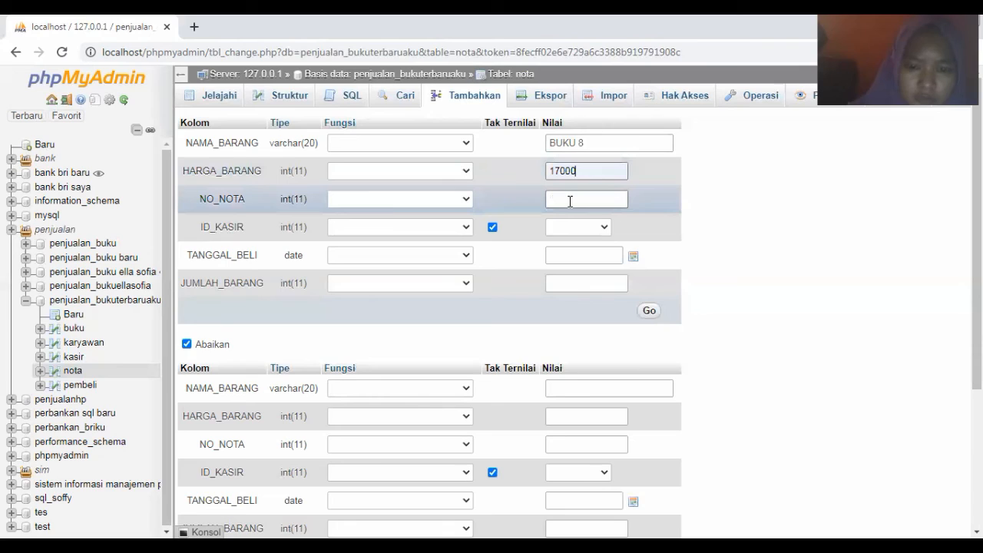
pyautogui.click(570, 200)
pyautogui.write('8')
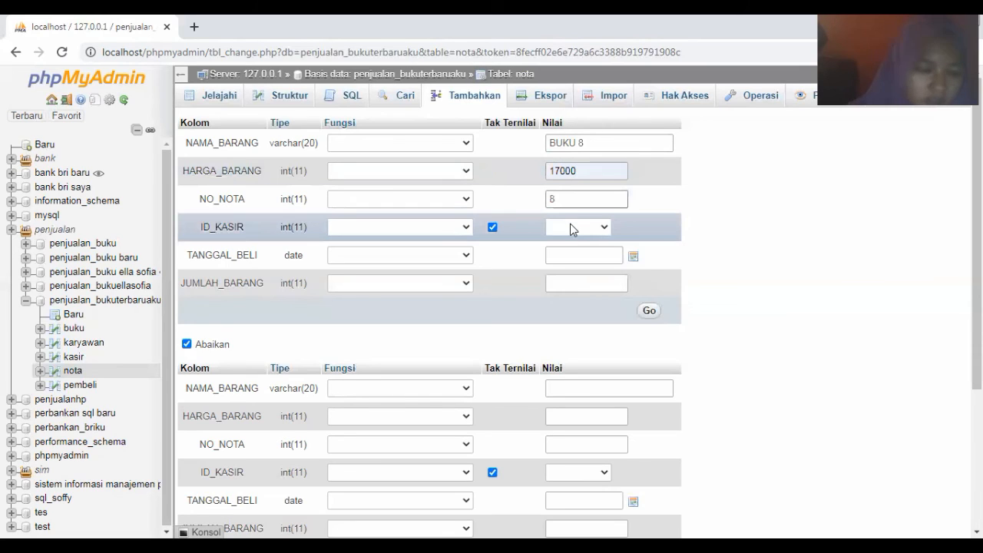
# Choose cashier 28, date 2021-03-08 and quantity 6, then save the BUKU 8 row
pyautogui.click(570, 225)
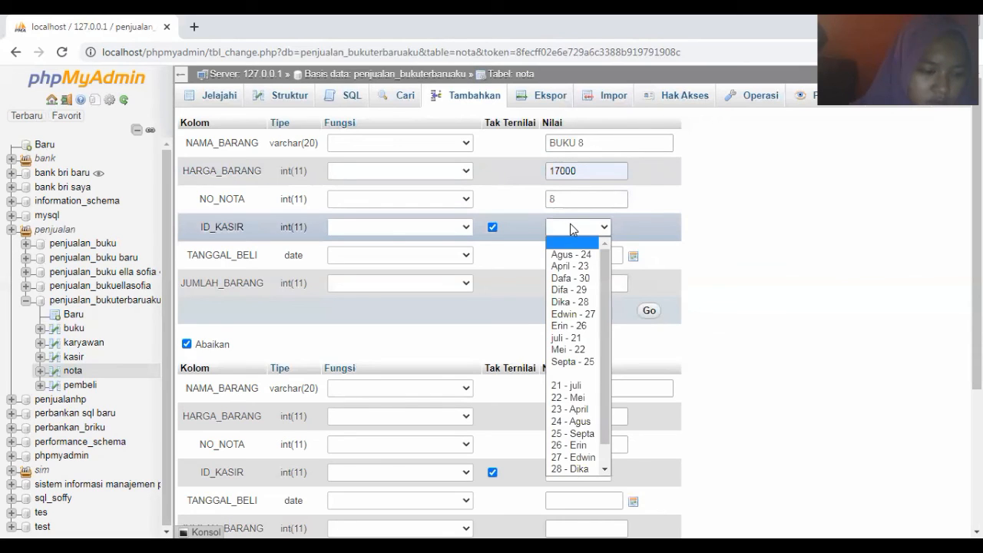
pyautogui.click(572, 302)
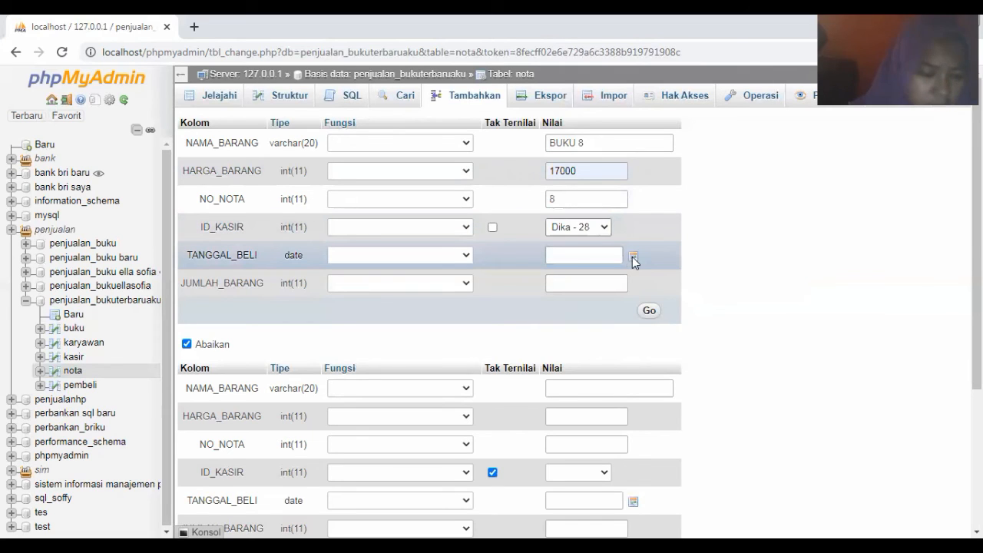
pyautogui.click(633, 257)
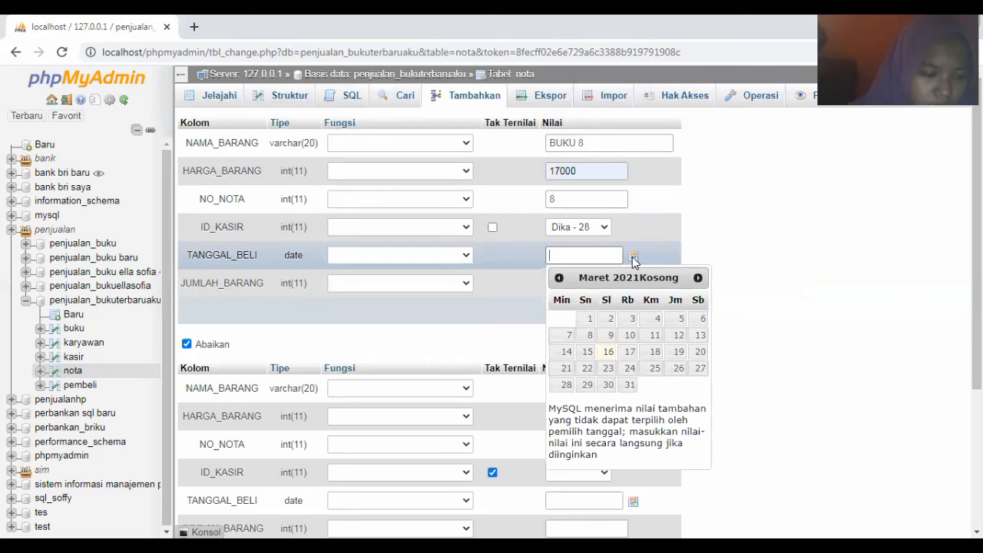
pyautogui.click(590, 336)
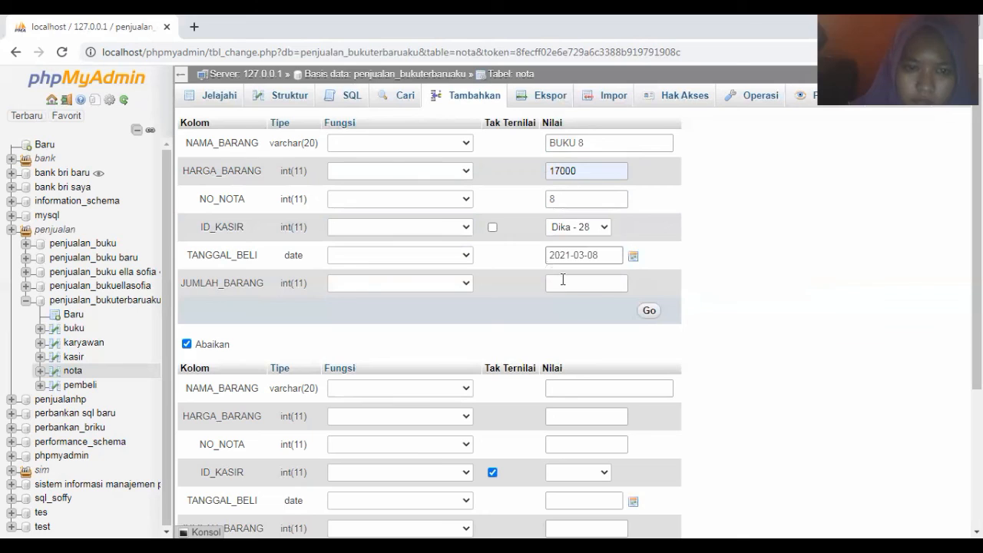
pyautogui.click(567, 278)
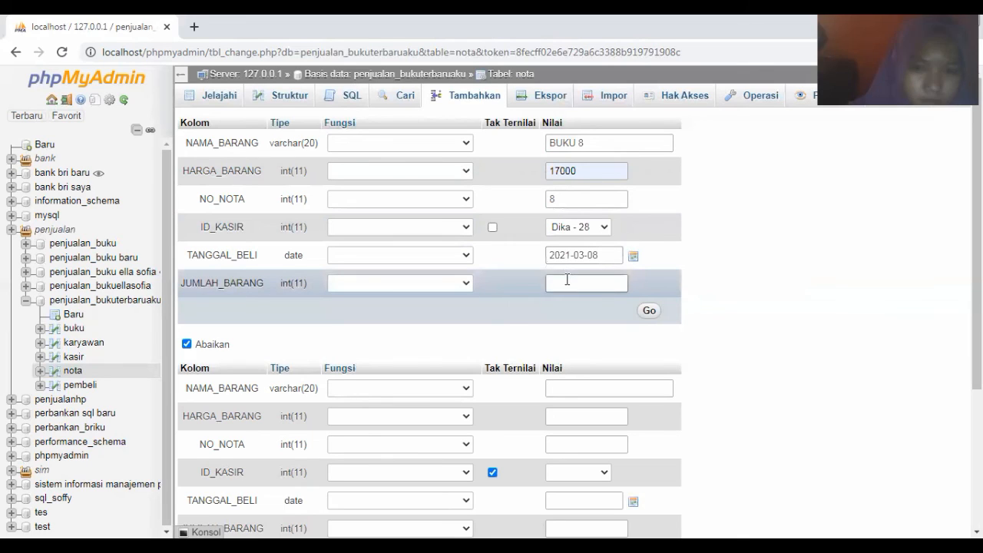
pyautogui.click(567, 279)
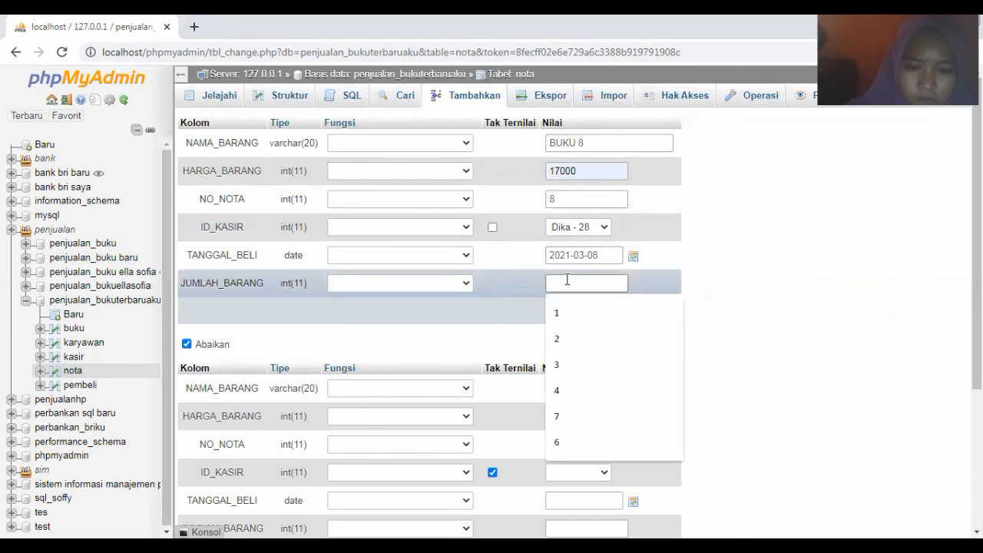
pyautogui.write('6')
pyautogui.click(649, 311)
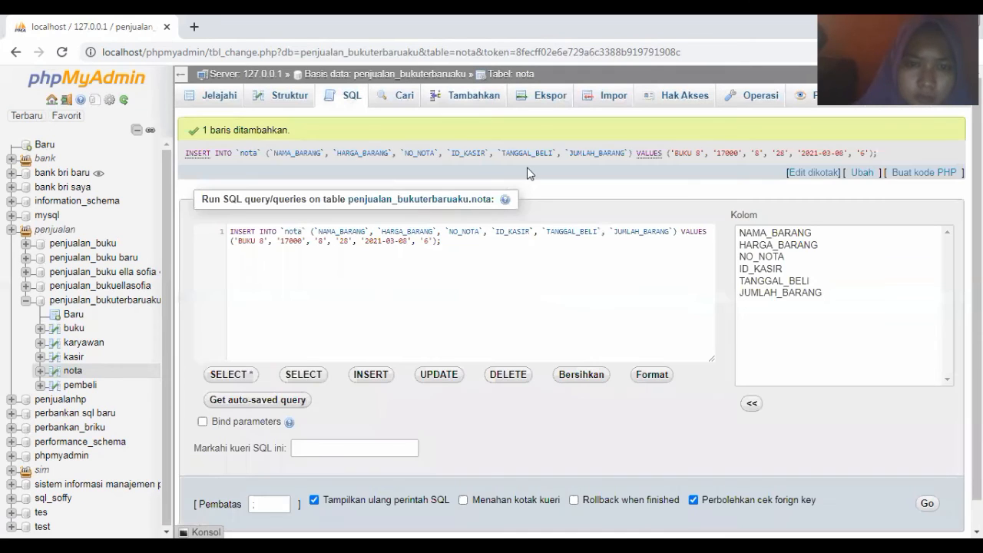
pyautogui.click(465, 97)
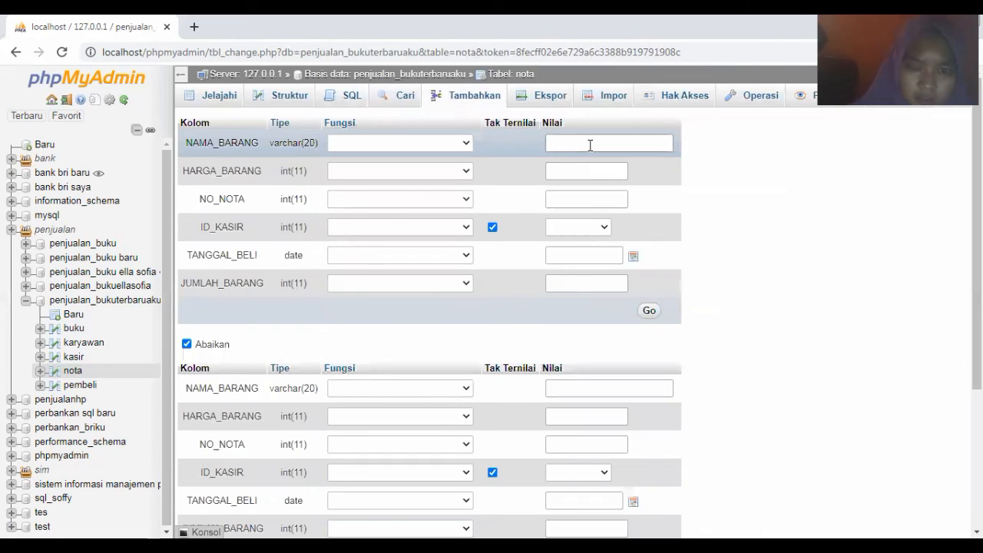
# Enter item name BUKU 9, price 18000 and invoice number 9
pyautogui.click(589, 145)
pyautogui.write('BUKU 9')
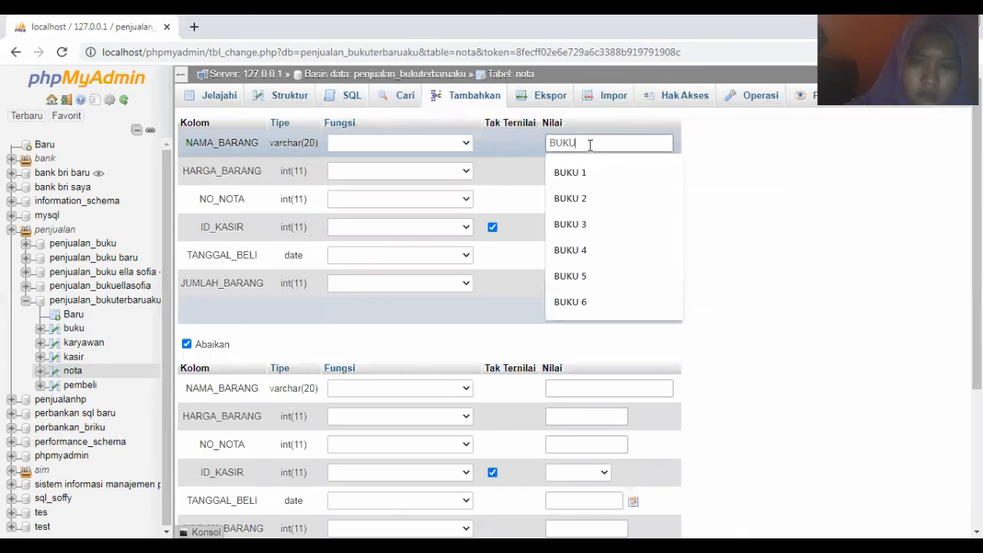
pyautogui.click(580, 174)
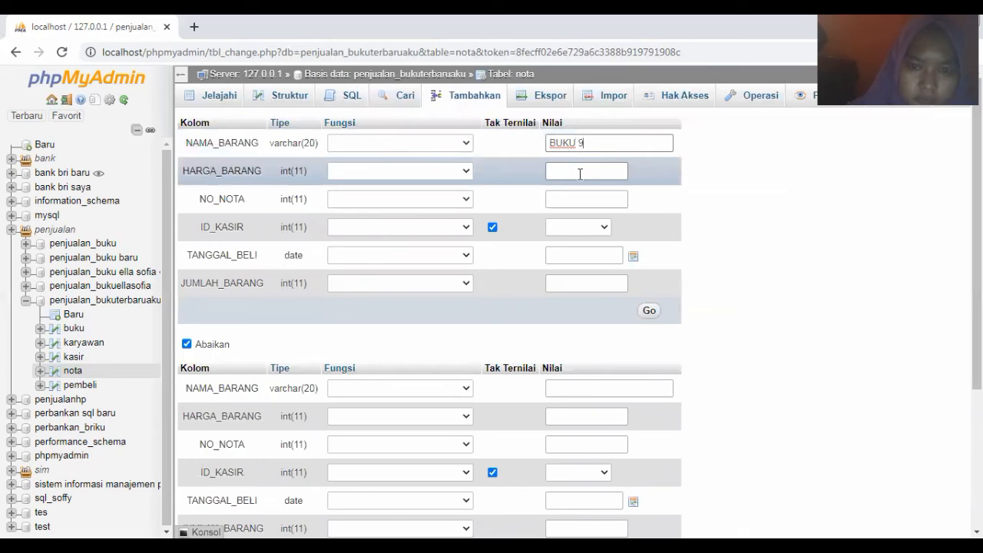
pyautogui.click(580, 174)
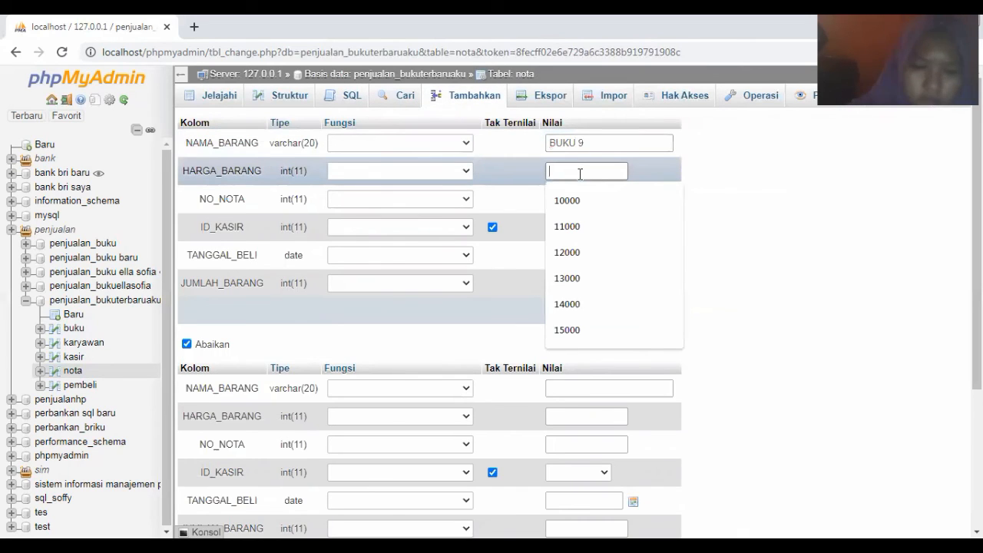
pyautogui.write('18000')
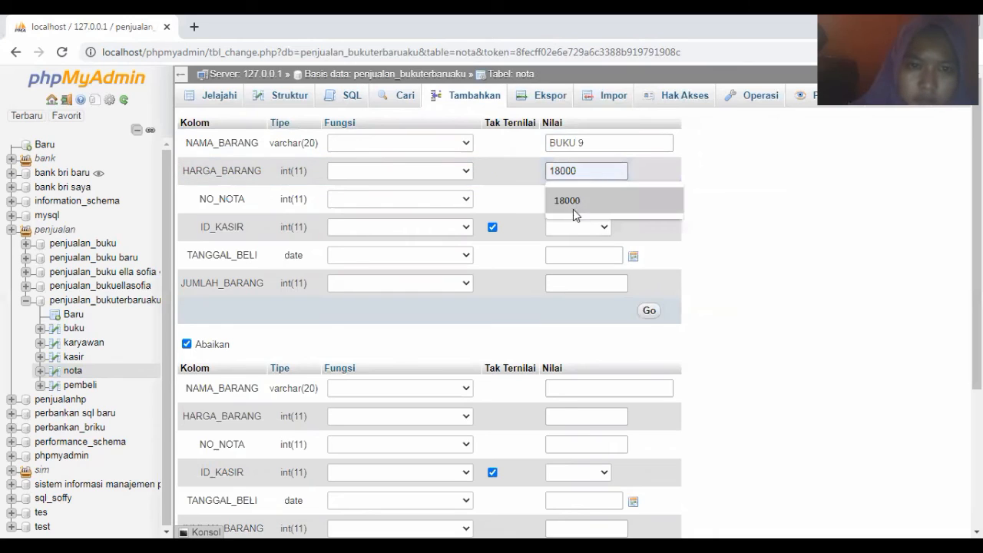
pyautogui.click(569, 202)
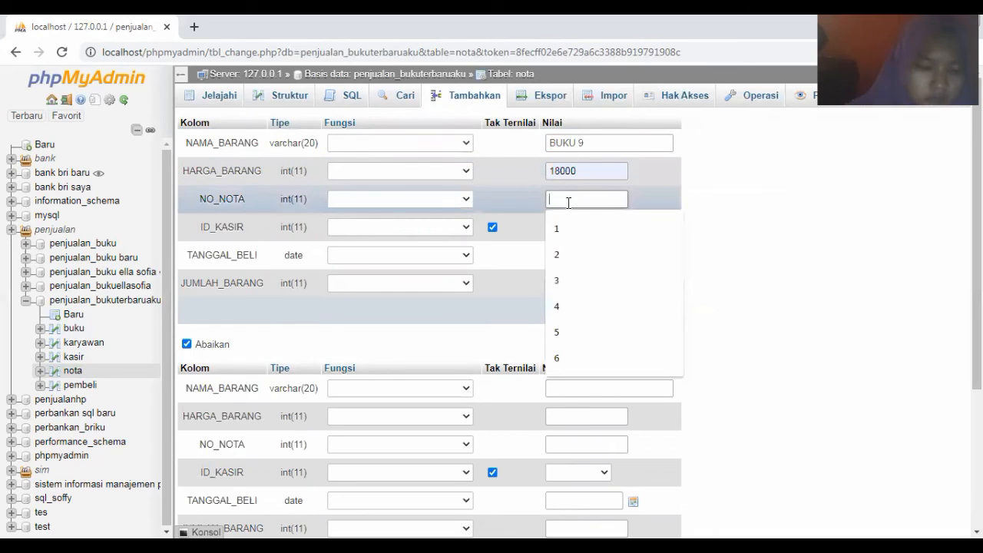
pyautogui.write('9')
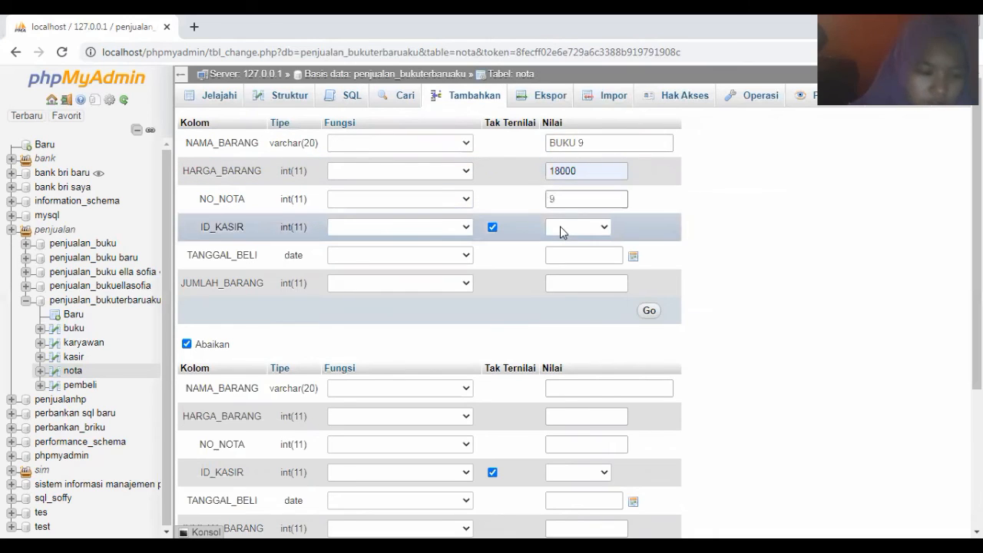
# Choose cashier 29, date 9 March 2021 and quantity 2, then save the BUKU 9 row
pyautogui.click(560, 227)
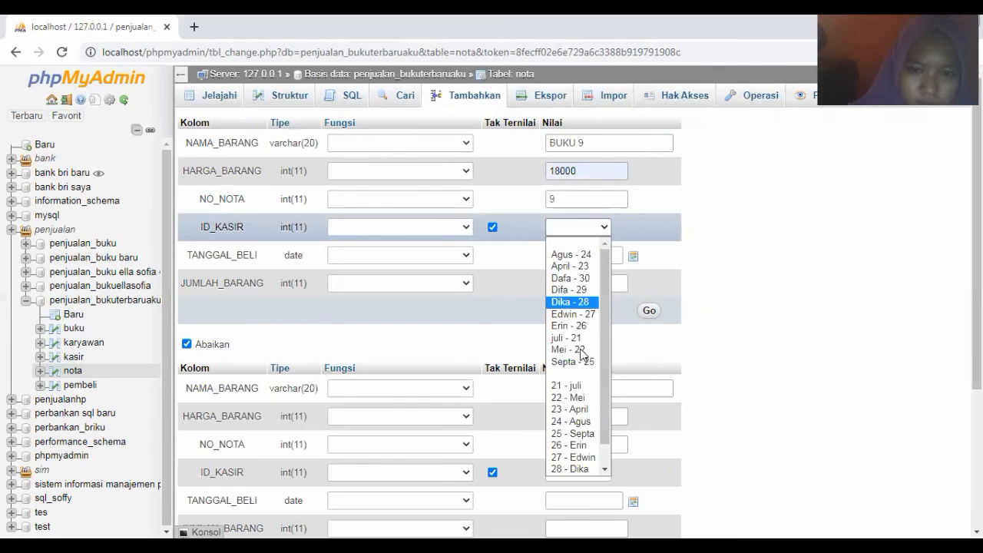
pyautogui.click(581, 293)
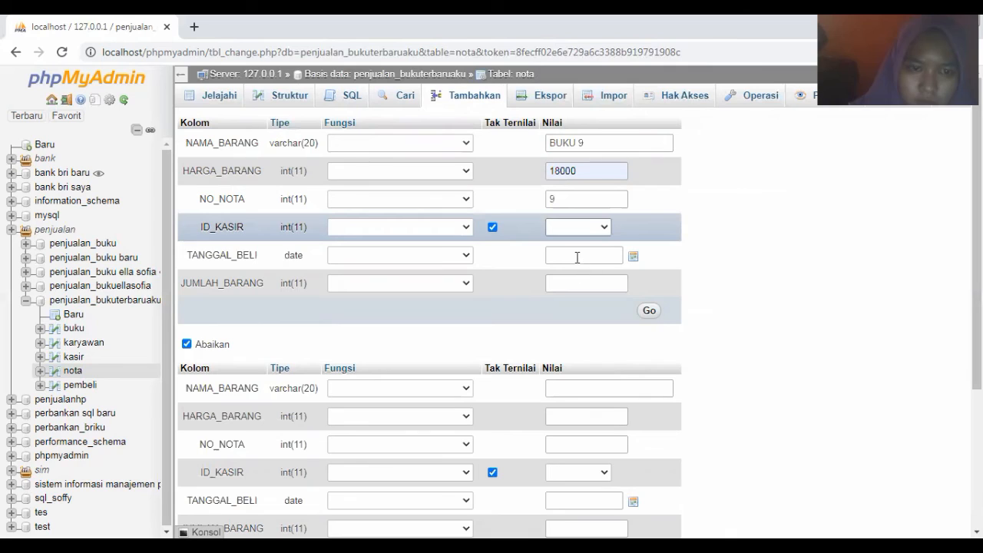
pyautogui.click(633, 258)
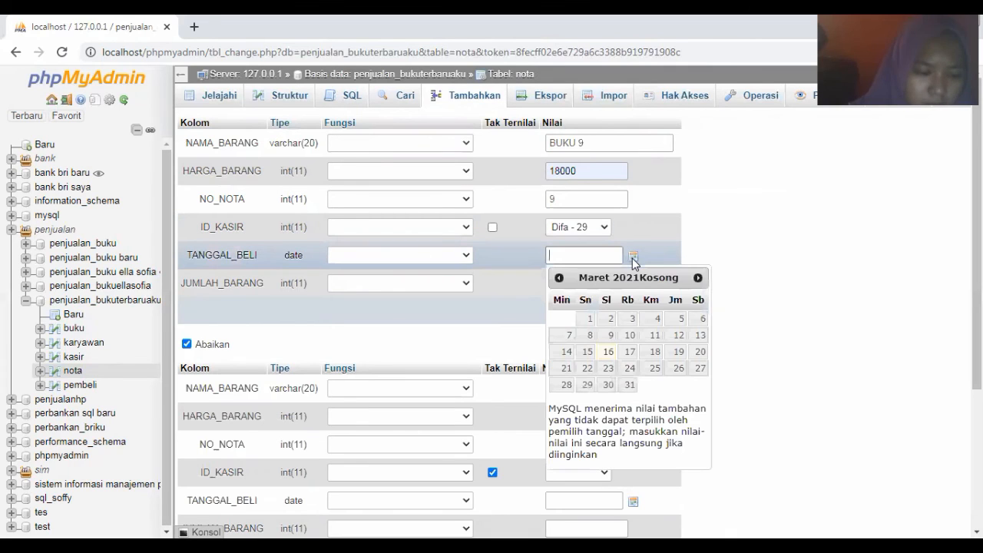
pyautogui.click(612, 335)
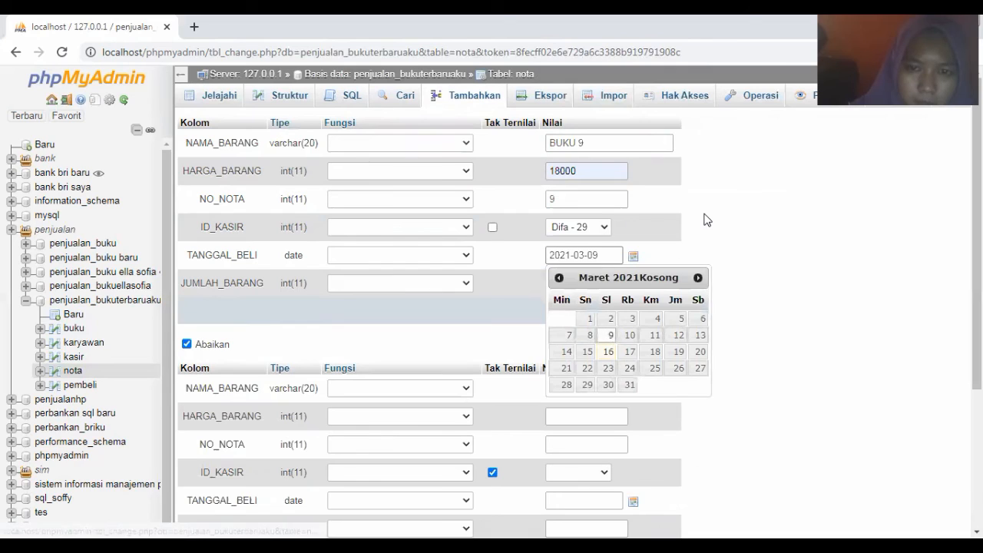
pyautogui.click(581, 282)
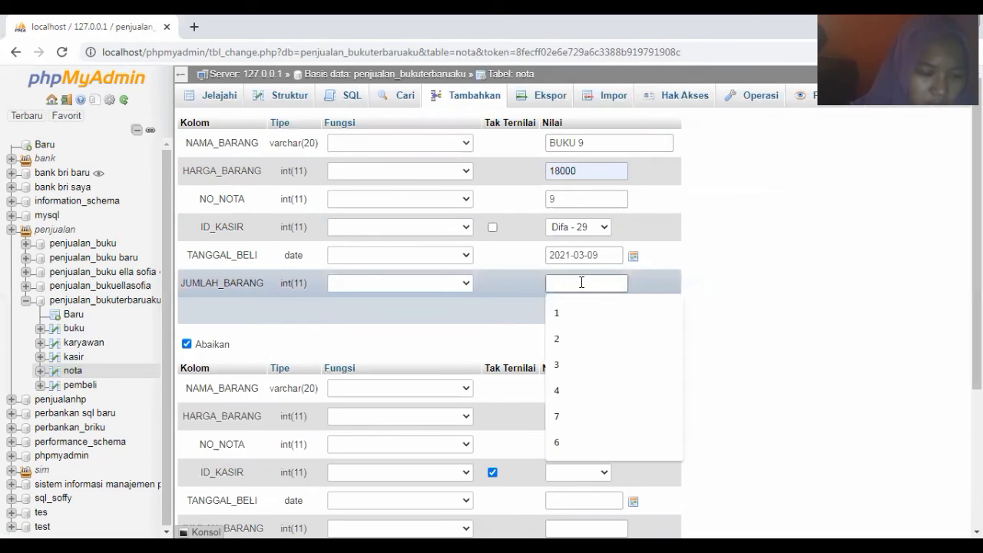
pyautogui.write('2')
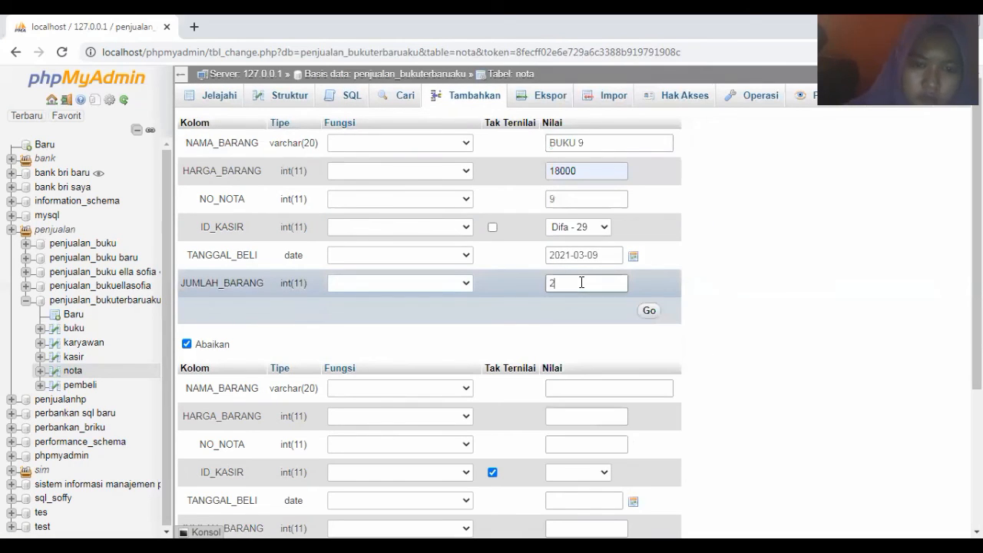
pyautogui.click(648, 311)
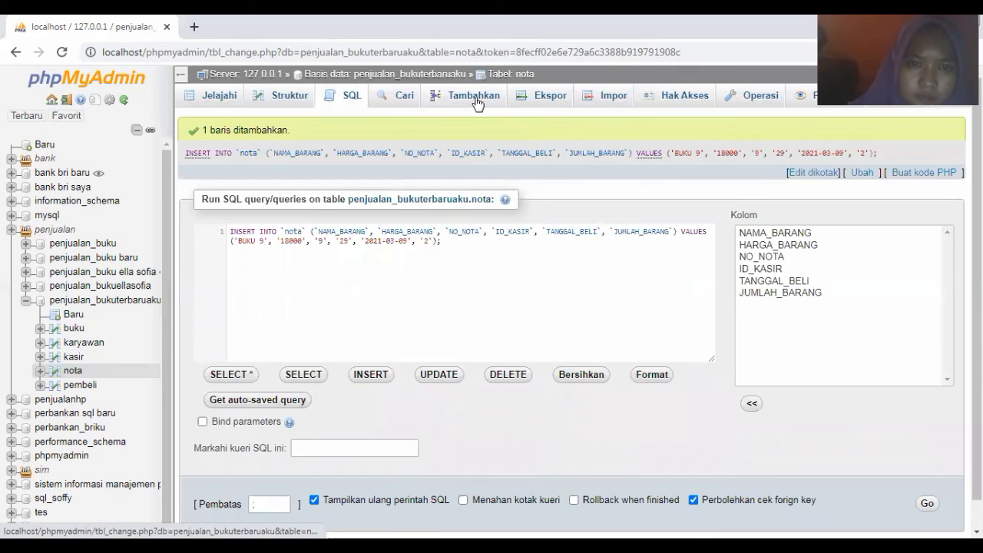
pyautogui.click(475, 97)
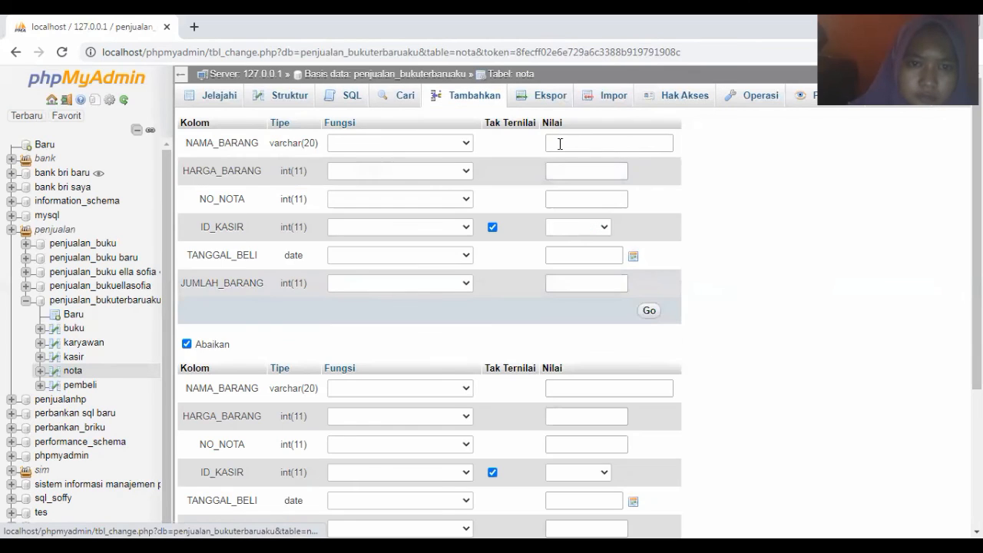
# Enter item name BUKU 10, price 19000 and invoice number 10
pyautogui.click(559, 144)
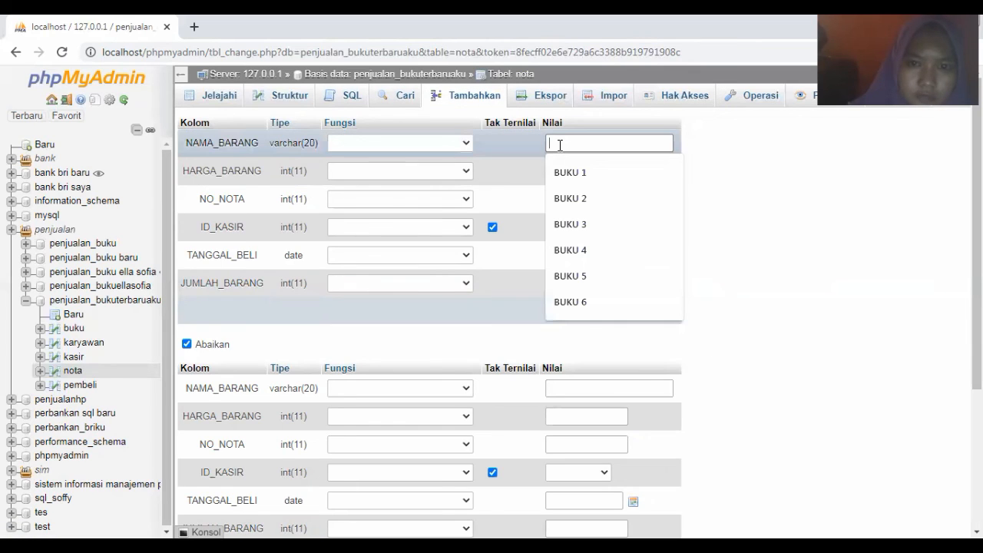
pyautogui.write('BUKU')
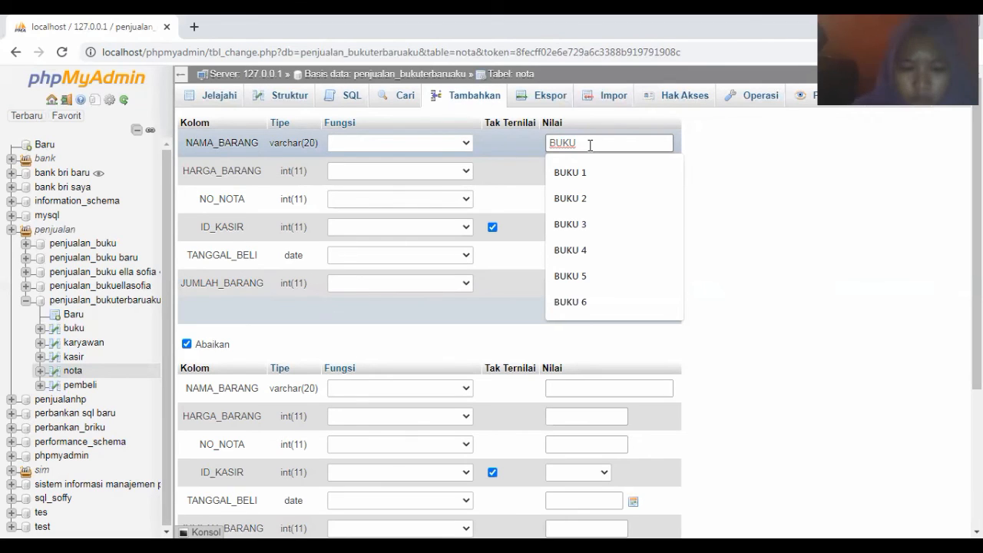
pyautogui.write('10')
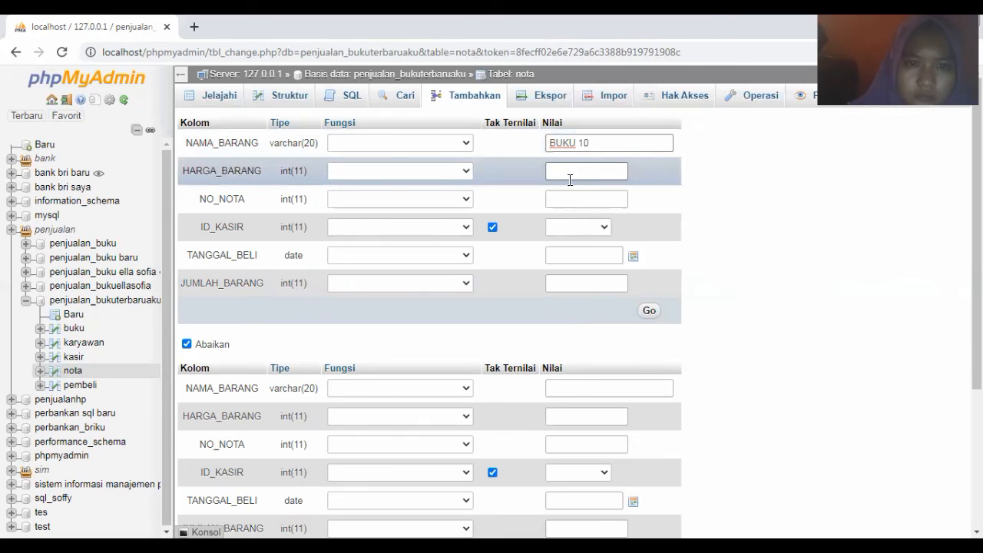
pyautogui.click(568, 173)
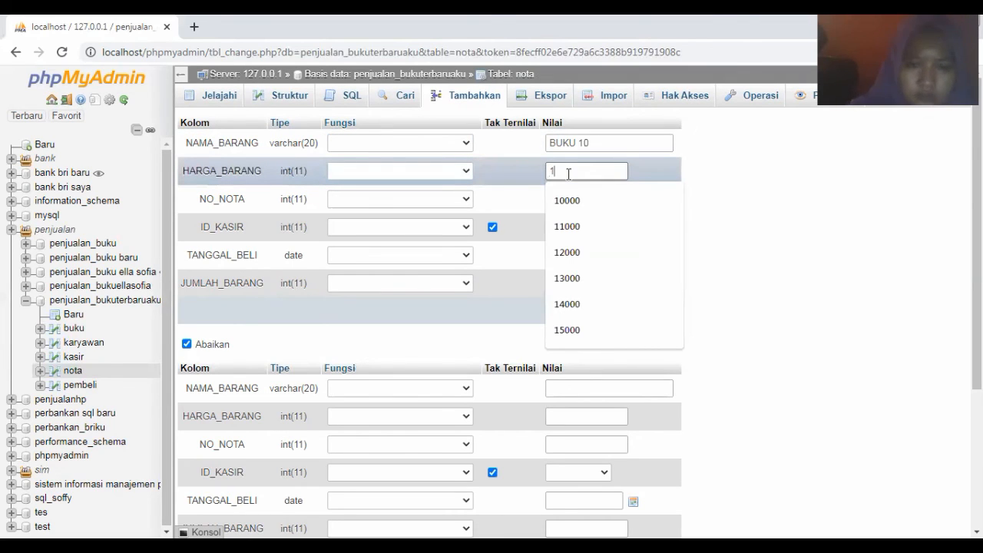
pyautogui.write('19')
pyautogui.click(569, 200)
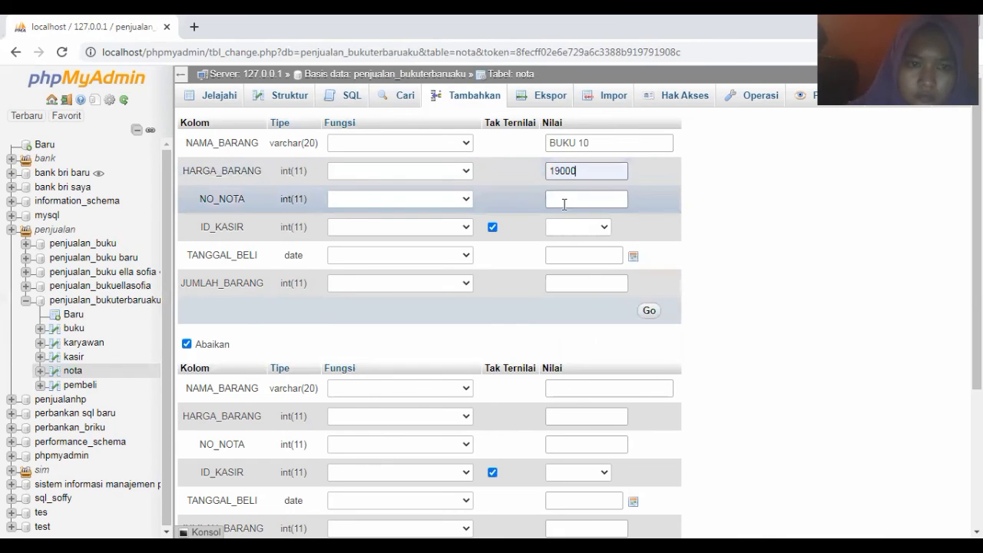
pyautogui.click(564, 204)
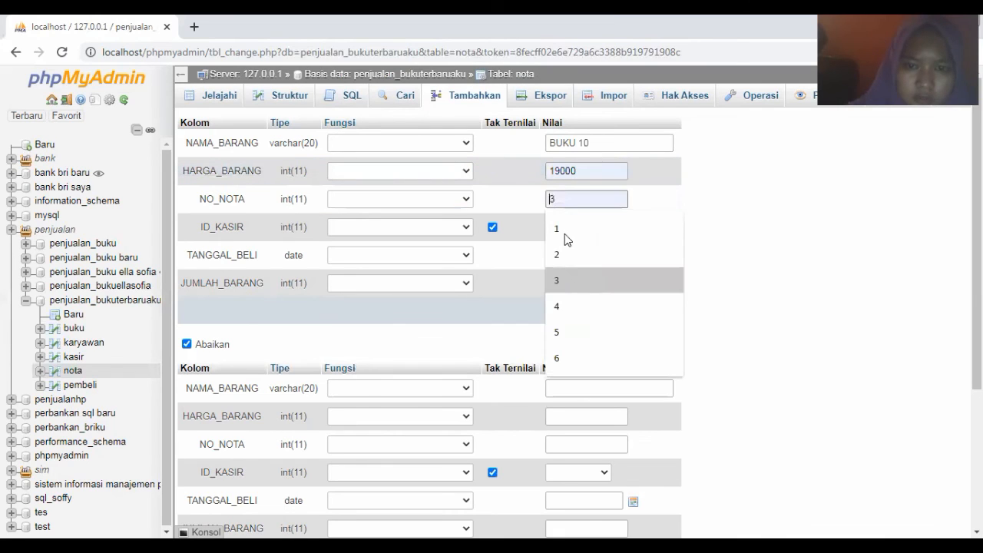
pyautogui.write('1')
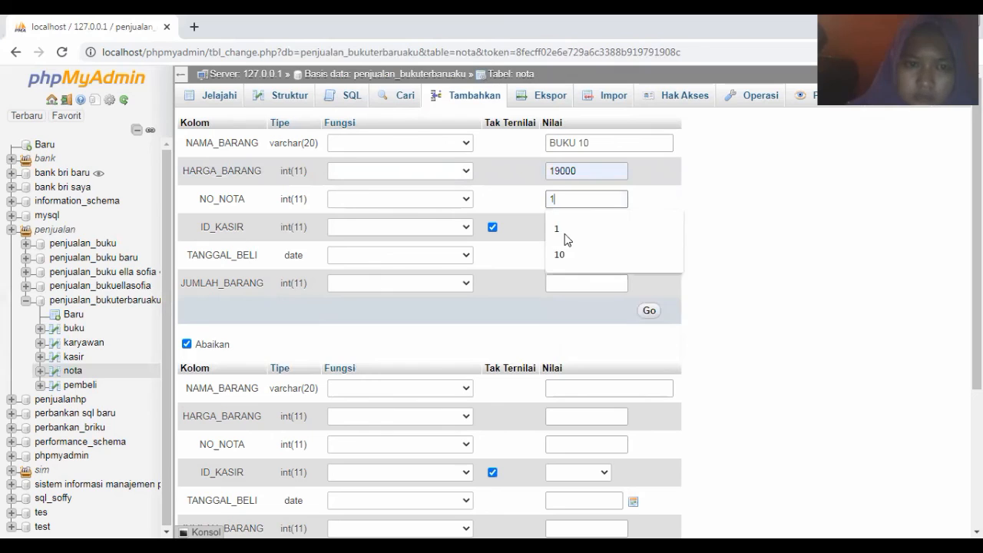
pyautogui.write('0')
# Set cashier 30, date 10 March 2021 and quantity 2, save the row, then browse nota
pyautogui.click(560, 227)
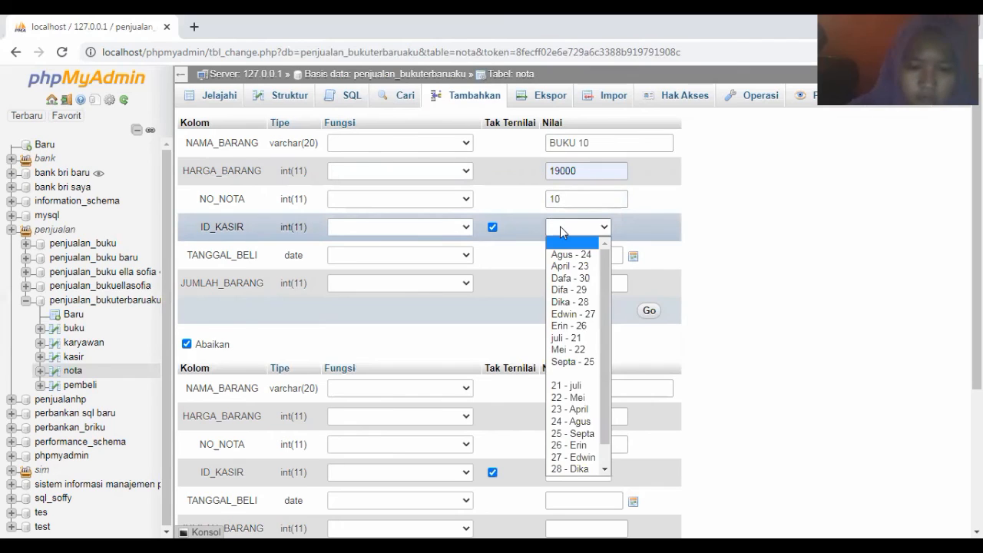
pyautogui.write('30 - Dafa')
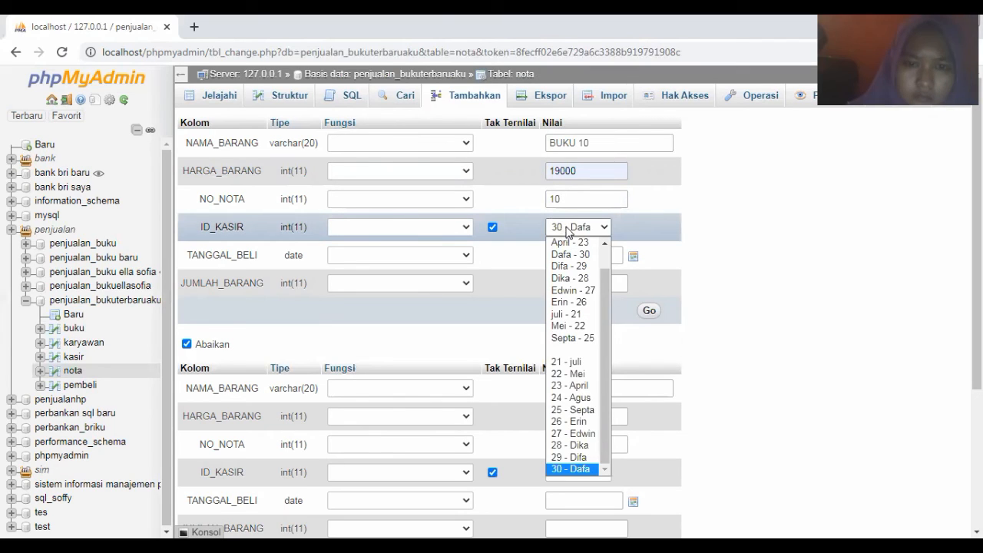
pyautogui.press('Return')
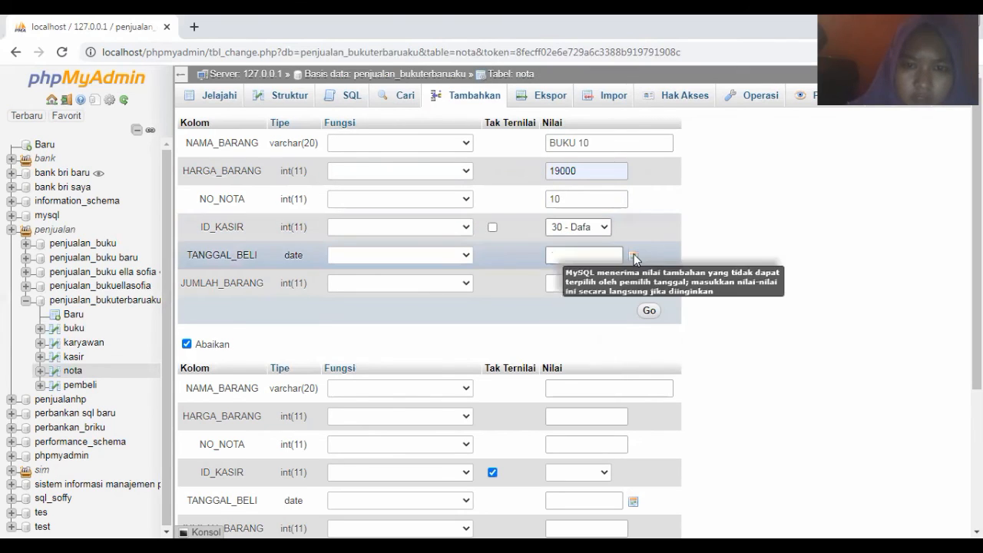
pyautogui.click(633, 256)
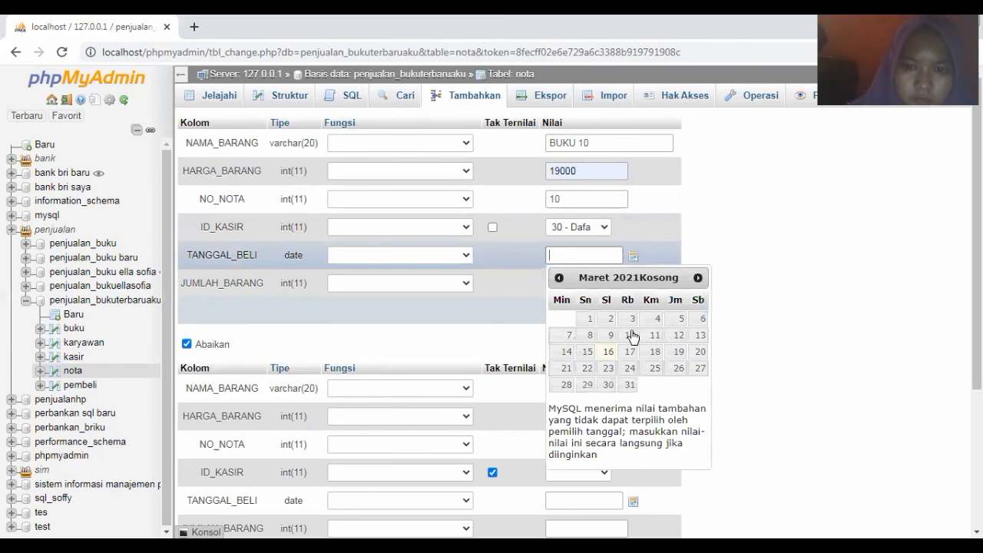
pyautogui.click(630, 338)
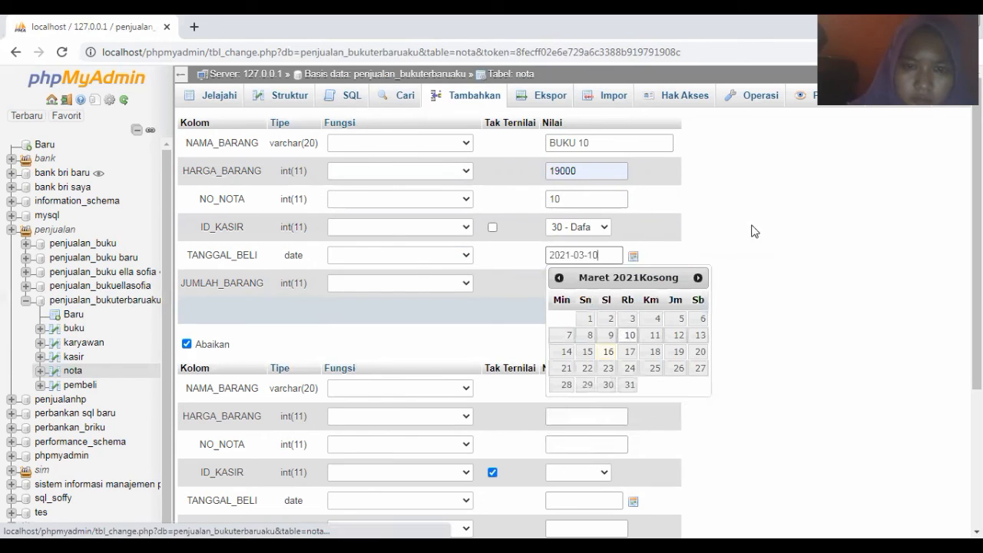
pyautogui.click(572, 284)
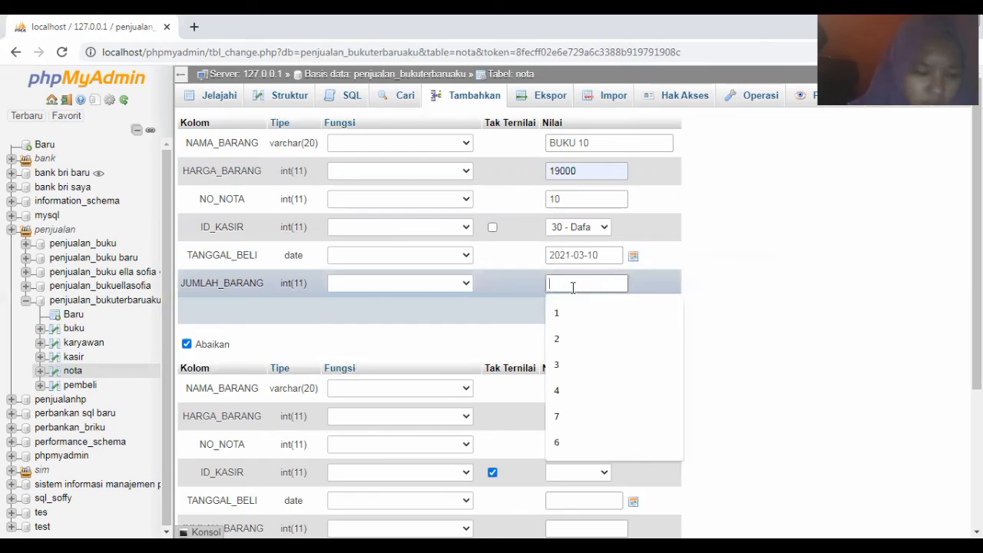
pyautogui.write('2')
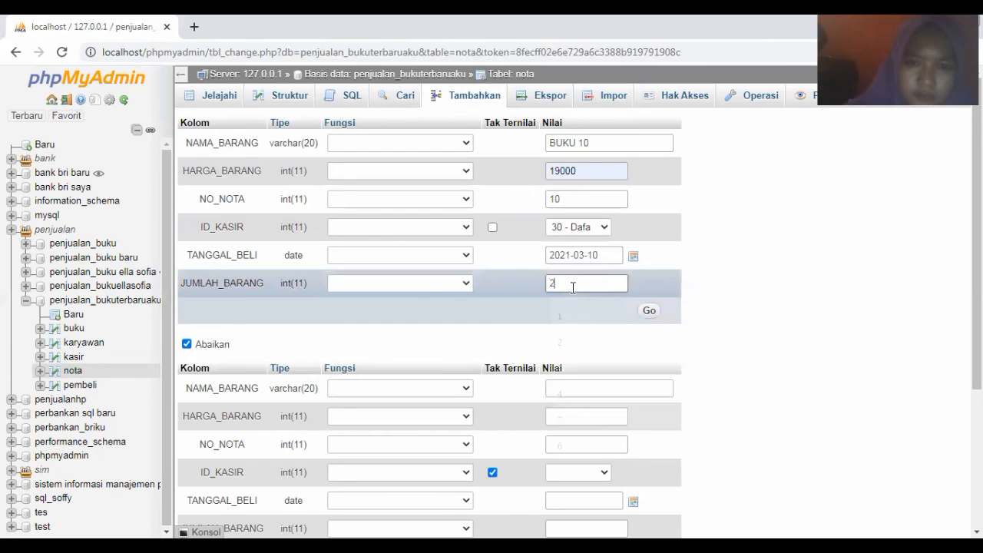
pyautogui.click(647, 313)
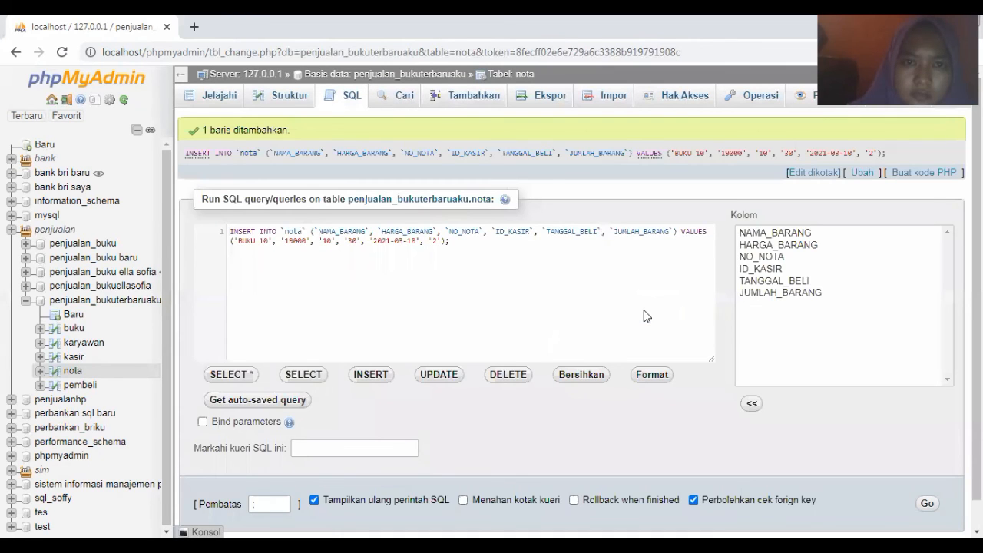
pyautogui.click(218, 97)
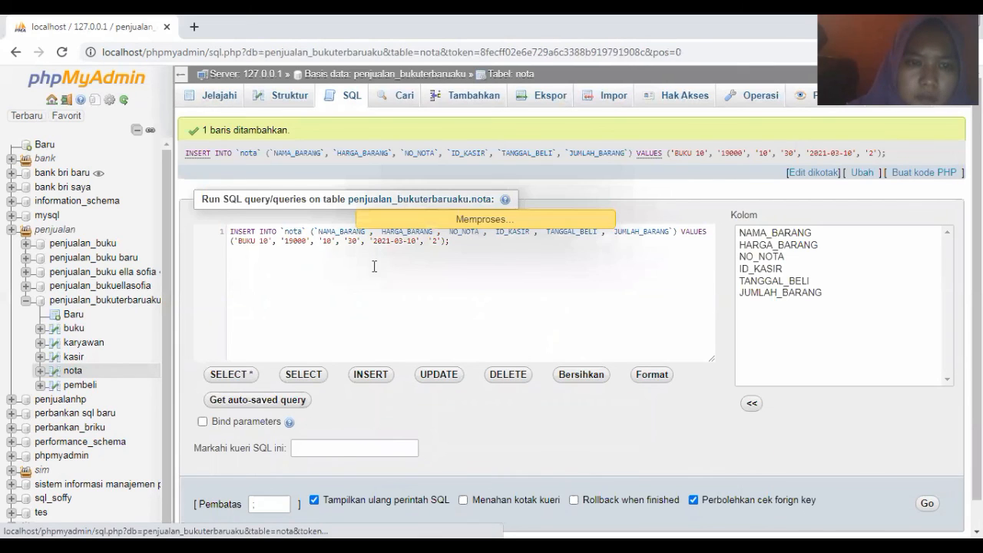